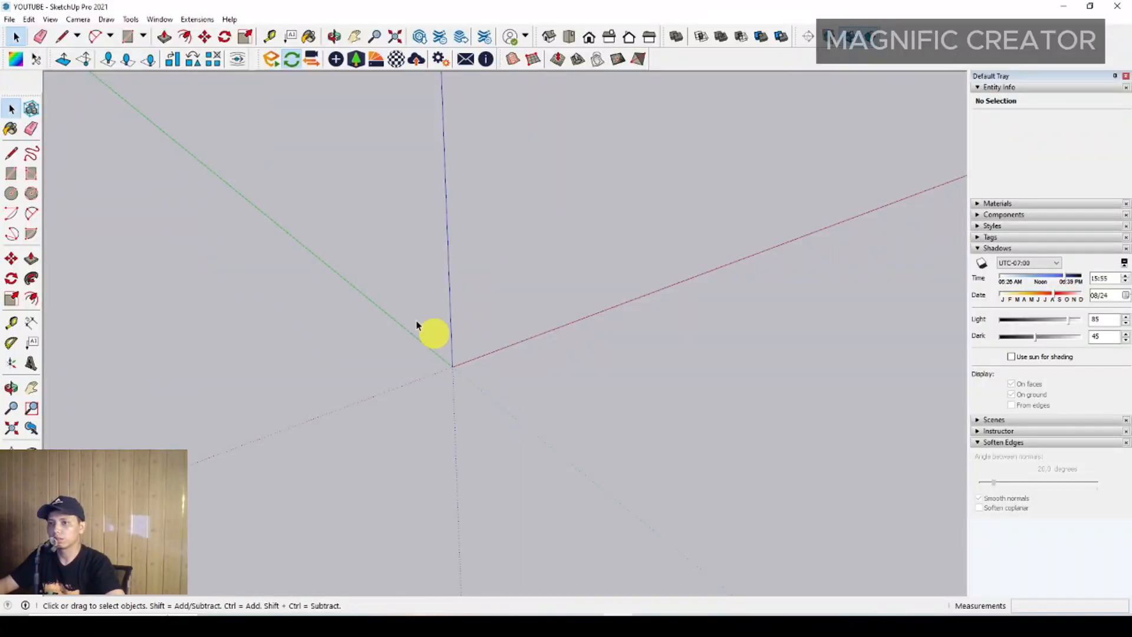
Draw a 50000 by 30000 mm rectangle on the ground plane from the origin, with its long side along the green axis.
click(29, 174)
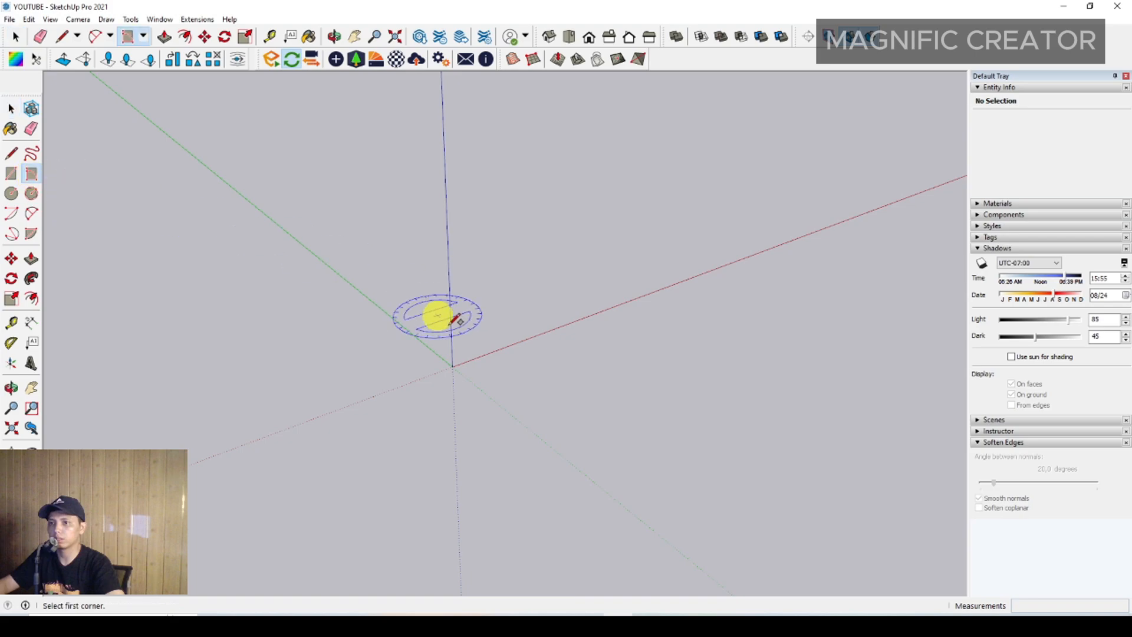
click(453, 366)
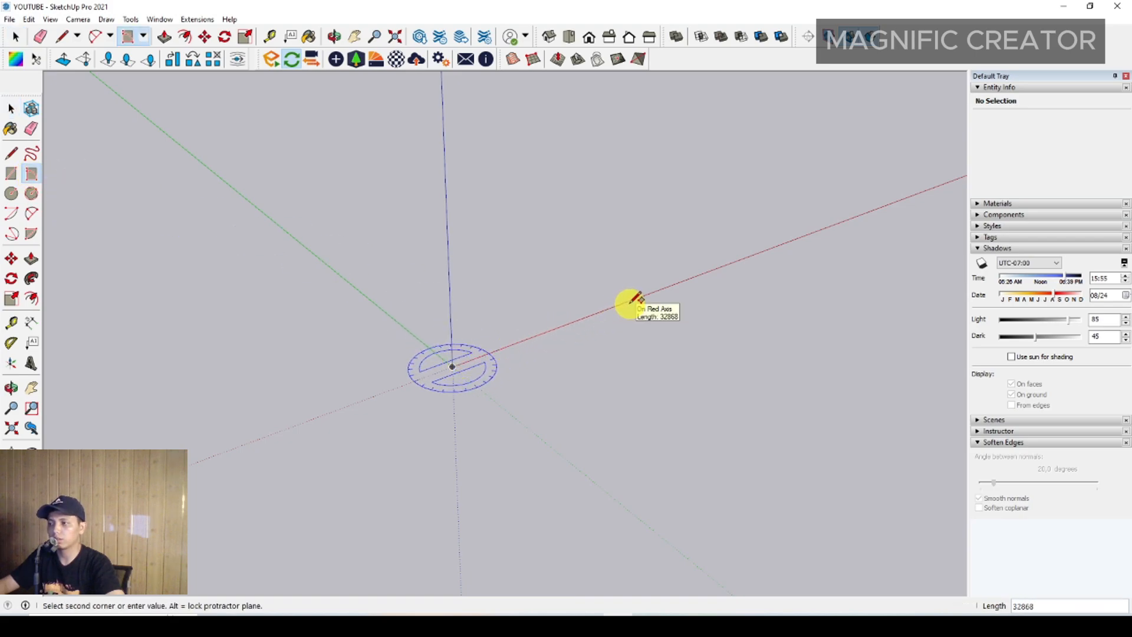
click(576, 468)
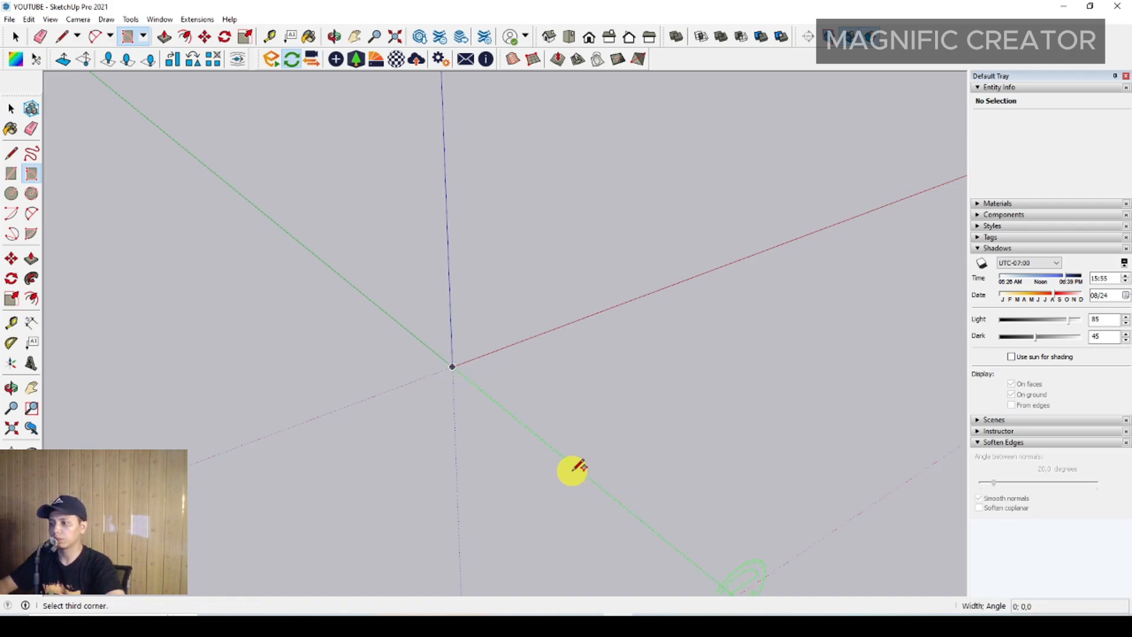
middle_drag(480, 384, 543, 371)
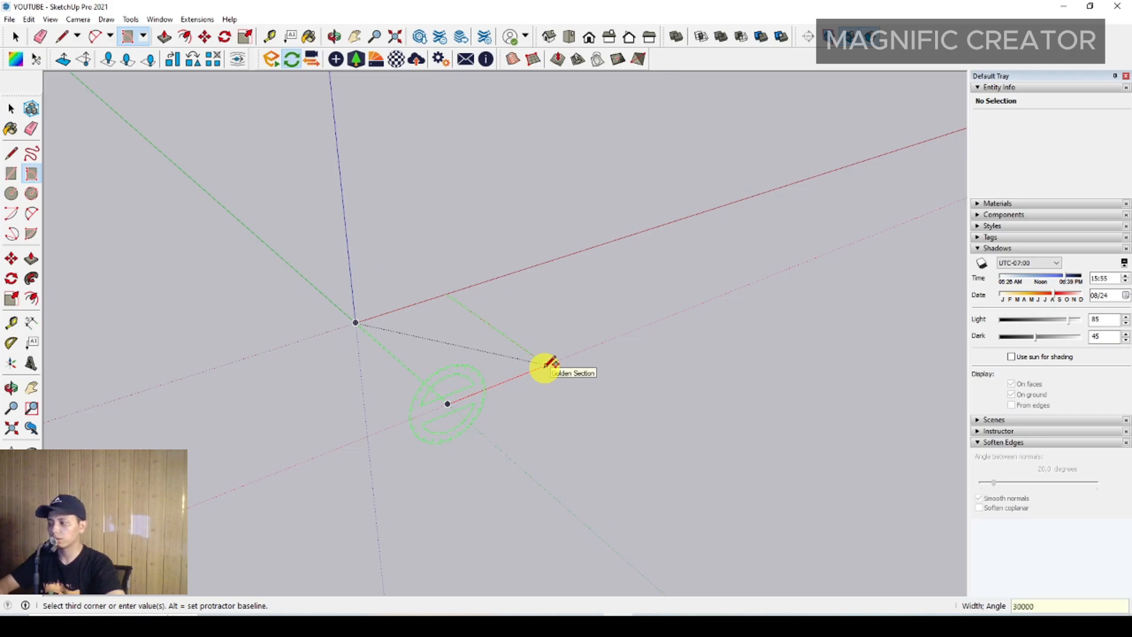
click(545, 366)
key(space)
scroll(448, 369, up, 5)
middle_drag(382, 374, 369, 351)
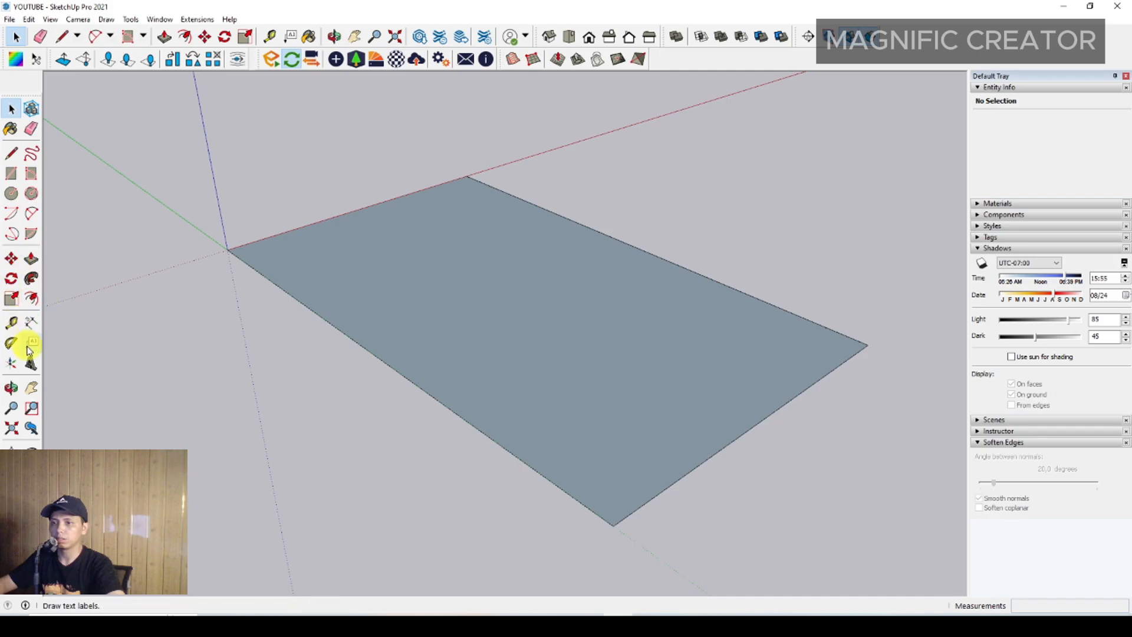
Add linear dimensions to one long edge and one short edge of the rectangle.
click(31, 324)
click(227, 250)
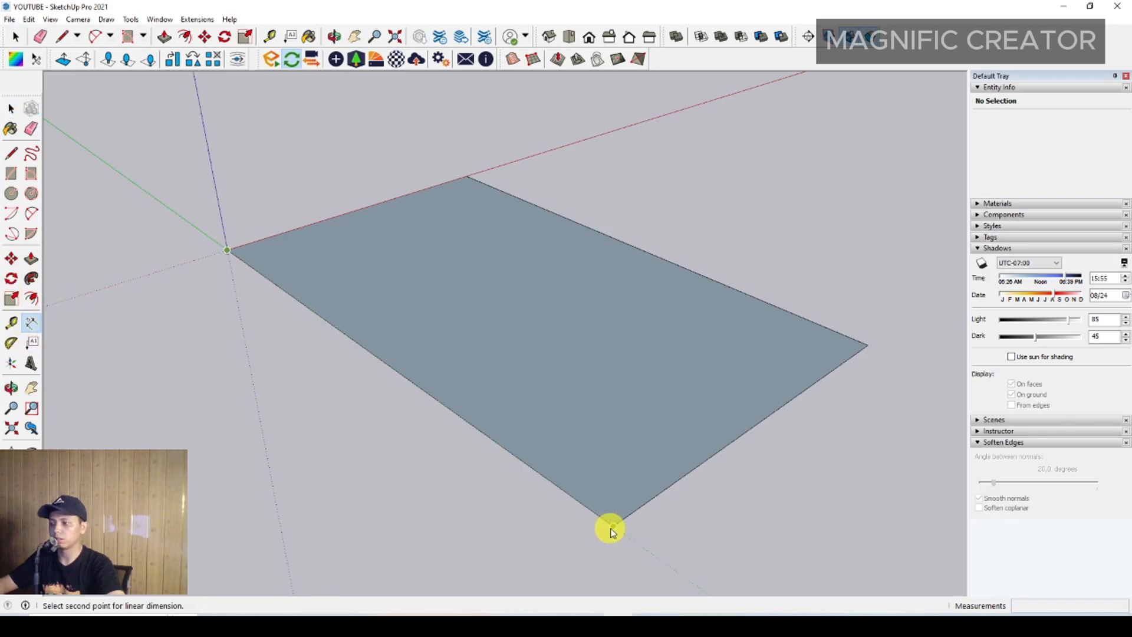
click(612, 527)
click(445, 522)
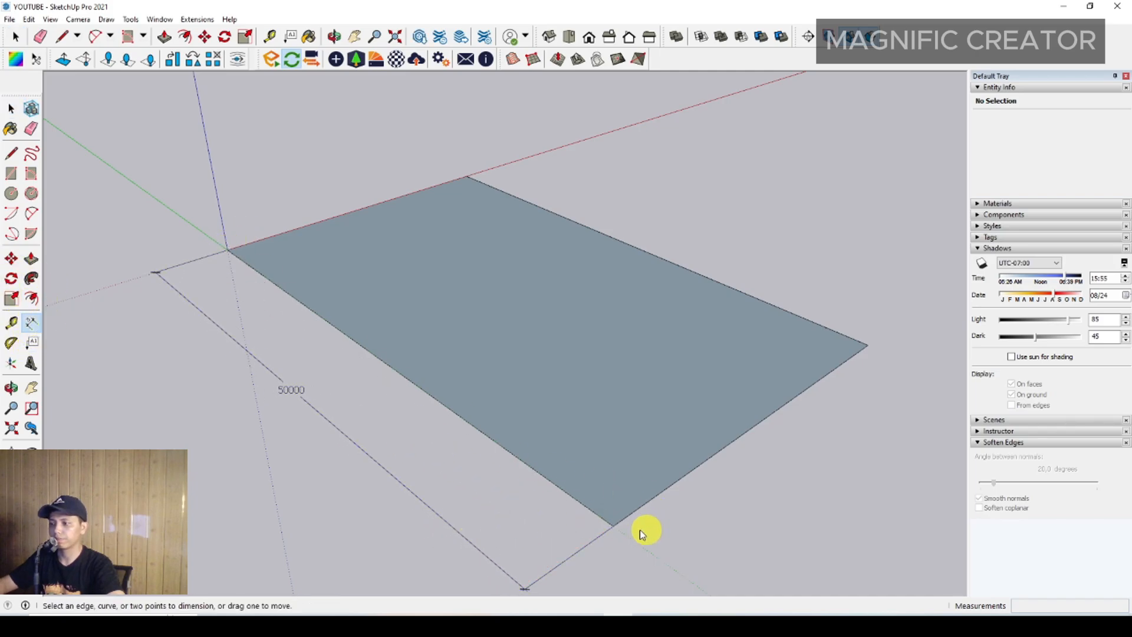
click(616, 526)
click(868, 348)
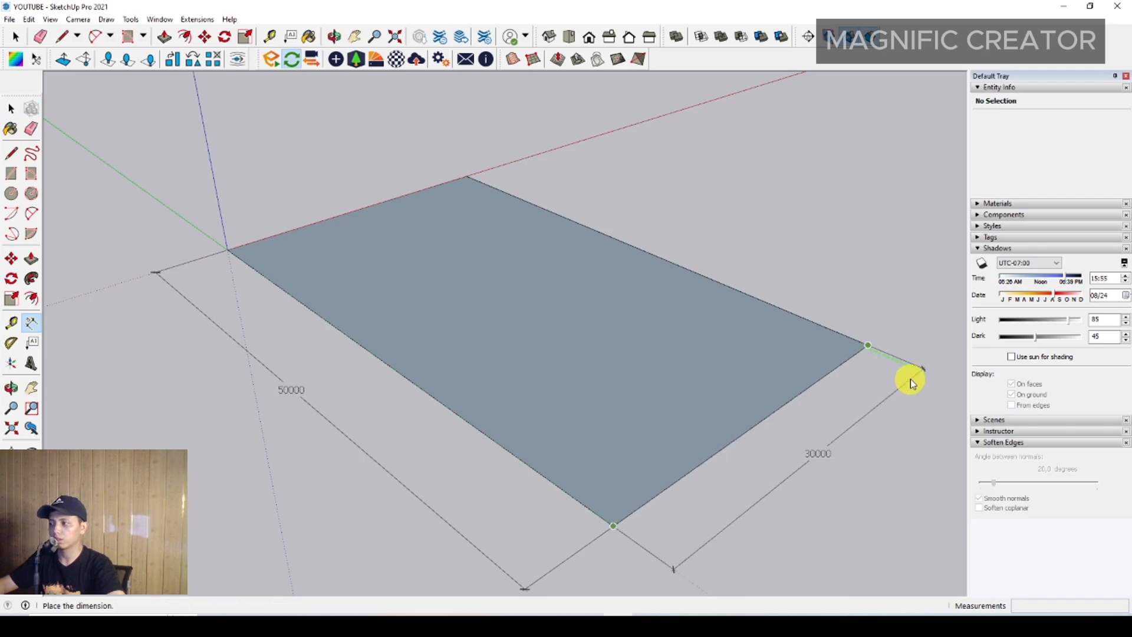
click(908, 379)
key(space)
Delete both linear dimensions from the rectangle.
middle_drag(753, 379, 696, 515)
drag(771, 469, 736, 429)
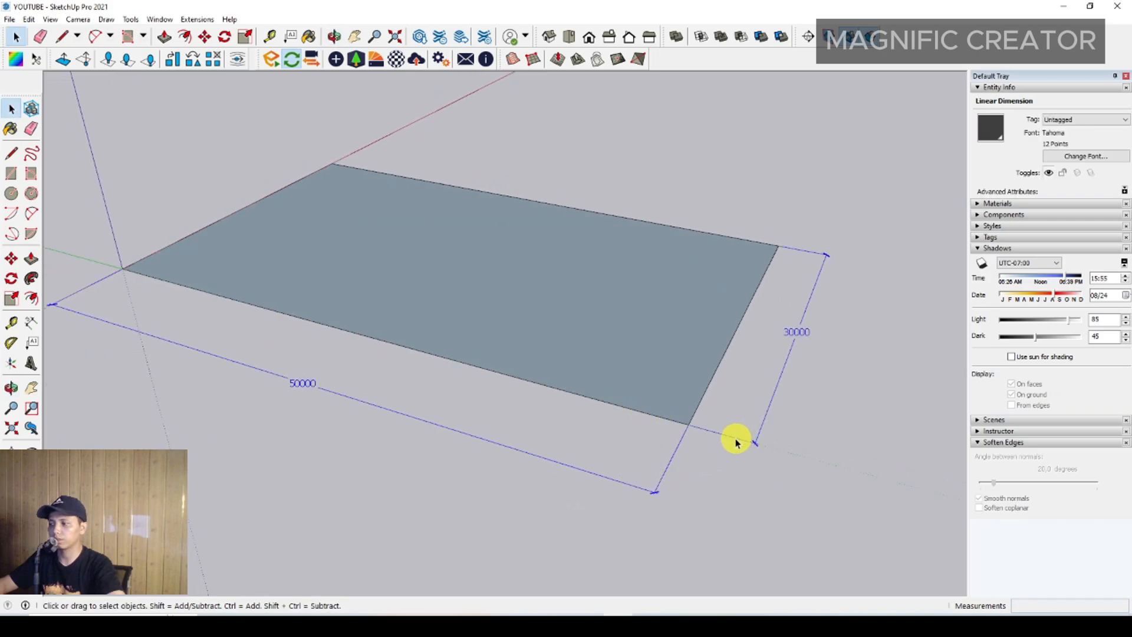
right_click(746, 444)
click(761, 453)
mouse_move(749, 449)
middle_down()
mouse_move(529, 321)
mouse_move(505, 340)
mouse_move(576, 360)
mouse_move(480, 356)
middle_up()
Extrude the rectangle's face upward by 1000 mm with Push/Pull to form a floor slab.
double_click(342, 335)
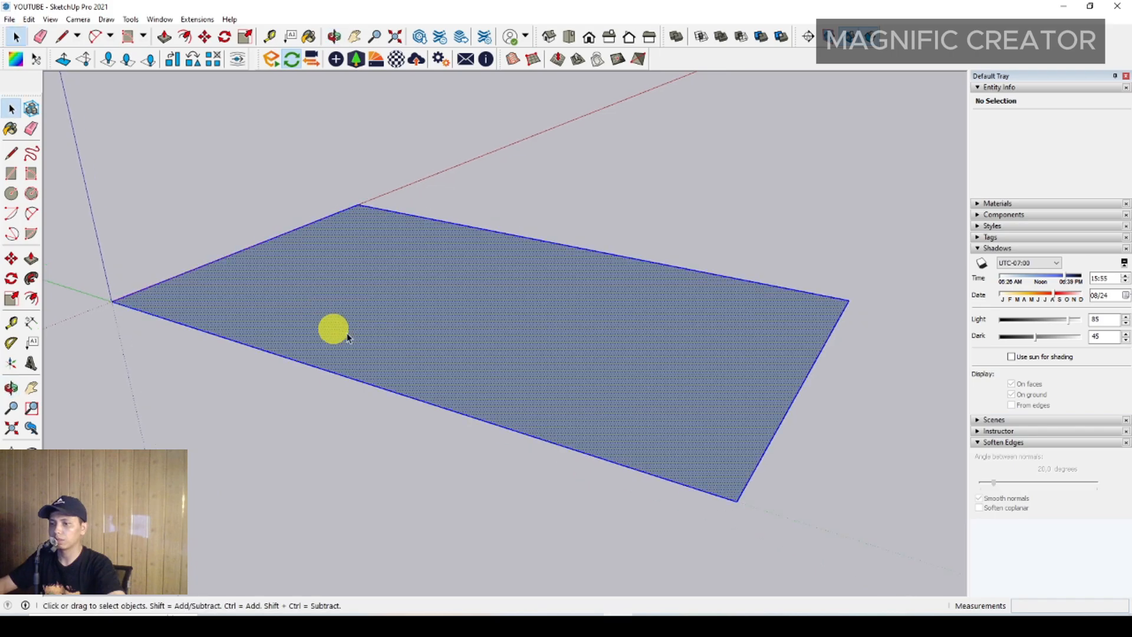
middle_drag(348, 338, 366, 354)
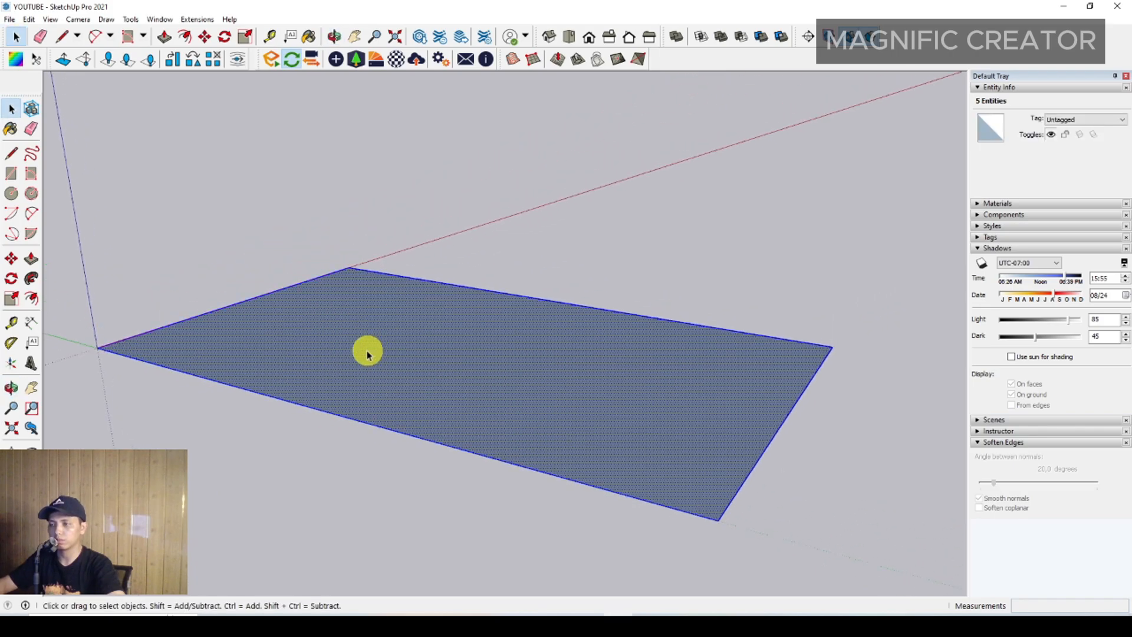
click(354, 362)
click(32, 258)
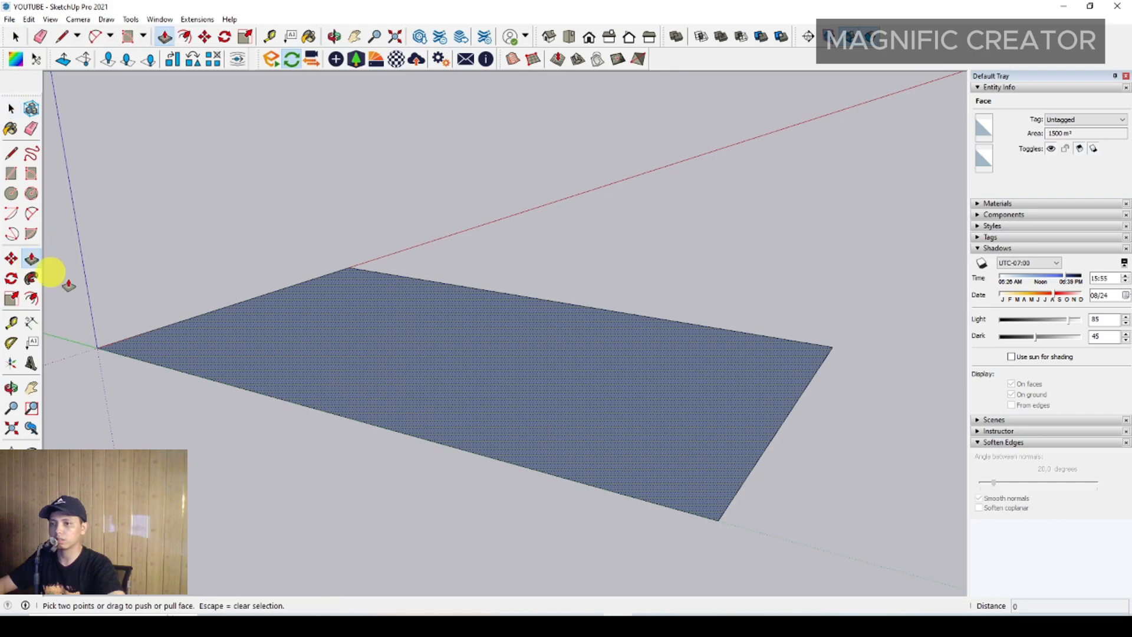
drag(190, 343, 196, 288)
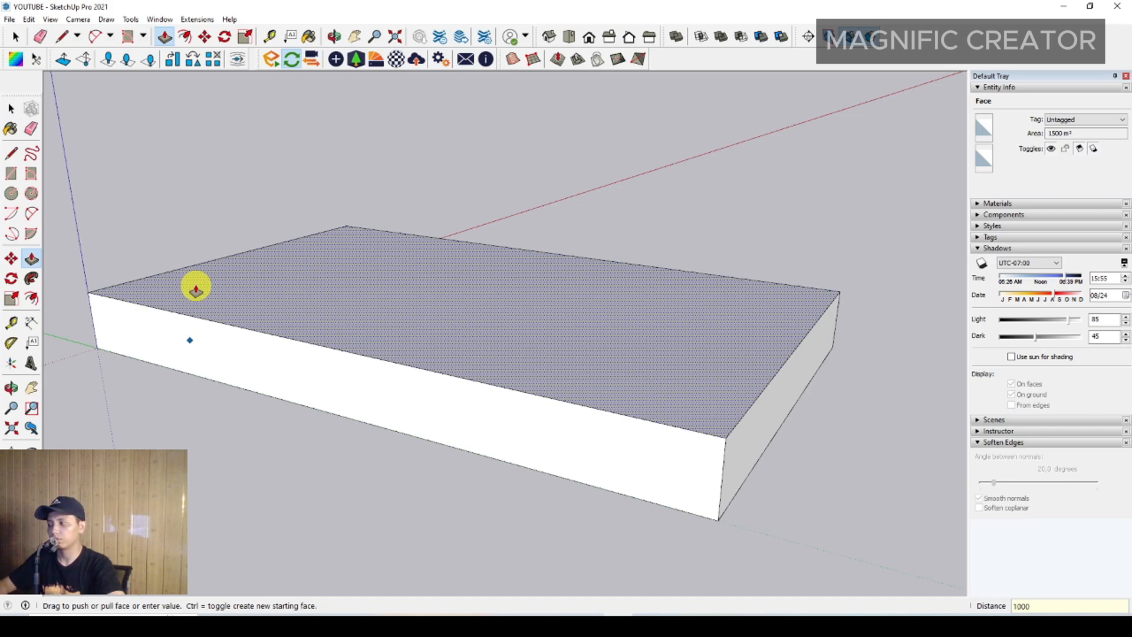
key(Return)
key(space)
middle_drag(208, 316, 421, 401)
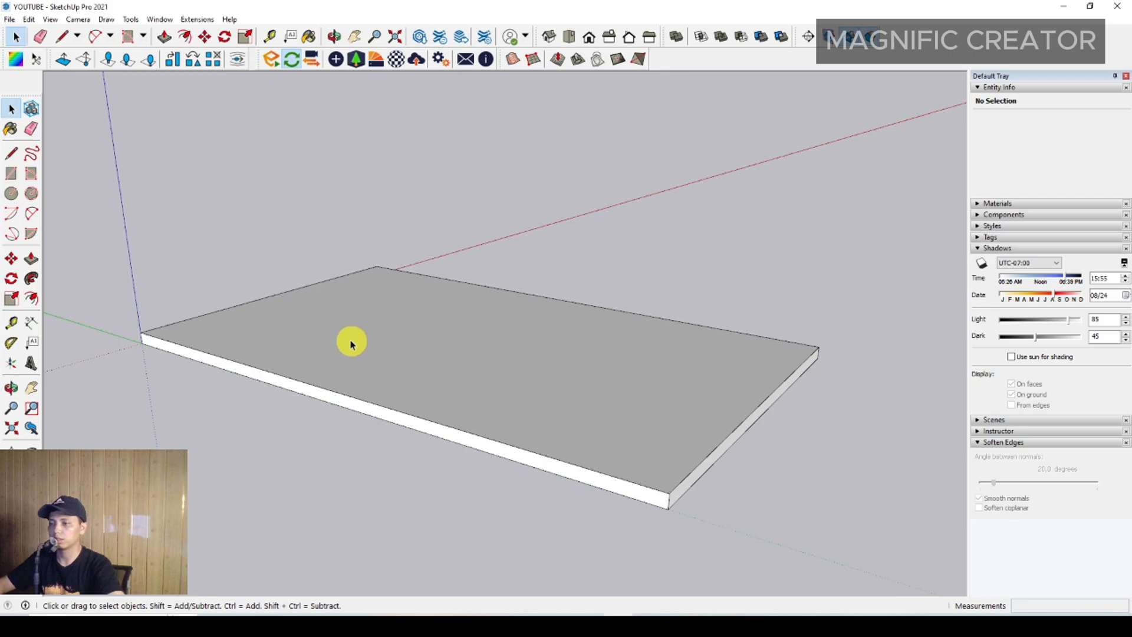
Group all of the slab's geometry and convert the group into a component.
middle_drag(351, 343, 516, 391)
triple_click(425, 352)
right_click(428, 352)
click(466, 452)
right_click(480, 380)
click(519, 487)
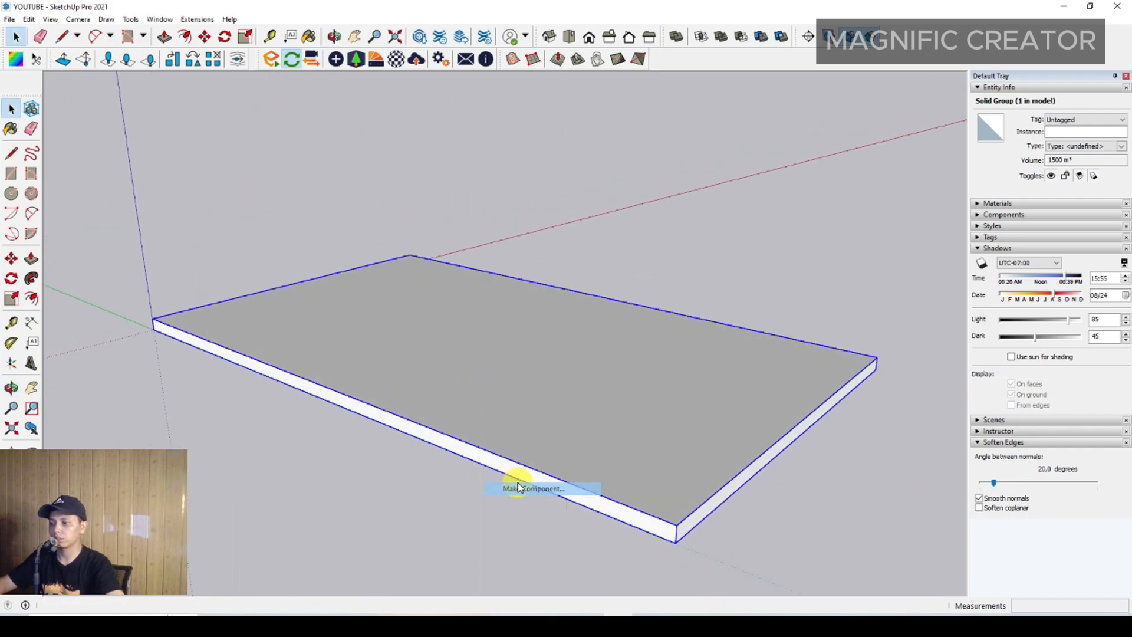
click(503, 379)
middle_drag(513, 397, 361, 379)
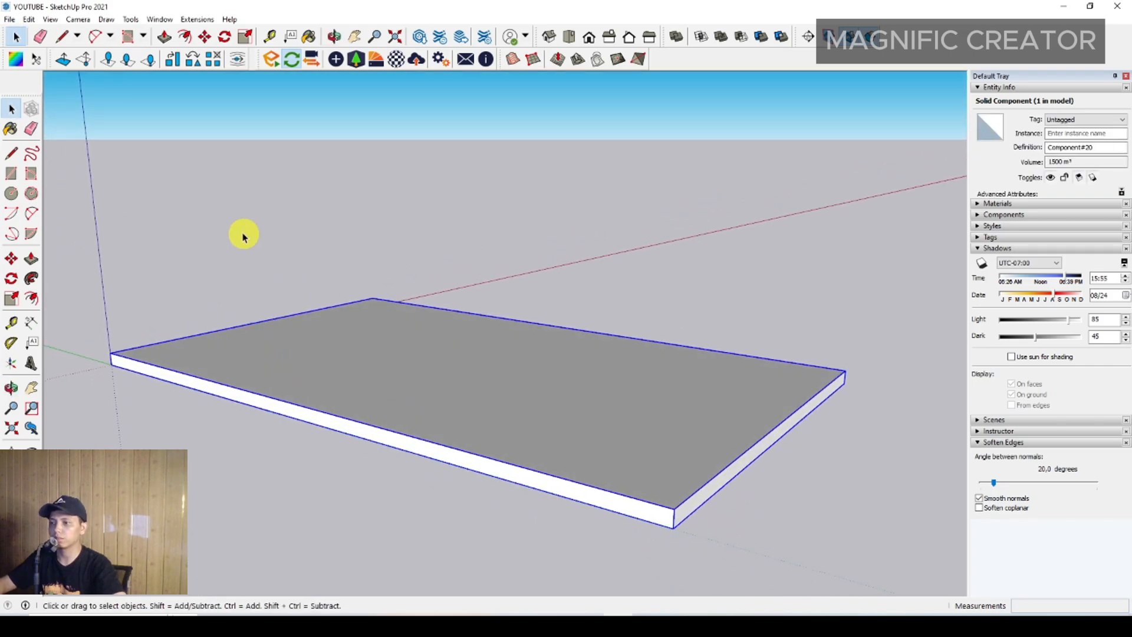
Copy the slab component 8000 mm straight up along the blue axis.
click(11, 261)
click(676, 511)
key(ctrl)
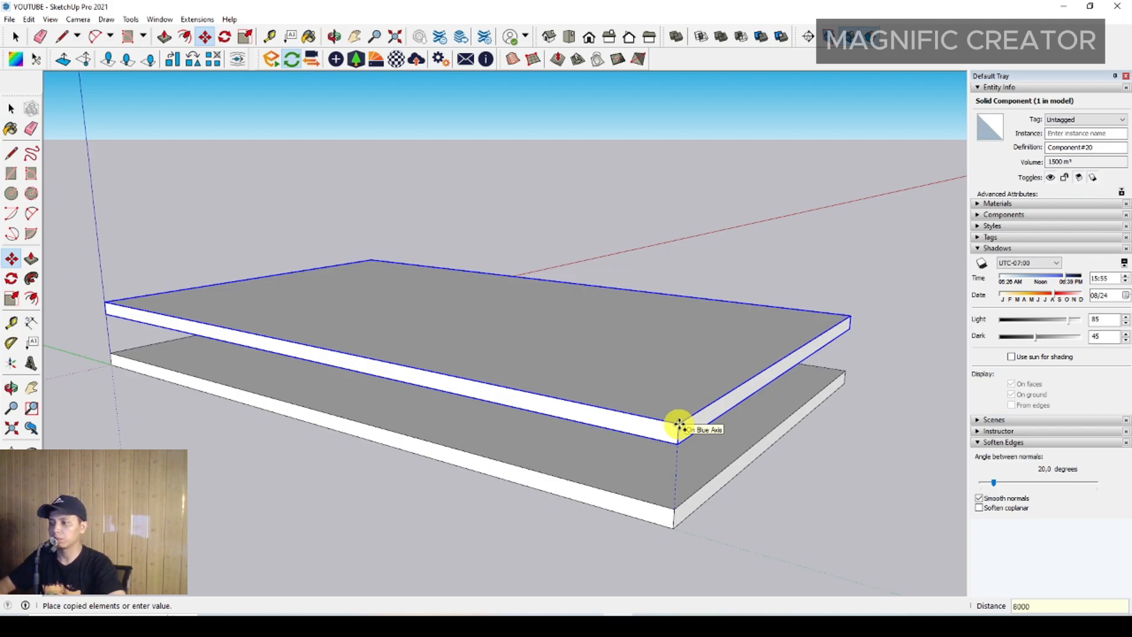
click(680, 425)
key(space)
middle_drag(614, 423, 648, 383)
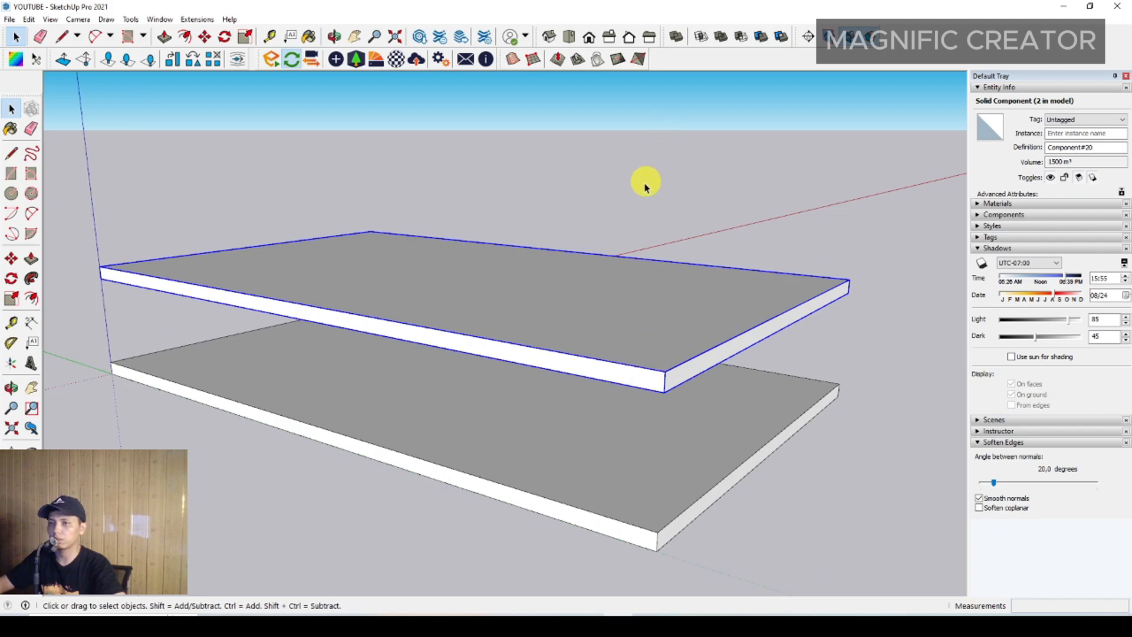
Copy the upper slab 4000 mm straight up along the blue axis.
middle_drag(638, 236, 596, 292)
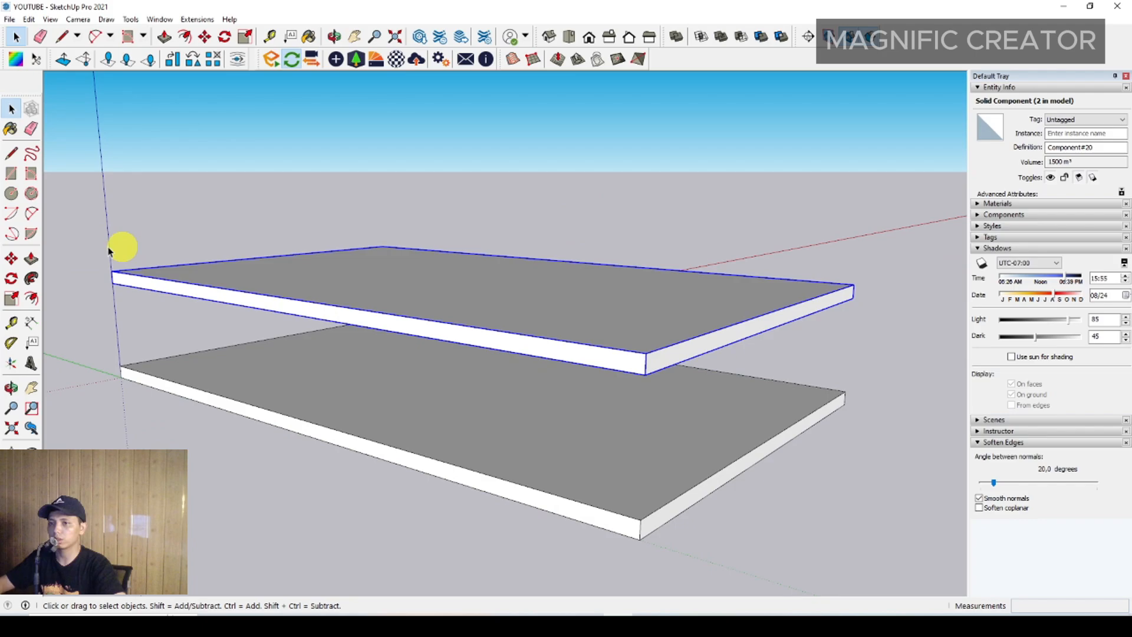
click(11, 259)
click(644, 354)
key(ctrl)
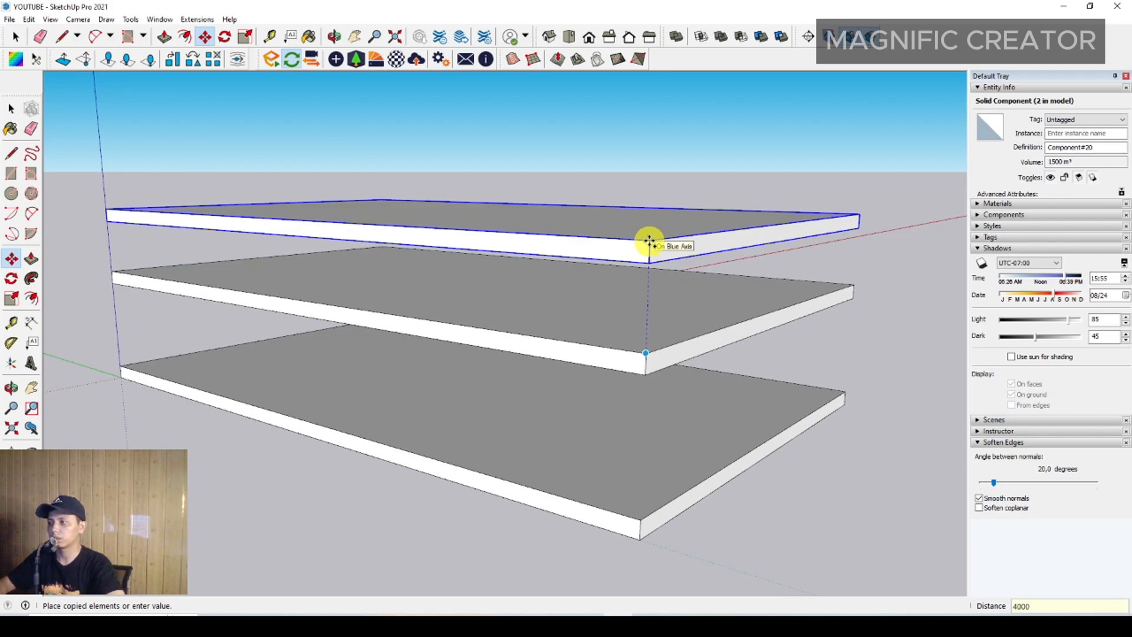
key(Return)
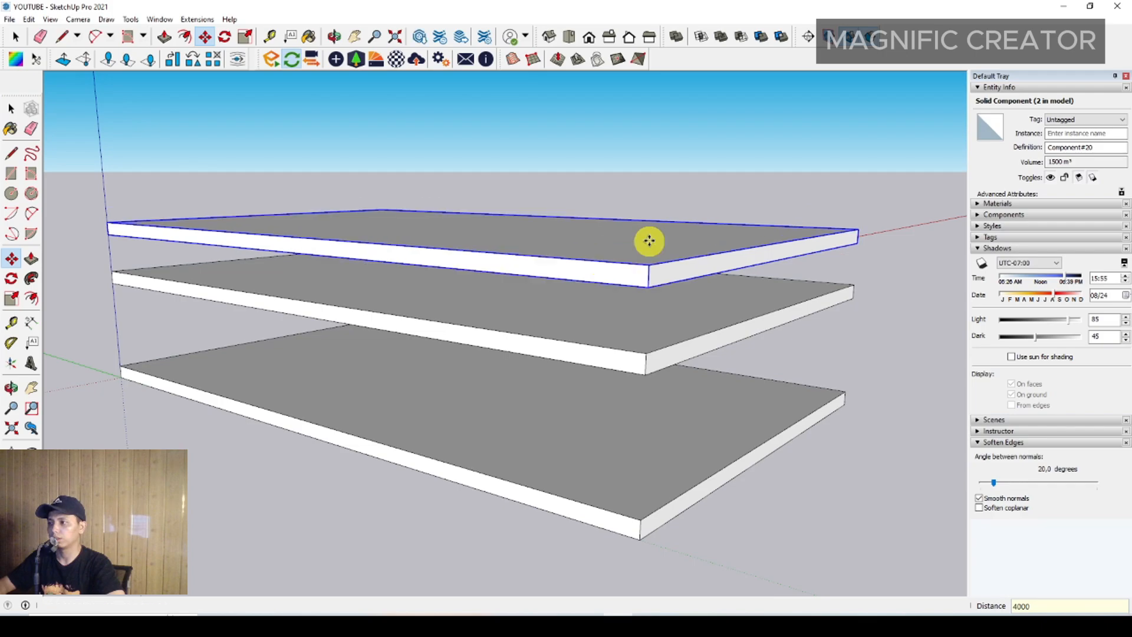
key(space)
middle_drag(670, 256, 630, 298)
key(l)
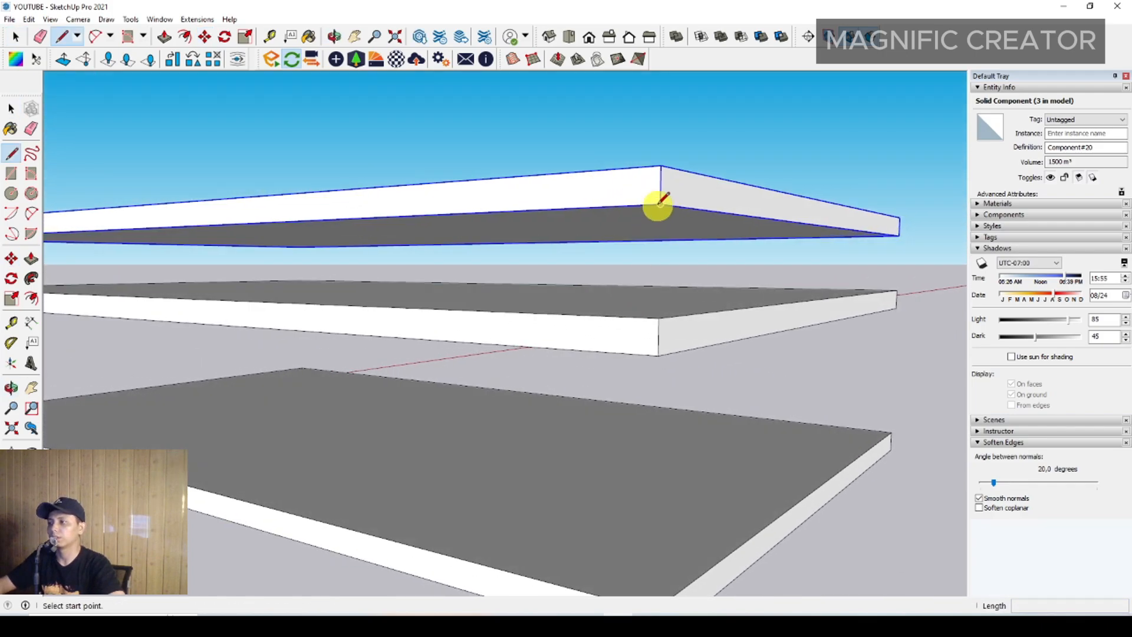
click(660, 204)
scroll(661, 315, up, 2)
scroll(661, 315, up, 3)
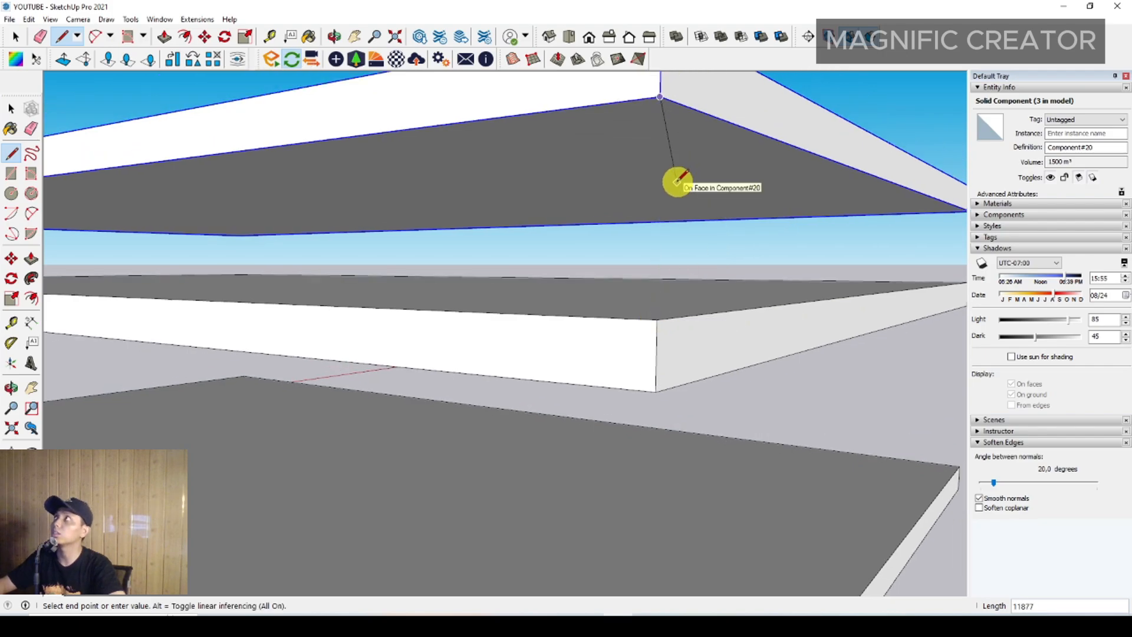
key(space)
scroll(640, 278, down, 5)
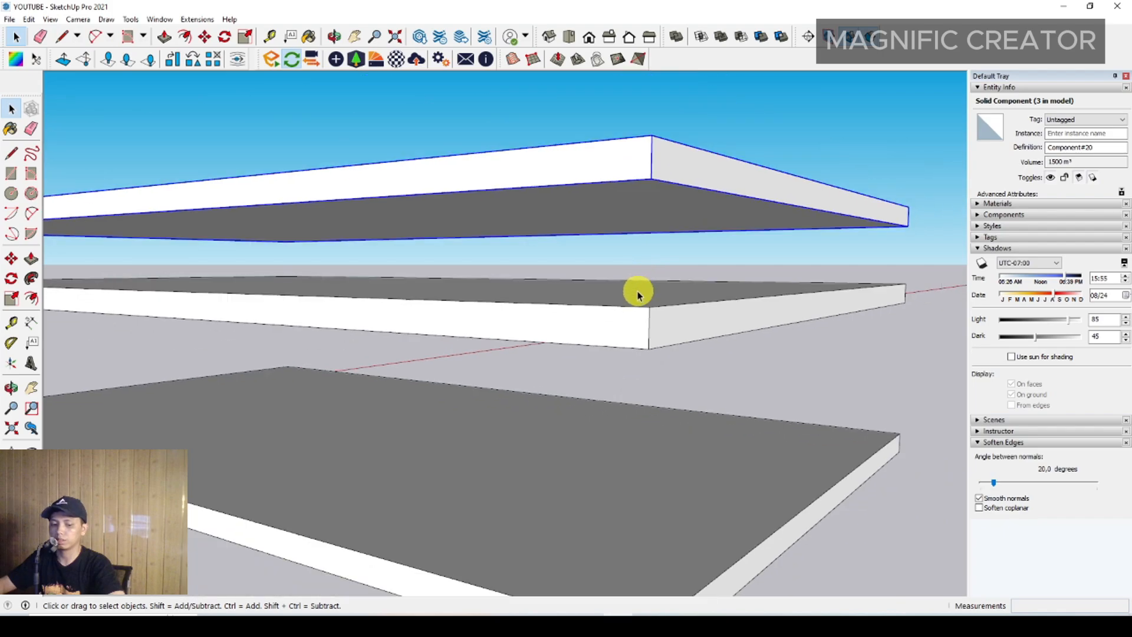
scroll(605, 357, down, 3)
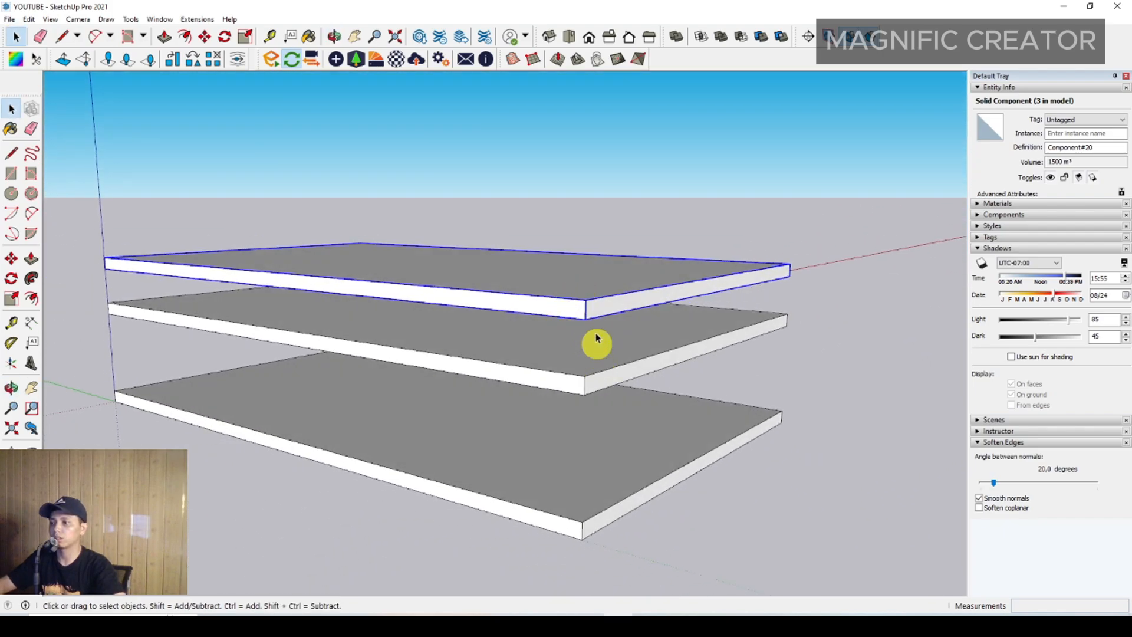
scroll(561, 324, down, 2)
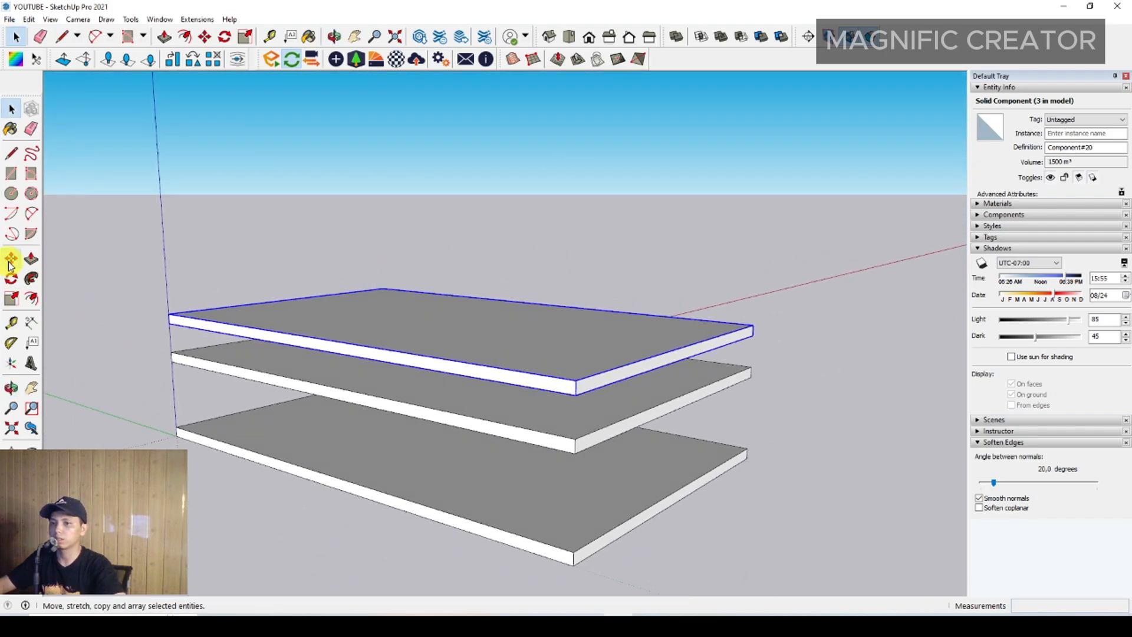
Copy the top slab upward by the spacing of the two upper slabs and multiply the copy into a high-rise stack of floors.
click(12, 259)
scroll(579, 405, up, 4)
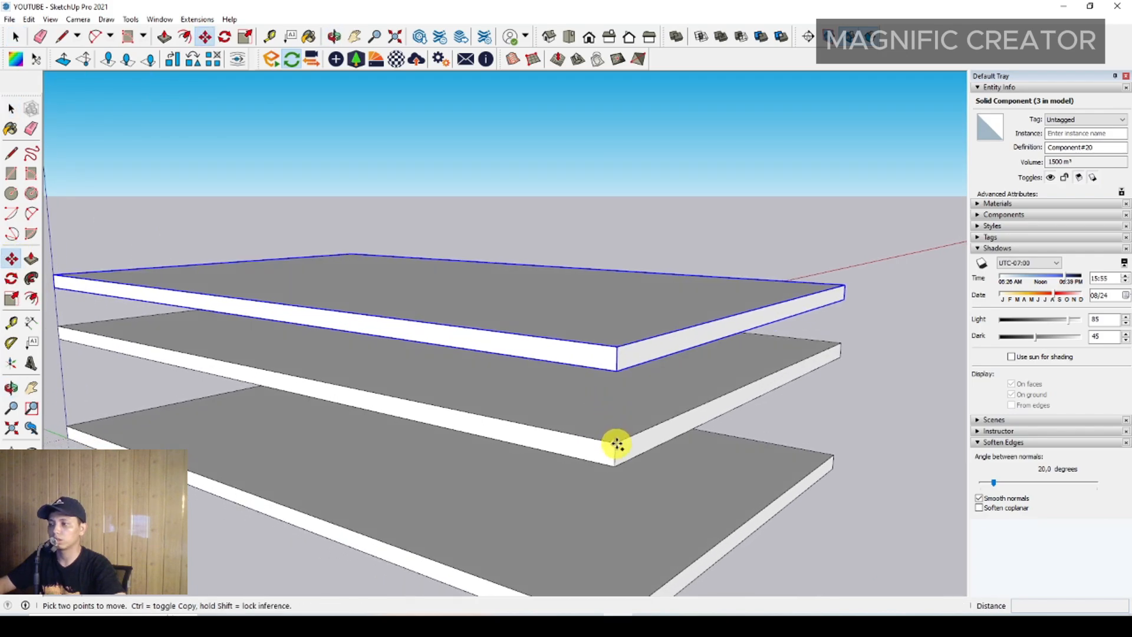
key(ctrl)
click(616, 444)
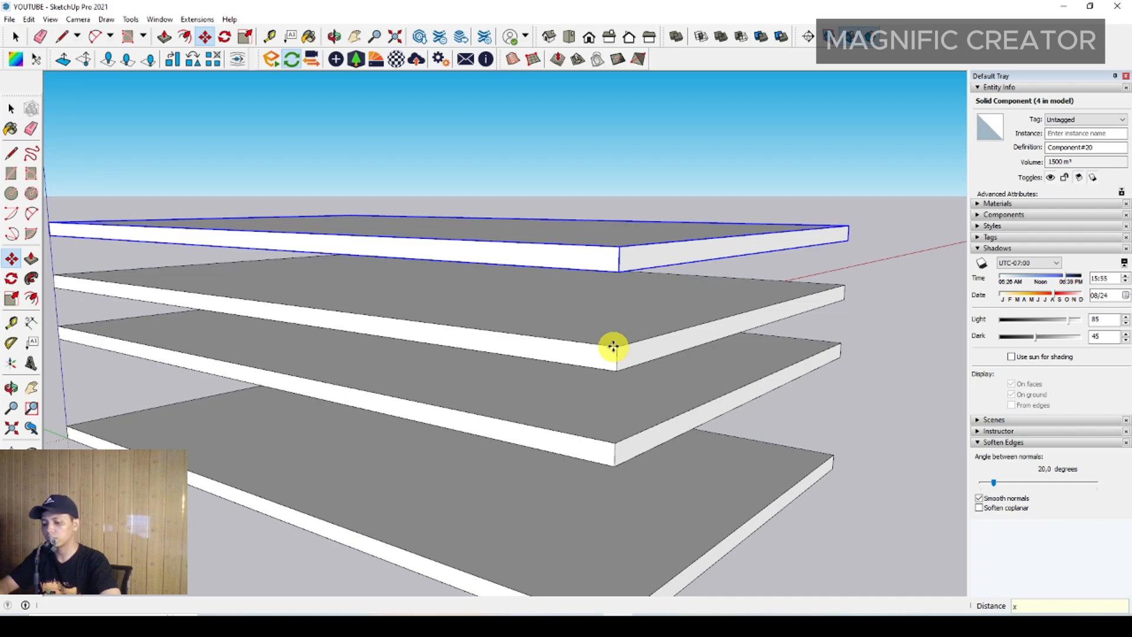
key(Return)
key(space)
scroll(561, 450, down, 10)
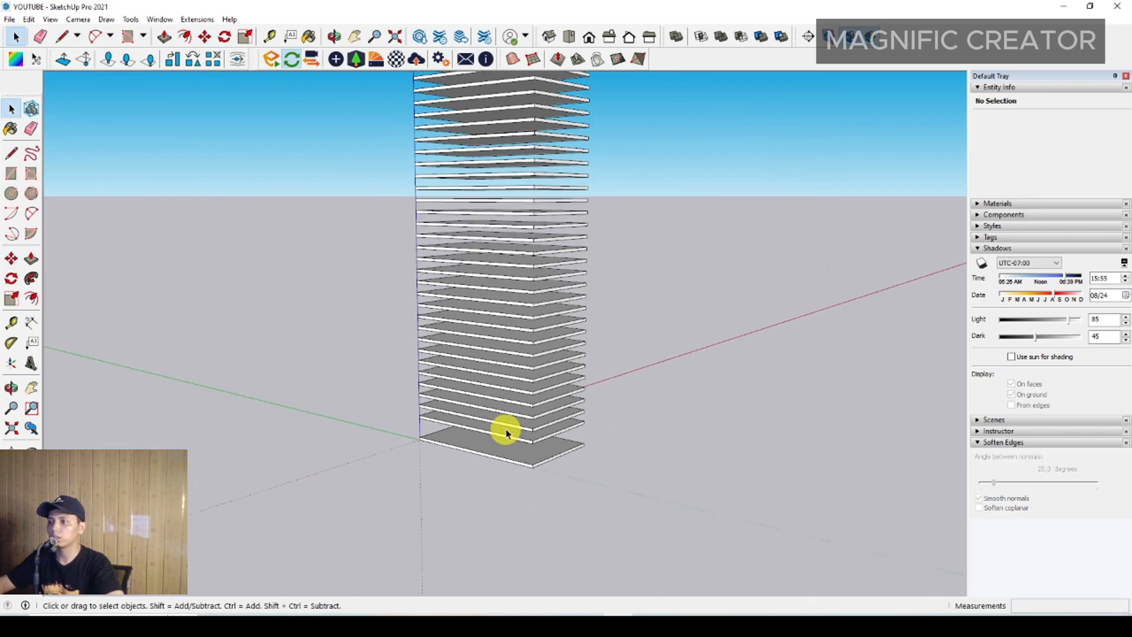
Draw a full-height rectangle on the tower's narrow side, from the base corner at the origin to the opposite top corner.
middle_drag(514, 407, 670, 371)
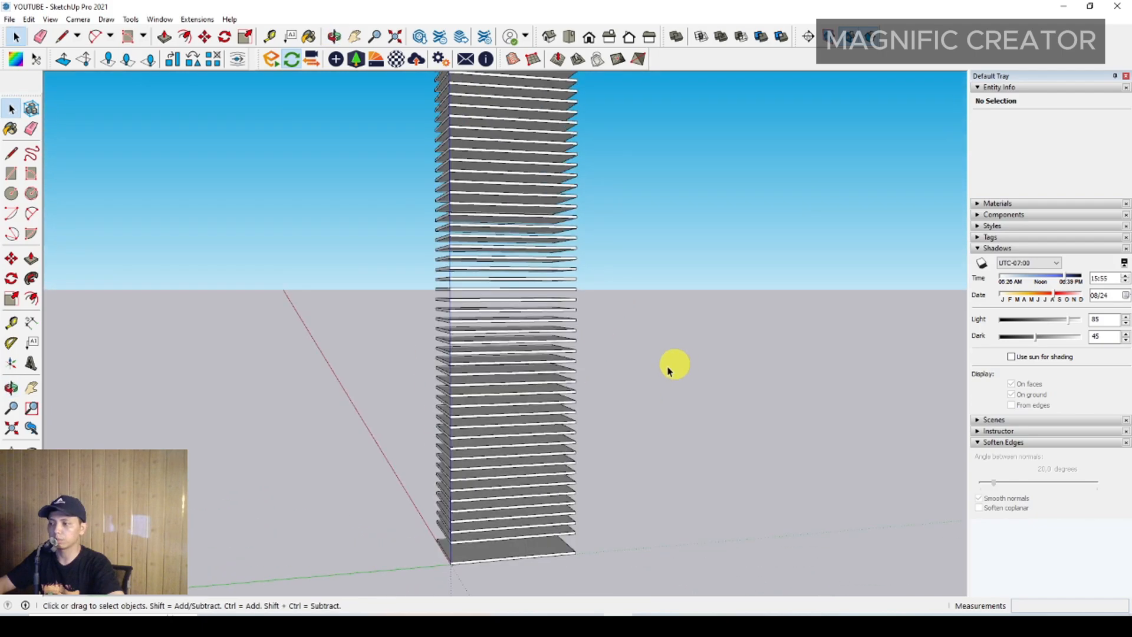
middle_drag(525, 475, 557, 416)
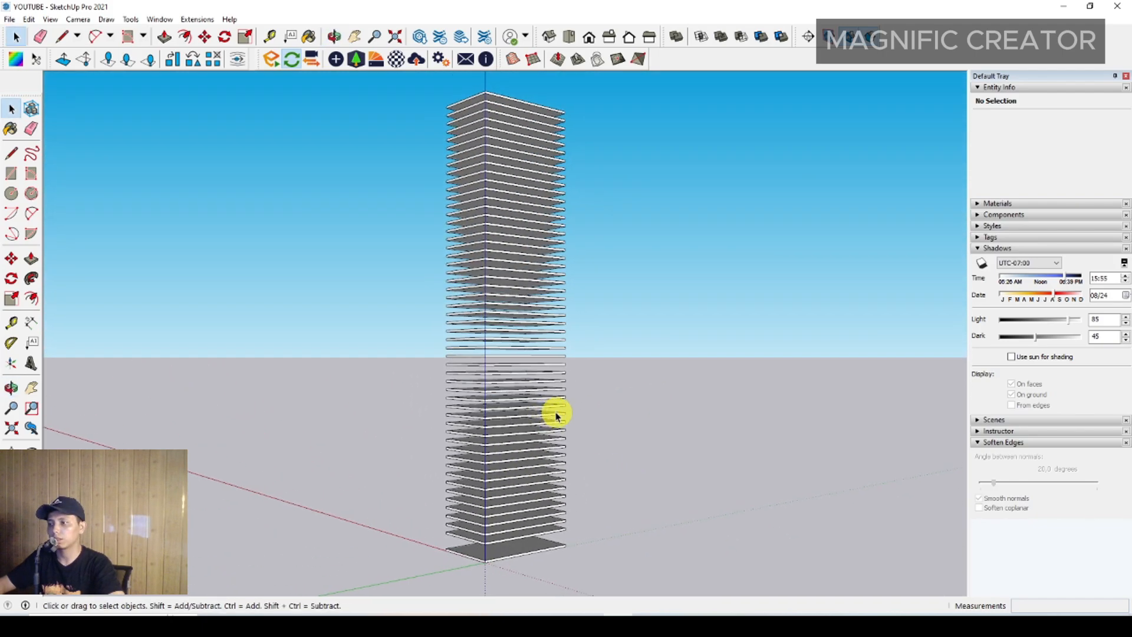
middle_drag(462, 156, 666, 345)
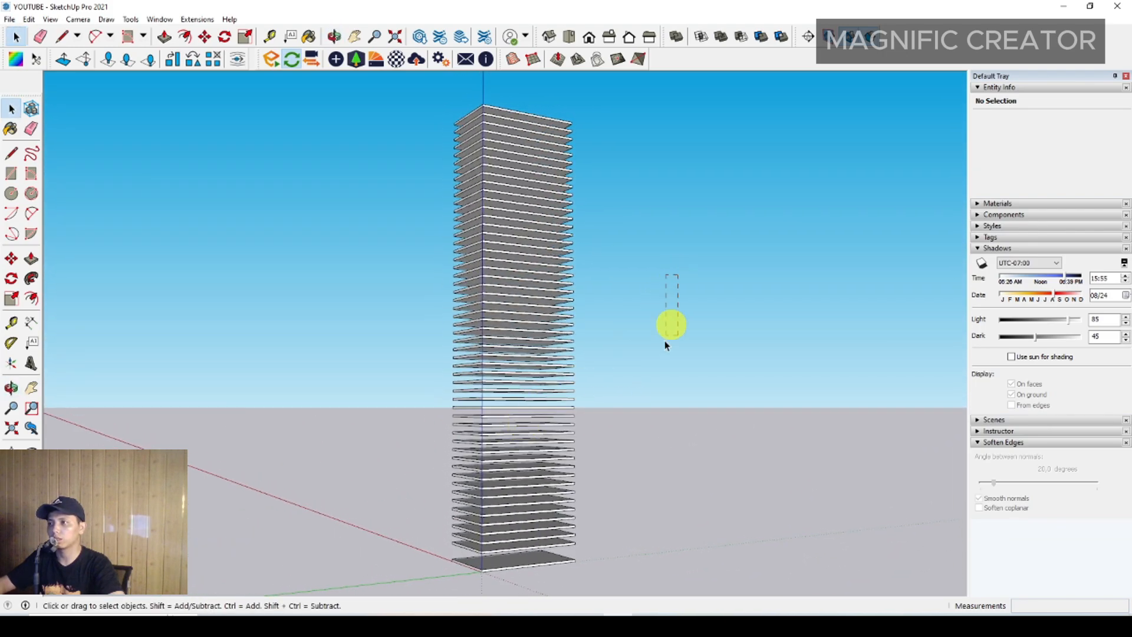
click(12, 174)
scroll(493, 531, up, 3)
middle_drag(493, 531, 559, 422)
scroll(538, 511, up, 2)
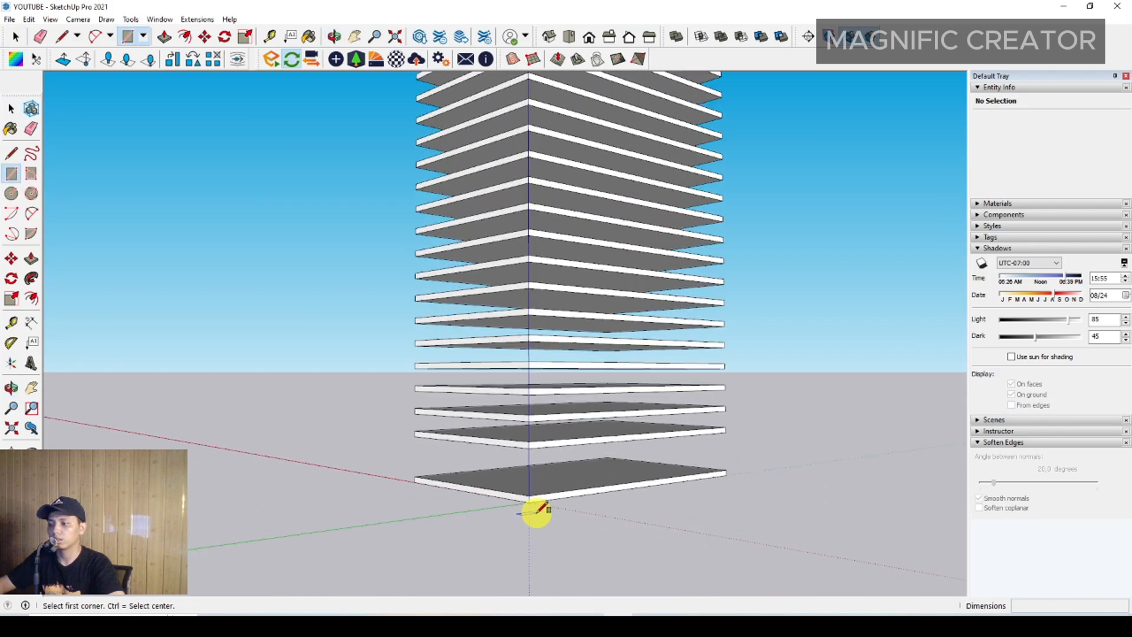
click(531, 500)
scroll(488, 316, down, 3)
middle_drag(488, 316, 423, 321)
scroll(482, 335, up, 2)
click(472, 313)
Push/Pull the tall side rectangle outward 2000 mm to give the tower's side wall its thickness.
key(space)
click(32, 259)
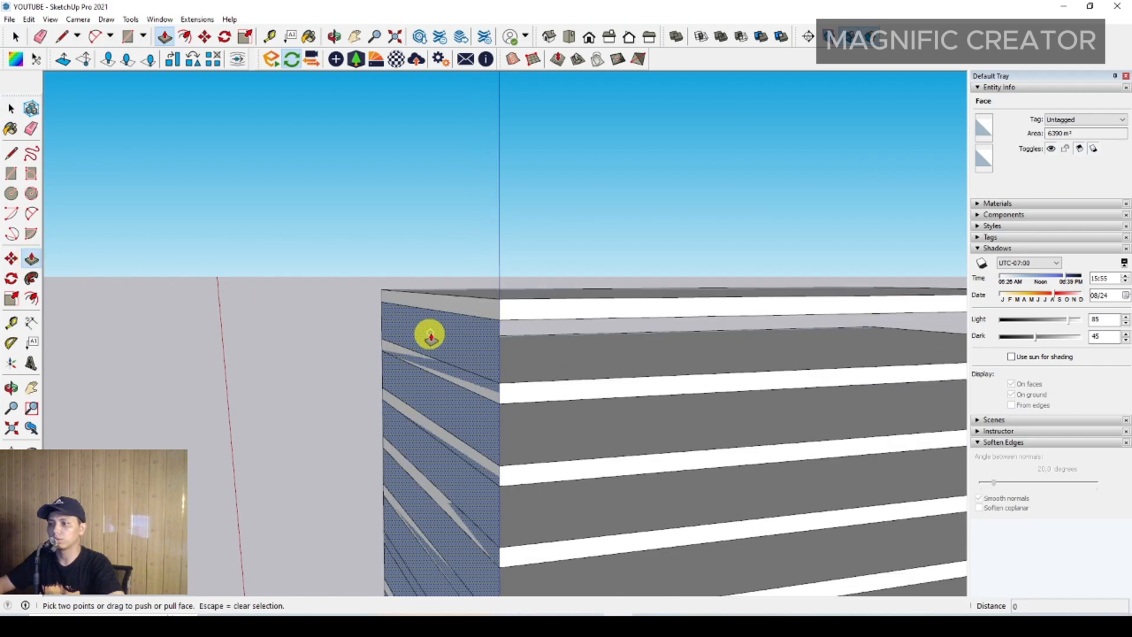
click(431, 336)
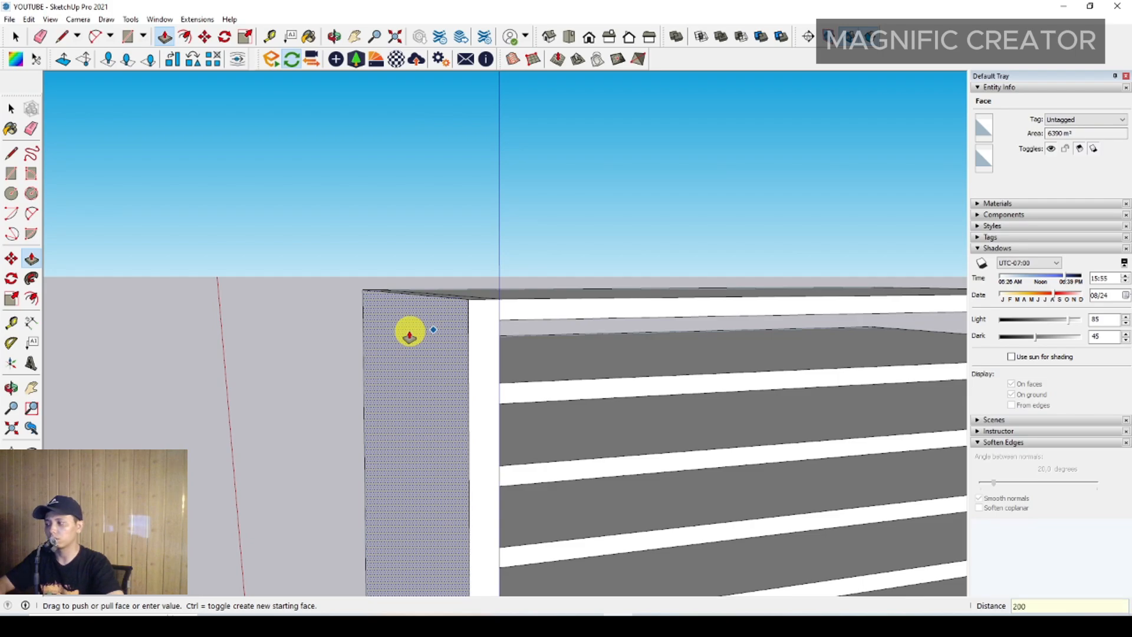
click(410, 334)
key(space)
scroll(397, 308, down, 5)
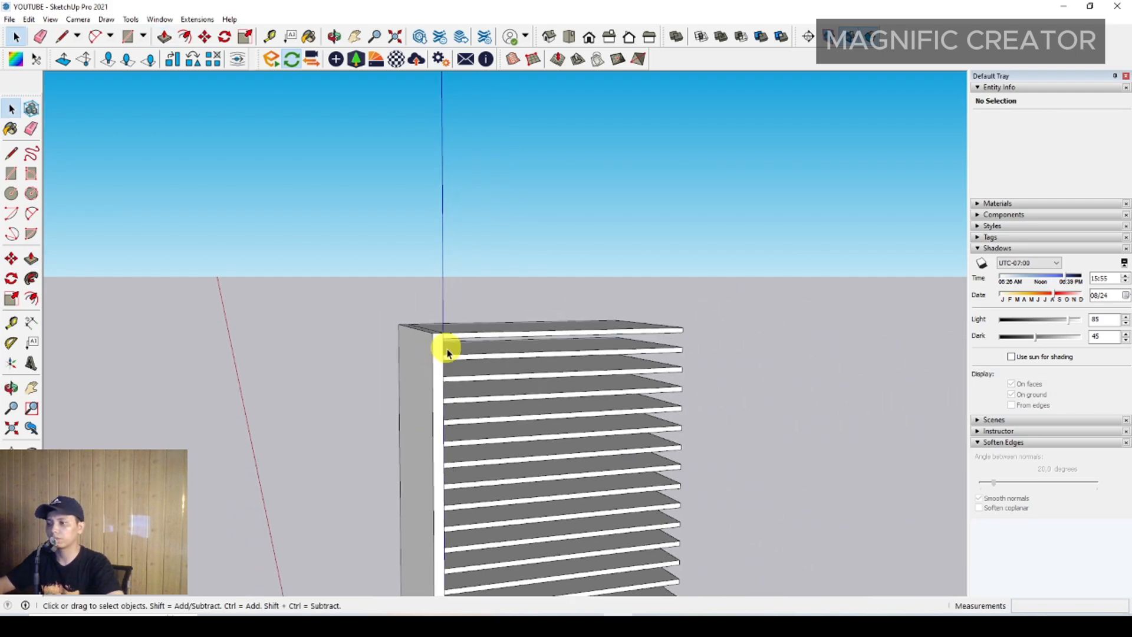
Extend the side wall upward past the top floor slab by pulling its narrow top face.
shift+middle_drag(489, 448, 441, 210)
middle_drag(441, 210, 424, 277)
scroll(430, 199, down, 1)
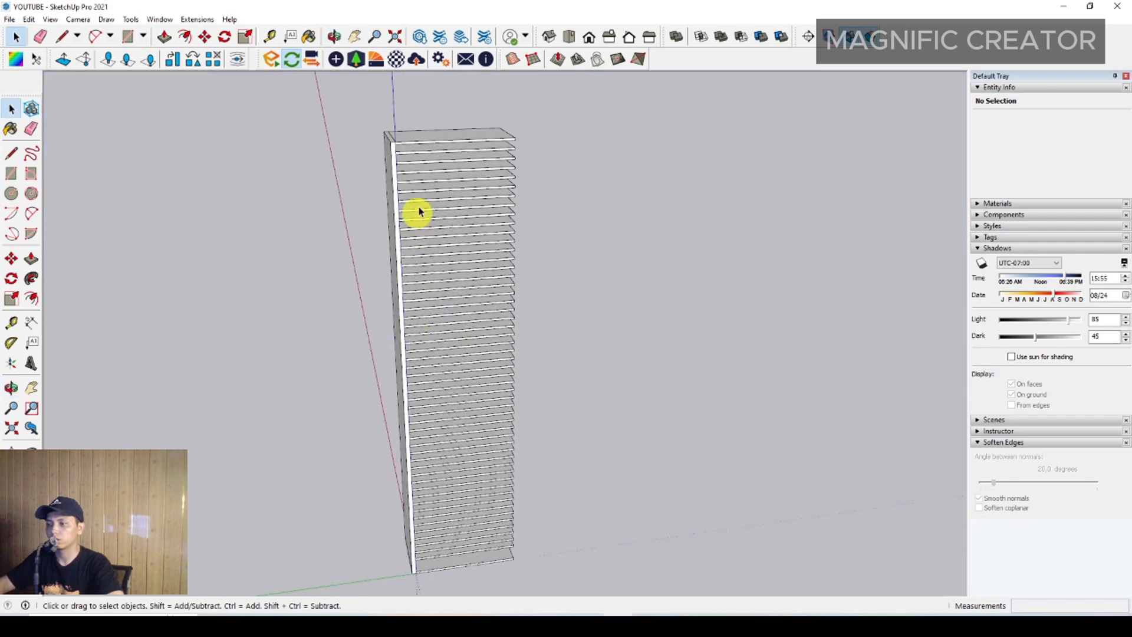
scroll(406, 176, up, 5)
shift+middle_drag(375, 161, 490, 456)
scroll(443, 373, up, 5)
middle_drag(501, 364, 486, 327)
scroll(517, 322, up, 2)
key(p)
click(513, 334)
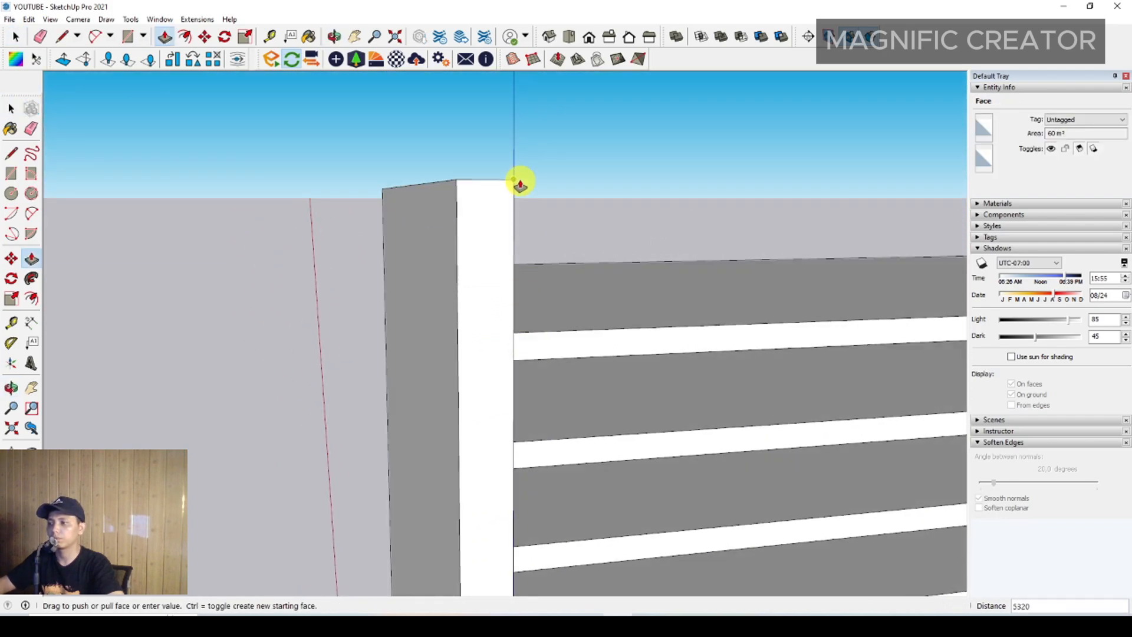
scroll(496, 248, down, 3)
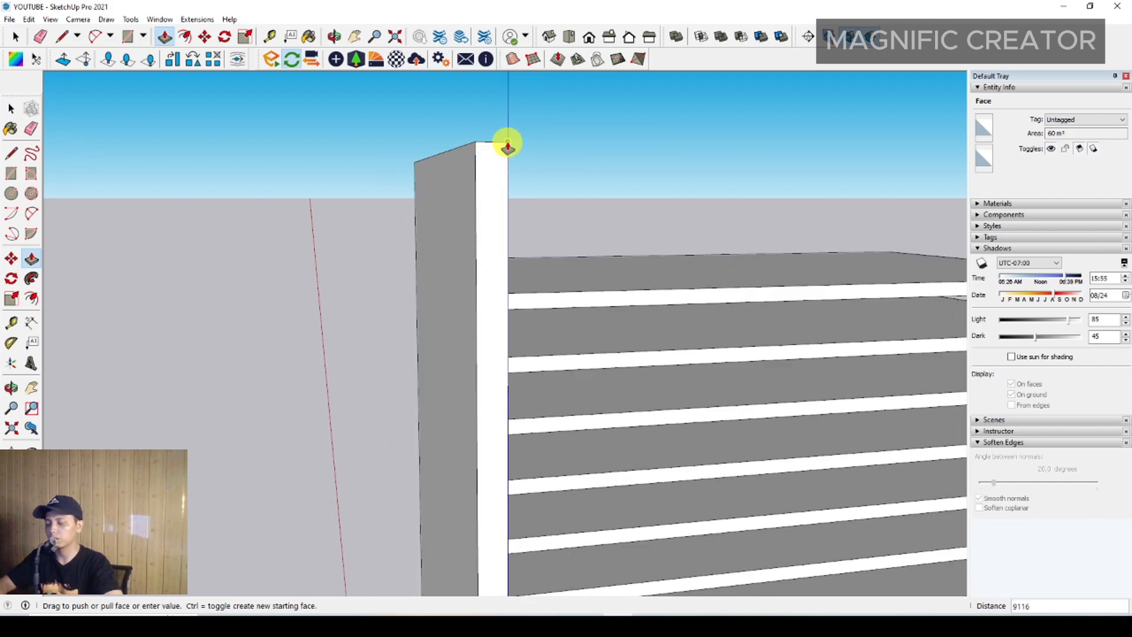
key(Return)
key(space)
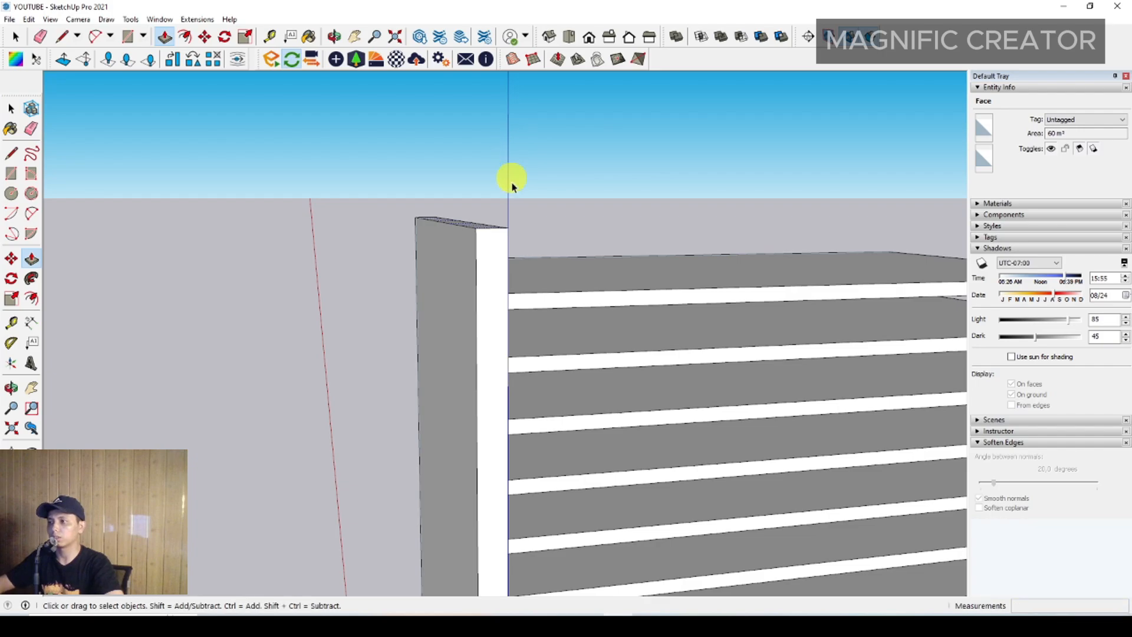
Raise the side wall's top face by another 10000 mm.
middle_drag(511, 177, 385, 310)
scroll(290, 279, up, 2)
scroll(371, 273, up, 1)
key(p)
click(313, 255)
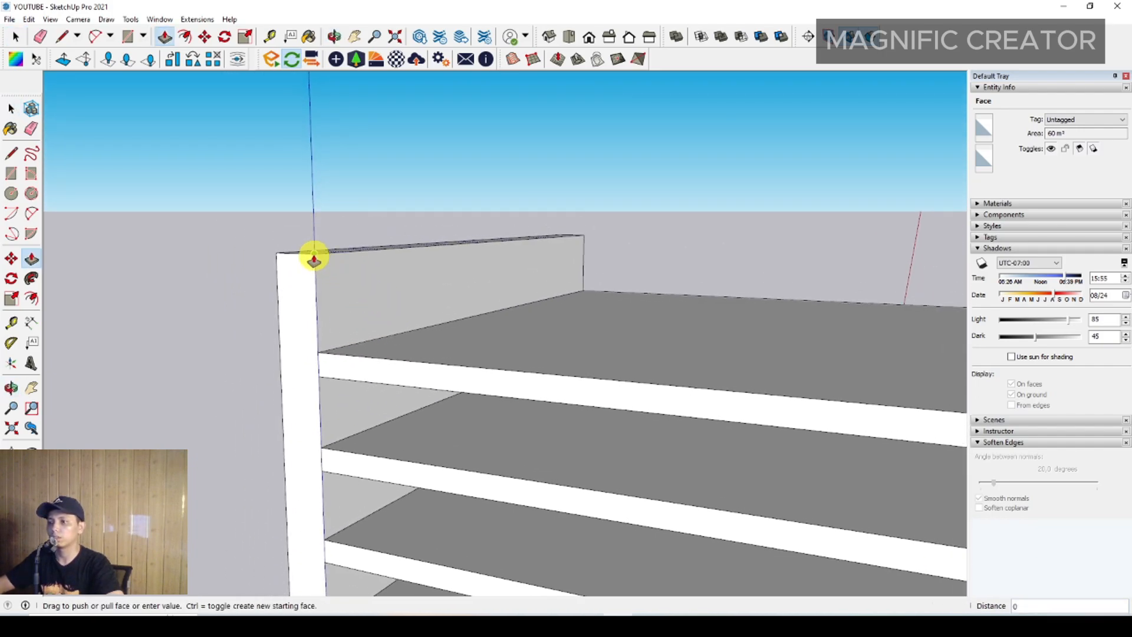
scroll(314, 253, down, 1)
scroll(318, 148, down, 1)
scroll(339, 143, down, 1)
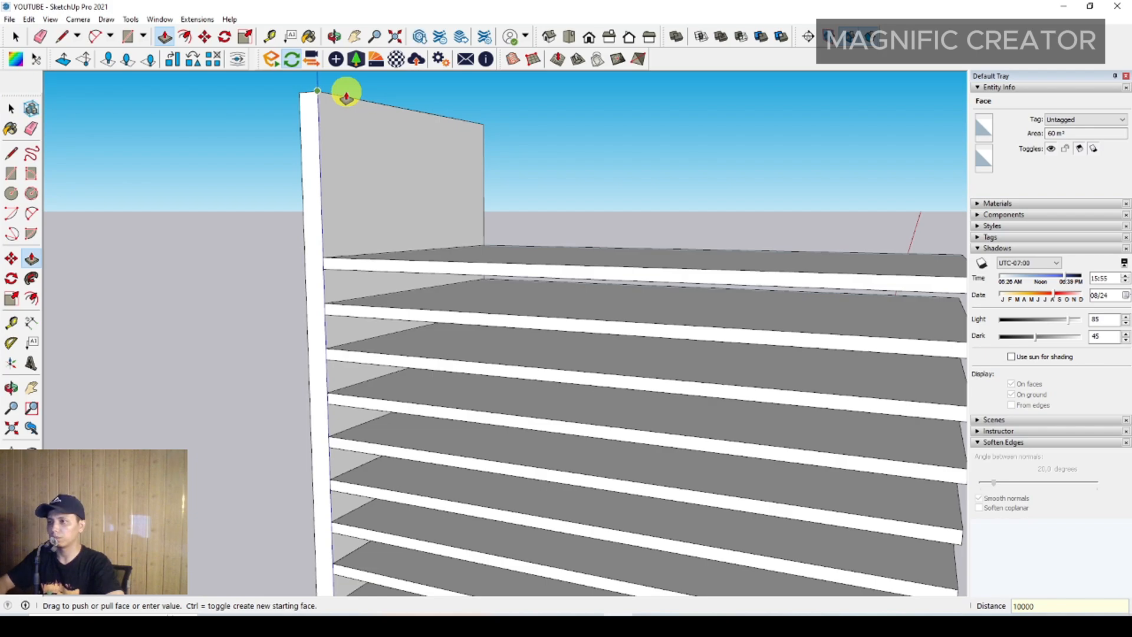
key(space)
Copy the wall's inner top edge 2000 mm straight down its inner face to mark off a strip.
scroll(367, 197, down, 3)
middle_drag(377, 203, 377, 174)
scroll(343, 204, up, 4)
click(370, 165)
scroll(365, 177, down, 3)
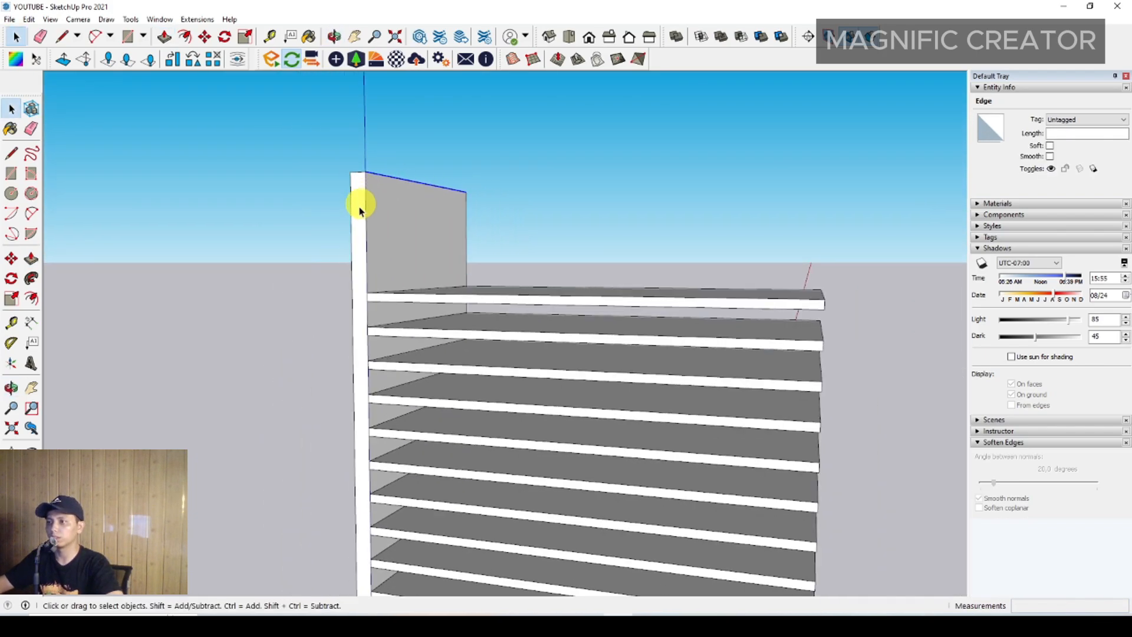
scroll(417, 245, up, 5)
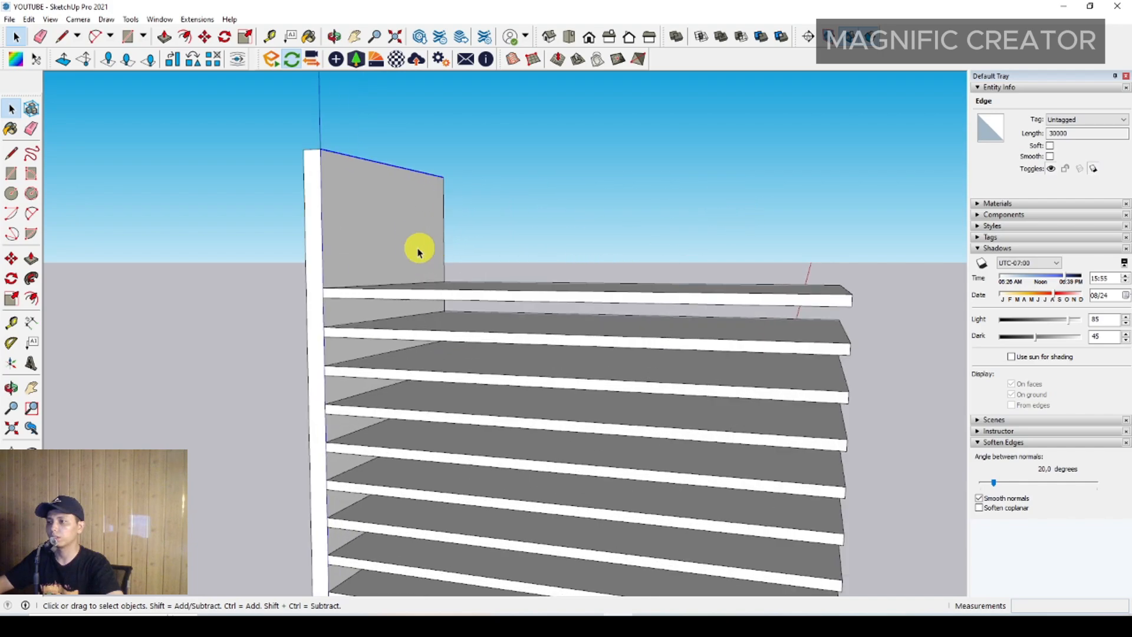
middle_drag(338, 215, 66, 188)
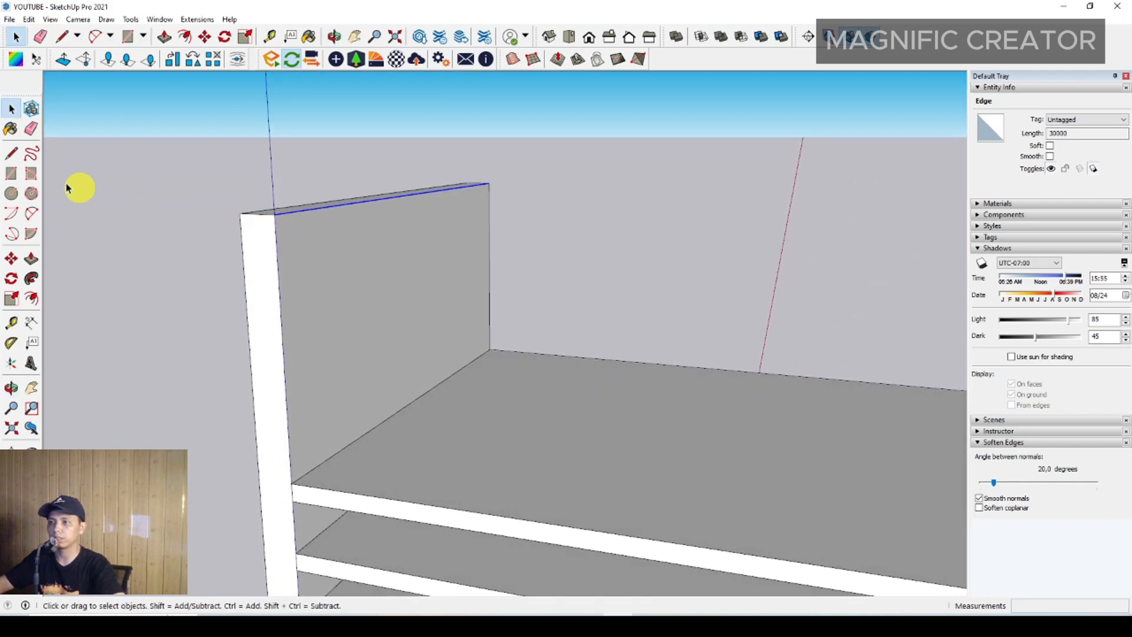
click(12, 260)
key(space)
scroll(320, 253, up, 2)
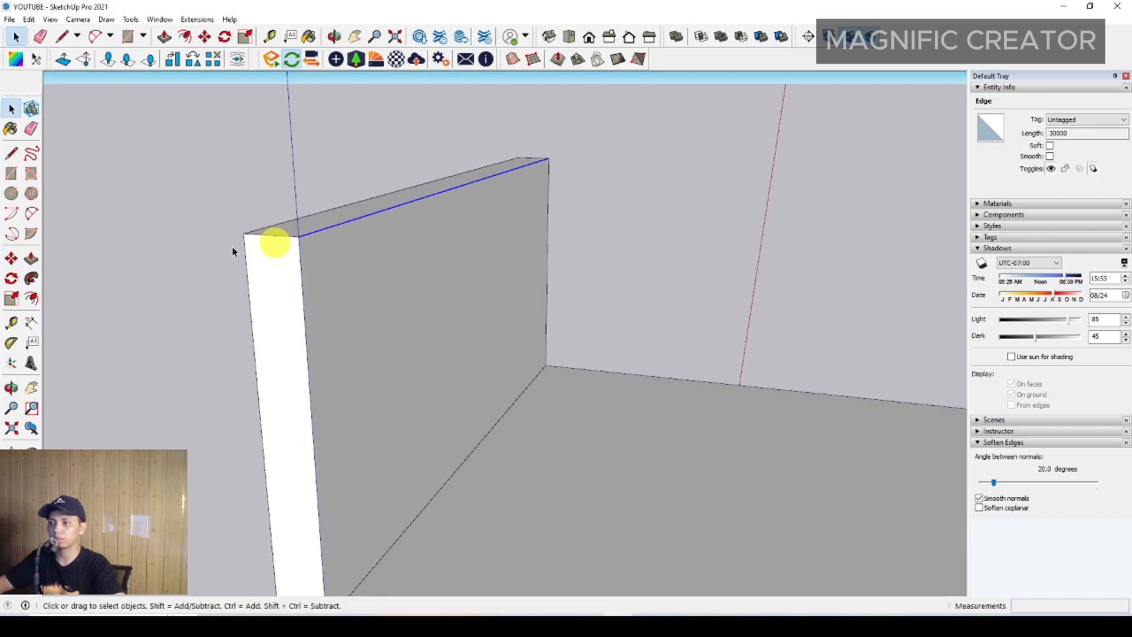
click(303, 240)
key(ctrl)
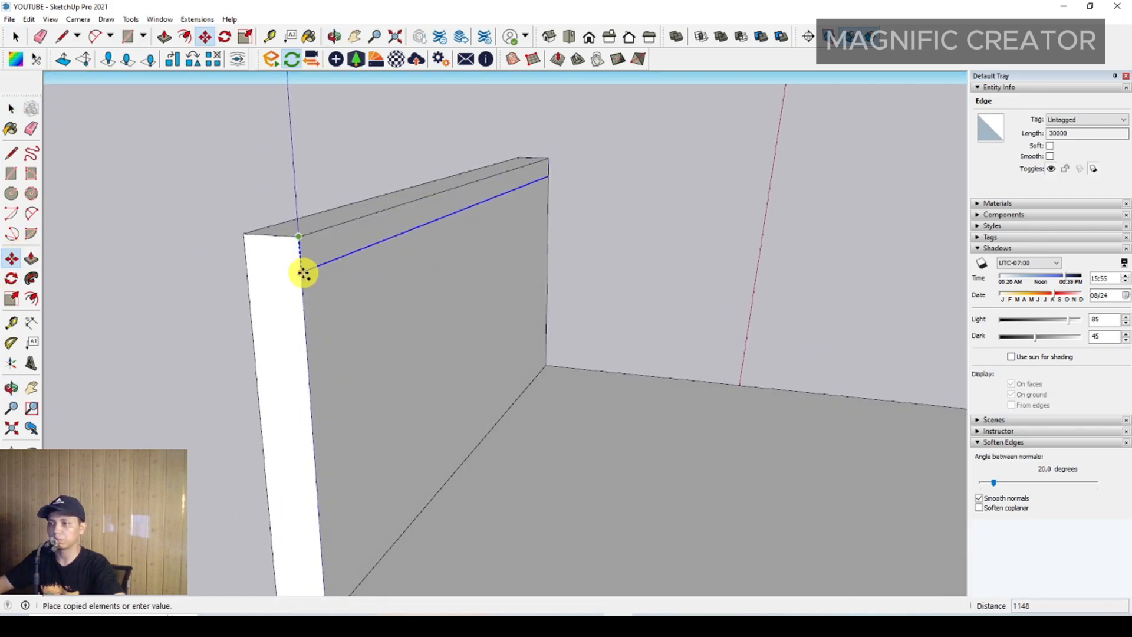
scroll(303, 285, up, 1)
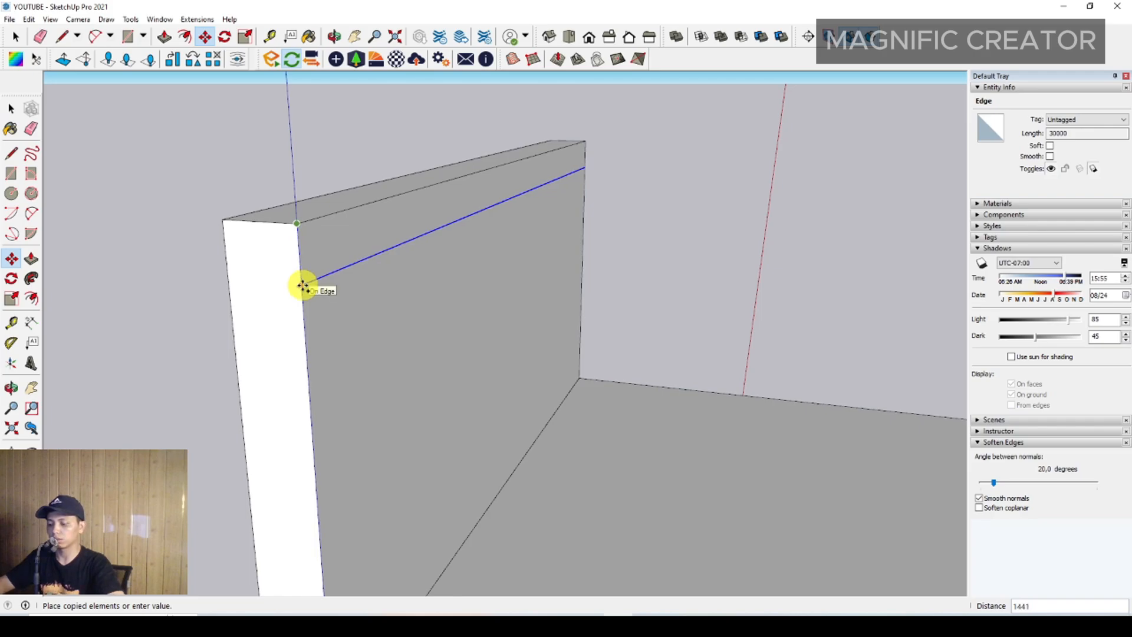
key(Return)
key(space)
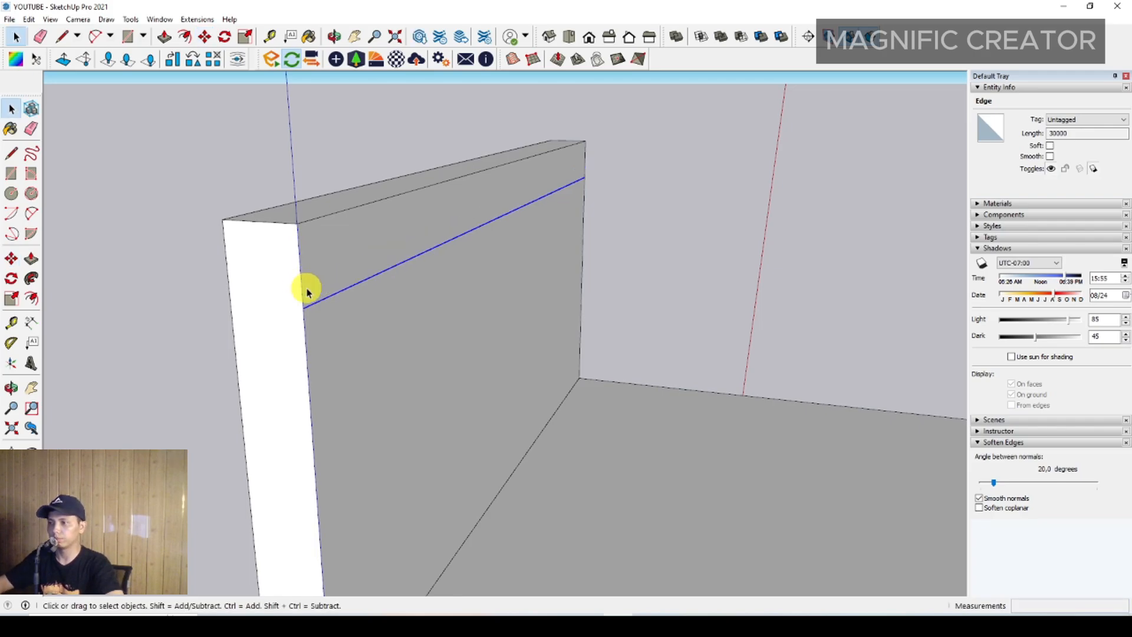
Push/Pull the marked strip out from the wall across the tower's full length to form a roof canopy.
scroll(313, 275, down, 1)
click(328, 261)
click(31, 260)
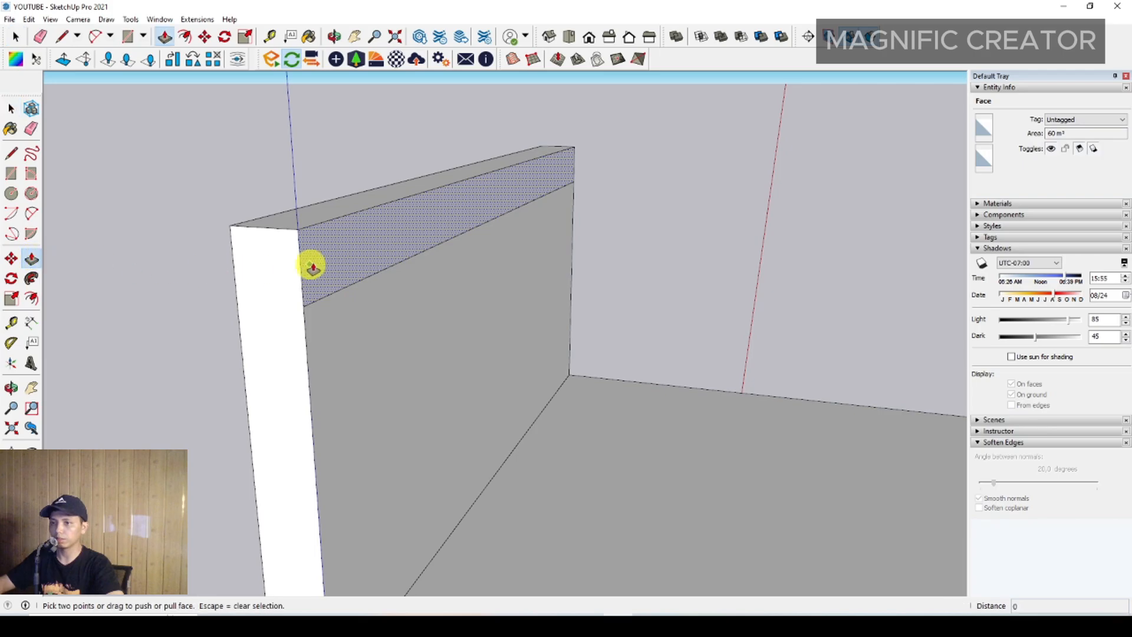
scroll(705, 360, down, 3)
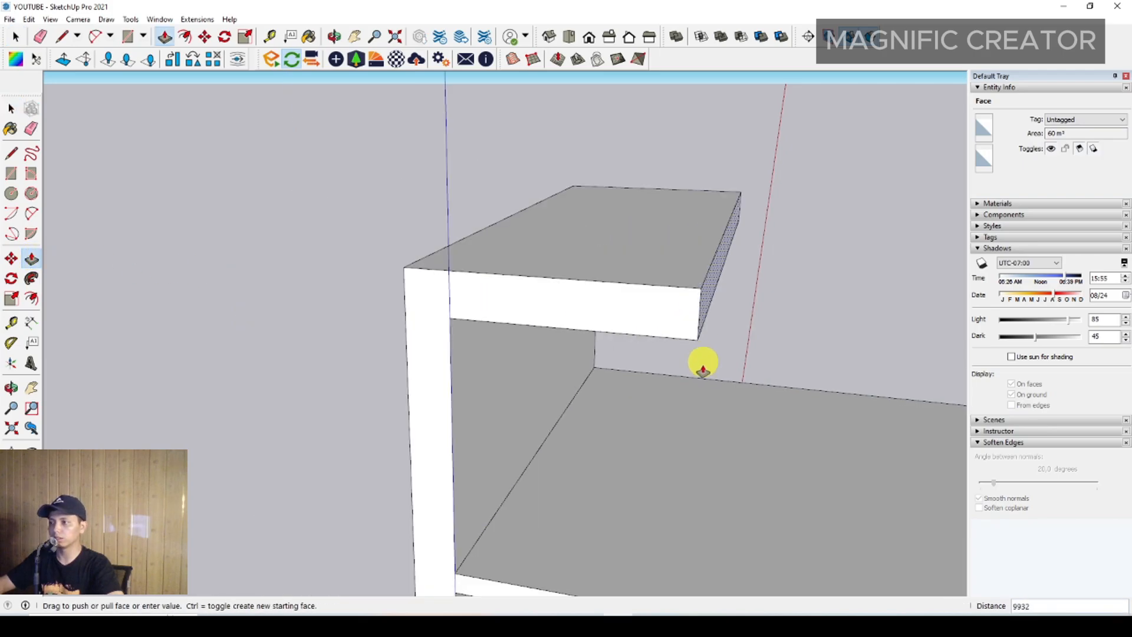
middle_drag(775, 440, 531, 263)
scroll(401, 271, down, 2)
key(space)
Offset the outline of the canopy's underside inward to leave a narrow border all around.
middle_drag(496, 303, 503, 241)
click(619, 194)
scroll(625, 186, up, 2)
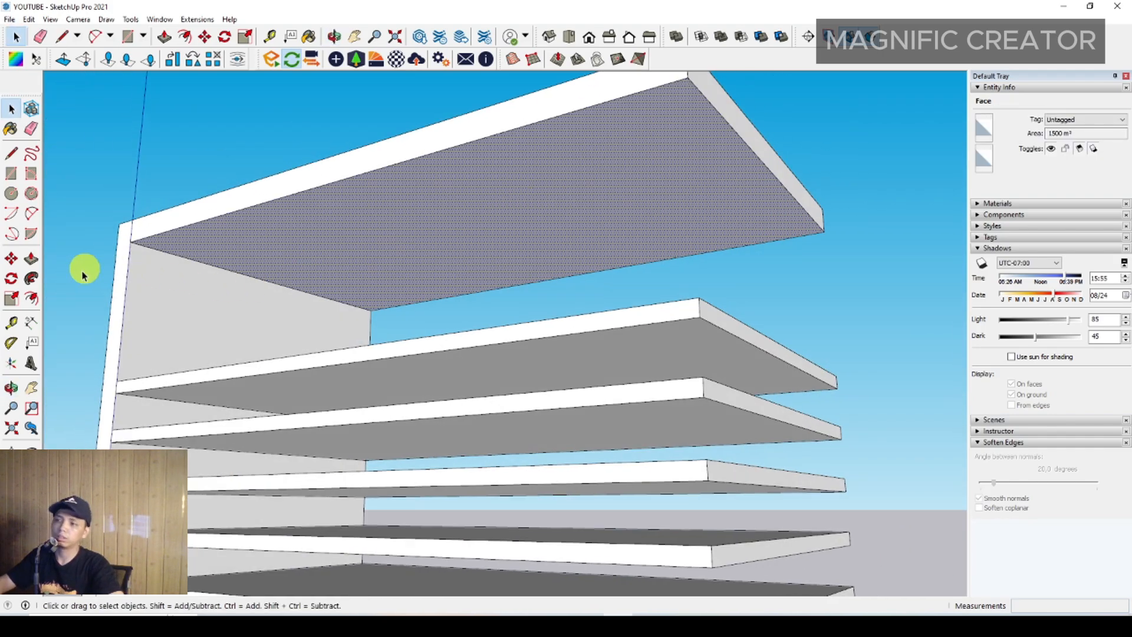
click(31, 298)
scroll(582, 185, up, 1)
click(534, 115)
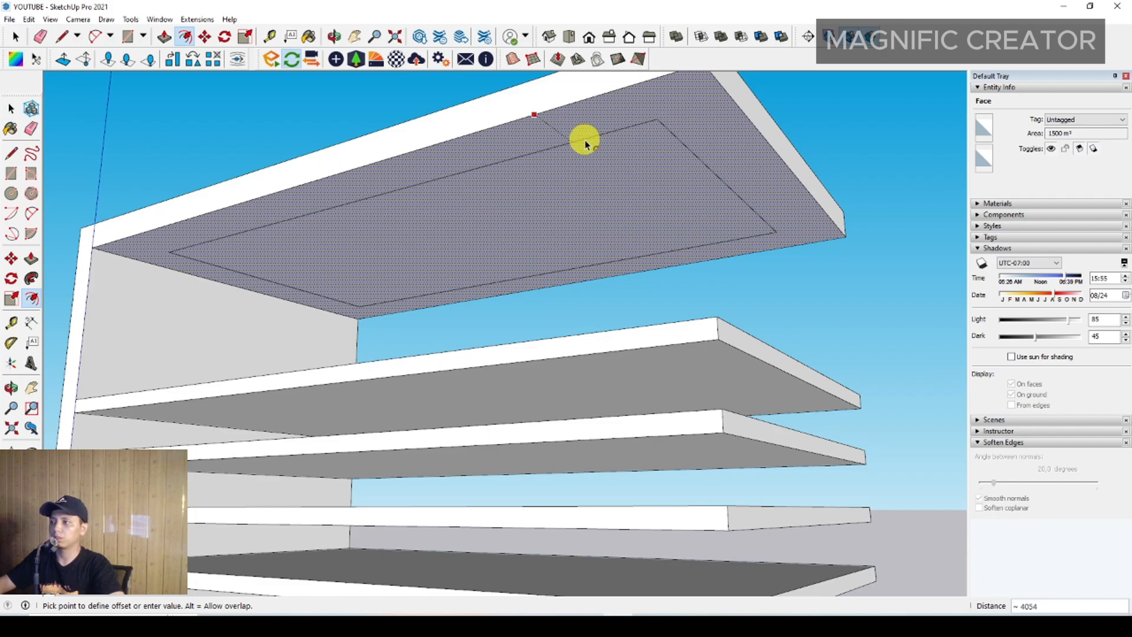
click(577, 119)
key(space)
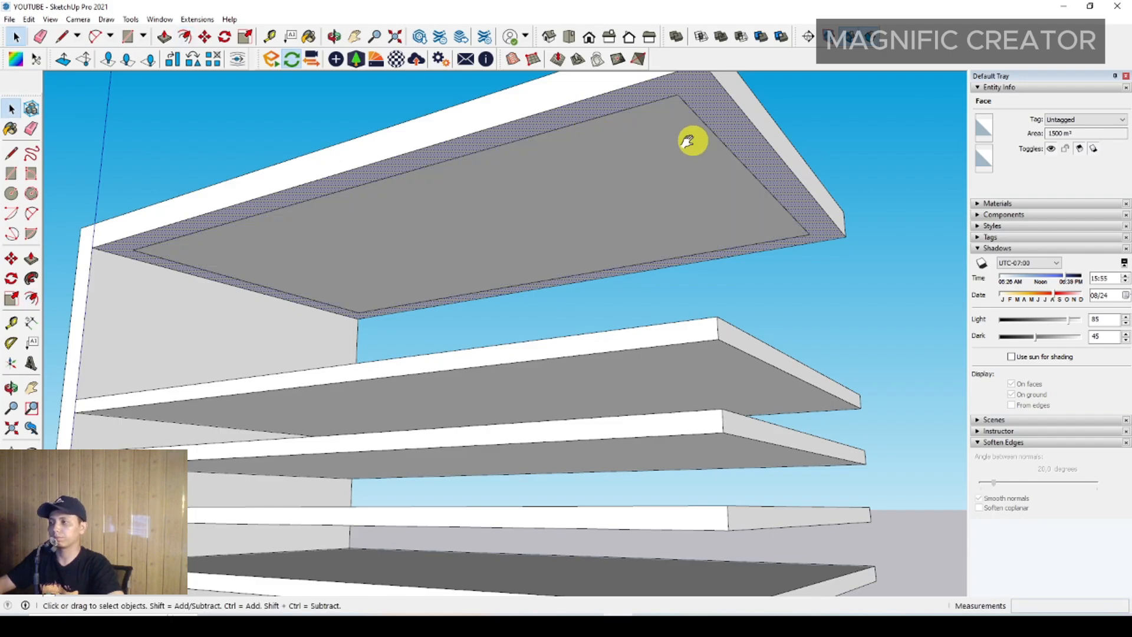
Push the inner rectangle of the canopy's underside through its full thickness to cut an open roof frame.
shift+middle_drag(687, 142, 636, 193)
click(582, 221)
click(31, 258)
click(617, 230)
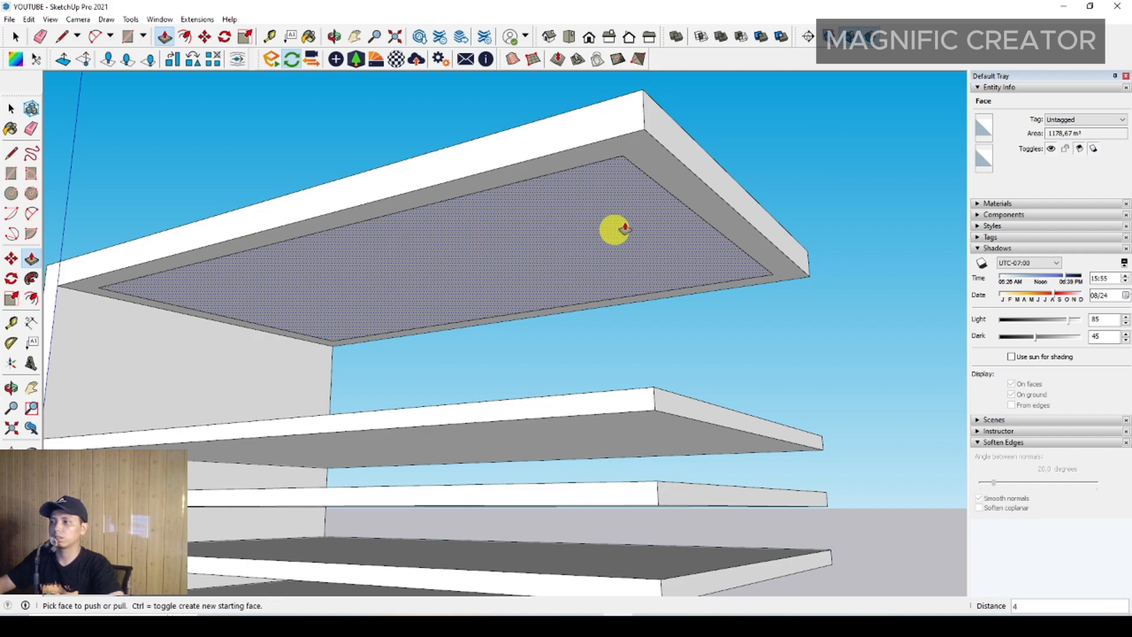
click(687, 138)
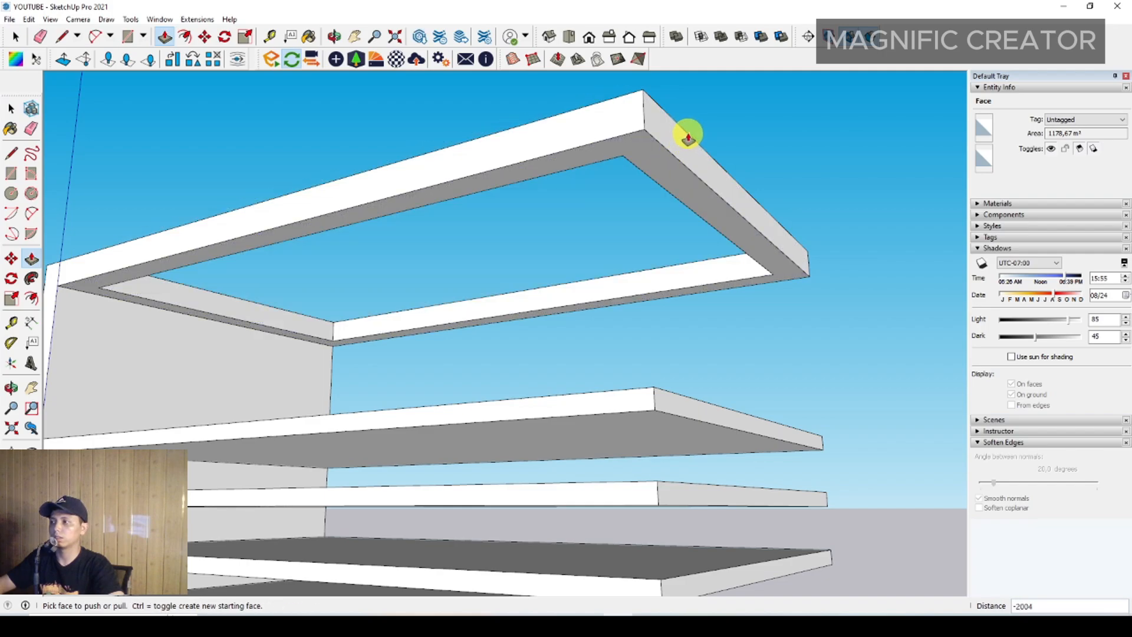
key(space)
Select all connected geometry of the side wall and roof frame and make it a group.
scroll(604, 213, down, 2)
middle_drag(604, 212, 589, 269)
scroll(584, 265, down, 5)
middle_drag(566, 374, 713, 207)
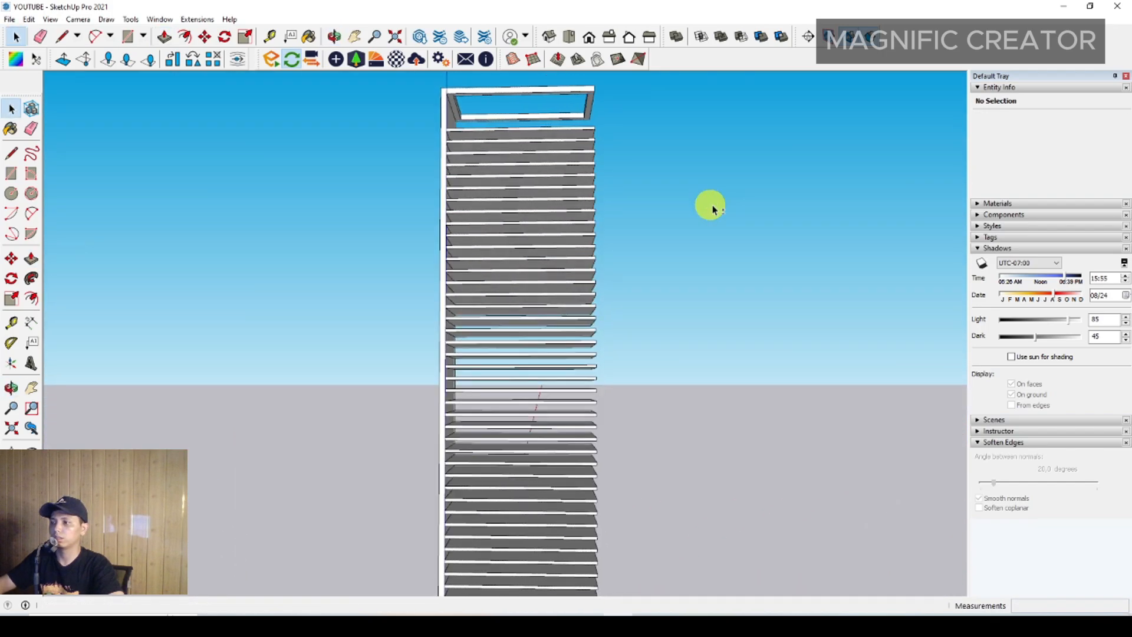
shift+middle_drag(590, 215, 519, 413)
scroll(639, 250, up, 2)
scroll(642, 251, up, 3)
middle_drag(647, 224, 551, 303)
click(559, 310)
triple_click(559, 309)
right_click(559, 310)
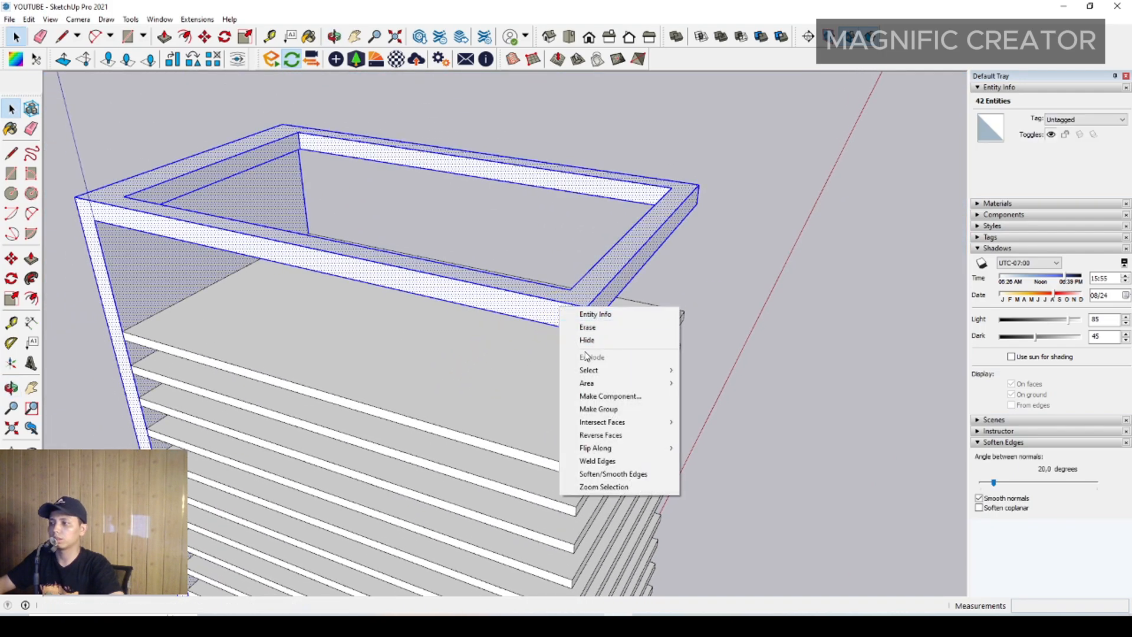
click(596, 401)
Draw a rectangle over the upper half of the roof opening's short inner face, from corner to opposite edge midpoint.
middle_drag(328, 260, 610, 292)
scroll(572, 209, up, 3)
click(12, 174)
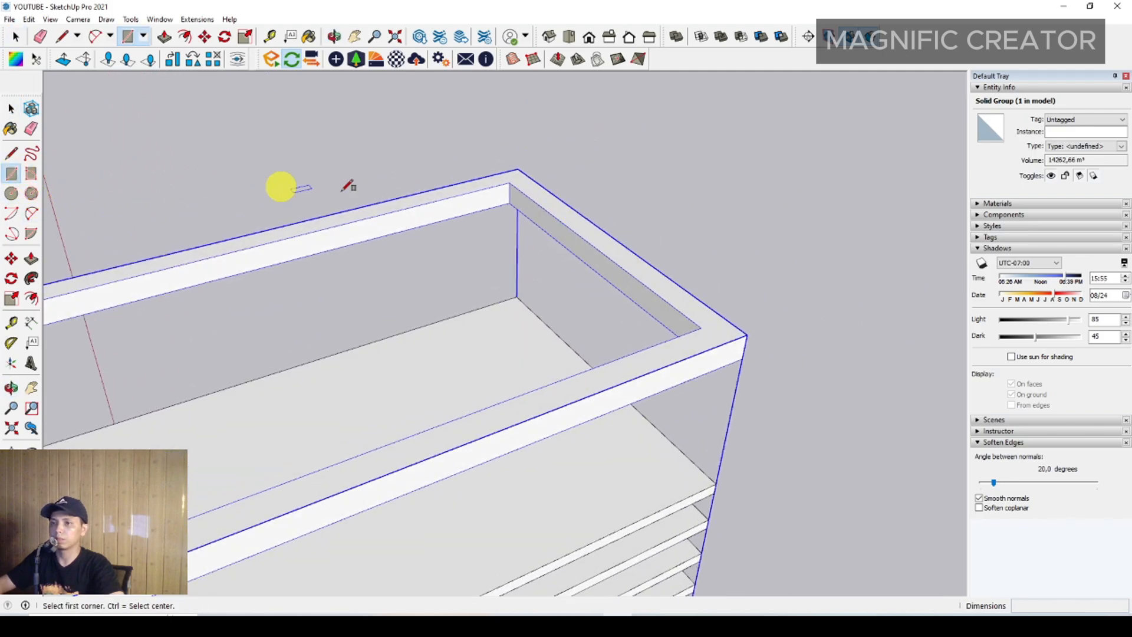
scroll(510, 187, up, 2)
click(511, 181)
middle_drag(541, 207, 781, 242)
scroll(781, 242, up, 2)
click(819, 263)
key(space)
Push/Pull the rectangle a short distance into the roof opening to form a thin crossbar.
scroll(686, 244, down, 2)
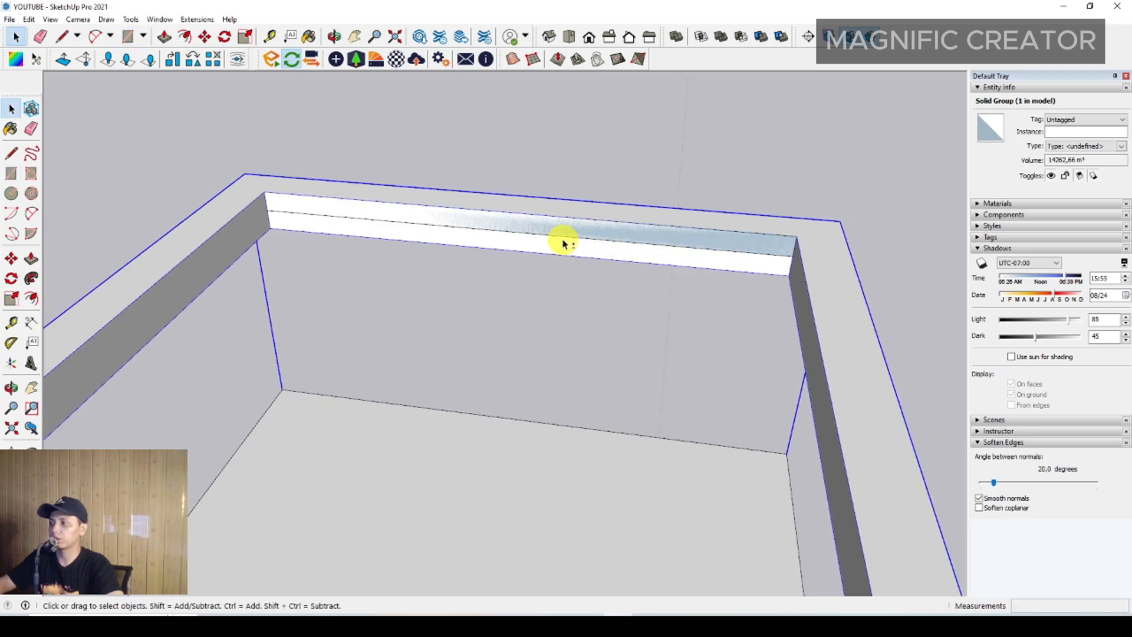
middle_drag(564, 244, 384, 258)
scroll(384, 258, up, 5)
scroll(493, 222, down, 3)
double_click(525, 204)
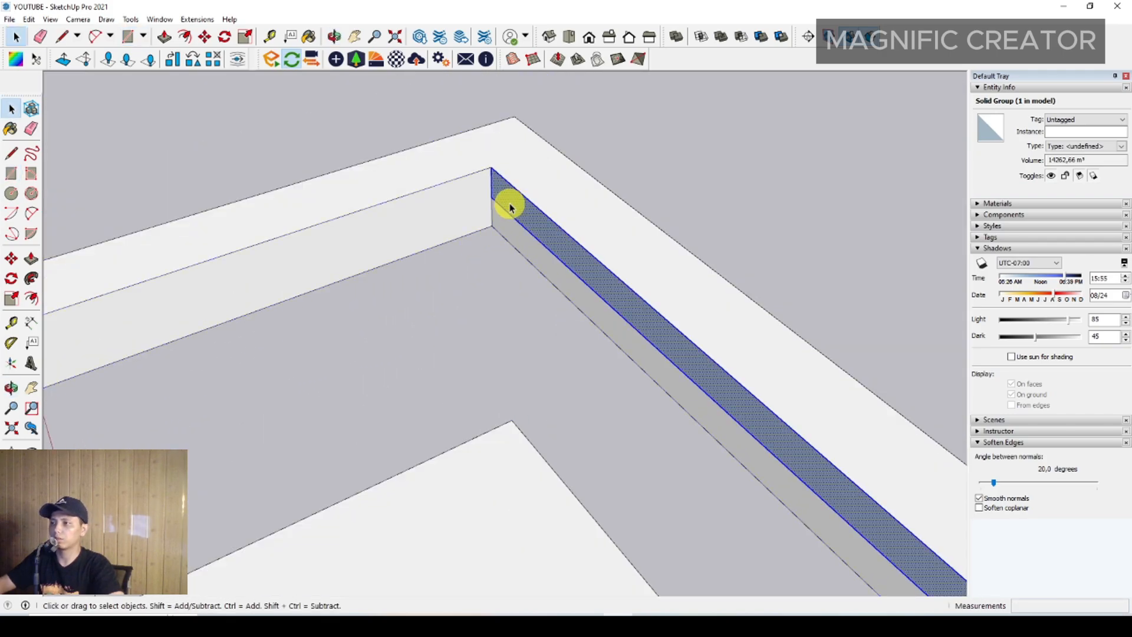
click(33, 260)
scroll(513, 236, up, 1)
click(513, 197)
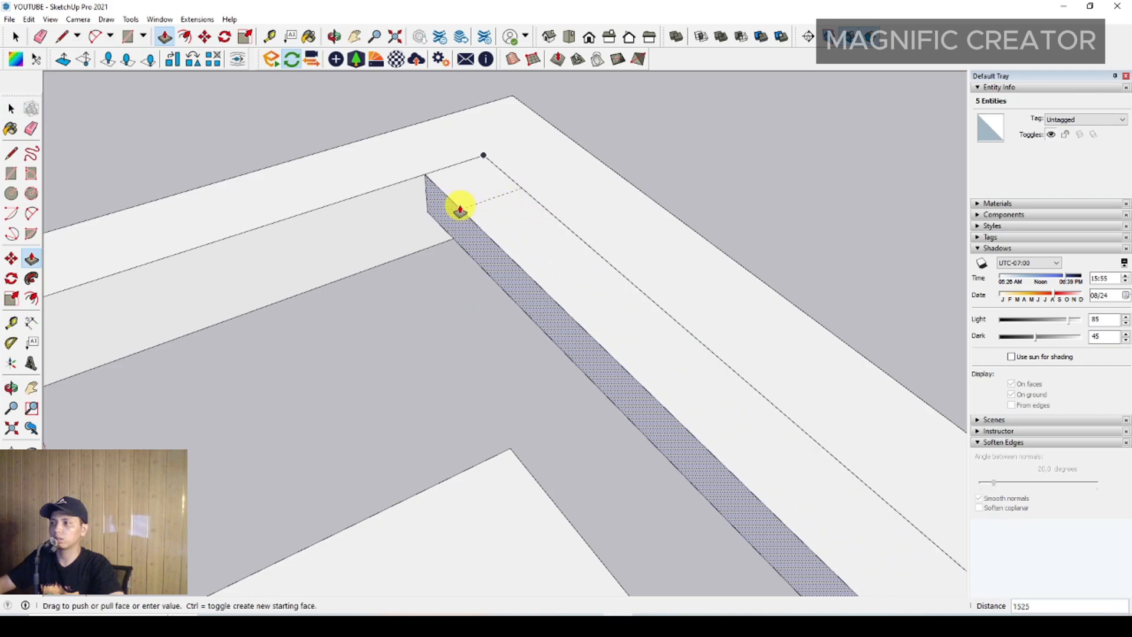
click(495, 188)
key(space)
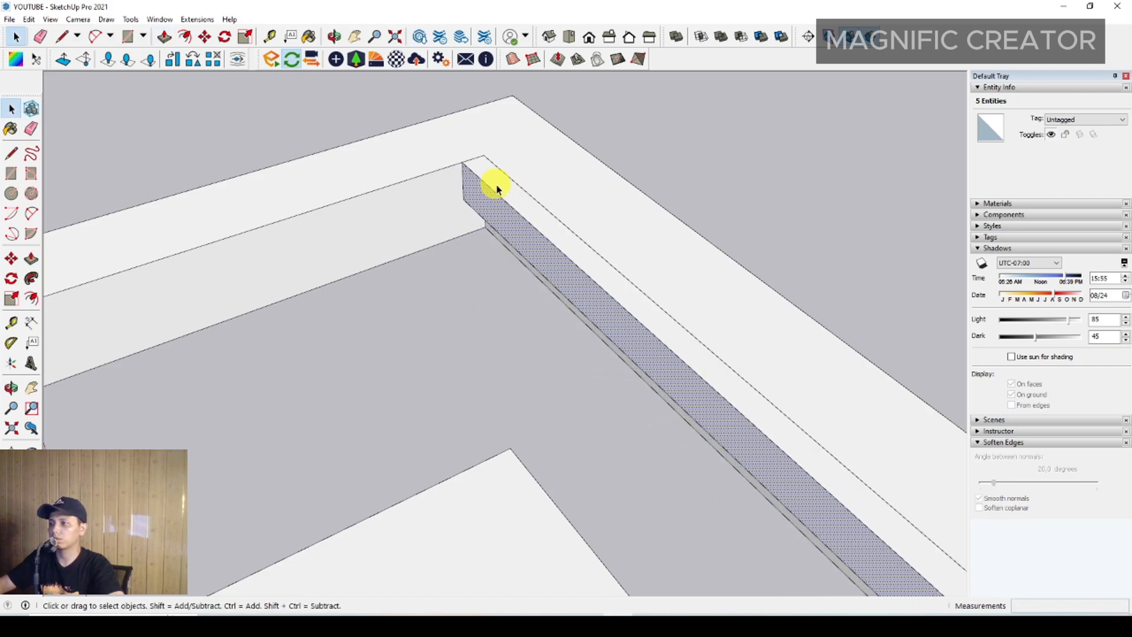
Group the whole crossbar and convert the group into a component.
triple_click(497, 187)
right_click(496, 187)
click(543, 291)
right_click(493, 219)
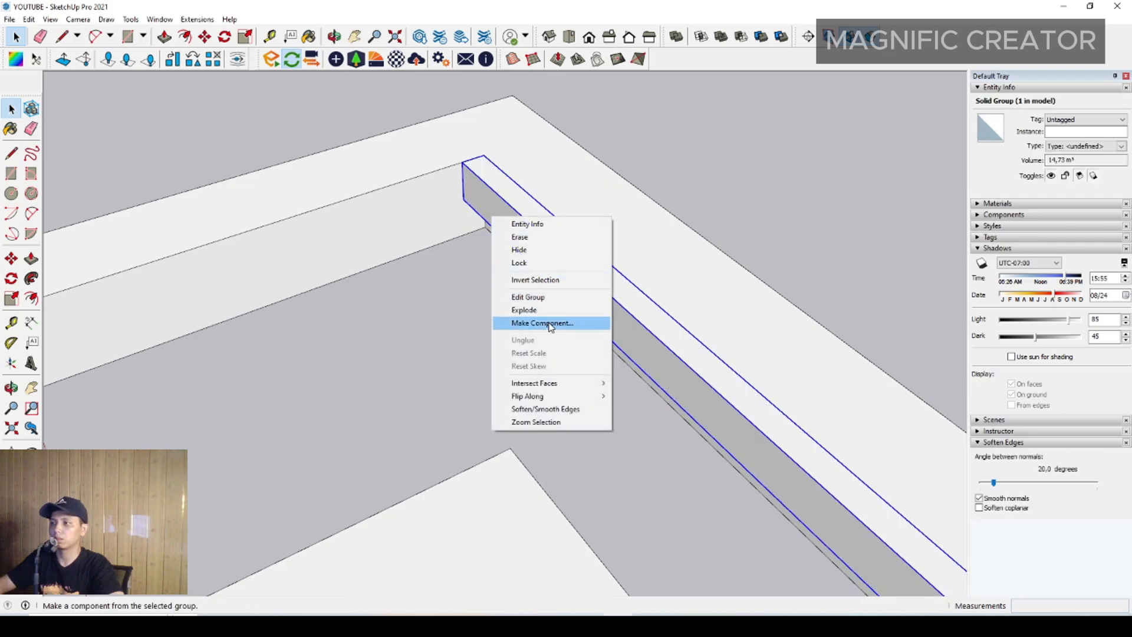
click(550, 324)
click(479, 379)
Copy the crossbar component to the opposite end of the roof opening and divide the distance into 20 equal spacings.
scroll(388, 196, down, 1)
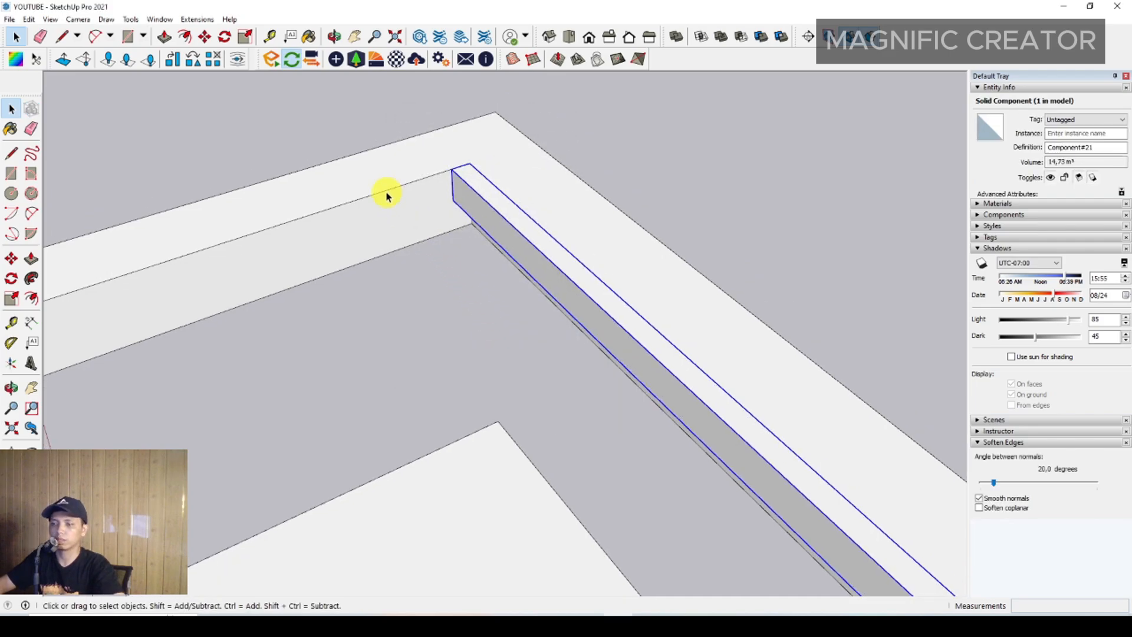
middle_drag(388, 196, 549, 248)
key(m)
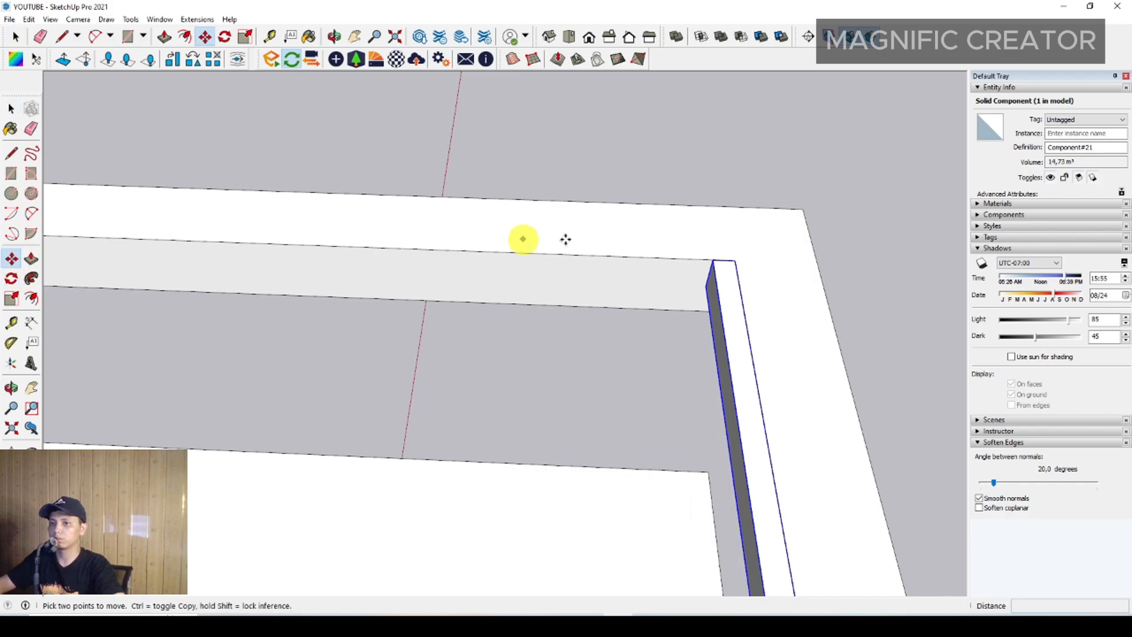
key(ctrl)
click(702, 265)
middle_drag(675, 256, 504, 262)
click(230, 249)
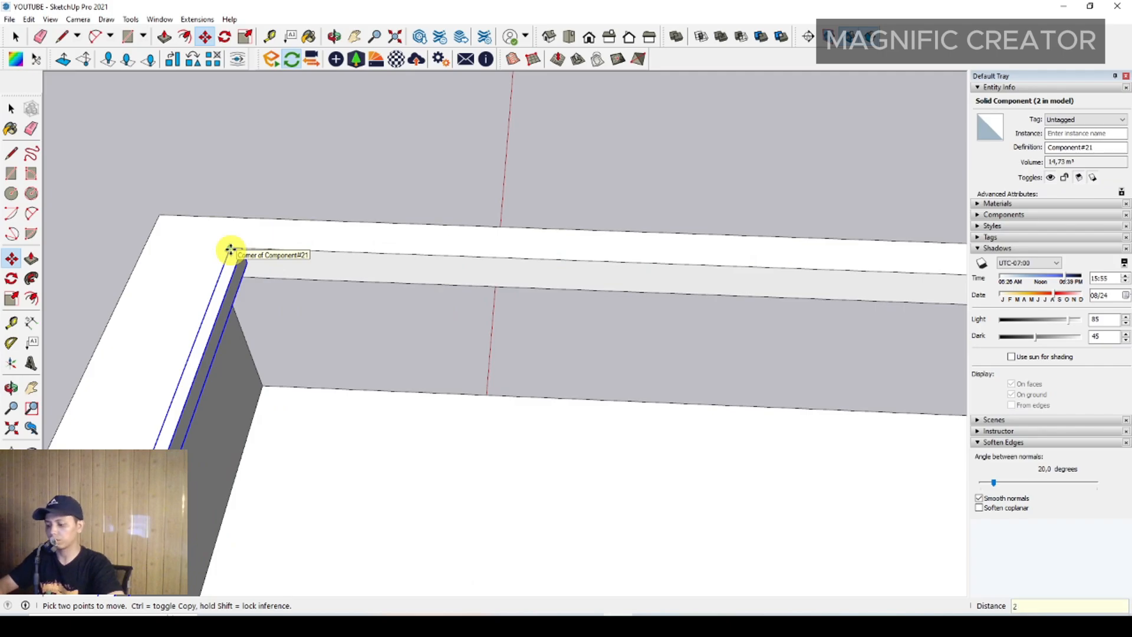
text(20/)
key(Return)
key(space)
scroll(251, 298, down, 7)
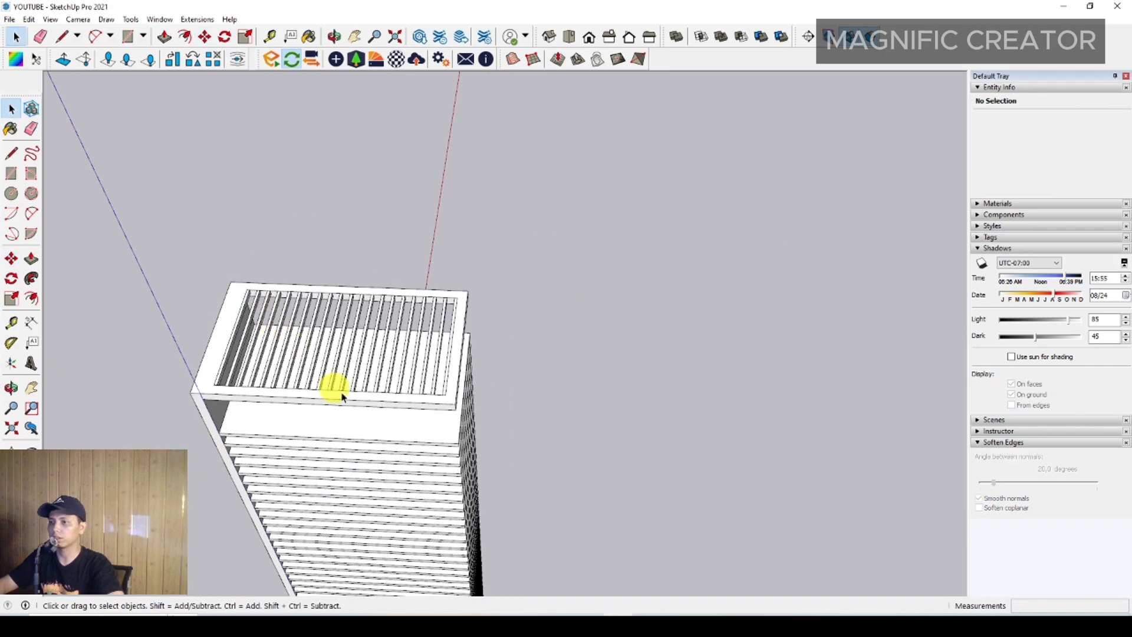
Examine the roof crossbars and the upper floors from below and from the side.
middle_drag(338, 394, 309, 182)
scroll(364, 324, up, 2)
middle_drag(364, 324, 328, 216)
scroll(294, 218, up, 3)
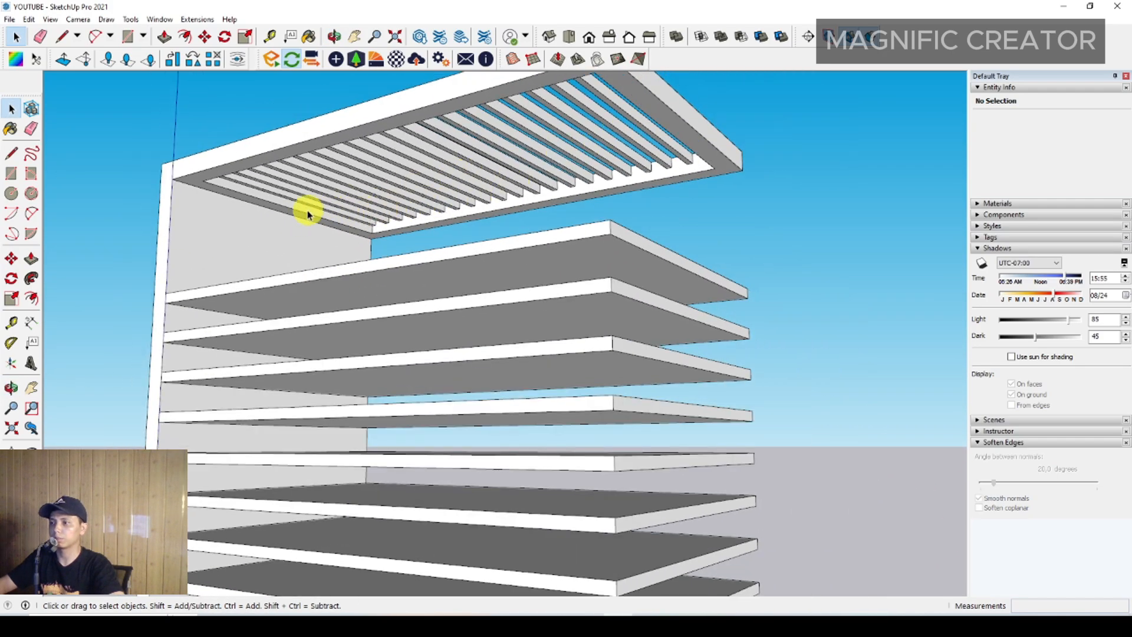
scroll(321, 236, down, 8)
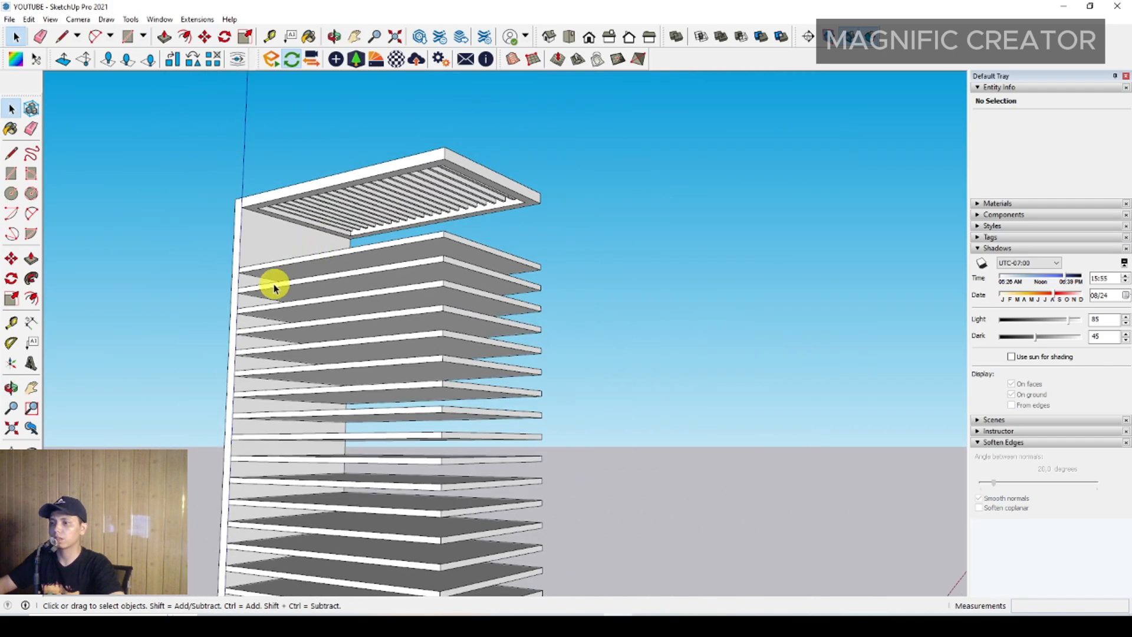
mouse_move(273, 283)
middle_down()
mouse_move(309, 215)
mouse_move(286, 296)
middle_up()
scroll(295, 248, up, 2)
middle_drag(303, 203, 336, 253)
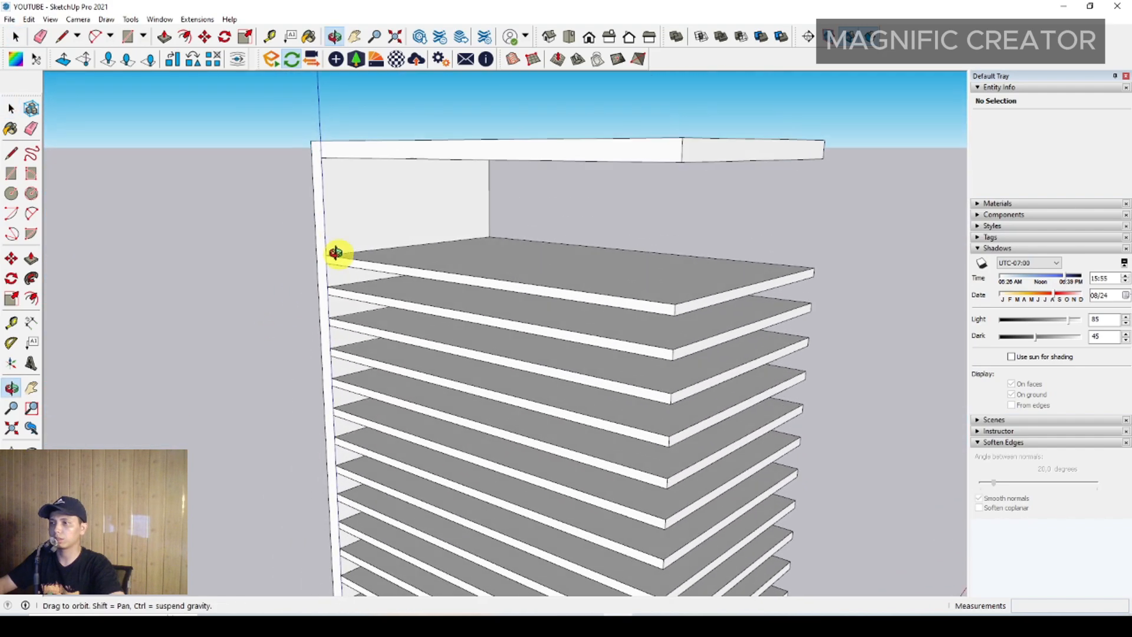
Open the wall and roof frame for editing and Push/Pull its L-shaped front face outward by 3000.
scroll(322, 189, up, 3)
triple_click(323, 189)
middle_drag(323, 188, 379, 328)
click(321, 240)
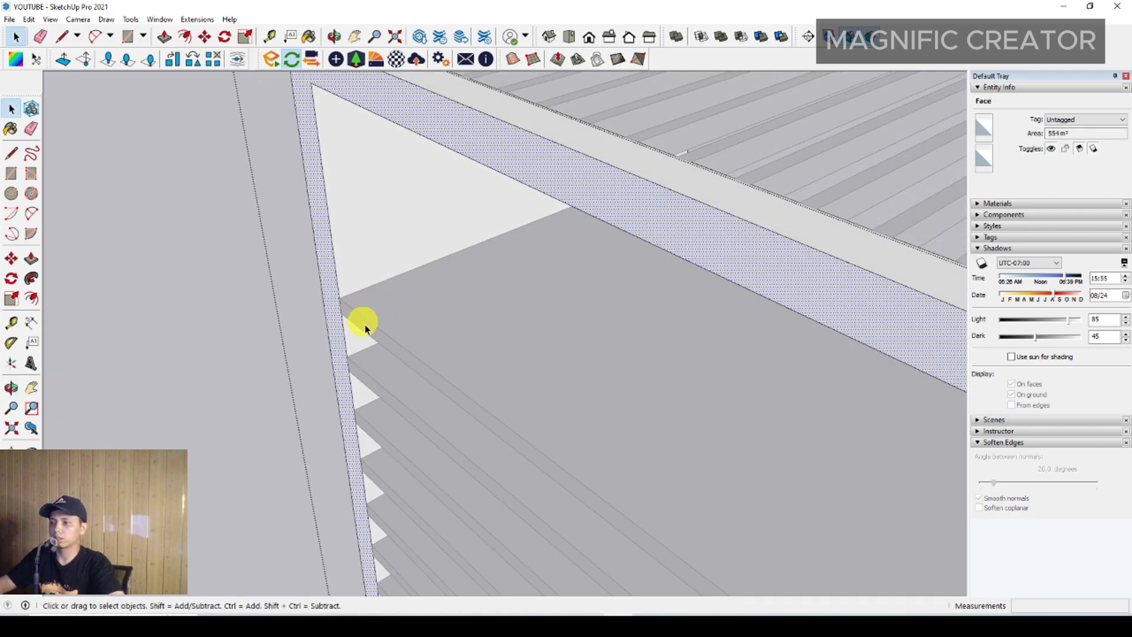
scroll(359, 331, up, 1)
key(p)
click(320, 265)
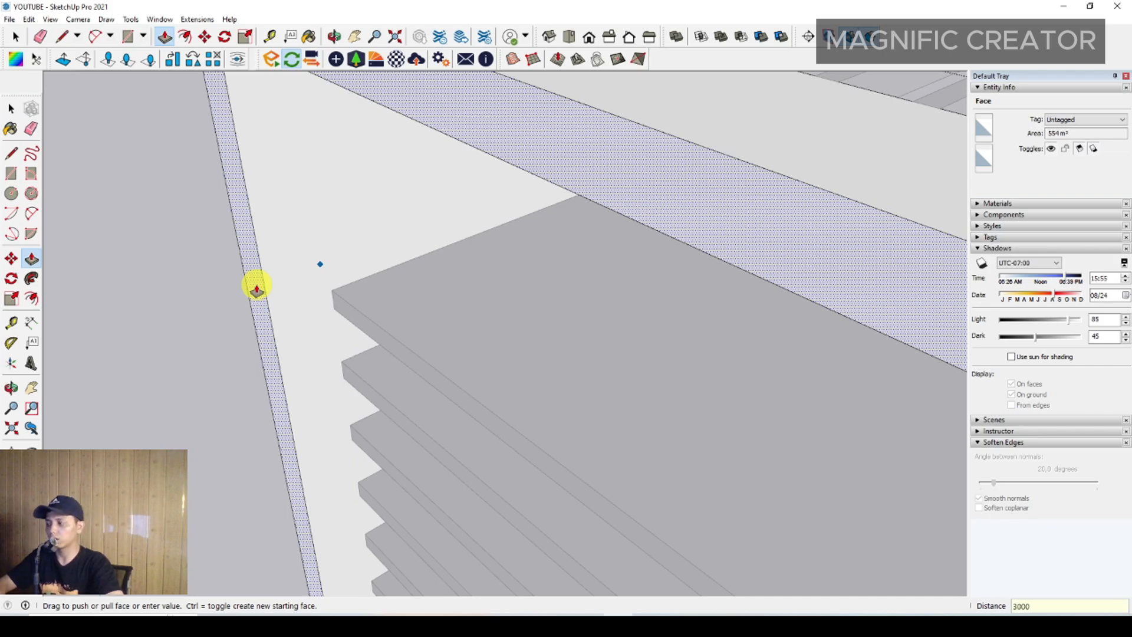
text(3000)
key(Return)
key(space)
Push/Pull the opposite L-shaped face of the wall and roof frame outward by 3000.
middle_drag(385, 316, 253, 427)
scroll(488, 435, up, 1)
middle_drag(488, 434, 407, 407)
scroll(463, 389, up, 1)
key(p)
click(462, 350)
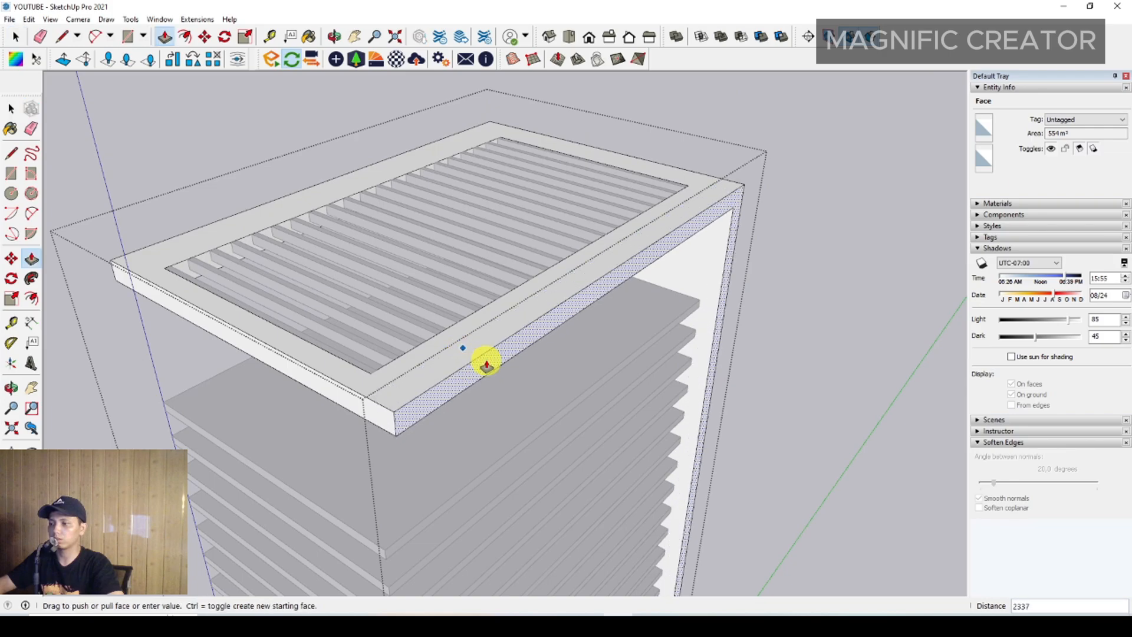
key(Return)
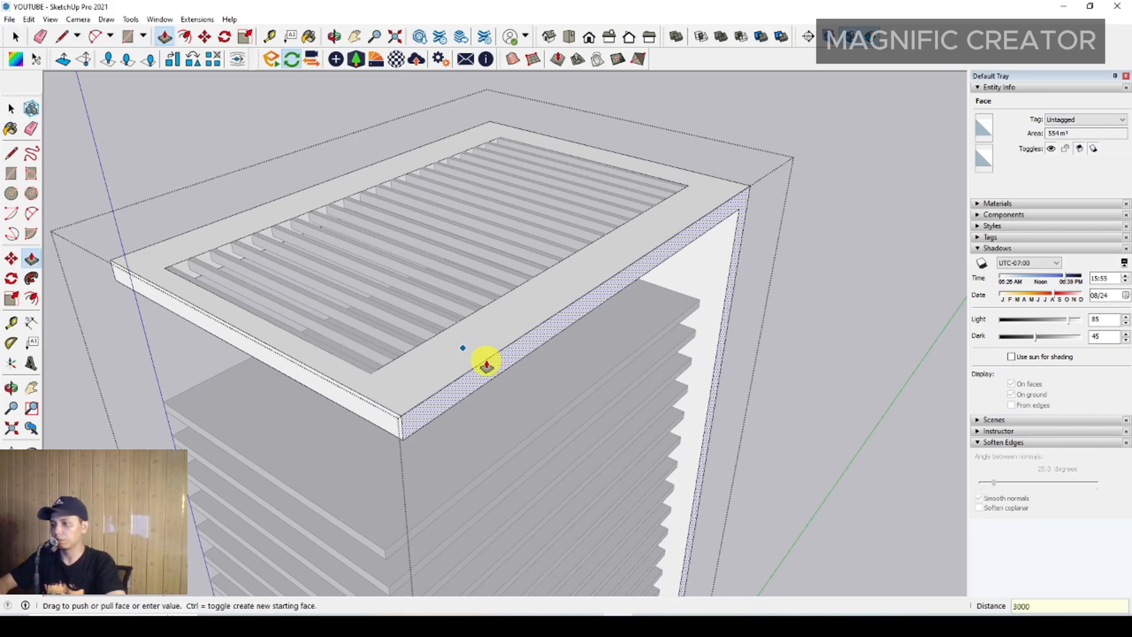
key(space)
Push/Pull the roof frame's free short end face outward by 3000.
middle_drag(480, 359, 321, 349)
key(p)
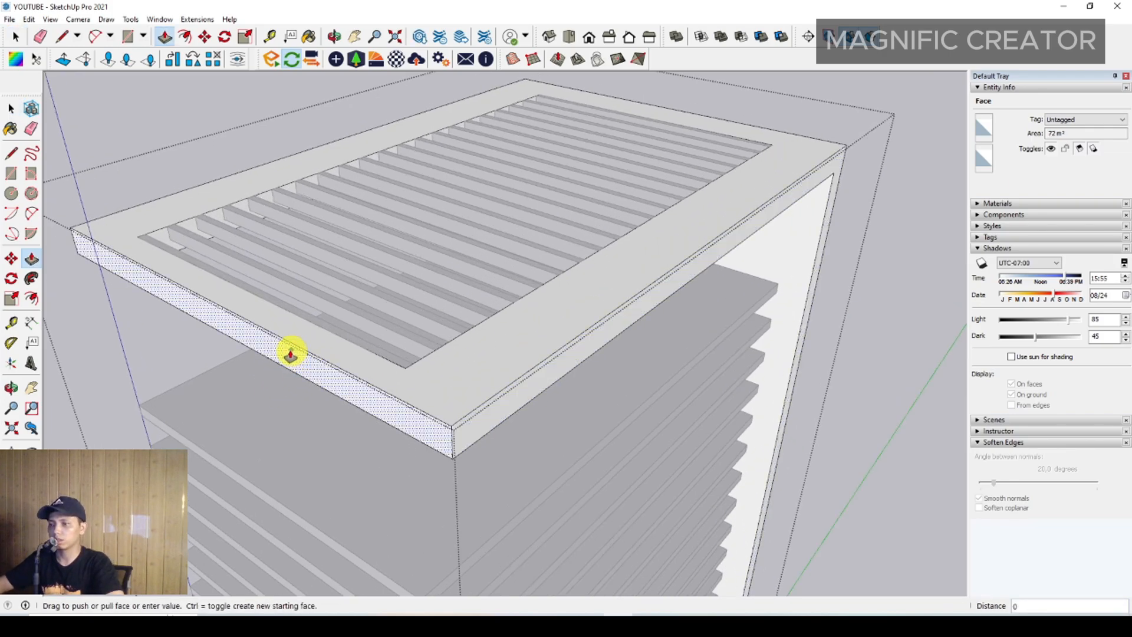
click(294, 356)
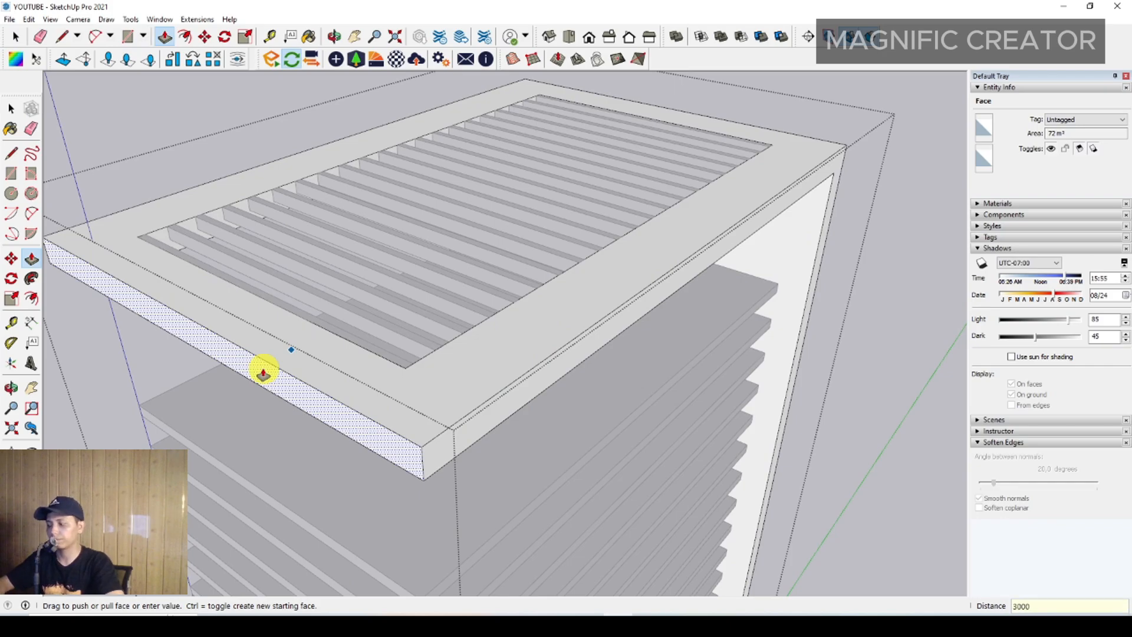
text(3000)
key(Return)
key(space)
Examine the widened roof frame and the whole tower, ending close to the topmost floor slab.
scroll(274, 380, down, 5)
middle_drag(285, 394, 648, 300)
shift+middle_drag(486, 452, 501, 262)
scroll(448, 262, down, 5)
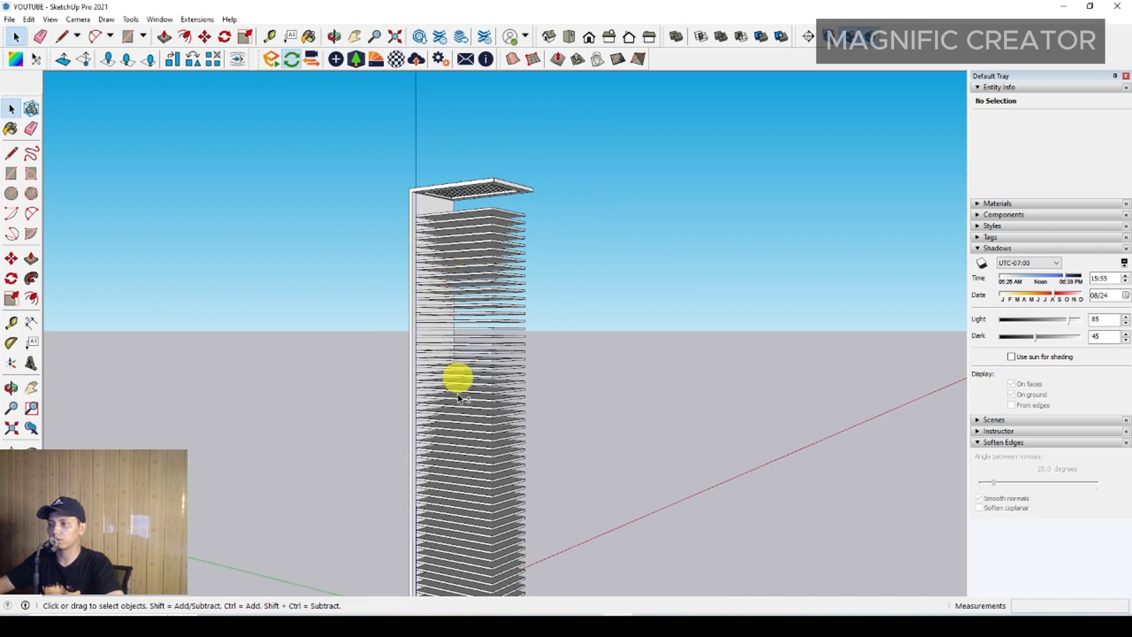
middle_drag(458, 394, 434, 561)
scroll(477, 425, up, 2)
scroll(487, 430, down, 1)
scroll(432, 227, up, 6)
middle_drag(387, 165, 444, 261)
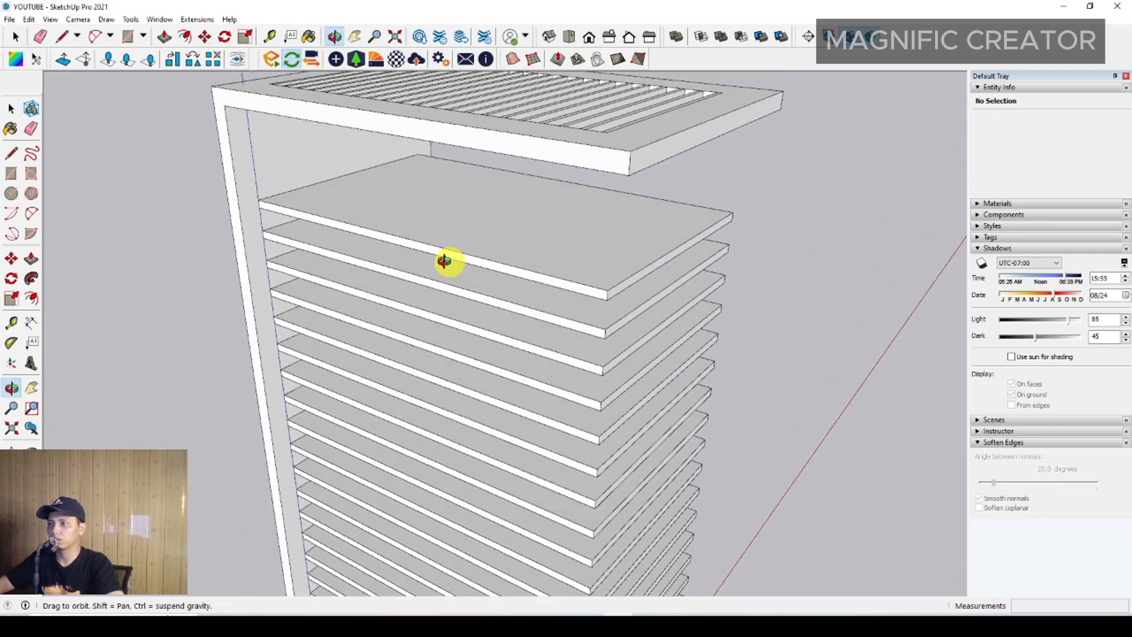
scroll(576, 304, up, 4)
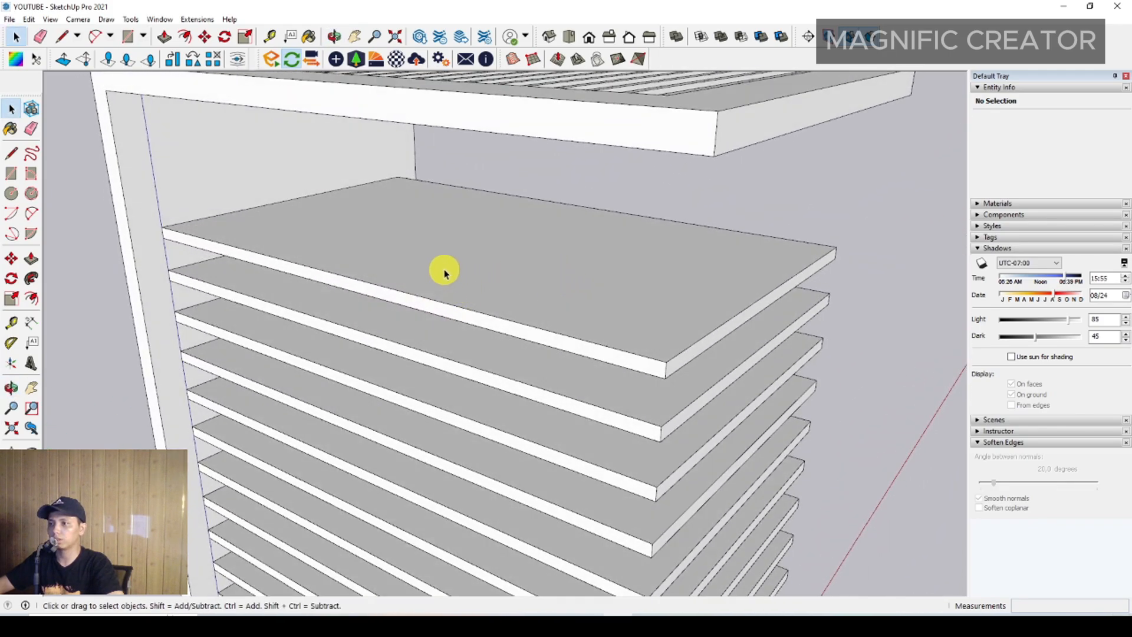
Make the topmost floor slab a unique component, separate from the other floors.
triple_click(444, 272)
click(829, 189)
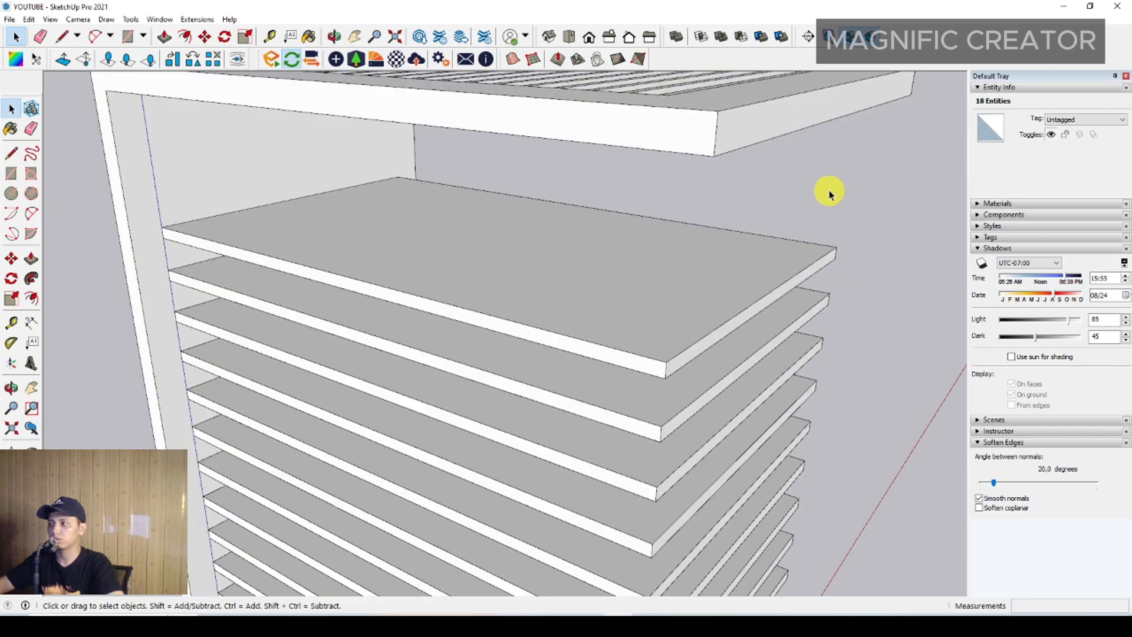
right_click(665, 291)
click(733, 379)
Inside the topmost slab, offset the three outer top edges not touching the wall inward by 200.
triple_click(525, 317)
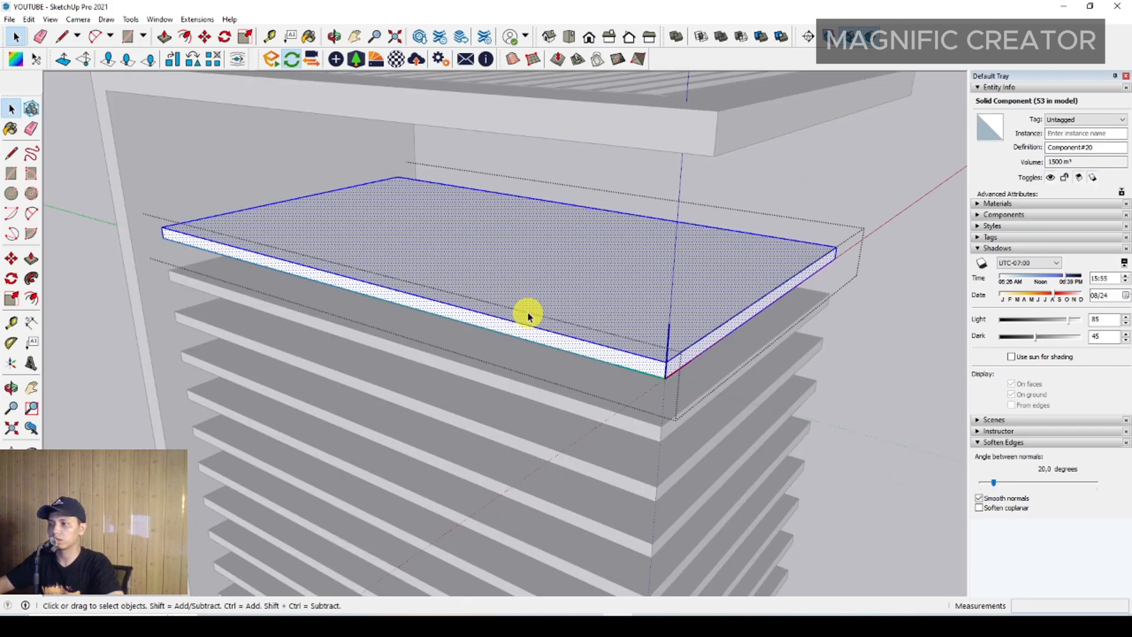
click(513, 322)
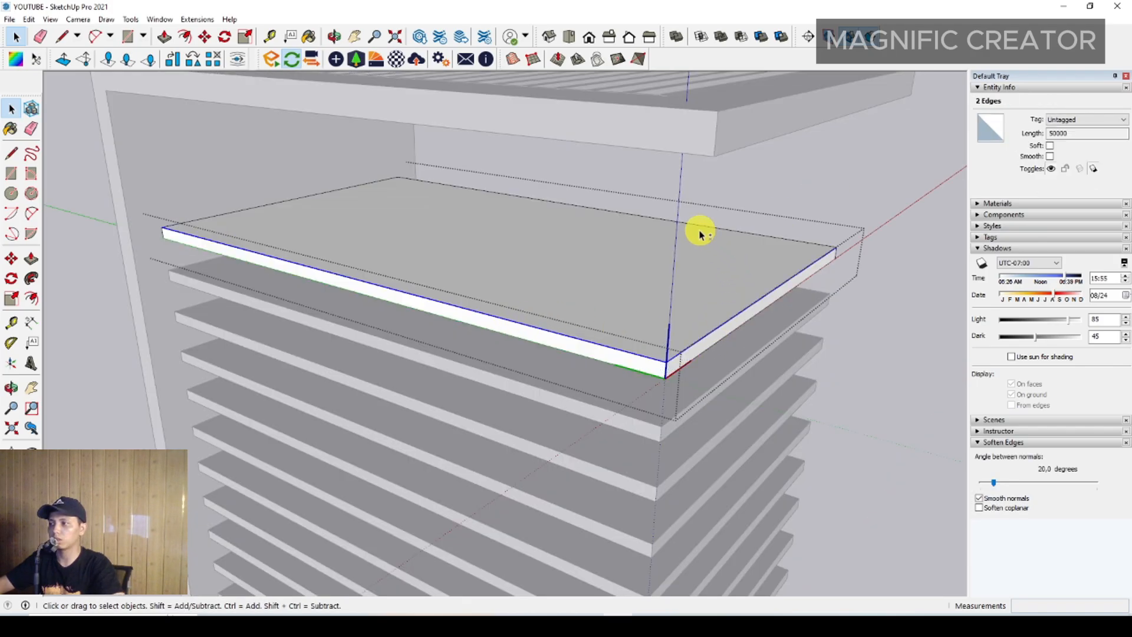
scroll(696, 234, up, 2)
middle_drag(634, 268, 699, 304)
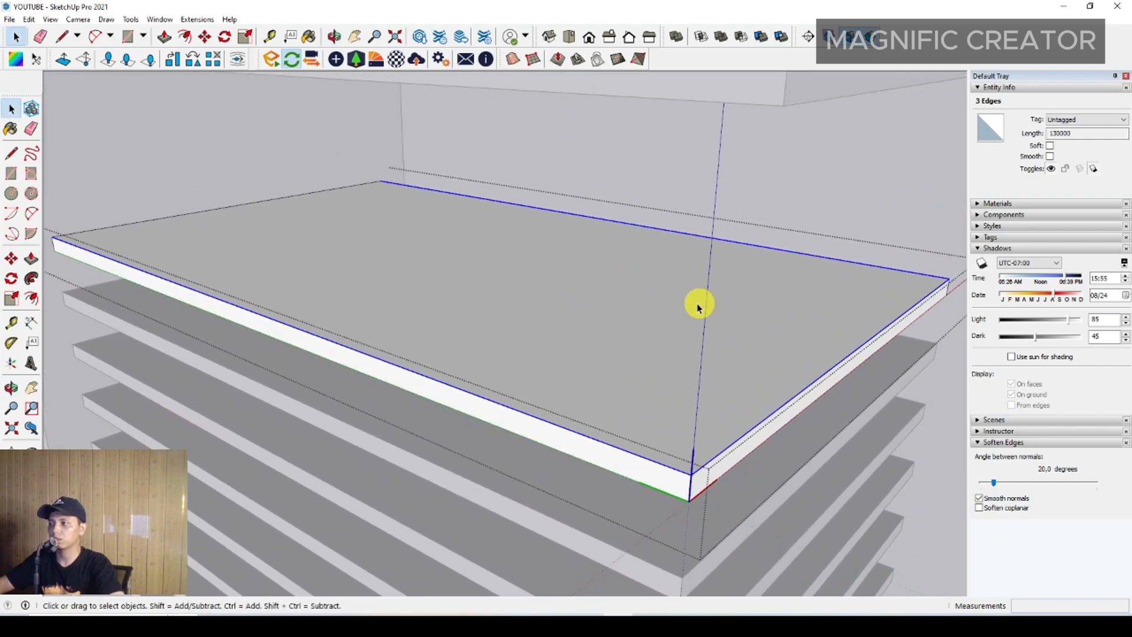
click(33, 299)
scroll(693, 252, up, 2)
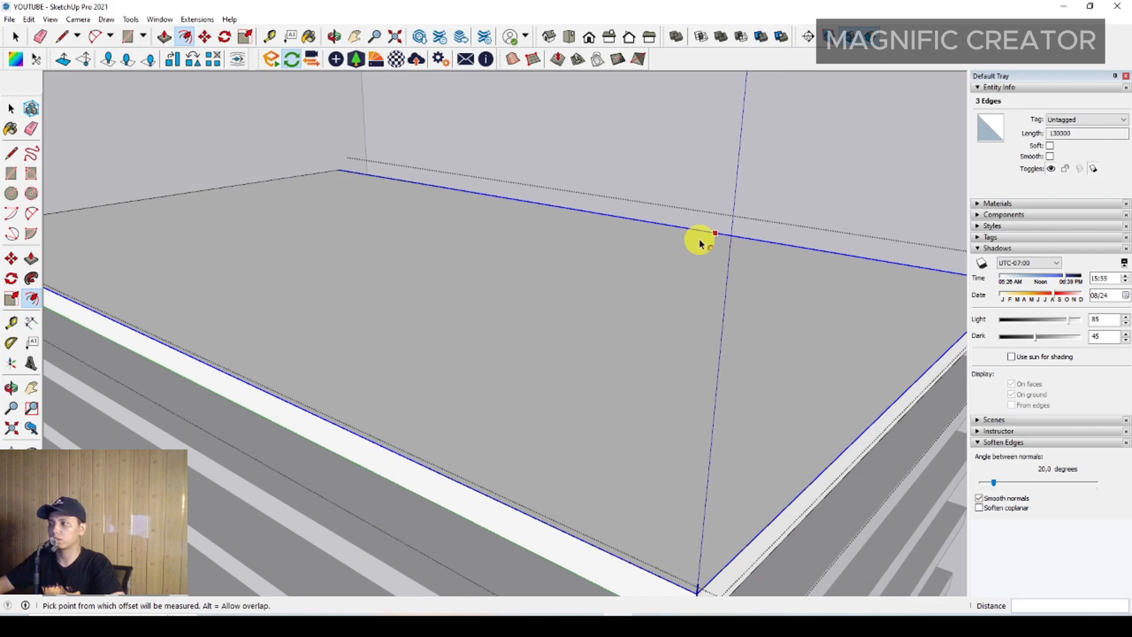
click(701, 243)
key(Return)
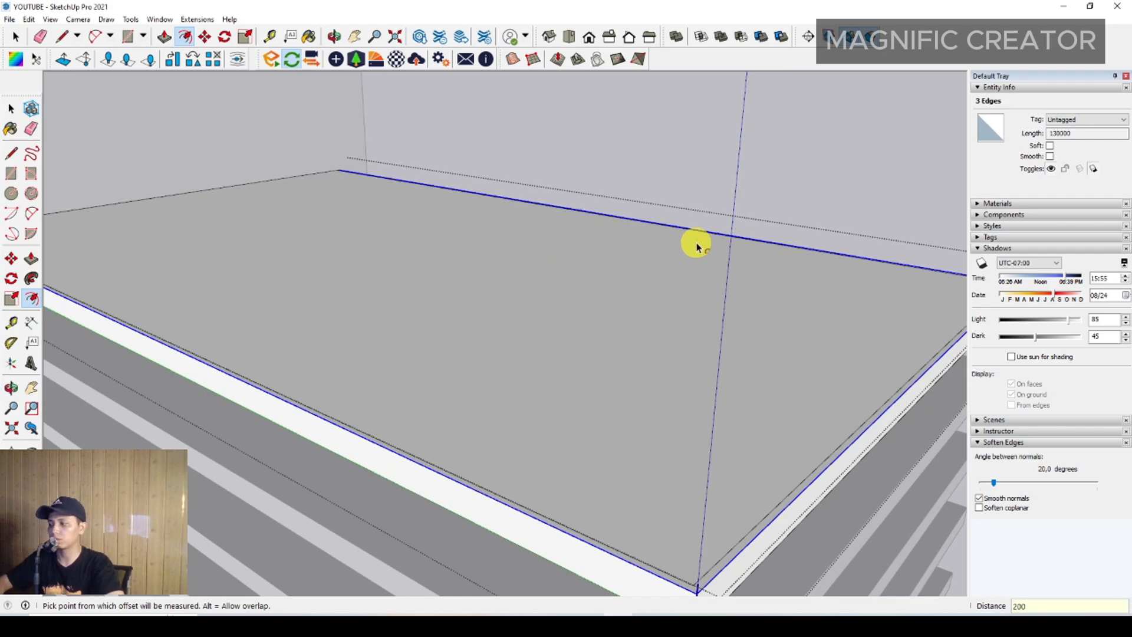
key(space)
Push/Pull the narrow rim strip up by 2000 to form a parapet, and close the slab component.
scroll(705, 277, down, 1)
scroll(716, 557, up, 2)
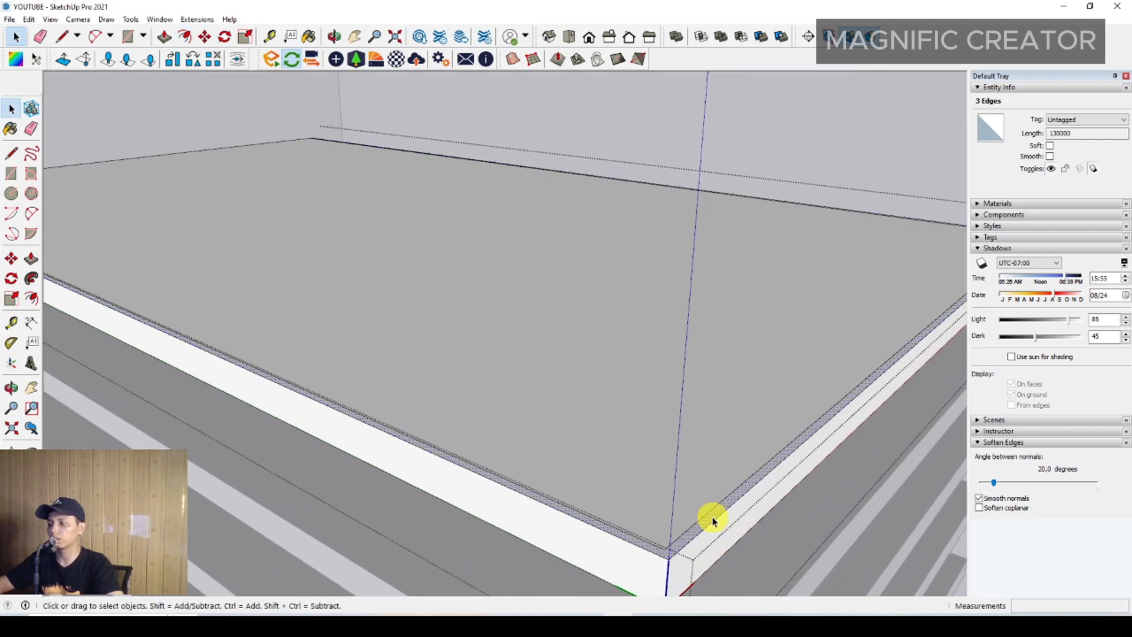
key(p)
click(721, 511)
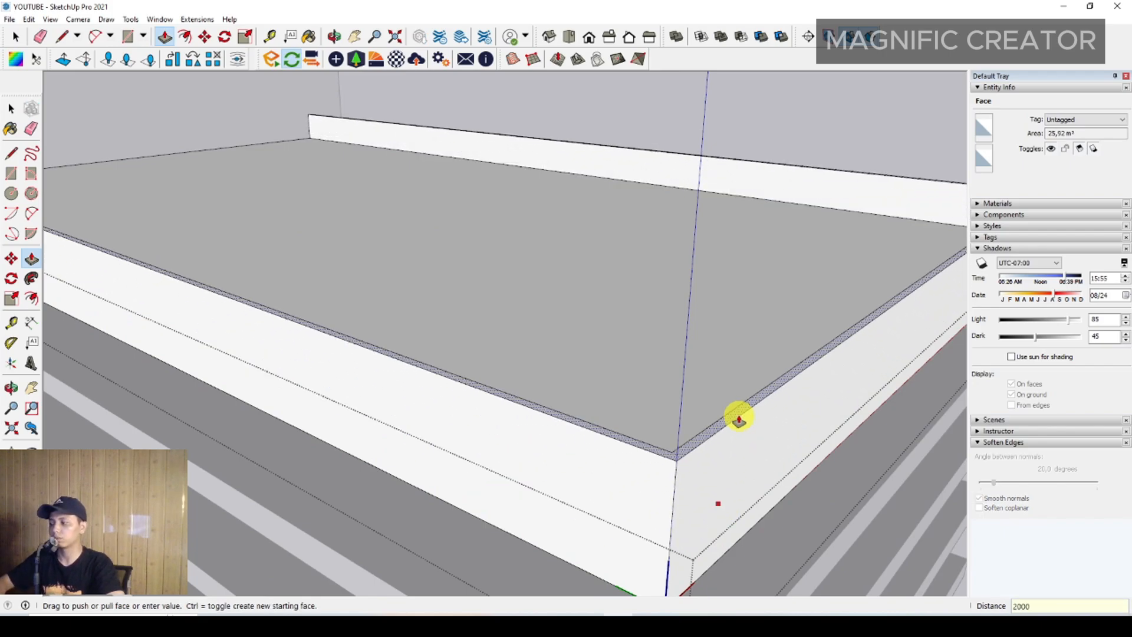
key(Return)
key(space)
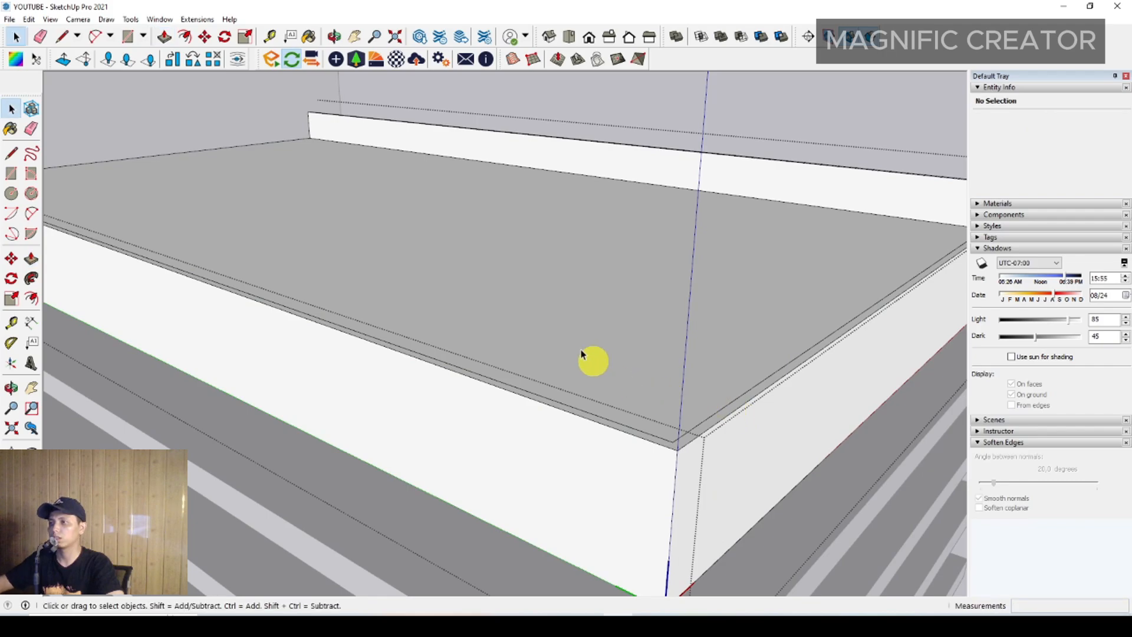
scroll(582, 356, down, 5)
middle_drag(581, 332, 558, 236)
scroll(557, 278, up, 3)
middle_drag(557, 277, 544, 340)
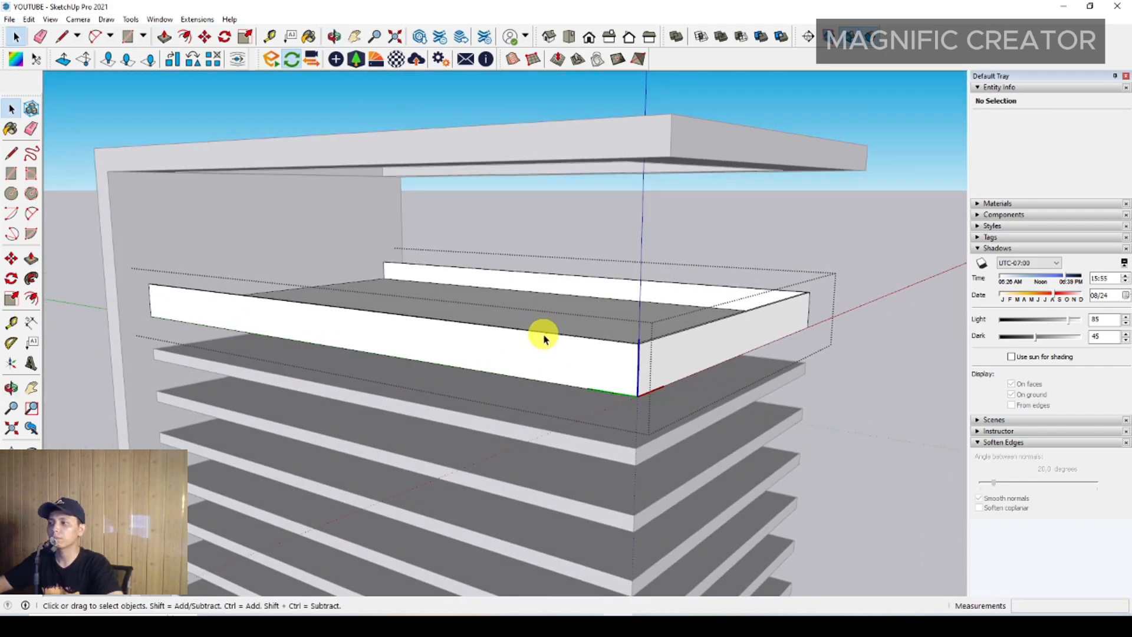
click(872, 232)
Open the floor slab below the parapet level for editing and hide the rest of the model.
scroll(465, 312, down, 2)
middle_drag(465, 312, 551, 321)
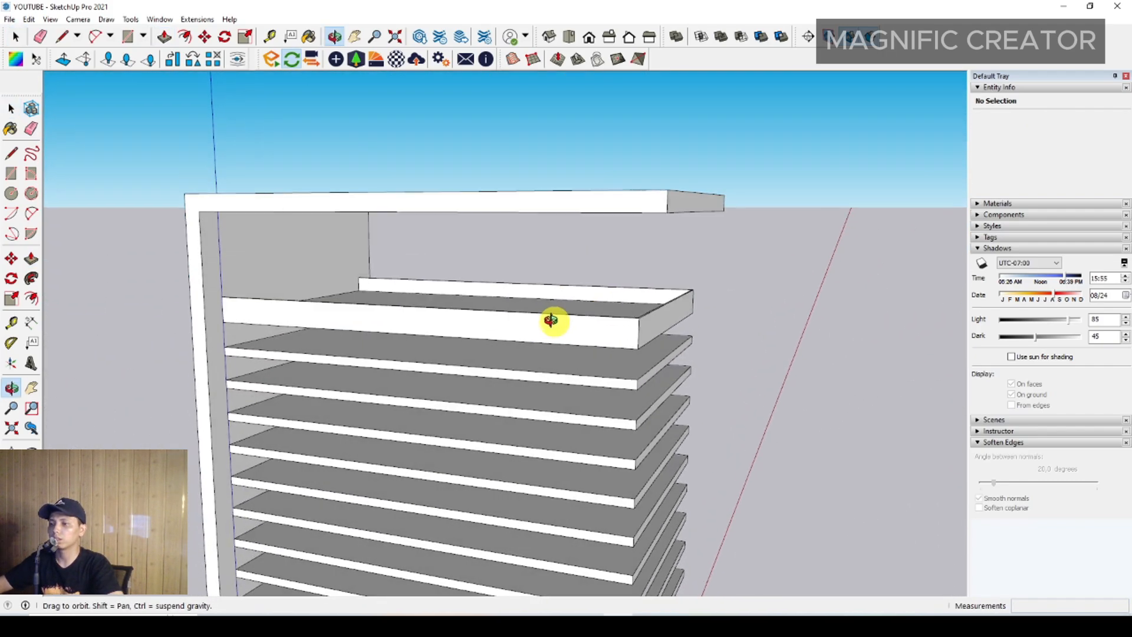
scroll(490, 354, up, 1)
double_click(481, 366)
triple_click(481, 364)
key(i)
middle_drag(480, 362, 565, 436)
scroll(485, 386, up, 1)
middle_drag(485, 386, 627, 341)
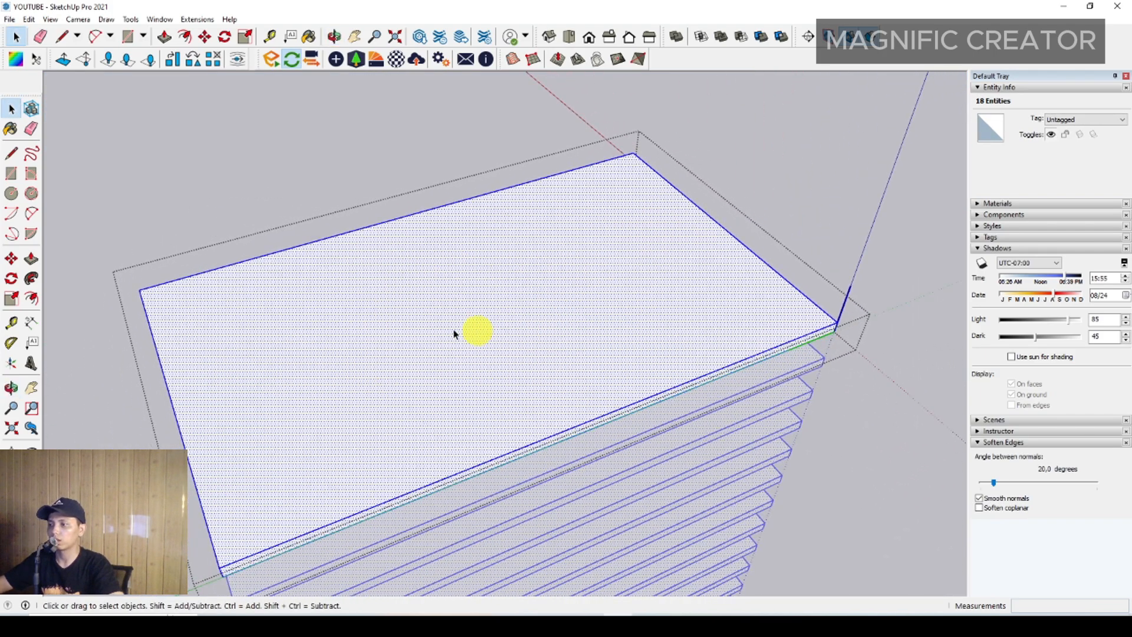
middle_drag(510, 365, 612, 373)
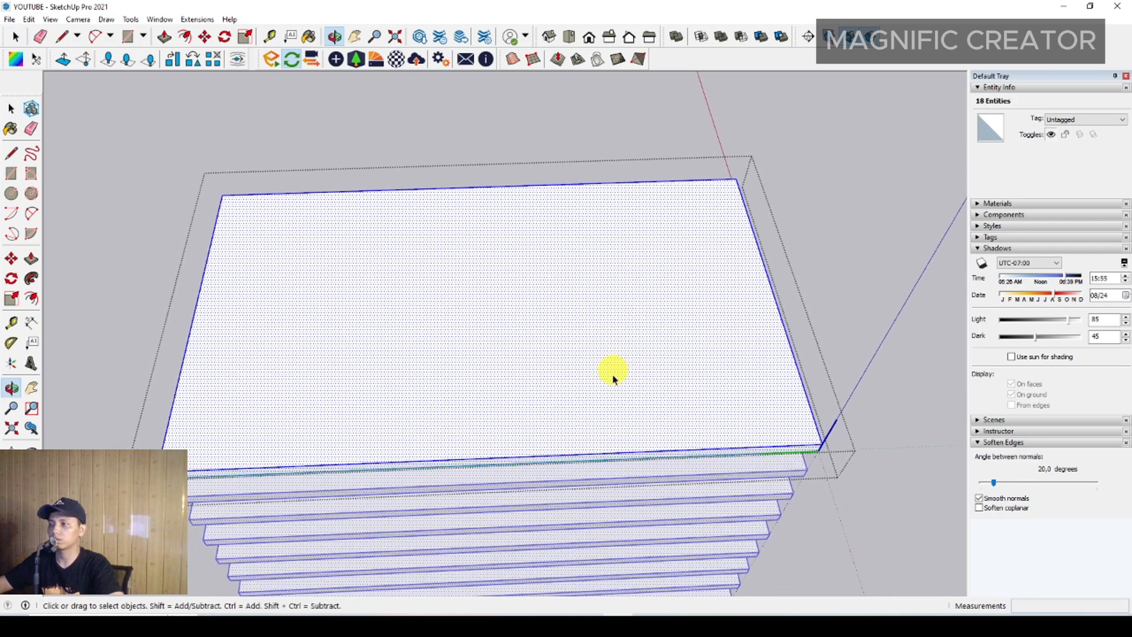
Offset the slab's top face outline inward by 9000 to create a central rectangle.
click(702, 257)
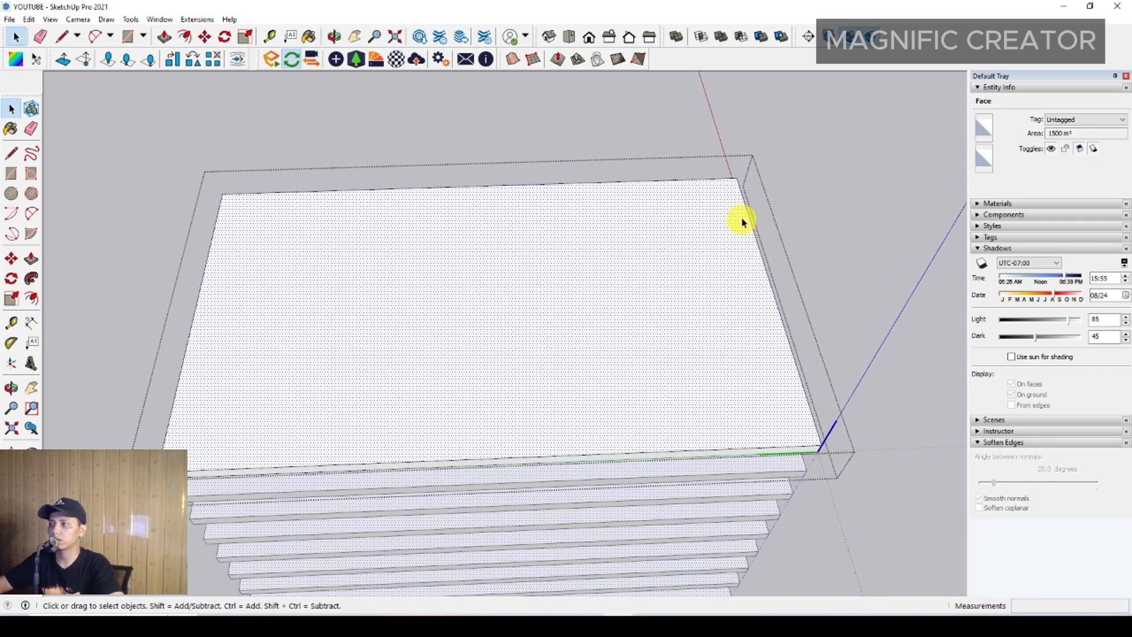
key(f)
key(space)
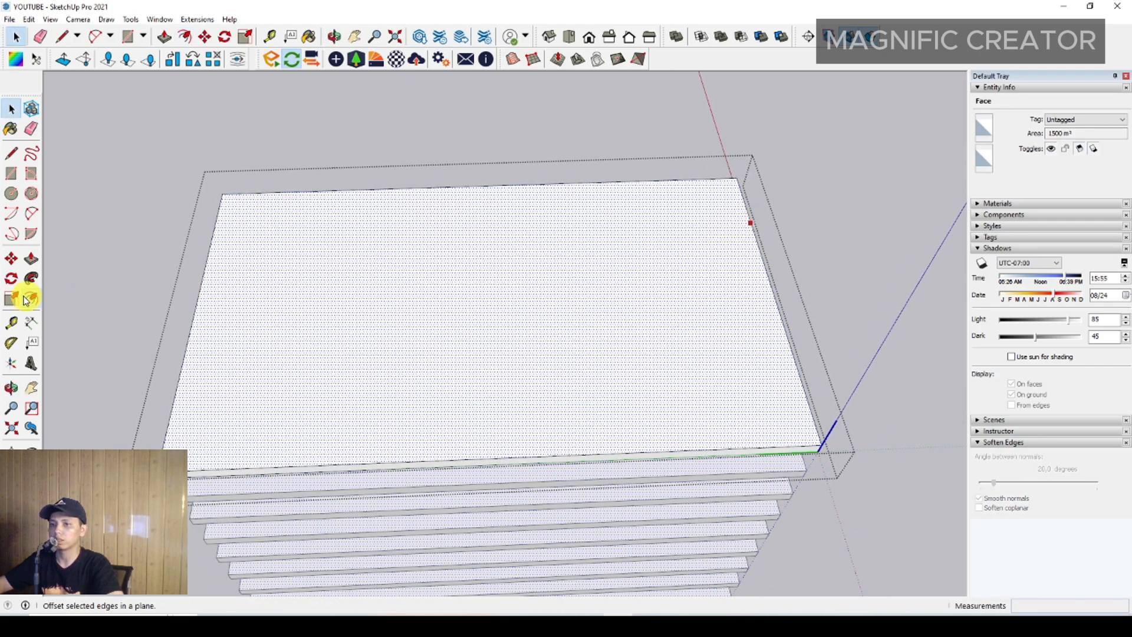
click(759, 249)
scroll(759, 248, up, 1)
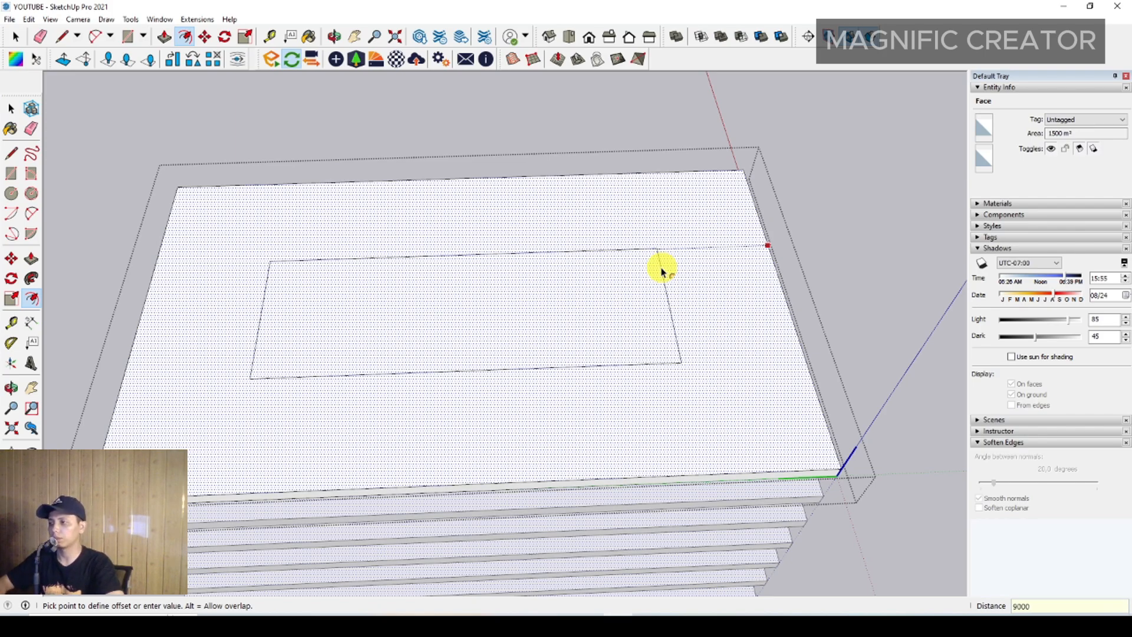
key(Return)
key(space)
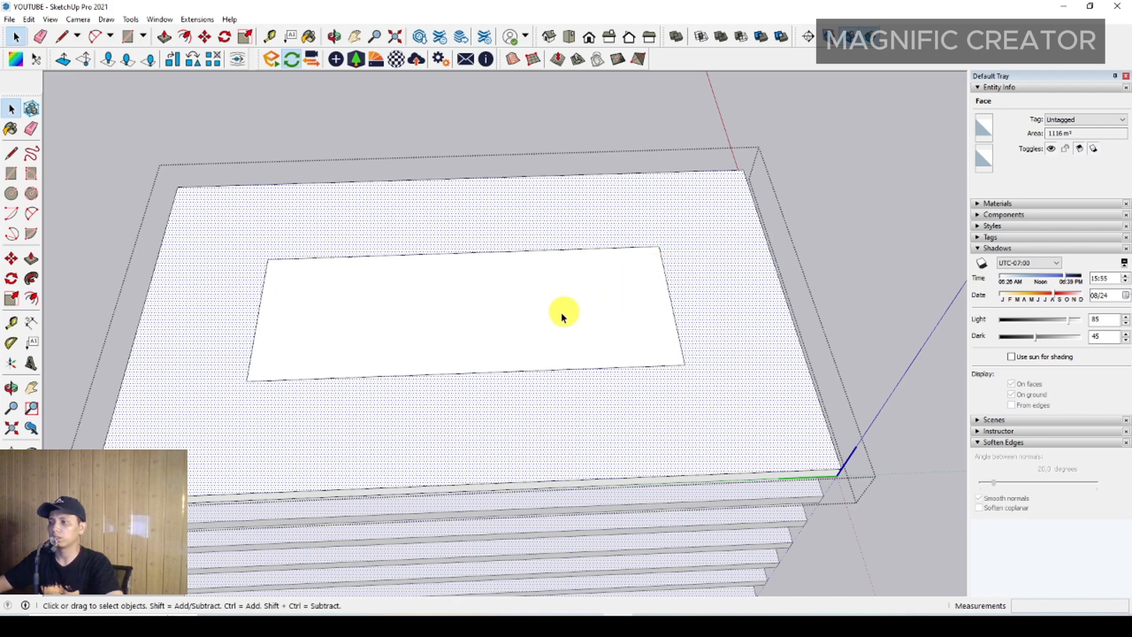
Examine the central rectangle on the floor slab from several angles.
middle_drag(562, 313, 589, 361)
scroll(557, 364, up, 1)
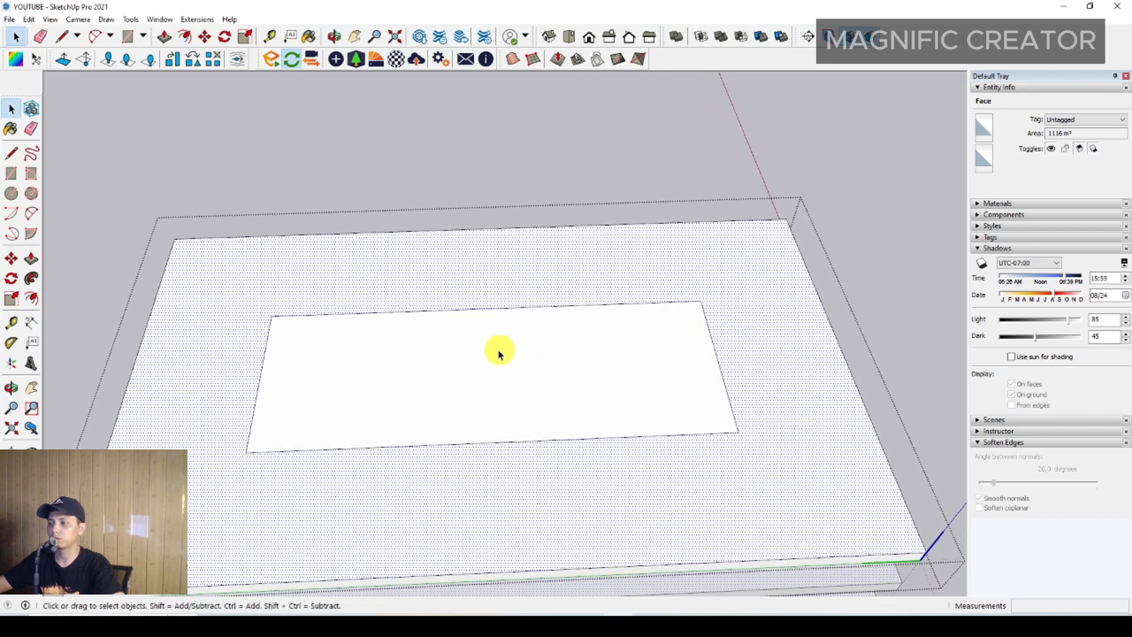
mouse_move(499, 354)
middle_down()
mouse_move(470, 405)
mouse_move(576, 392)
mouse_move(512, 354)
middle_up()
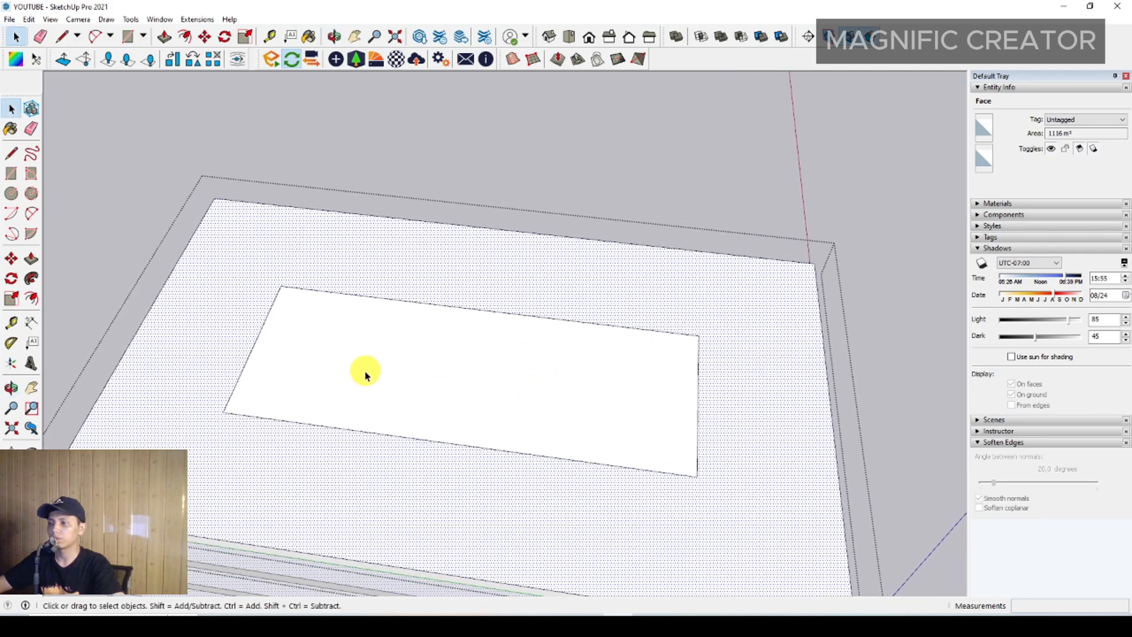
middle_drag(366, 376, 622, 367)
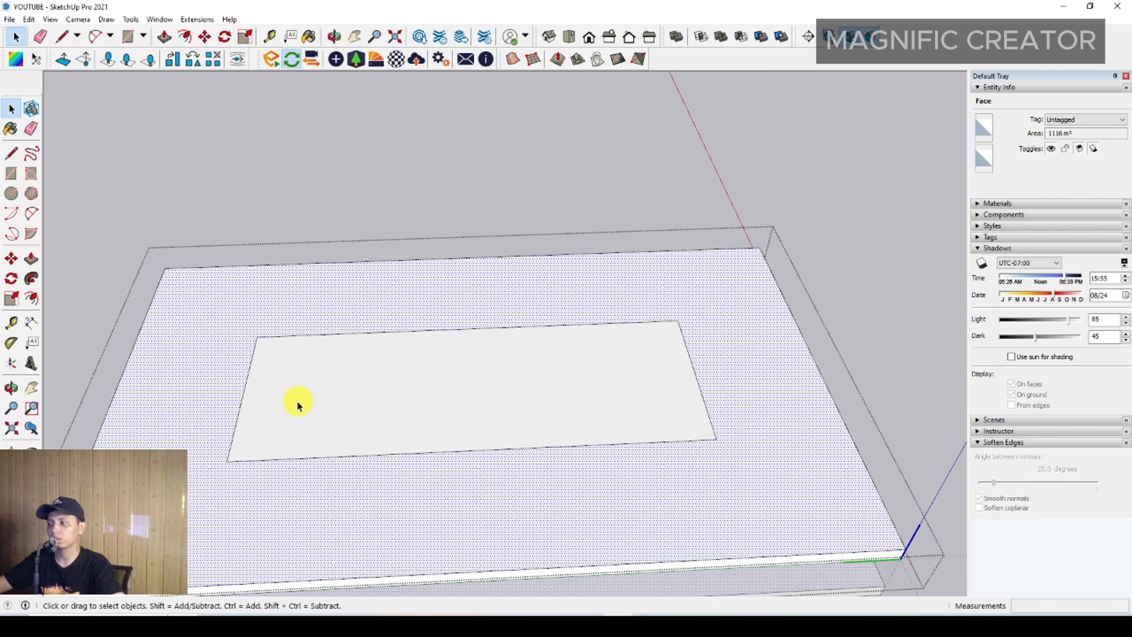
middle_drag(462, 402, 250, 397)
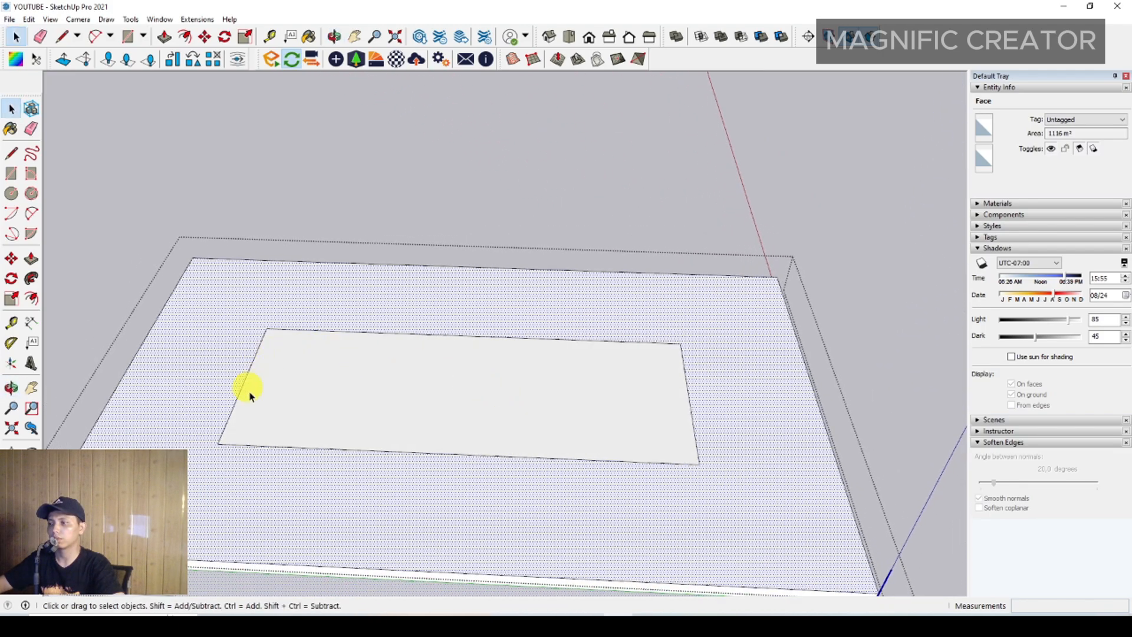
middle_drag(453, 356, 639, 416)
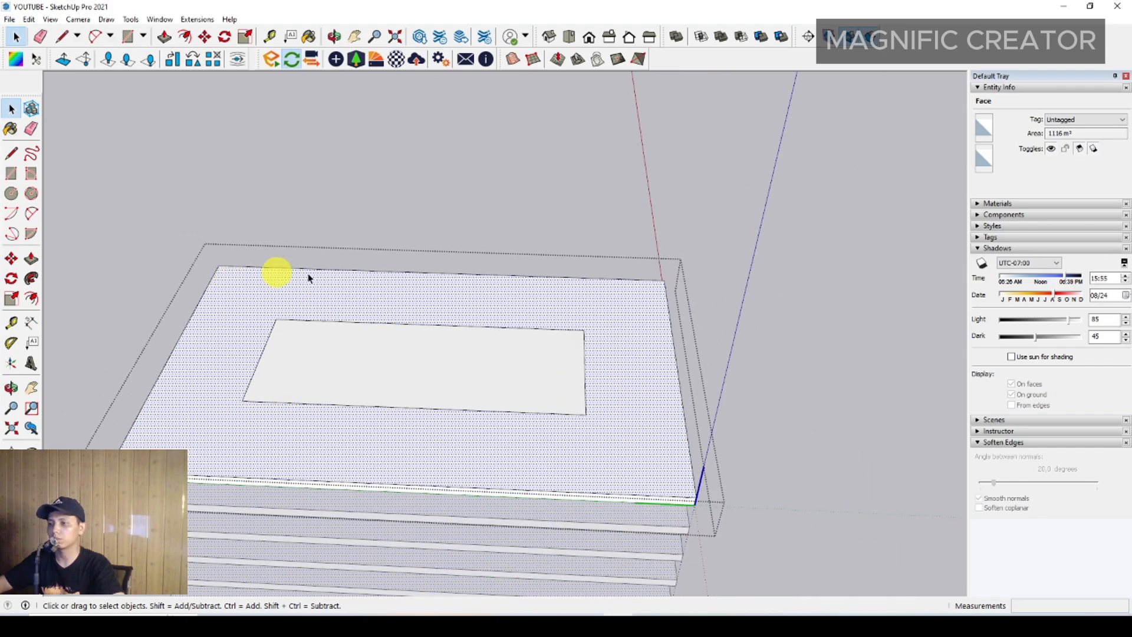
scroll(628, 435, up, 3)
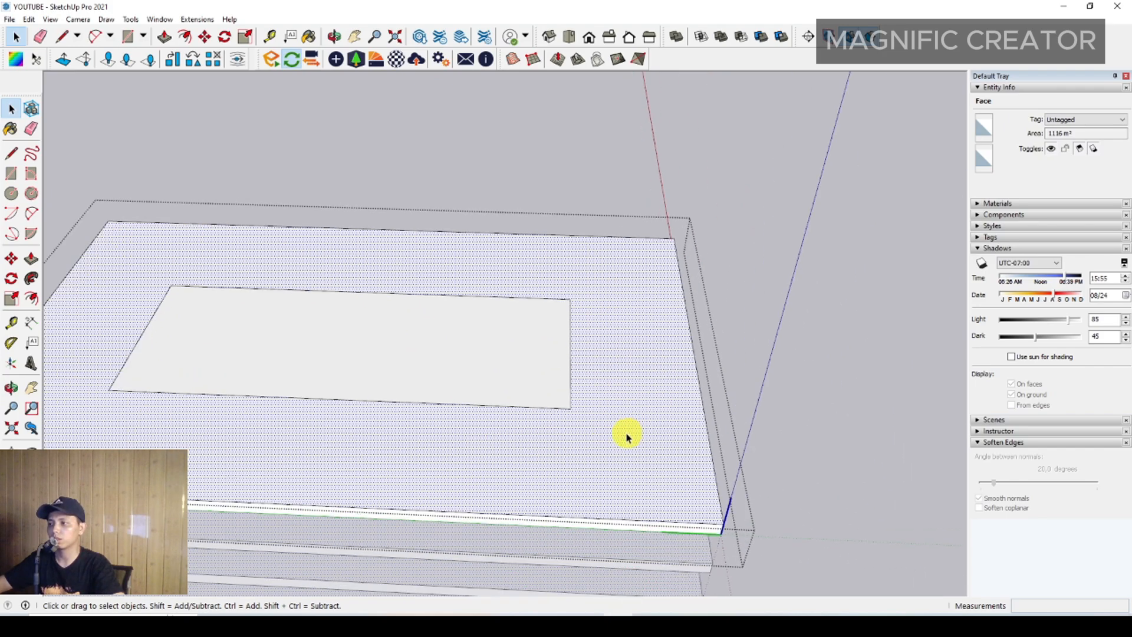
Inspect the slab's central rectangle and the border area around it.
shift+middle_drag(627, 435, 775, 430)
scroll(748, 462, down, 1)
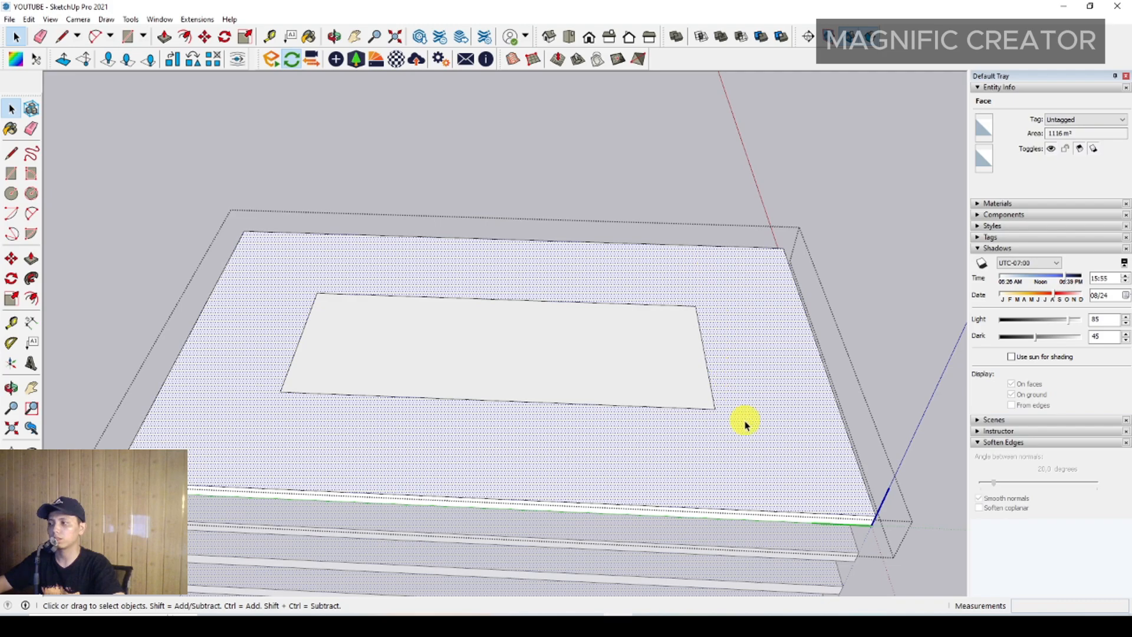
middle_drag(578, 453, 443, 394)
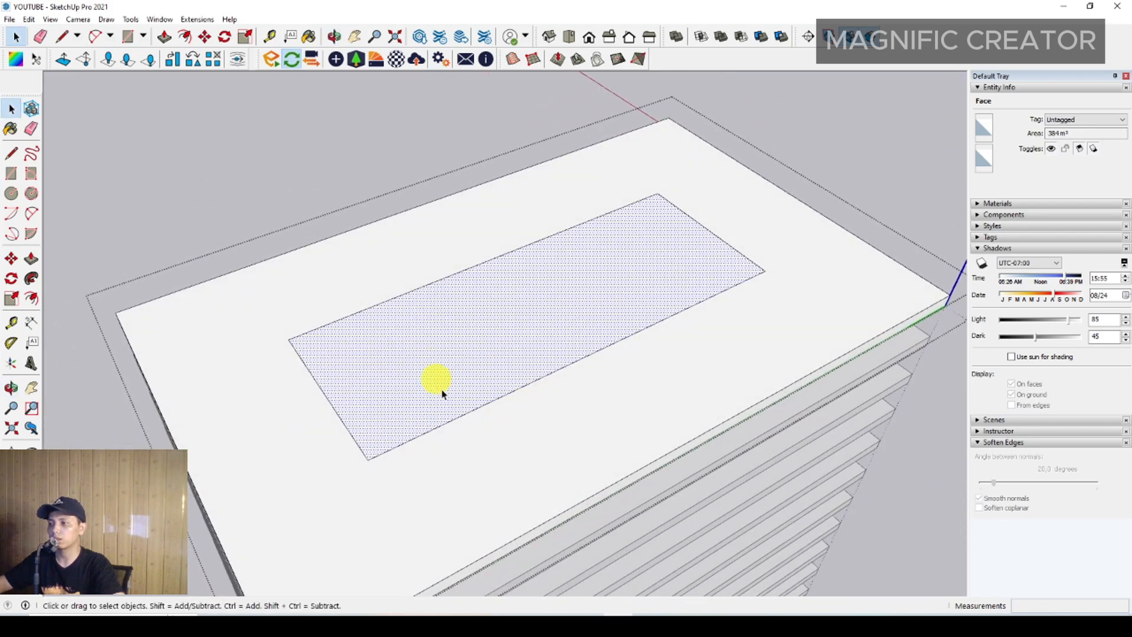
middle_drag(565, 280, 531, 241)
middle_drag(493, 261, 472, 351)
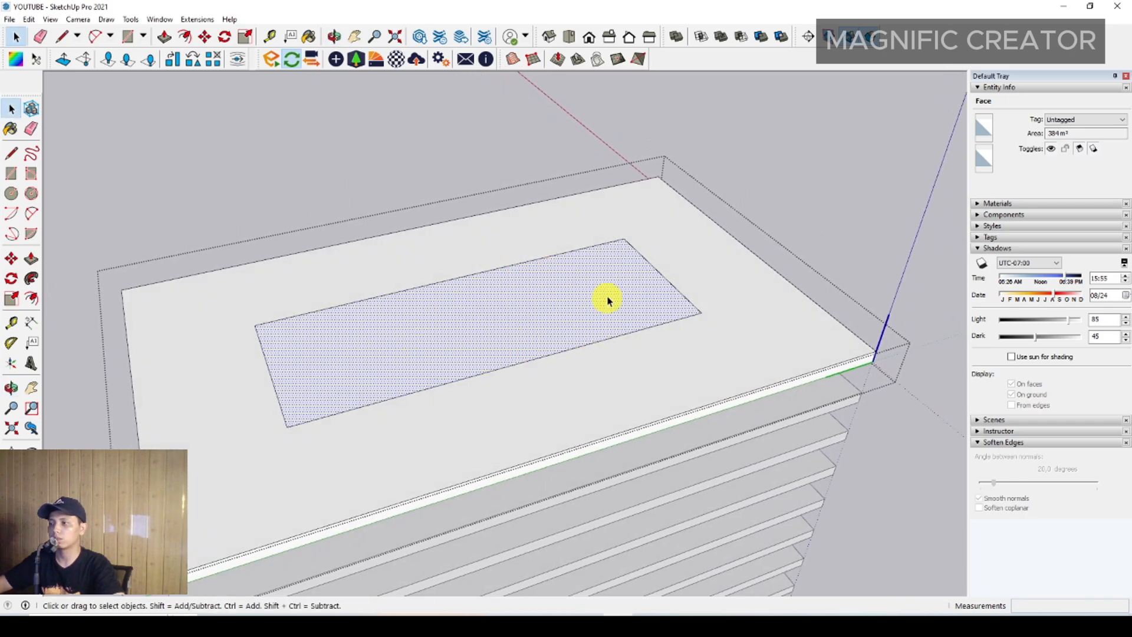
middle_drag(579, 296, 470, 313)
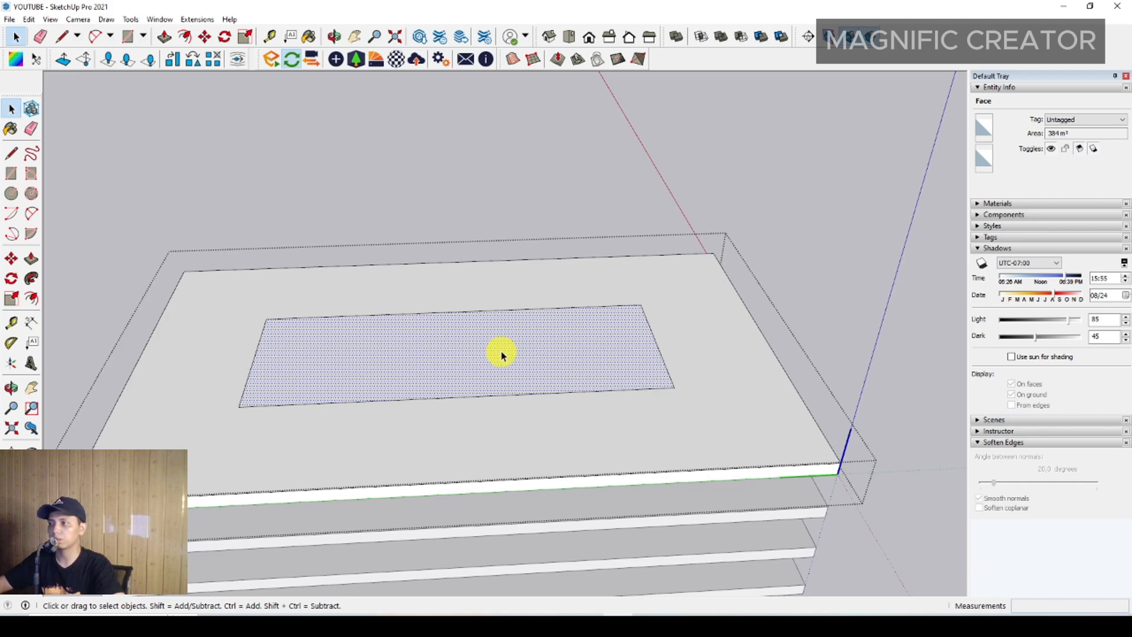
middle_drag(502, 355, 673, 355)
Copy one short edge of the central rectangle 8000 inward as a dividing line.
click(689, 321)
click(730, 318)
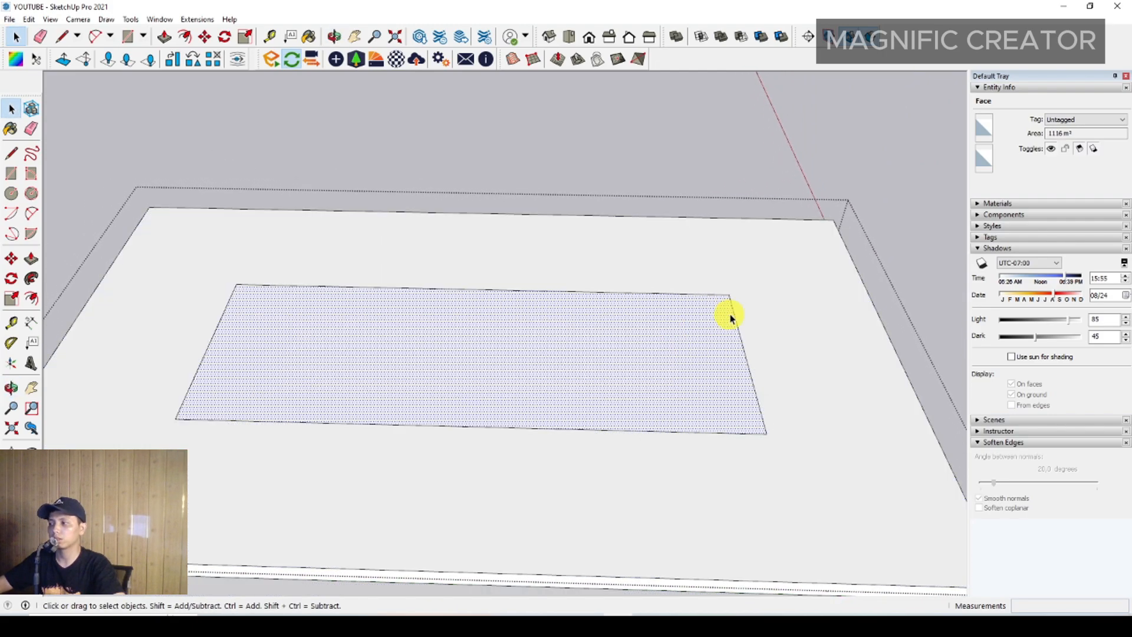
click(734, 315)
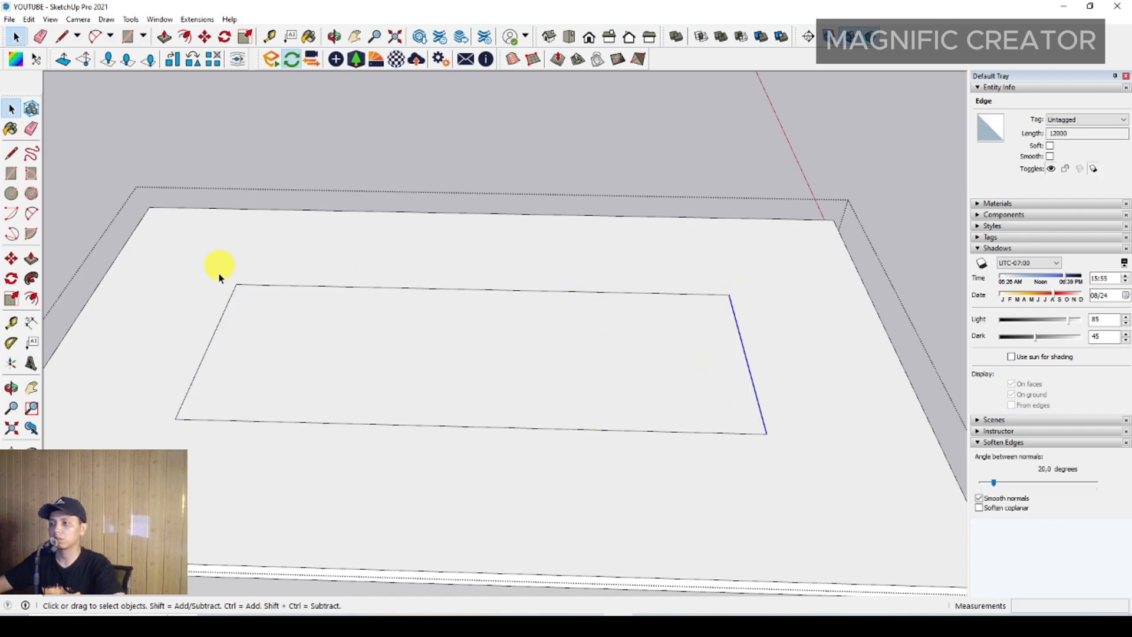
click(11, 260)
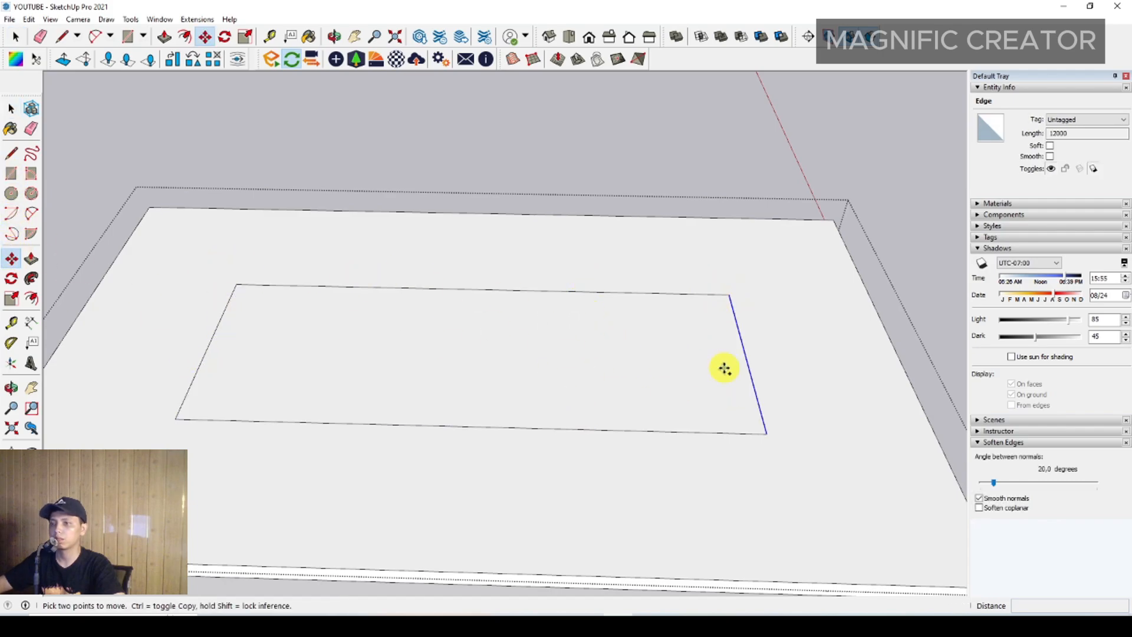
key(ctrl)
click(756, 400)
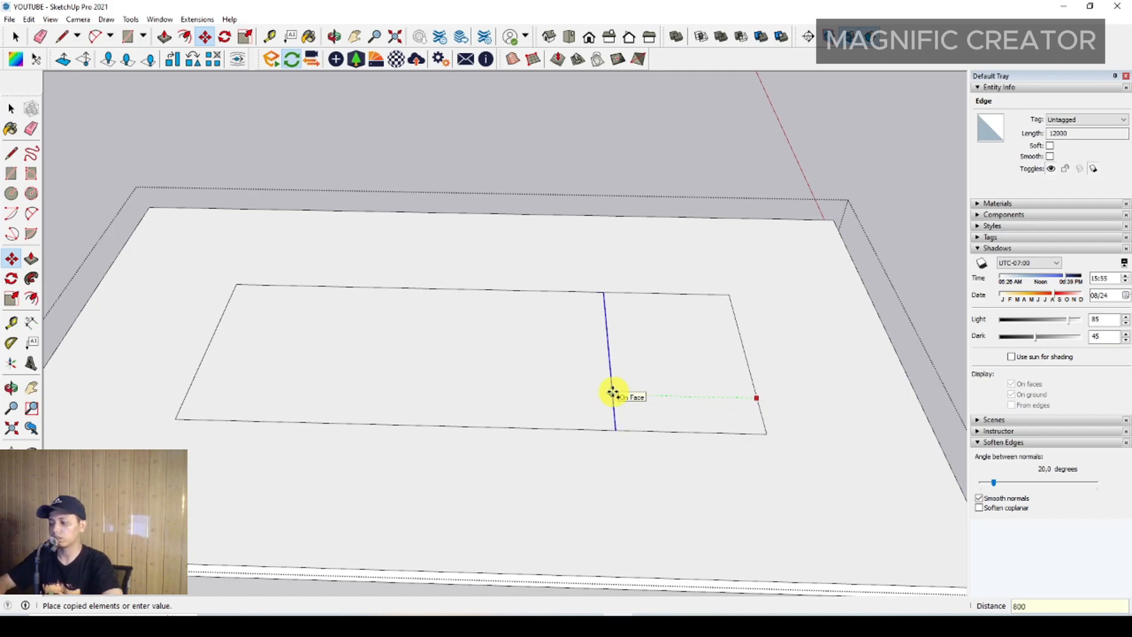
key(Return)
key(space)
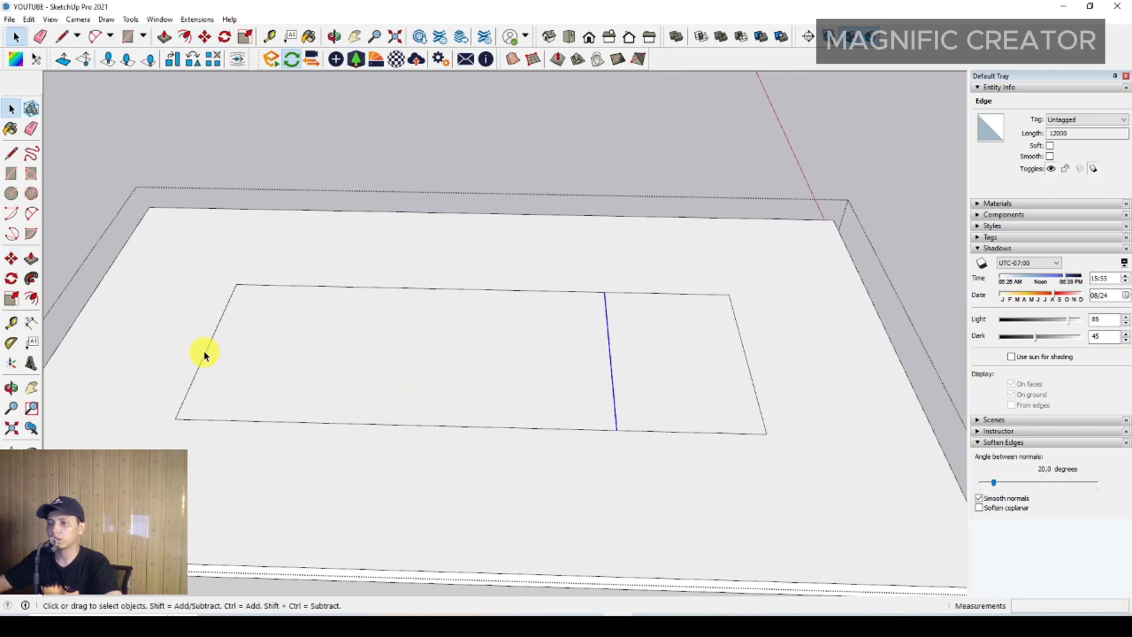
Copy the opposite short edge of the central rectangle 8000 inward.
key(m)
key(ctrl)
click(214, 332)
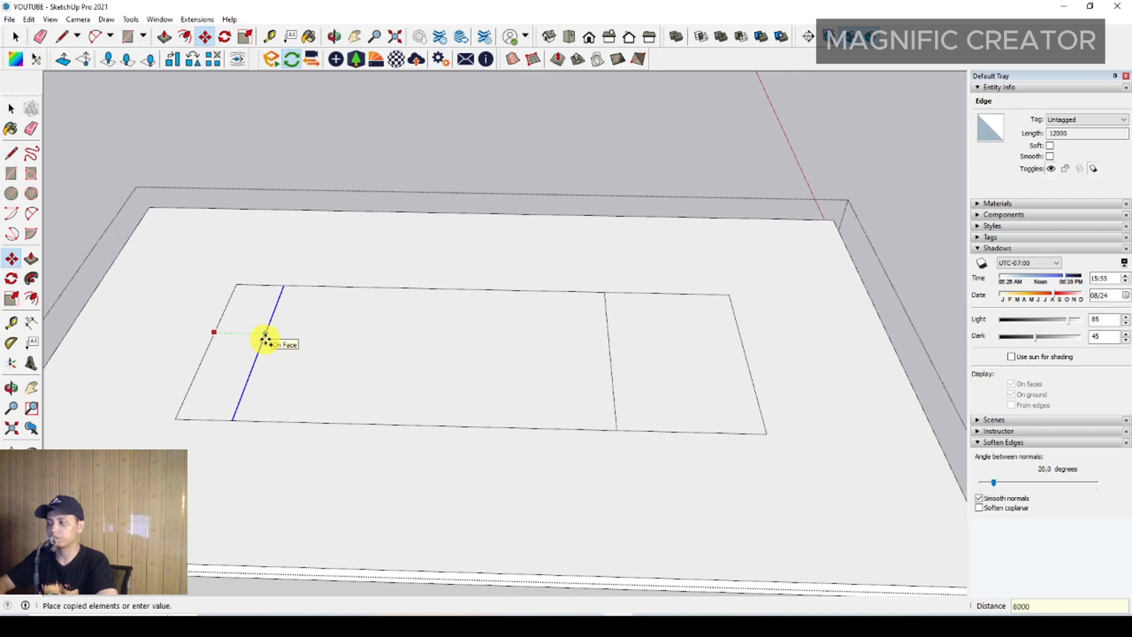
key(space)
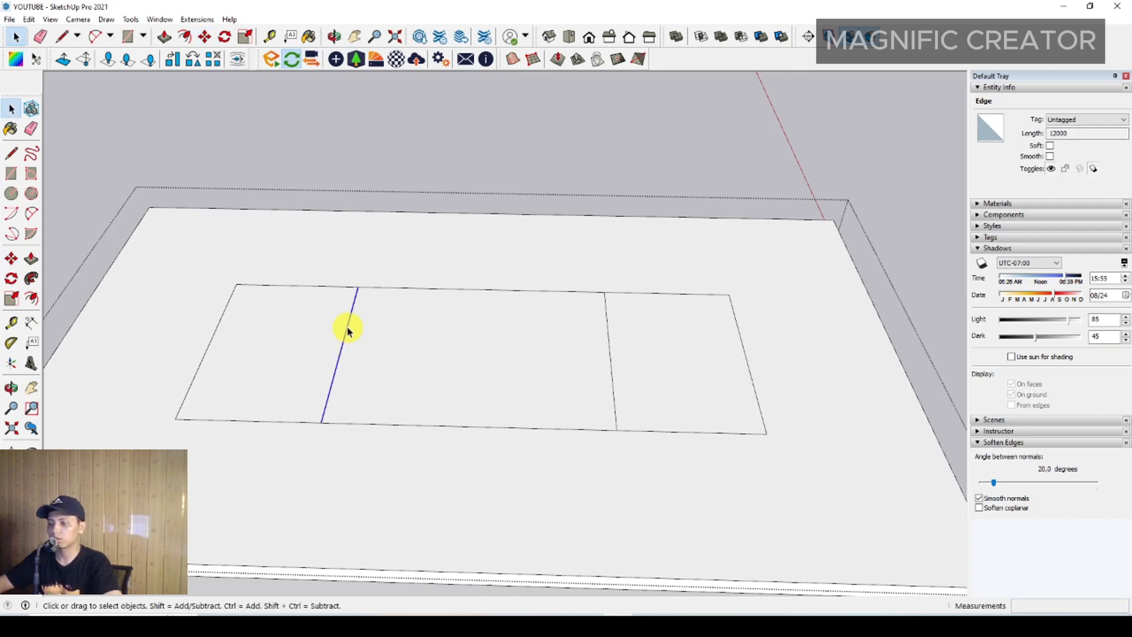
Copy each of the two dividing lines a further 4000 toward the rectangle's middle.
key(m)
key(ctrl)
click(351, 313)
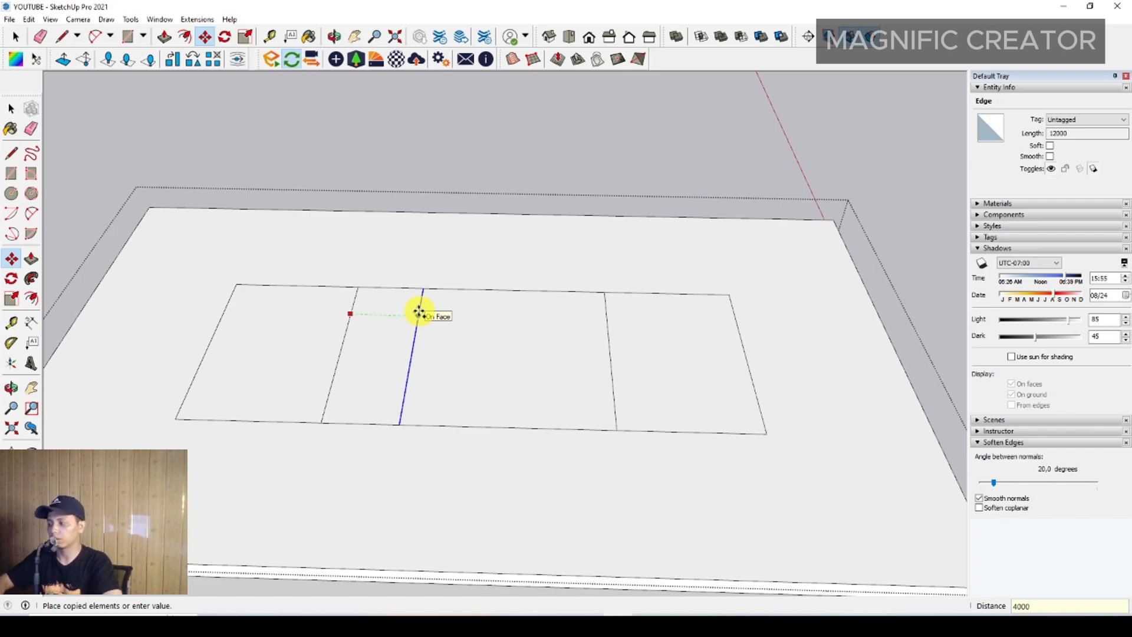
key(space)
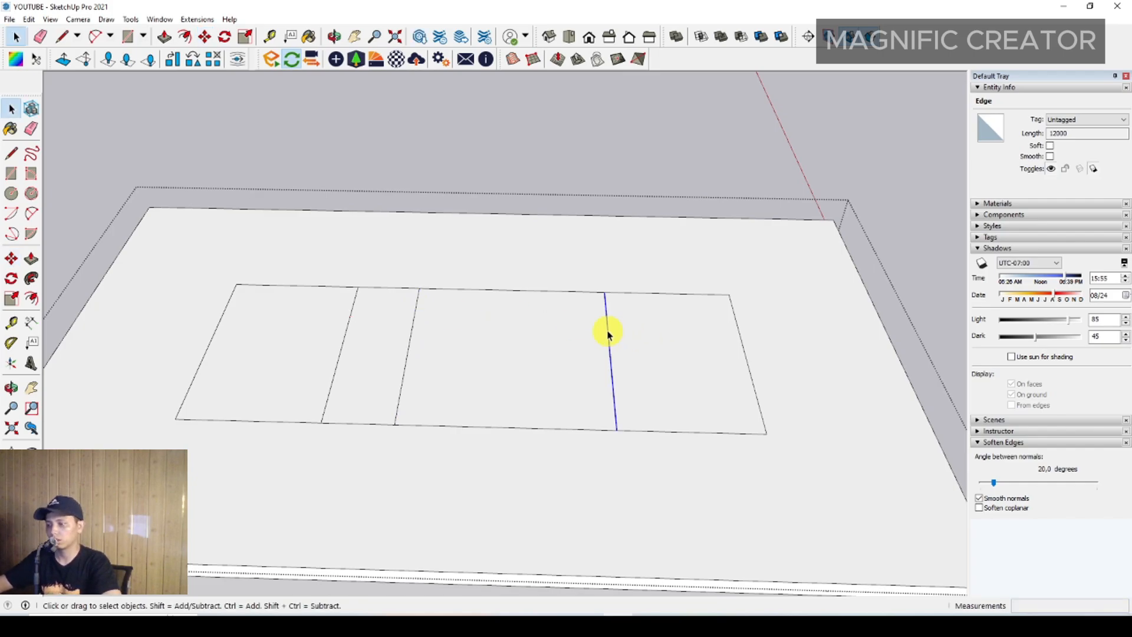
key(m)
key(ctrl)
click(607, 319)
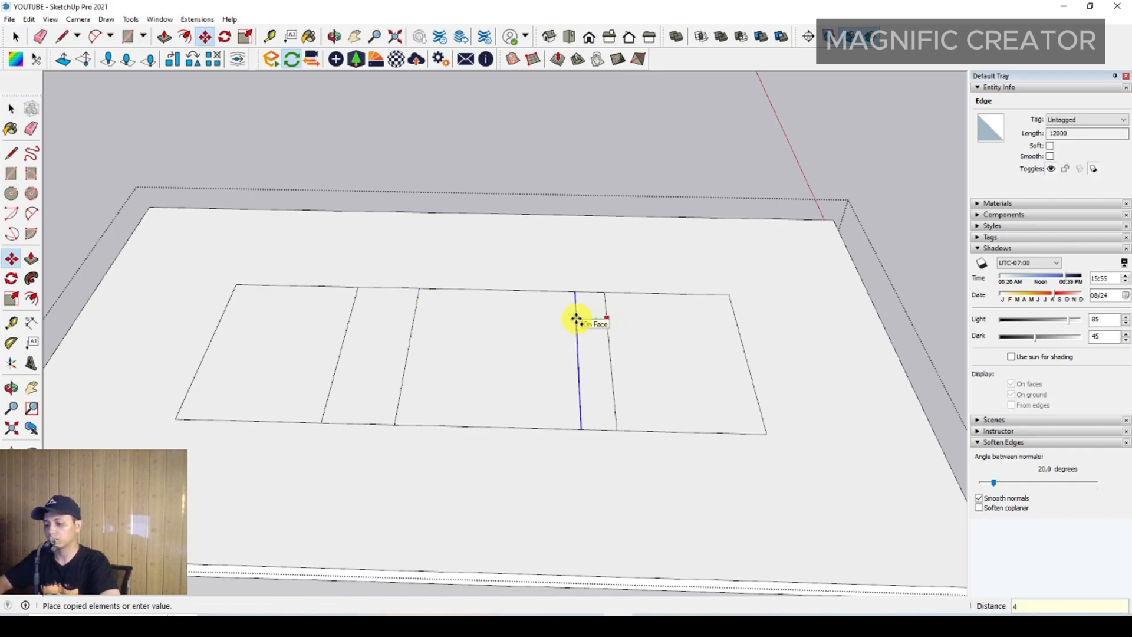
text(4000)
key(Return)
key(space)
Erase the long-edge segments across the two 4000 gaps to leave three separate rectangles.
key(e)
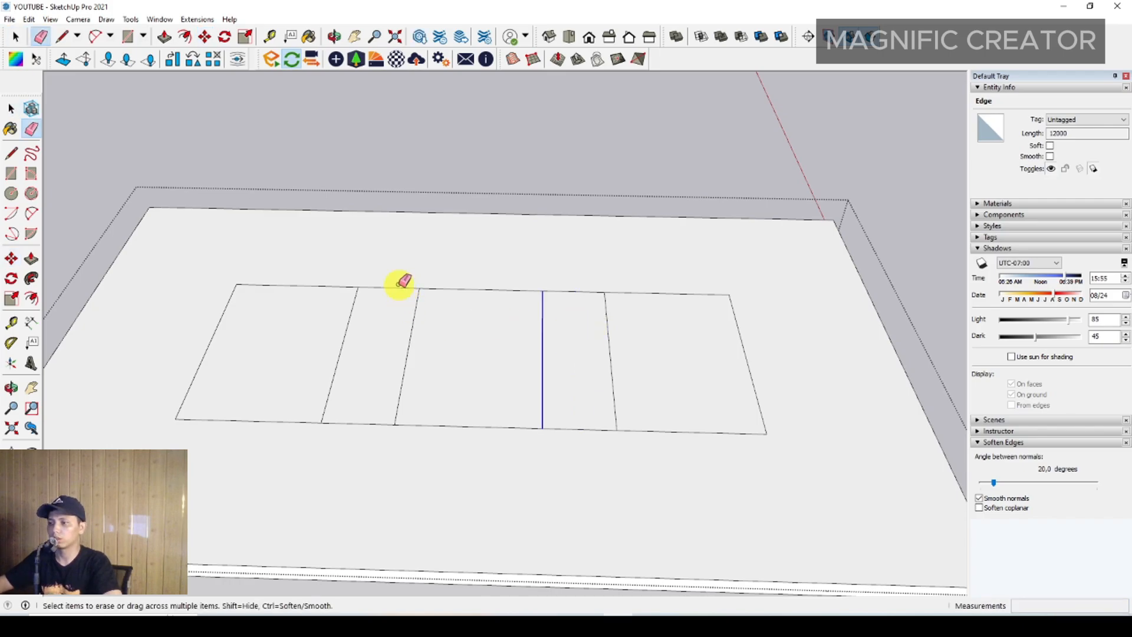
click(389, 425)
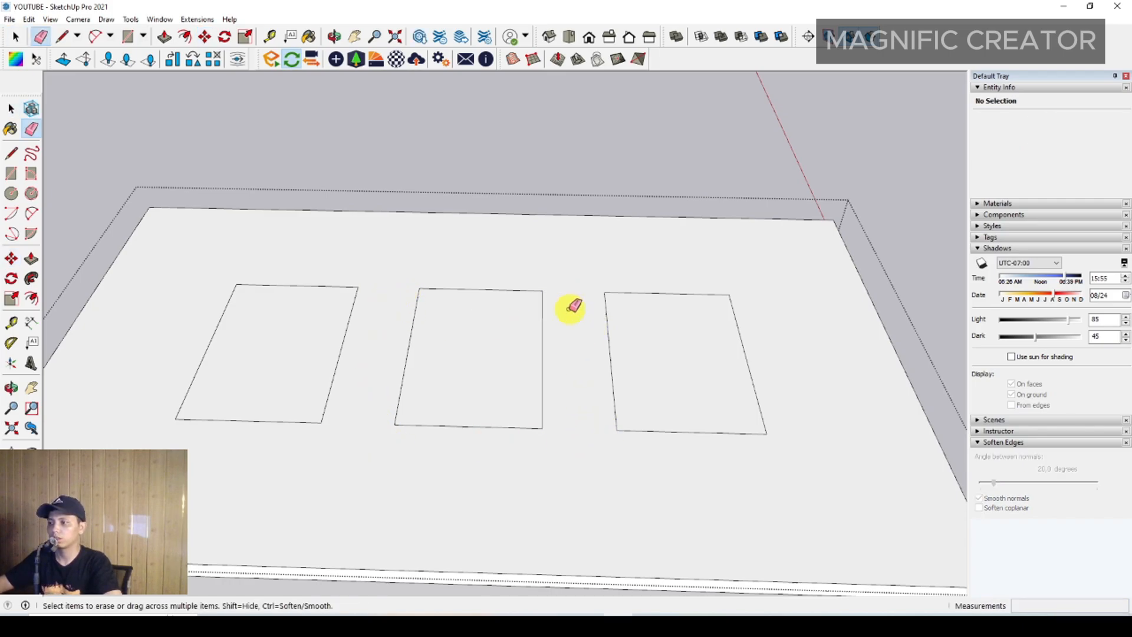
key(space)
Push/Pull the middle rectangle up to the underside of the floor slab above.
scroll(552, 322, up, 1)
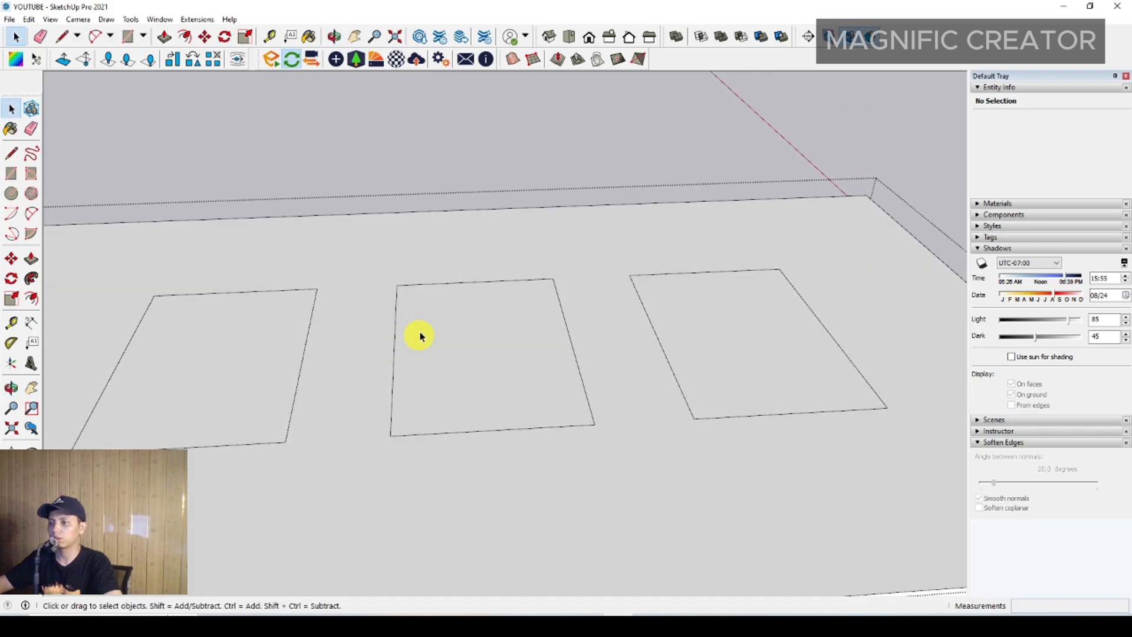
click(485, 362)
mouse_move(486, 361)
middle_down()
mouse_move(468, 367)
mouse_move(487, 244)
mouse_move(480, 391)
mouse_move(548, 386)
mouse_move(536, 395)
mouse_move(495, 349)
middle_up()
scroll(477, 378, up, 2)
triple_click(536, 400)
scroll(534, 401, up, 2)
click(453, 353)
key(p)
click(443, 350)
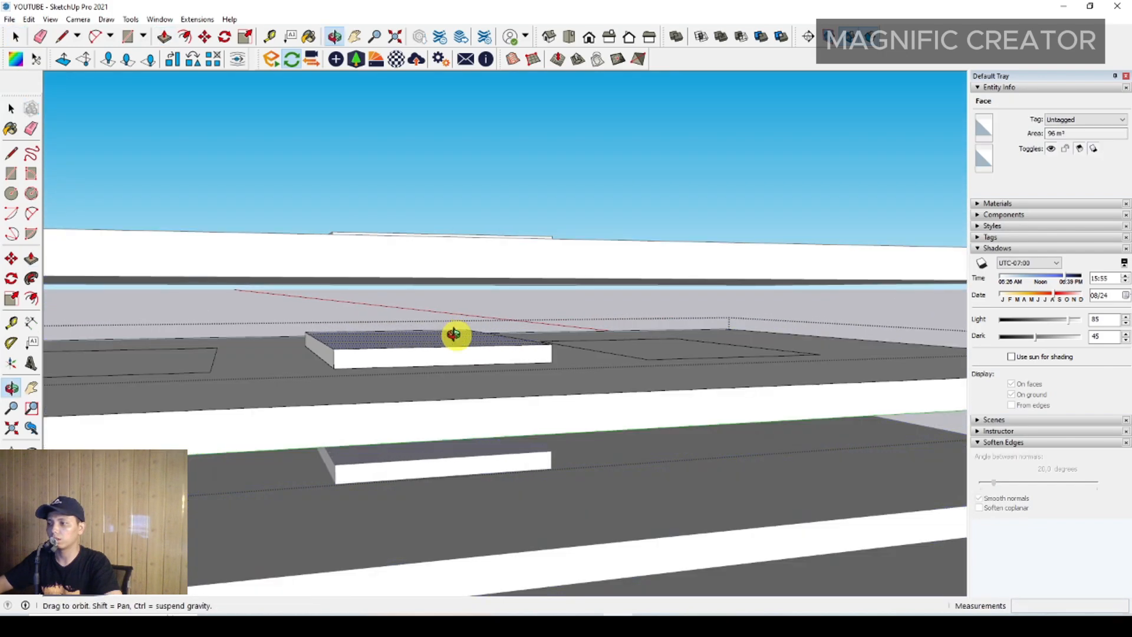
click(565, 289)
Push/Pull the two outer rectangles up to the underside of the floor slab above.
click(657, 356)
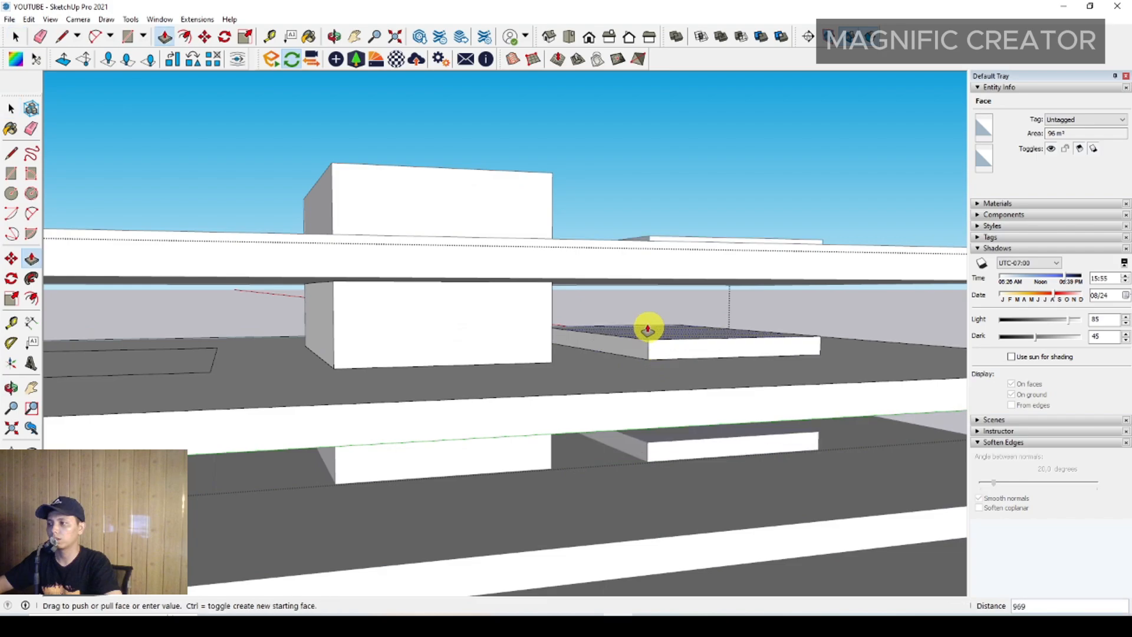
click(628, 285)
key(space)
shift+middle_drag(349, 371, 495, 349)
scroll(285, 335, up, 2)
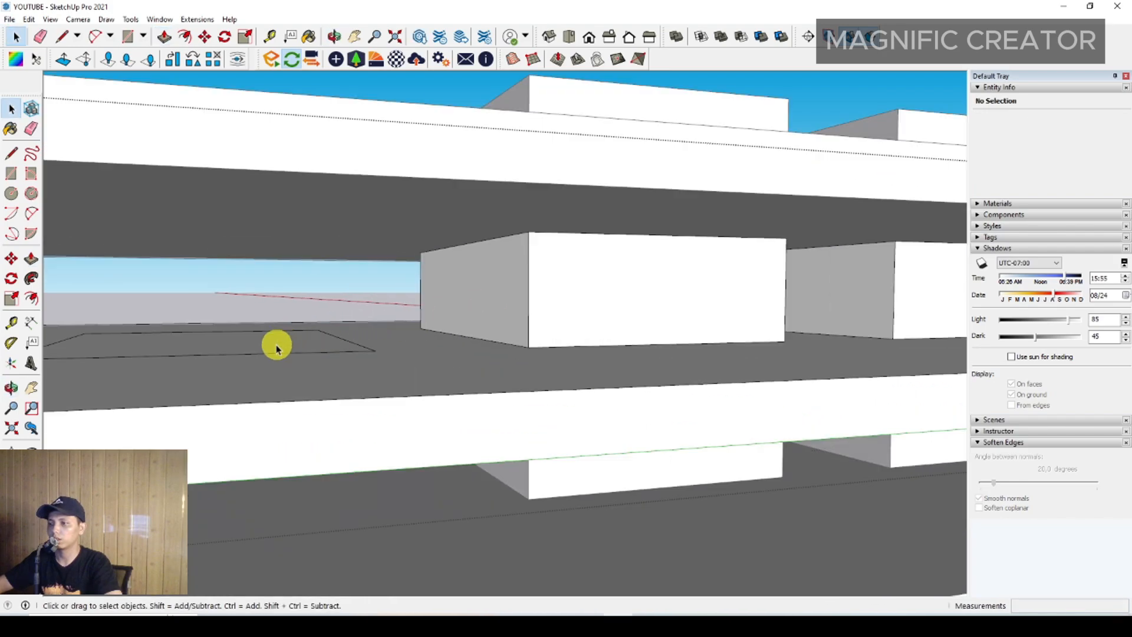
key(p)
click(292, 343)
click(424, 216)
key(space)
scroll(474, 358, down, 5)
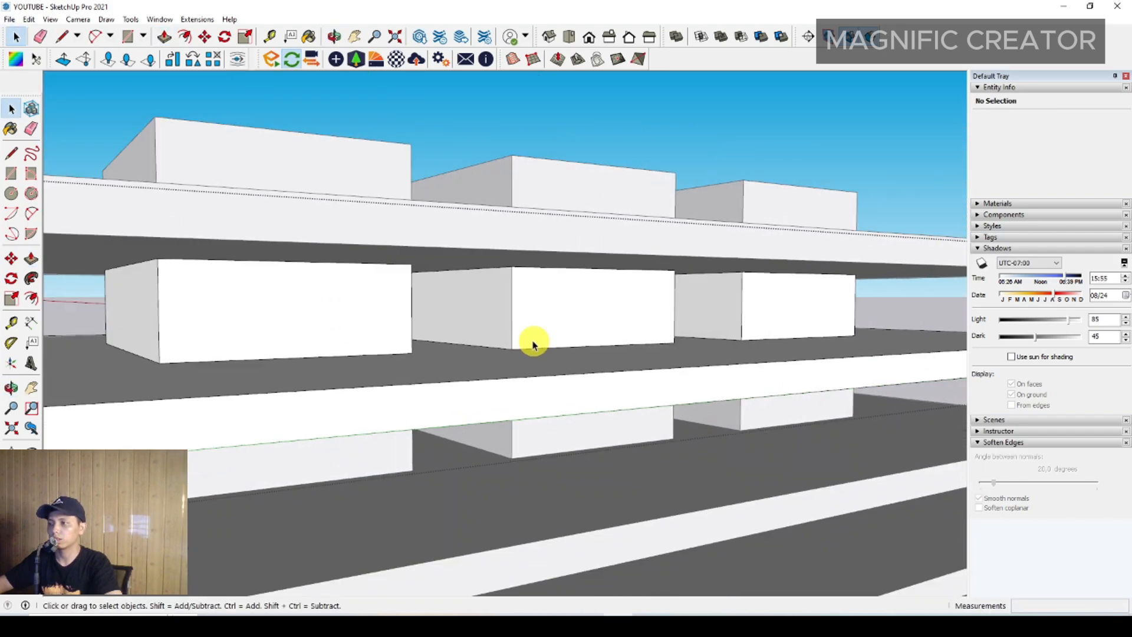
Examine the three core blocks from several angles, both on the isolated slabs and in the full tower.
middle_drag(593, 344, 688, 356)
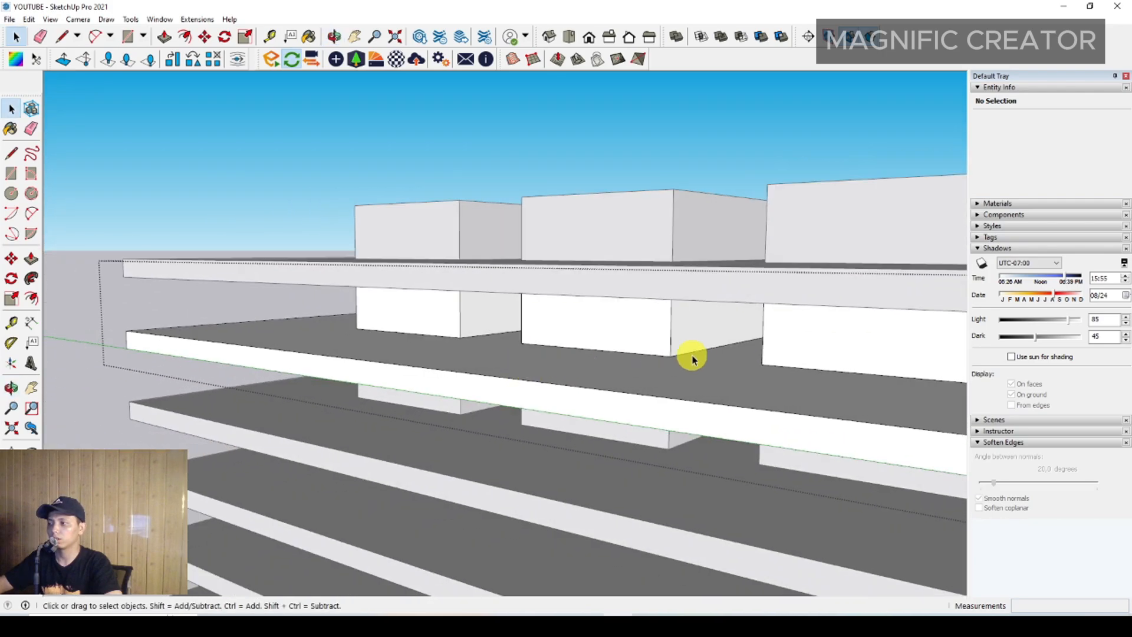
scroll(691, 360, up, 3)
middle_drag(497, 326, 683, 331)
scroll(682, 331, down, 1)
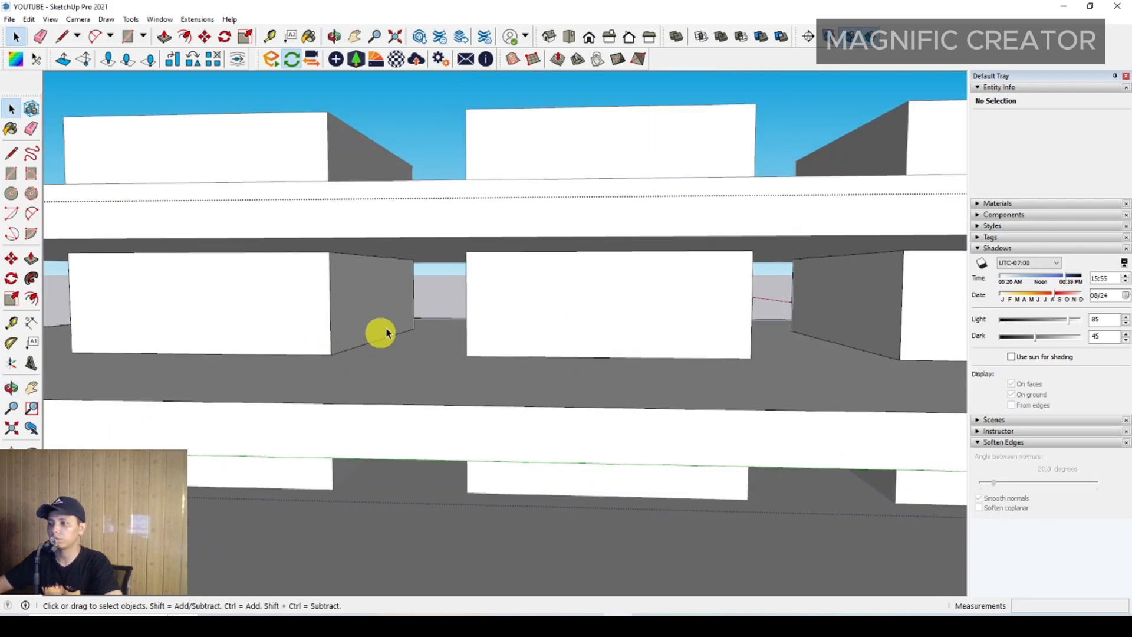
middle_drag(298, 330, 489, 306)
middle_drag(667, 298, 350, 300)
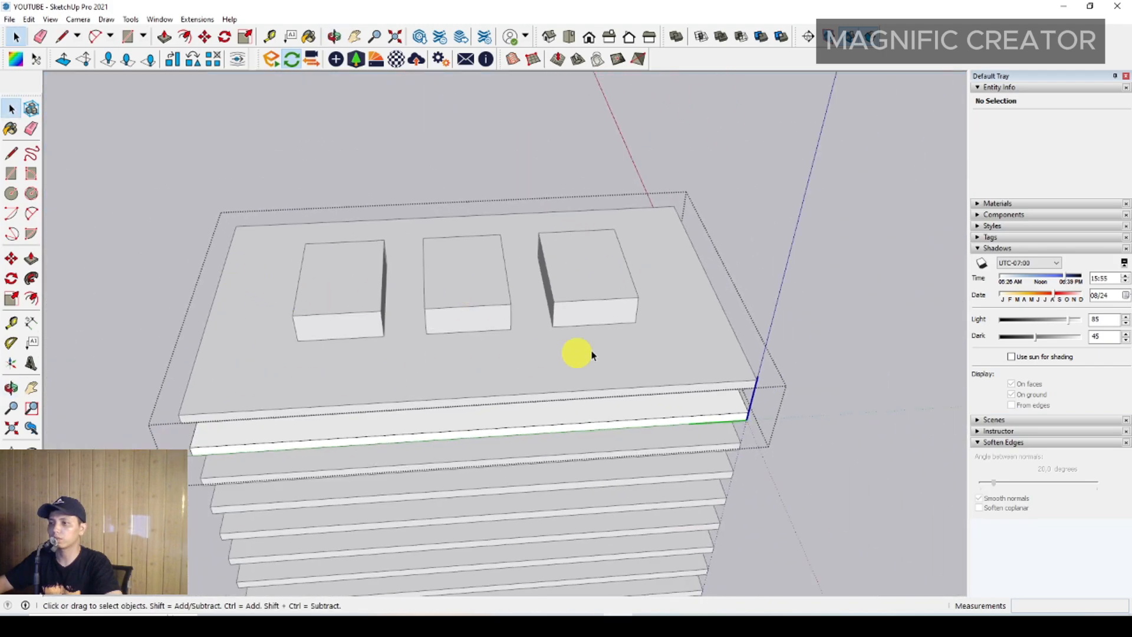
middle_drag(461, 236, 393, 240)
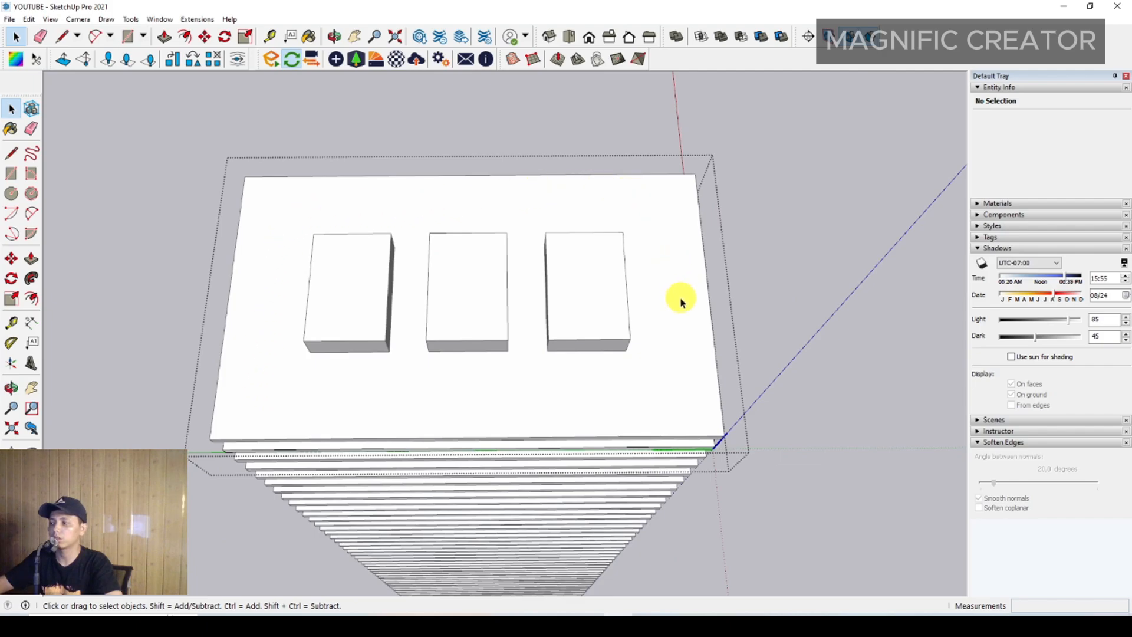
middle_drag(637, 400, 474, 283)
scroll(475, 283, up, 6)
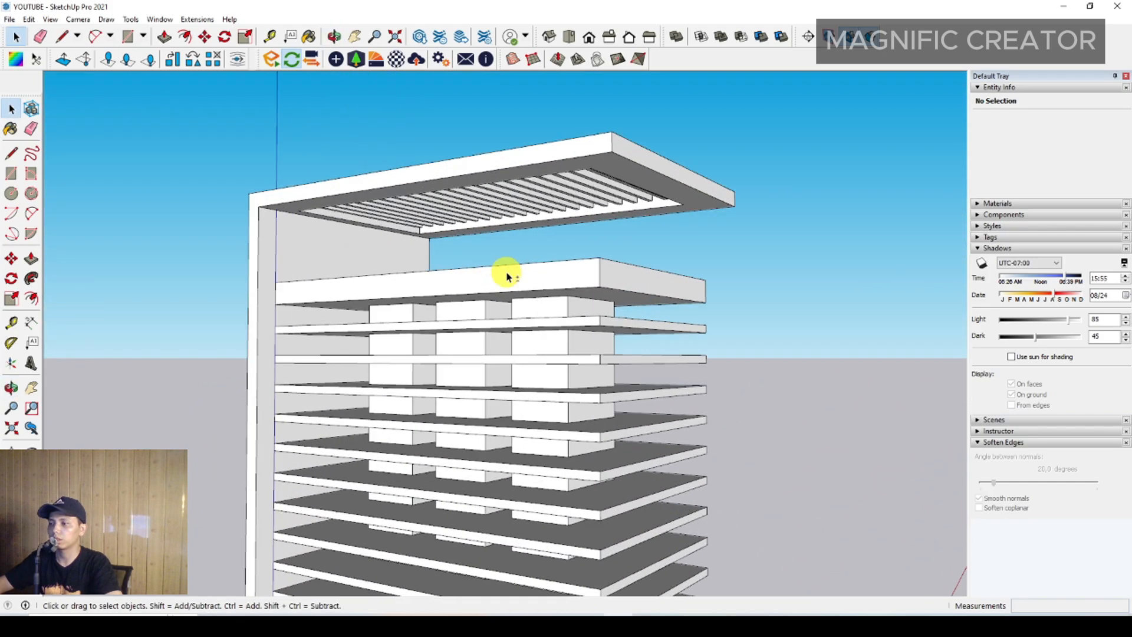
middle_drag(539, 361, 513, 313)
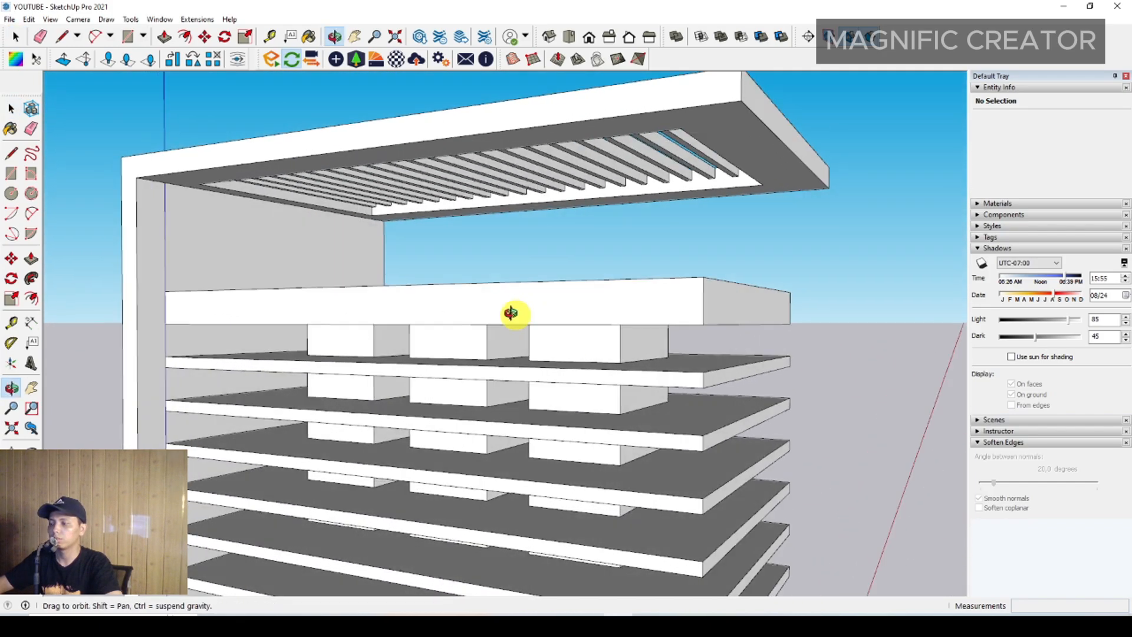
Make the floor slab directly below the parapet level a unique component and open it for editing.
click(599, 349)
right_click(595, 343)
click(641, 118)
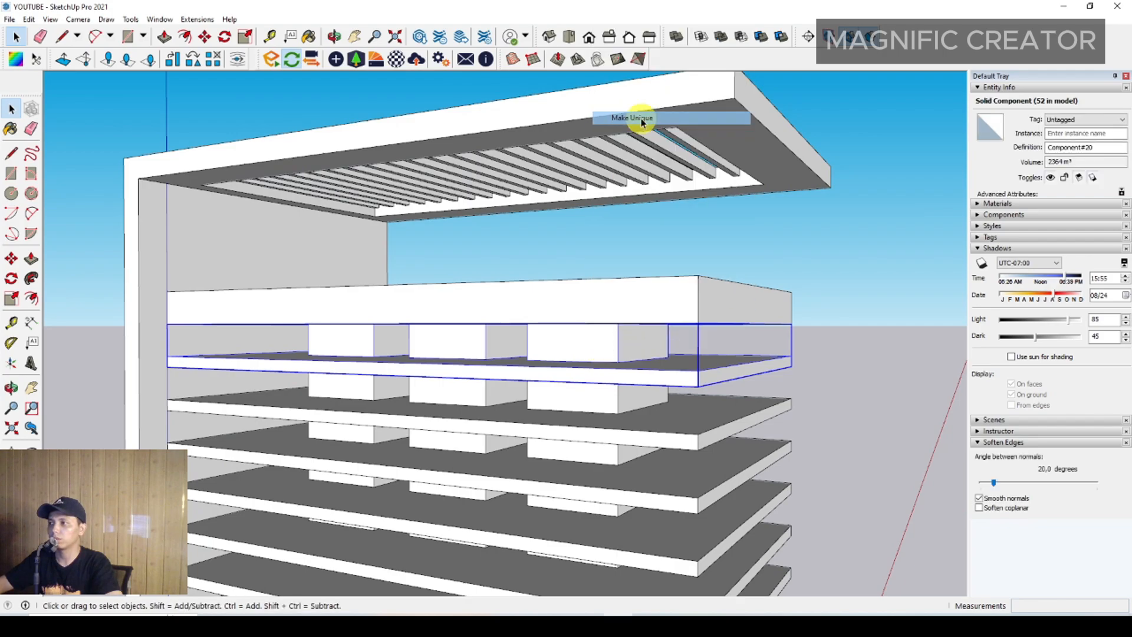
triple_click(437, 349)
middle_drag(462, 328, 478, 354)
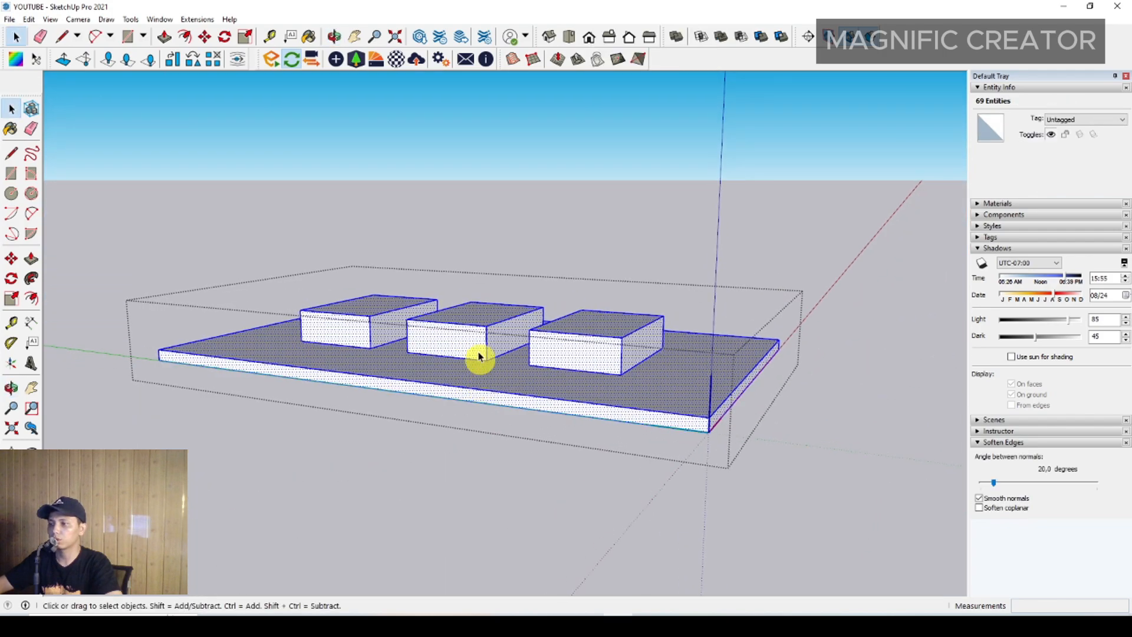
Push/Pull the middle core block's top face up through the parapet slab, stopping short of the roof frame.
key(p)
click(478, 316)
middle_drag(484, 235, 455, 223)
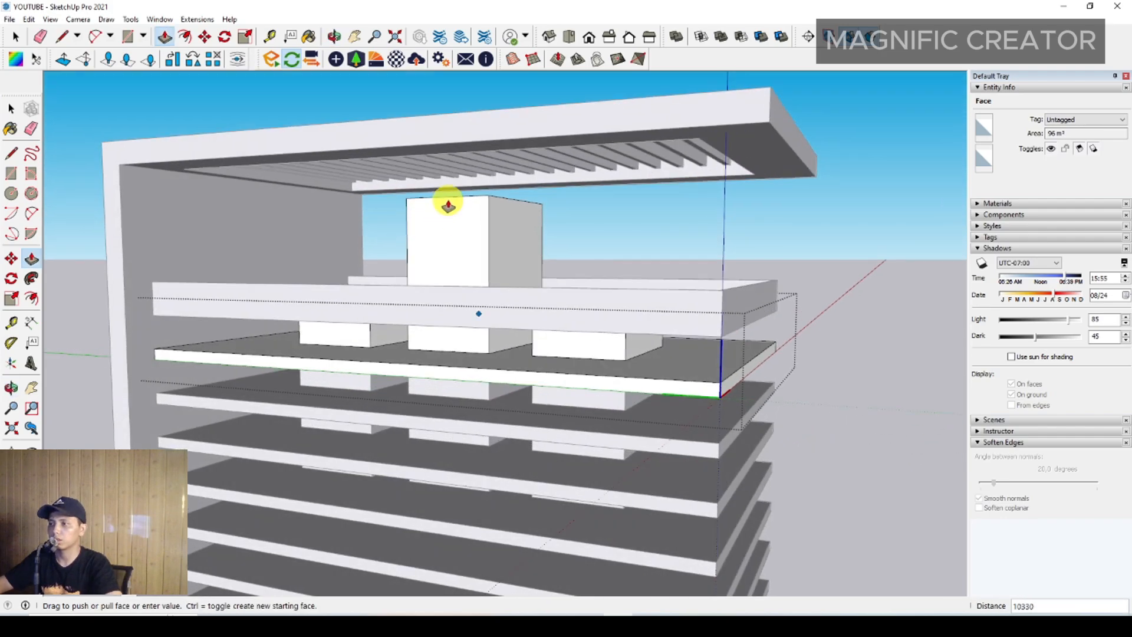
click(453, 223)
key(space)
Push/Pull the two outer core blocks up level with the middle block and close the component.
middle_drag(543, 253, 577, 323)
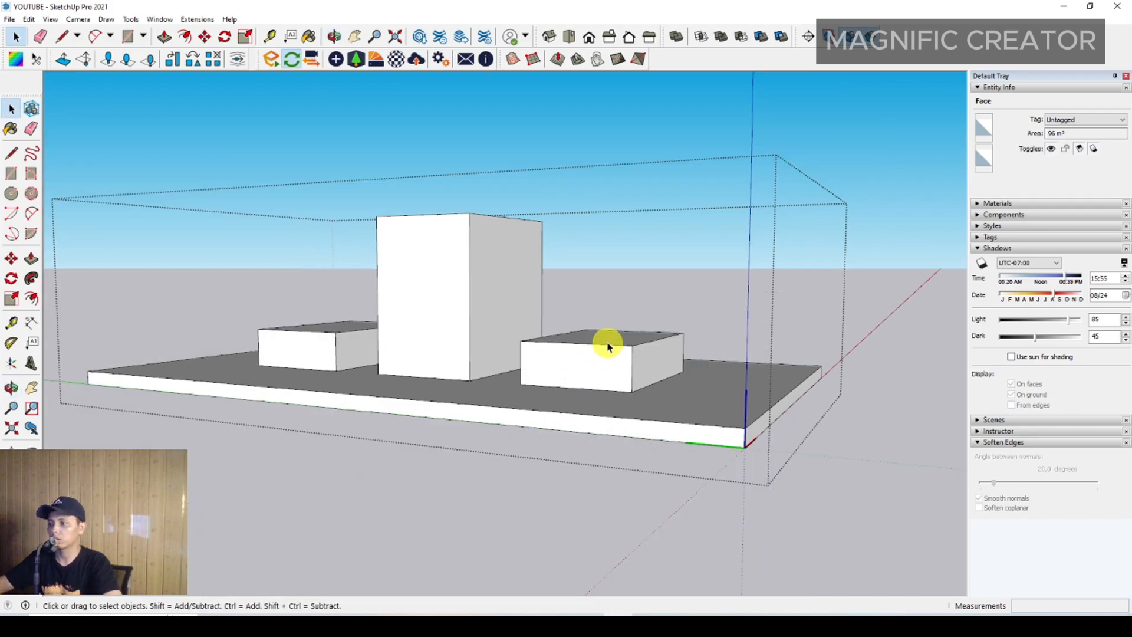
key(p)
click(610, 338)
click(469, 213)
key(space)
key(p)
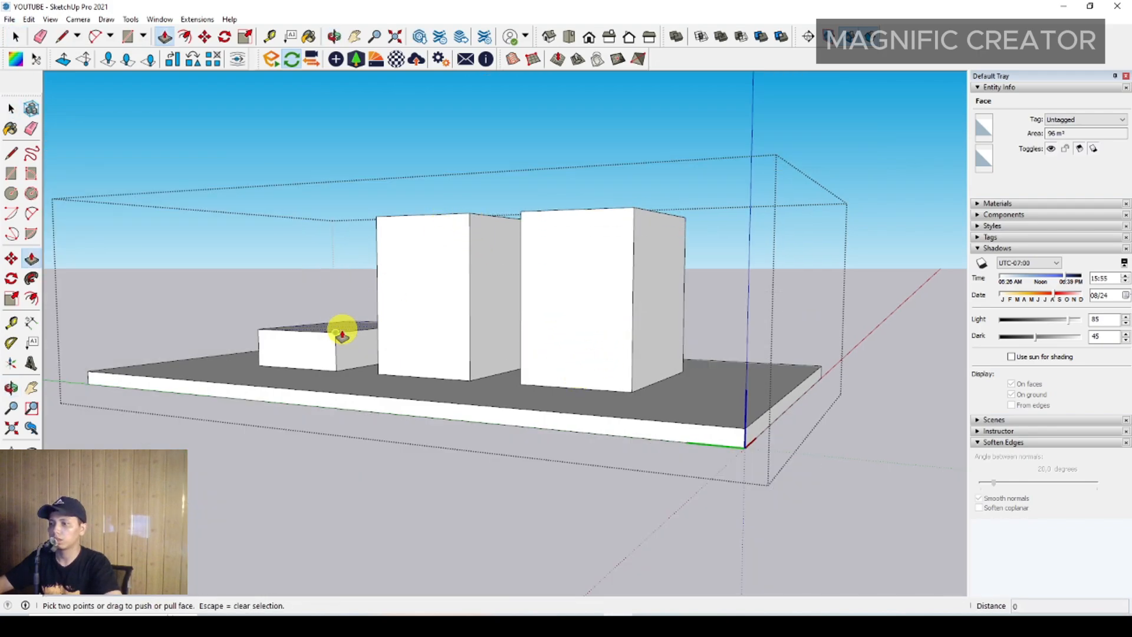
click(343, 326)
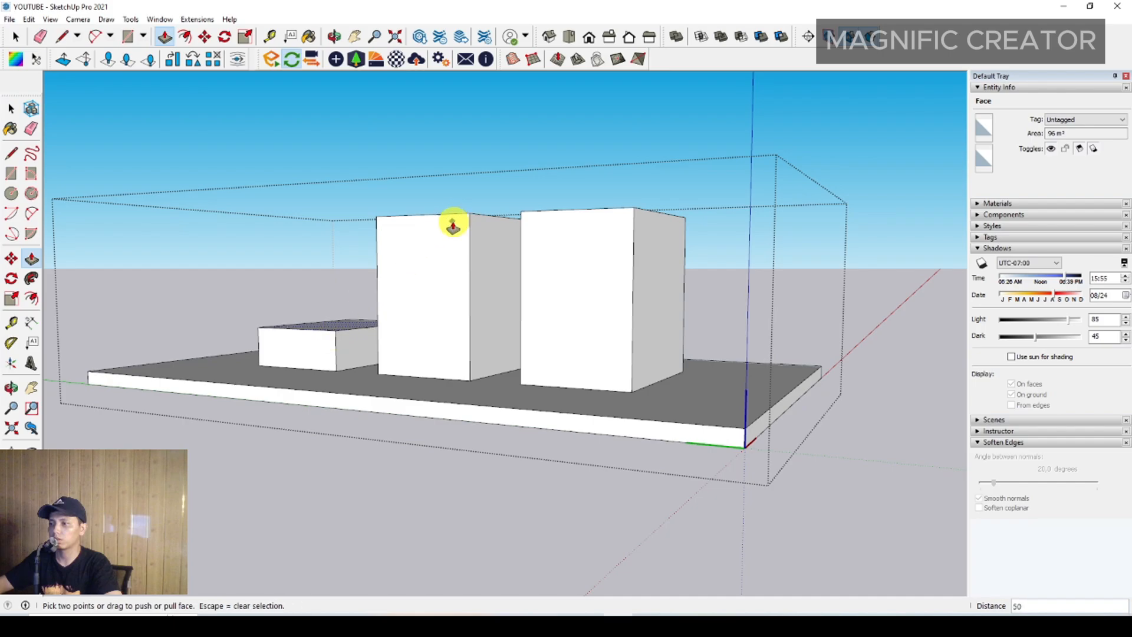
click(341, 331)
click(469, 218)
key(space)
scroll(433, 270, down, 2)
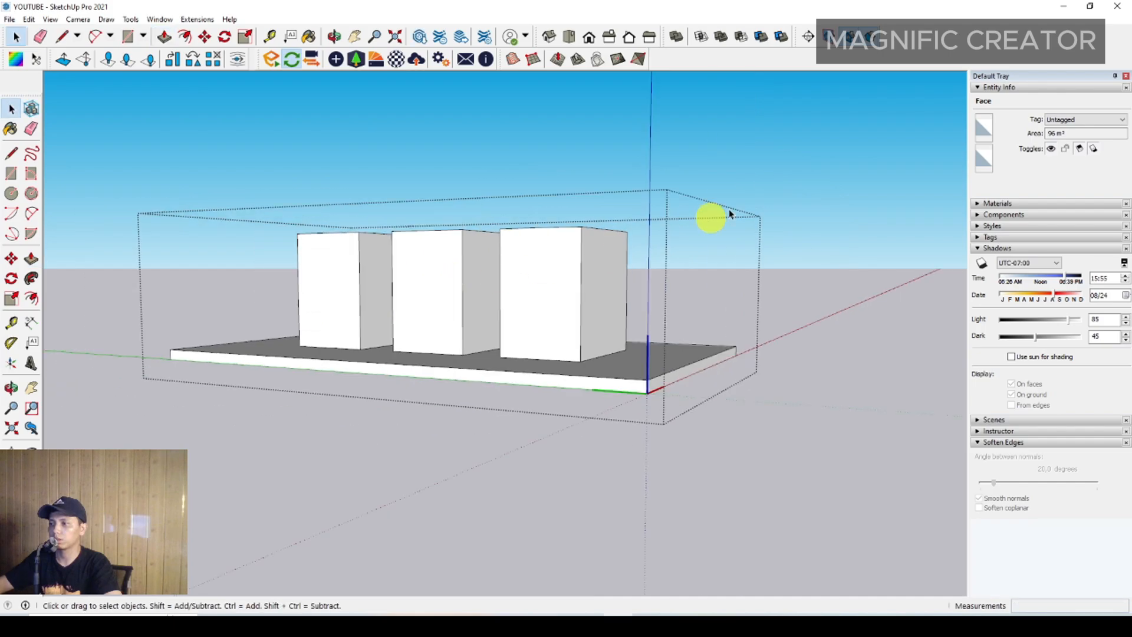
click(766, 209)
Bridge the gap between two adjacent core blocks' tops with a 12000 x 4000 mm rectangle and Push/Pull it partway down.
scroll(380, 295, down, 1)
middle_drag(380, 295, 466, 217)
scroll(434, 259, up, 3)
scroll(326, 250, up, 2)
key(r)
click(322, 230)
scroll(322, 231, up, 1)
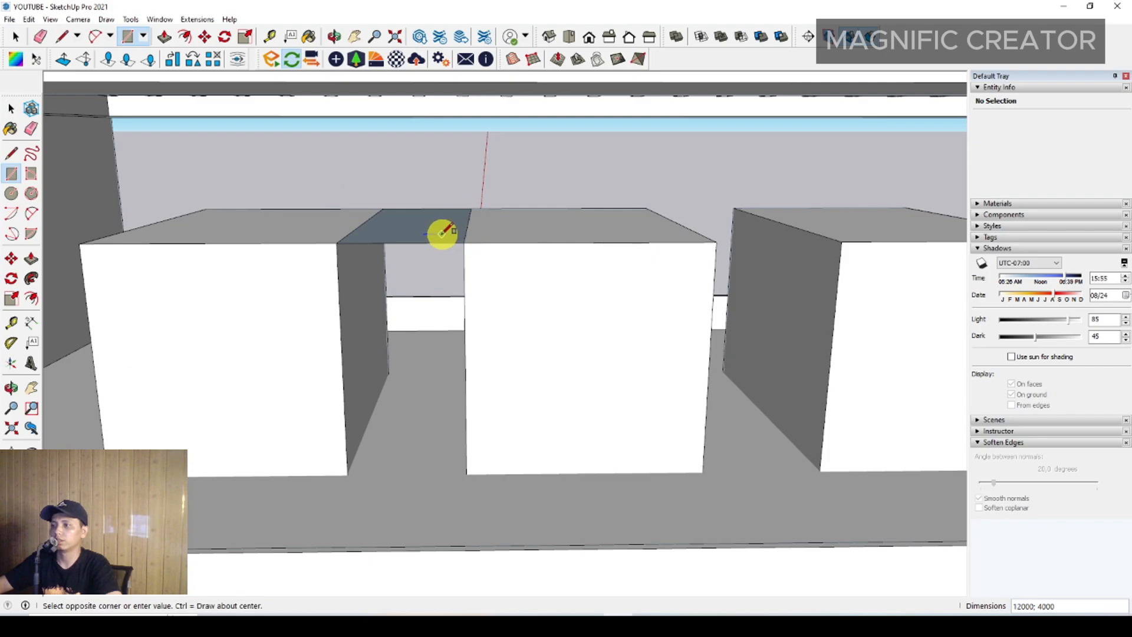
click(442, 233)
key(p)
click(432, 242)
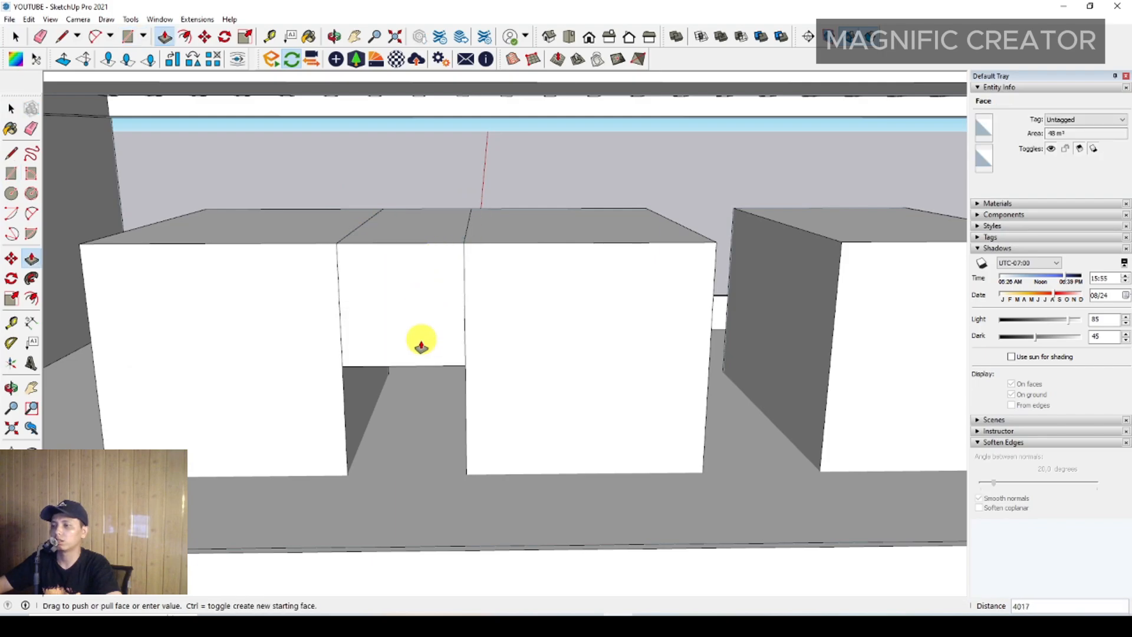
click(421, 341)
Group the linking block and copy it into the gap between the middle and the other outer core block.
key(space)
triple_click(426, 301)
right_click(427, 296)
click(467, 399)
middle_drag(449, 301, 377, 286)
key(m)
key(ctrl)
click(242, 272)
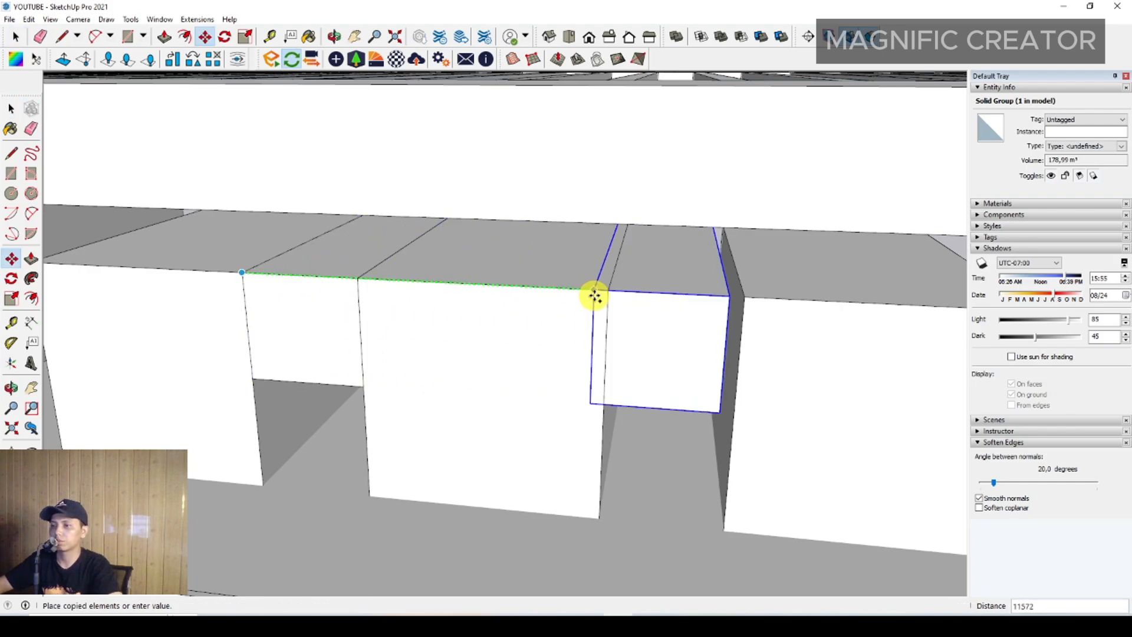
click(612, 291)
key(space)
scroll(468, 309, down, 5)
middle_drag(467, 308, 493, 291)
scroll(493, 291, down, 3)
click(713, 266)
Make the lowest floor slab of the tower a unique component and open it for editing.
scroll(491, 299, down, 3)
shift+middle_drag(494, 330, 482, 192)
scroll(477, 224, down, 5)
shift+middle_drag(486, 349, 492, 262)
scroll(481, 473, up, 3)
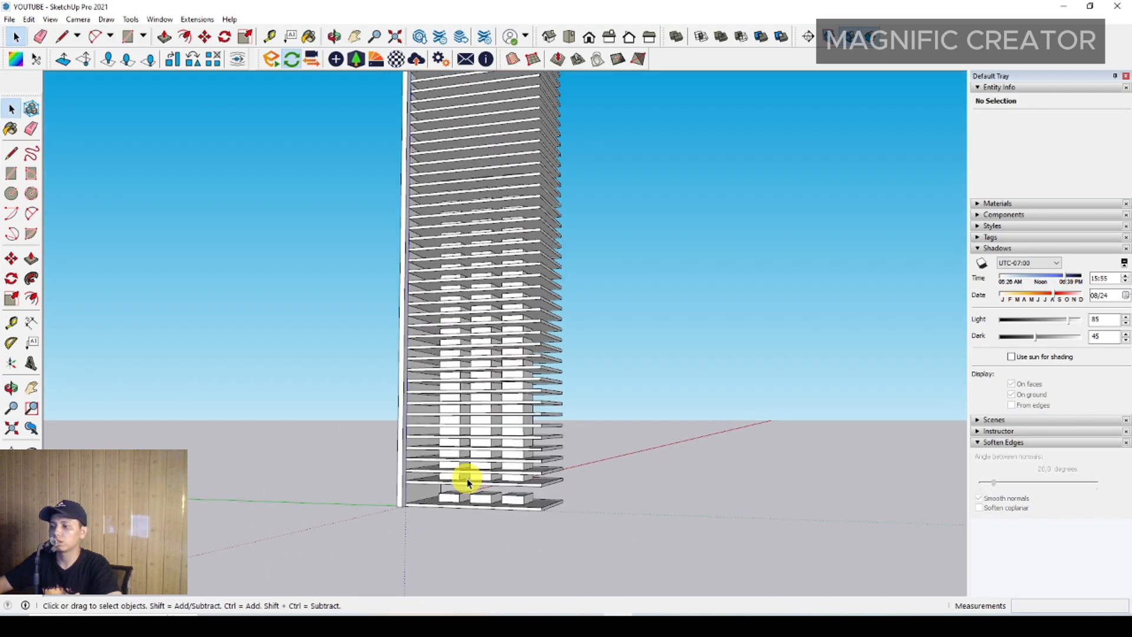
scroll(467, 483, up, 5)
middle_drag(494, 498, 555, 470)
click(625, 479)
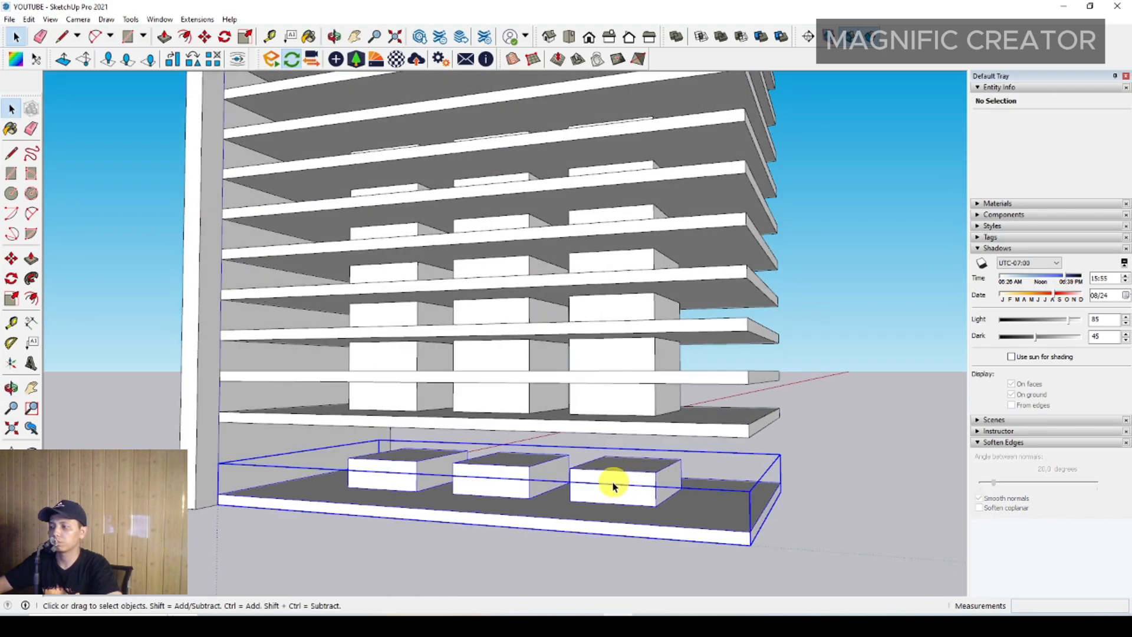
right_click(613, 481)
click(654, 258)
scroll(480, 465, up, 10)
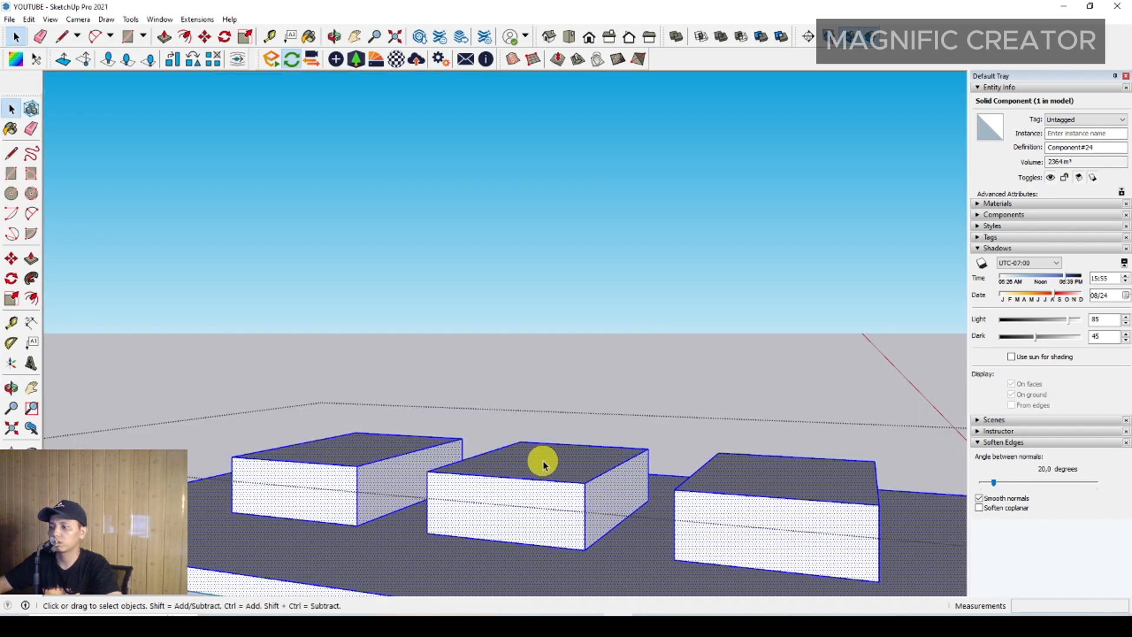
double_click(543, 464)
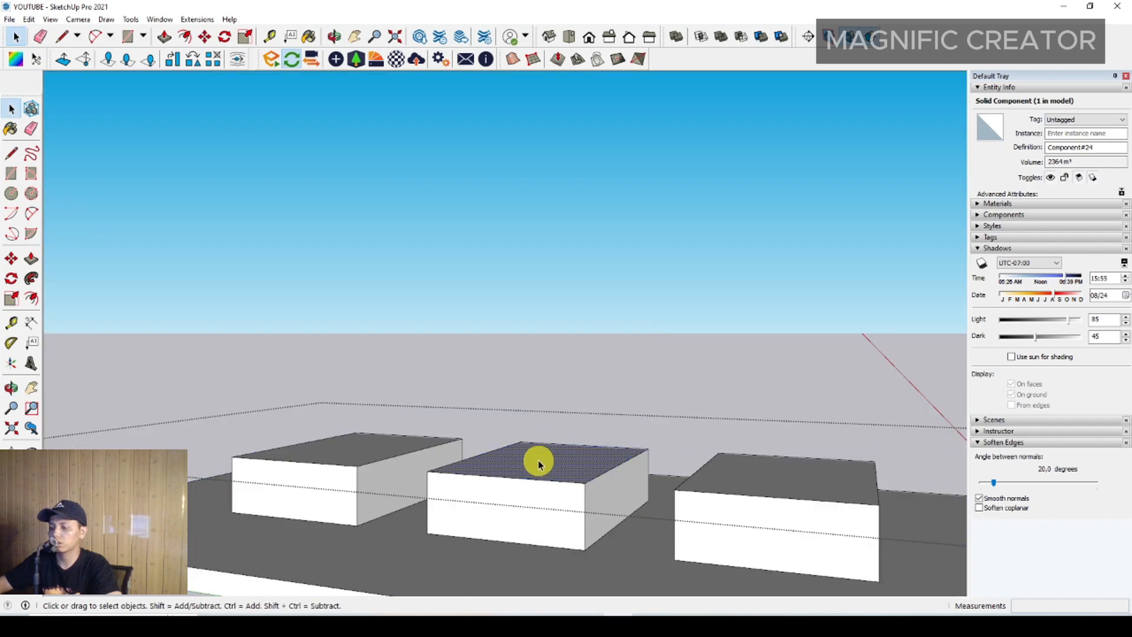
Push/Pull the ground floor's middle core block up 4000 mm to the slab above, and raise one outer block level with it.
scroll(545, 442, up, 3)
key(p)
drag(549, 427, 614, 324)
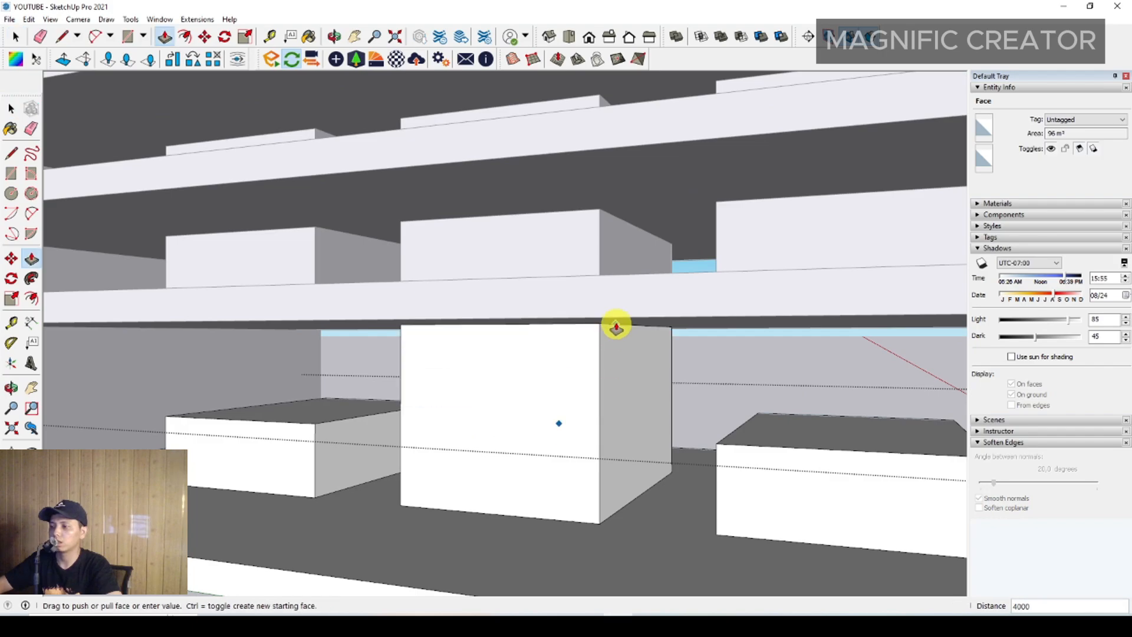
click(307, 412)
key(p)
click(322, 405)
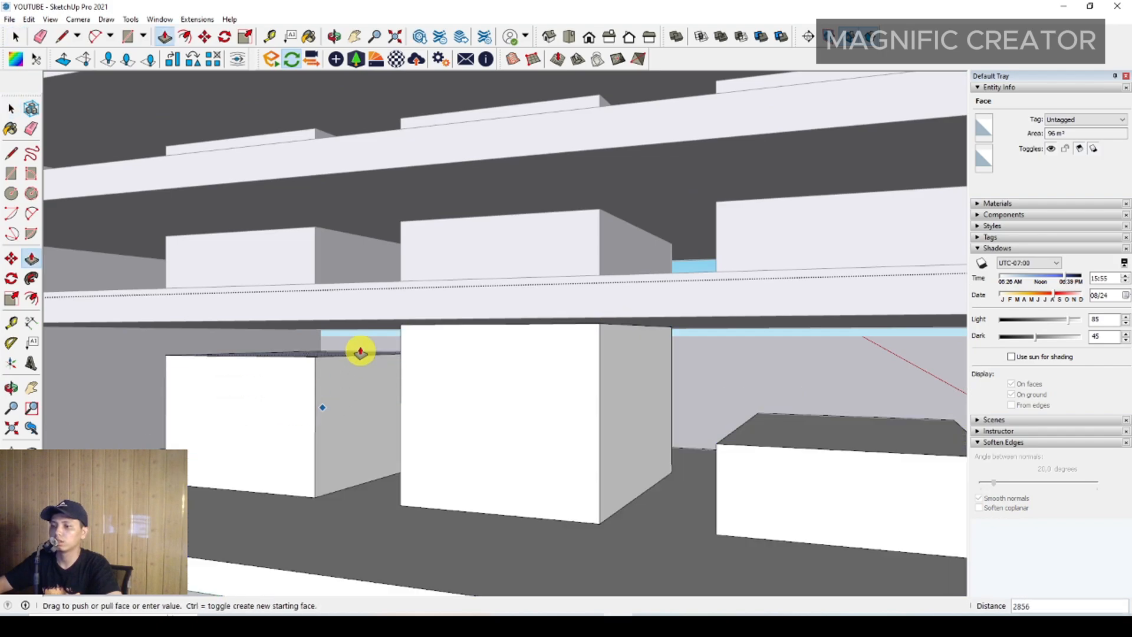
click(362, 324)
Push/Pull the remaining outer core block on the ground floor up to the slab above and close the component.
key(space)
scroll(294, 330, down, 2)
click(653, 405)
scroll(647, 397, up, 2)
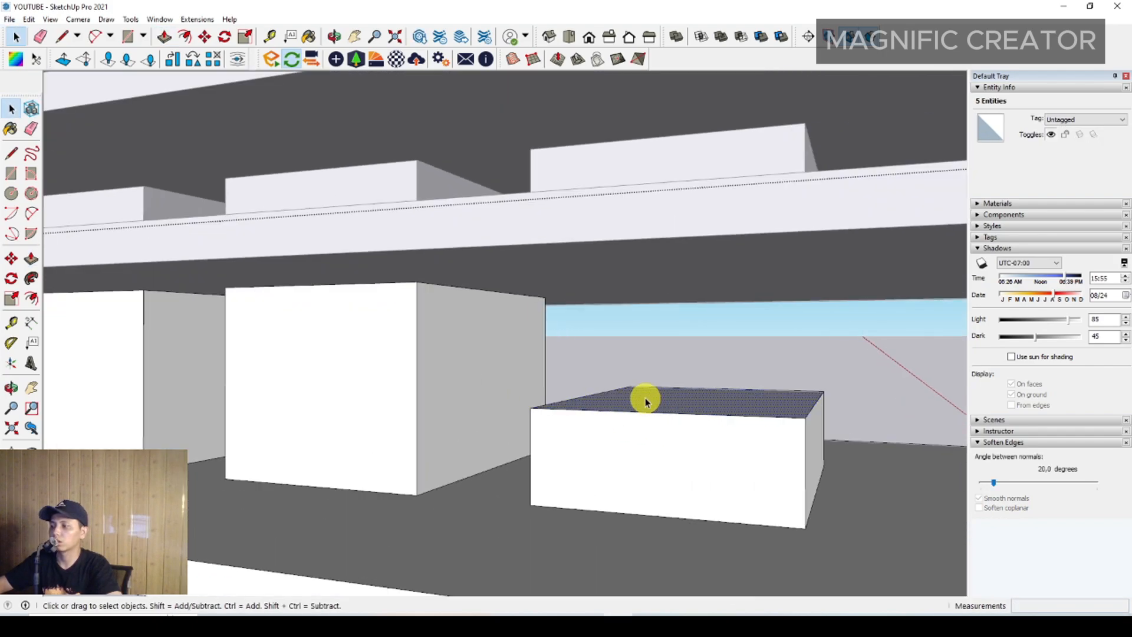
key(p)
drag(630, 396, 553, 271)
click(553, 271)
key(space)
scroll(423, 383, down, 5)
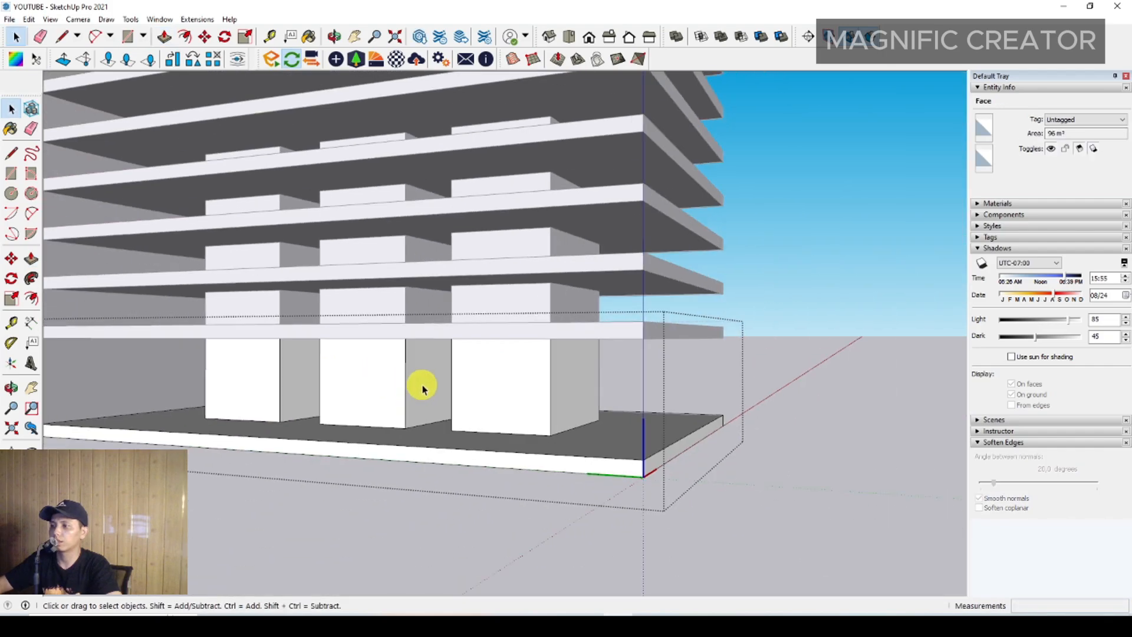
click(752, 327)
Examine the core blocks up the tower's full height, from the ground floor to the roof.
scroll(472, 350, down, 1)
shift+middle_drag(470, 350, 541, 525)
scroll(525, 513, down, 2)
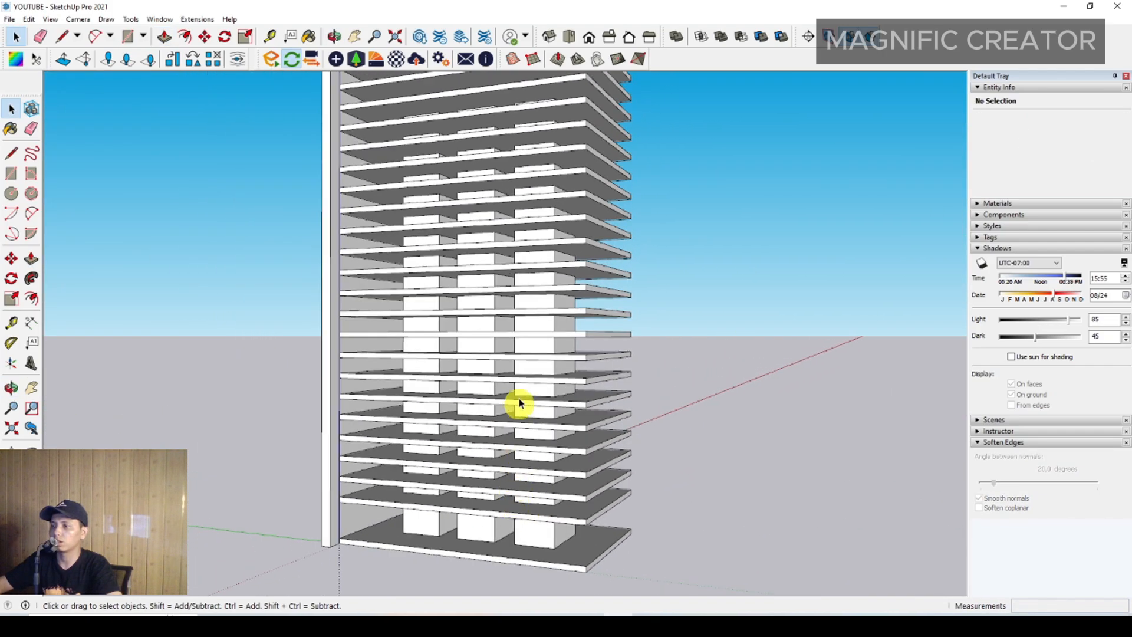
scroll(530, 261, up, 3)
shift+middle_drag(531, 260, 554, 605)
scroll(525, 362, down, 6)
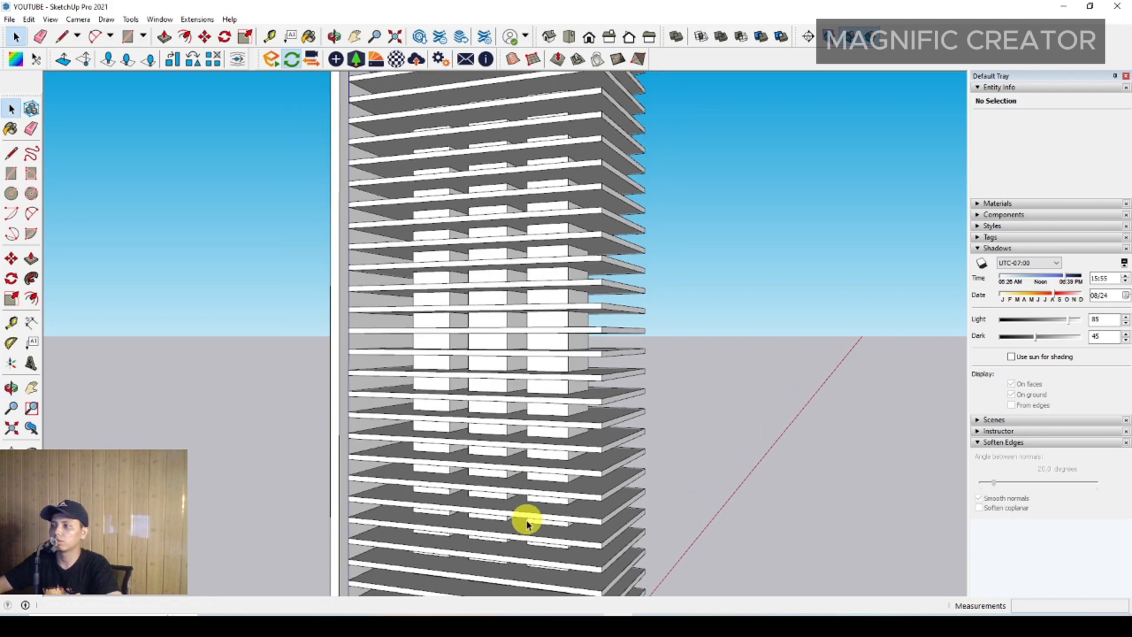
middle_drag(543, 455, 397, 324)
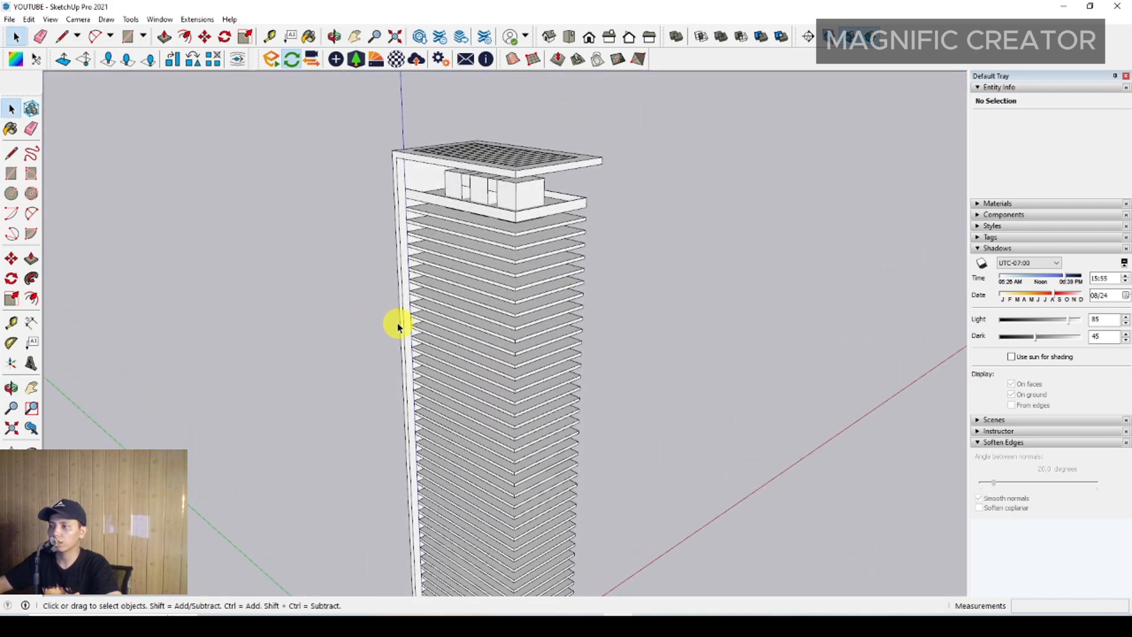
Draw a vertical 7000 x 100 mm Rotated Rectangle on the parapet's outer face, right beside the side wall.
scroll(405, 191, up, 4)
scroll(406, 191, up, 6)
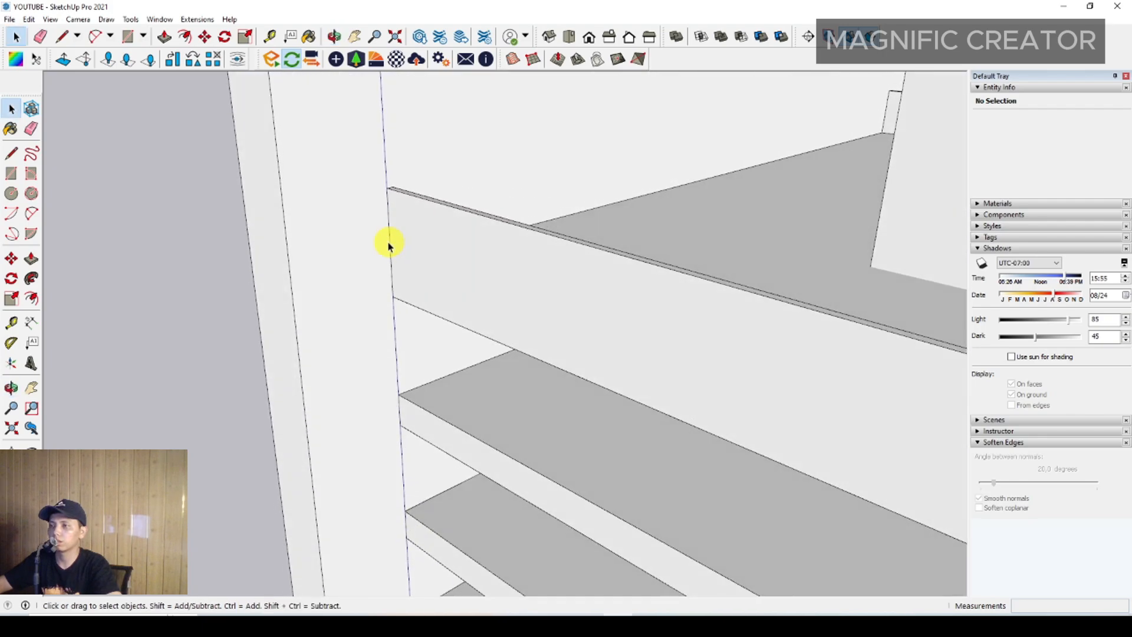
middle_drag(387, 243, 417, 181)
middle_drag(429, 513, 398, 263)
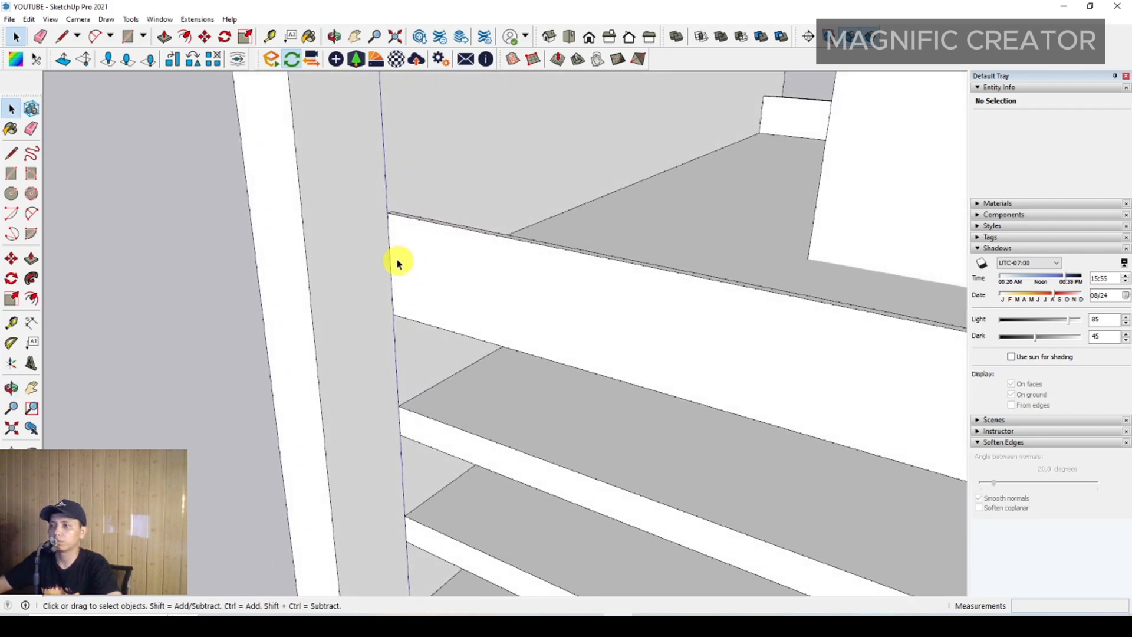
click(32, 174)
scroll(388, 213, up, 3)
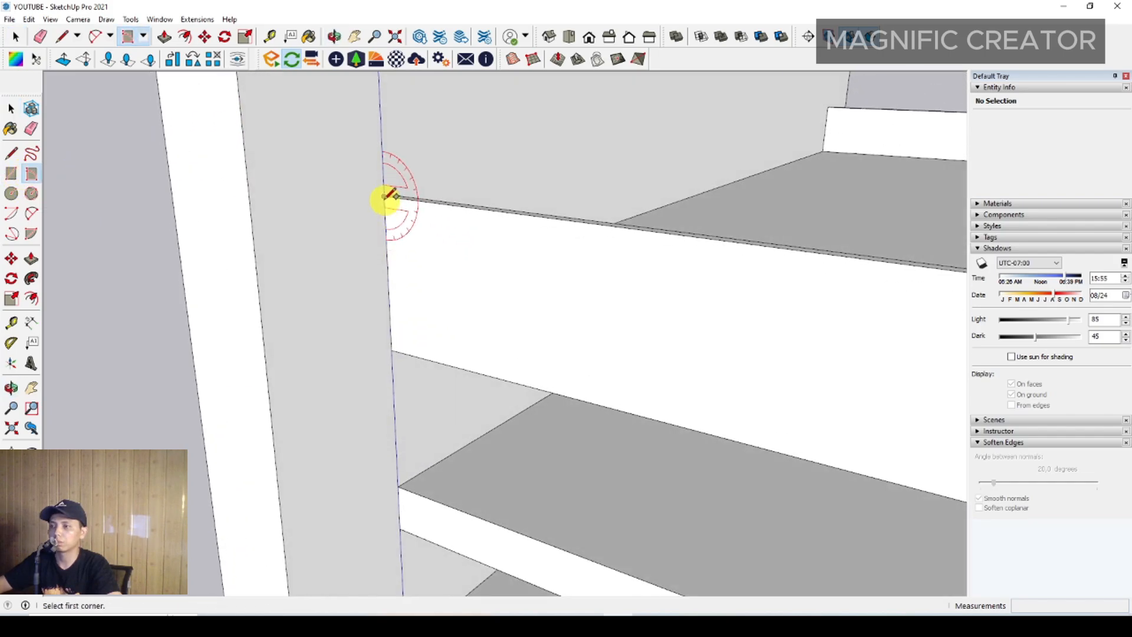
click(402, 526)
scroll(401, 526, up, 3)
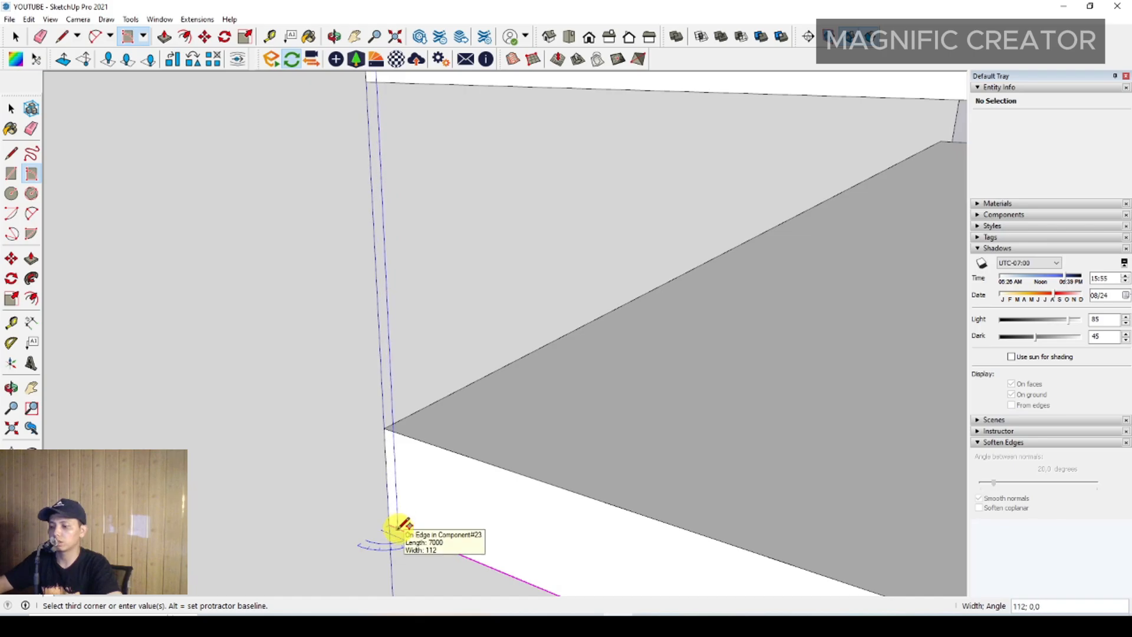
key(Escape)
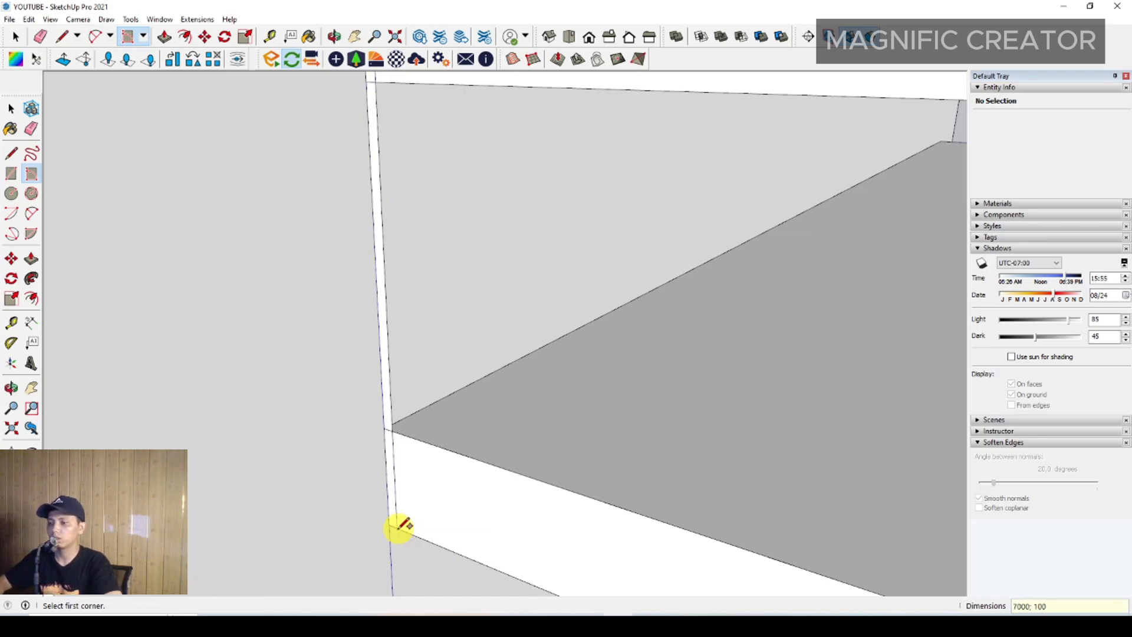
key(space)
Push/Pull the narrow vertical rectangle outward 400 mm to form a facade fin.
scroll(390, 435, down, 5)
scroll(388, 342, up, 3)
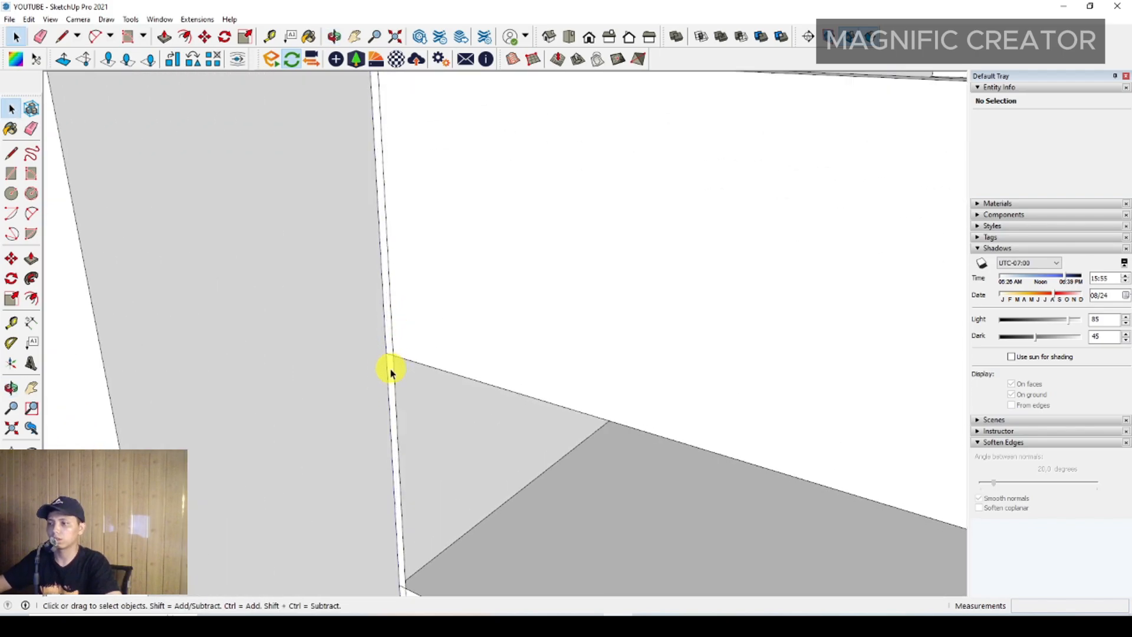
double_click(403, 421)
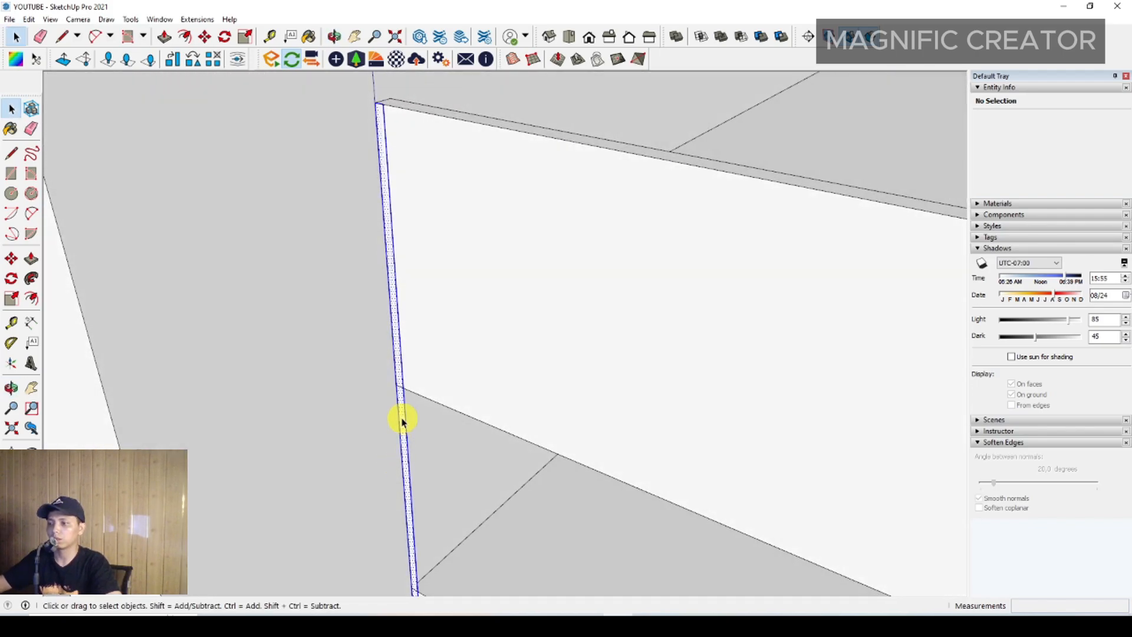
scroll(394, 325, down, 2)
middle_drag(394, 314, 413, 223)
key(p)
click(407, 208)
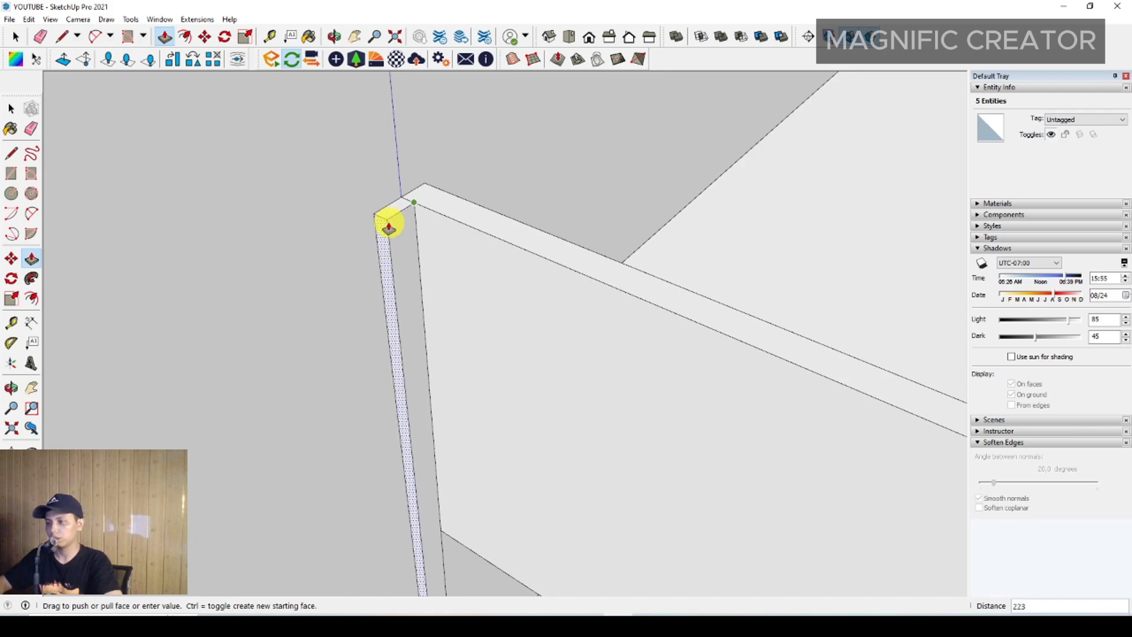
key(Return)
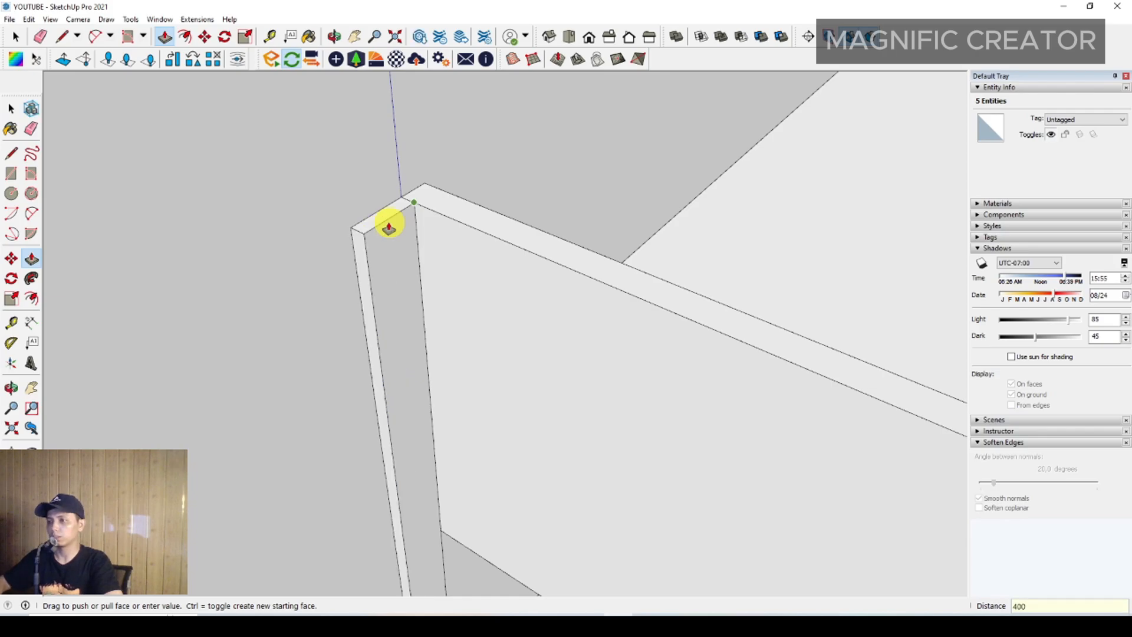
key(space)
Group the fin and turn it into a component.
mouse_move(407, 273)
middle_down()
mouse_move(397, 300)
mouse_move(341, 285)
mouse_move(384, 248)
mouse_move(430, 260)
mouse_move(382, 283)
mouse_move(417, 260)
mouse_move(393, 233)
mouse_move(405, 220)
mouse_move(416, 241)
mouse_move(394, 285)
middle_up()
double_click(380, 265)
right_click(405, 239)
click(443, 342)
scroll(382, 244, up, 2)
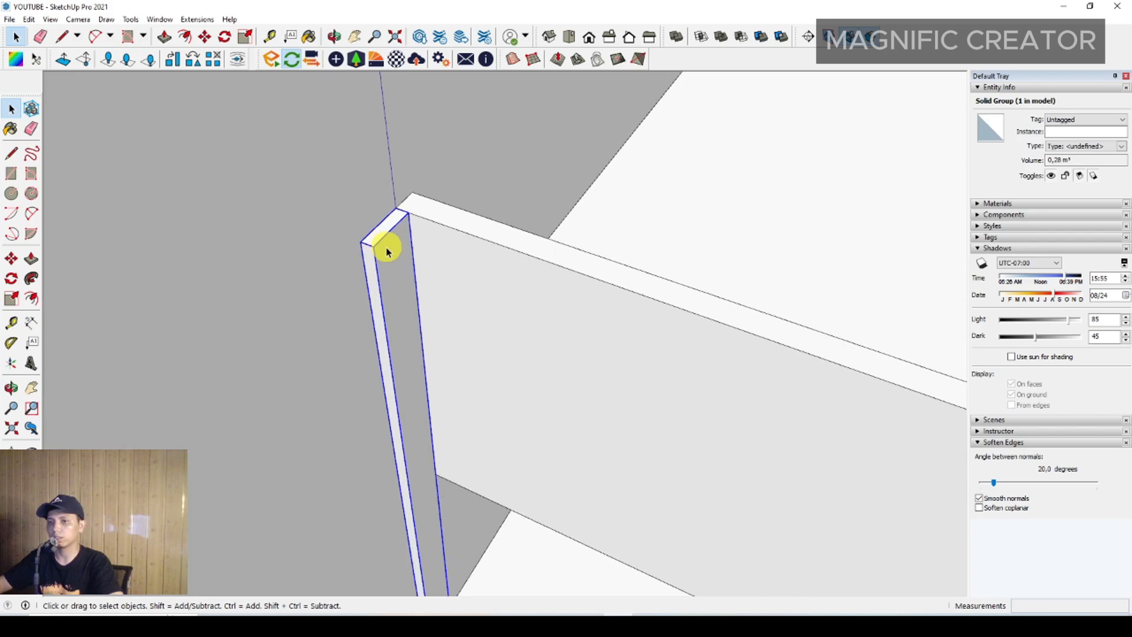
mouse_move(379, 262)
middle_down()
mouse_move(405, 232)
mouse_move(348, 235)
mouse_move(387, 256)
middle_up()
middle_drag(389, 296, 367, 180)
click(407, 278)
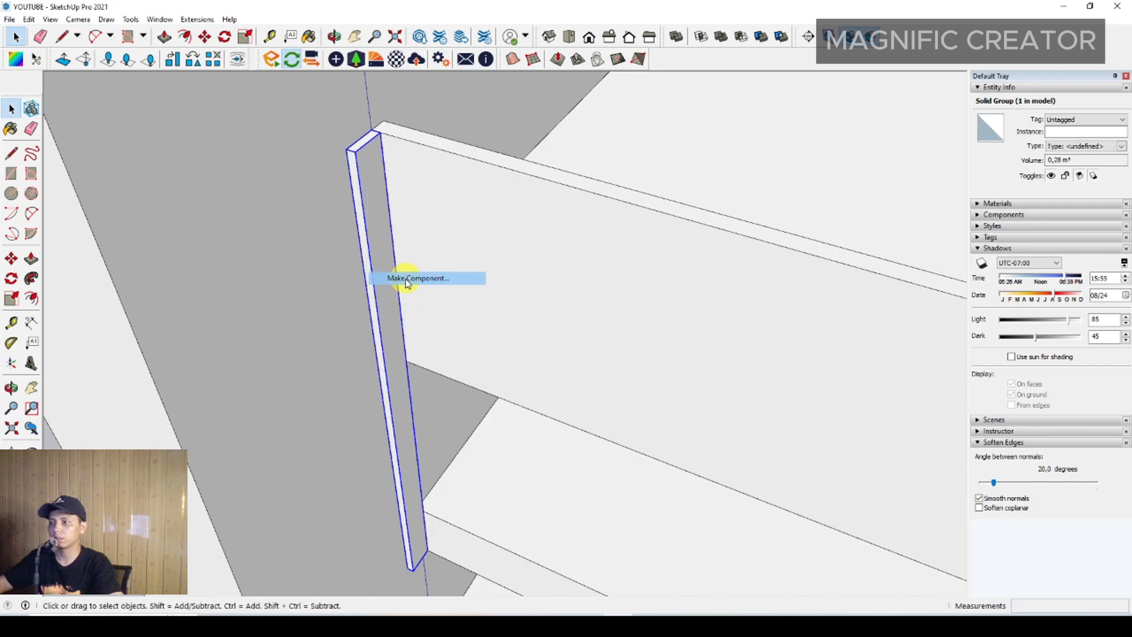
click(500, 381)
Copy the fin 49900 mm to the parapet's far corner and divide the distance into 30 equal spacings.
middle_drag(375, 232, 197, 189)
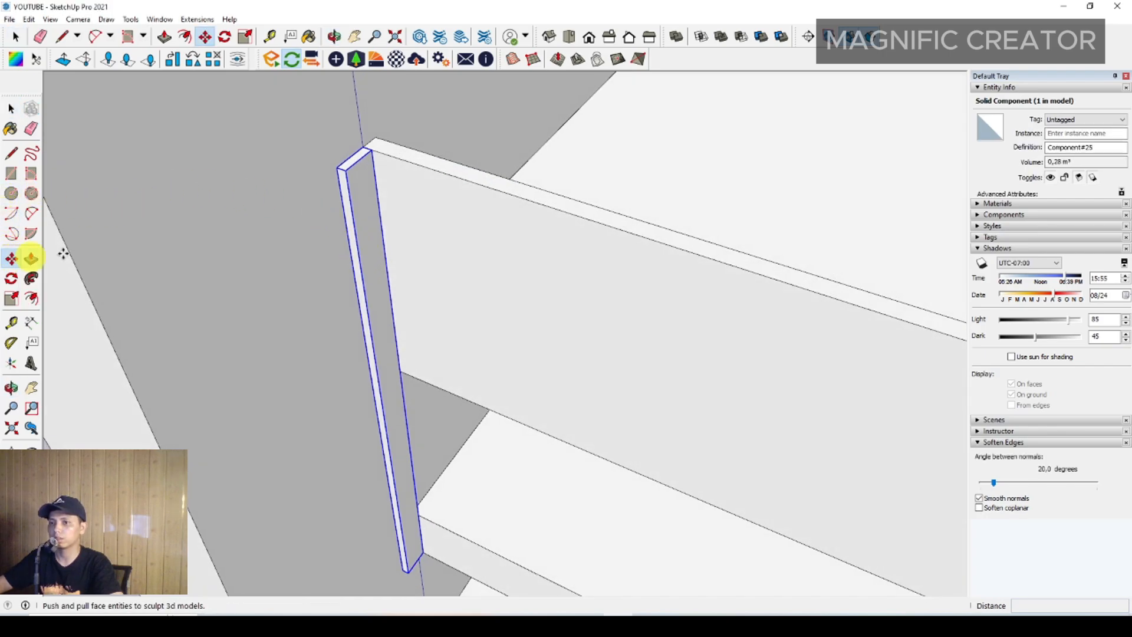
key(ctrl)
click(373, 153)
middle_drag(397, 169, 506, 313)
scroll(506, 313, up, 5)
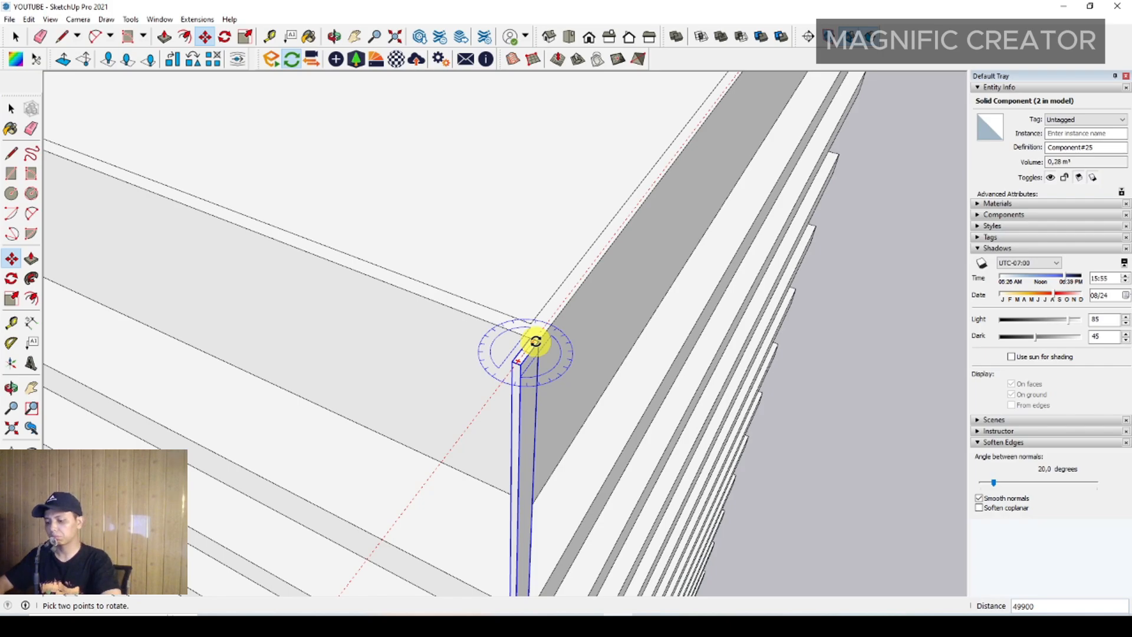
key(Return)
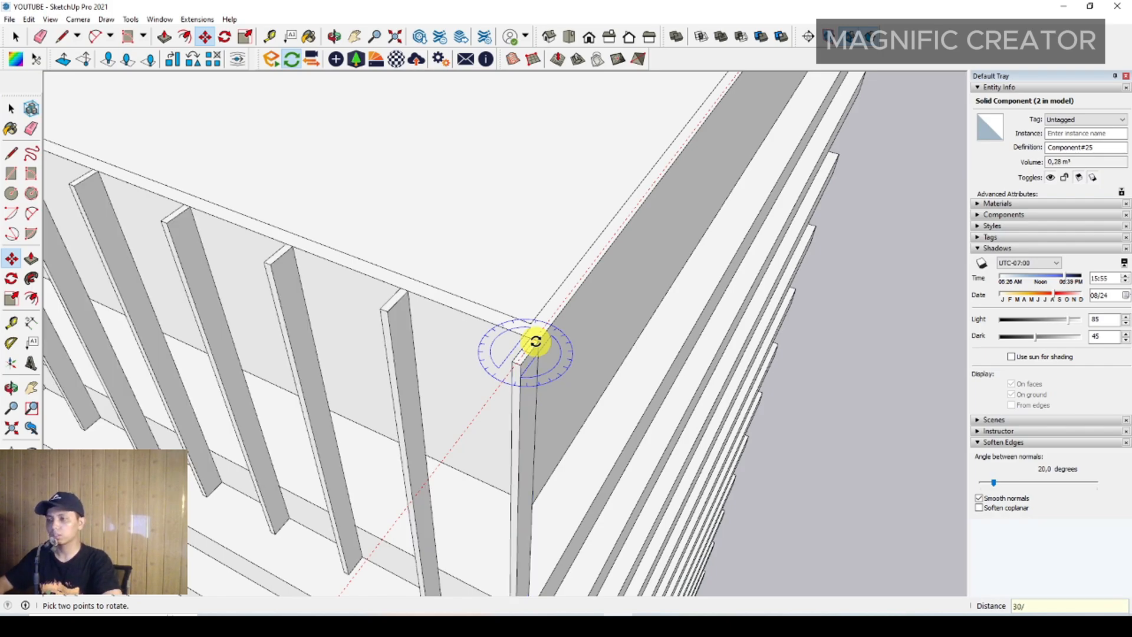
key(space)
Check the spacing between the last two fins at the parapet corner with the Line tool.
scroll(434, 346, up, 5)
key(l)
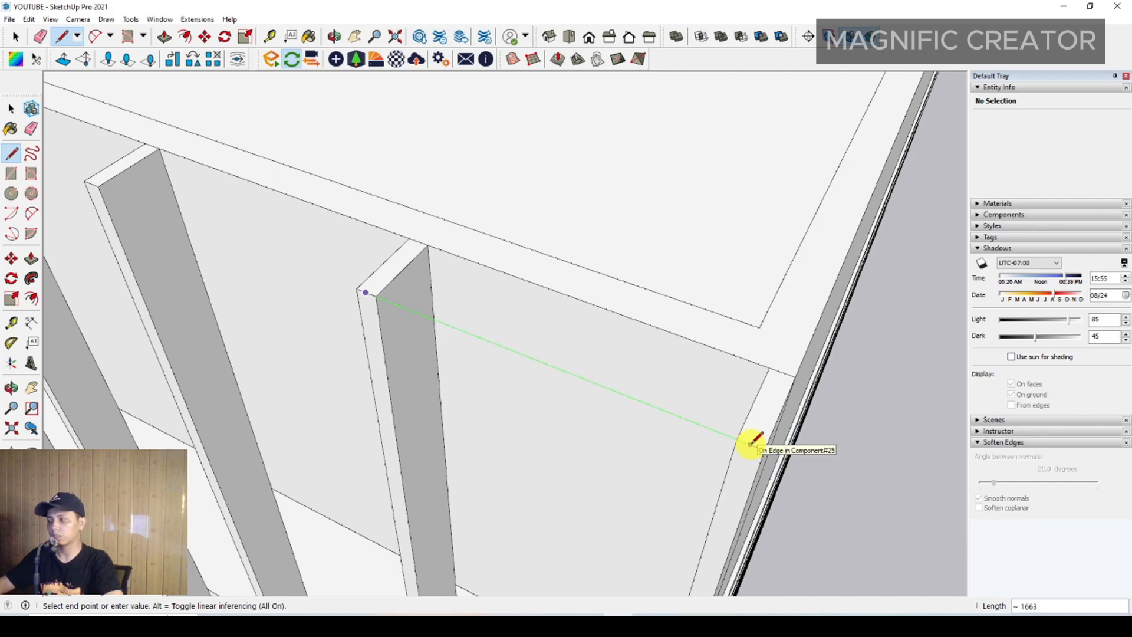
scroll(466, 243, down, 10)
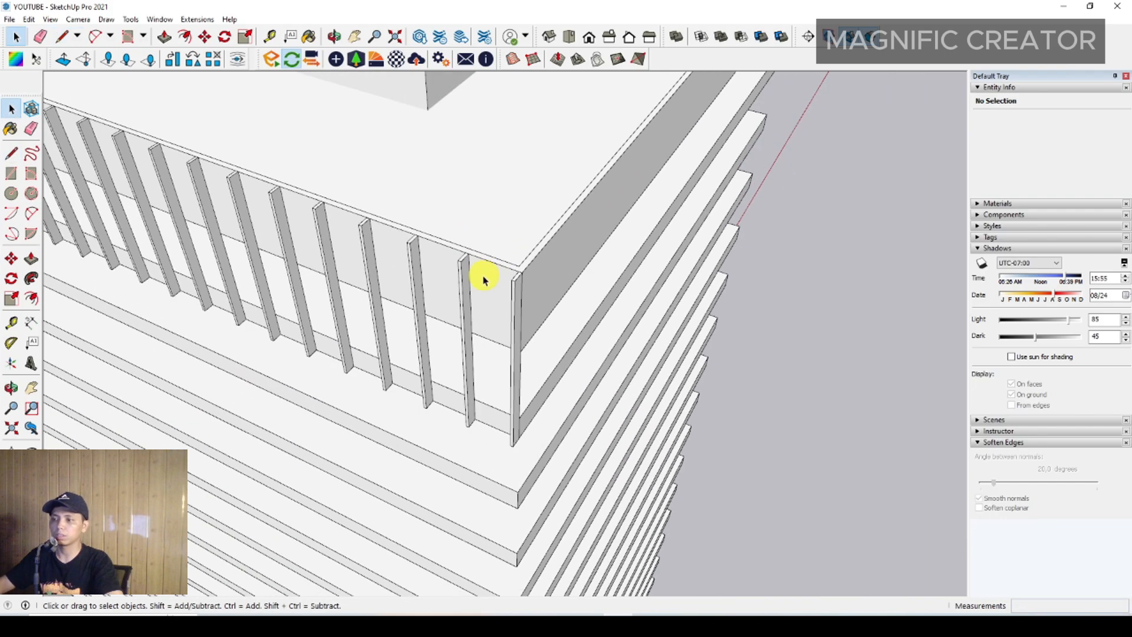
Select all 31 fins along the parapet's long side and combine them into one group.
middle_drag(483, 278, 403, 268)
click(443, 242)
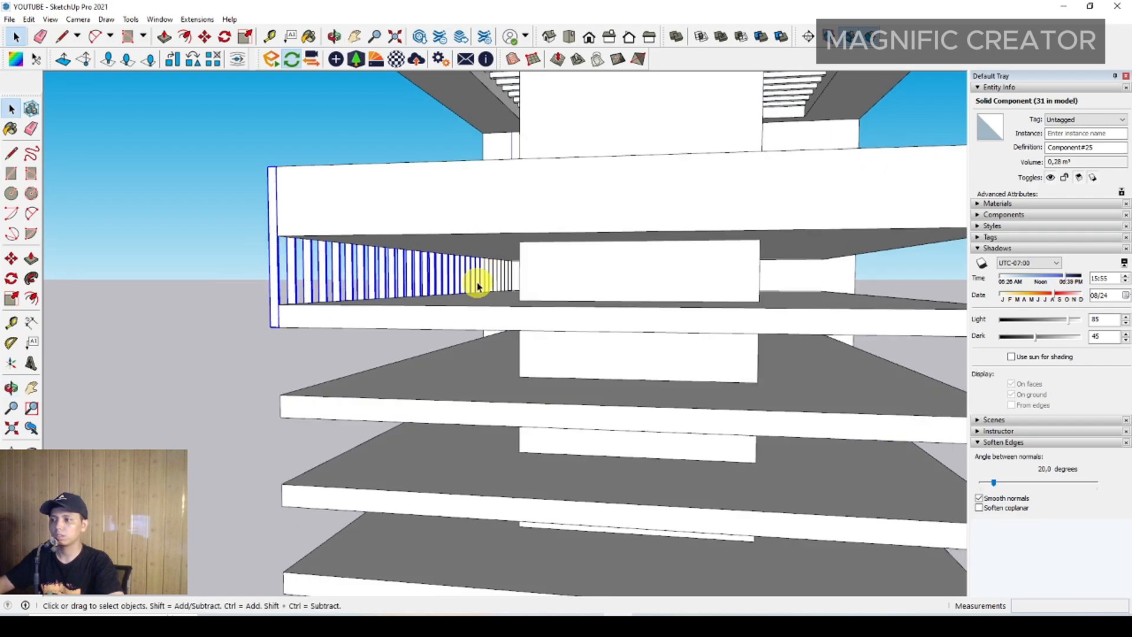
middle_drag(456, 301, 678, 374)
scroll(530, 348, up, 4)
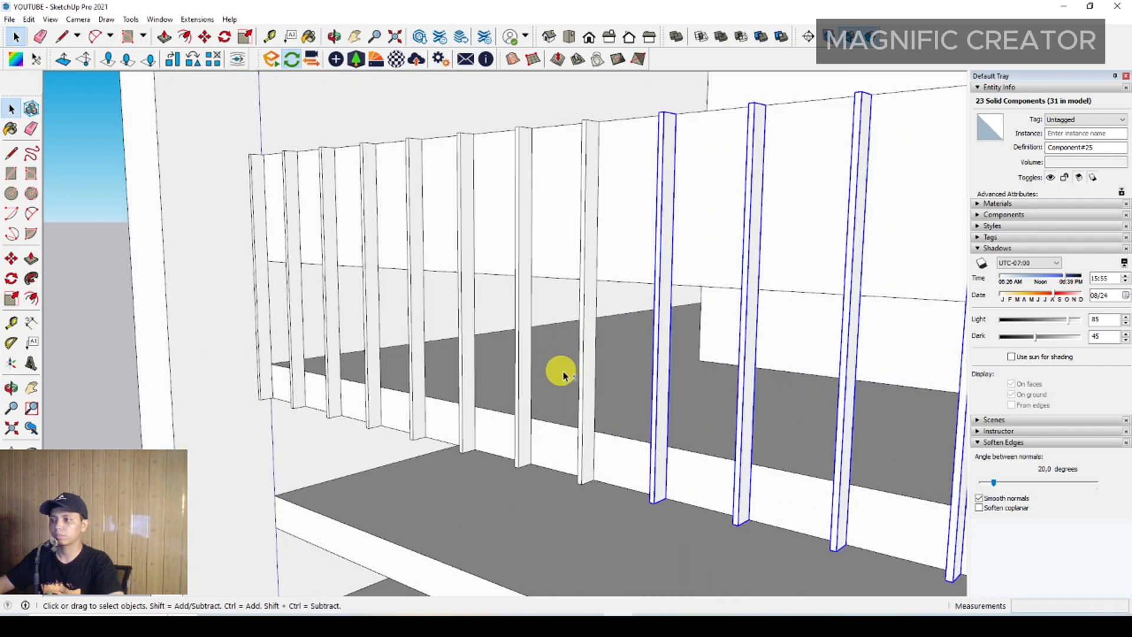
scroll(608, 399, up, 3)
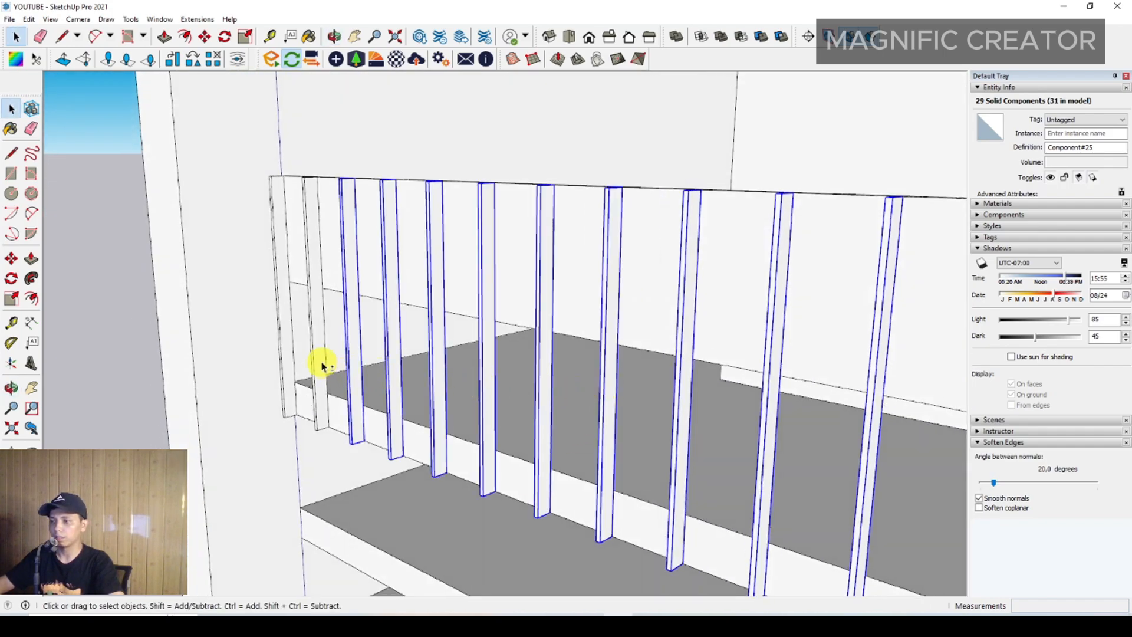
scroll(264, 279, down, 7)
middle_drag(601, 357, 523, 369)
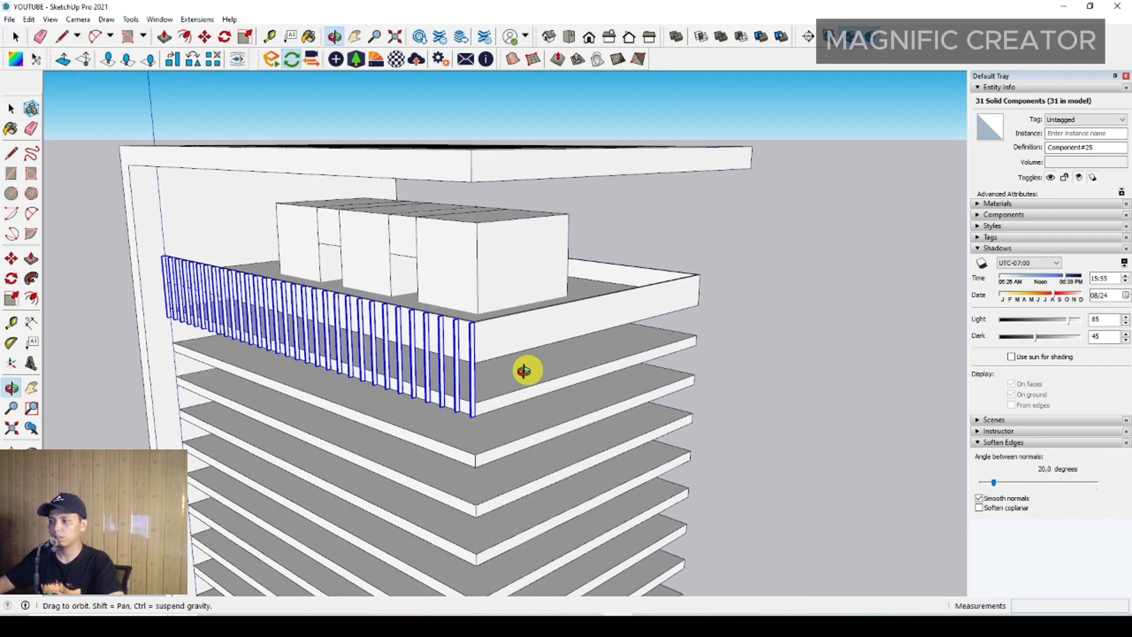
scroll(465, 371, up, 4)
shift+click(471, 378)
scroll(328, 317, down, 3)
middle_drag(329, 316, 370, 361)
scroll(223, 335, up, 3)
scroll(513, 372, up, 1)
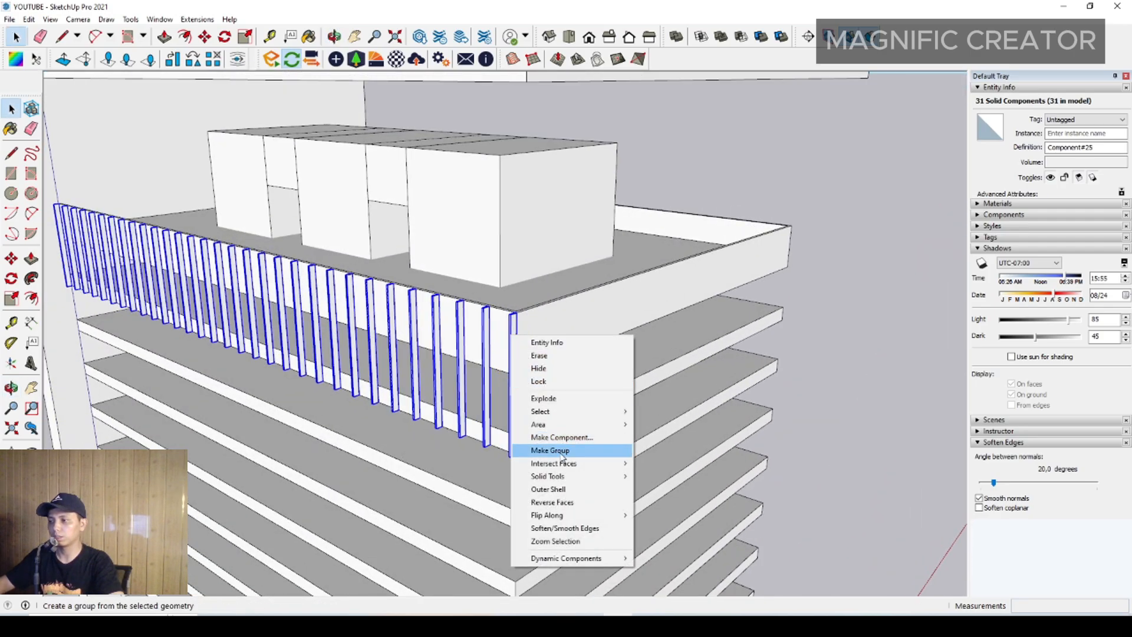
click(560, 454)
Copy the fin group along the parapet so that its first fin meets the far corner.
middle_drag(352, 350, 597, 371)
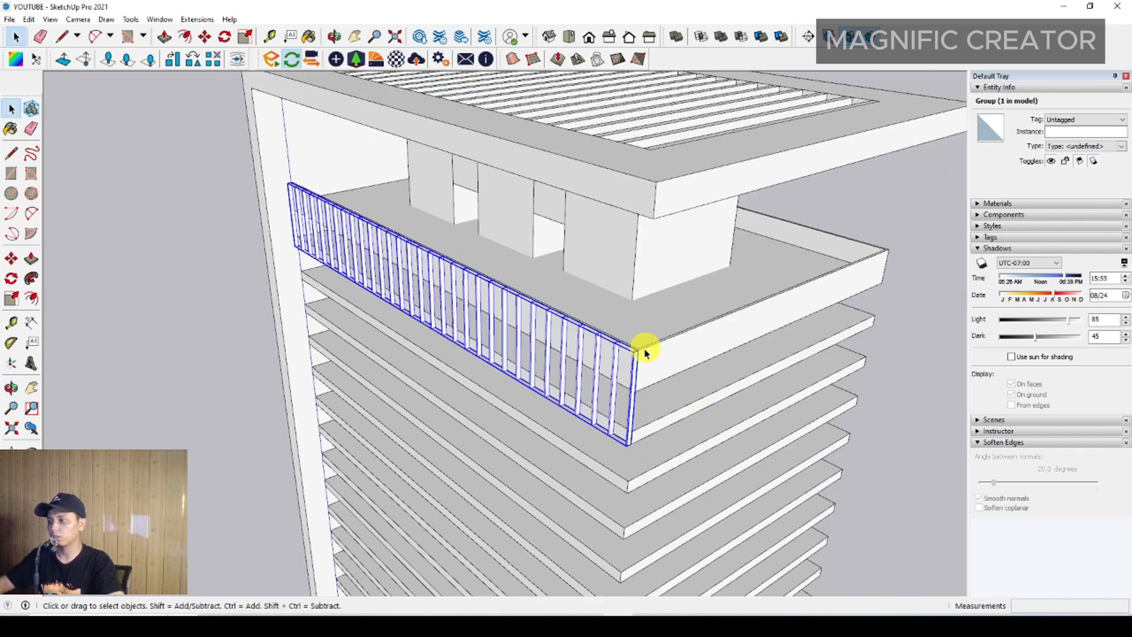
scroll(397, 223, up, 10)
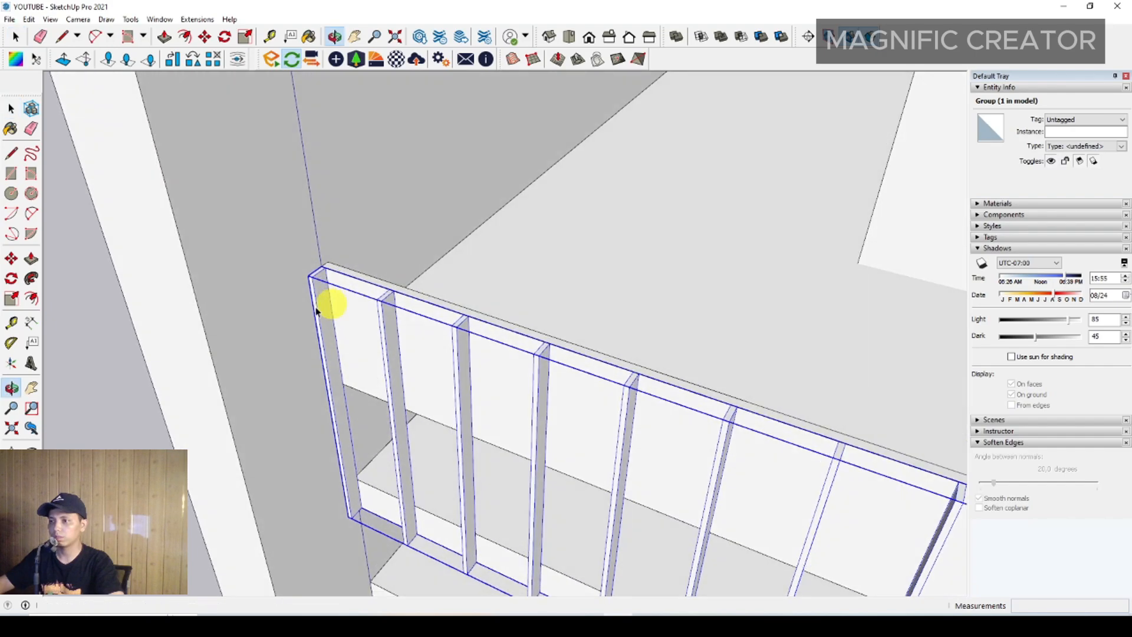
click(11, 260)
scroll(326, 274, up, 4)
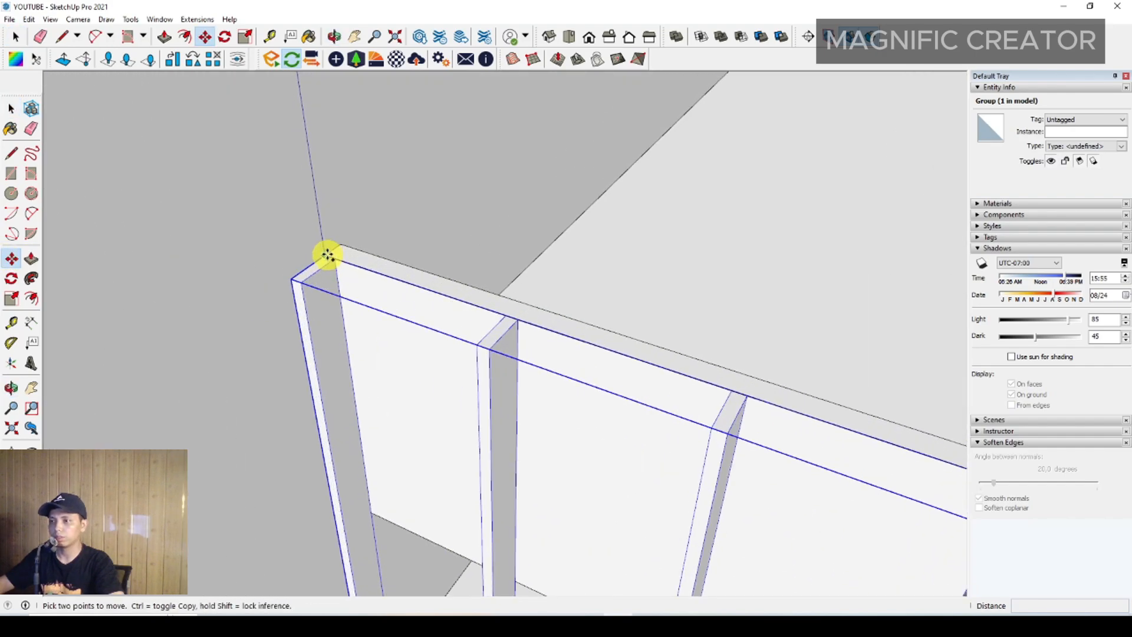
scroll(386, 277, down, 8)
shift+middle_drag(790, 405, 45, 238)
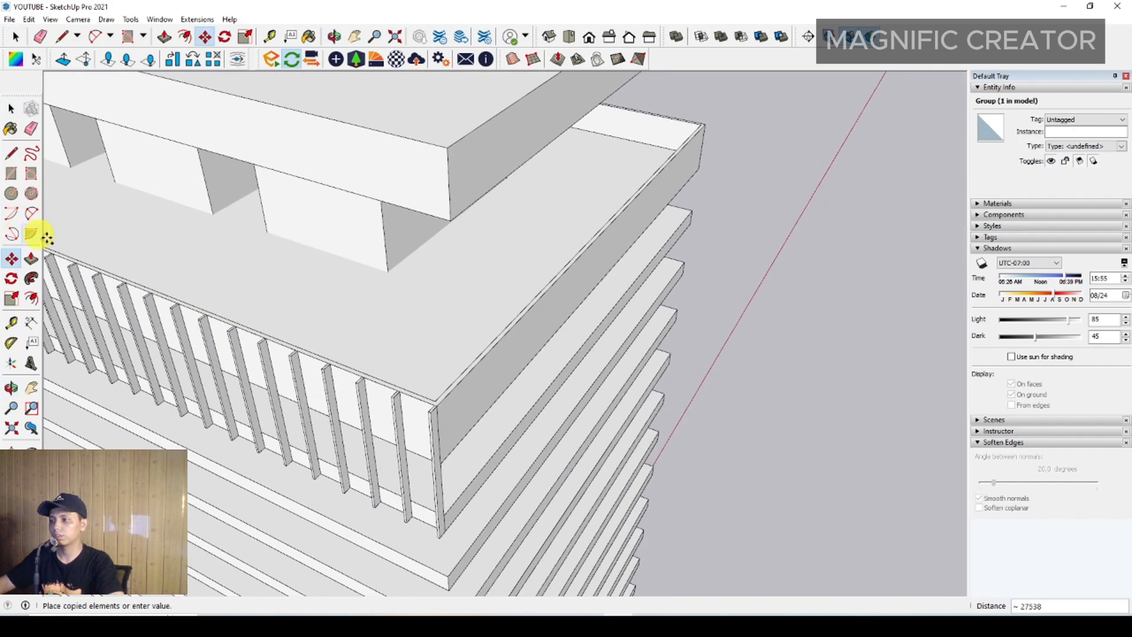
scroll(435, 385, up, 2)
scroll(448, 393, up, 2)
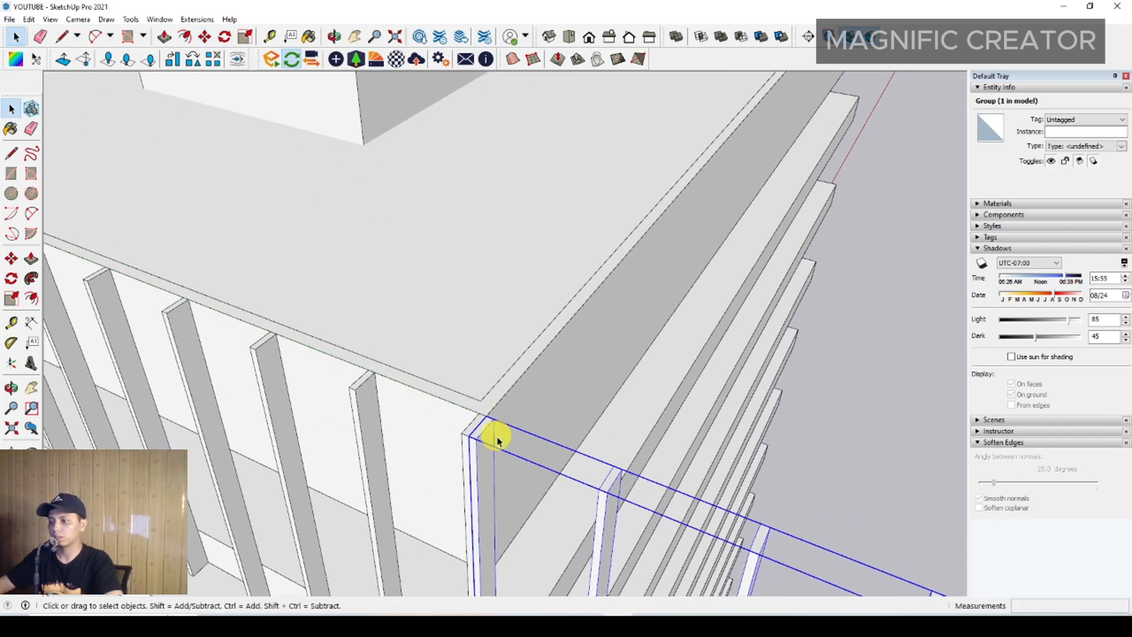
scroll(497, 439, up, 1)
Rotate the copied fin group about the parapet corner onto the adjacent short side.
middle_drag(496, 437, 478, 410)
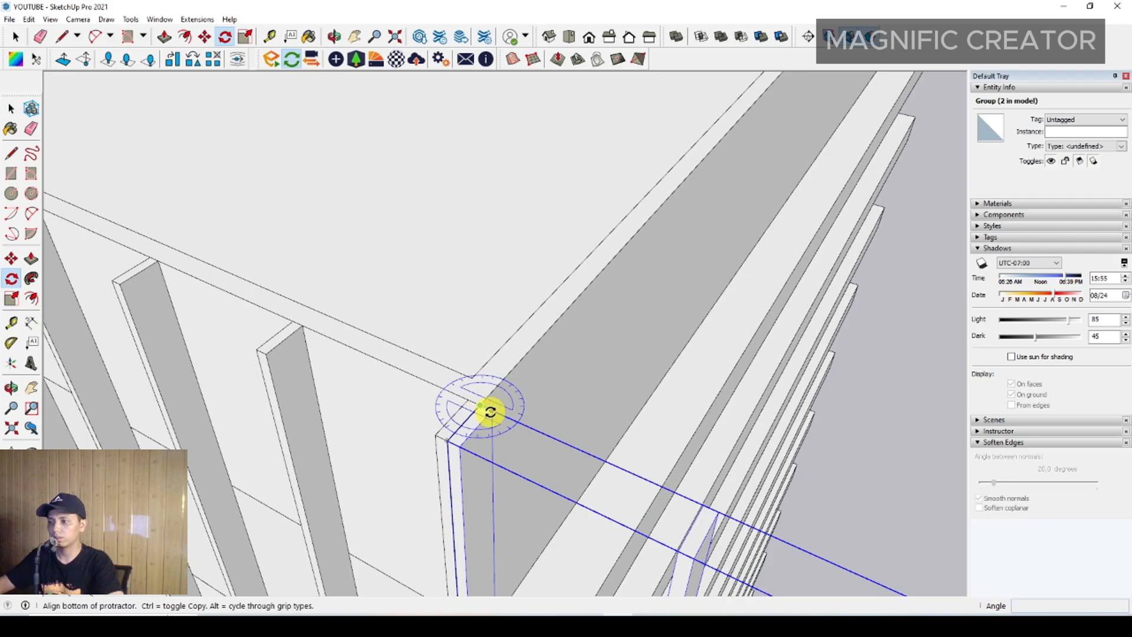
click(490, 411)
scroll(479, 403, down, 5)
middle_drag(529, 397, 445, 316)
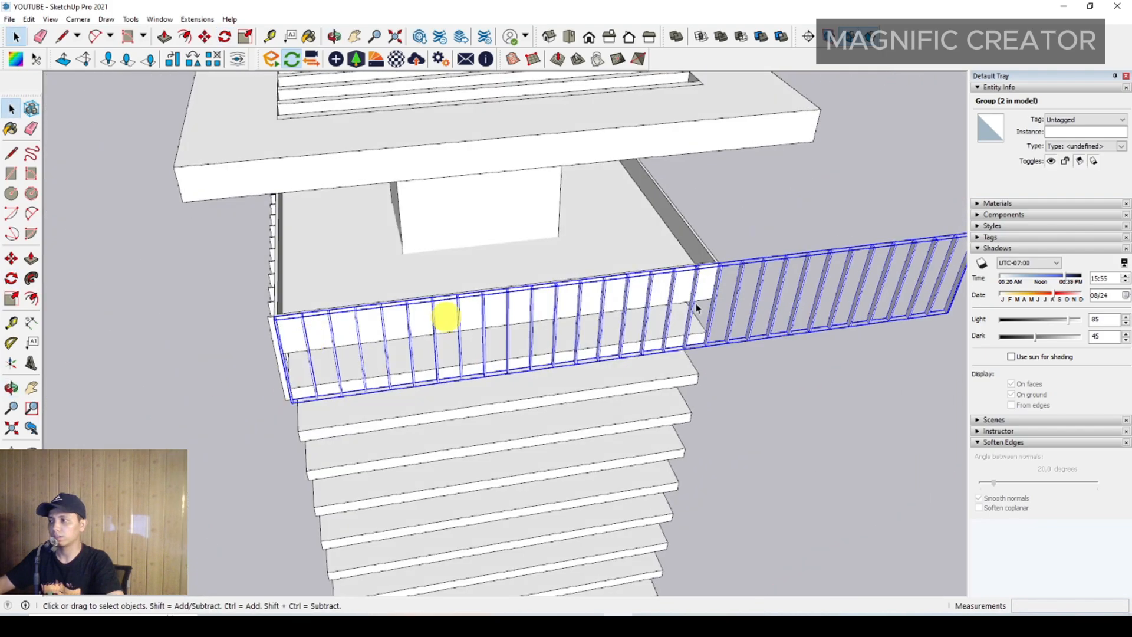
Inside the rotated group, delete the fins that extend past the end of the short parapet side.
scroll(698, 308, up, 3)
shift+middle_drag(534, 230, 505, 329)
double_click(505, 329)
scroll(504, 324, down, 2)
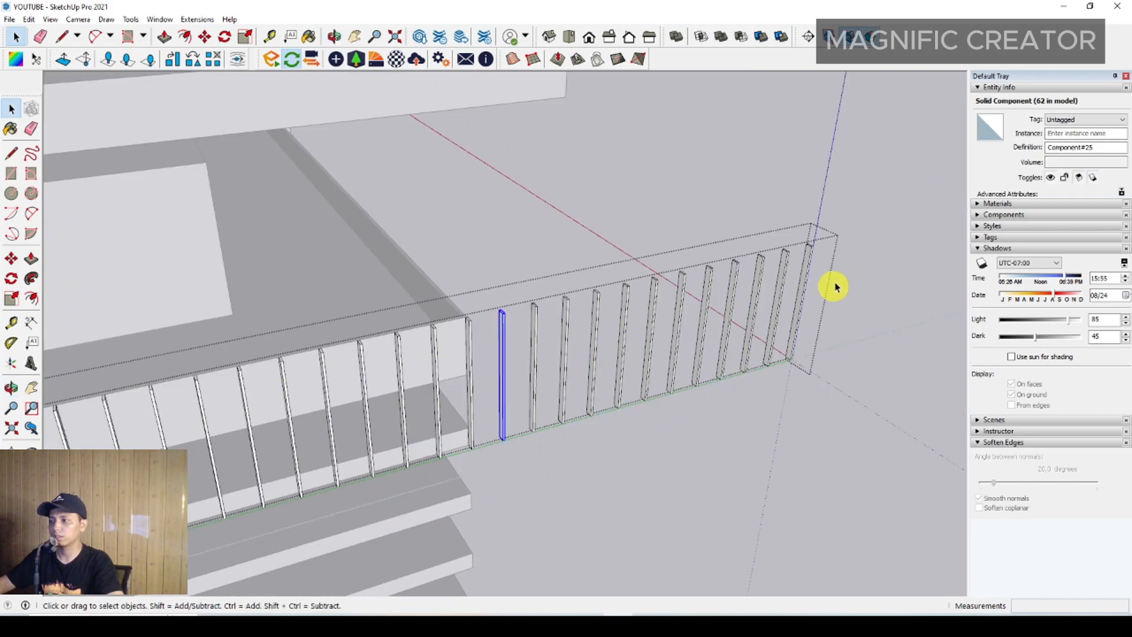
scroll(505, 398, up, 3)
Move the end fin of the short-side row flush with the parapet corner and close the group.
middle_drag(445, 351, 419, 405)
scroll(461, 376, up, 3)
scroll(463, 376, up, 2)
key(m)
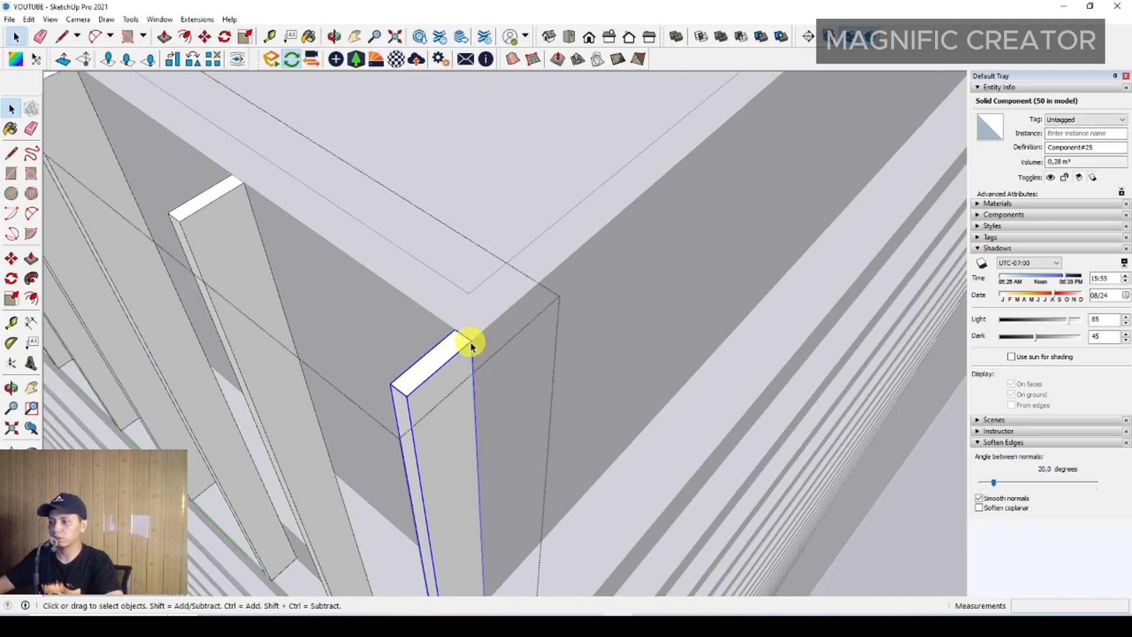
scroll(470, 345, down, 8)
middle_drag(427, 404, 543, 349)
scroll(543, 348, down, 1)
click(727, 311)
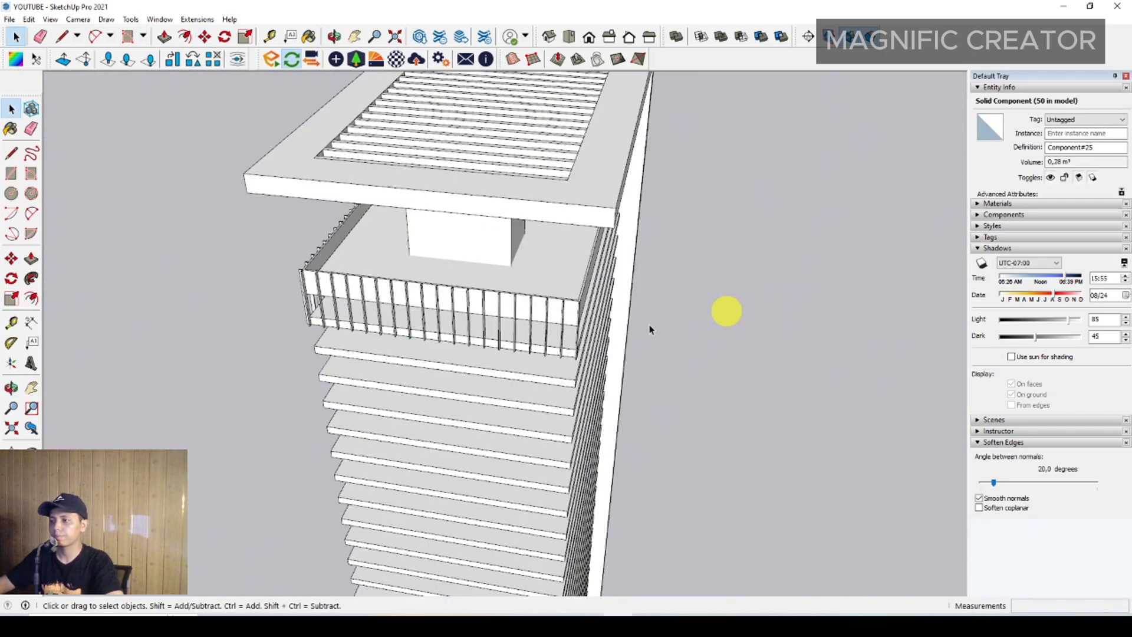
Copy the long-side fin group straight across the roof to beyond the tower's opposite long side.
middle_drag(650, 327, 839, 266)
scroll(561, 283, up, 2)
middle_drag(561, 283, 298, 341)
scroll(508, 343, up, 4)
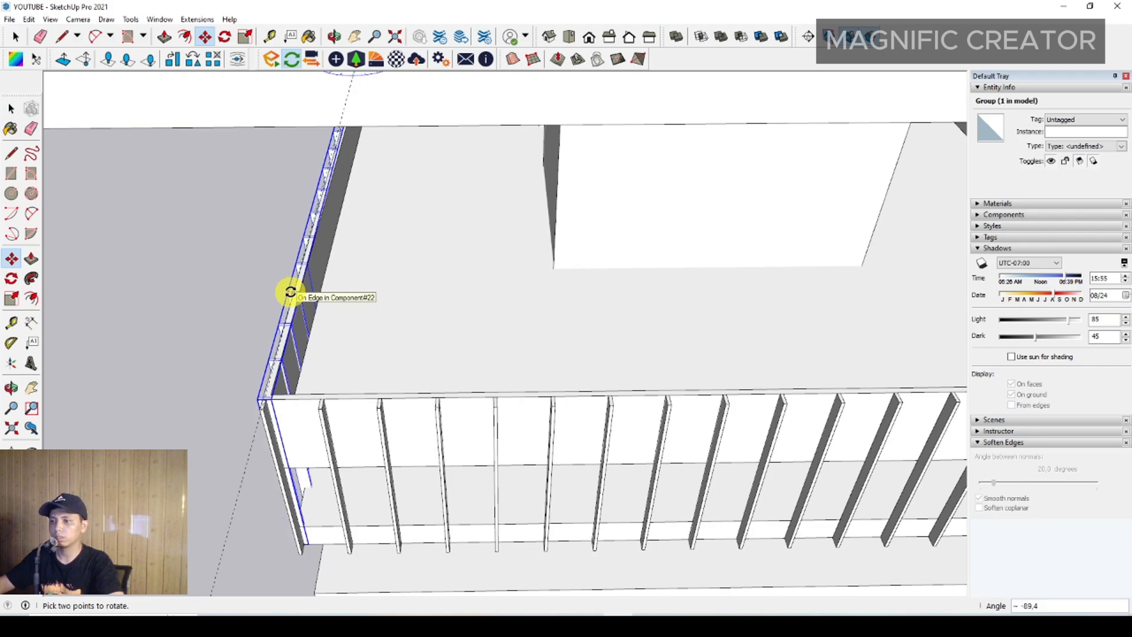
click(321, 298)
key(space)
scroll(286, 325, up, 2)
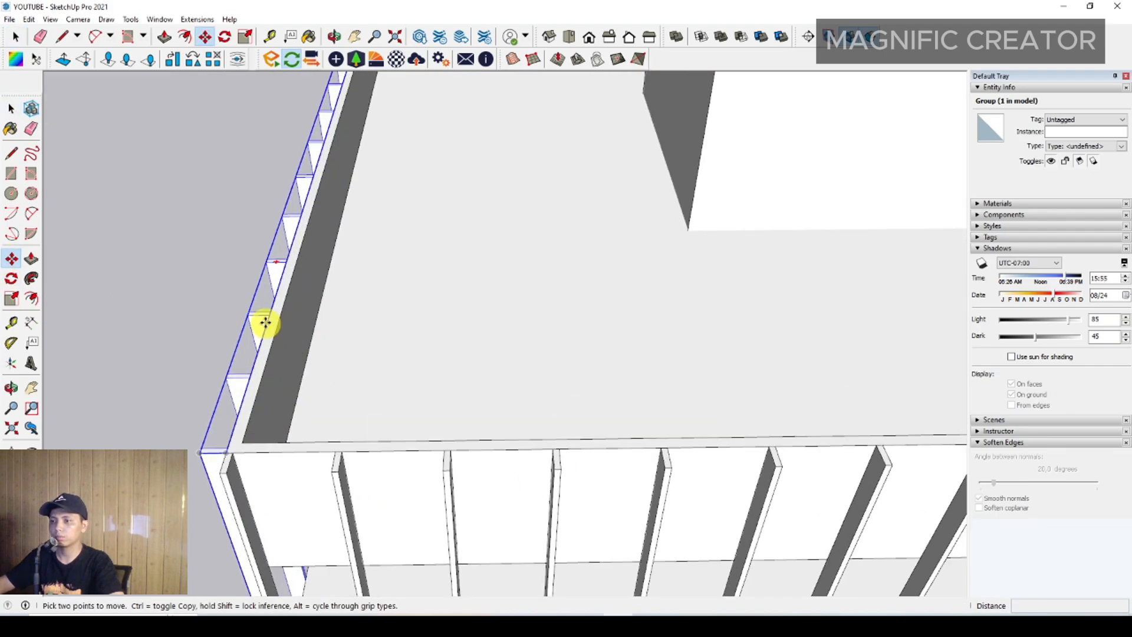
click(271, 316)
scroll(543, 325, down, 3)
shift+middle_drag(696, 321, 177, 291)
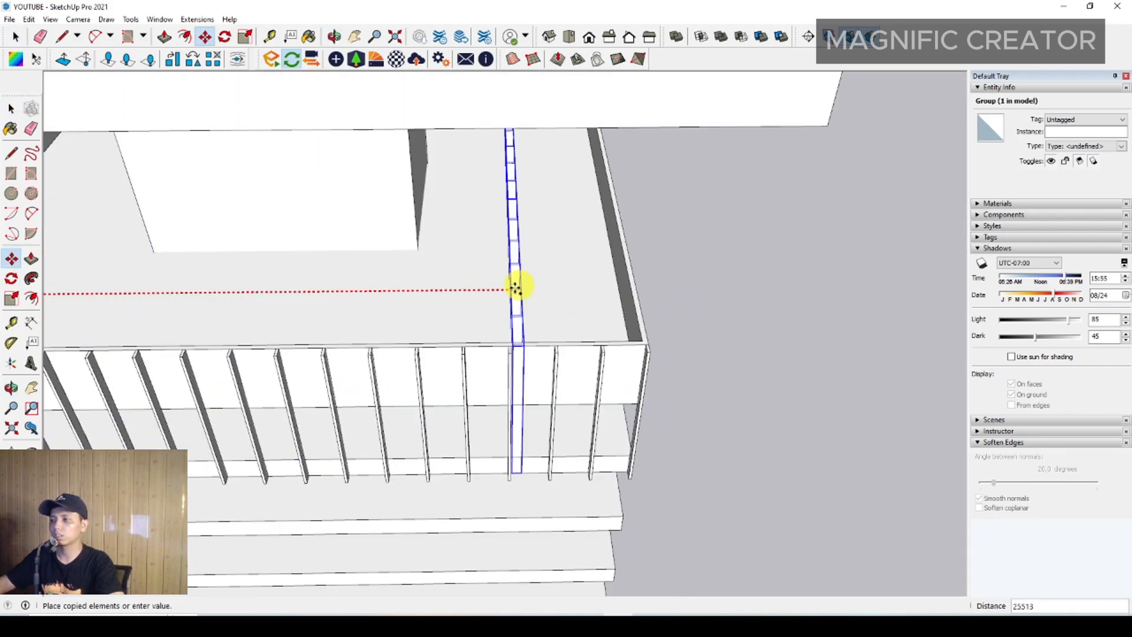
shift+middle_drag(516, 288, 268, 342)
click(507, 355)
key(space)
Flip the copied fin group and move it against the outer face of the opposite long parapet side.
right_click(506, 349)
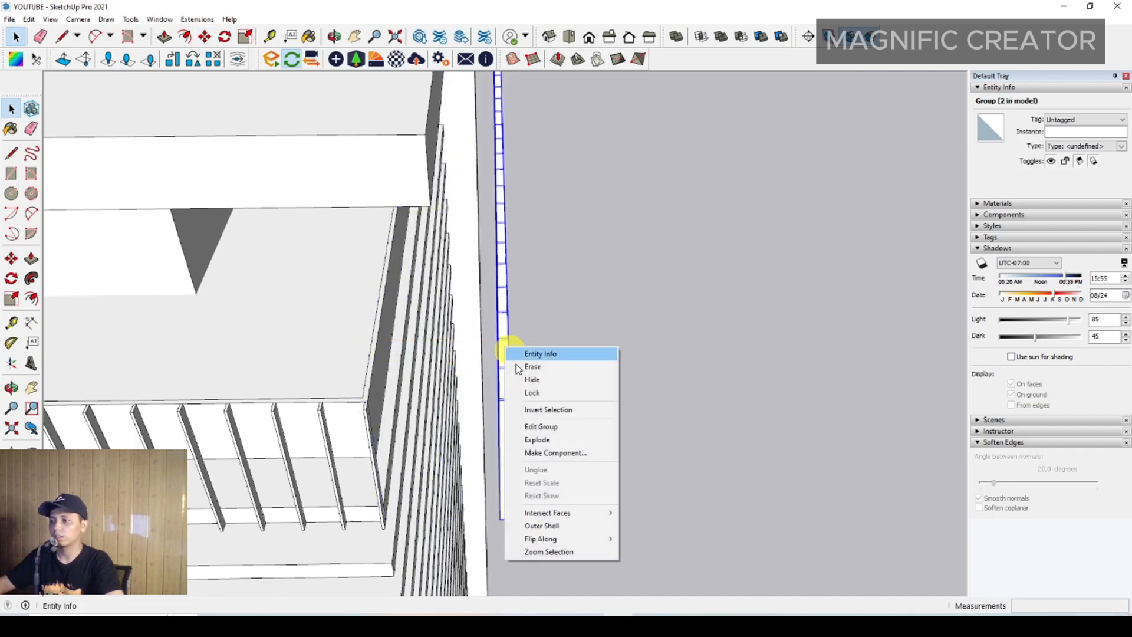
click(653, 539)
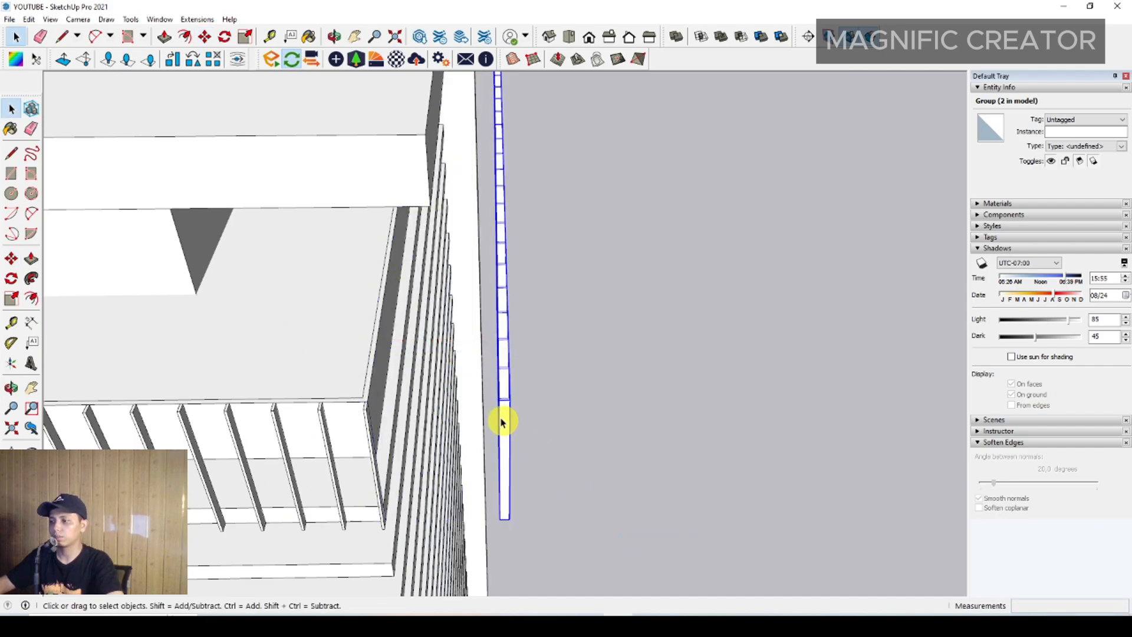
scroll(508, 407, up, 3)
middle_drag(507, 407, 471, 416)
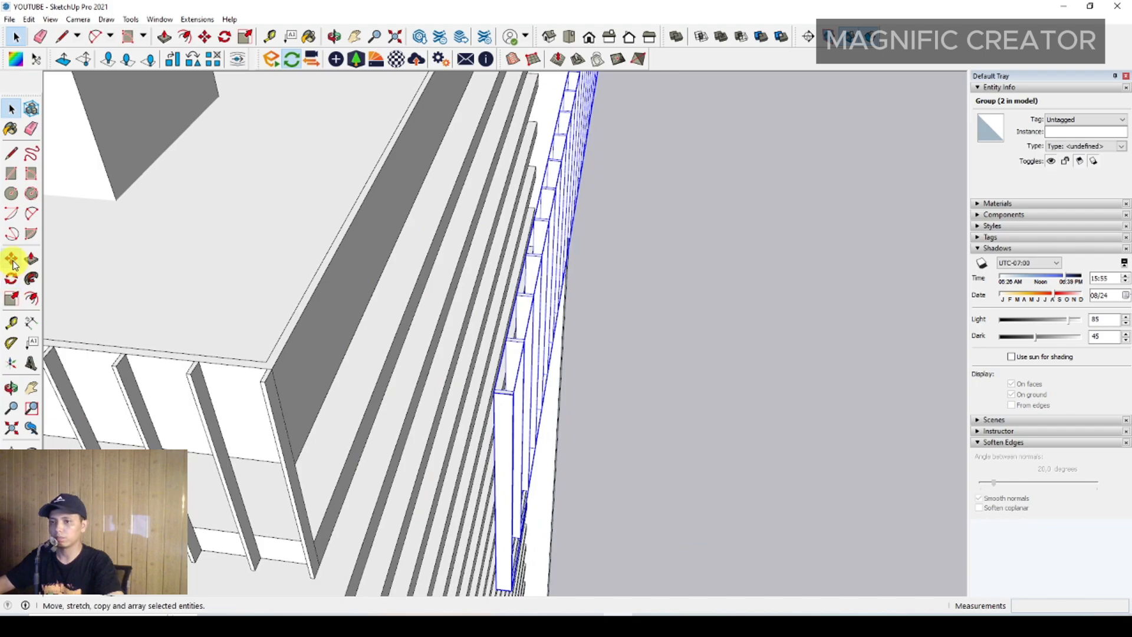
click(494, 394)
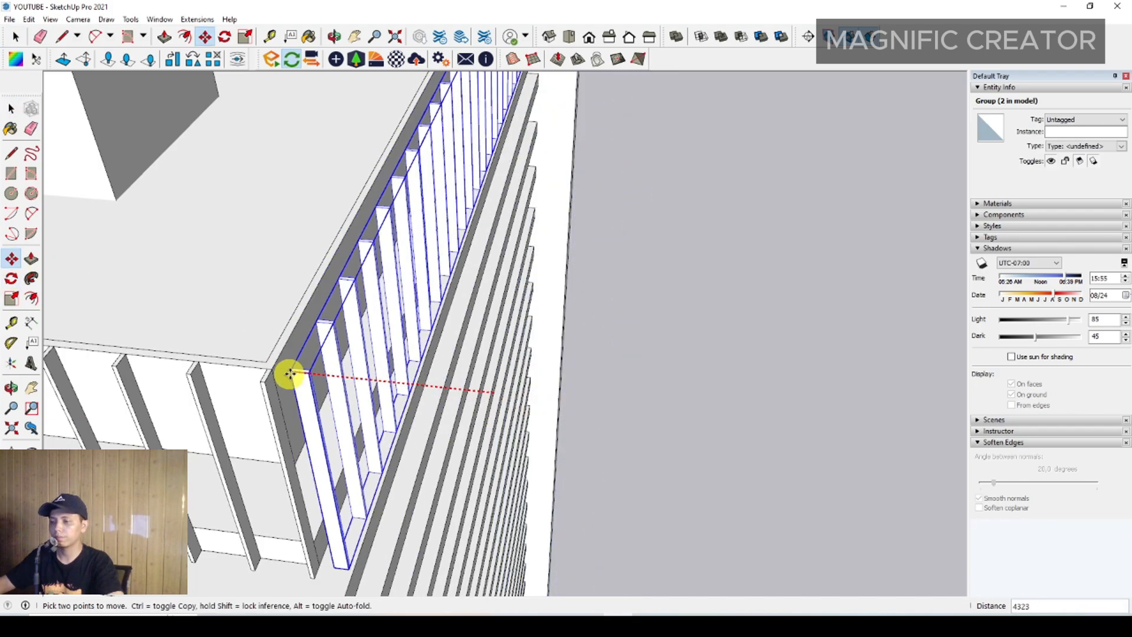
scroll(469, 373, down, 5)
middle_drag(468, 374, 541, 330)
scroll(474, 366, up, 5)
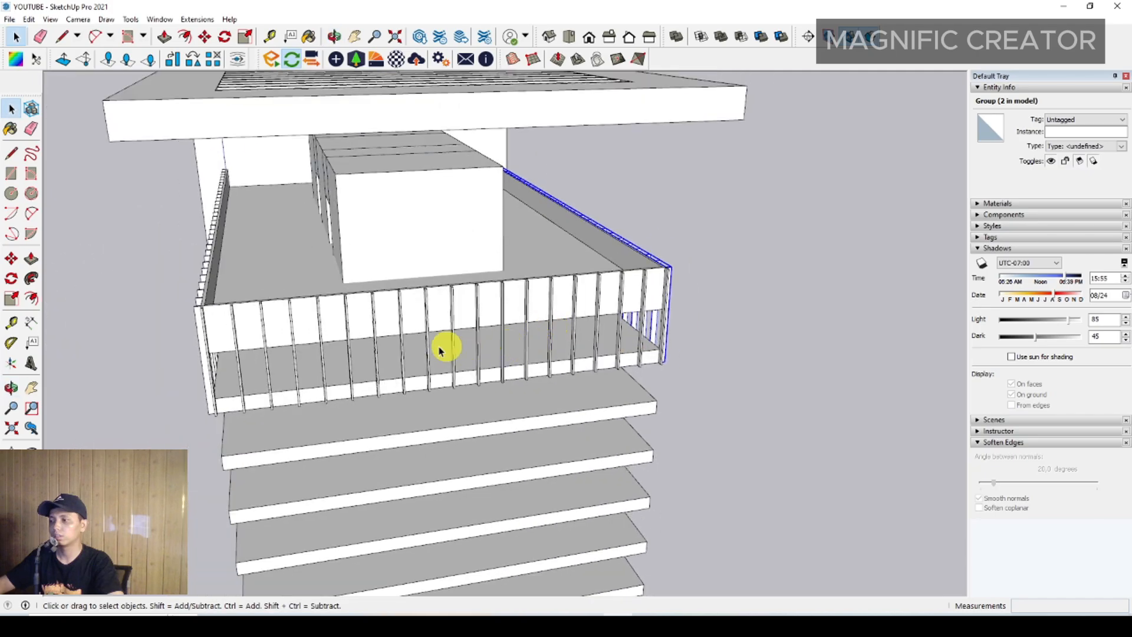
Push/Pull the fin component's bottom face down 208000 mm to the lowest floor slab.
middle_drag(440, 350, 349, 361)
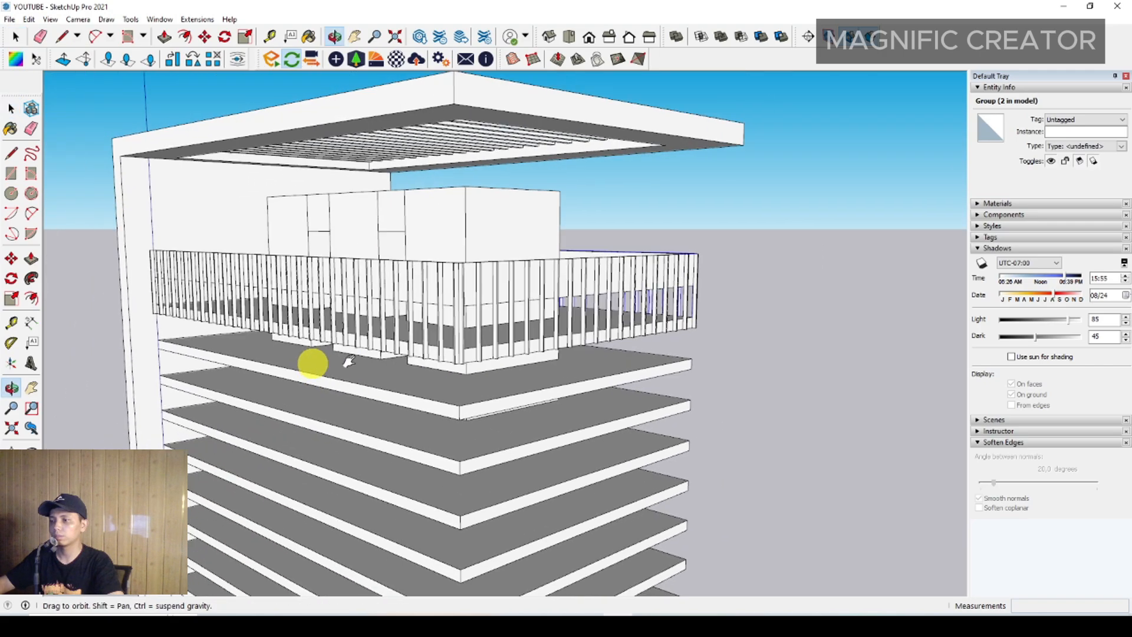
scroll(291, 298, up, 8)
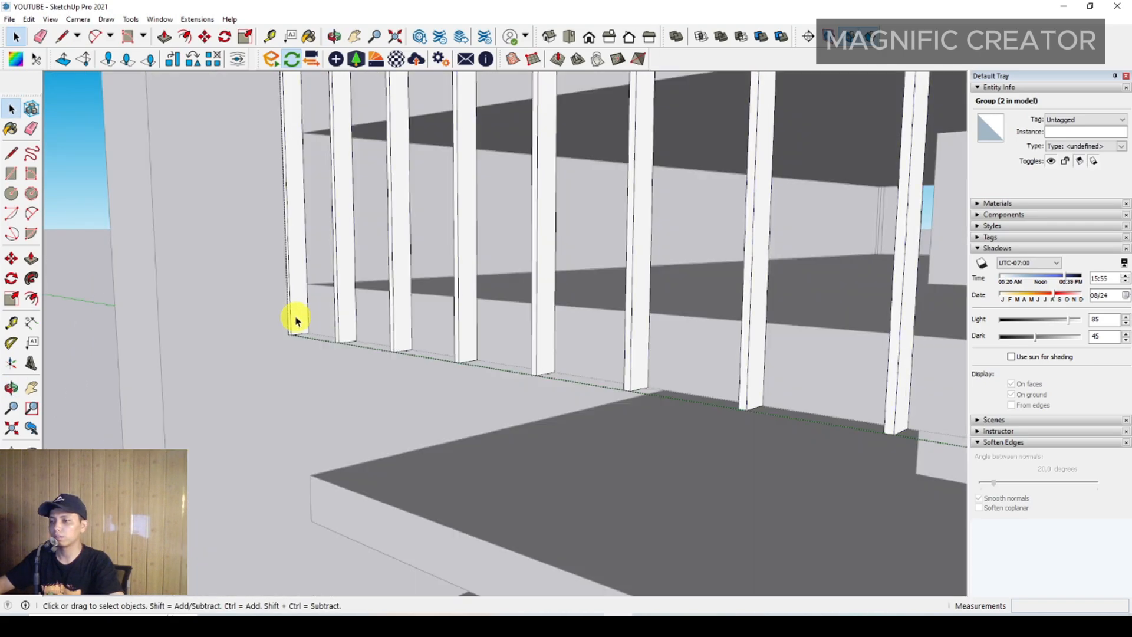
click(295, 320)
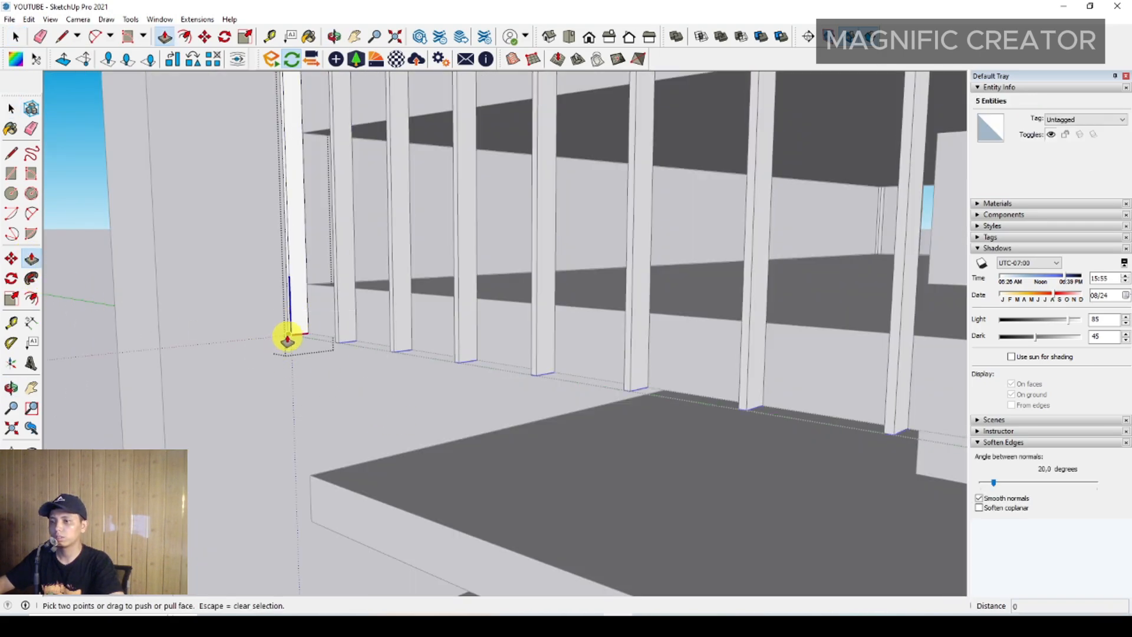
scroll(301, 365, down, 10)
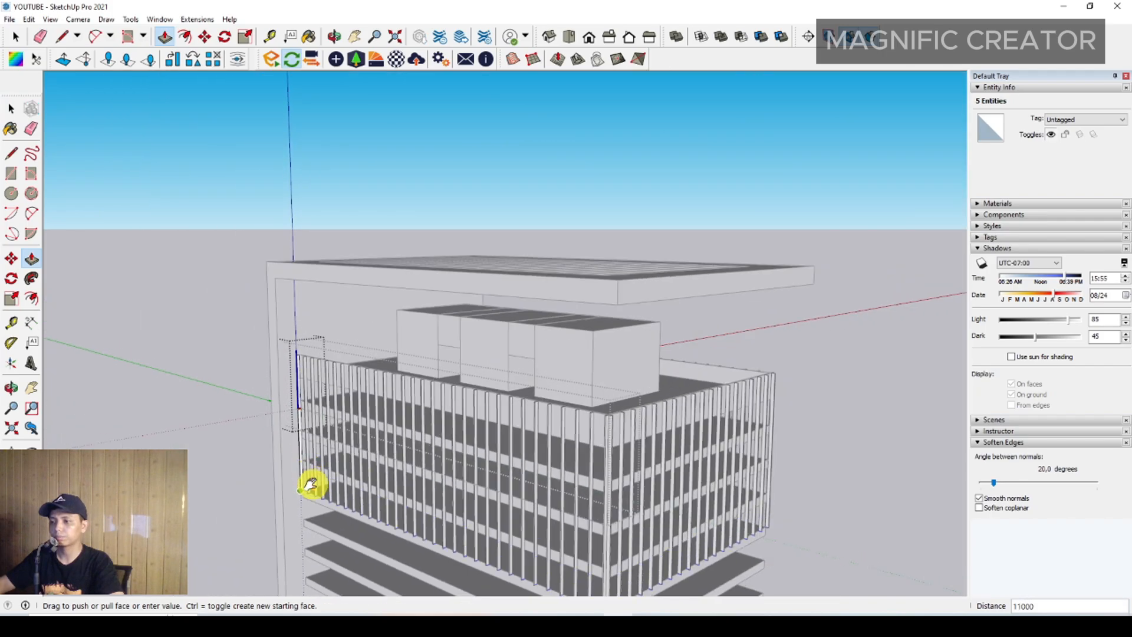
scroll(352, 443, down, 4)
shift+middle_drag(352, 466, 400, 147)
middle_drag(447, 453, 453, 272)
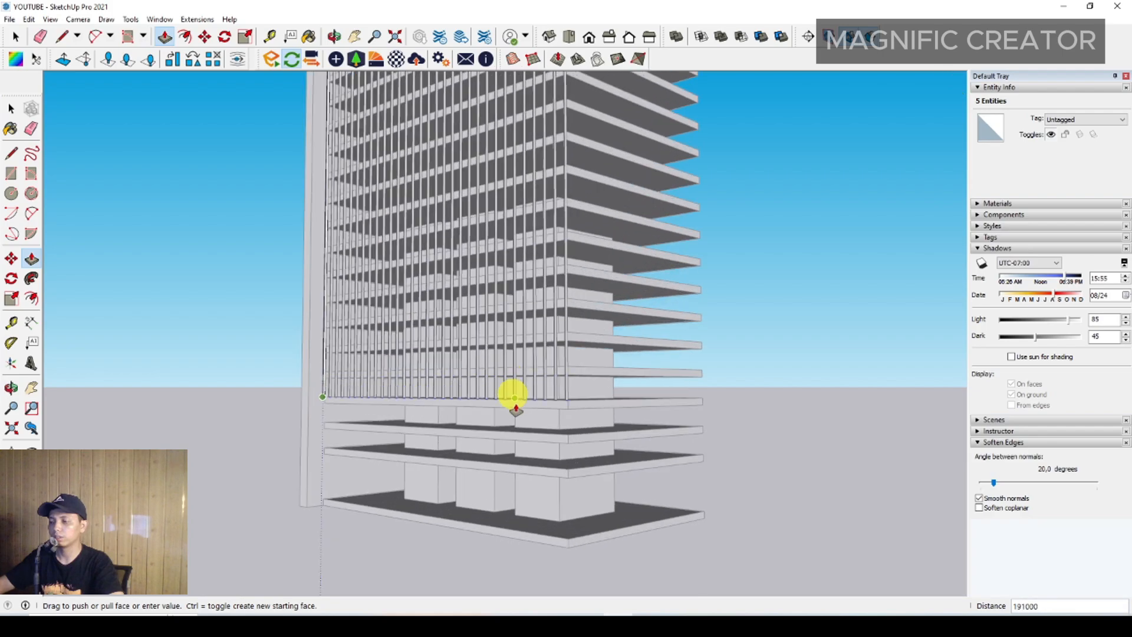
scroll(514, 396, up, 2)
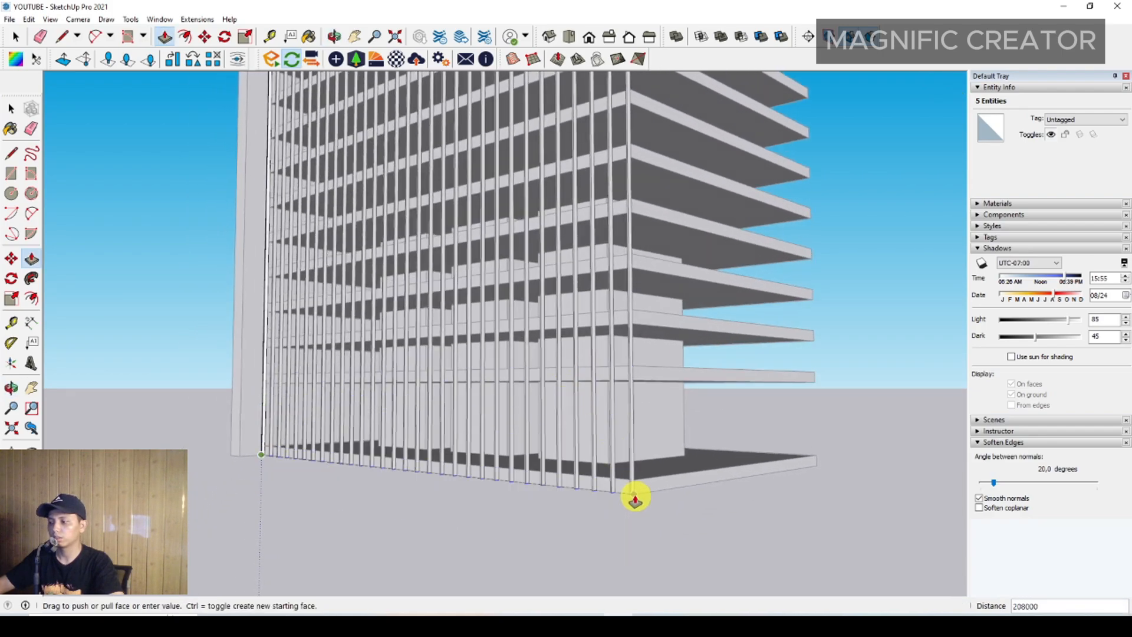
click(635, 496)
key(space)
scroll(508, 443, down, 4)
middle_drag(519, 412, 546, 432)
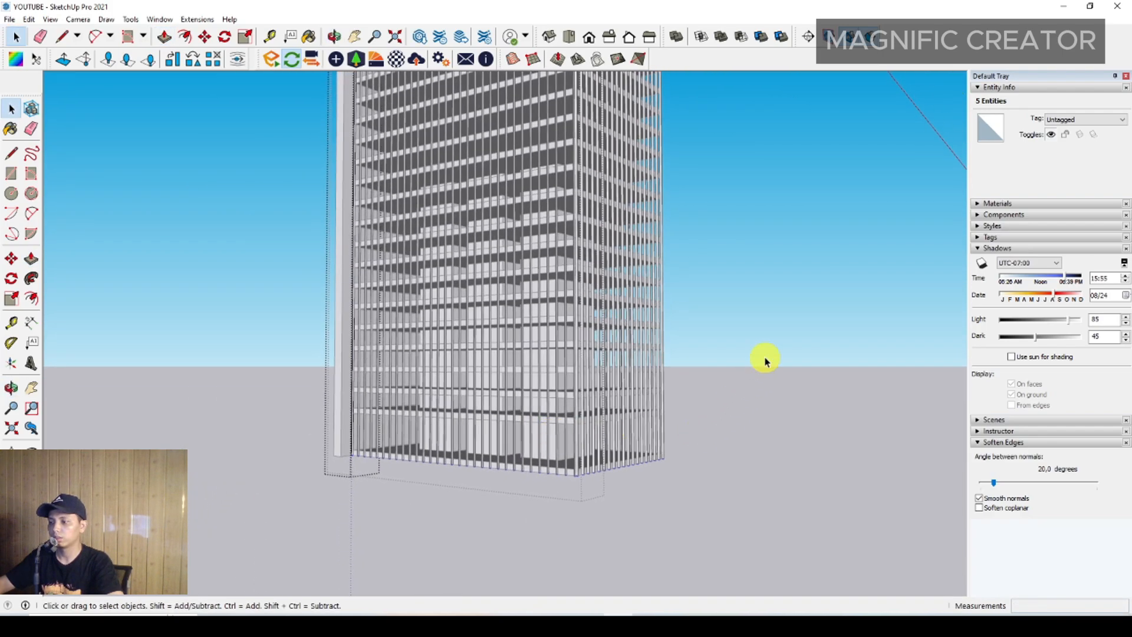
click(763, 357)
Open the long-side fin group and examine the fins' lower ends along the lowest floor slab.
scroll(448, 425, up, 6)
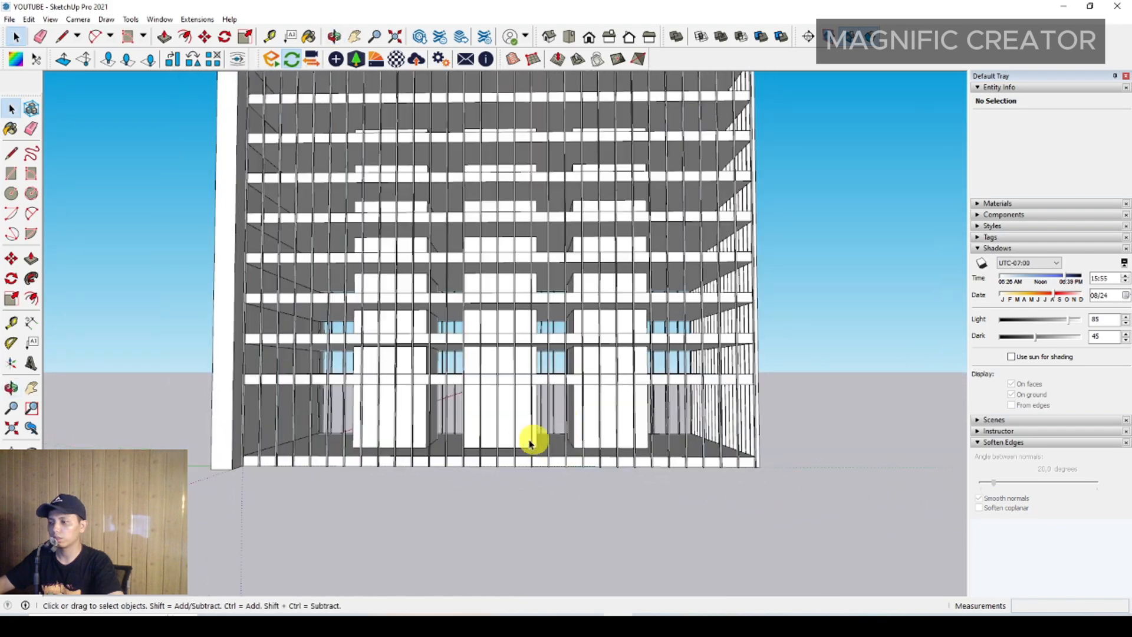
mouse_move(531, 444)
middle_down()
mouse_move(593, 434)
mouse_move(544, 446)
middle_up()
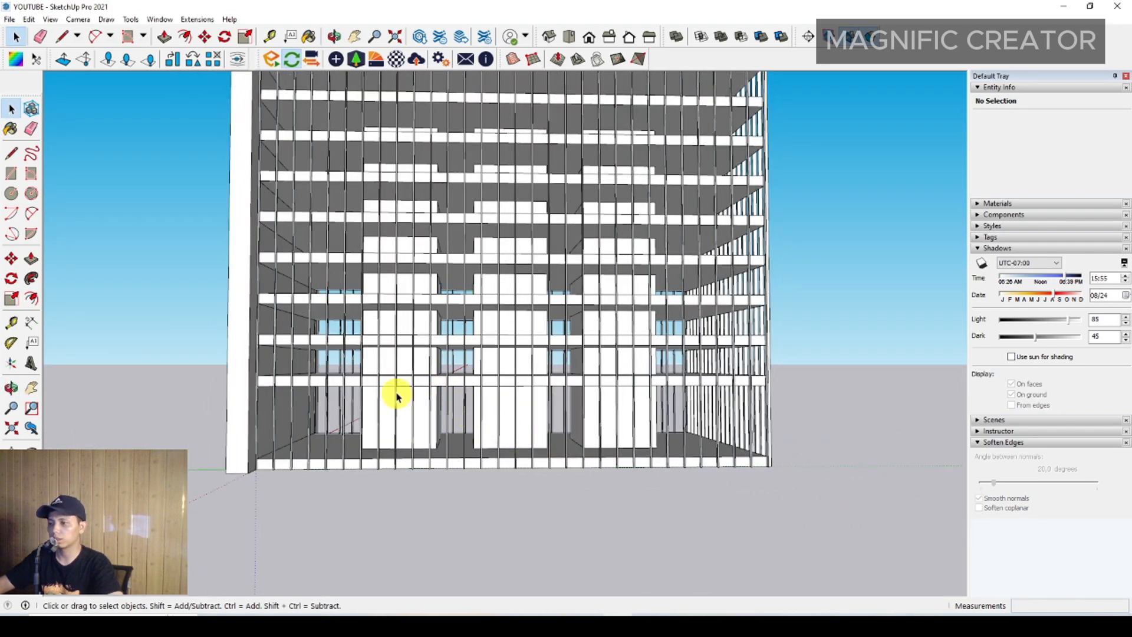
scroll(420, 446, up, 2)
mouse_move(425, 445)
middle_down()
mouse_move(397, 437)
mouse_move(425, 441)
mouse_move(407, 443)
middle_up()
scroll(413, 447, up, 5)
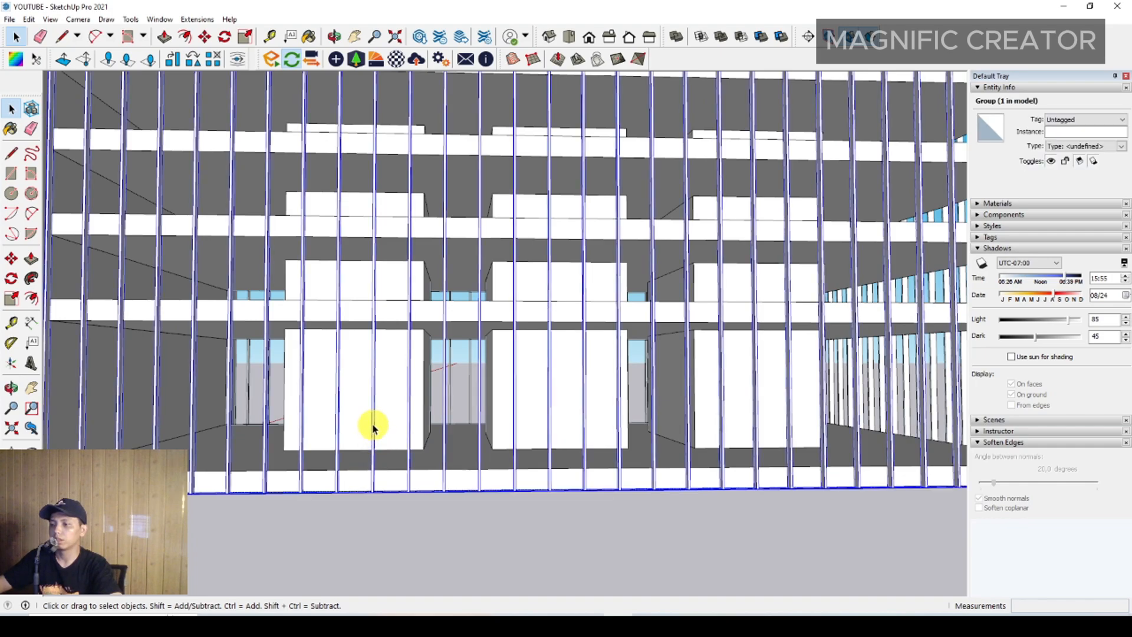
double_click(373, 427)
scroll(373, 427, down, 2)
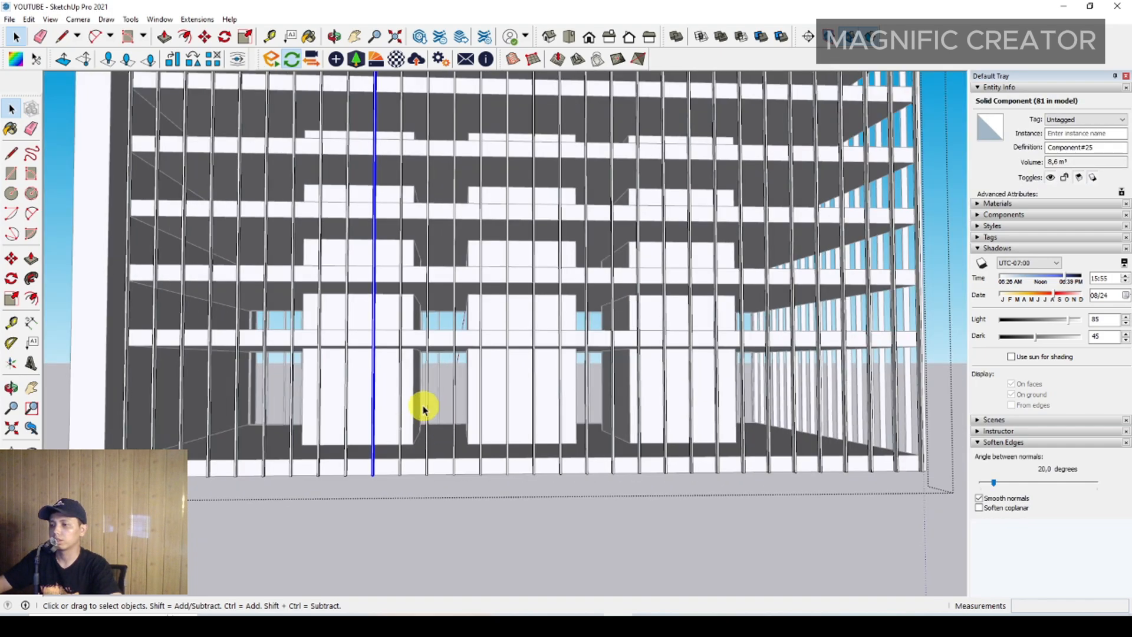
middle_drag(581, 425, 519, 500)
scroll(522, 425, down, 3)
scroll(502, 508, down, 3)
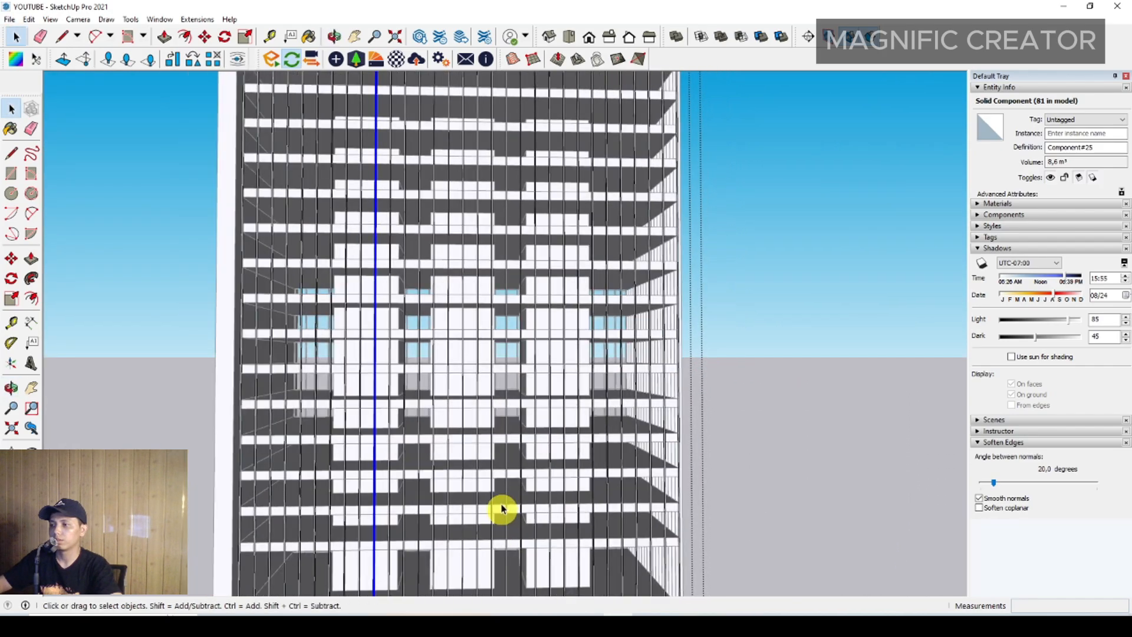
click(746, 306)
Draw a line along the long-side fins' outer top corners, from the end fin beside the side wall to the far tower corner.
scroll(563, 369, down, 4)
middle_drag(533, 405, 371, 523)
scroll(476, 293, up, 5)
middle_drag(508, 213, 525, 280)
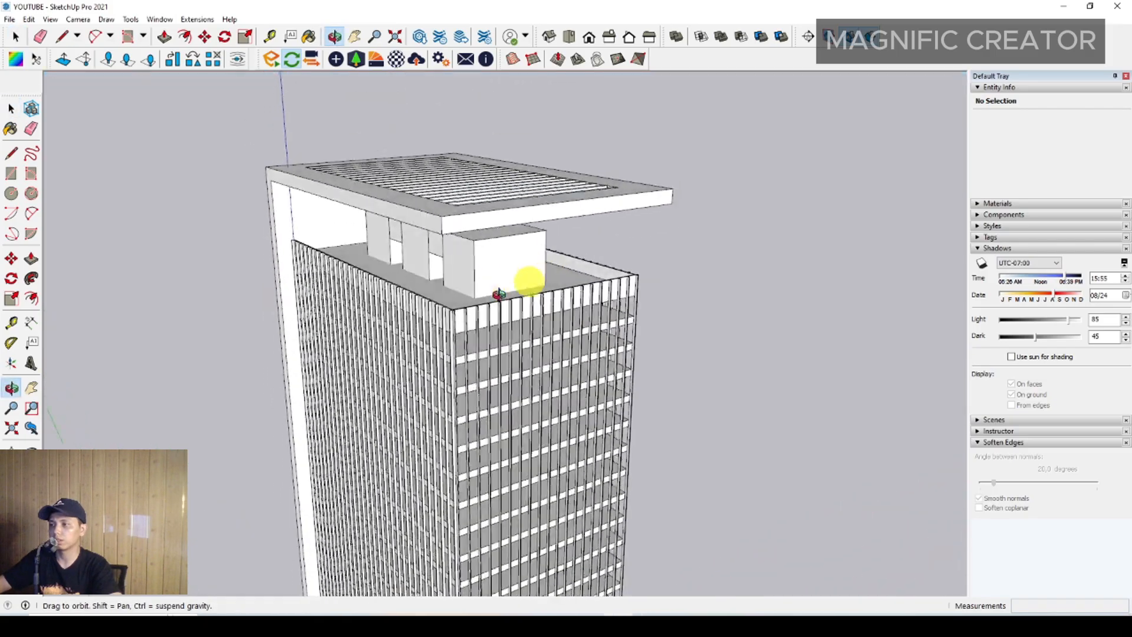
scroll(556, 346, up, 3)
scroll(246, 319, up, 3)
scroll(401, 330, up, 2)
middle_drag(401, 331, 554, 348)
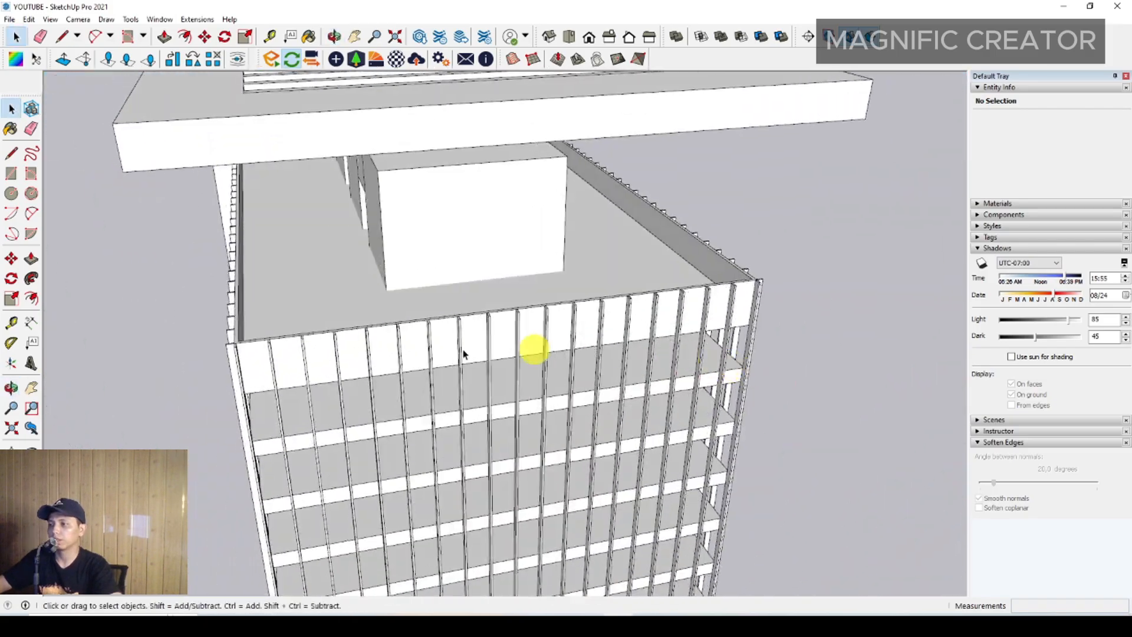
middle_drag(255, 360, 501, 369)
scroll(365, 396, up, 1)
shift+middle_drag(392, 390, 666, 367)
scroll(343, 418, up, 3)
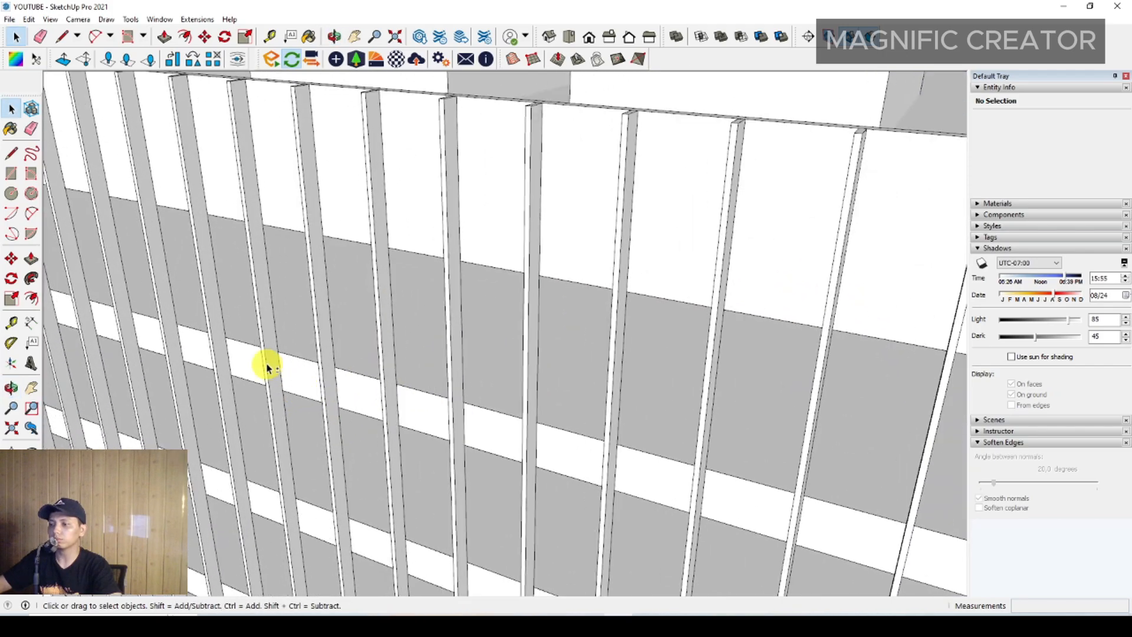
shift+middle_drag(267, 366, 566, 448)
shift+middle_drag(247, 360, 648, 460)
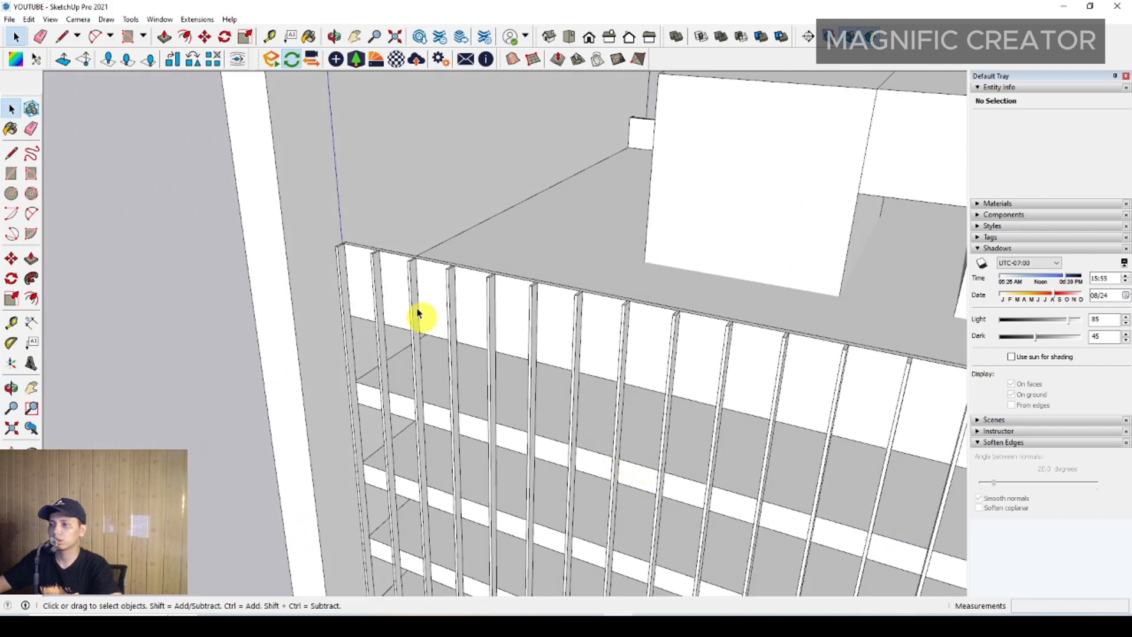
scroll(366, 268, up, 5)
middle_drag(333, 255, 75, 194)
scroll(298, 241, up, 3)
click(12, 154)
scroll(263, 243, up, 2)
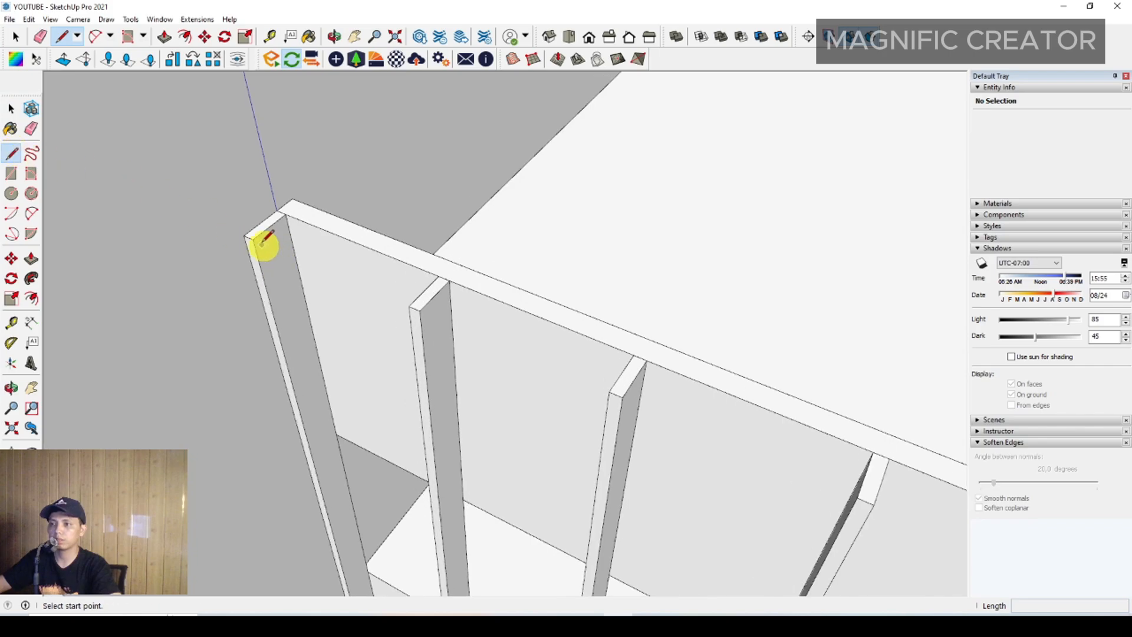
scroll(247, 233, up, 2)
click(247, 233)
scroll(259, 238, down, 5)
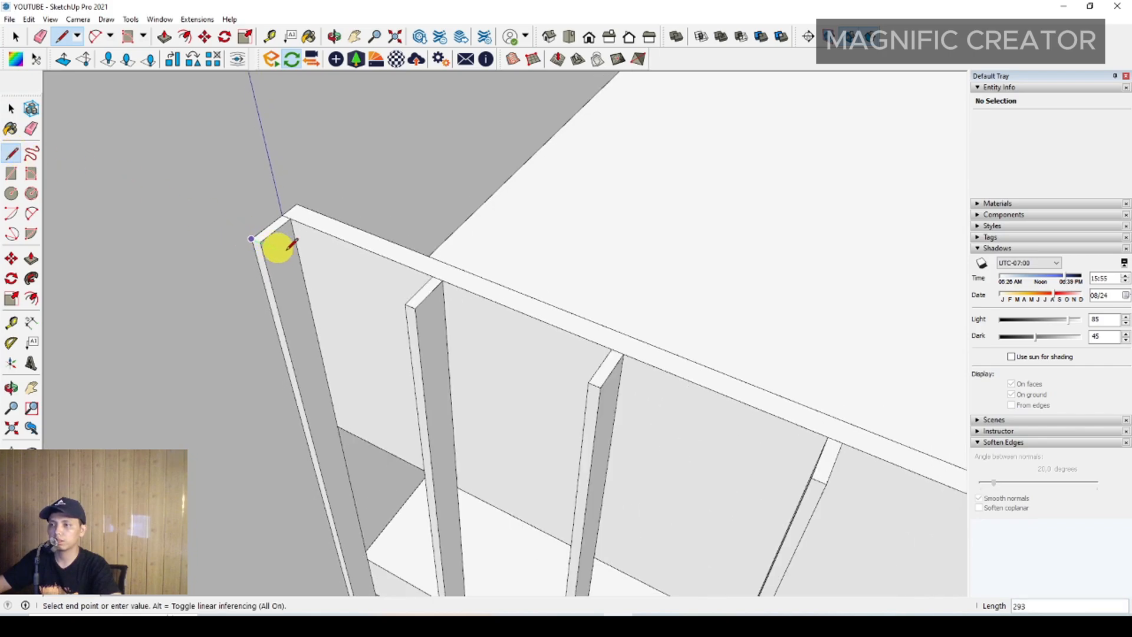
scroll(505, 372, down, 4)
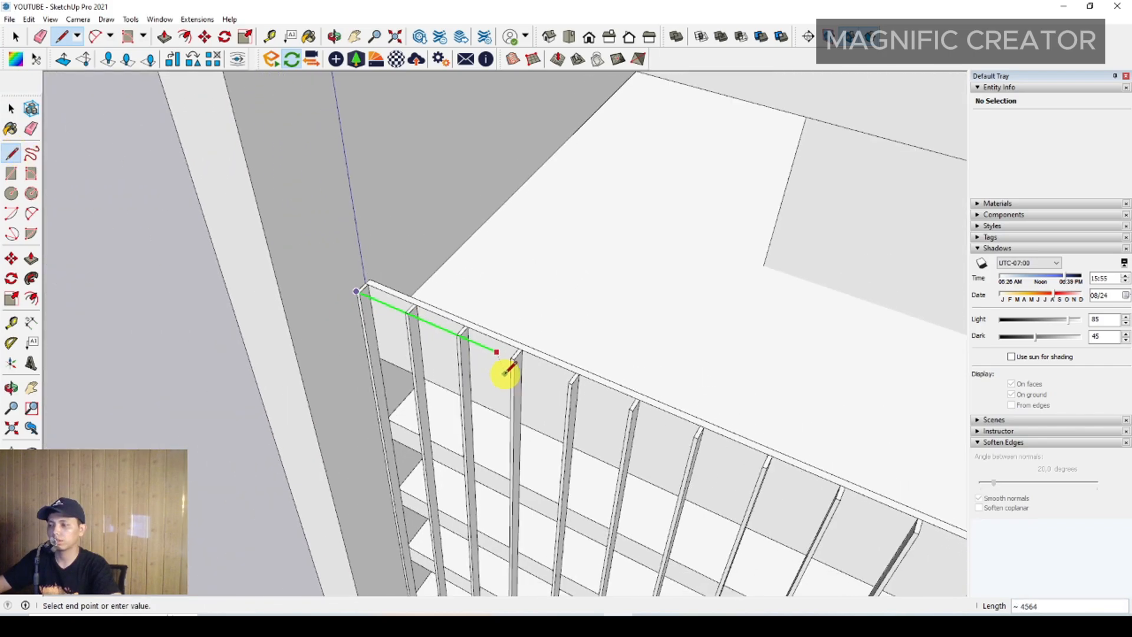
shift+middle_drag(600, 430, 320, 296)
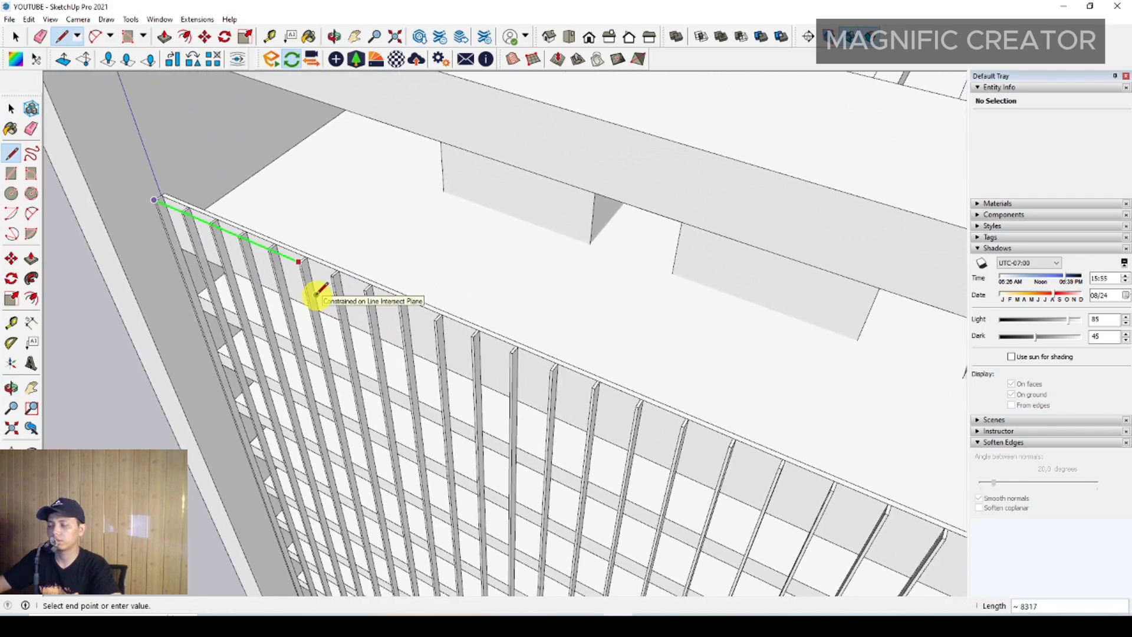
scroll(273, 253, down, 5)
scroll(425, 339, up, 6)
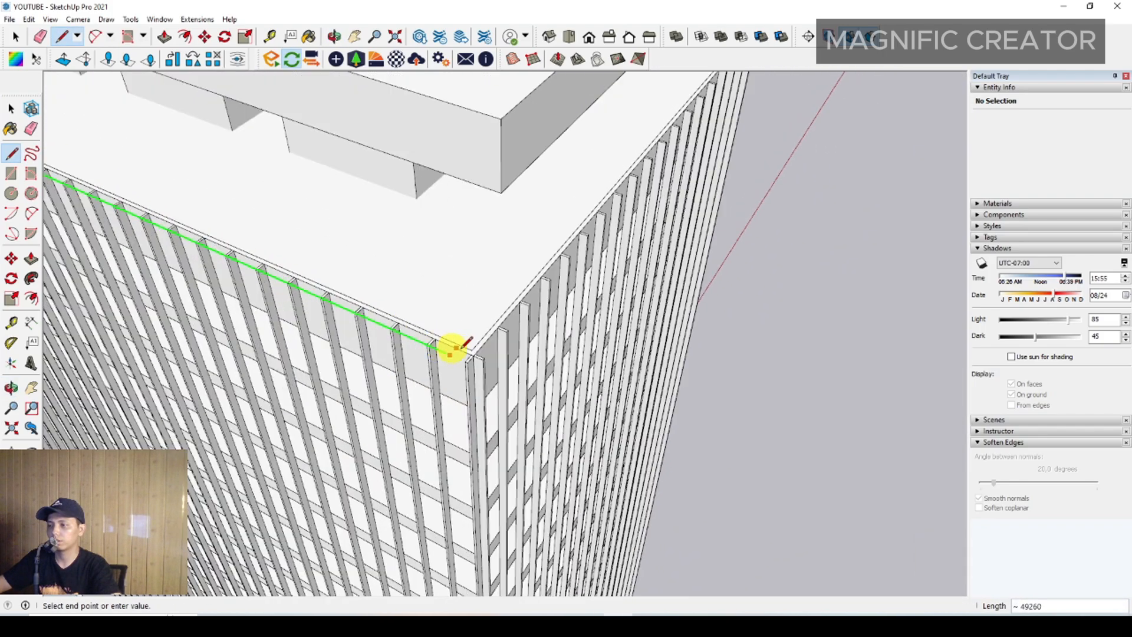
scroll(454, 348, up, 4)
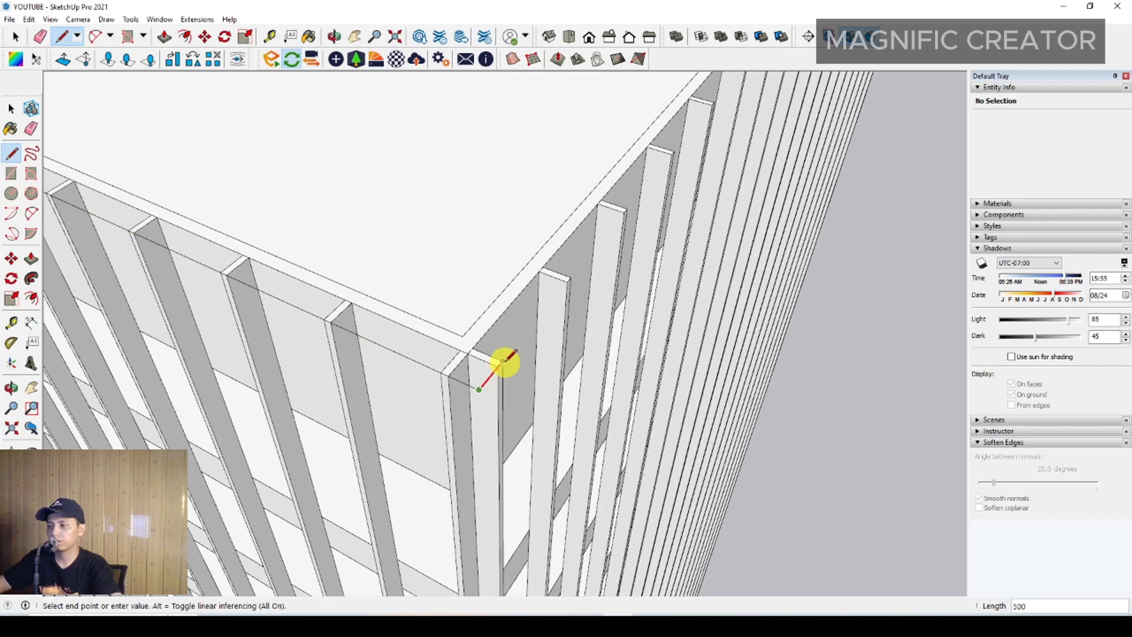
Continue the outline along the outer tops of the short-side fins to the next tower corner.
scroll(526, 311, down, 5)
middle_drag(549, 295, 404, 328)
shift+middle_drag(542, 266, 313, 384)
scroll(605, 378, up, 6)
middle_drag(652, 333, 561, 341)
key(Right)
scroll(620, 348, up, 1)
click(621, 363)
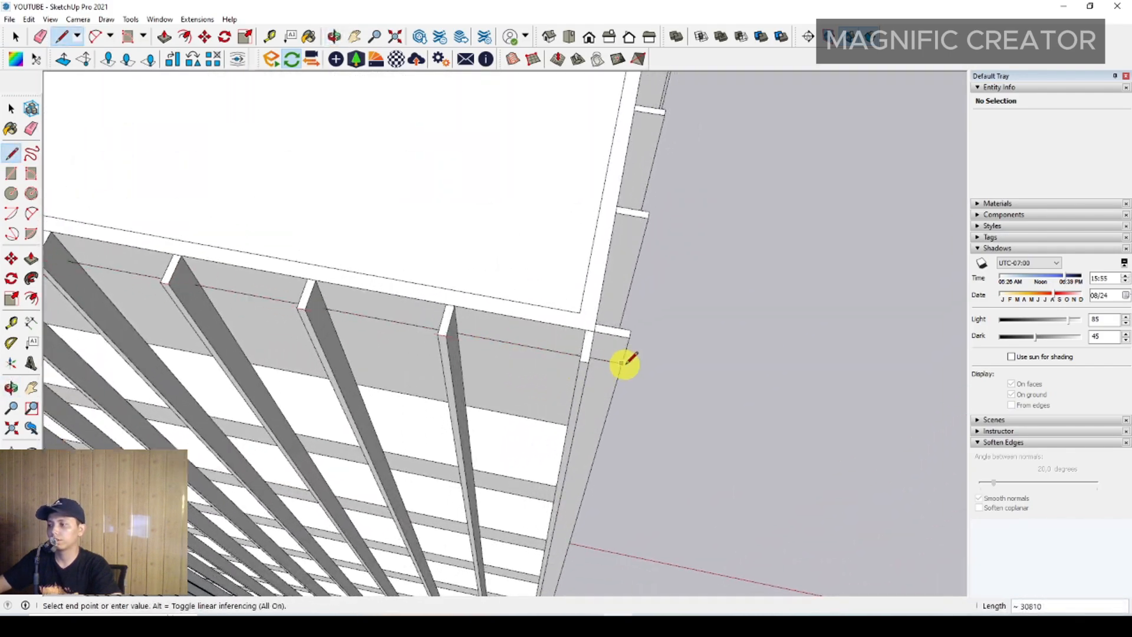
Extend the outline along the opposite long side's fin tops to the last fin beside the side wall and finish the line.
scroll(519, 436, down, 4)
middle_drag(519, 436, 360, 360)
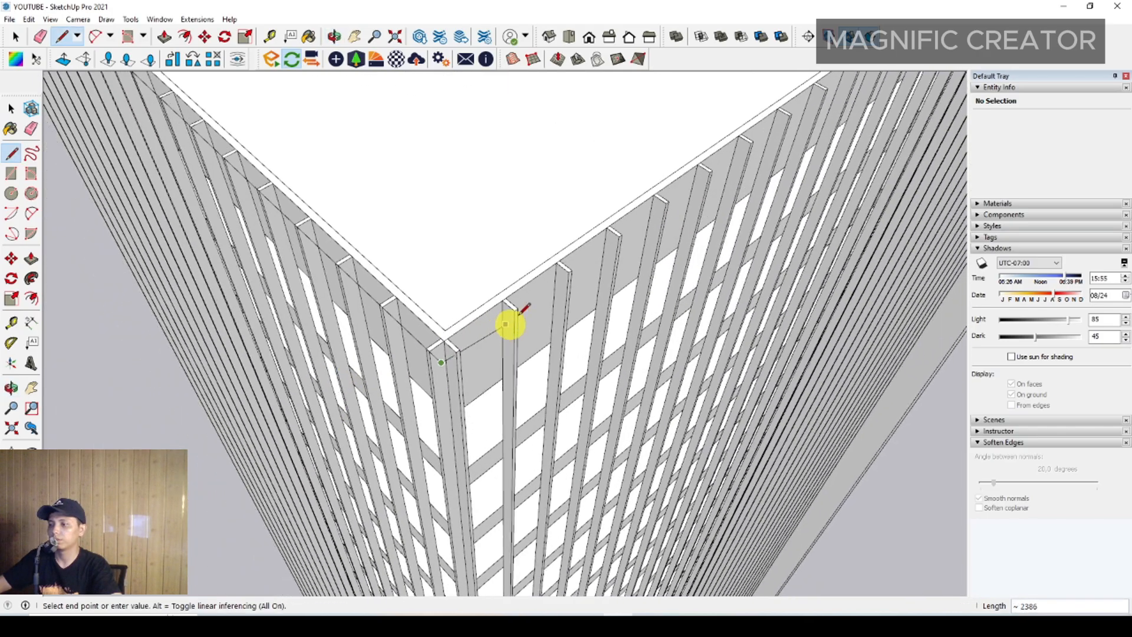
shift+middle_drag(510, 326, 442, 406)
scroll(517, 338, down, 3)
shift+middle_drag(516, 338, 194, 514)
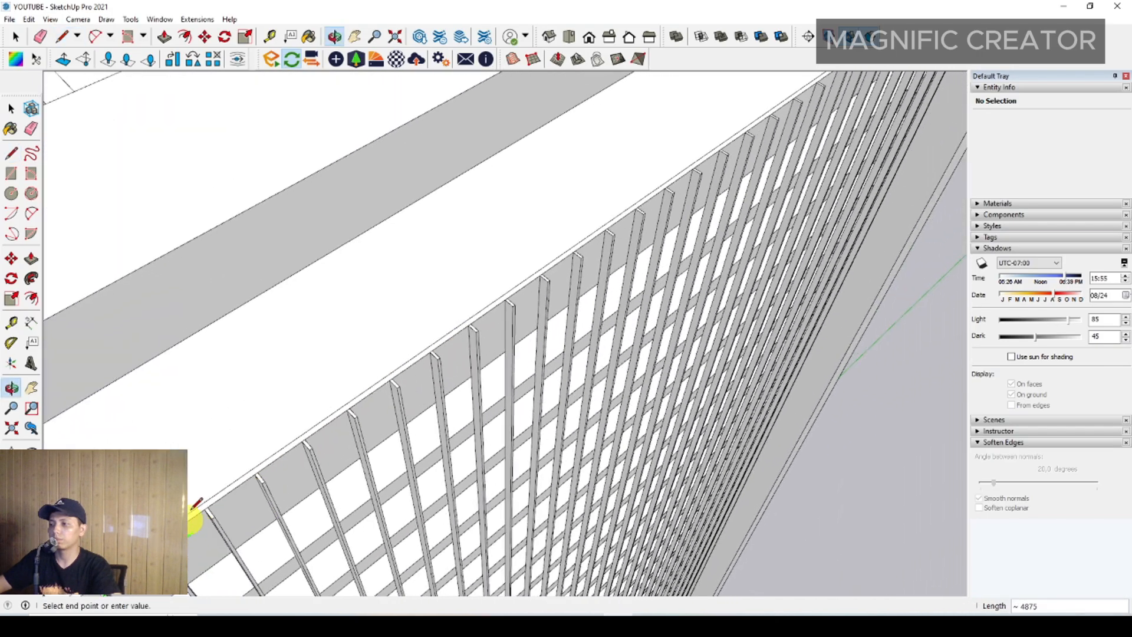
shift+middle_drag(666, 230, 412, 420)
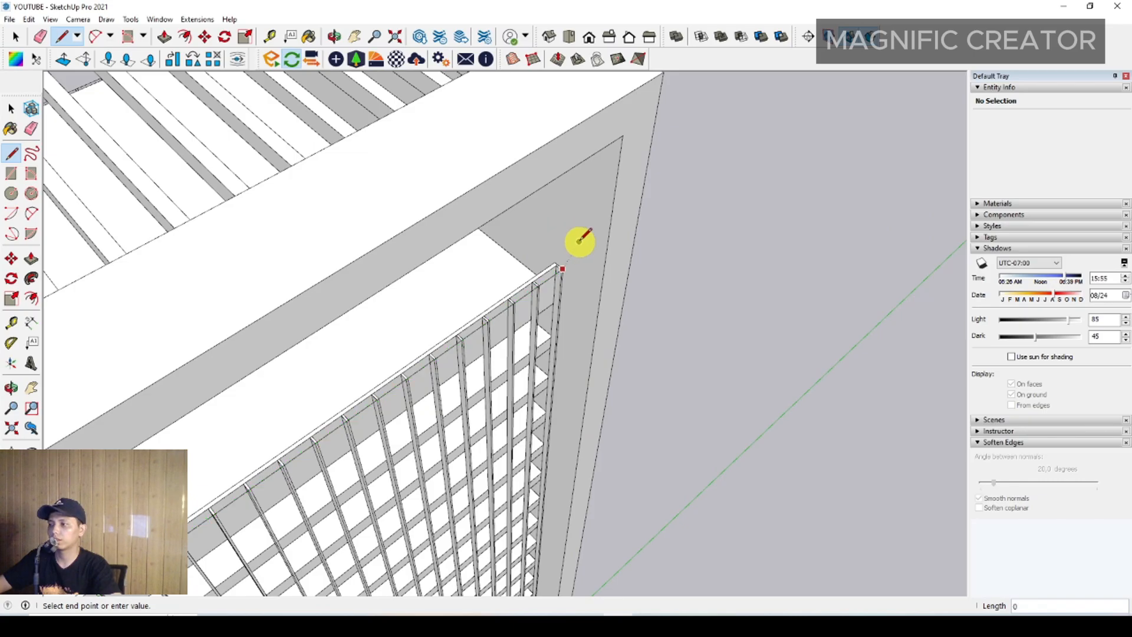
key(space)
Offset the three outline edges inward by 70 mm.
scroll(516, 321, down, 3)
middle_drag(490, 311, 569, 212)
middle_drag(299, 369, 594, 255)
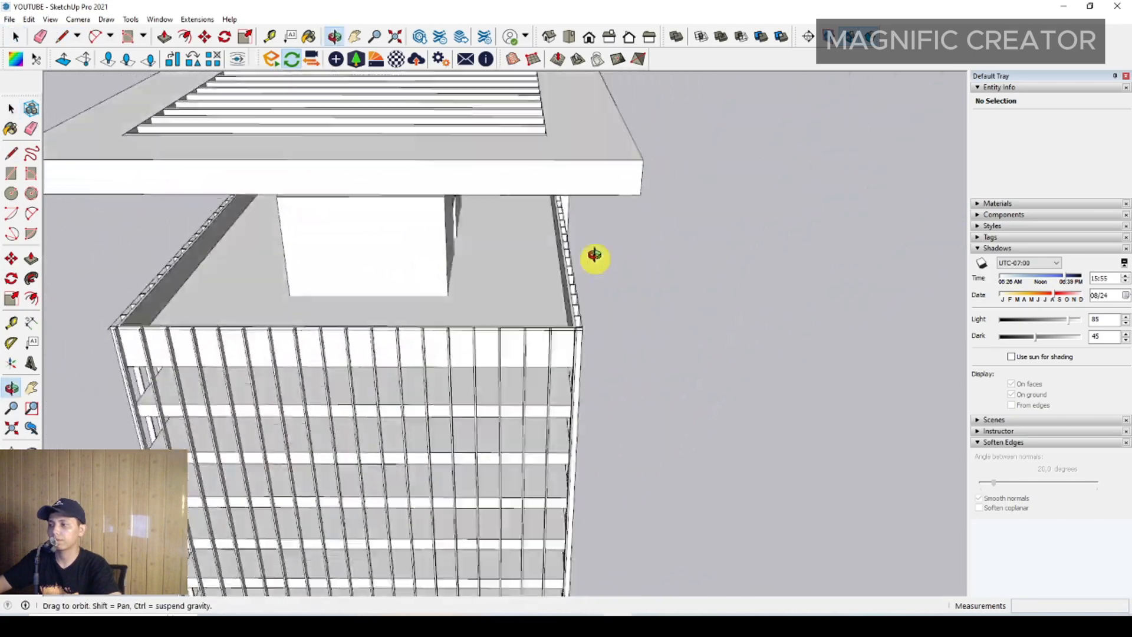
scroll(283, 326, up, 1)
middle_drag(283, 326, 531, 313)
middle_drag(248, 322, 621, 371)
scroll(261, 142, up, 3)
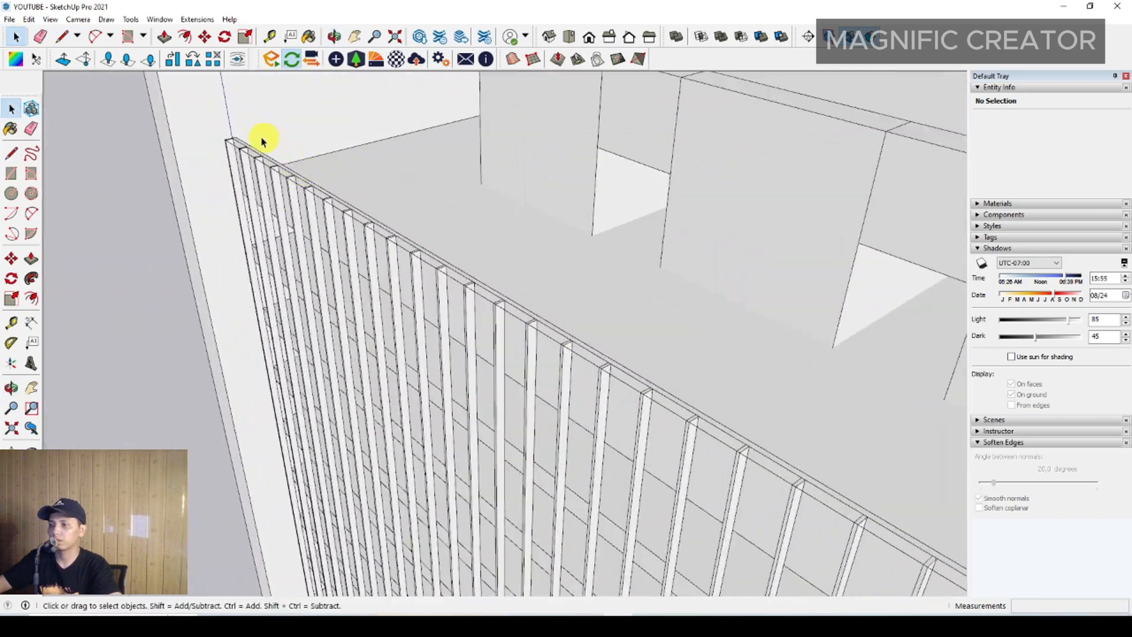
scroll(209, 152, up, 5)
middle_drag(248, 177, 341, 295)
scroll(341, 297, up, 1)
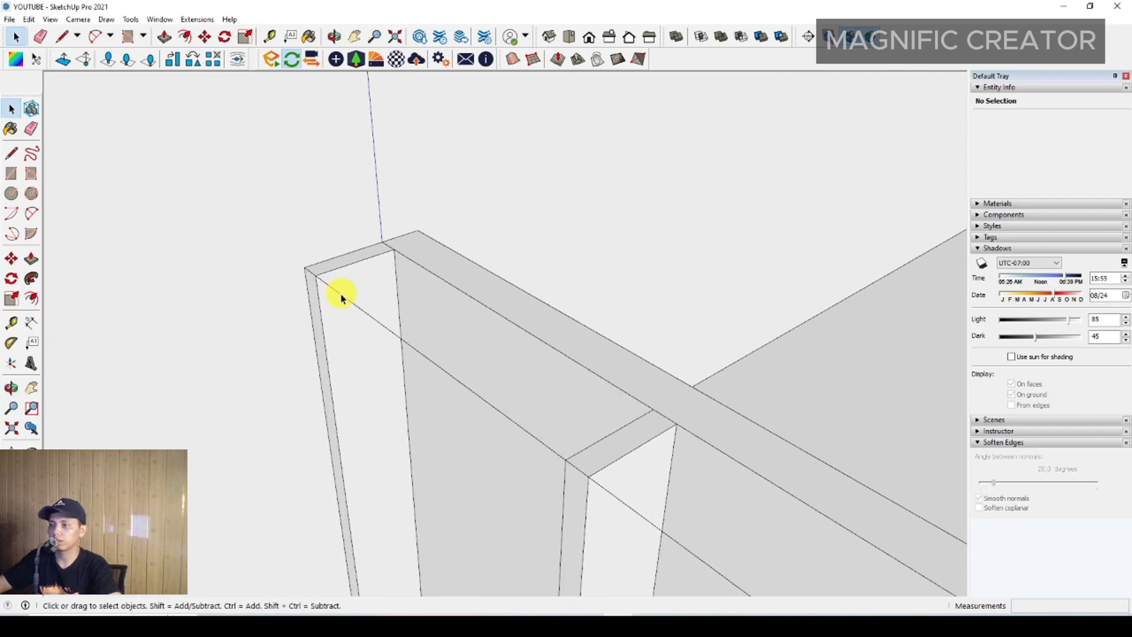
scroll(342, 298, up, 1)
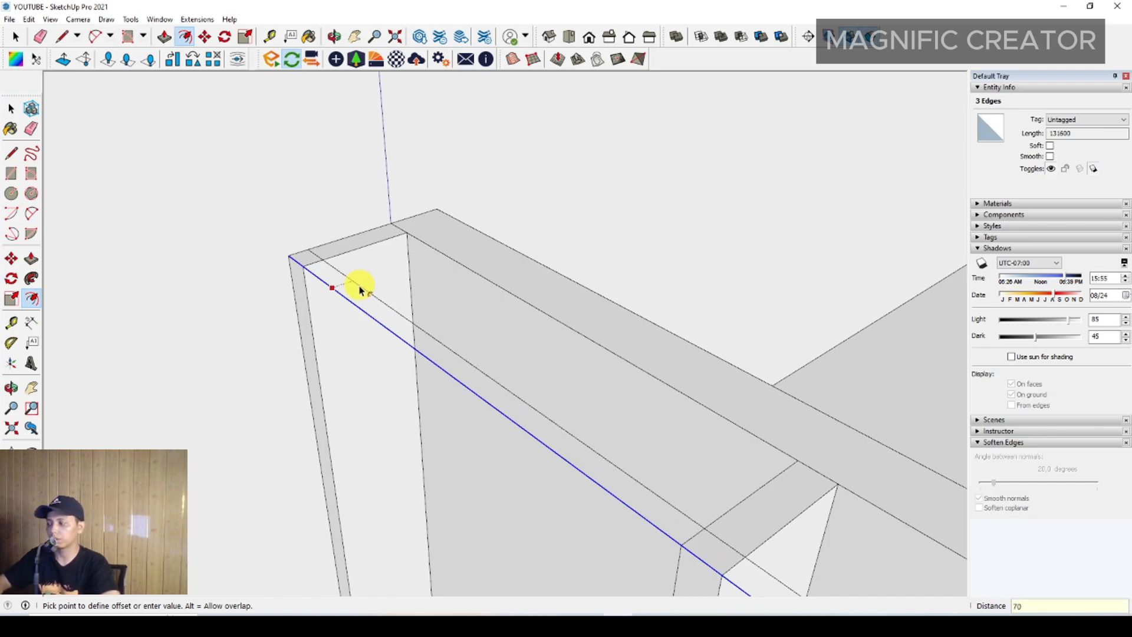
key(space)
Close the strip between the outline and its offset with a short line at the first end fin.
middle_drag(329, 284, 345, 259)
click(11, 152)
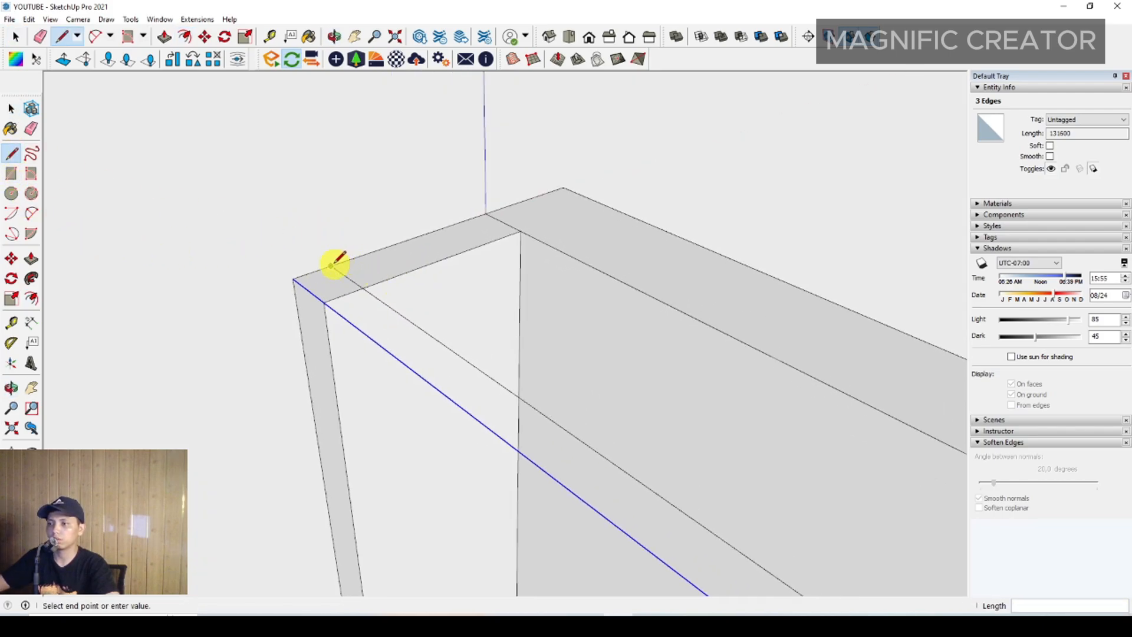
key(space)
Close the strip's other end at the opposite long side's last fin with a short line to form a face.
scroll(354, 253, down, 10)
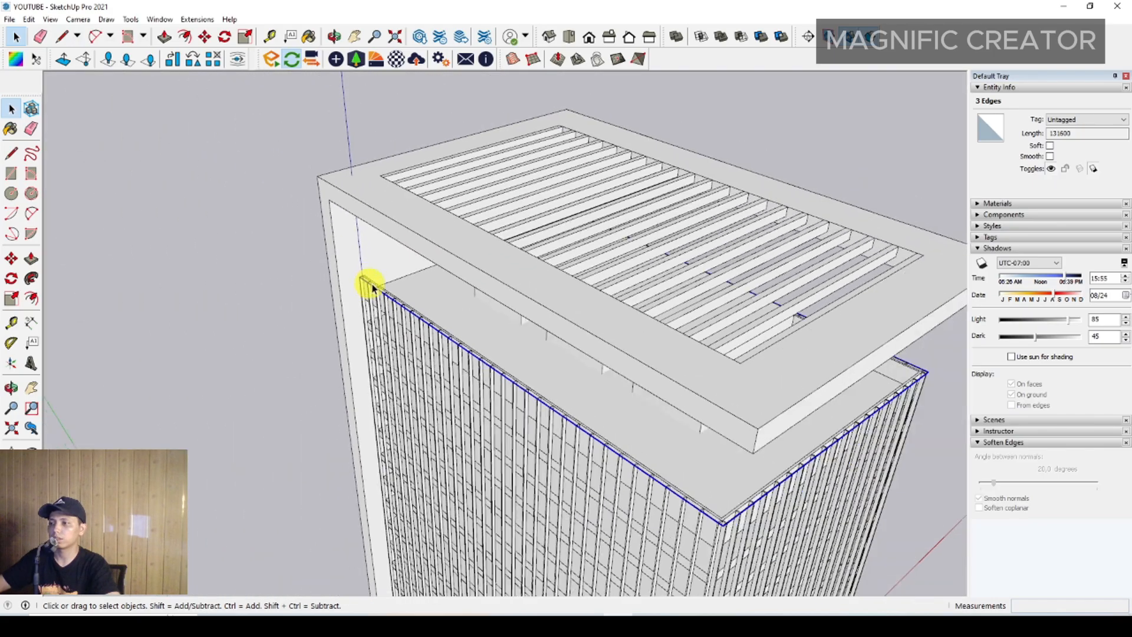
scroll(372, 287, down, 3)
middle_drag(448, 336, 253, 369)
scroll(761, 262, up, 2)
middle_drag(554, 345, 472, 378)
scroll(725, 277, up, 3)
scroll(657, 308, up, 3)
mouse_move(657, 309)
middle_down()
mouse_move(640, 313)
mouse_move(637, 302)
middle_up()
scroll(649, 312, up, 2)
key(l)
key(space)
scroll(619, 255, down, 3)
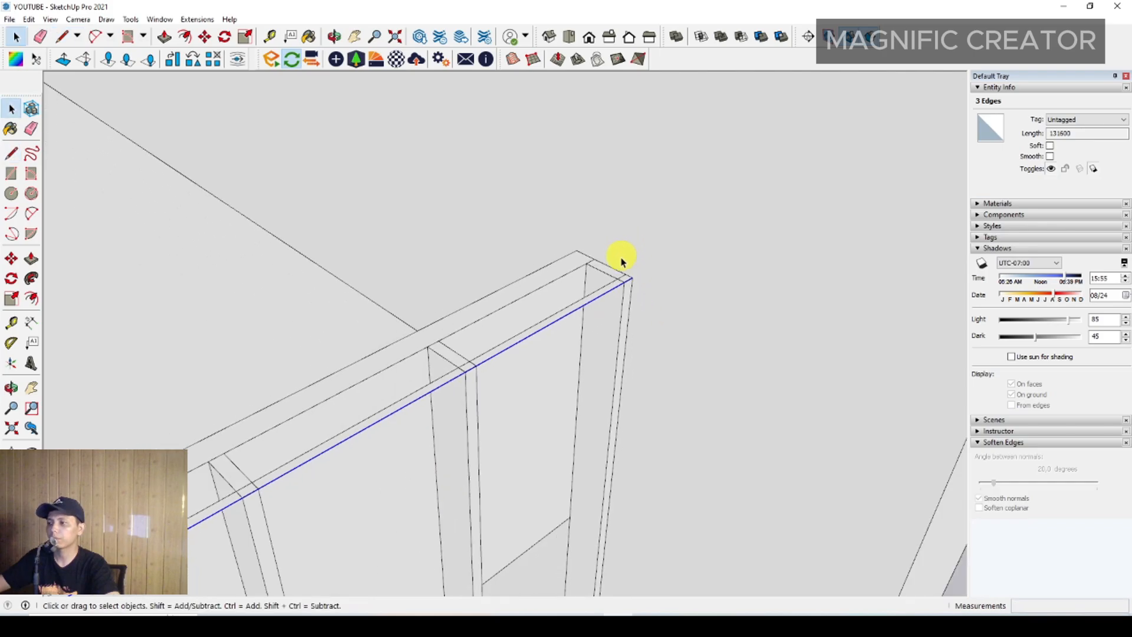
mouse_move(619, 256)
middle_down()
mouse_move(618, 280)
mouse_move(621, 268)
middle_up()
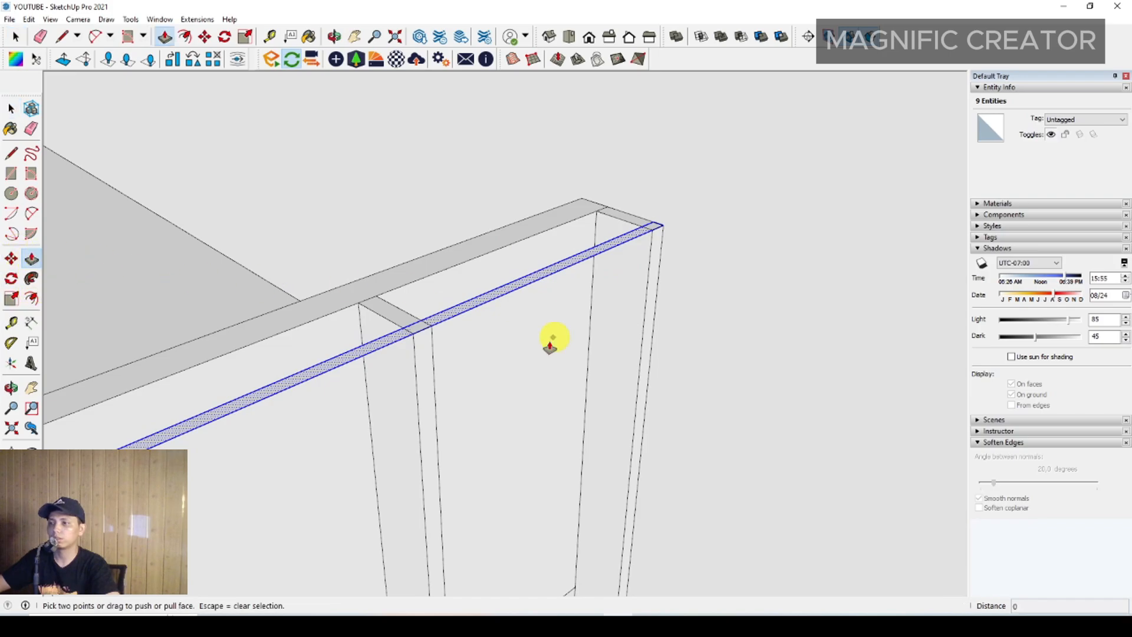
Push/Pull the narrow strip face downward into a thin horizontal band around the fin tops.
middle_drag(551, 342, 564, 211)
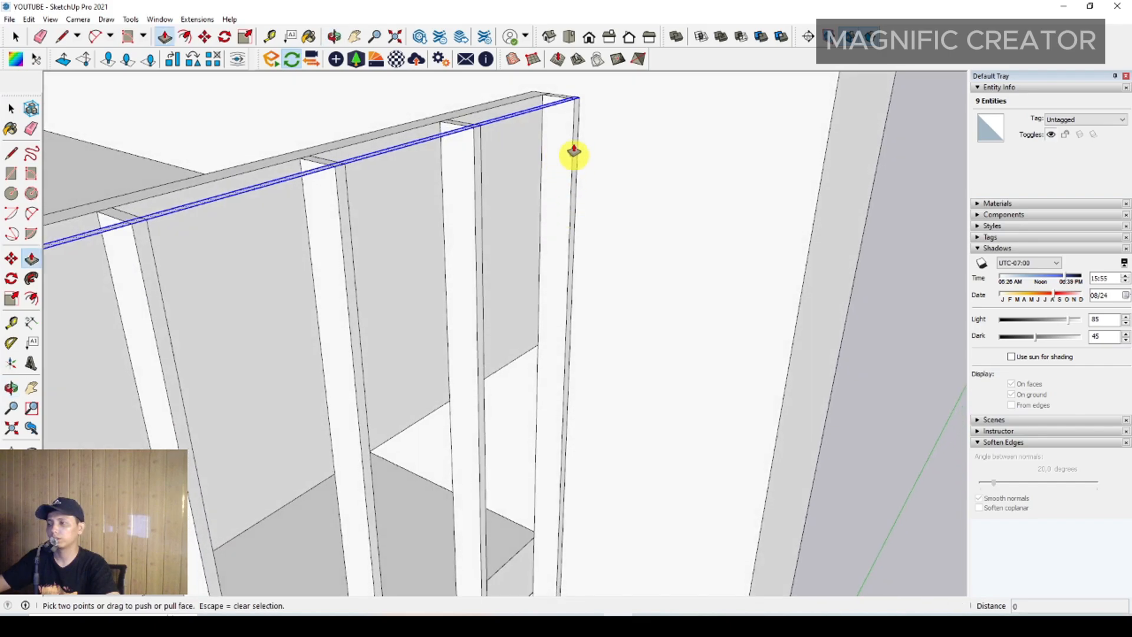
scroll(570, 104, up, 2)
click(558, 103)
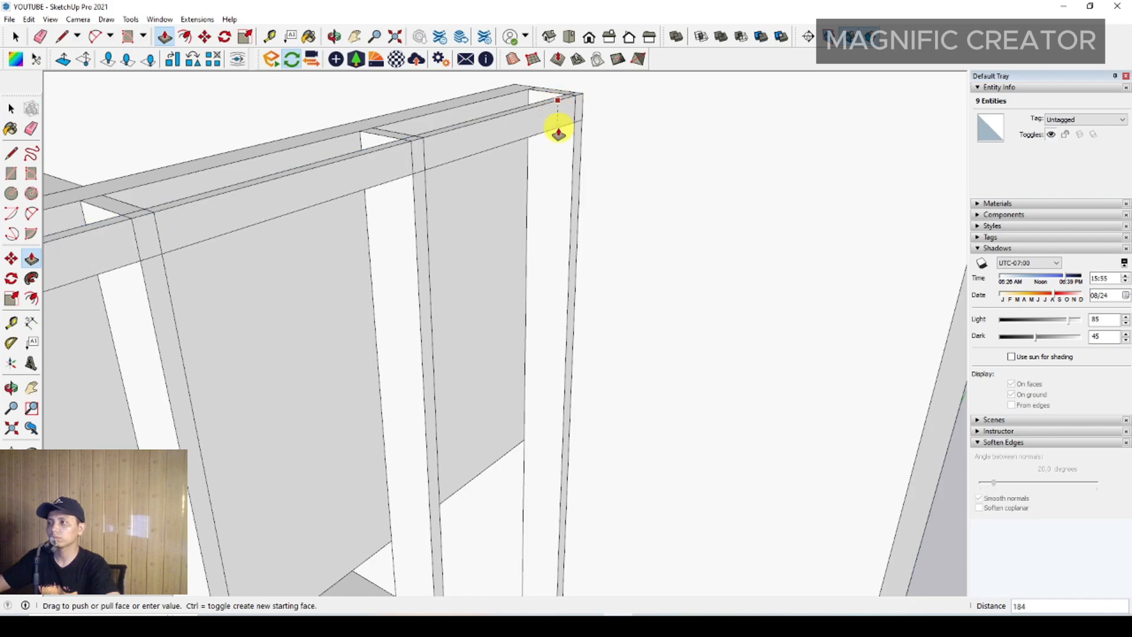
scroll(559, 112, up, 3)
shift+middle_drag(558, 112, 567, 154)
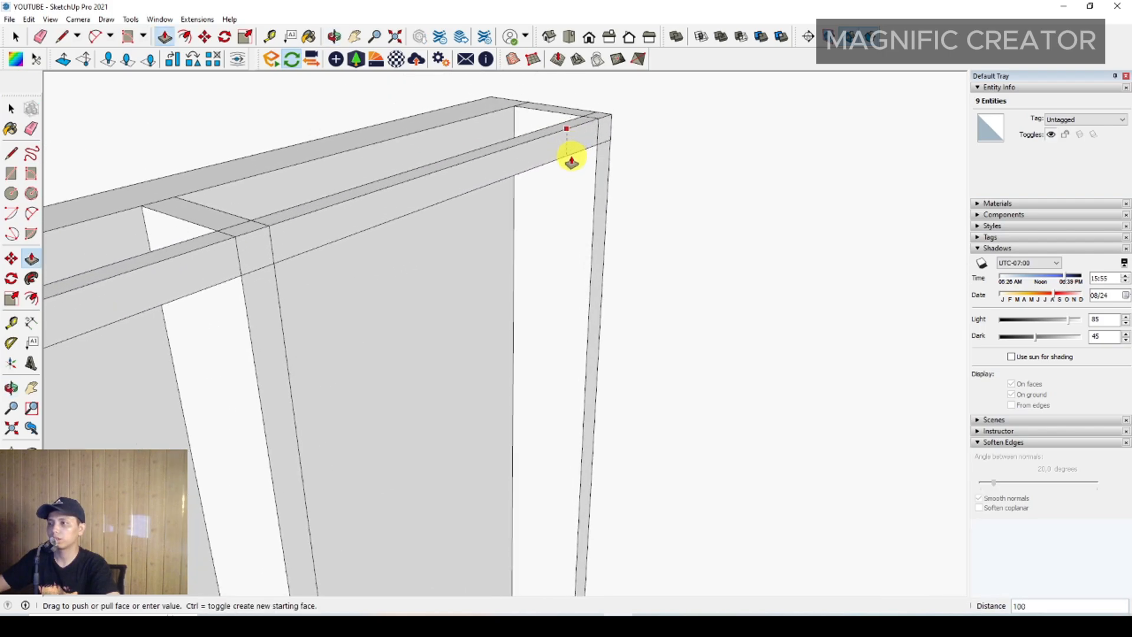
key(space)
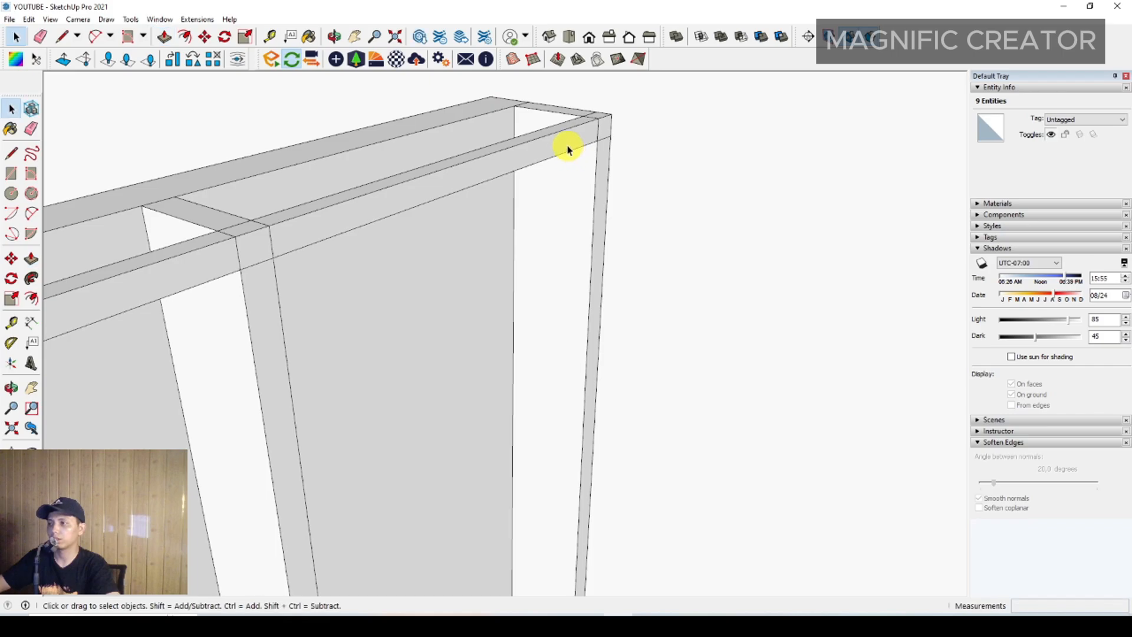
Group the whole horizontal band and convert the group into a component.
triple_click(569, 147)
right_click(569, 147)
click(595, 247)
right_click(562, 152)
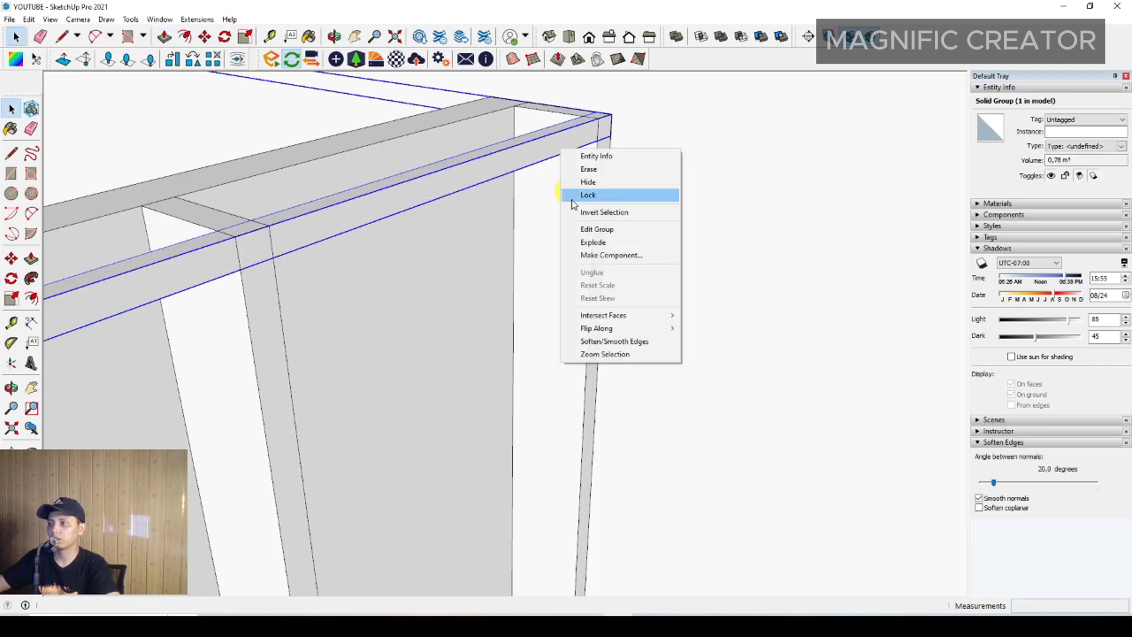
click(591, 256)
click(500, 383)
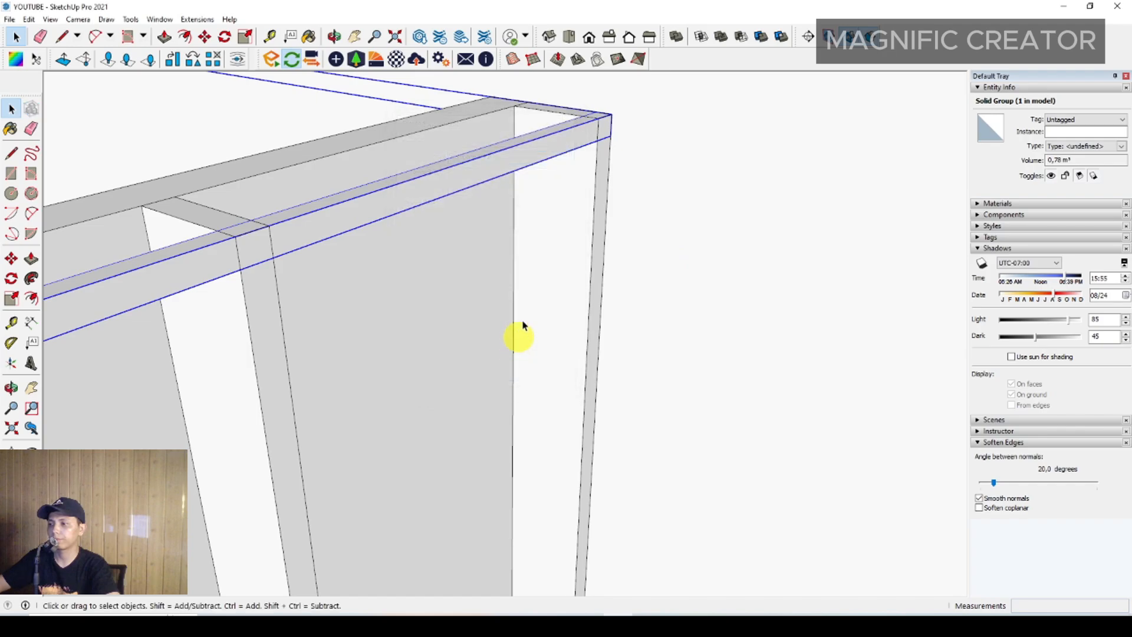
Copy the horizontal band component about 2648 mm straight down along the end fin.
scroll(565, 164, down, 2)
middle_drag(565, 163, 543, 156)
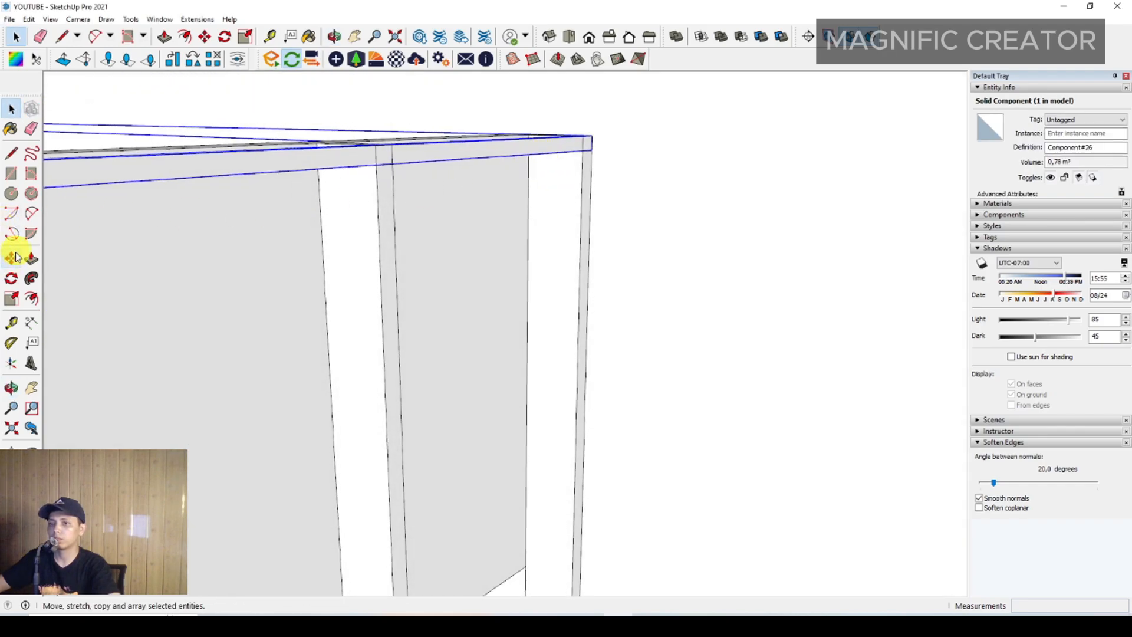
click(591, 153)
scroll(581, 230, down, 3)
shift+middle_drag(571, 329, 571, 114)
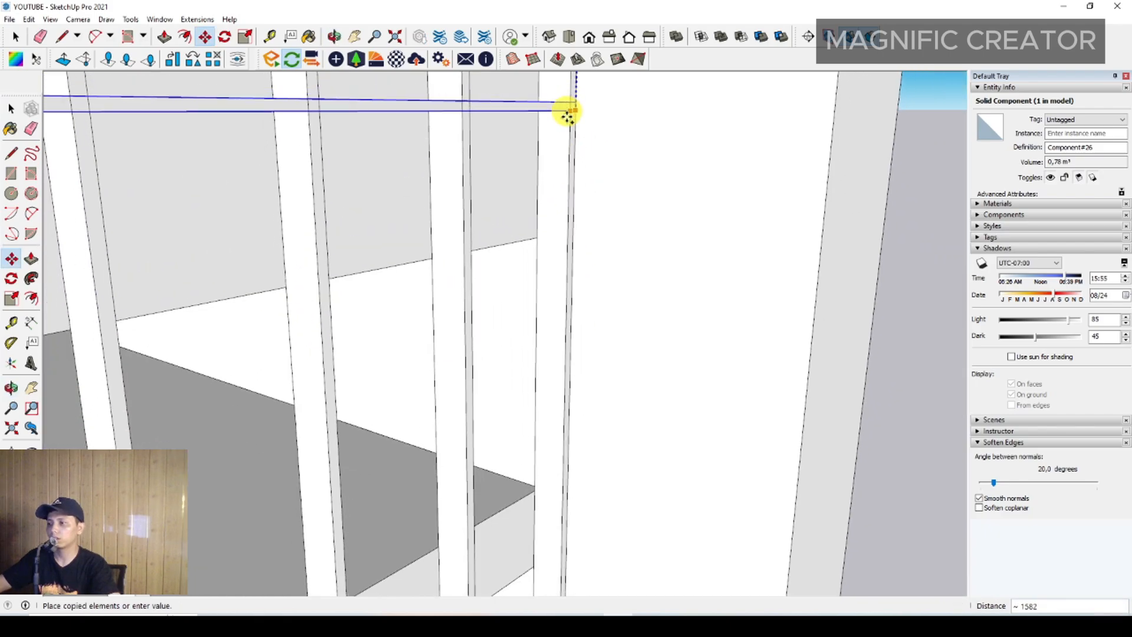
scroll(567, 229, up, 2)
click(570, 206)
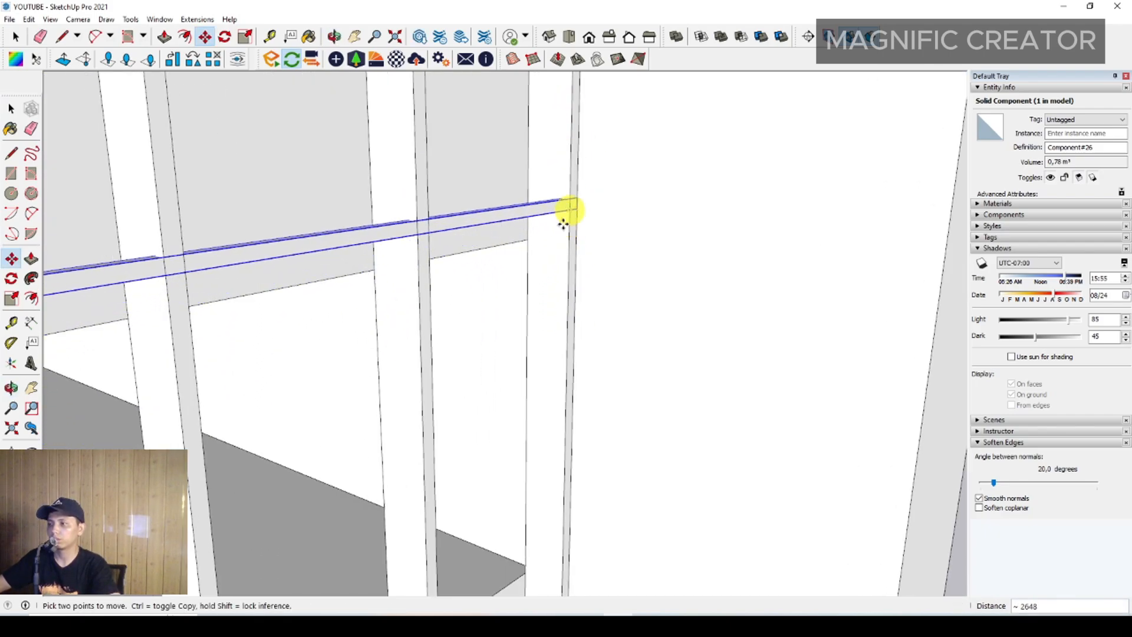
Copy the lowered band about 3216 mm further down the end fin, near the floor slab.
middle_drag(564, 224, 580, 155)
scroll(544, 232, up, 3)
click(578, 196)
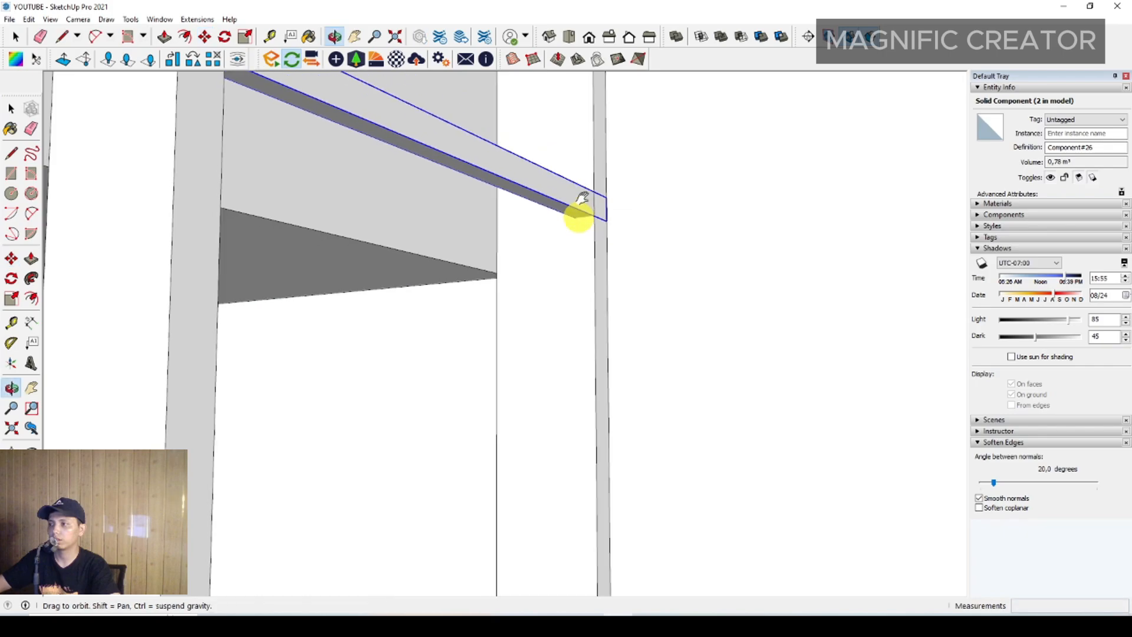
middle_drag(576, 220, 467, 156)
scroll(552, 181, down, 4)
middle_drag(560, 189, 583, 199)
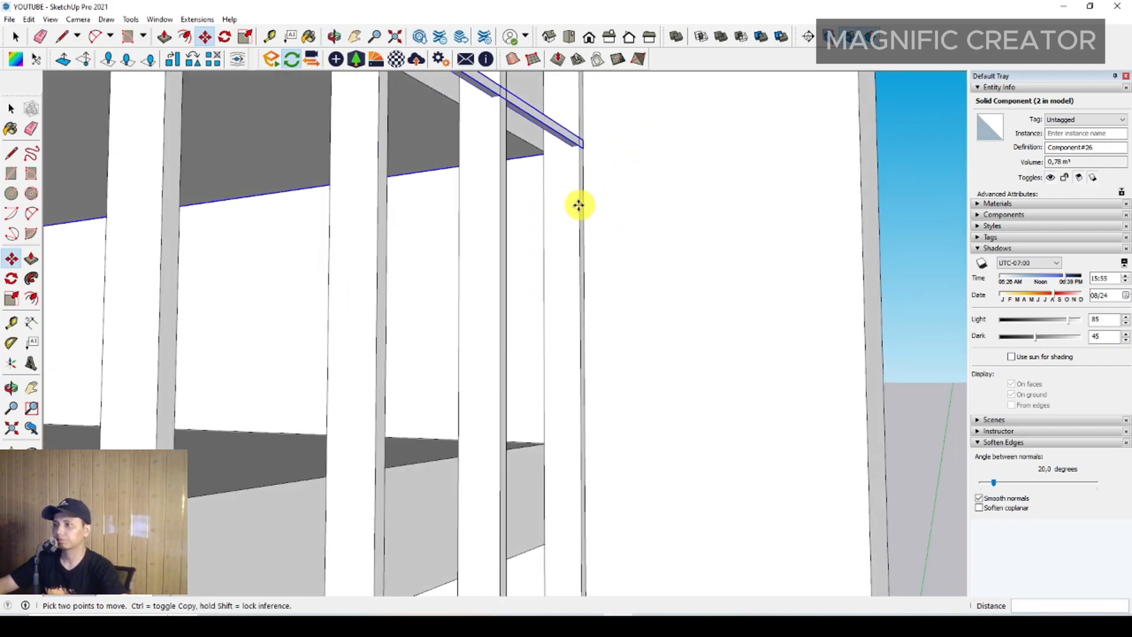
scroll(584, 152, up, 3)
click(584, 142)
key(ctrl)
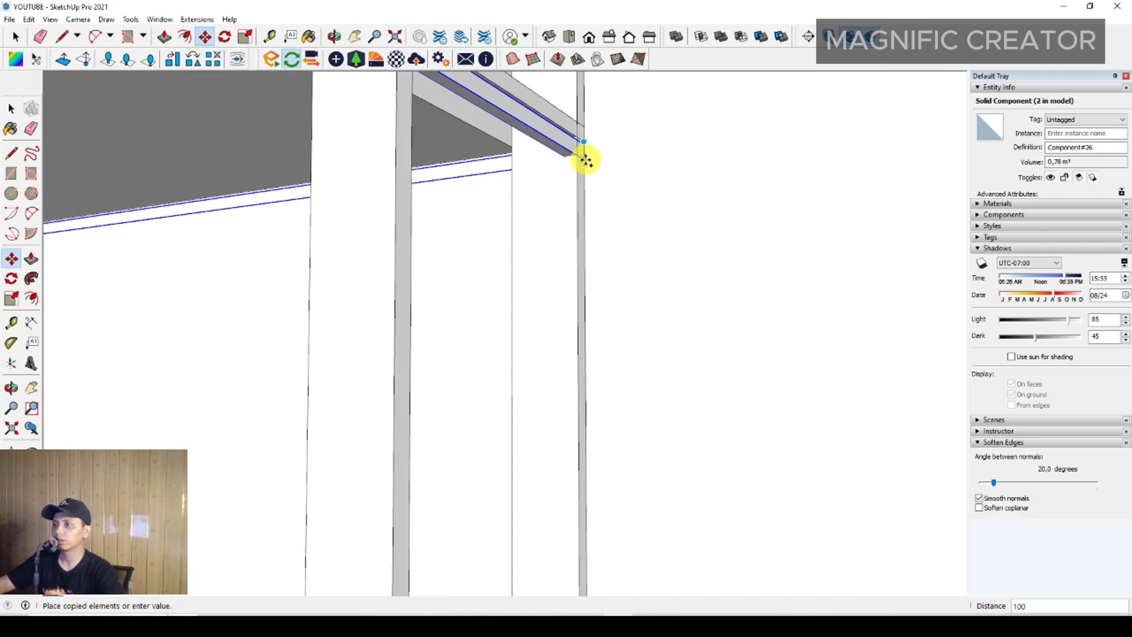
scroll(583, 169, down, 2)
middle_drag(580, 190, 566, 347)
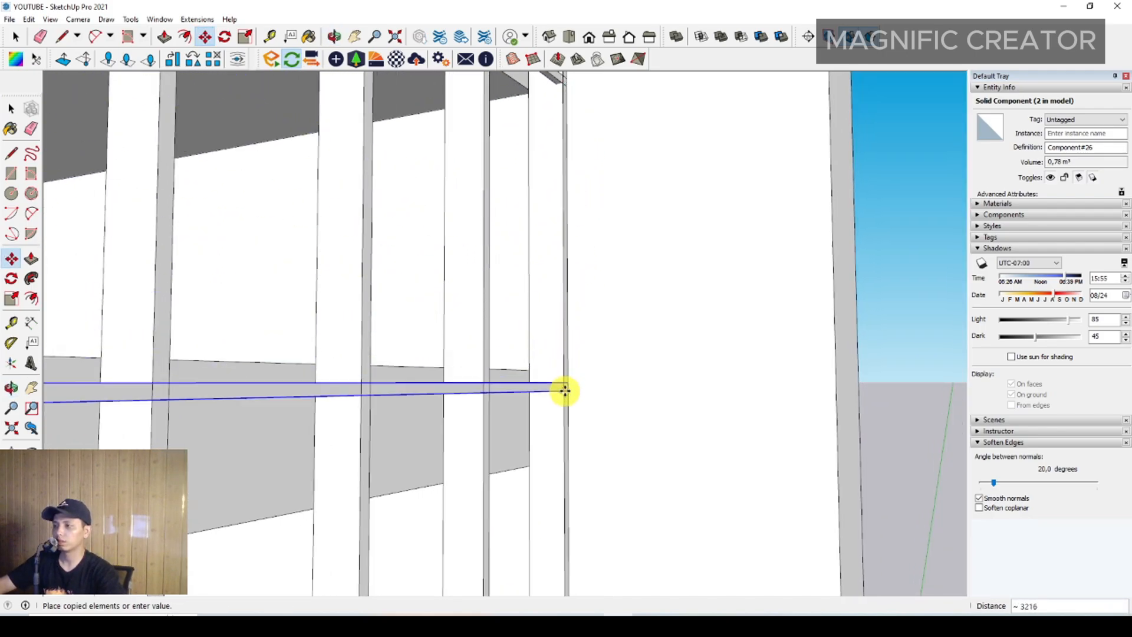
click(566, 387)
Move the newest band copy vertically along the end fin to adjust its height beside the floor slab.
key(space)
scroll(552, 388, up, 2)
right_click(552, 388)
middle_drag(523, 397, 587, 405)
key(m)
click(597, 395)
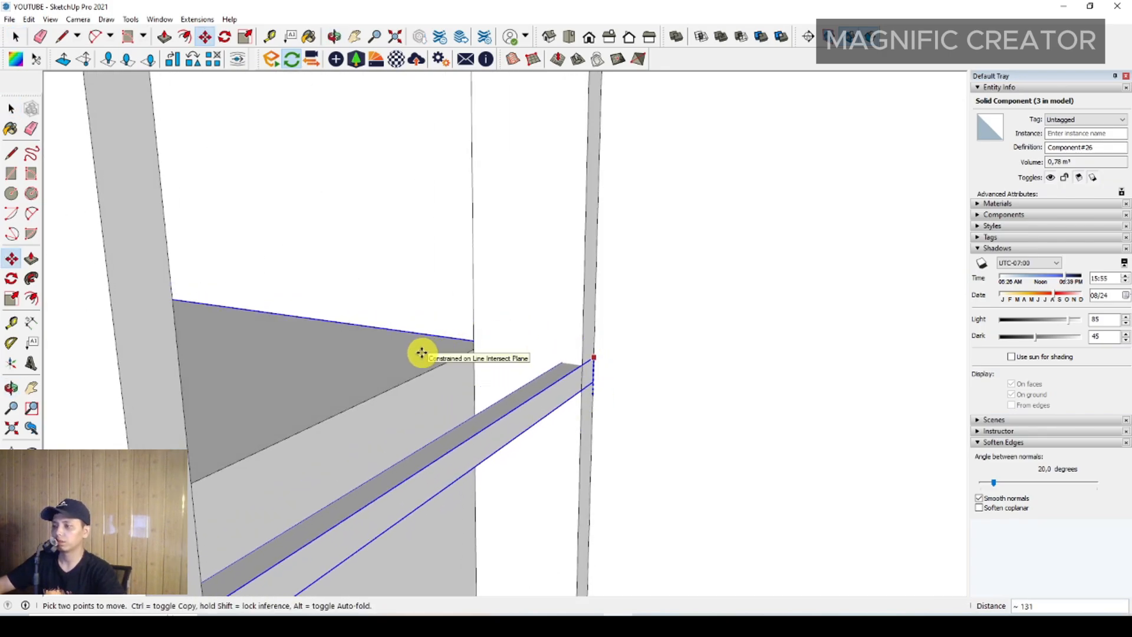
scroll(538, 261, down, 2)
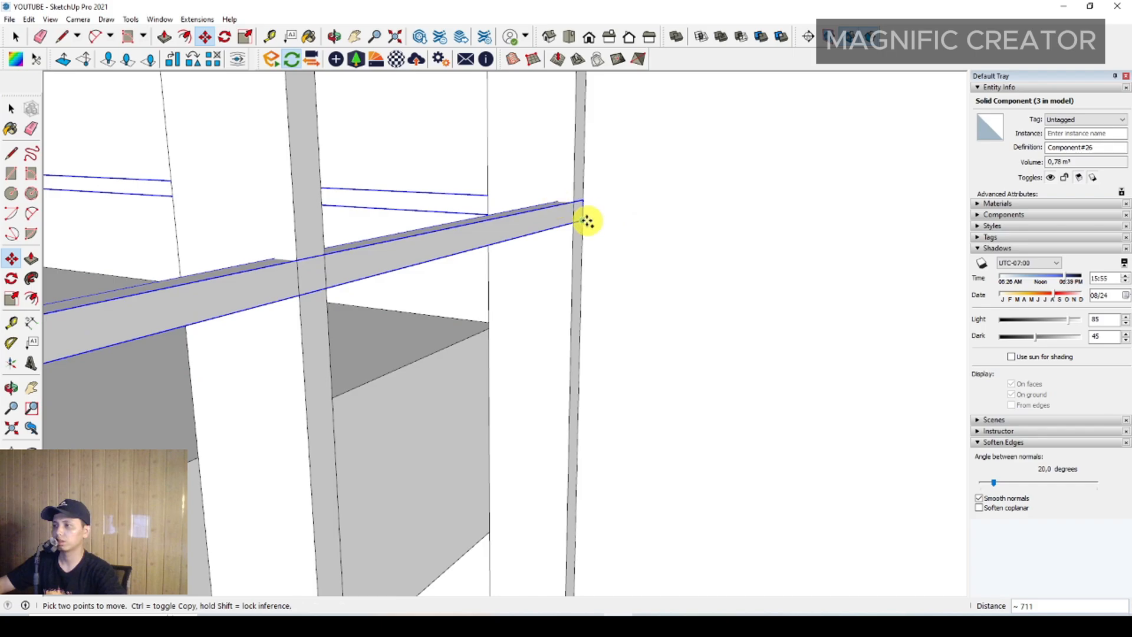
Copy the adjusted band down the end fin to a level below the slab's edge.
click(583, 201)
key(ctrl)
scroll(580, 242, down, 3)
shift+middle_drag(580, 261, 582, 113)
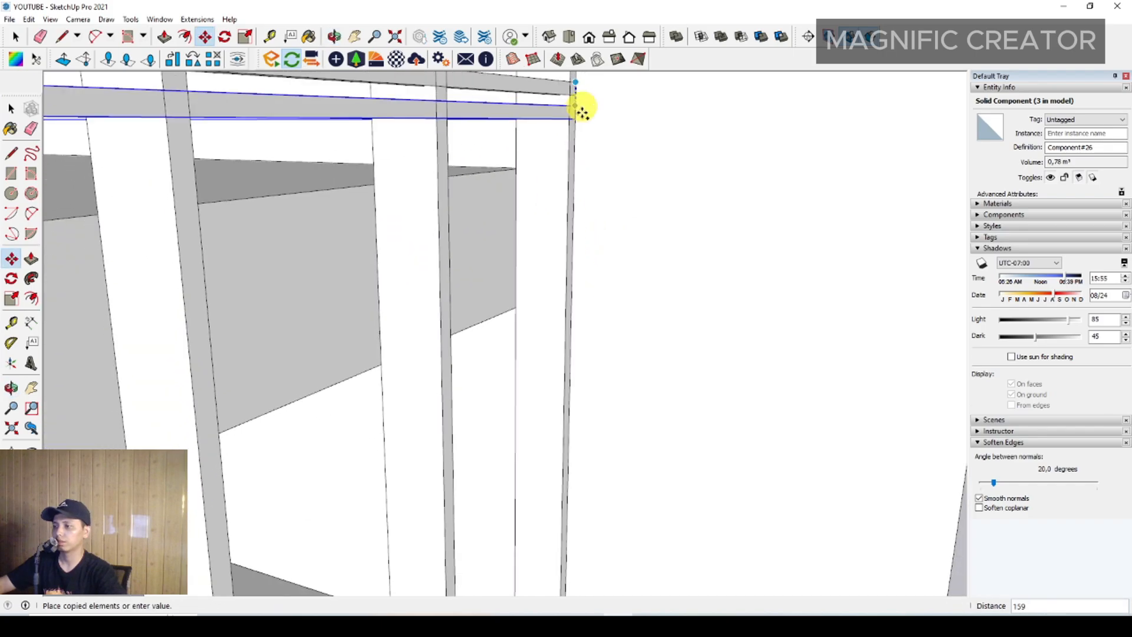
click(572, 381)
key(space)
Copy the lowest band a short distance further down to form a closely spaced pair below the slab's edge.
scroll(569, 382, up, 3)
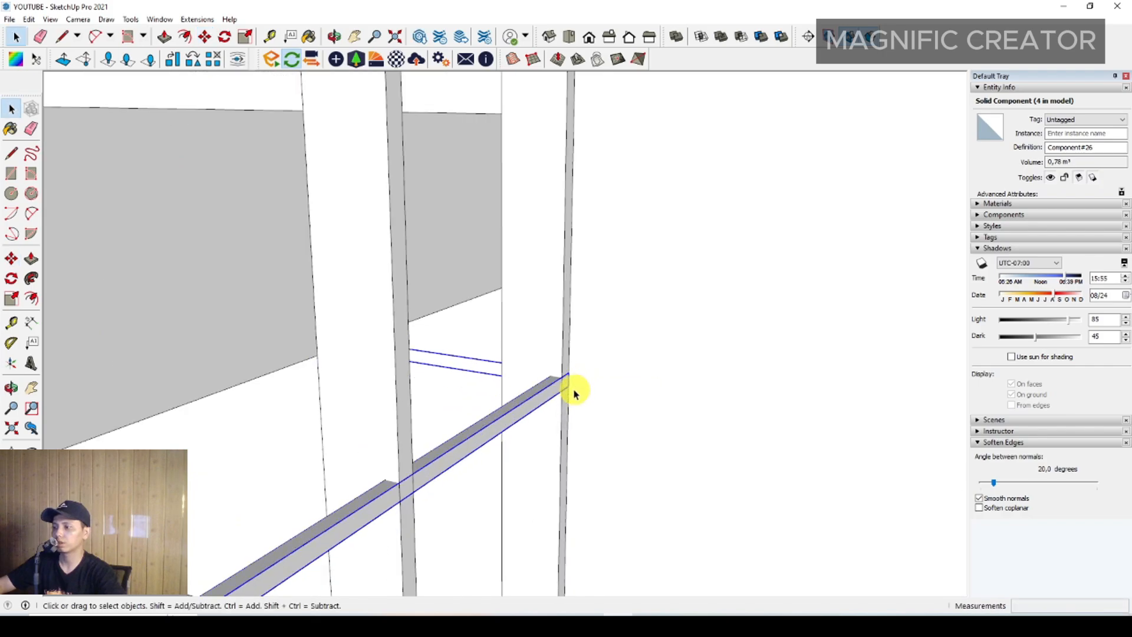
click(571, 386)
key(ctrl)
shift+middle_drag(572, 304, 536, 311)
key(space)
Copy the band above the slab's edge slightly downward to form a second closely spaced pair.
click(523, 248)
middle_drag(523, 248, 523, 346)
key(m)
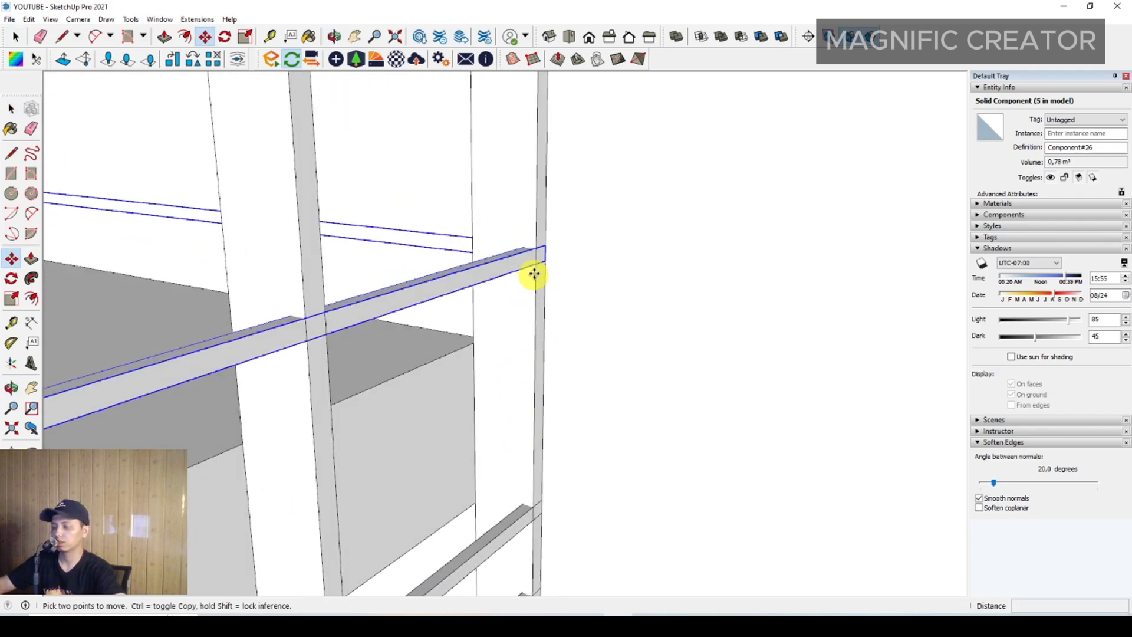
click(547, 247)
key(ctrl)
scroll(420, 355, up, 1)
click(421, 356)
key(space)
Examine the spacing of the four horizontal bands relative to the slab edge and fins from several angles.
scroll(580, 275, down, 9)
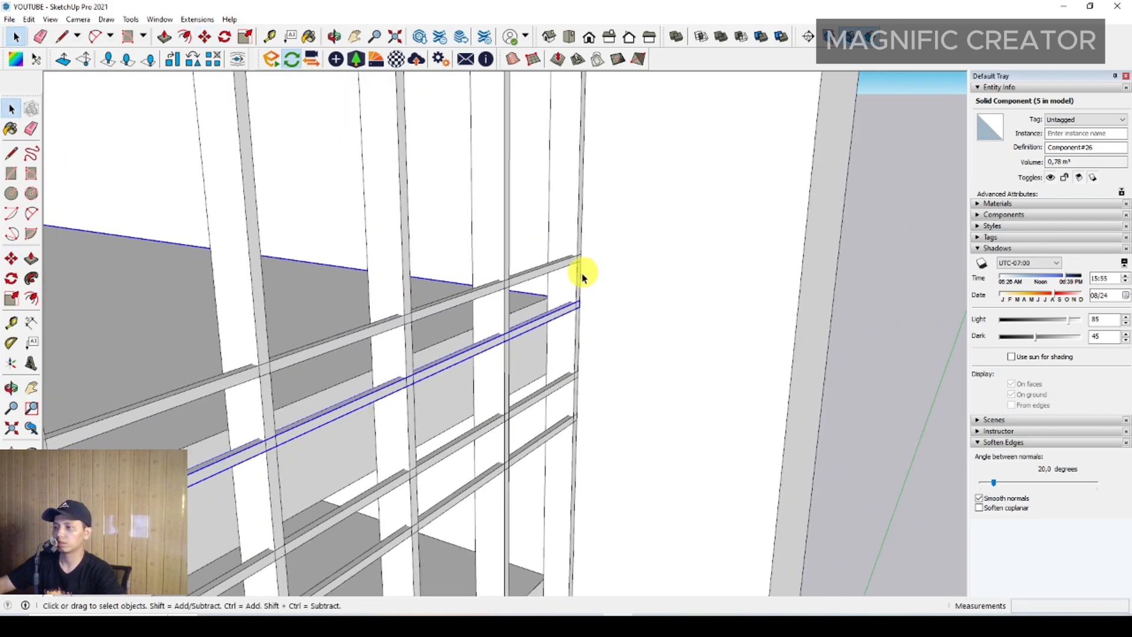
middle_drag(560, 324, 624, 228)
scroll(602, 236, up, 4)
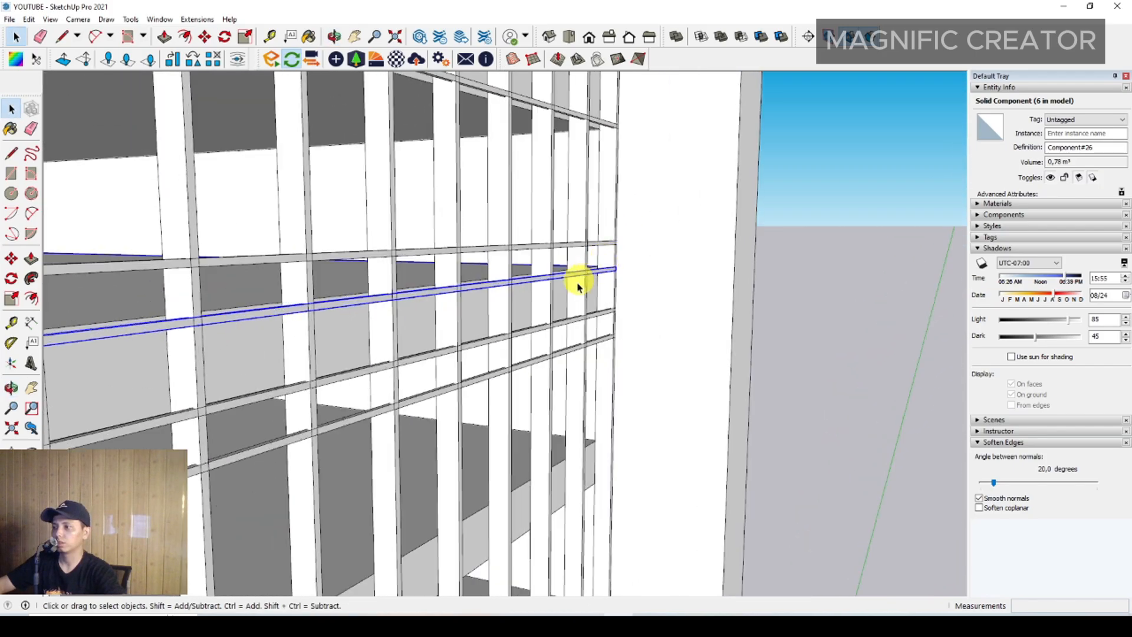
middle_drag(579, 283, 463, 337)
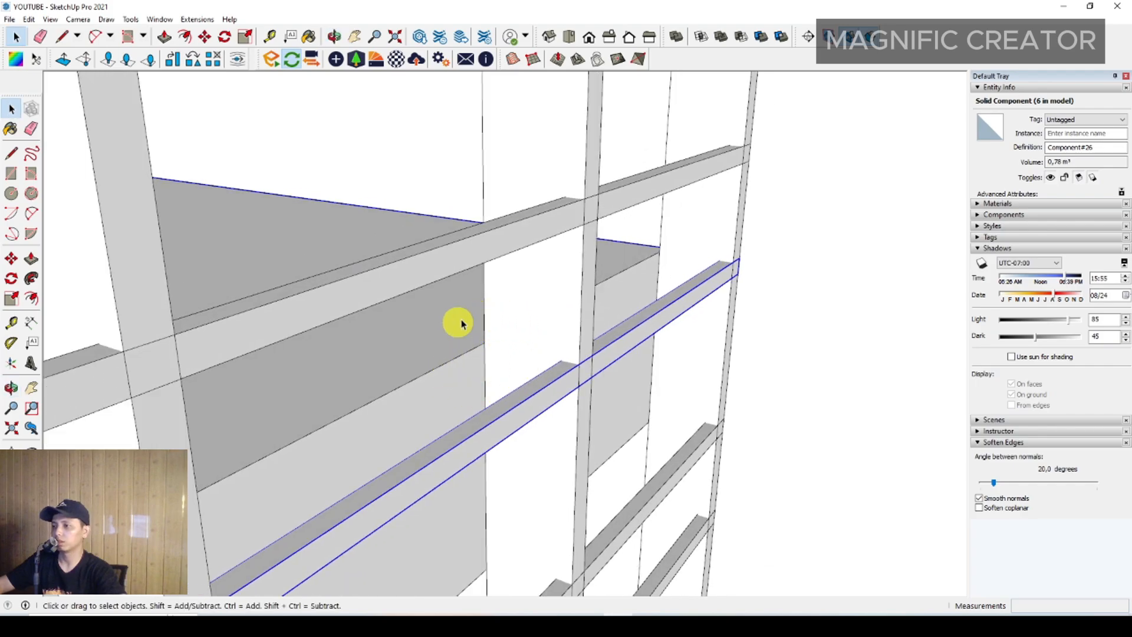
middle_drag(539, 466, 506, 378)
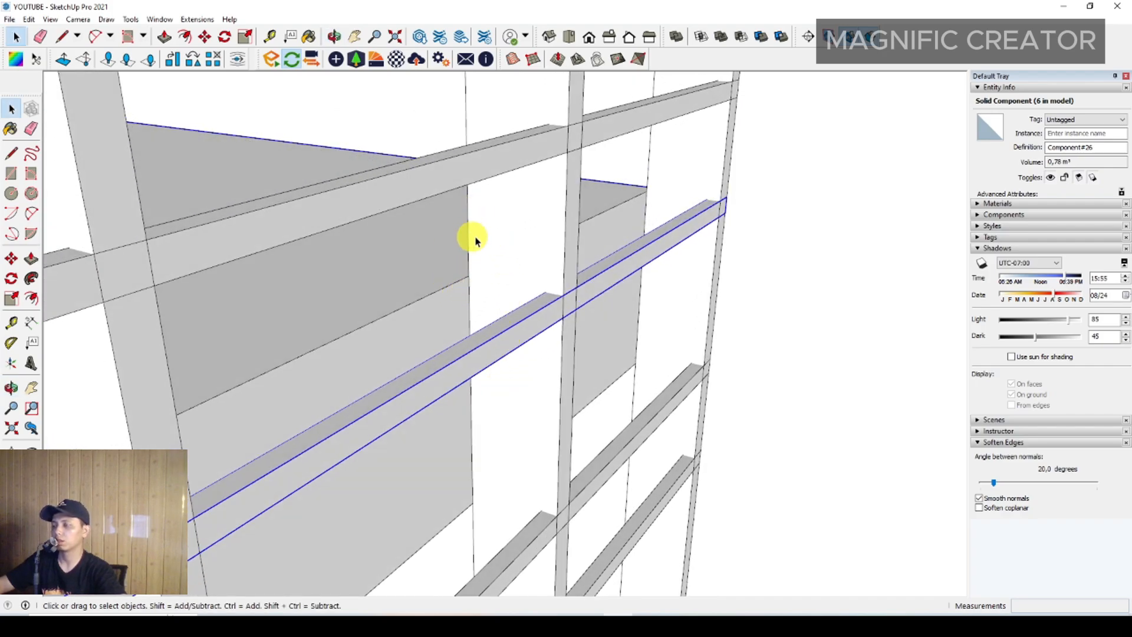
scroll(495, 268, down, 8)
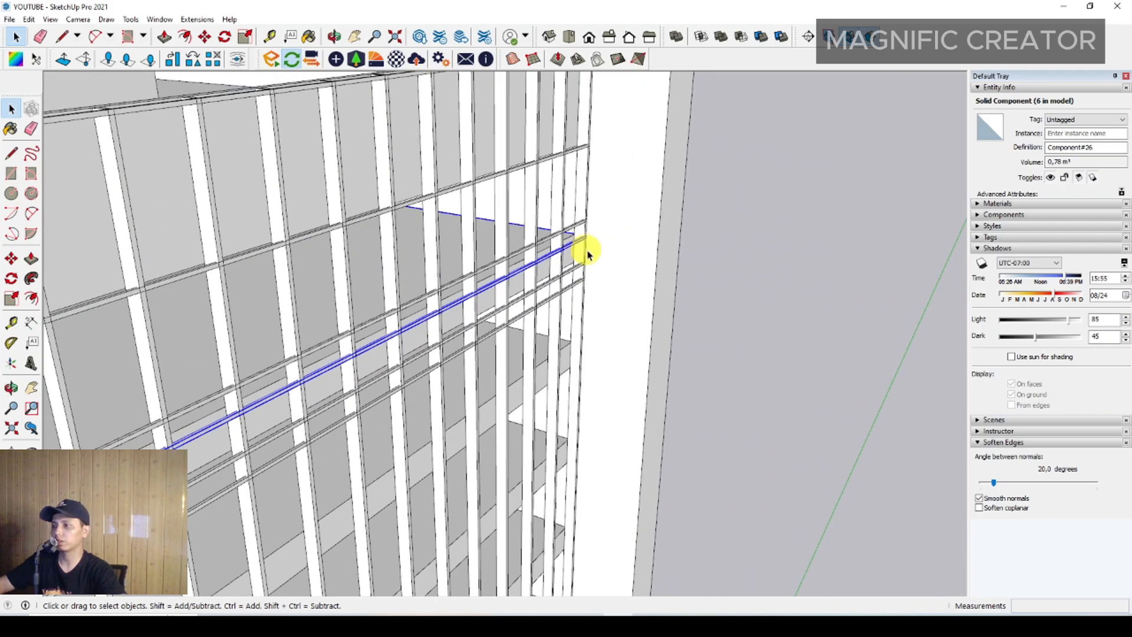
scroll(567, 260, up, 6)
middle_drag(586, 253, 497, 373)
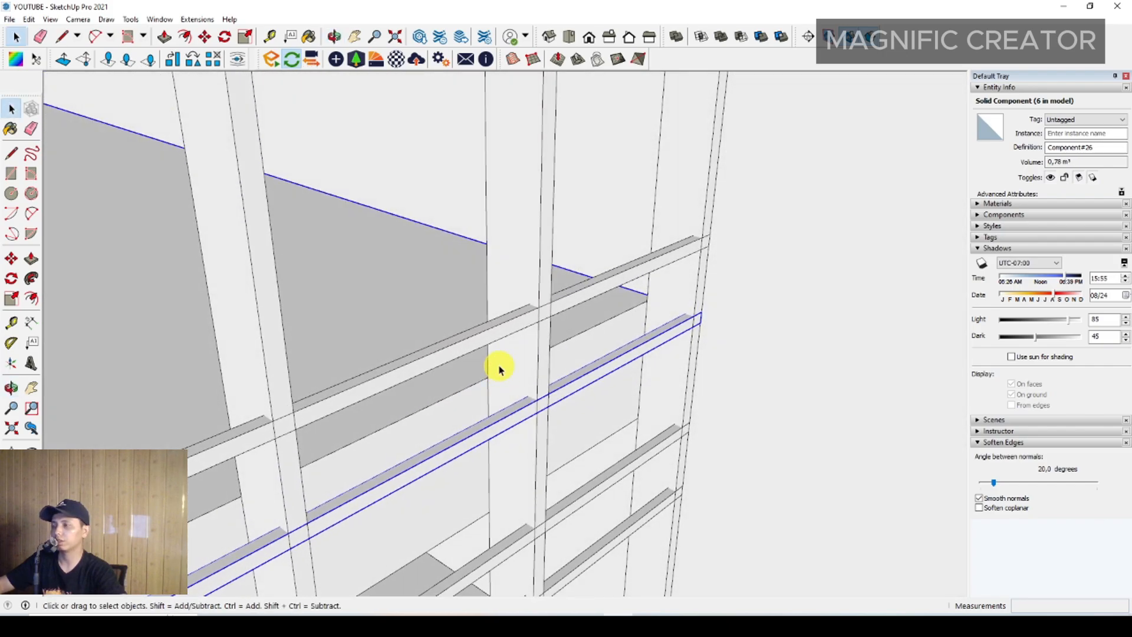
scroll(522, 364, down, 6)
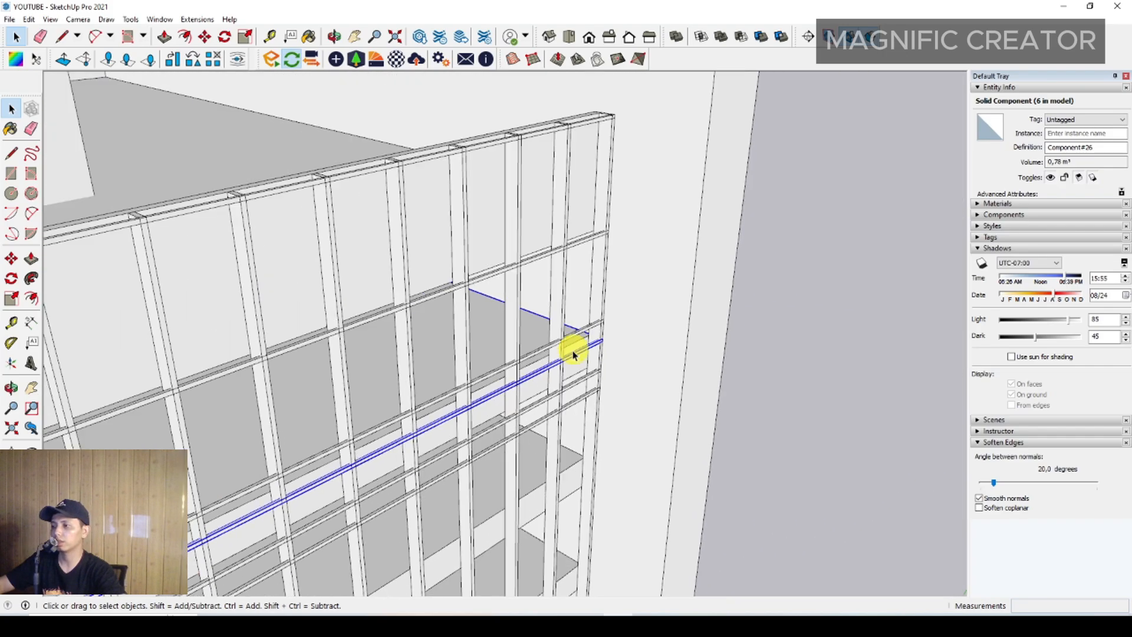
middle_drag(576, 351, 618, 238)
scroll(563, 323, up, 3)
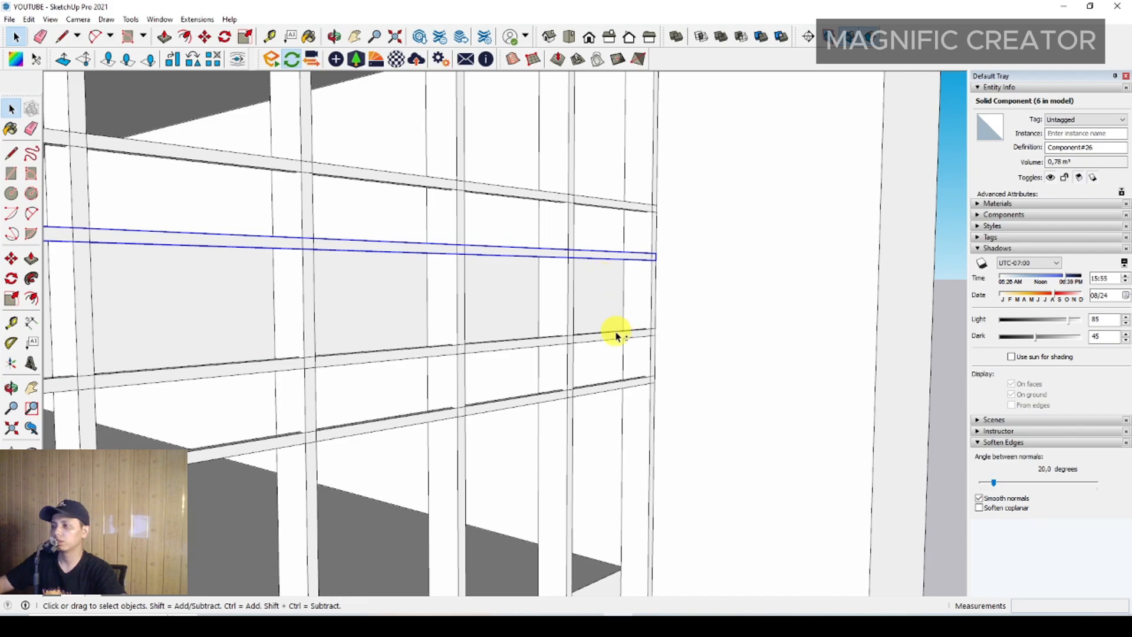
Select the four horizontal bands around the floor slab and combine them into one group.
shift+click(611, 209)
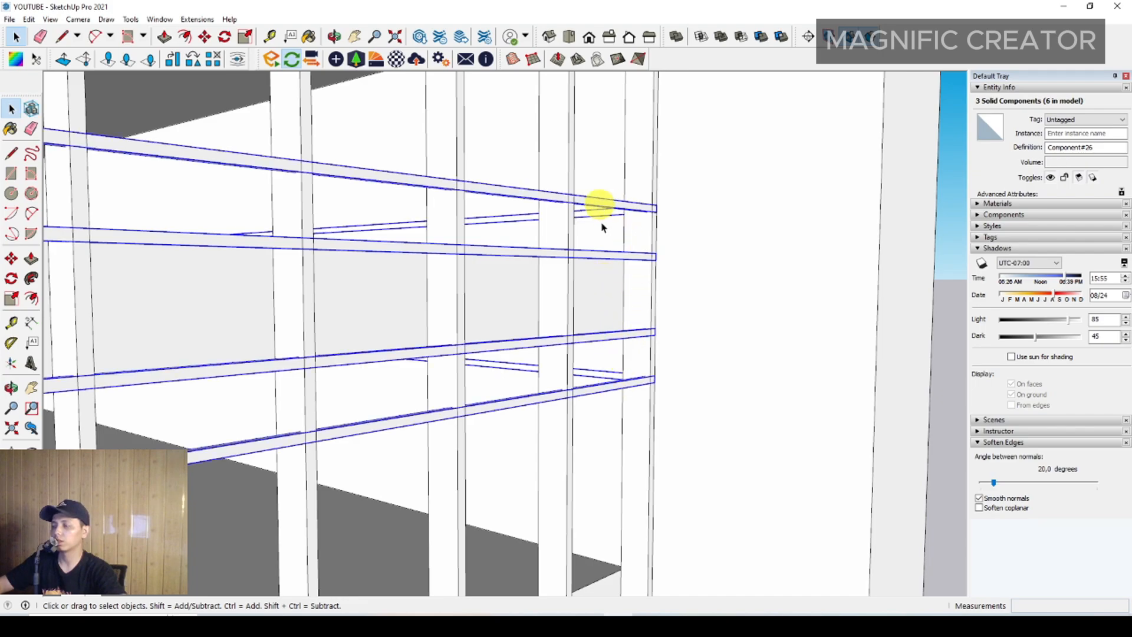
middle_drag(599, 210, 674, 259)
middle_drag(652, 495, 652, 412)
scroll(649, 248, up, 4)
middle_drag(652, 248, 659, 285)
right_click(633, 264)
click(672, 375)
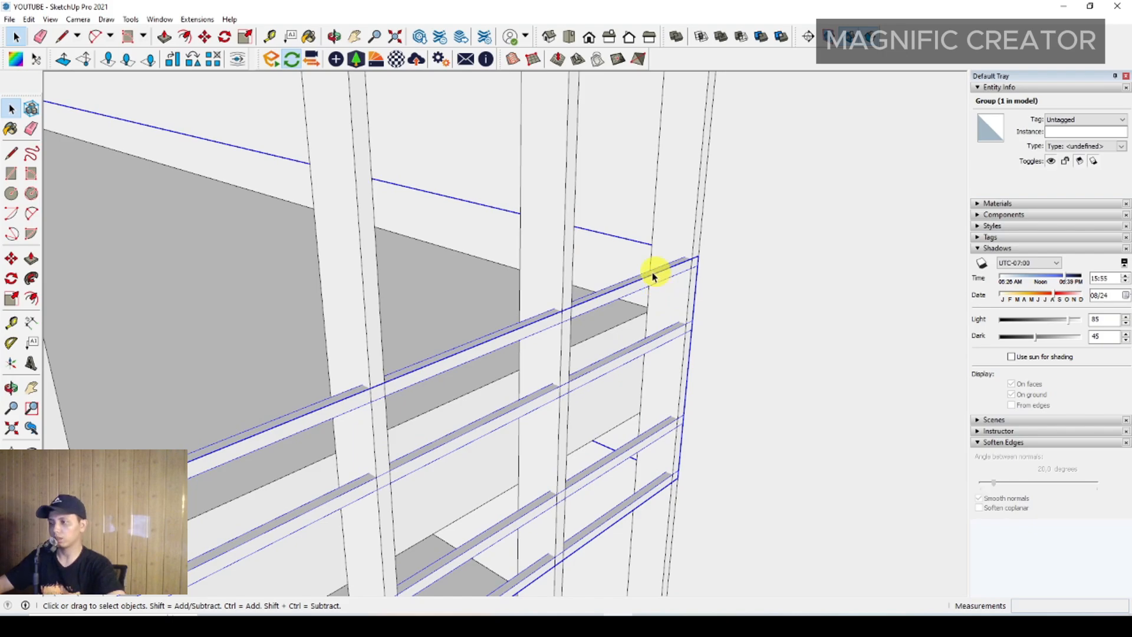
Copy the four-band group down by one floor, using the slab edges as reference, and repeat the copy with x49.
click(12, 259)
scroll(674, 369, up, 2)
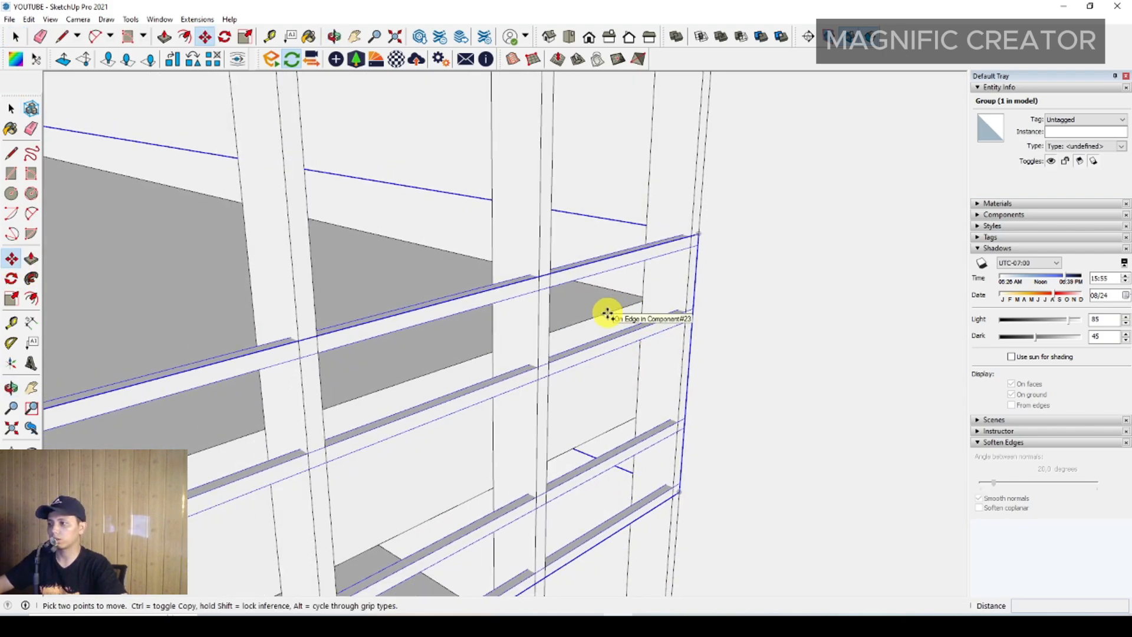
scroll(607, 317, up, 2)
scroll(605, 312, up, 3)
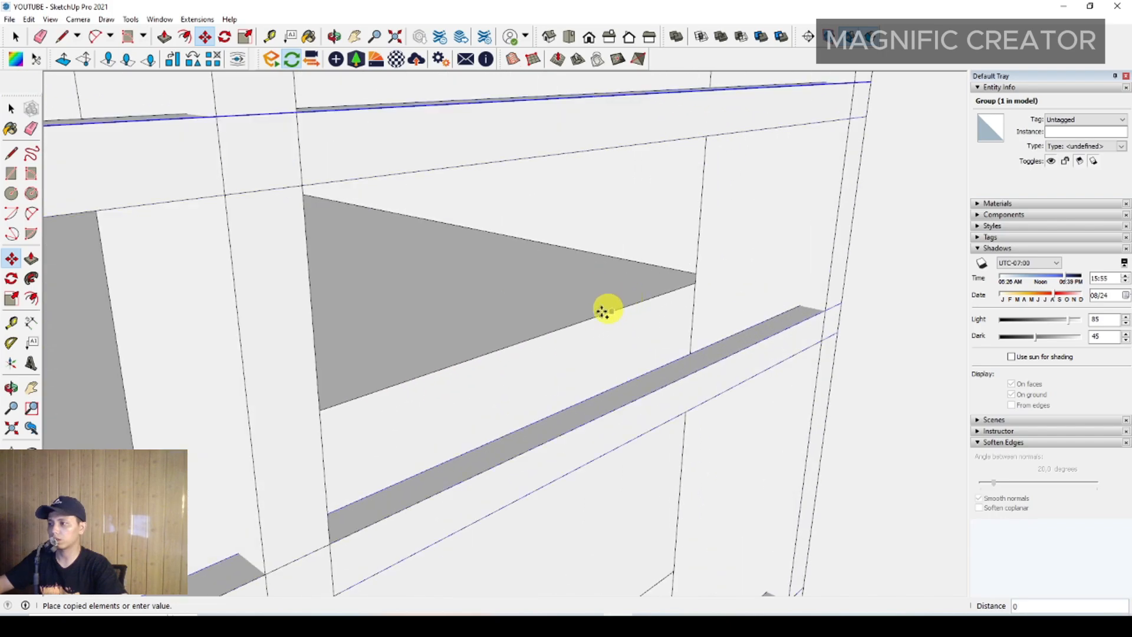
scroll(595, 316, down, 5)
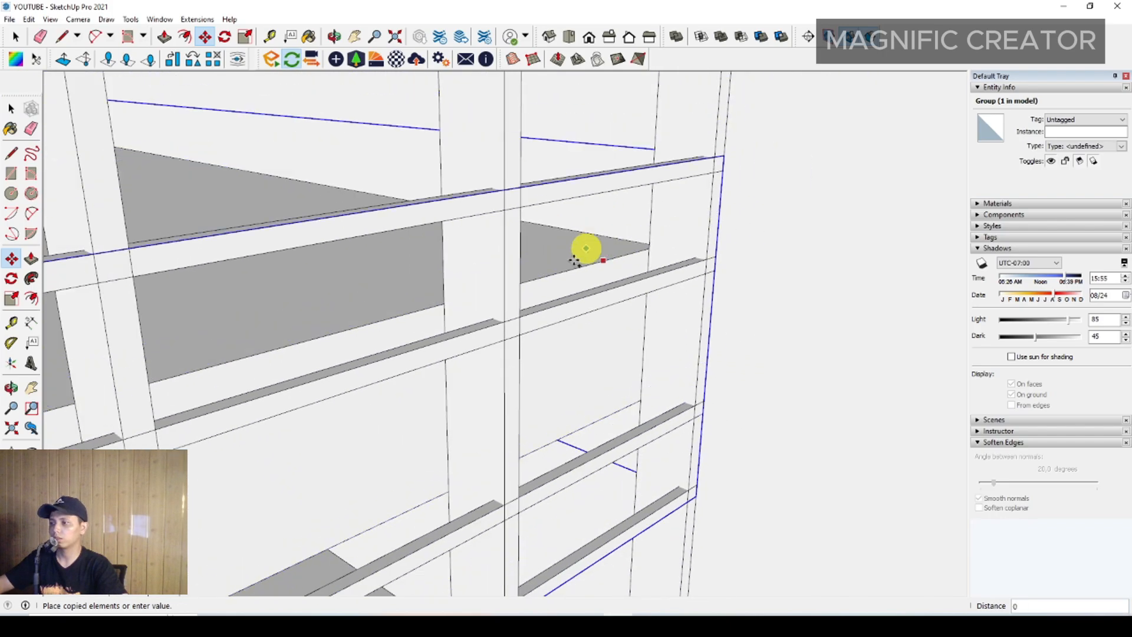
scroll(589, 236, down, 2)
scroll(612, 352, up, 5)
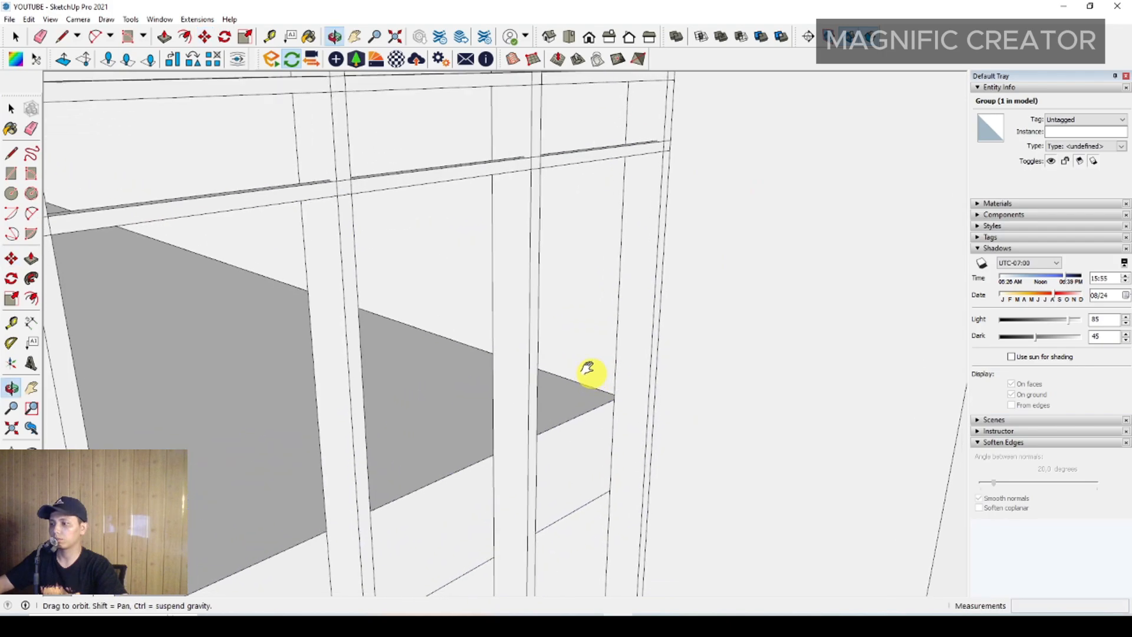
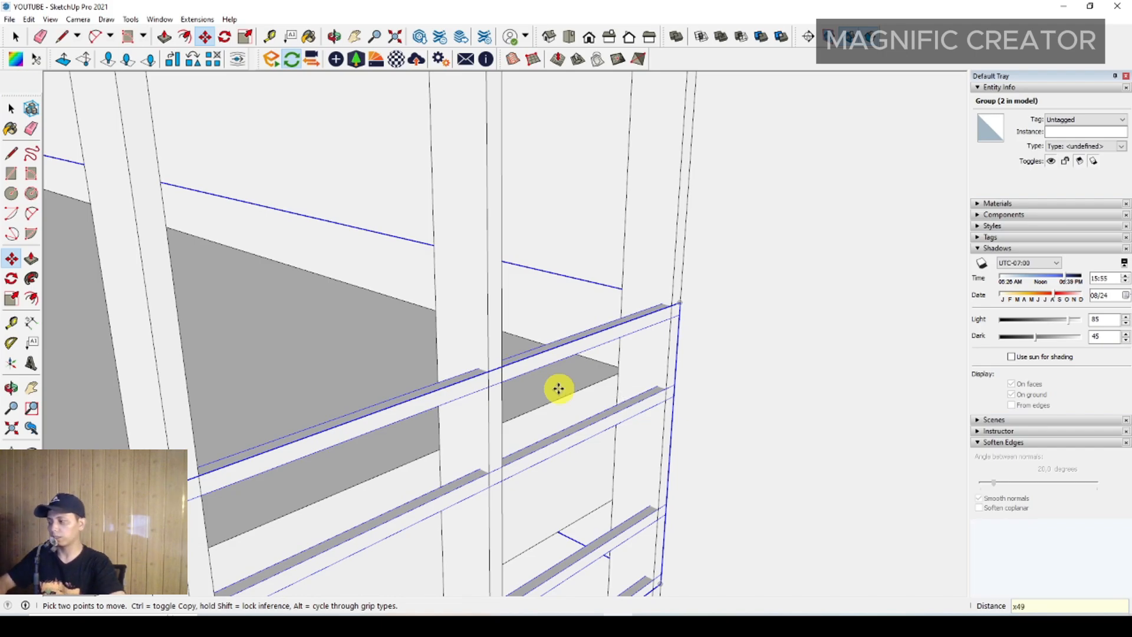
key(space)
Copy the lowest four-band group down by 4000 to the floor slab below, using the slab edges as reference.
scroll(525, 295, down, 15)
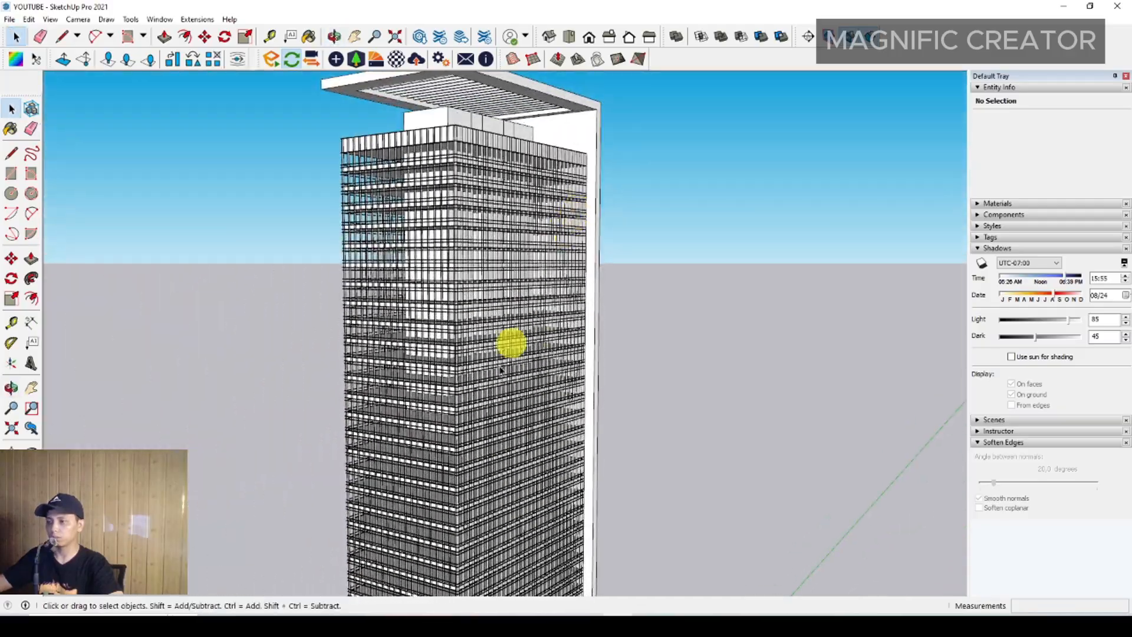
middle_drag(500, 368, 551, 341)
scroll(530, 467, up, 8)
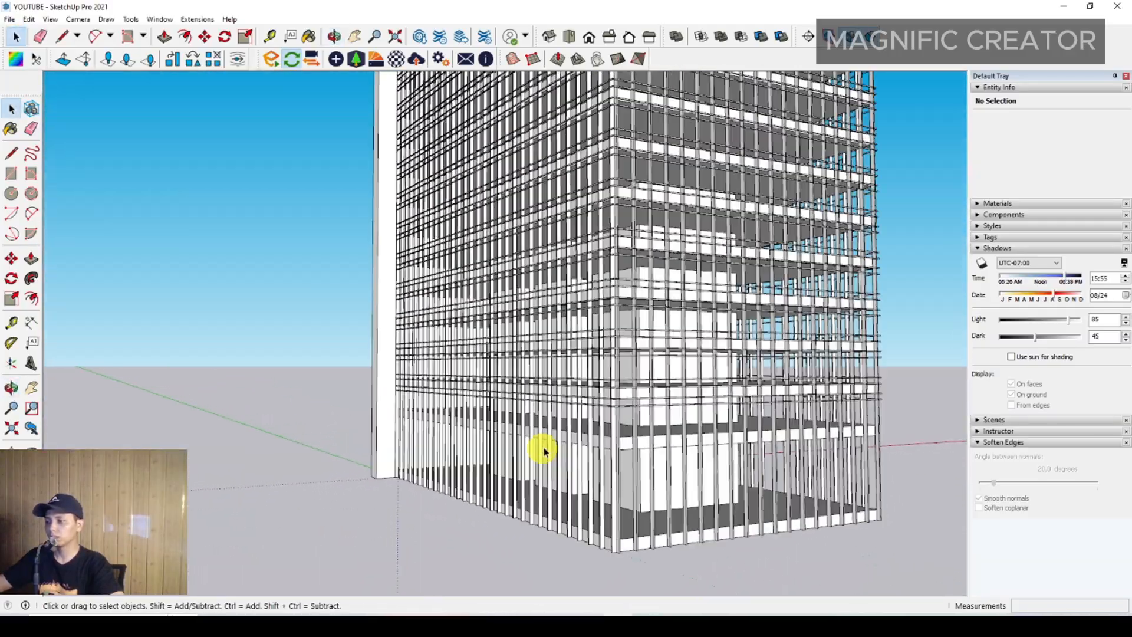
middle_drag(538, 448, 626, 386)
scroll(627, 386, up, 5)
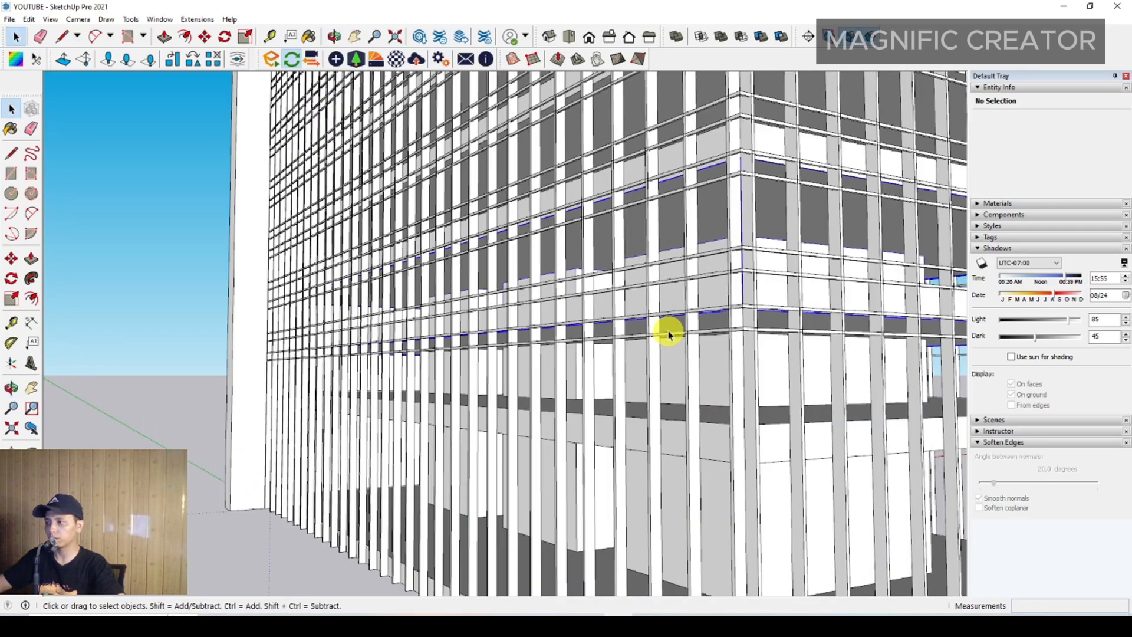
click(669, 335)
middle_drag(662, 321, 537, 387)
scroll(649, 235, up, 3)
middle_drag(649, 235, 607, 342)
scroll(670, 268, up, 2)
middle_drag(364, 277, 610, 256)
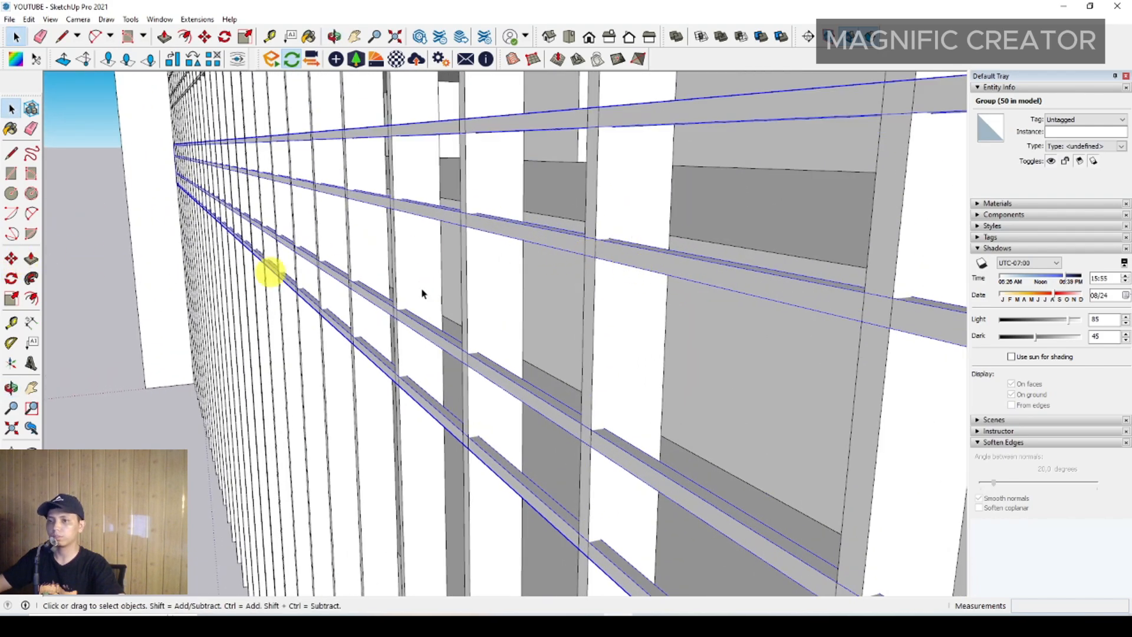
middle_drag(422, 293, 69, 285)
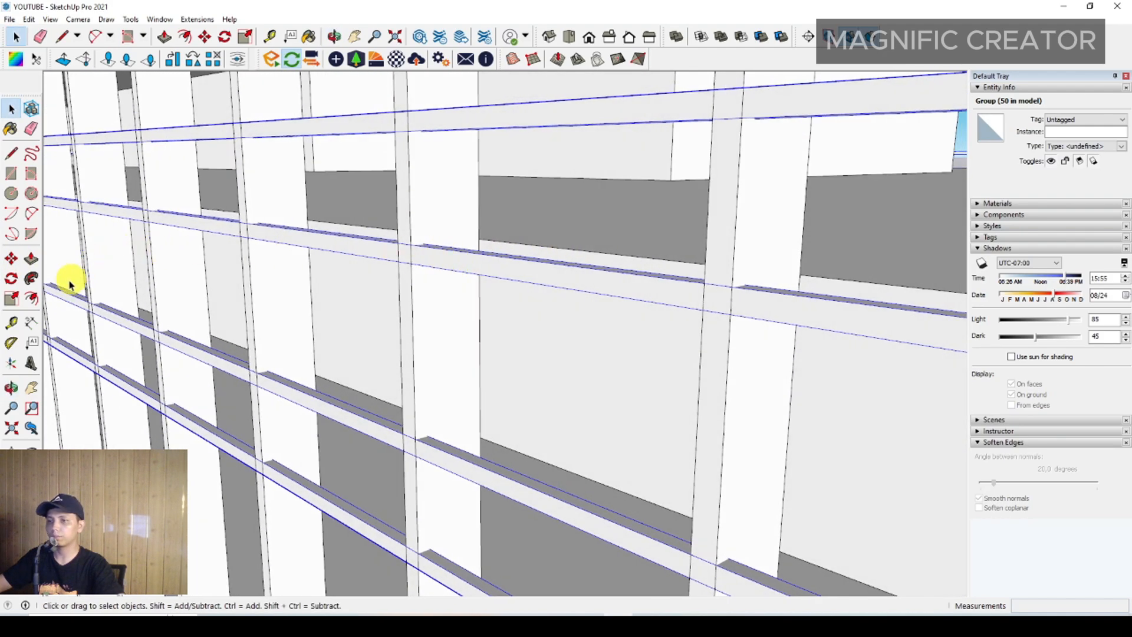
click(10, 258)
scroll(536, 224, up, 3)
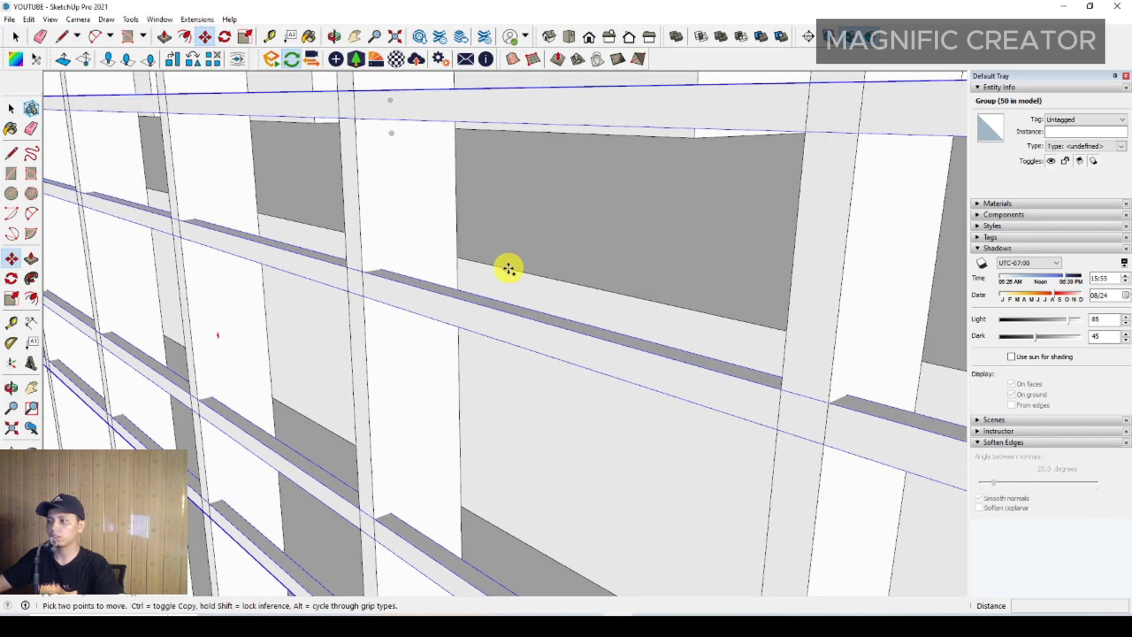
scroll(509, 269, up, 4)
click(498, 267)
key(ctrl)
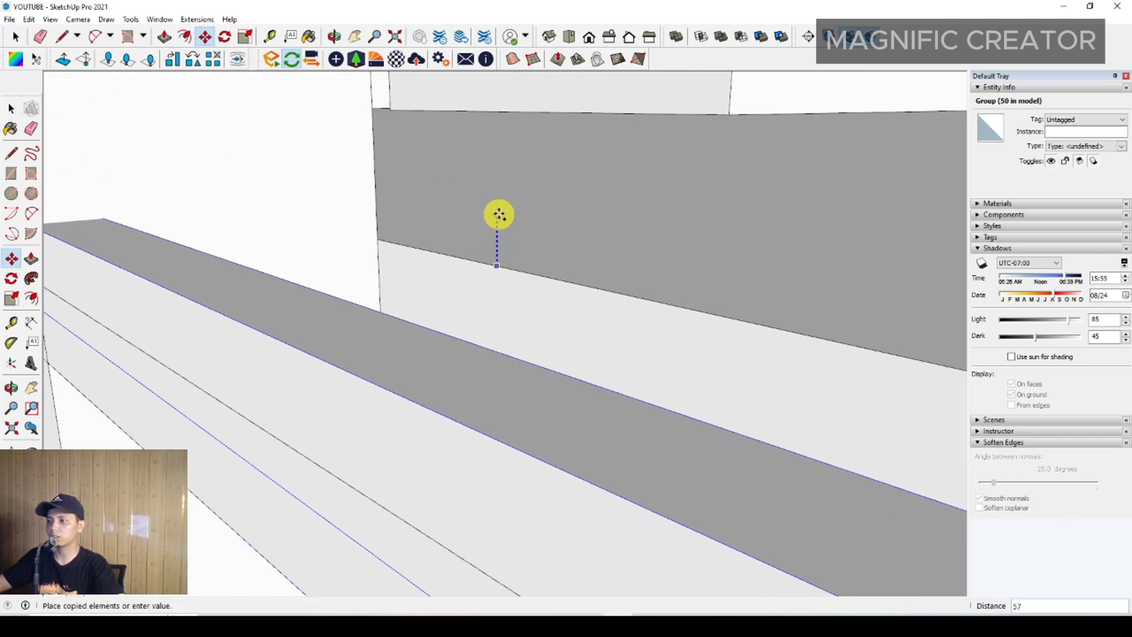
scroll(498, 219, down, 8)
scroll(504, 436, up, 2)
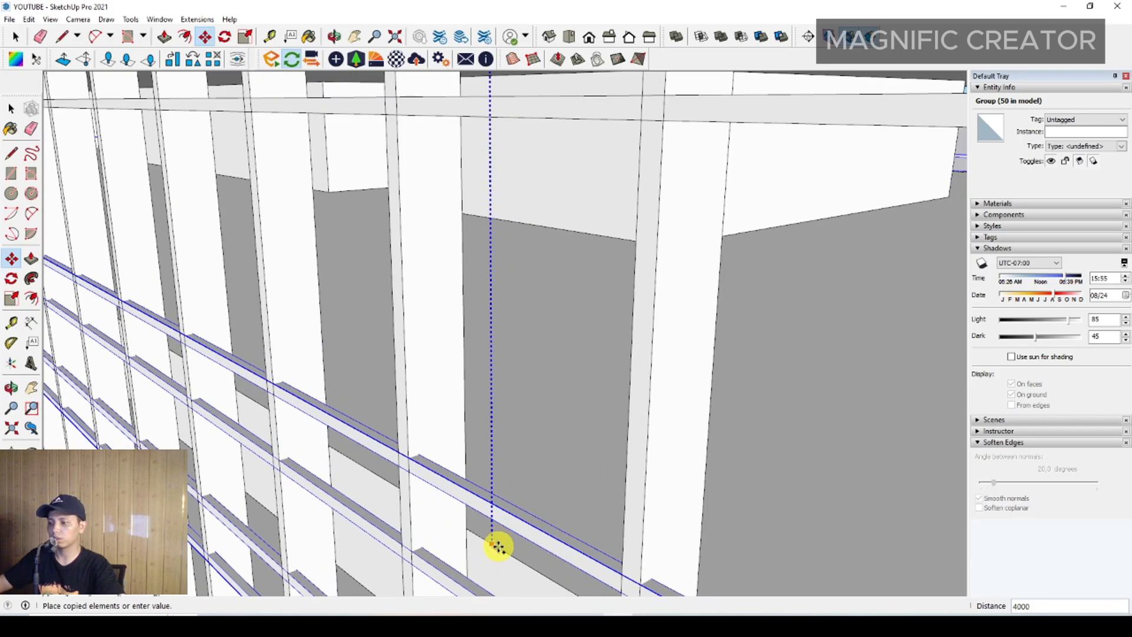
click(497, 540)
key(space)
Examine the ground floor, core blocks, bands and fins at the tower's base from several angles.
scroll(434, 222, down, 6)
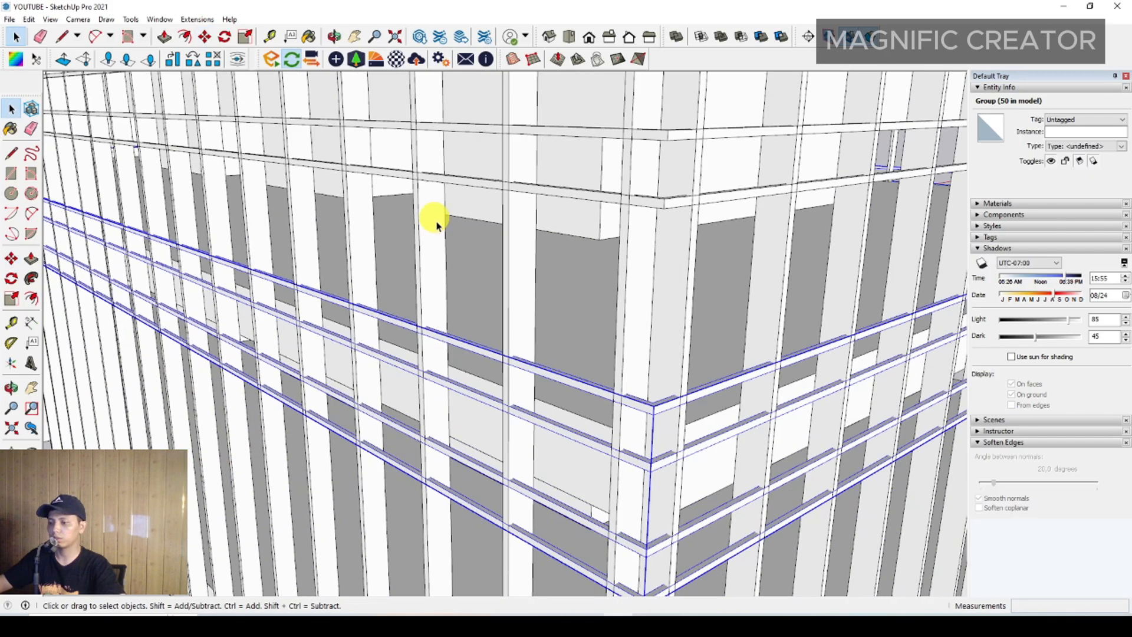
scroll(570, 213, up, 2)
middle_drag(570, 214, 588, 263)
scroll(472, 261, up, 3)
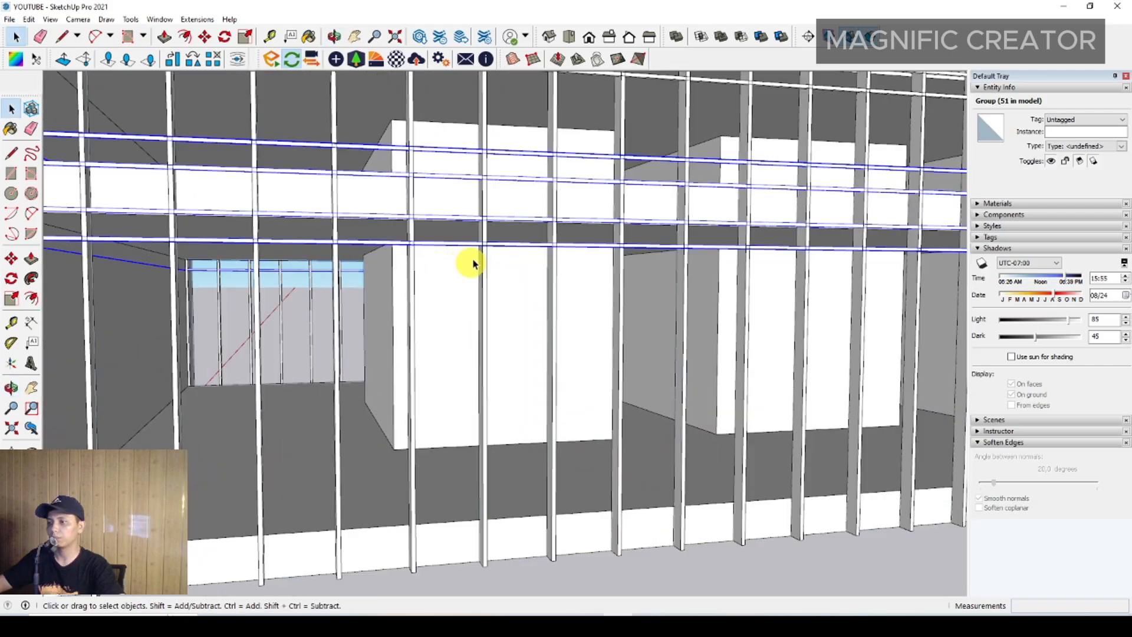
scroll(490, 341, down, 2)
middle_drag(490, 348, 429, 407)
scroll(428, 407, down, 3)
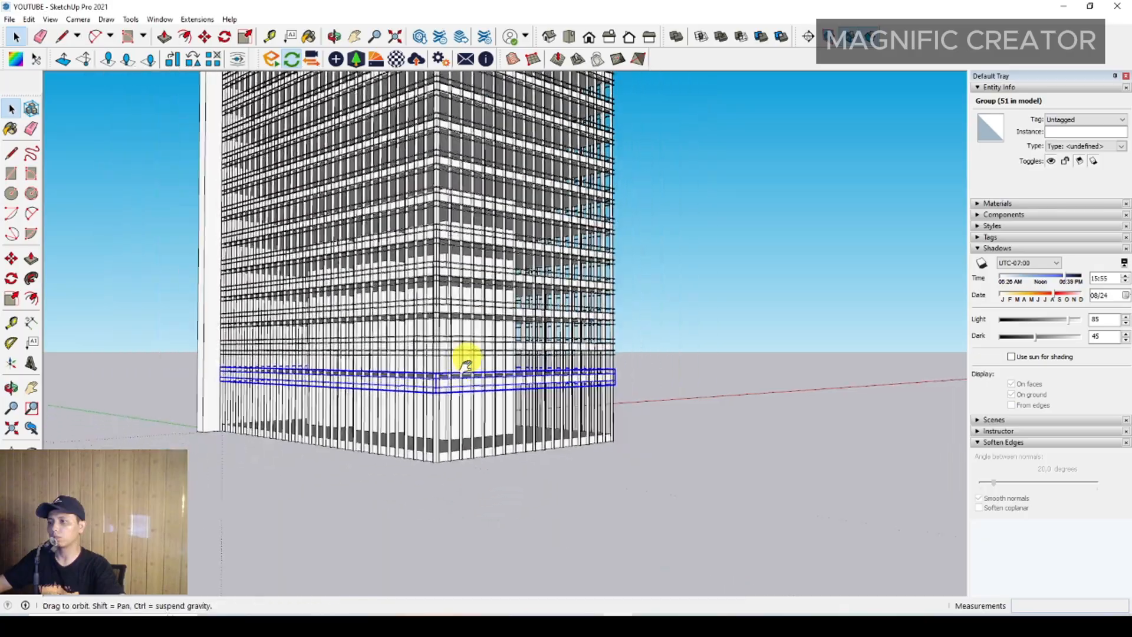
shift+middle_drag(466, 361, 480, 513)
scroll(407, 419, down, 5)
shift+middle_drag(420, 283, 480, 296)
scroll(409, 495, up, 6)
middle_drag(409, 501, 463, 423)
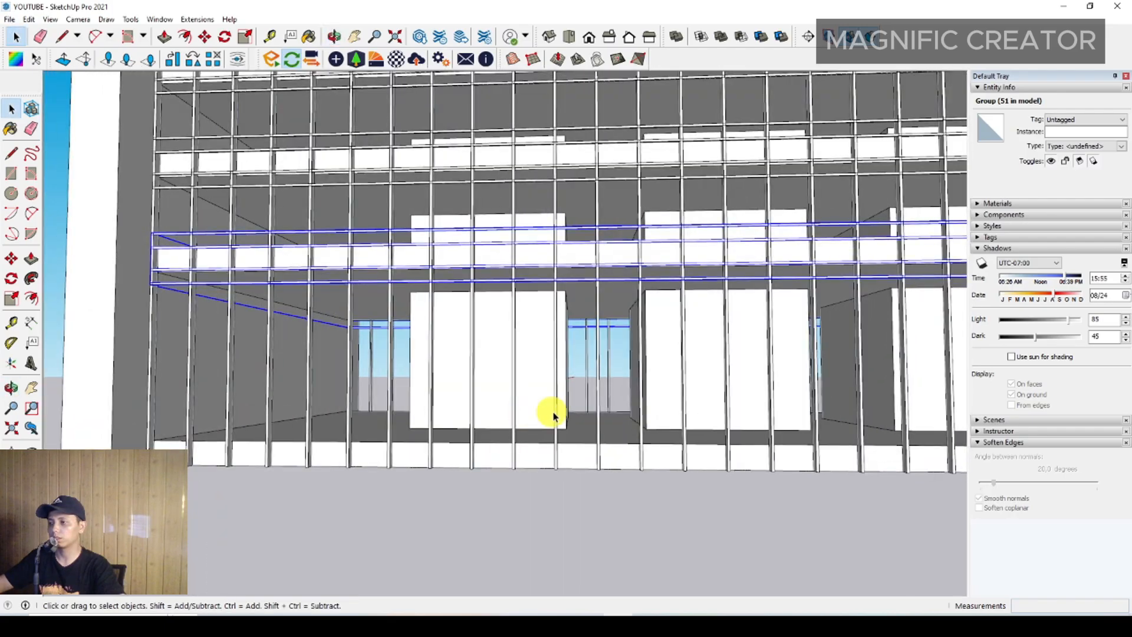
middle_drag(554, 416, 530, 412)
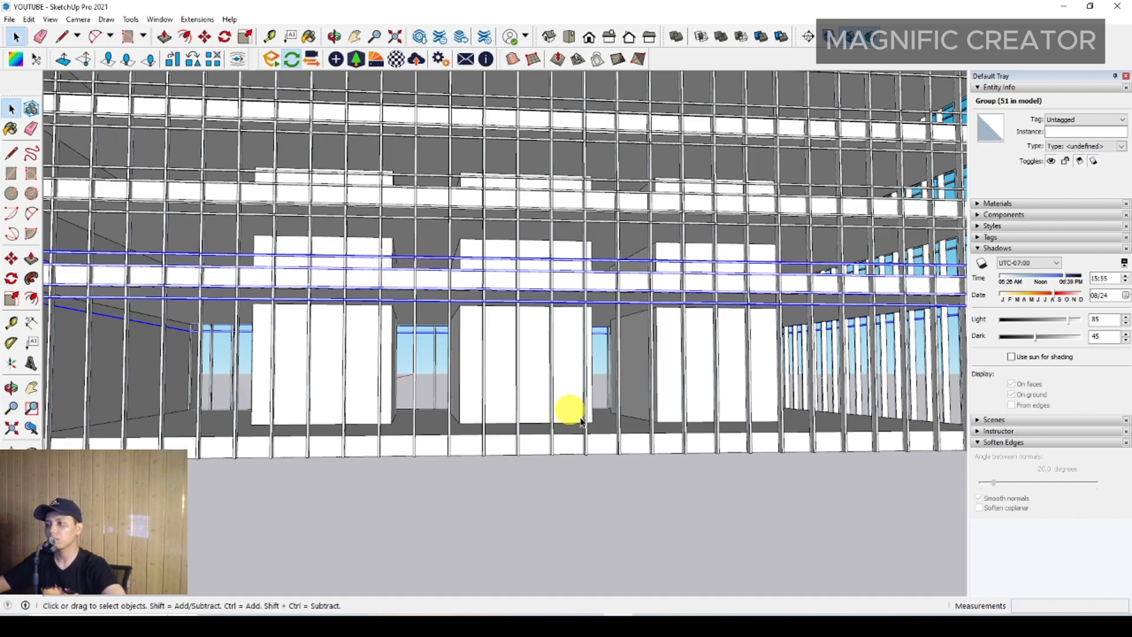
Draw a straight line about 24000 long from the middle core block's front base edge outward past the ground slab.
mouse_move(581, 421)
middle_down()
mouse_move(556, 440)
mouse_move(505, 448)
mouse_move(507, 488)
mouse_move(596, 463)
middle_up()
scroll(507, 488, up, 10)
click(573, 469)
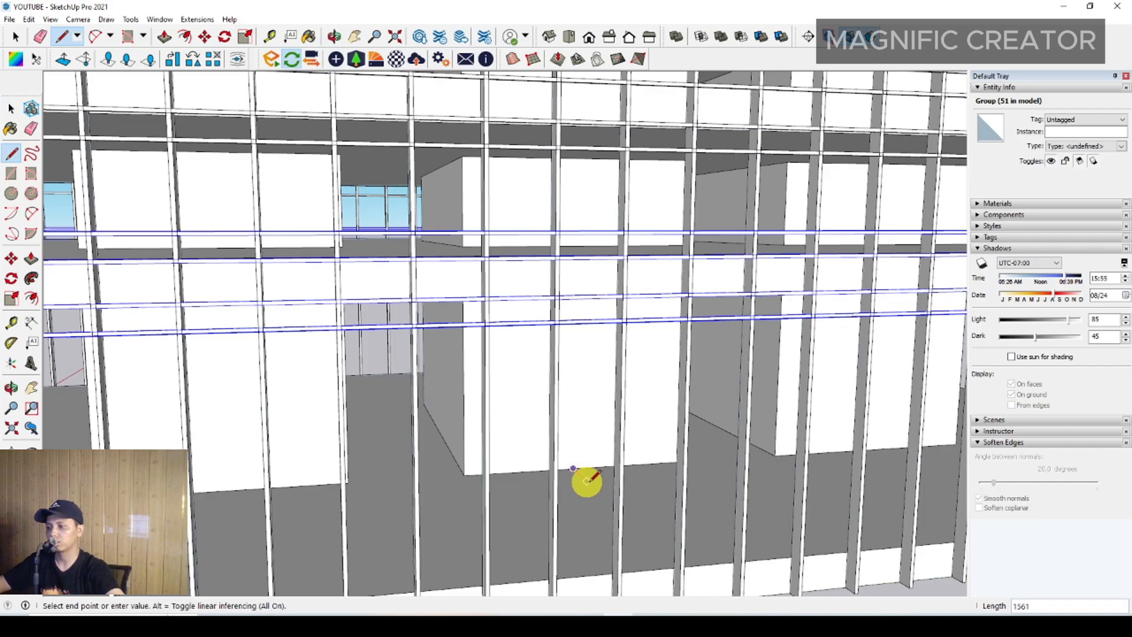
scroll(590, 483, down, 8)
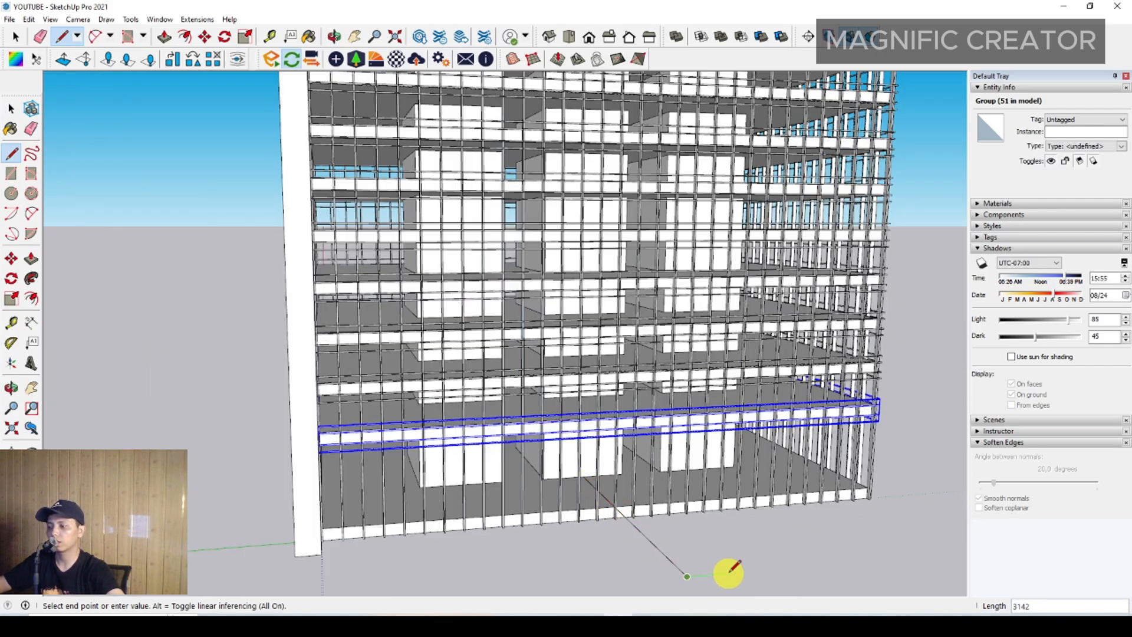
key(space)
Copy the line parallel along the facade to the near base corner of the neighbouring core block on one side.
scroll(666, 534, up, 2)
middle_drag(632, 513, 472, 423)
scroll(514, 505, up, 2)
click(458, 489)
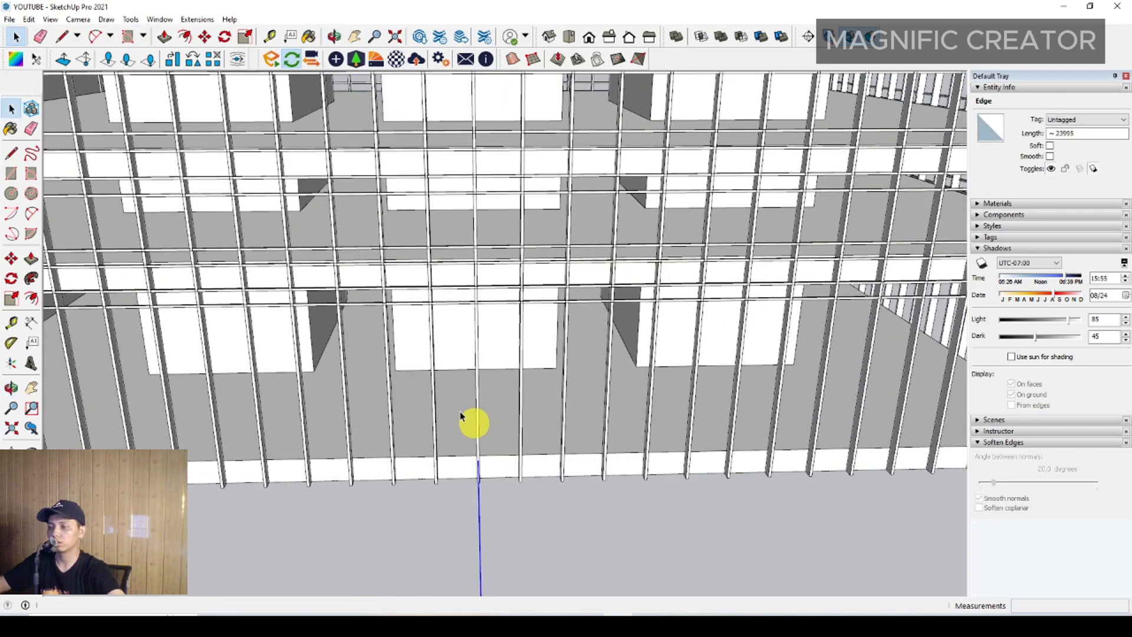
click(11, 258)
click(481, 503)
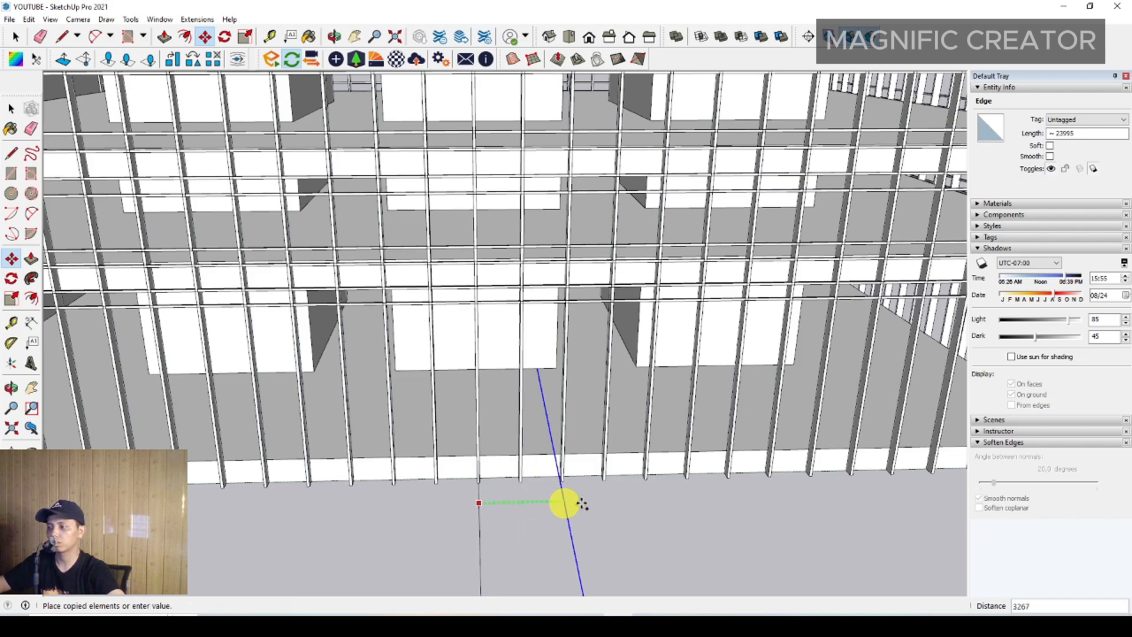
shift+middle_drag(613, 498, 470, 492)
scroll(518, 402, up, 1)
scroll(521, 400, down, 2)
scroll(524, 400, down, 1)
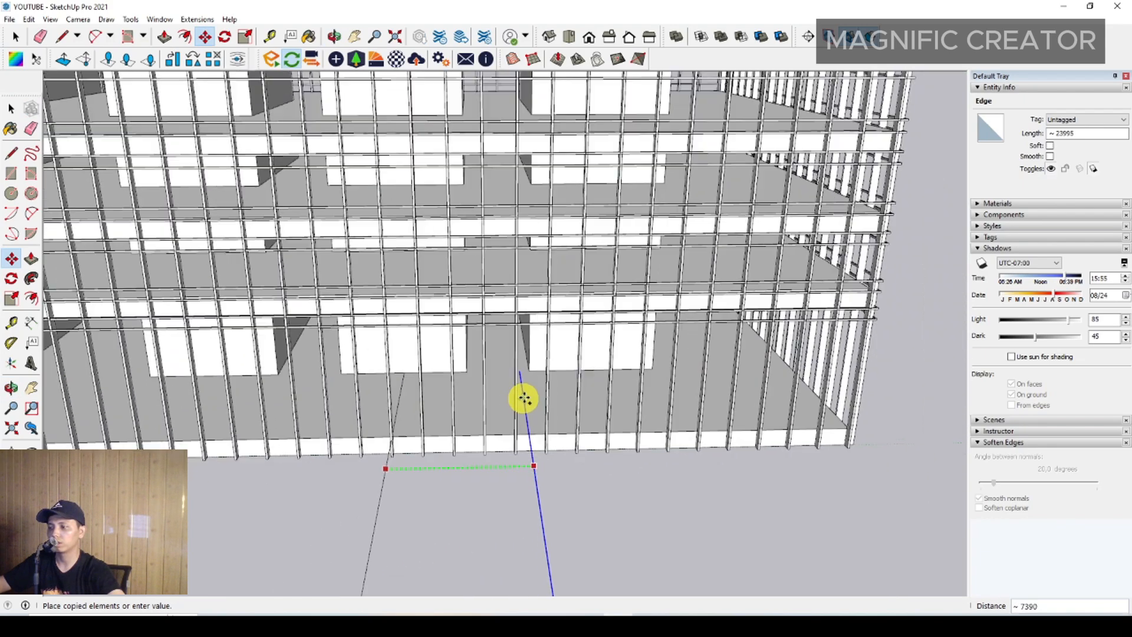
click(532, 369)
Copy the outer line 16000 back across the facade to the near base corner of the core block on the opposite side.
scroll(521, 417, down, 2)
shift+middle_drag(529, 435, 581, 440)
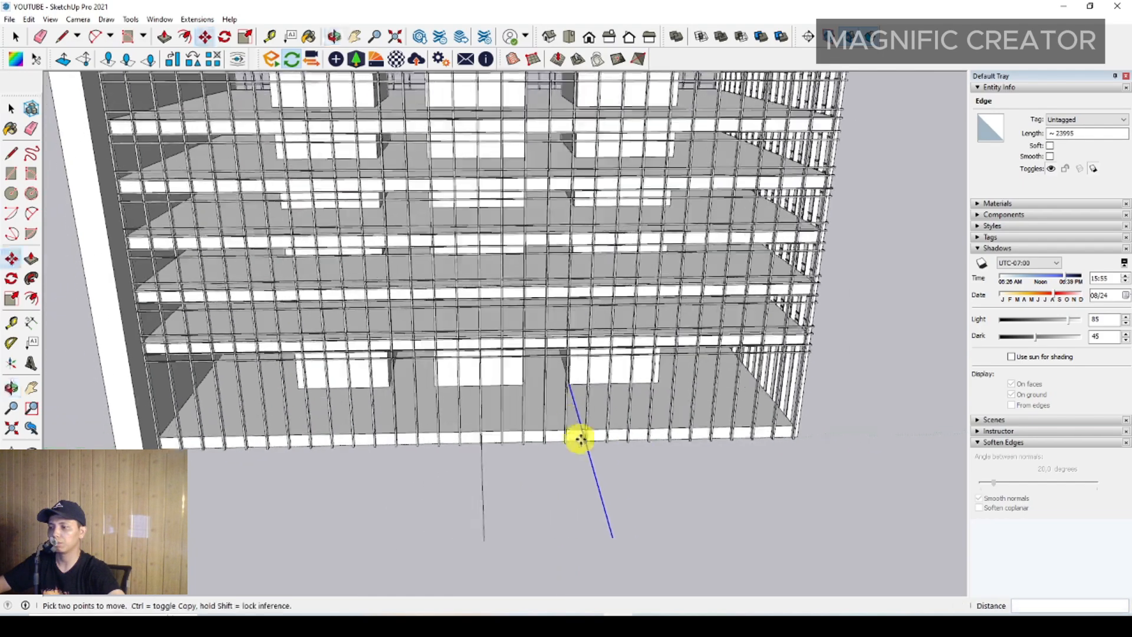
click(594, 467)
scroll(384, 379, up, 2)
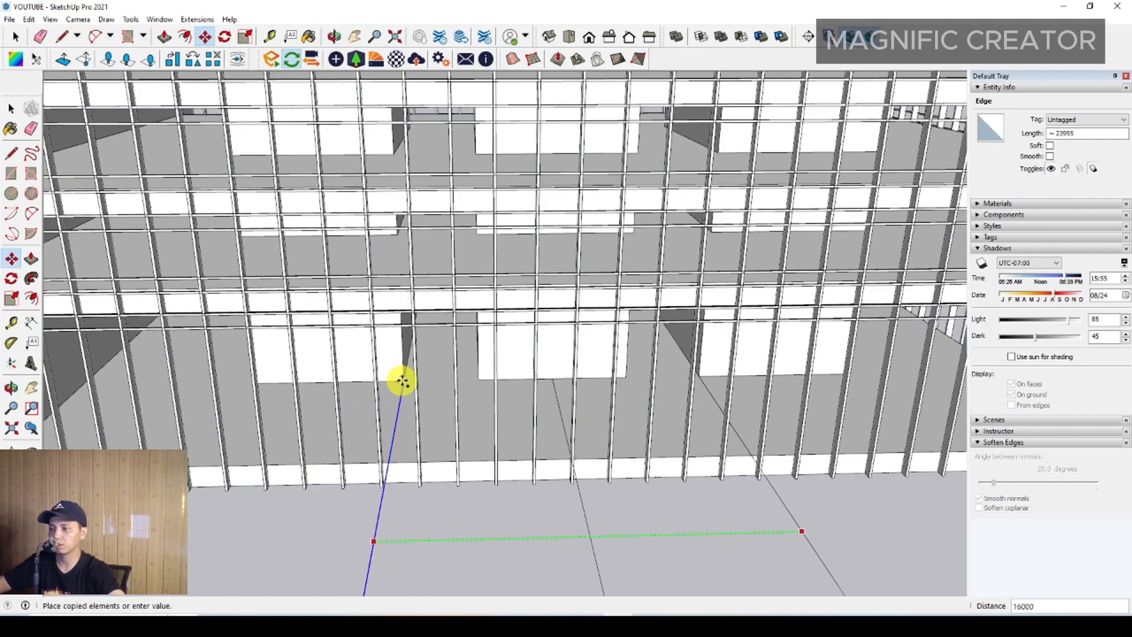
click(403, 381)
key(space)
Inside the fins group, select the nine front fins spanning the two outer lines and make them unique.
scroll(528, 446, down, 1)
middle_drag(528, 446, 613, 407)
middle_drag(489, 419, 372, 442)
click(372, 433)
double_click(371, 431)
click(371, 431)
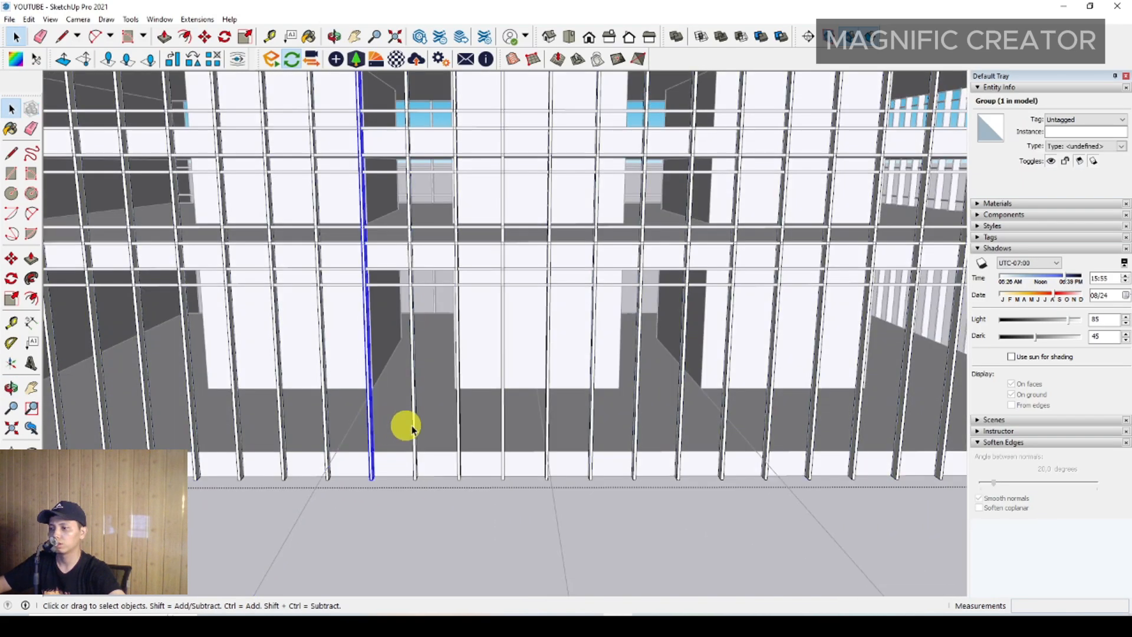
ctrl+click(415, 420)
shift+middle_drag(708, 479, 650, 473)
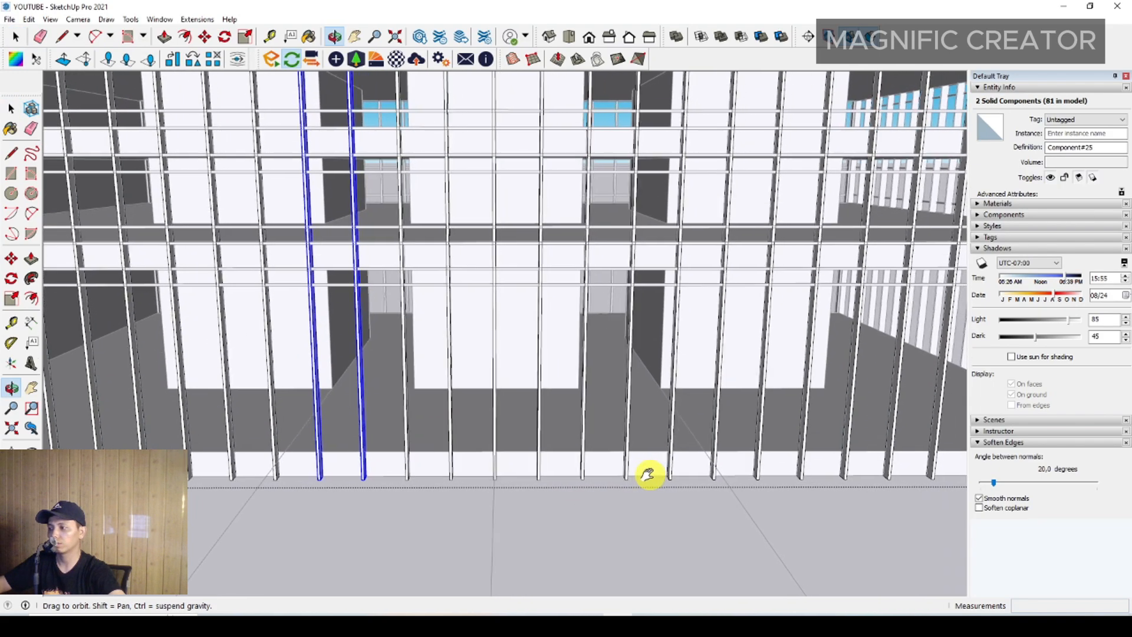
drag(327, 465, 306, 463)
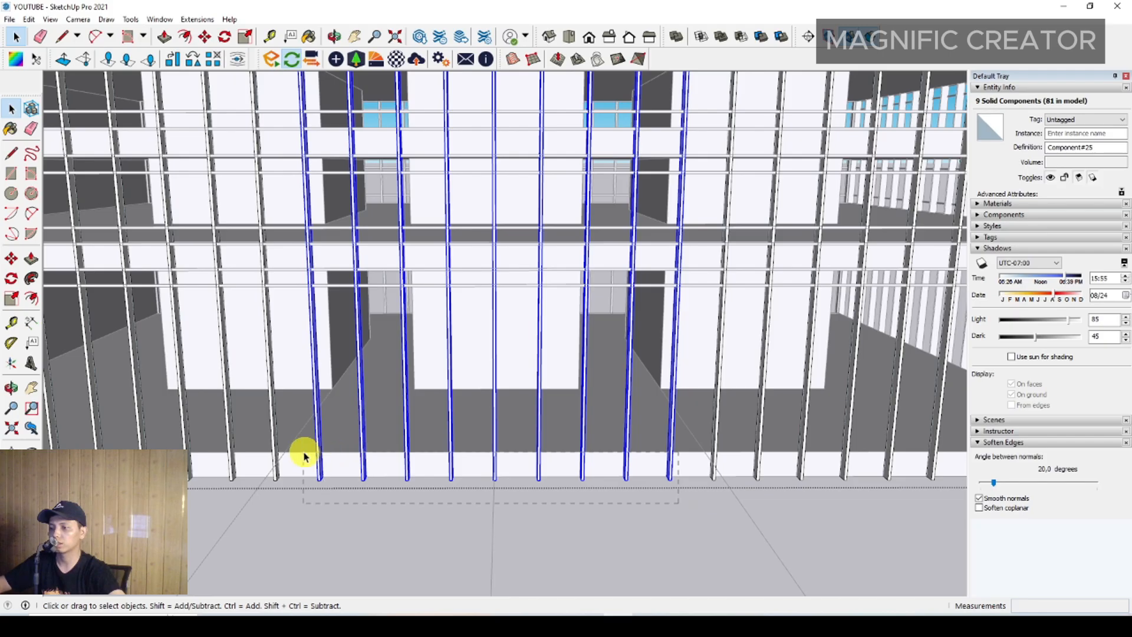
scroll(528, 420, down, 10)
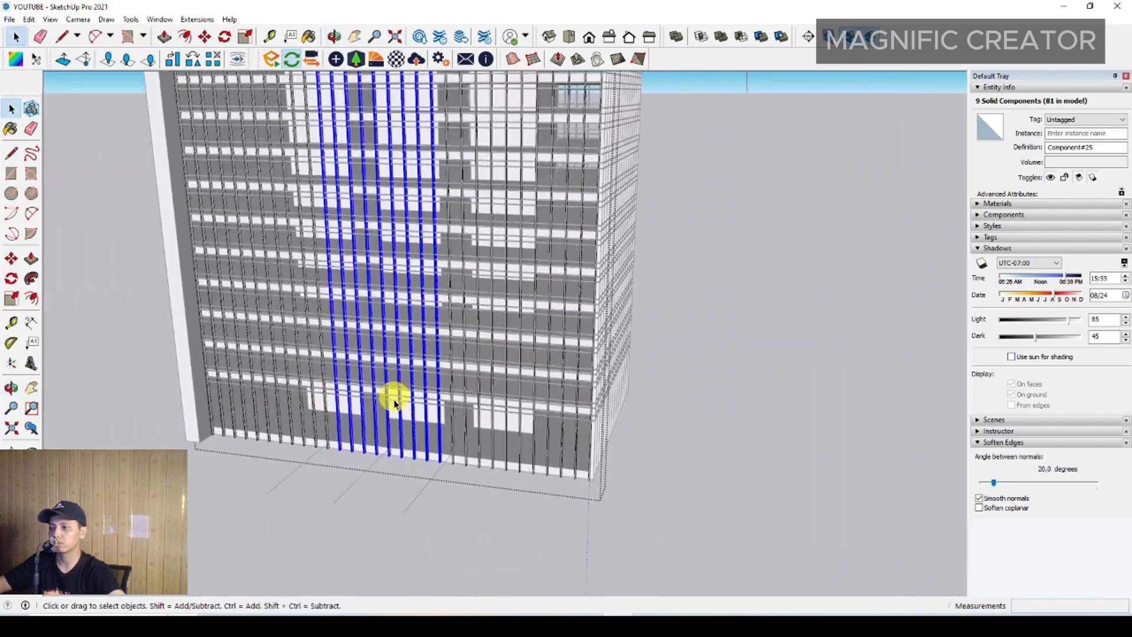
scroll(380, 417, up, 7)
middle_drag(471, 442, 646, 418)
right_click(658, 396)
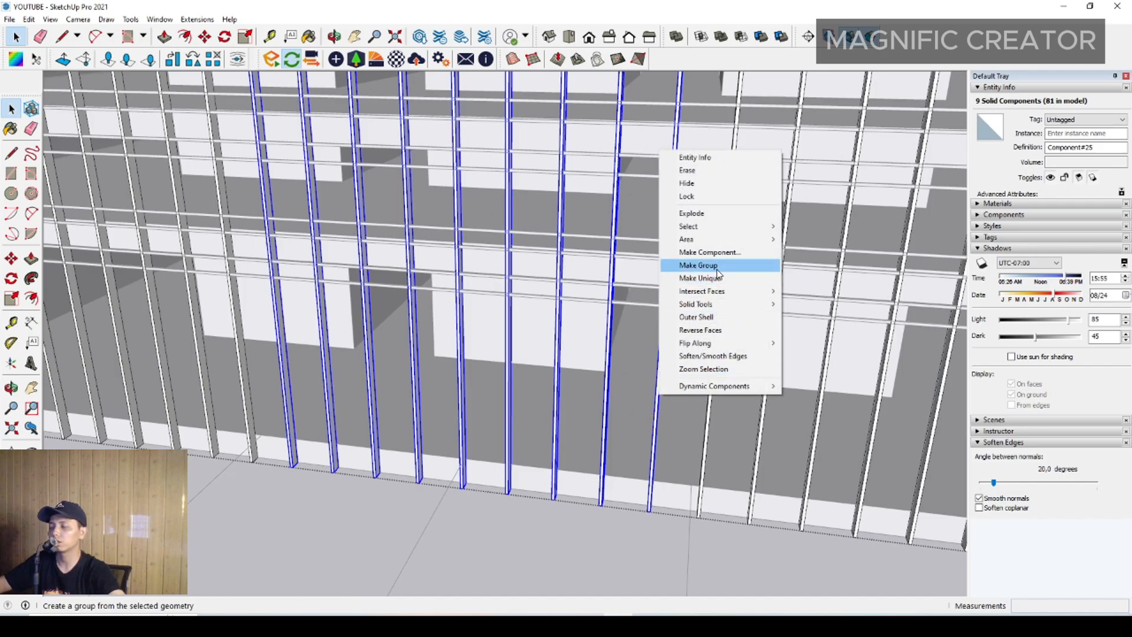
click(678, 277)
Push the bottom face of the nine unique fins up by about 7418 to the lowest horizontal band, opening the ground-floor entrance.
middle_drag(613, 466, 388, 482)
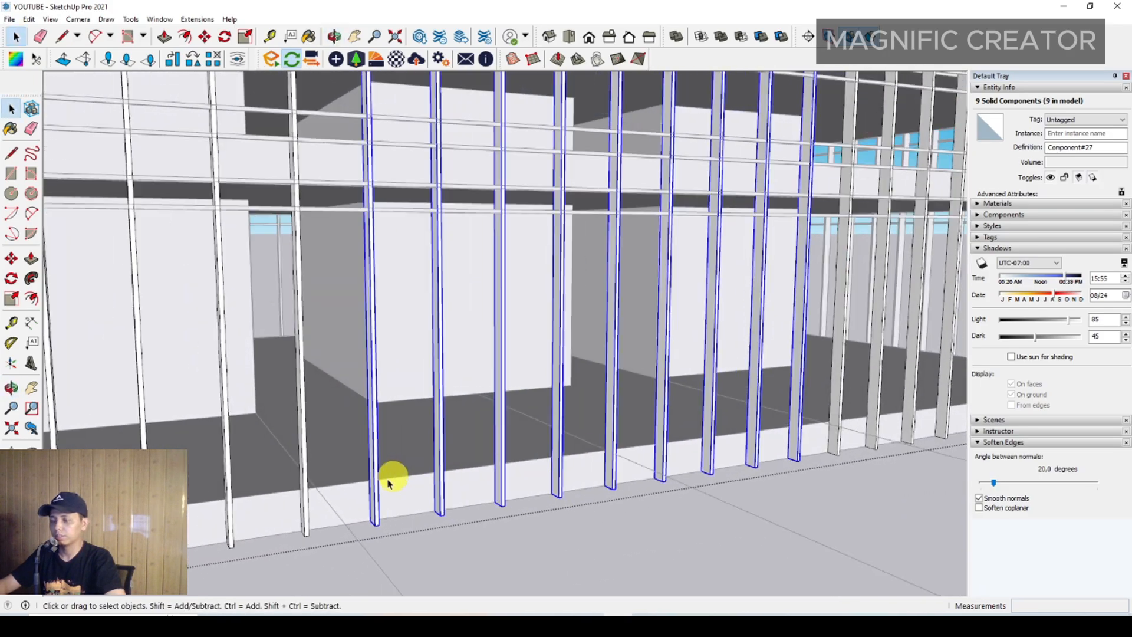
triple_click(377, 505)
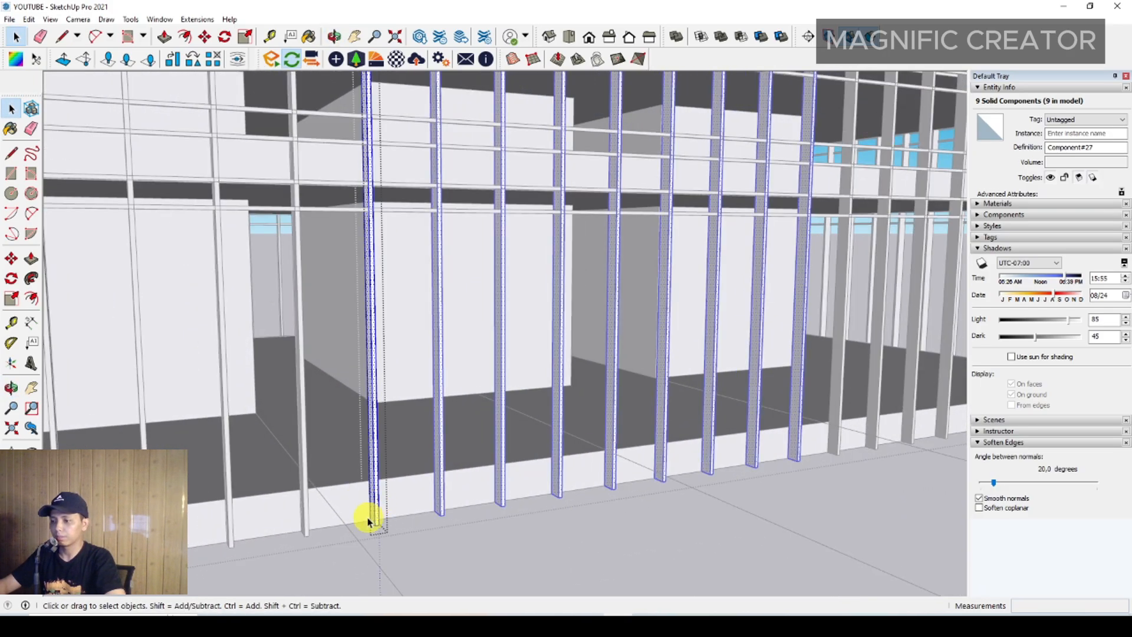
drag(366, 517, 397, 541)
key(p)
click(379, 533)
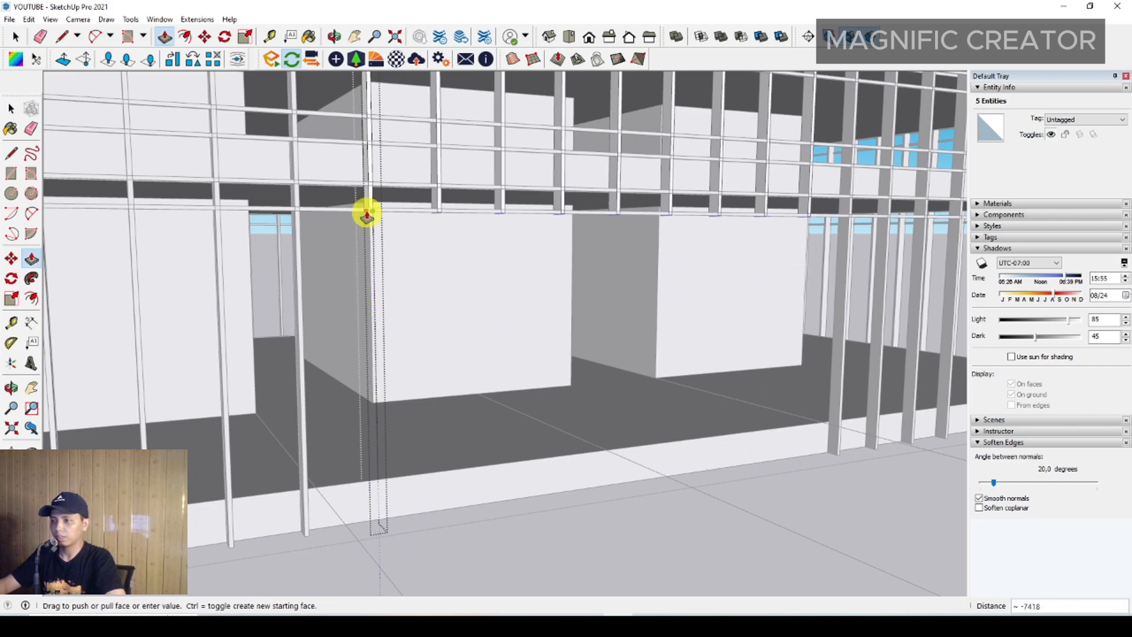
scroll(369, 211, up, 3)
scroll(380, 213, down, 1)
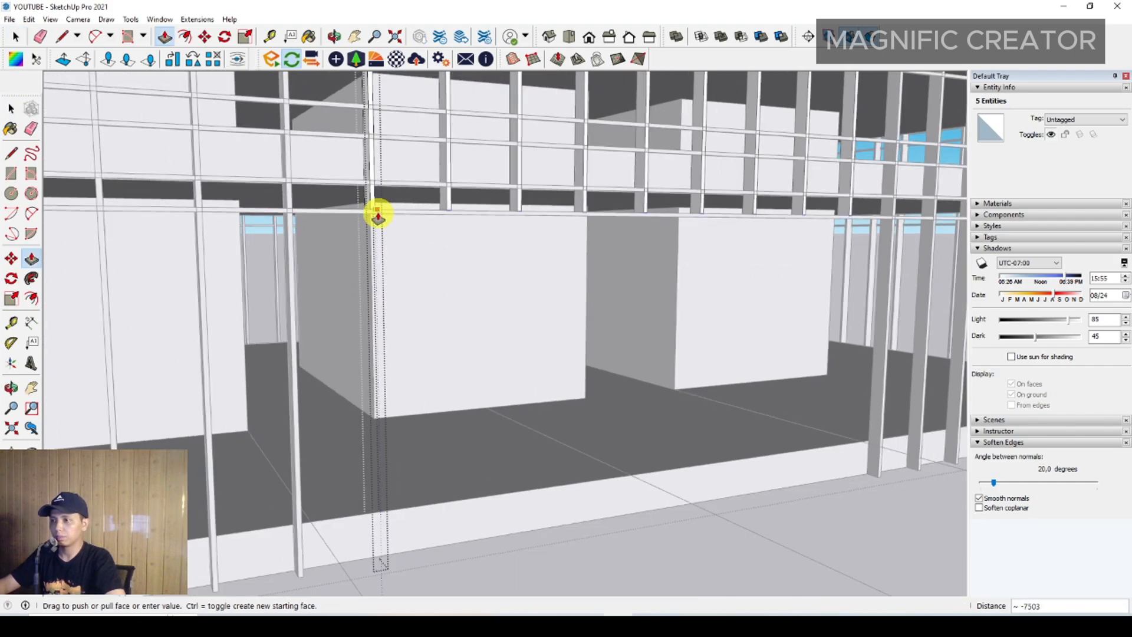
middle_drag(377, 212, 372, 222)
scroll(373, 209, up, 3)
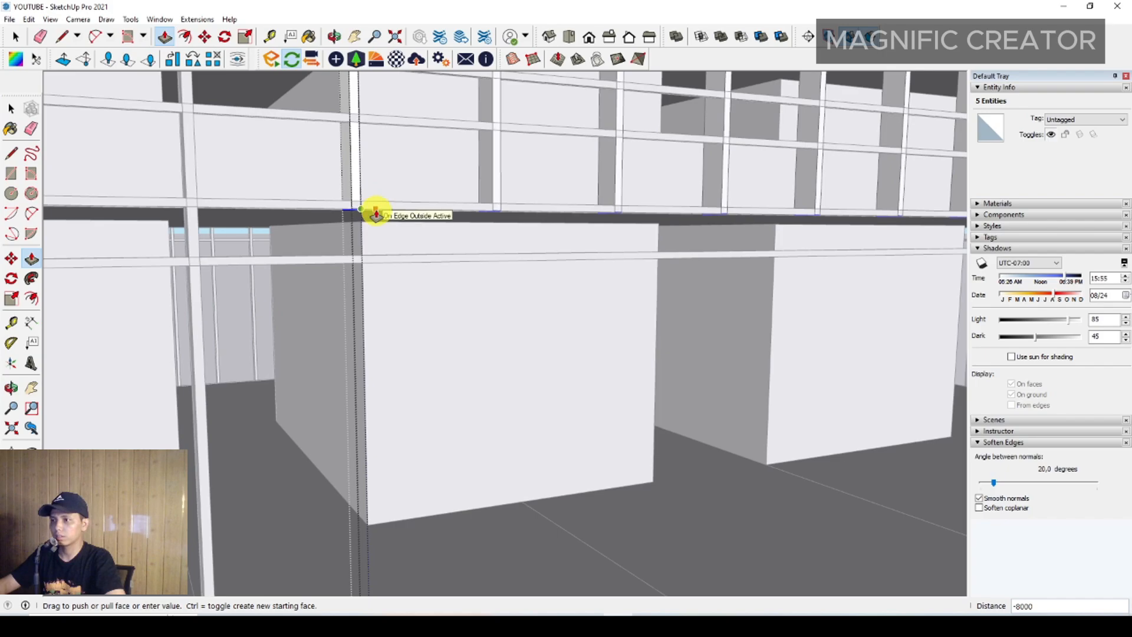
scroll(372, 236, down, 2)
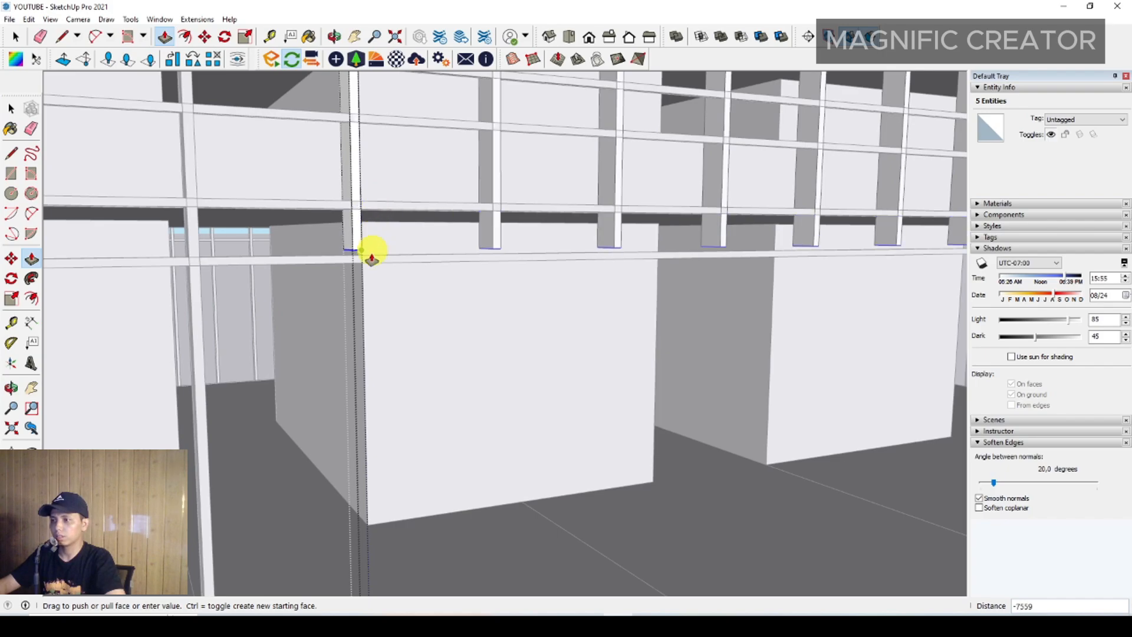
click(369, 260)
scroll(402, 266, down, 3)
scroll(387, 260, down, 3)
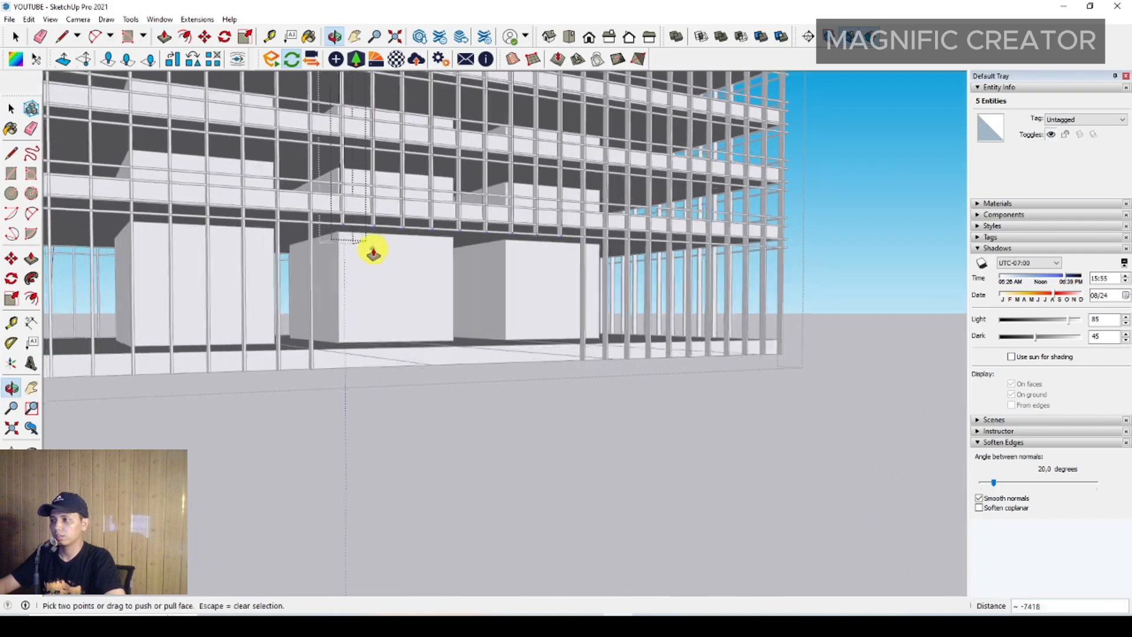
key(space)
click(840, 180)
Open the ground slab's group and draw a rectangle of about 16533 by 1000 on its front edge between the two fins bordering the entrance.
scroll(427, 344, up, 2)
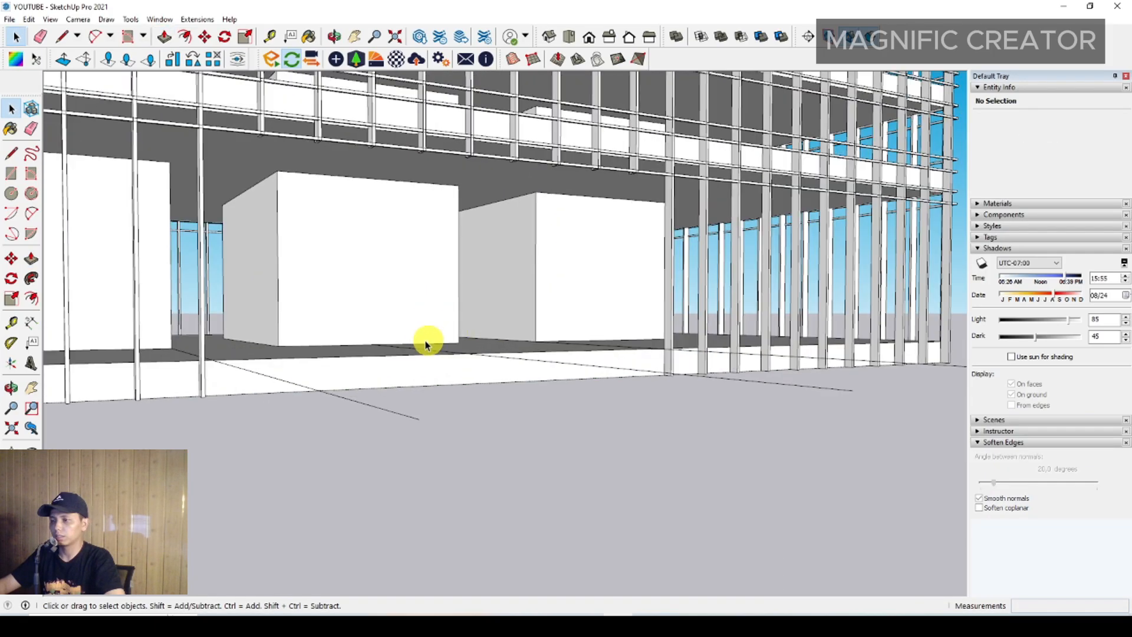
middle_drag(427, 344, 610, 435)
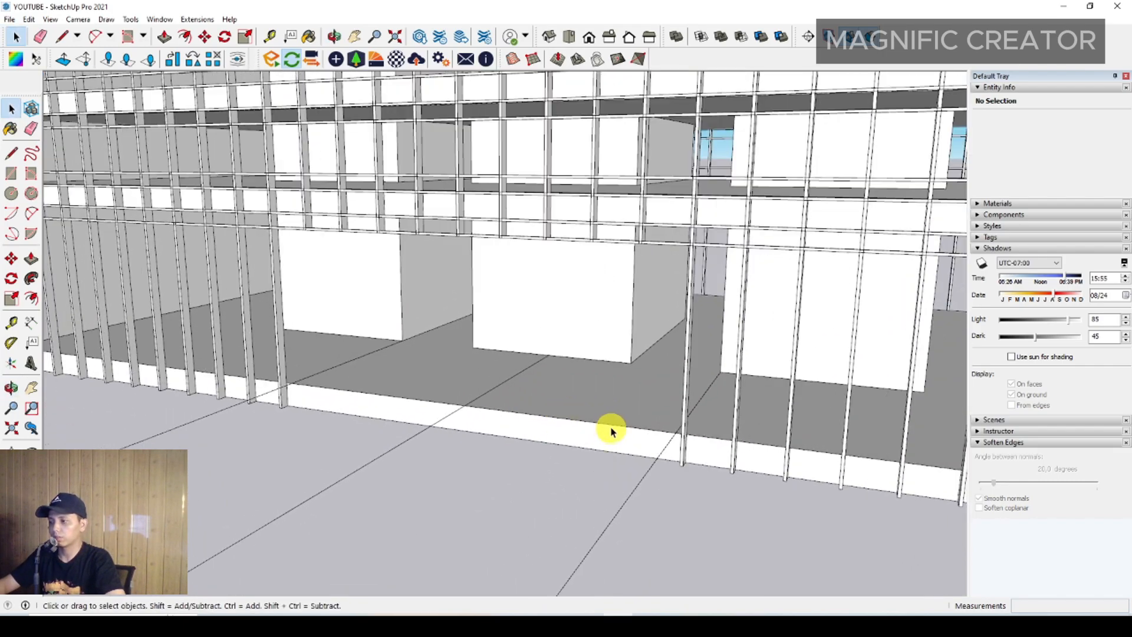
triple_click(611, 432)
middle_drag(424, 400, 114, 177)
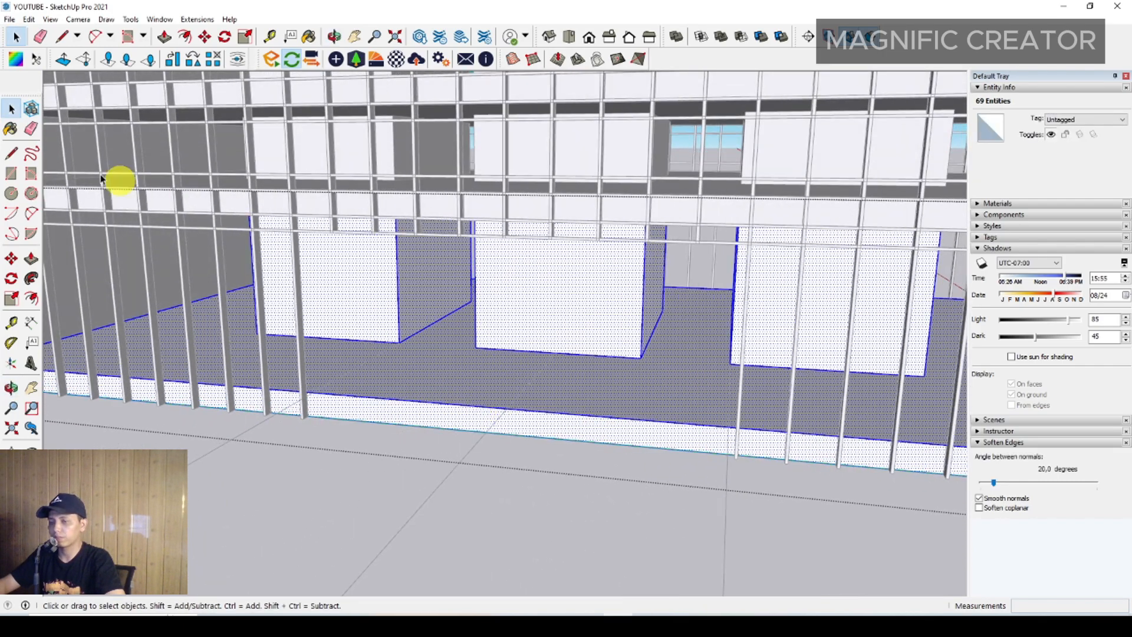
click(10, 174)
scroll(731, 416, up, 3)
middle_drag(741, 468, 692, 450)
scroll(737, 461, up, 1)
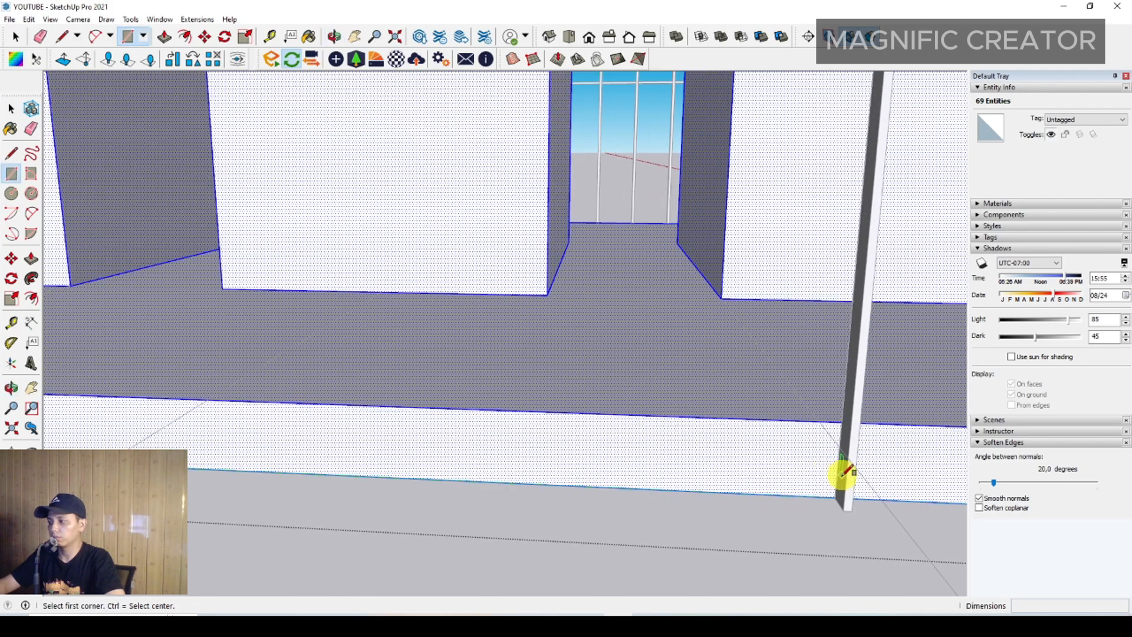
click(837, 496)
middle_drag(837, 496, 313, 440)
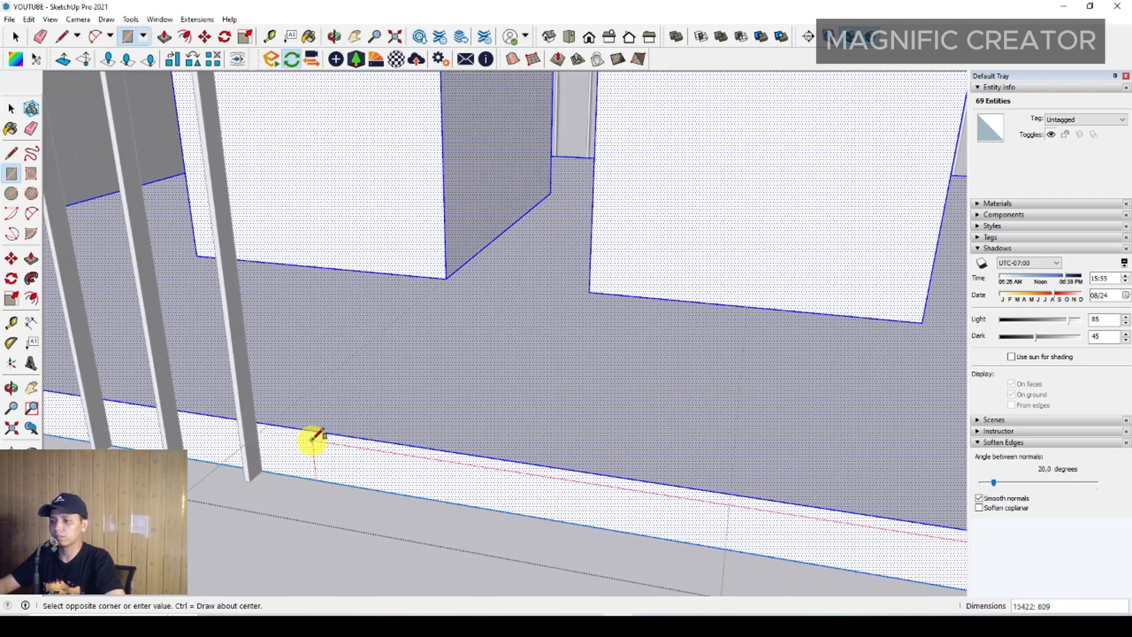
click(255, 413)
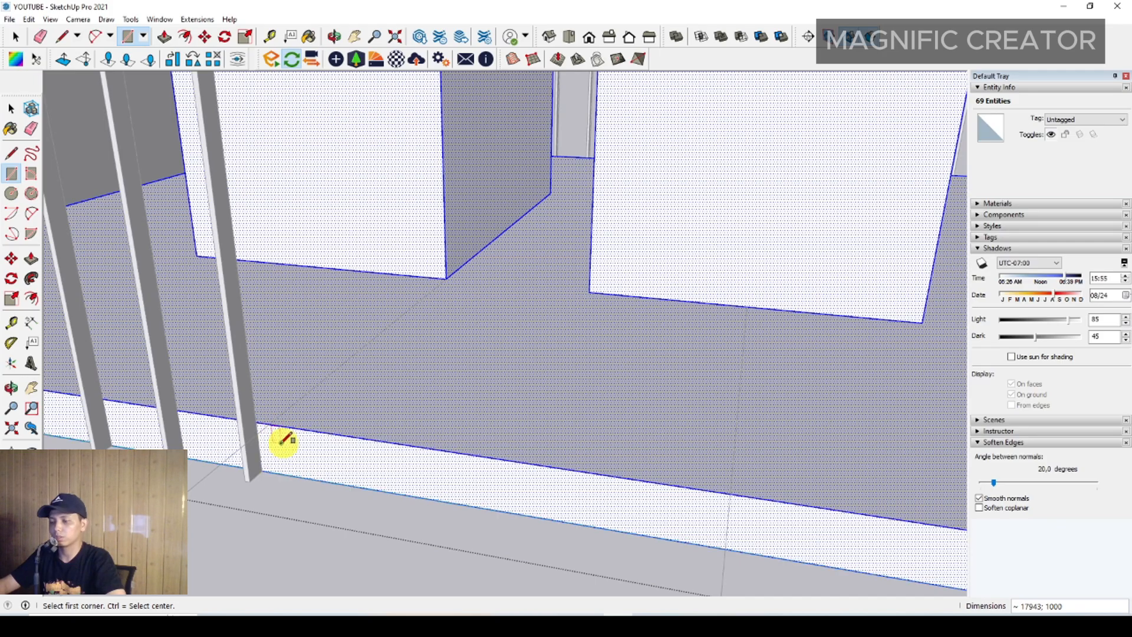
click(259, 422)
middle_drag(311, 462, 397, 369)
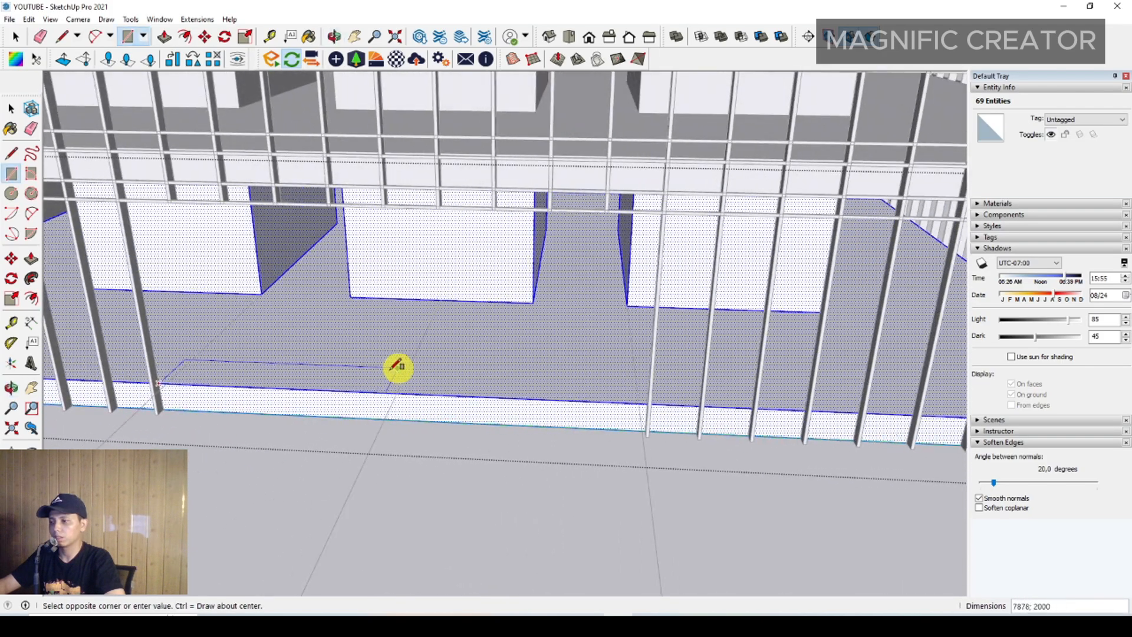
scroll(684, 417, up, 3)
click(878, 468)
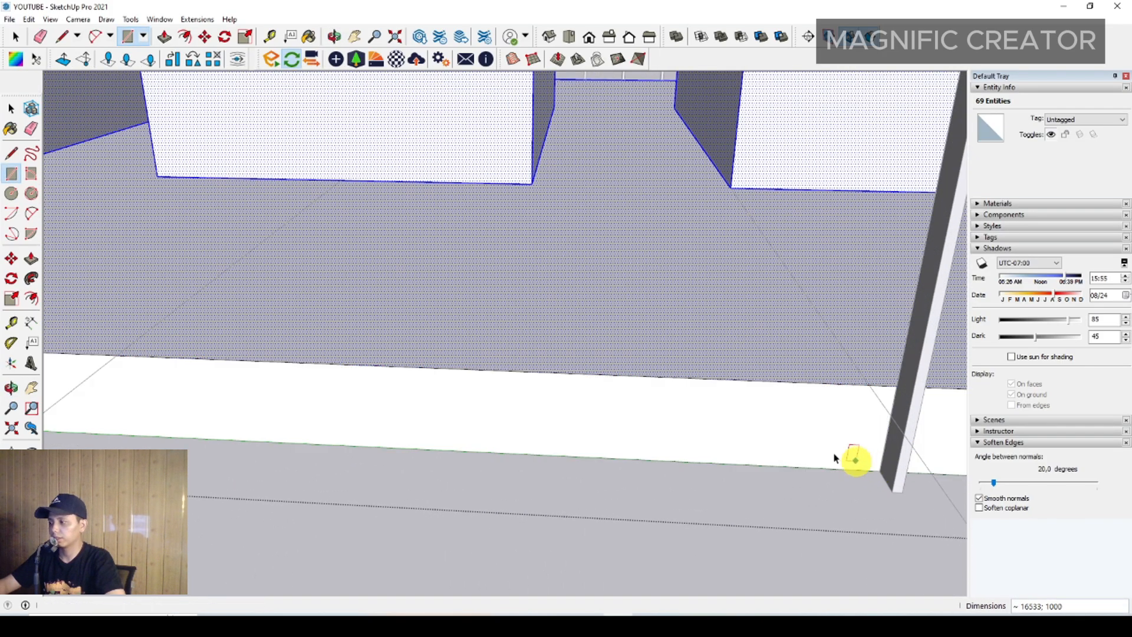
key(space)
Push/Pull the new rectangle on the slab's front edge outward to form a projecting entrance platform.
scroll(630, 417, down, 1)
click(631, 417)
scroll(631, 417, down, 4)
middle_drag(557, 366, 207, 371)
click(32, 259)
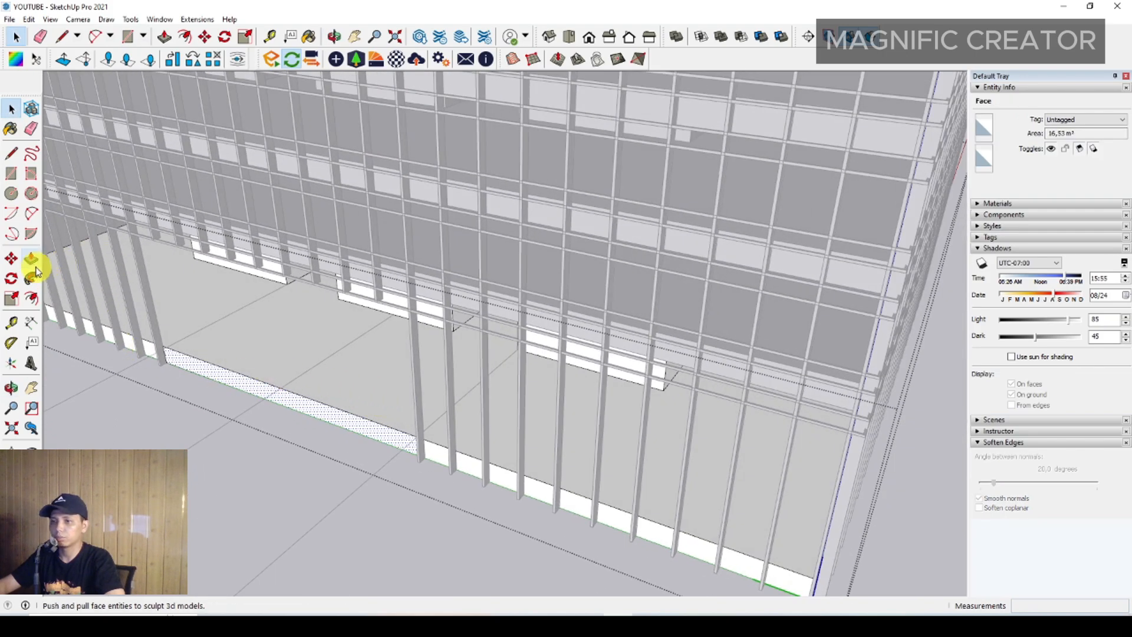
click(293, 402)
scroll(254, 436, down, 3)
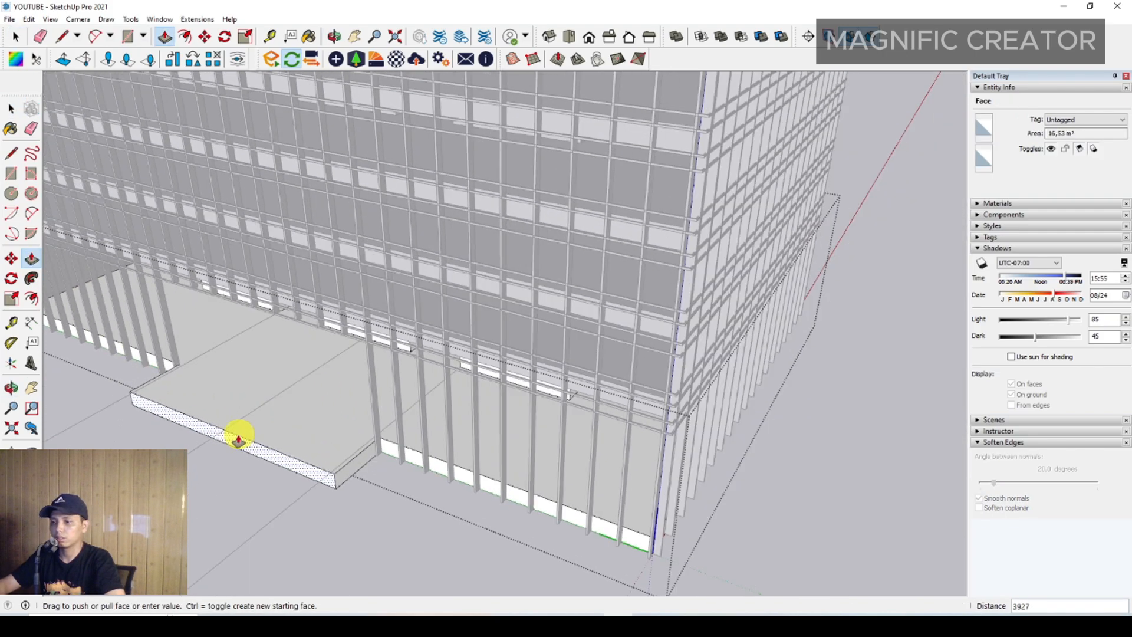
shift+middle_drag(238, 437, 468, 367)
scroll(467, 366, down, 2)
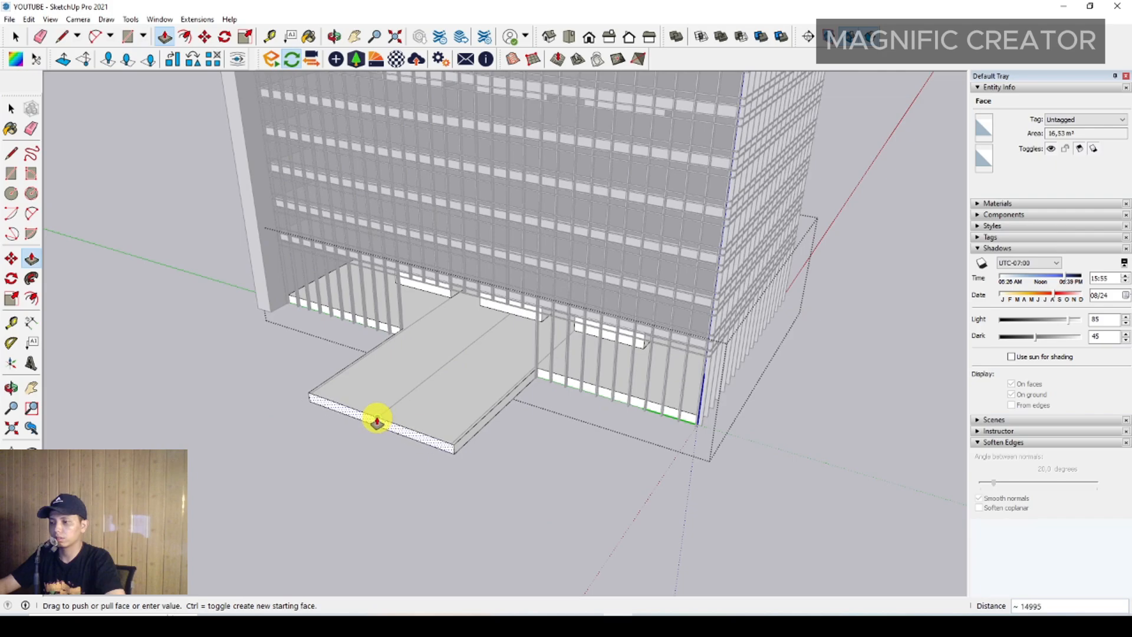
middle_drag(417, 392, 321, 397)
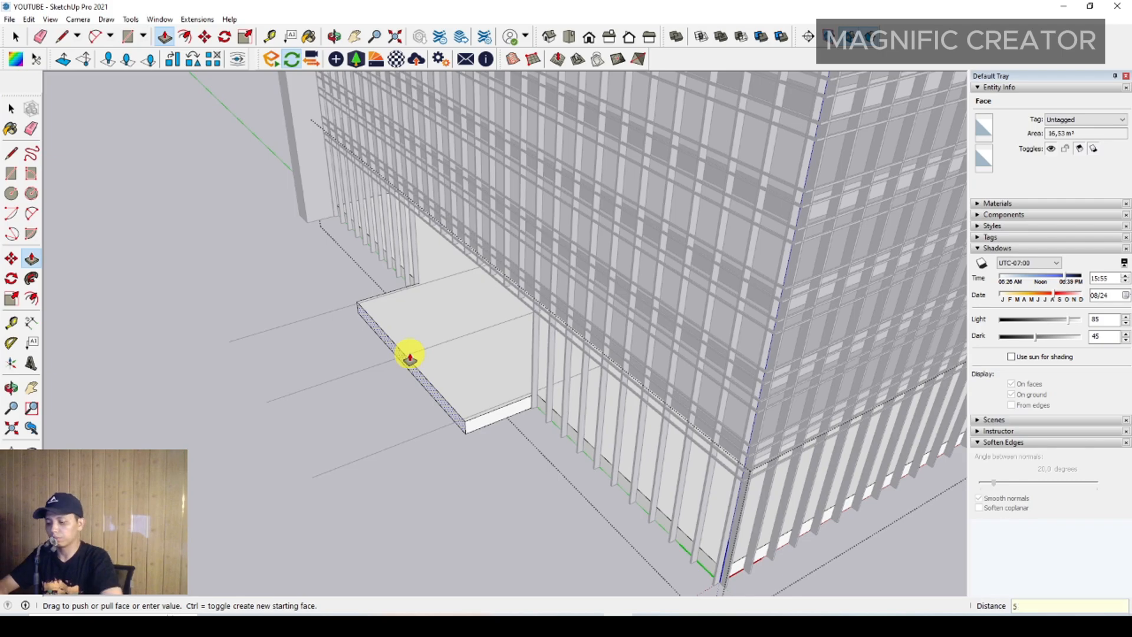
click(410, 357)
key(space)
Leave the slab group and group the three long layout lines running across the entrance platform.
middle_drag(410, 357, 555, 440)
scroll(500, 480, up, 2)
scroll(555, 440, down, 2)
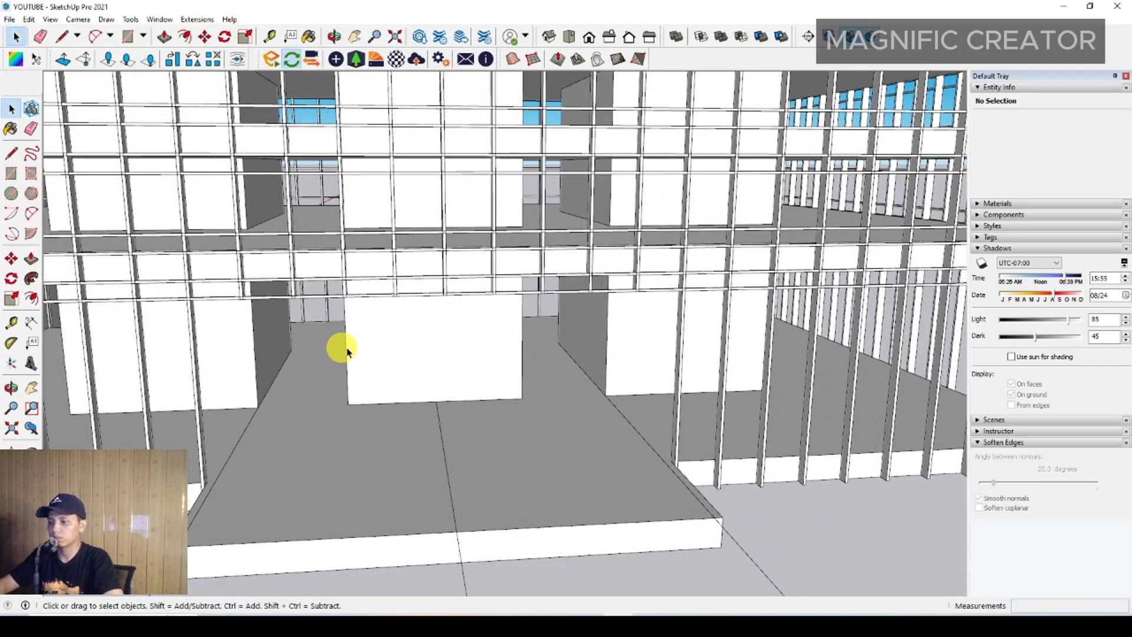
middle_drag(575, 431, 485, 454)
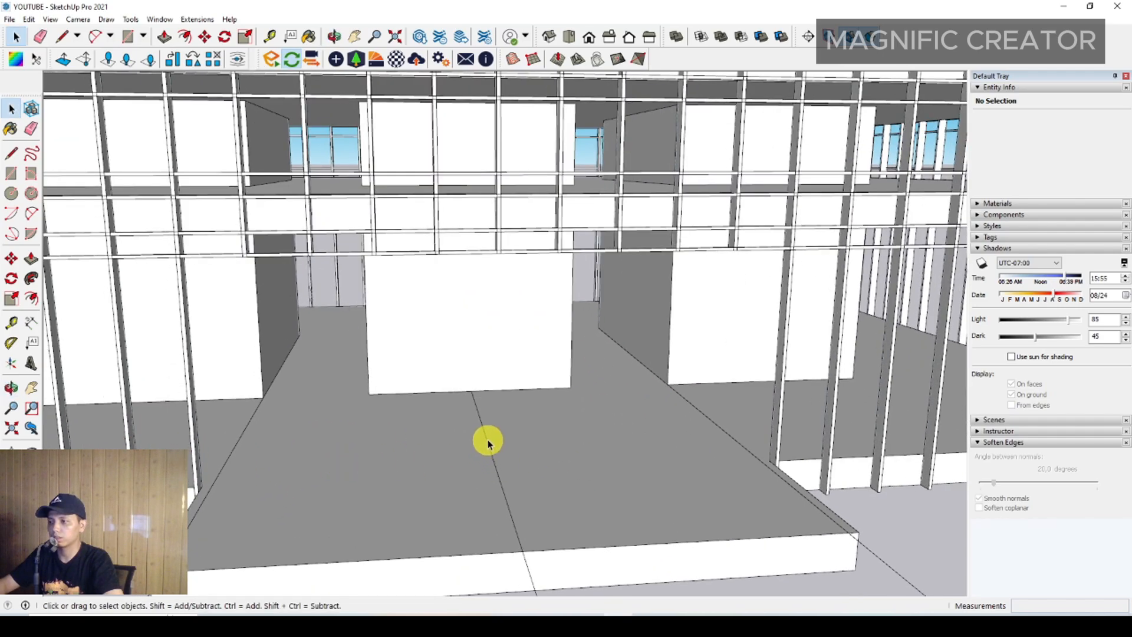
scroll(417, 413, down, 3)
middle_drag(417, 413, 515, 555)
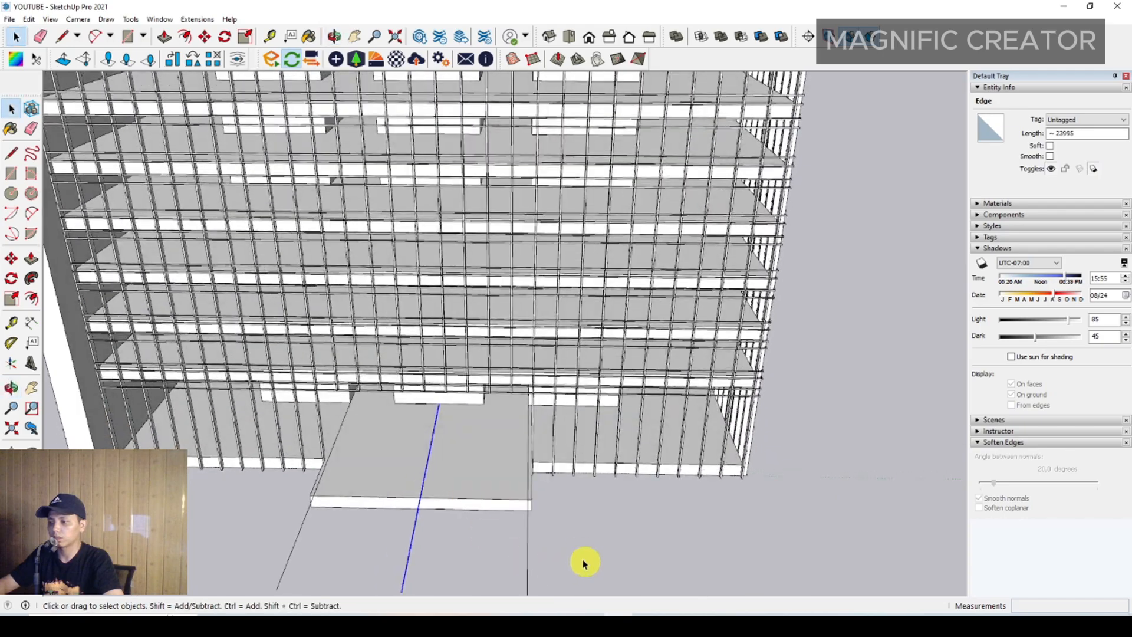
scroll(418, 527, up, 2)
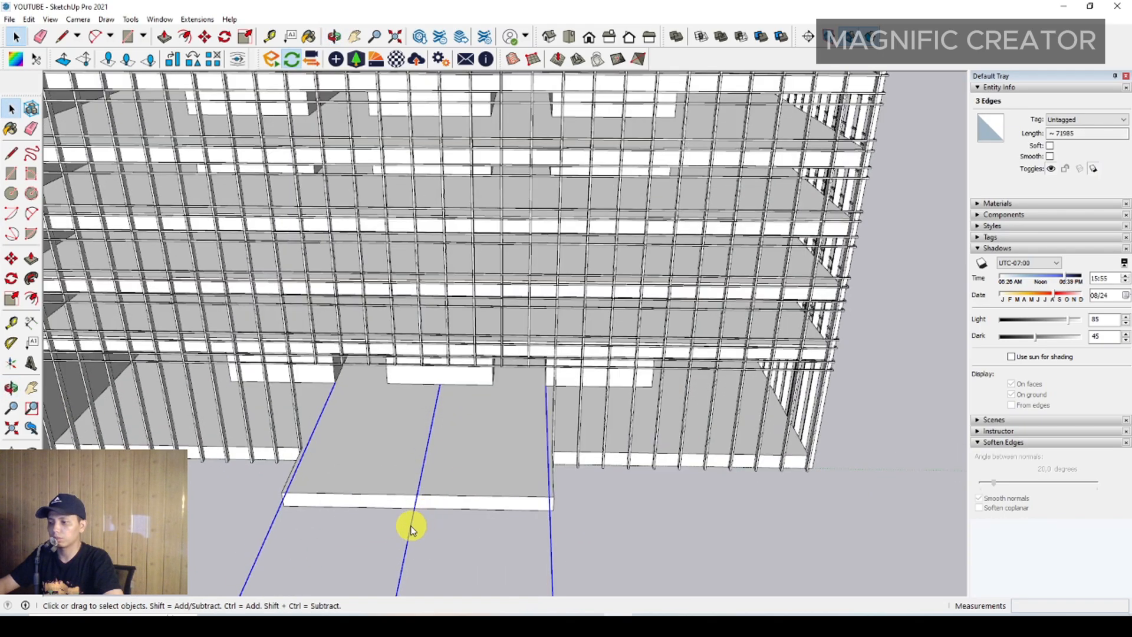
right_click(411, 527)
click(448, 450)
Draw a vertical rectangle of about 6418 by 16533 filling the entrance opening, from under the lowest band to the platform at the opposite fin.
scroll(367, 448, up, 3)
middle_drag(366, 448, 132, 243)
click(12, 173)
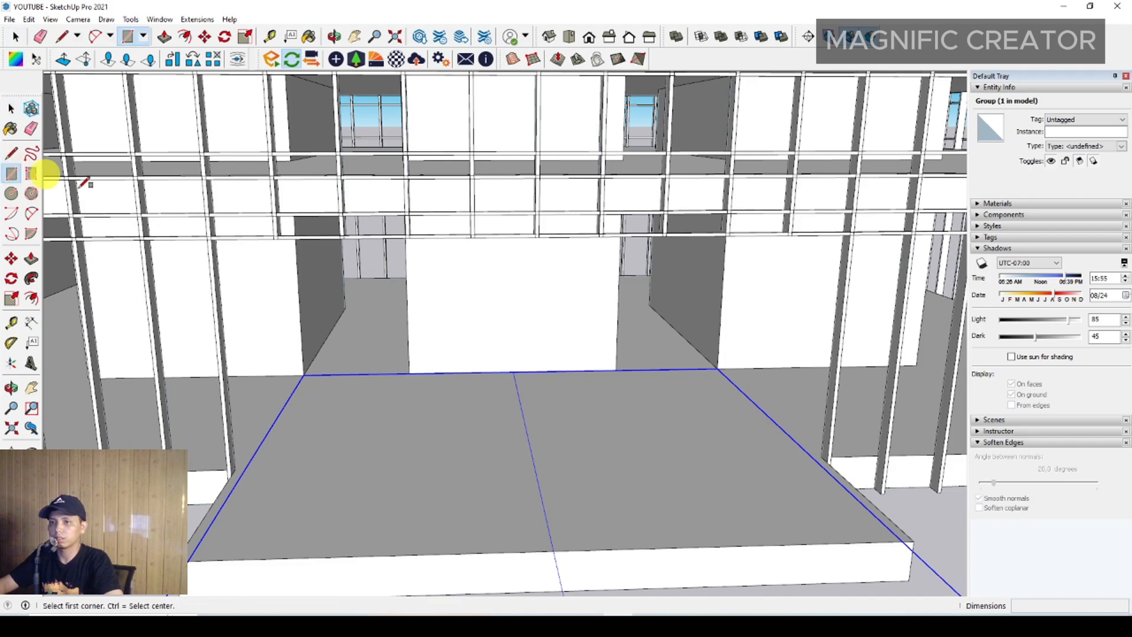
scroll(226, 239, up, 3)
click(222, 224)
scroll(281, 327, down, 5)
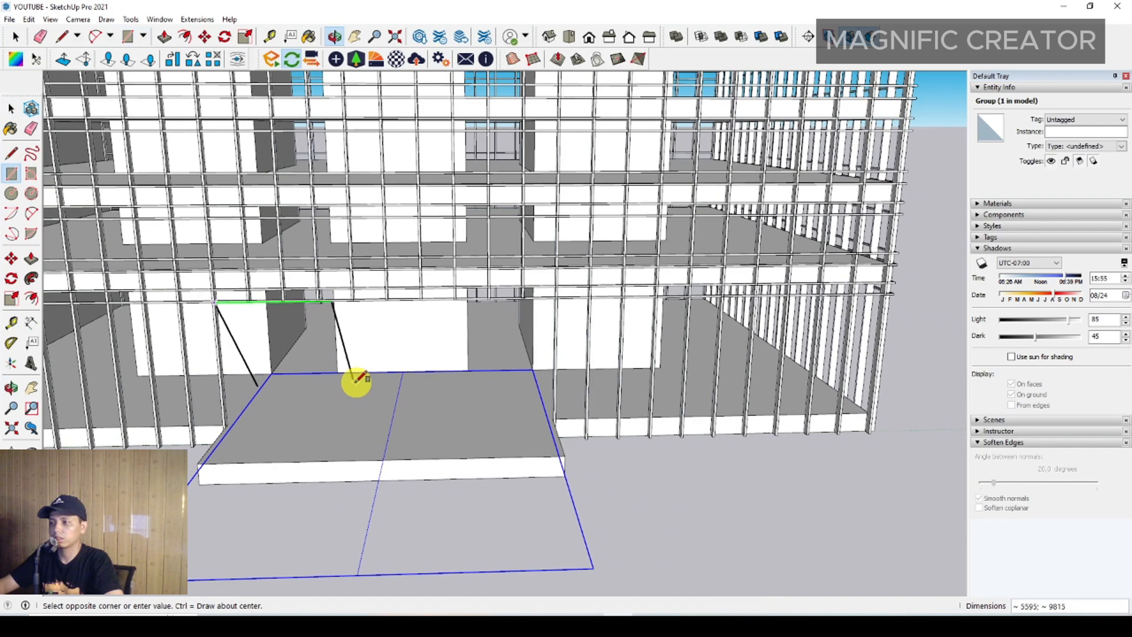
scroll(417, 398, up, 5)
scroll(615, 402, up, 1)
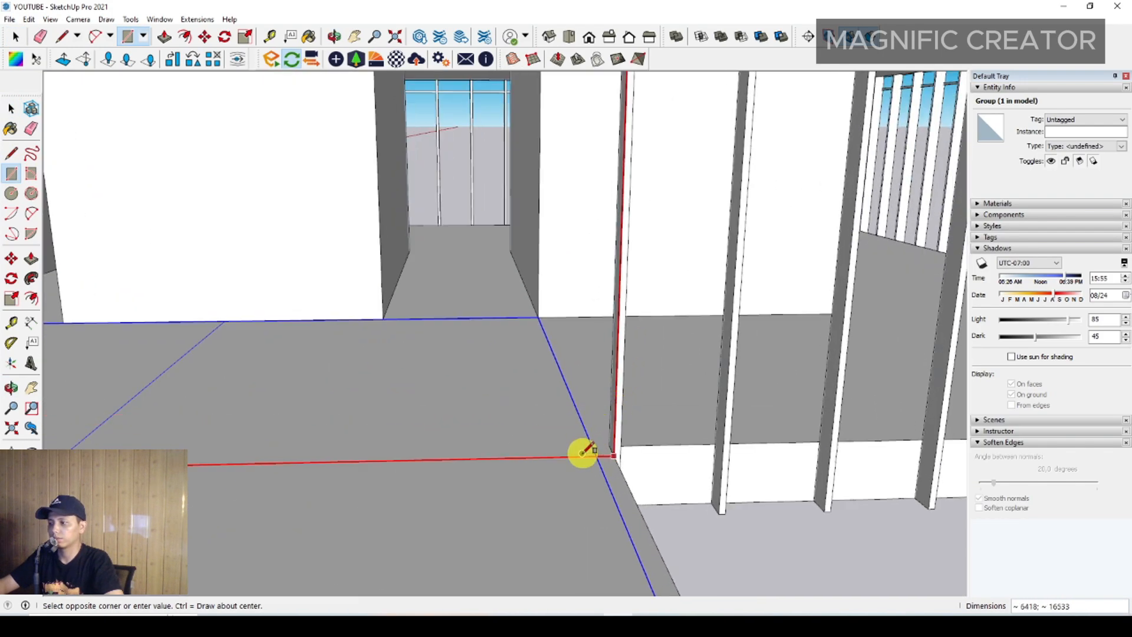
click(583, 454)
key(space)
Select the new vertical face filling the entrance opening and start the Tape Measure tool for guides on it.
scroll(487, 389, down, 3)
shift+middle_drag(532, 375, 432, 408)
middle_drag(311, 379, 408, 318)
click(318, 323)
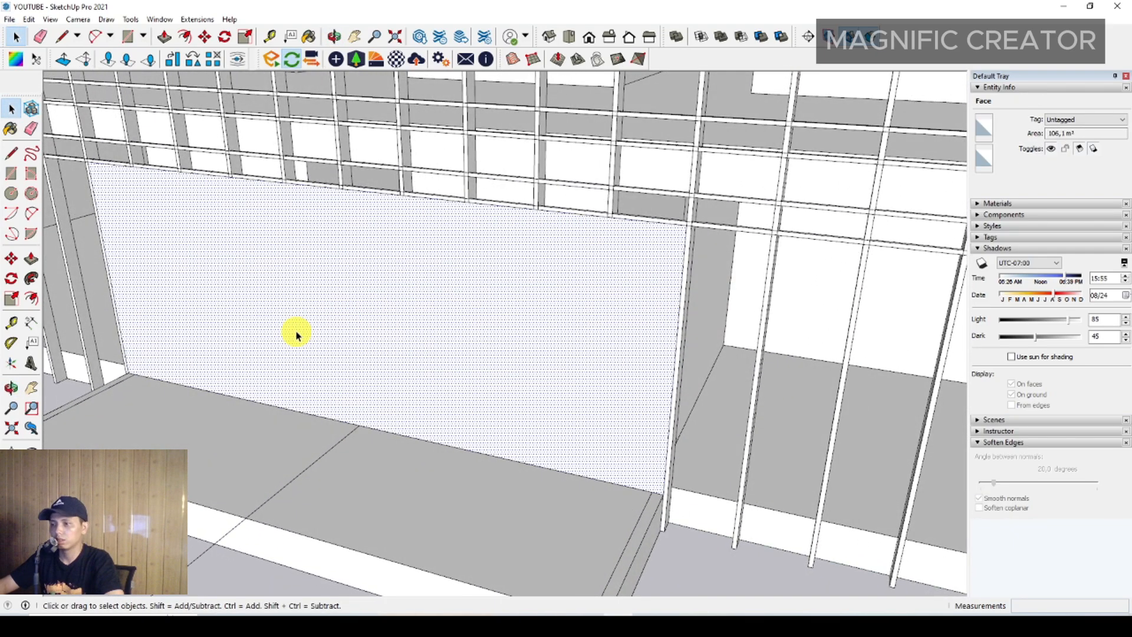
middle_drag(297, 335, 330, 325)
scroll(140, 318, up, 3)
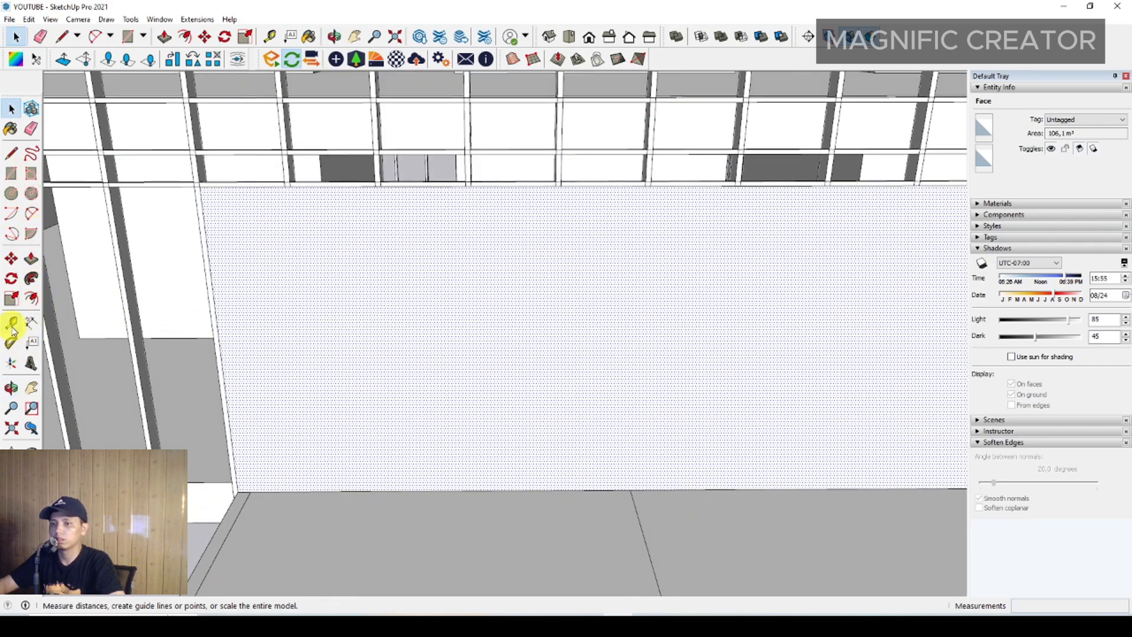
middle_drag(255, 344, 255, 358)
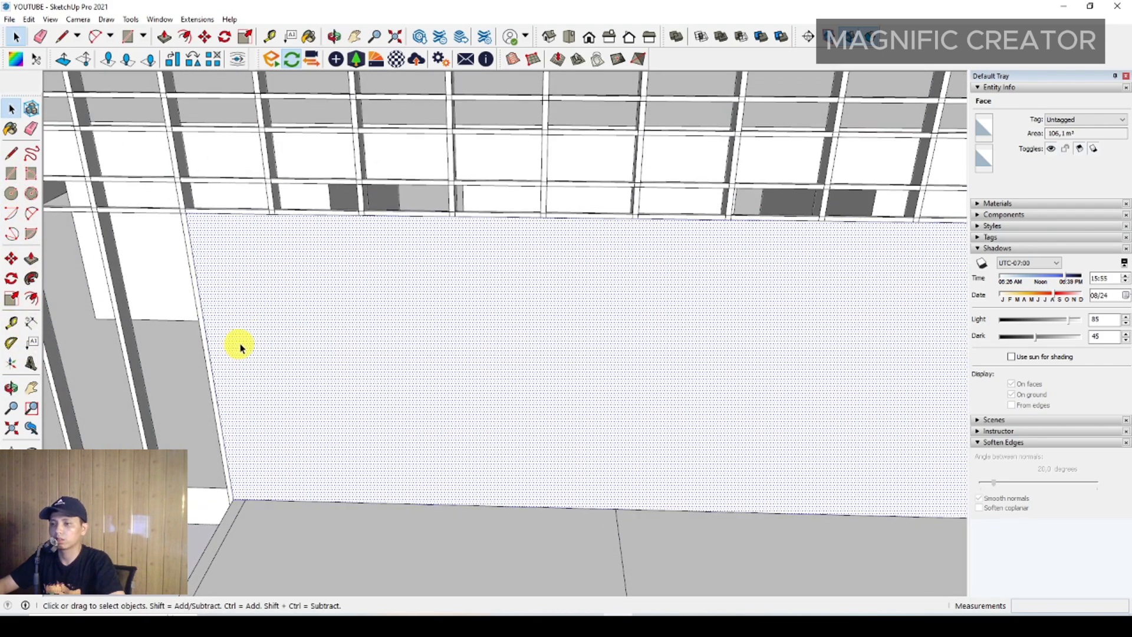
click(13, 322)
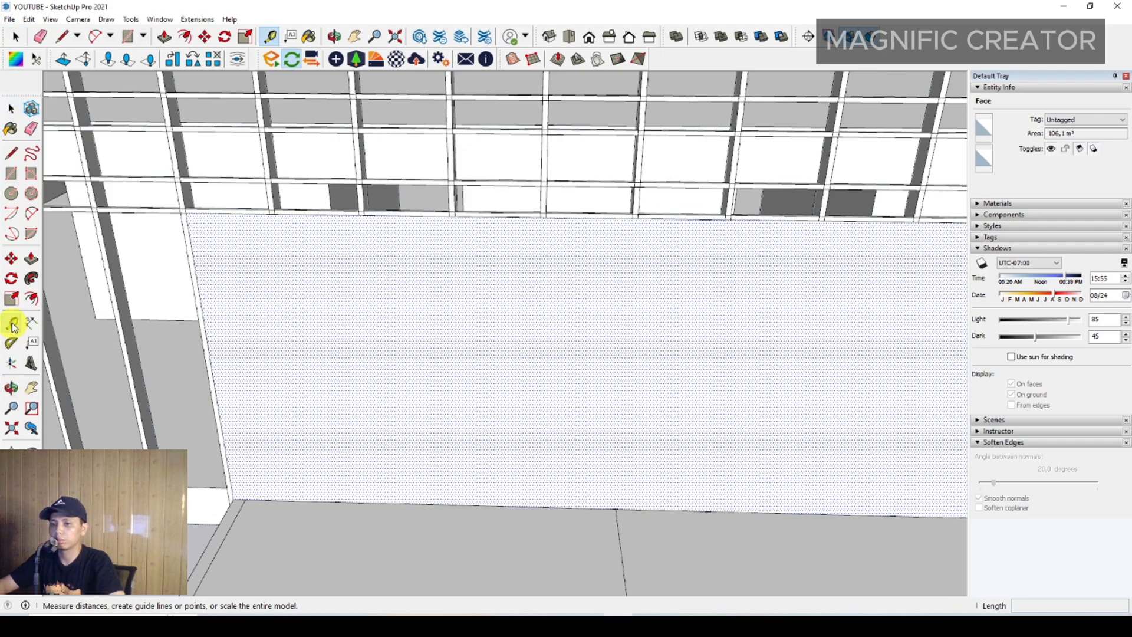
Place a vertical guide at the midpoint of the large wall face and a second one offset to its left.
scroll(207, 321, down, 2)
click(206, 325)
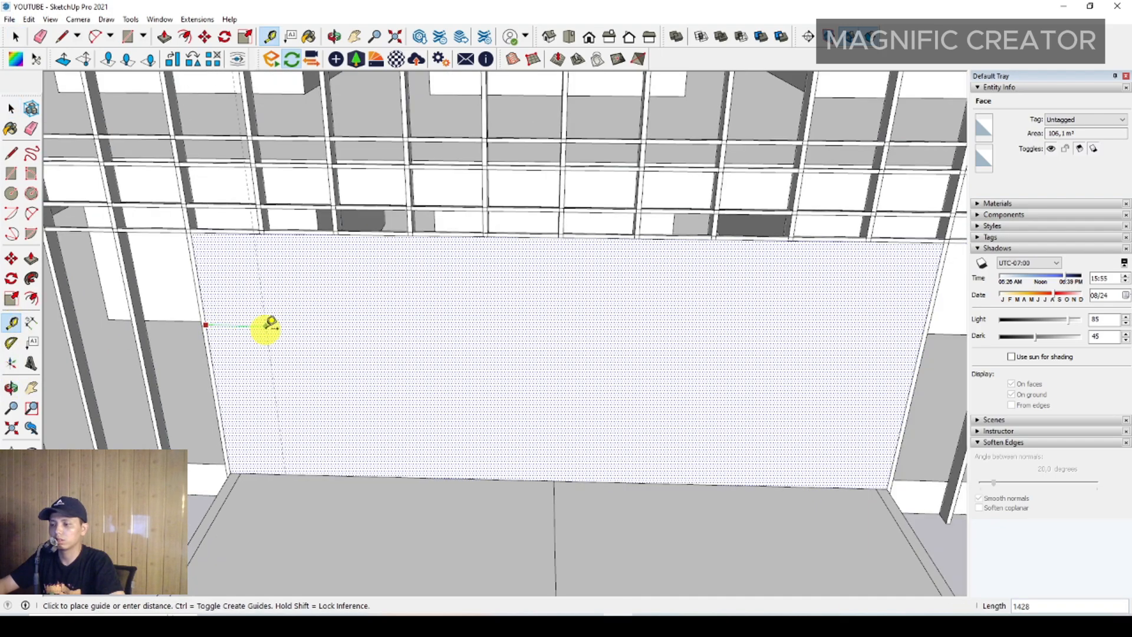
click(559, 476)
click(558, 342)
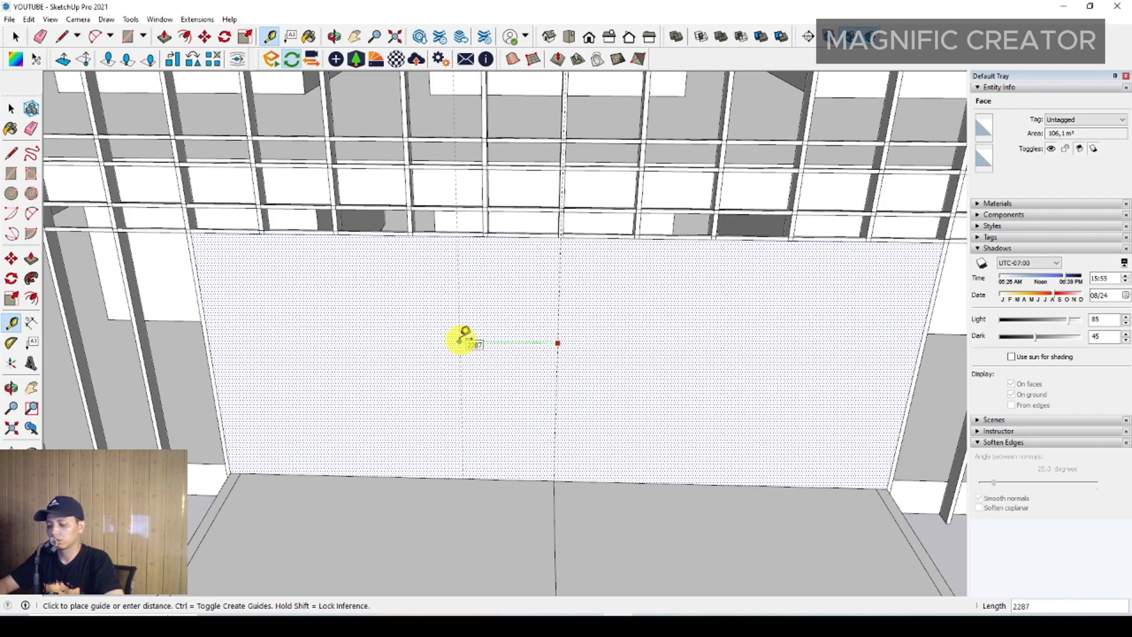
key(Return)
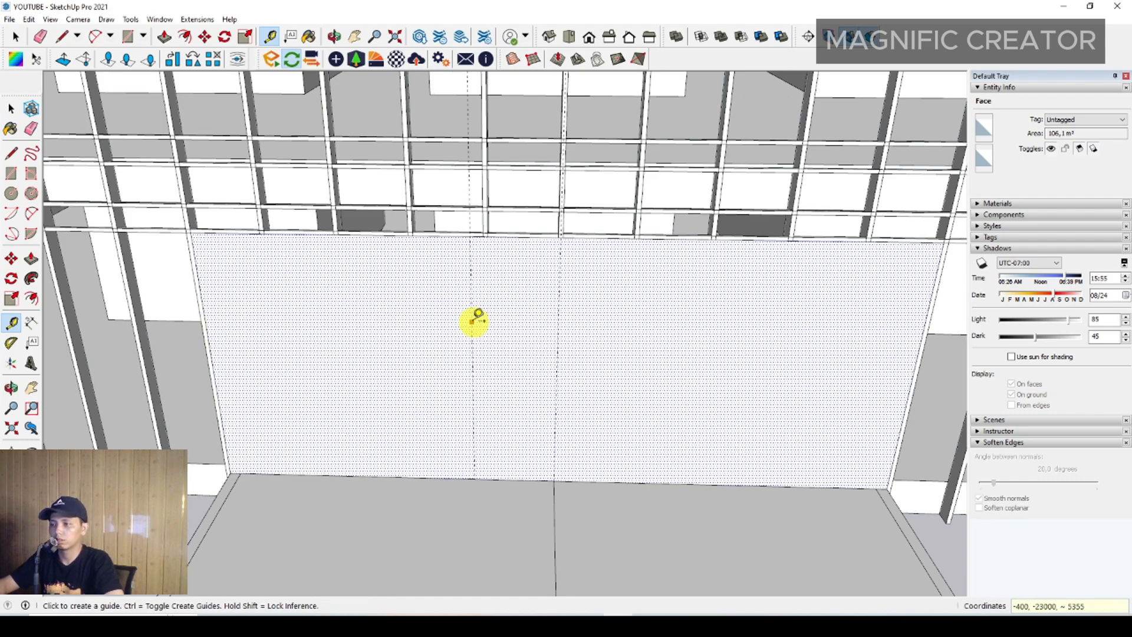
Place a vertical guide 2000 mm in from the wall face's left edge.
click(206, 317)
click(204, 311)
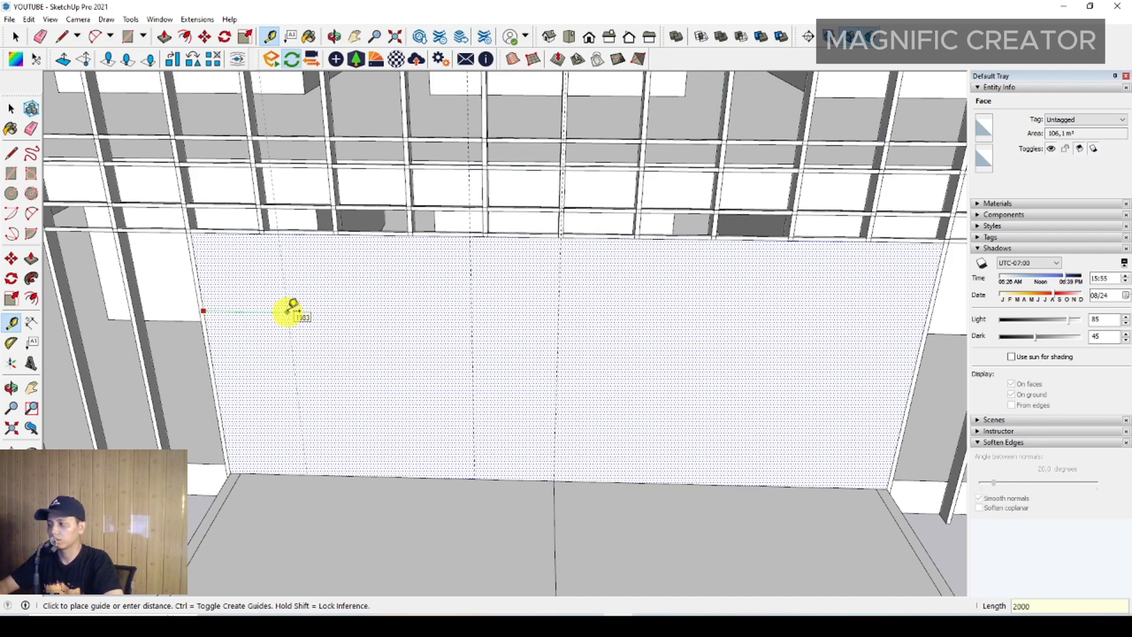
key(space)
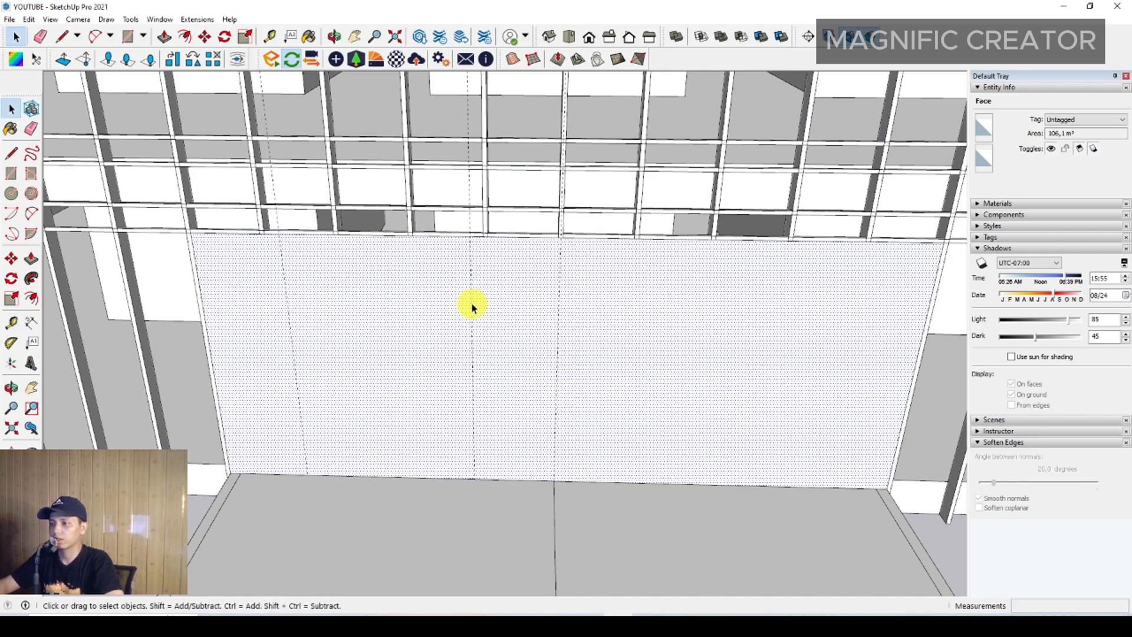
Copy the two left vertical guides to the right half, moving from the wall's left edge to the centre guide.
click(472, 306)
ctrl+click(285, 334)
key(m)
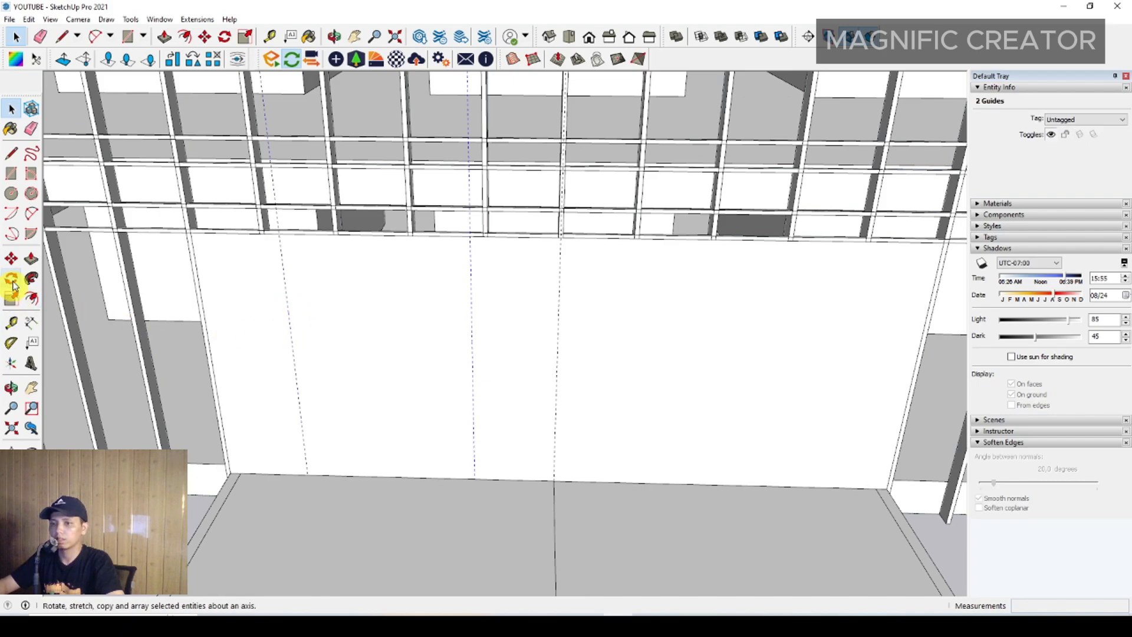
click(200, 292)
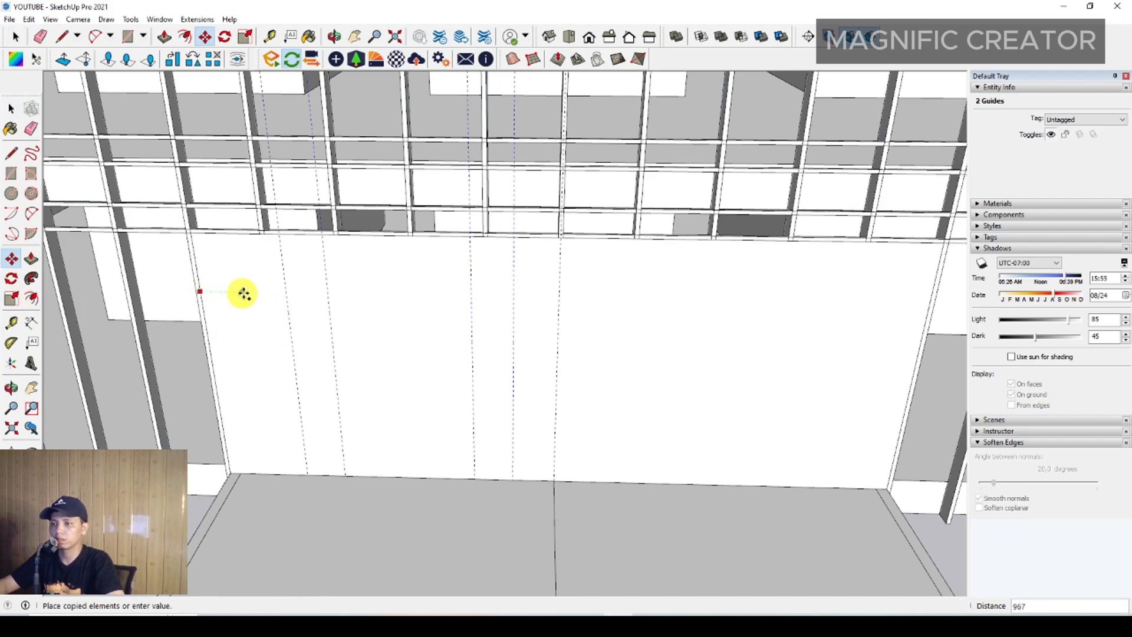
click(560, 293)
key(space)
Place a horizontal guide across the wall face 5000 mm above its bottom edge.
middle_drag(551, 298, 430, 374)
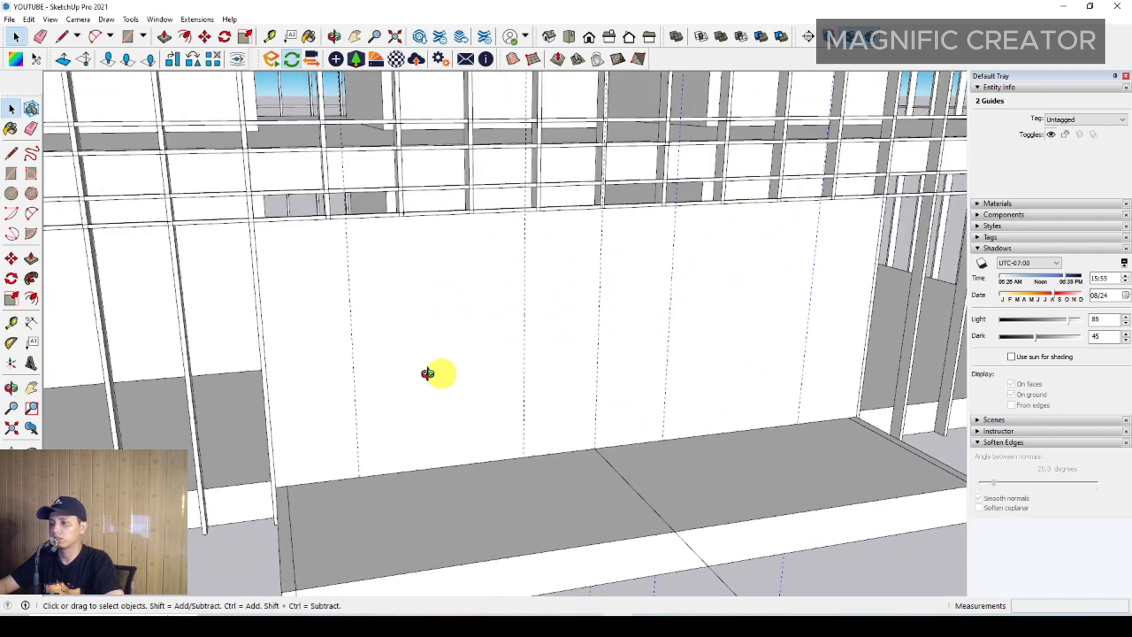
scroll(431, 380, up, 2)
scroll(433, 388, down, 1)
scroll(377, 388, up, 2)
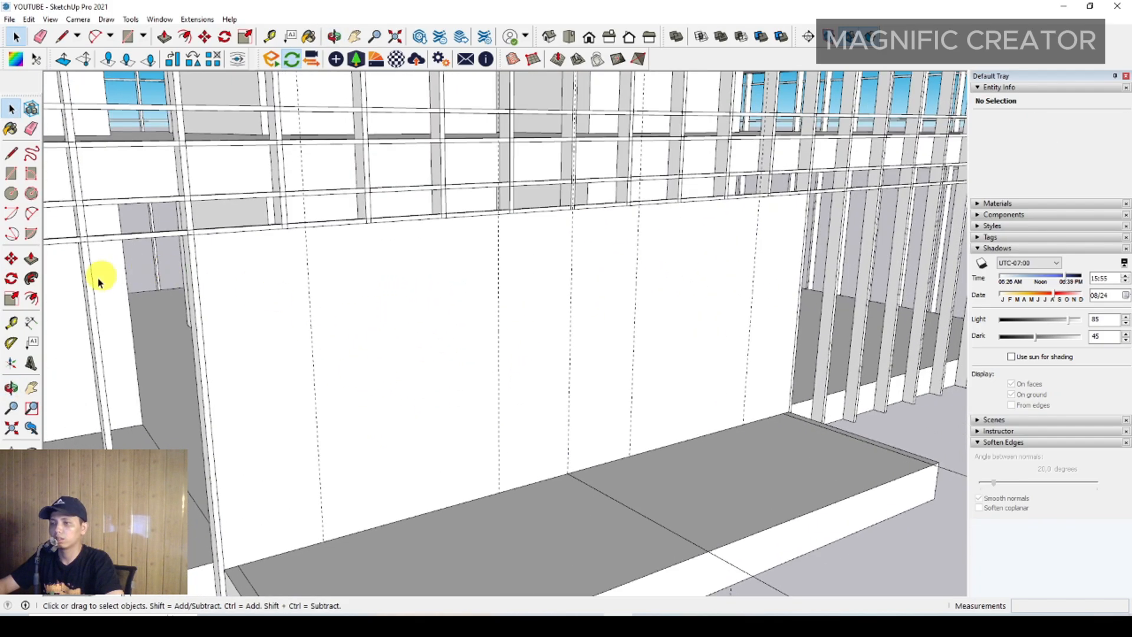
click(11, 322)
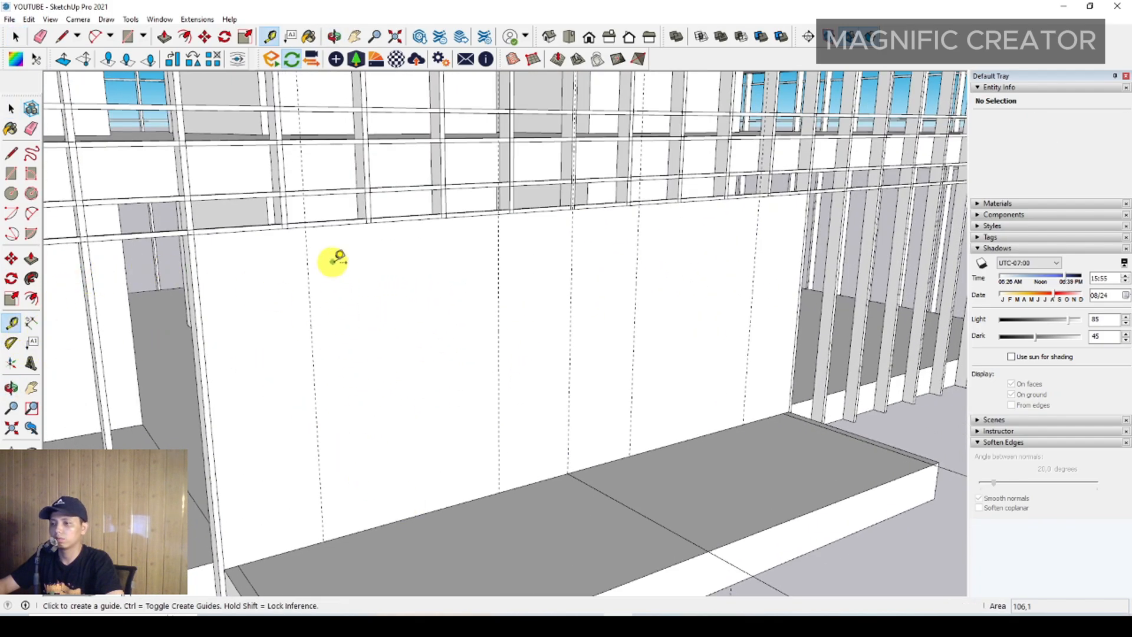
middle_drag(383, 384, 441, 350)
click(440, 491)
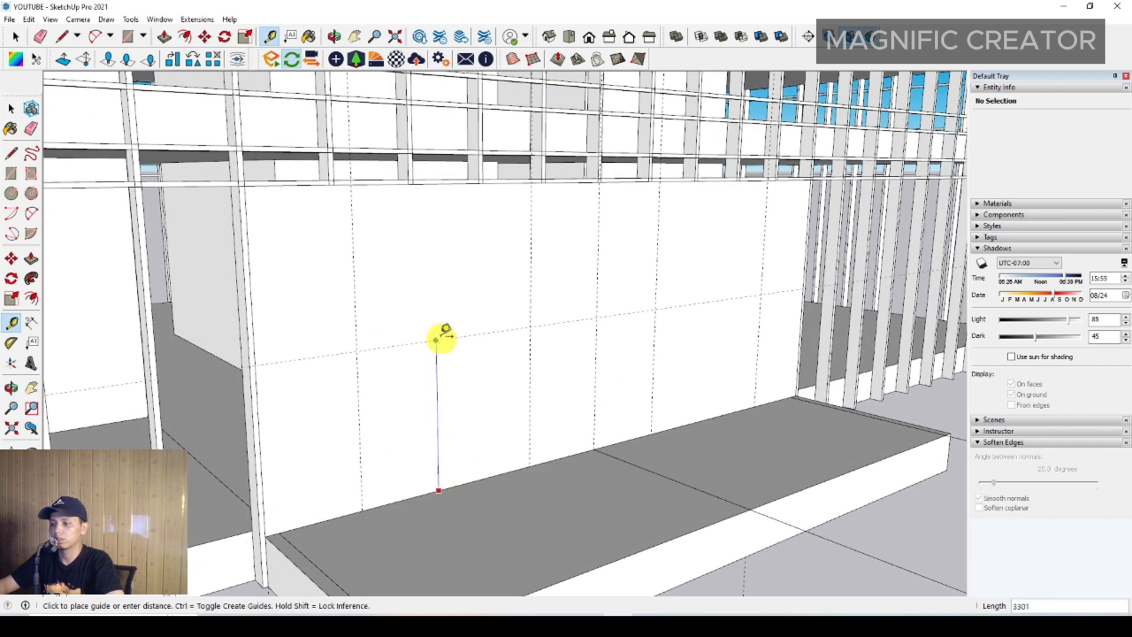
scroll(435, 275, up, 2)
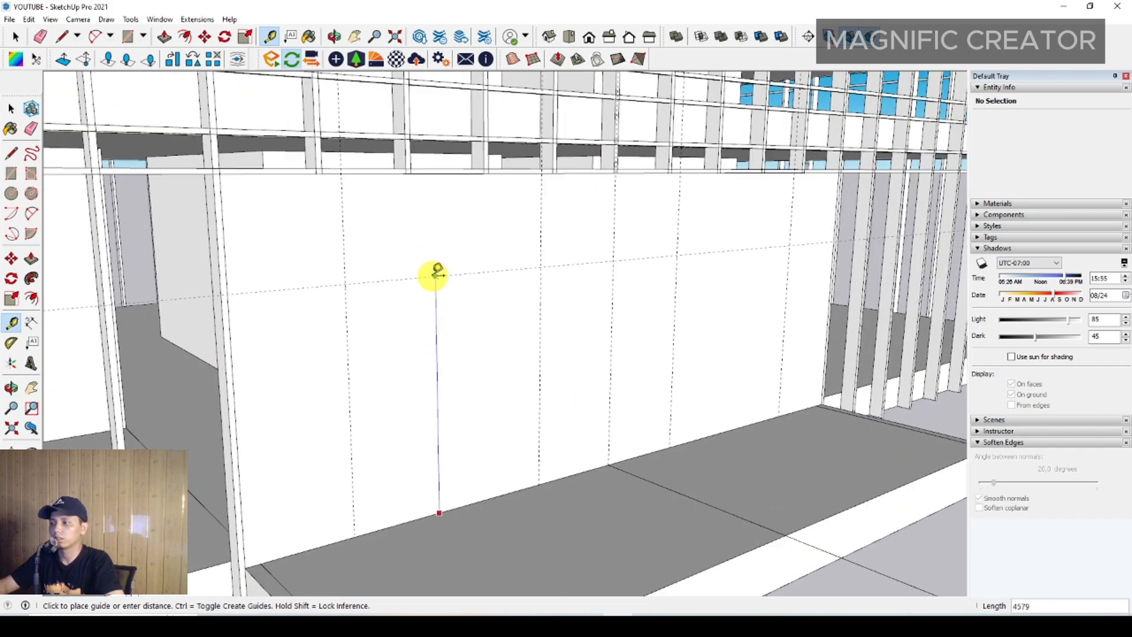
scroll(435, 270, down, 2)
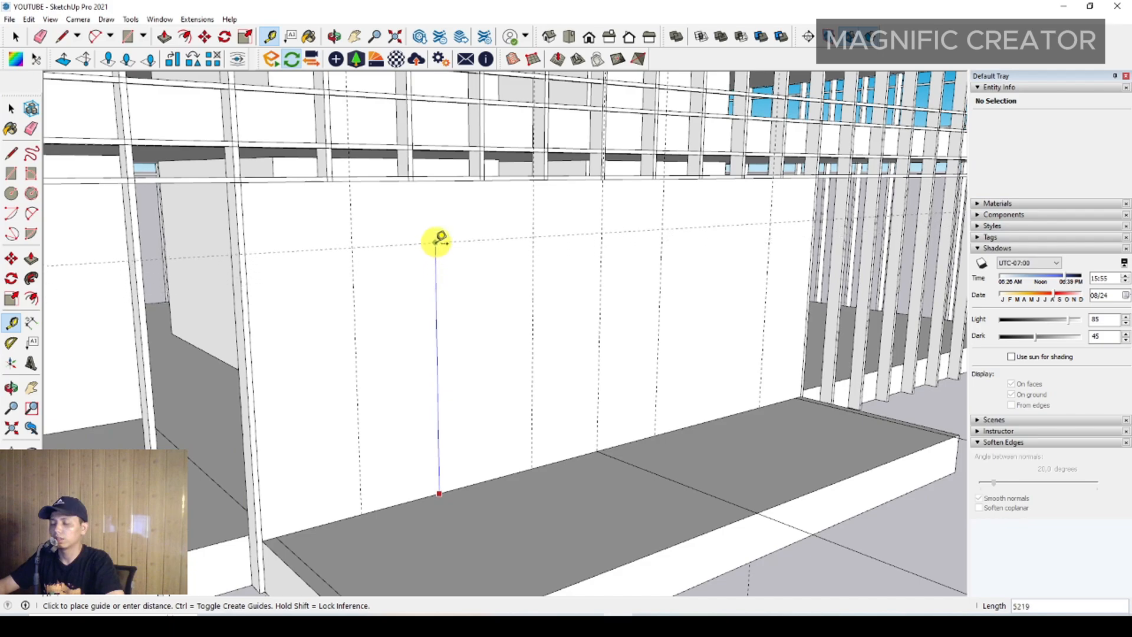
scroll(436, 268, up, 2)
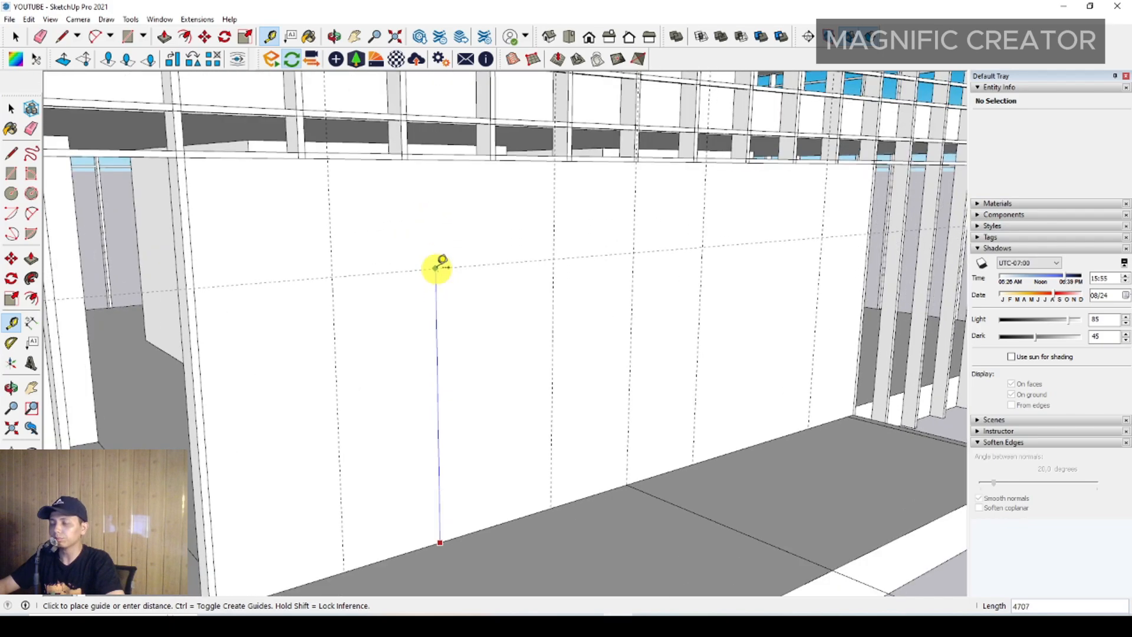
middle_drag(436, 269, 470, 230)
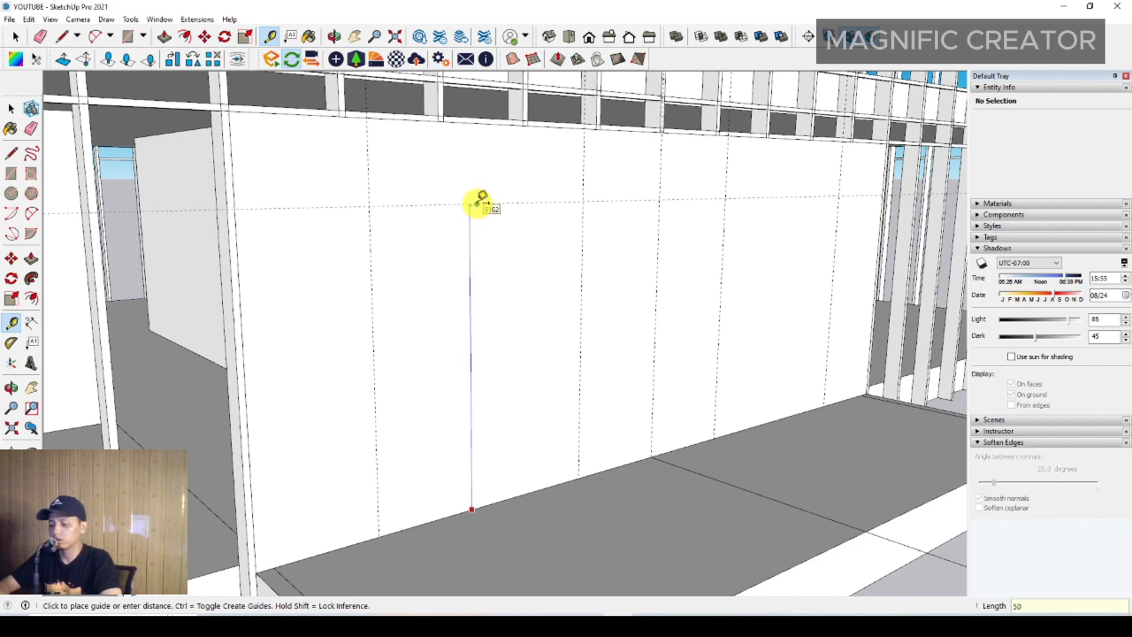
key(Return)
key(space)
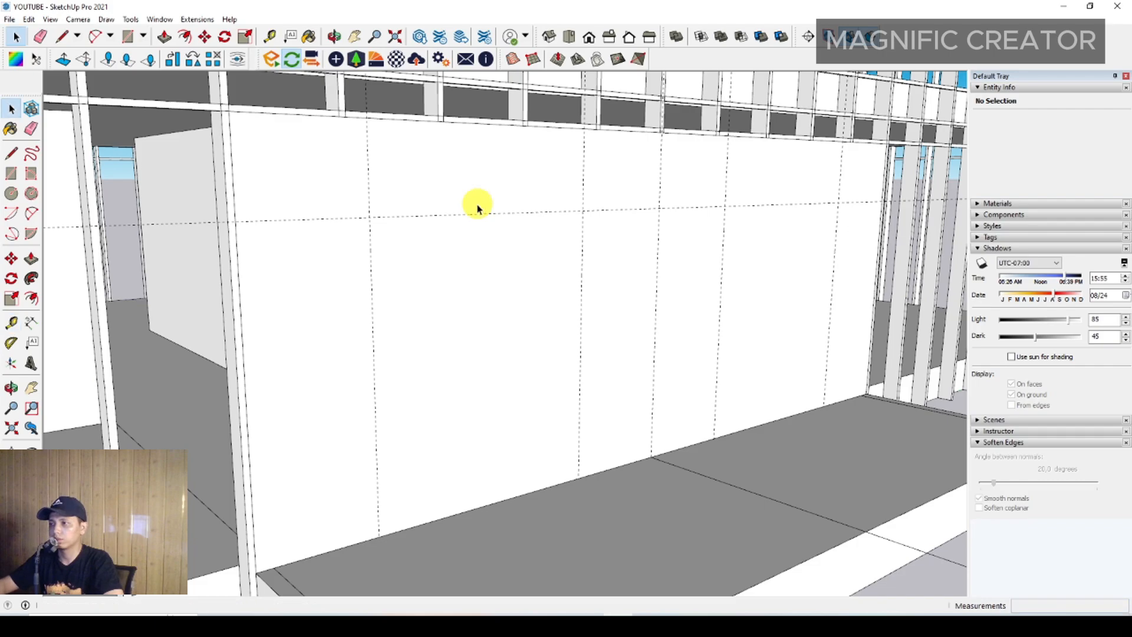
Draw the left door opening as a rectangle from the horizontal guide down to the floor, between the two left vertical guides.
middle_drag(472, 202, 486, 307)
scroll(412, 302, up, 2)
middle_drag(412, 302, 445, 287)
click(16, 154)
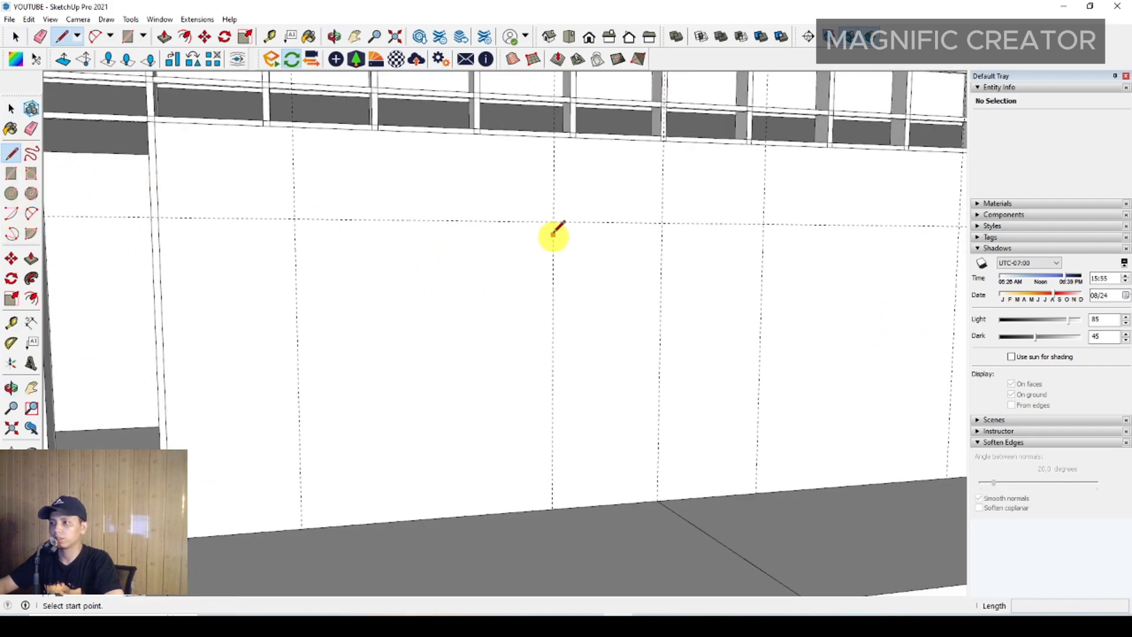
scroll(489, 248, up, 2)
key(r)
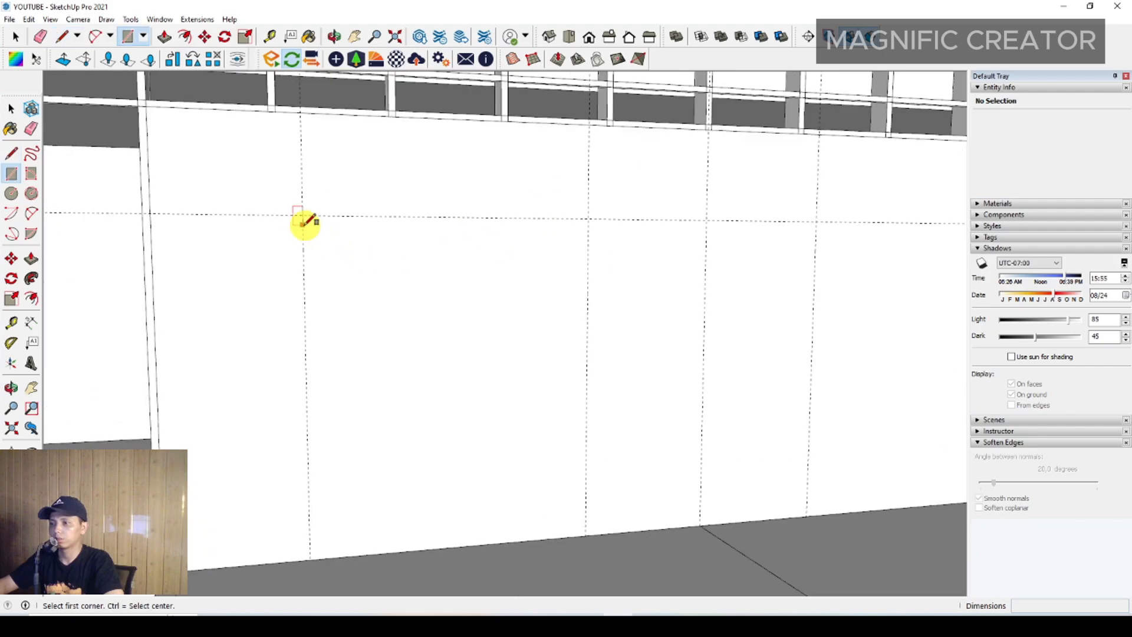
click(303, 216)
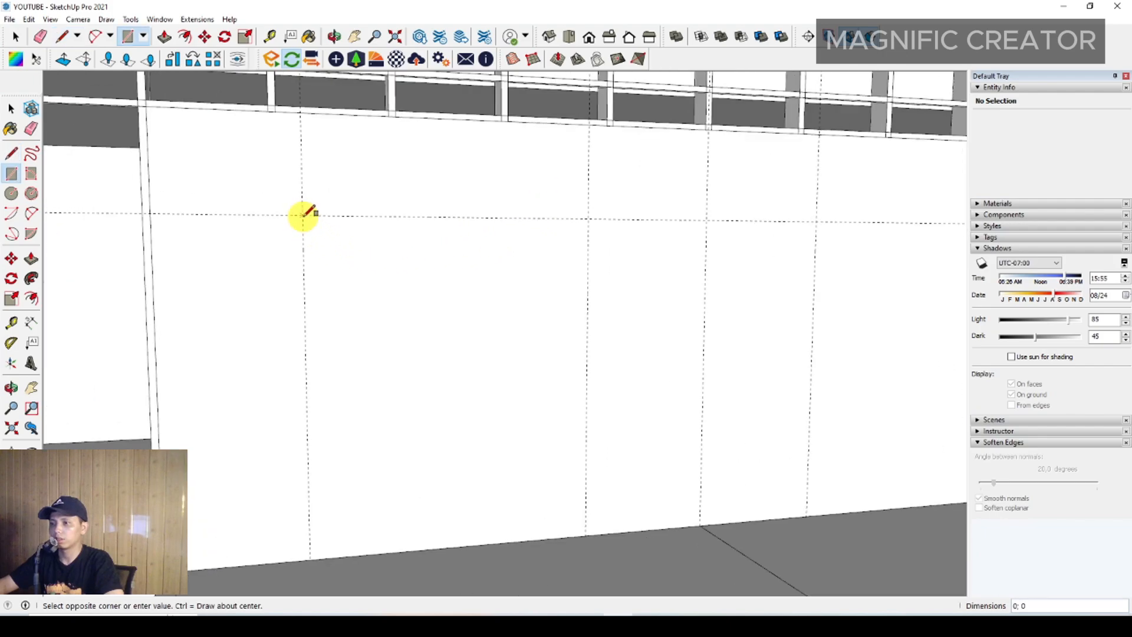
click(587, 534)
key(space)
Draw the right door opening as a 5000 mm high rectangle between the two right vertical guides, down to the floor.
middle_drag(536, 417, 475, 293)
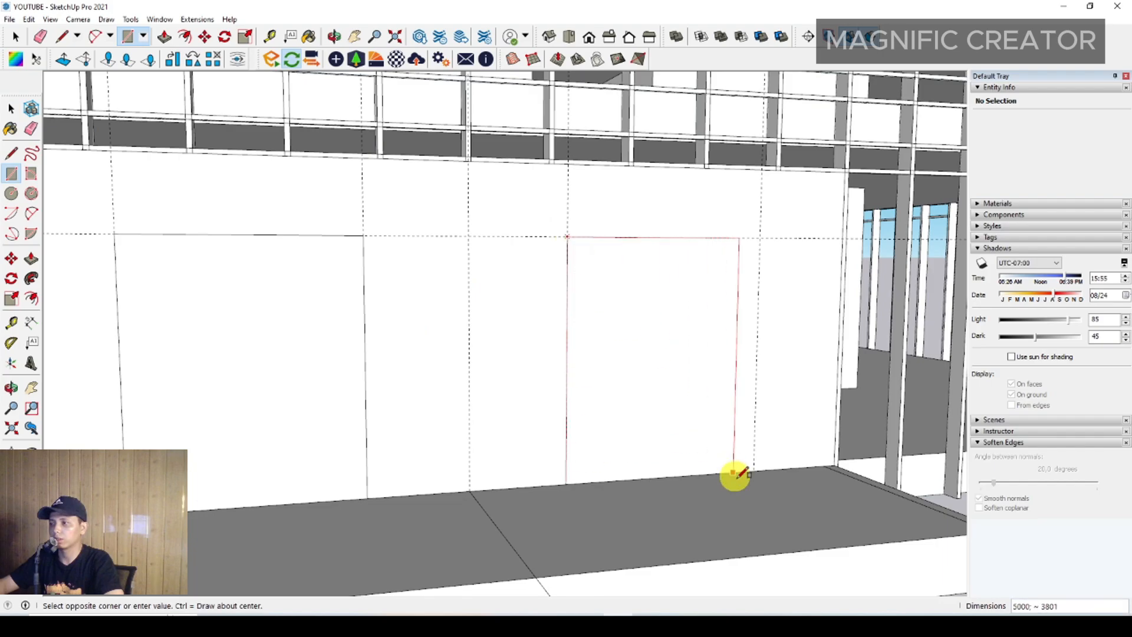
click(755, 470)
key(space)
Erase the two rectangular door faces to open up the wall.
scroll(688, 430, down, 1)
middle_drag(688, 430, 382, 391)
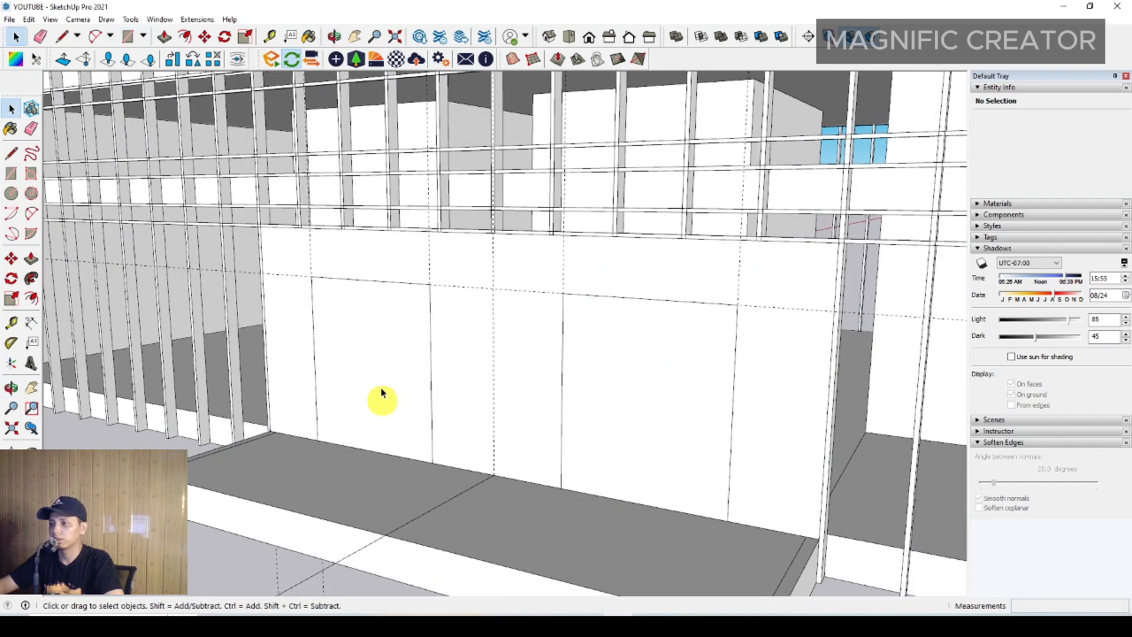
click(391, 333)
right_click(591, 349)
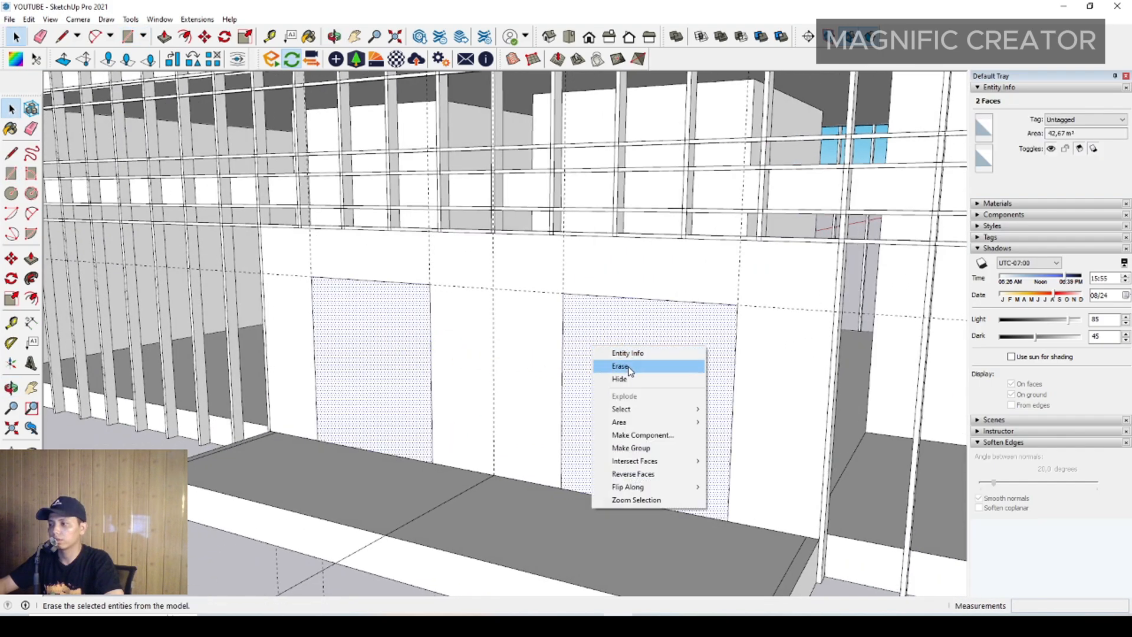
click(628, 368)
Erase the leftover floor-level edges across both door openings.
scroll(630, 418, up, 3)
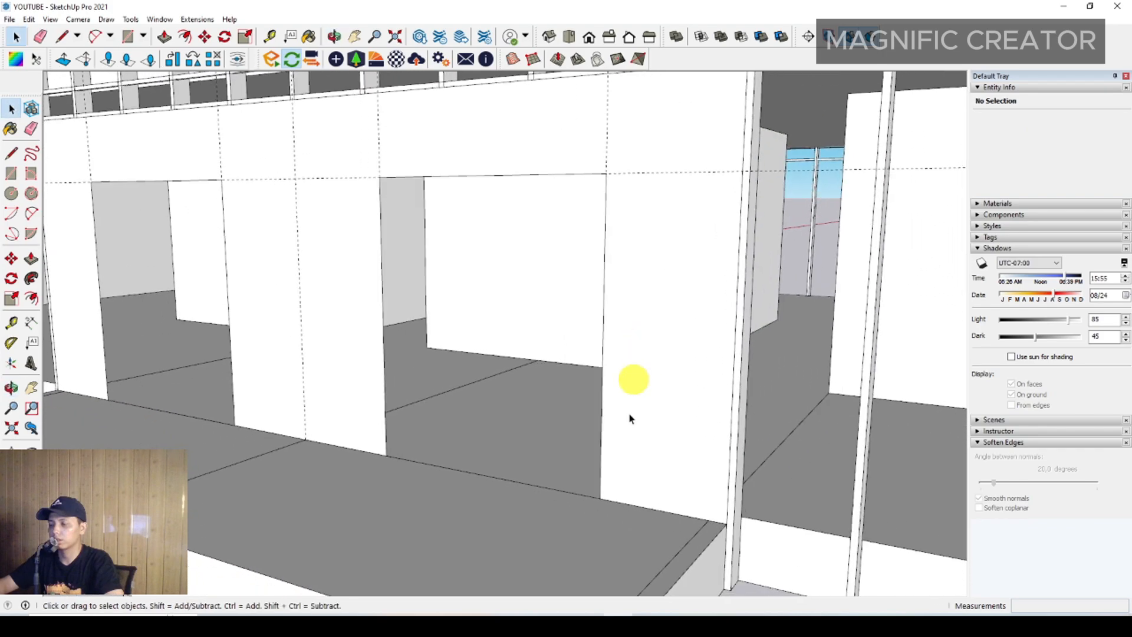
click(492, 479)
shift+click(169, 413)
right_click(169, 412)
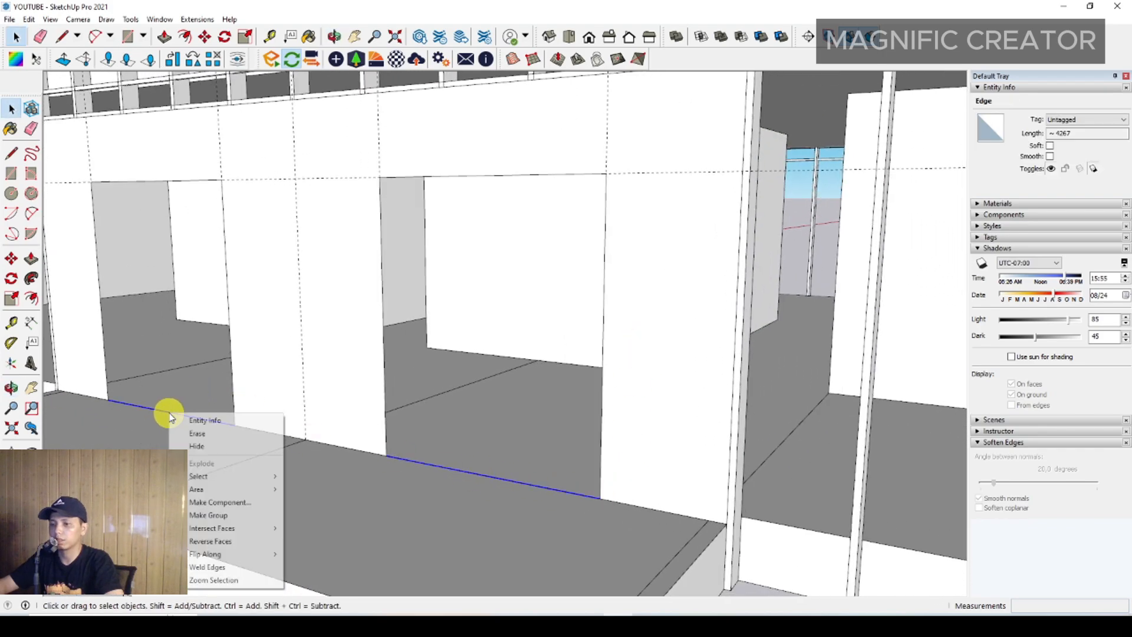
click(200, 435)
Push/Pull the wall face with the two openings to a thickness of 40 mm.
scroll(471, 482, down, 2)
mouse_move(589, 371)
middle_down()
mouse_move(559, 393)
mouse_move(195, 298)
middle_up()
double_click(559, 397)
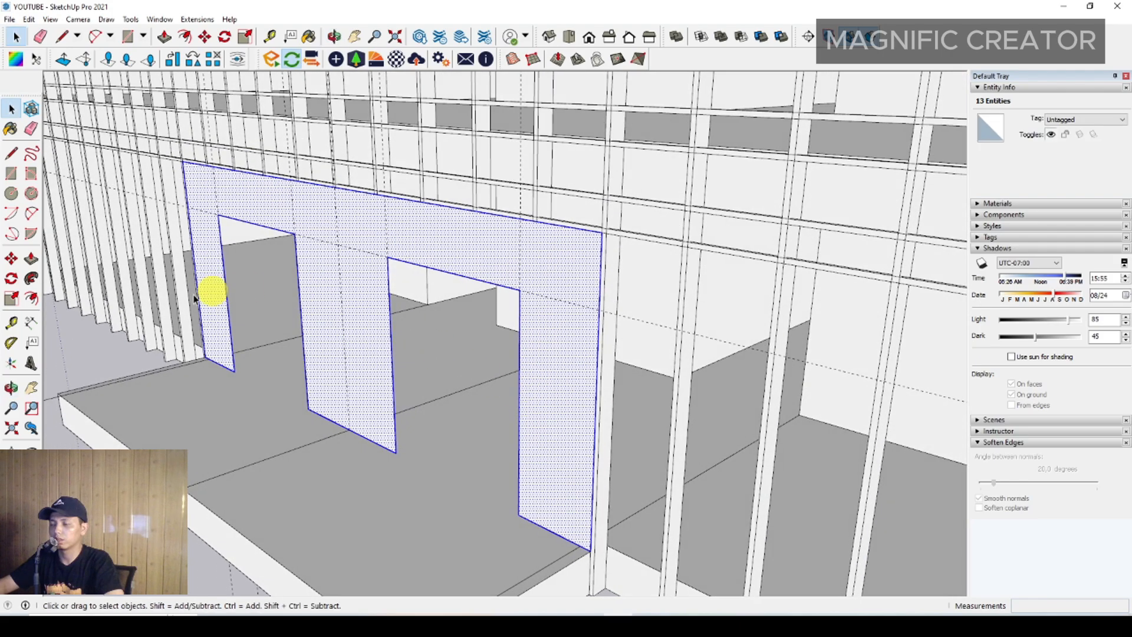
click(30, 261)
middle_drag(298, 323, 556, 362)
click(555, 362)
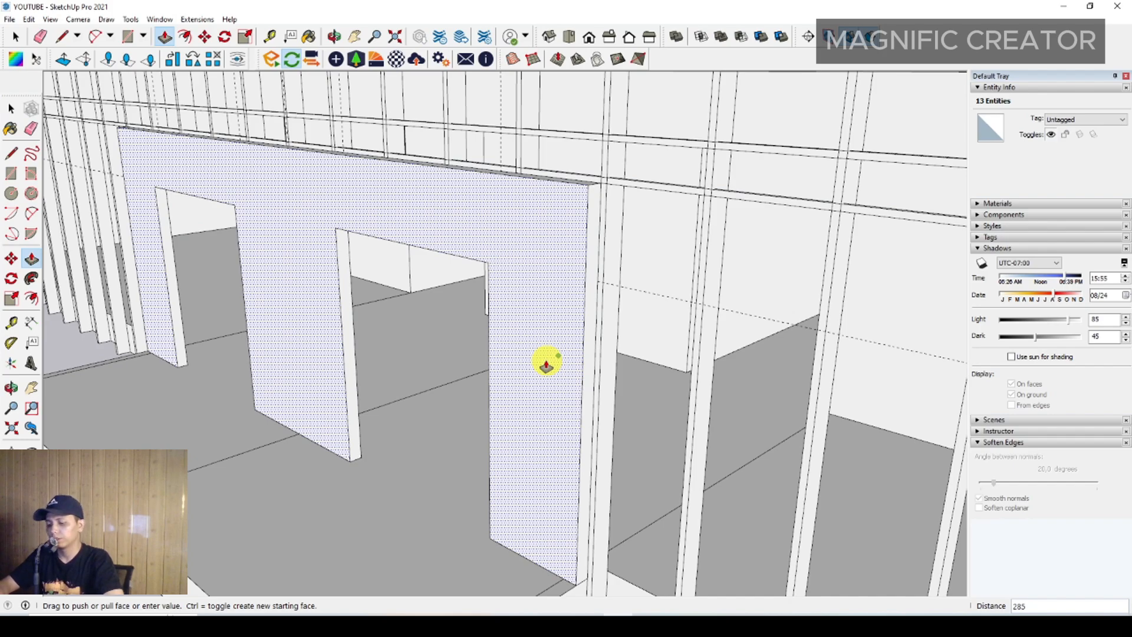
text(40)
key(Return)
key(space)
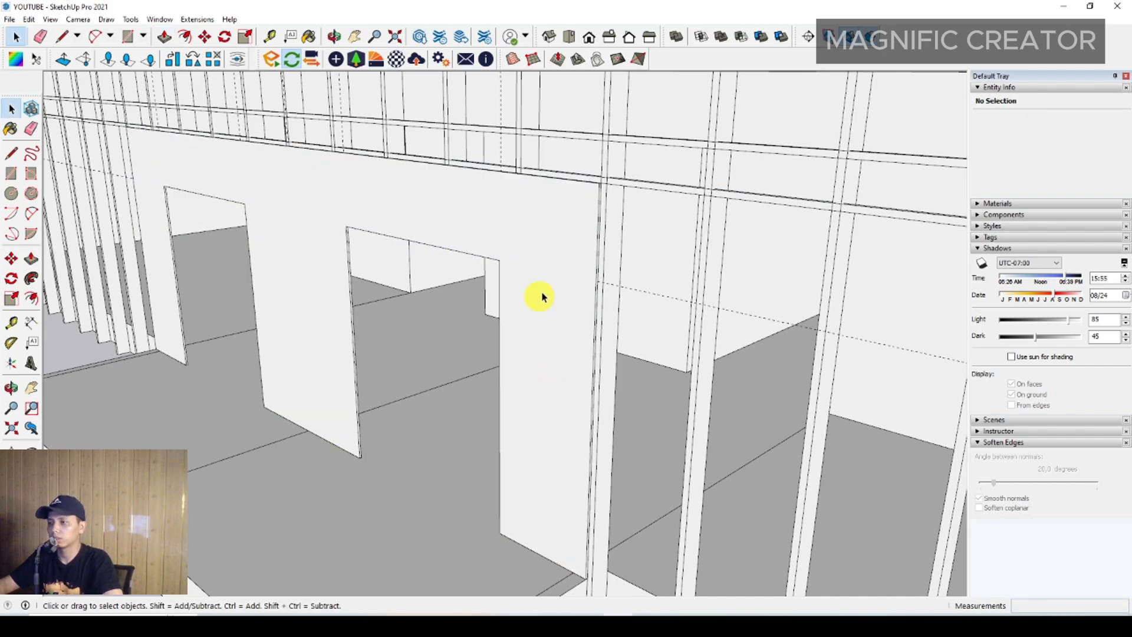
Select the whole thickened wall with its connected geometry and make it a group.
triple_click(581, 212)
right_click(582, 212)
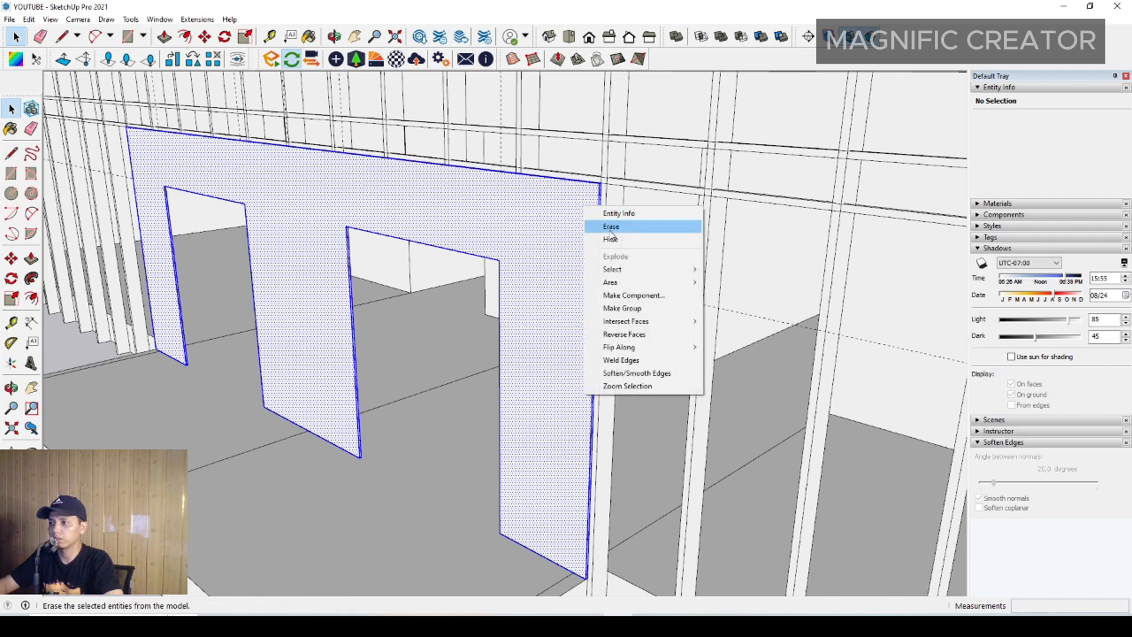
click(613, 310)
Draw a door panel rectangle over the right half of the left opening, from its lower right corner to the top edge's midpoint.
middle_drag(307, 336, 252, 204)
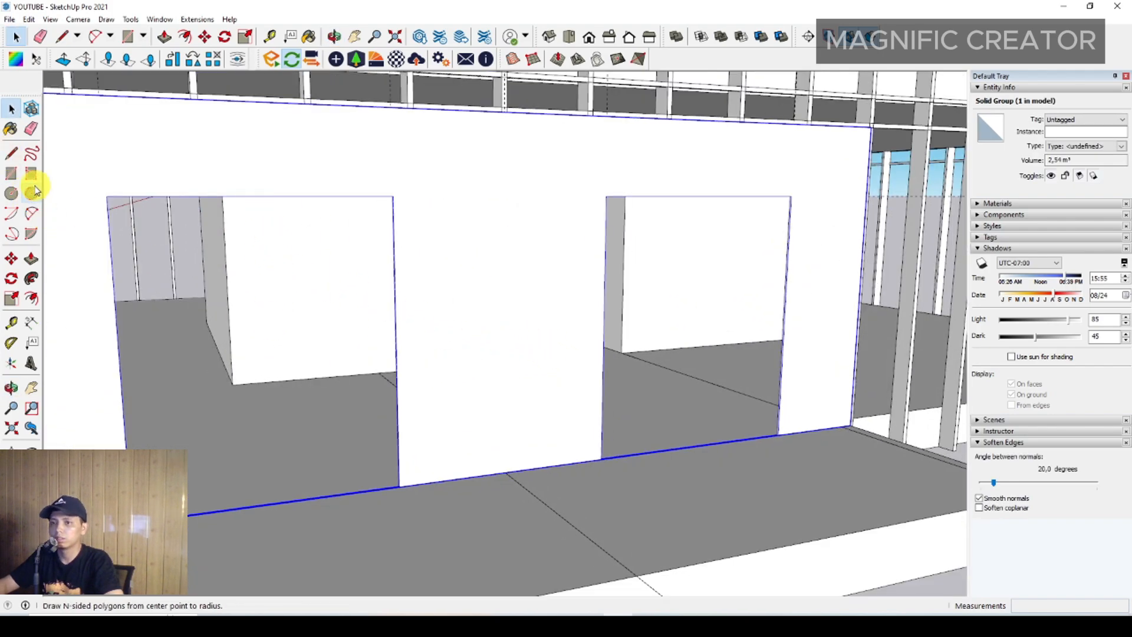
click(13, 172)
scroll(396, 488, up, 5)
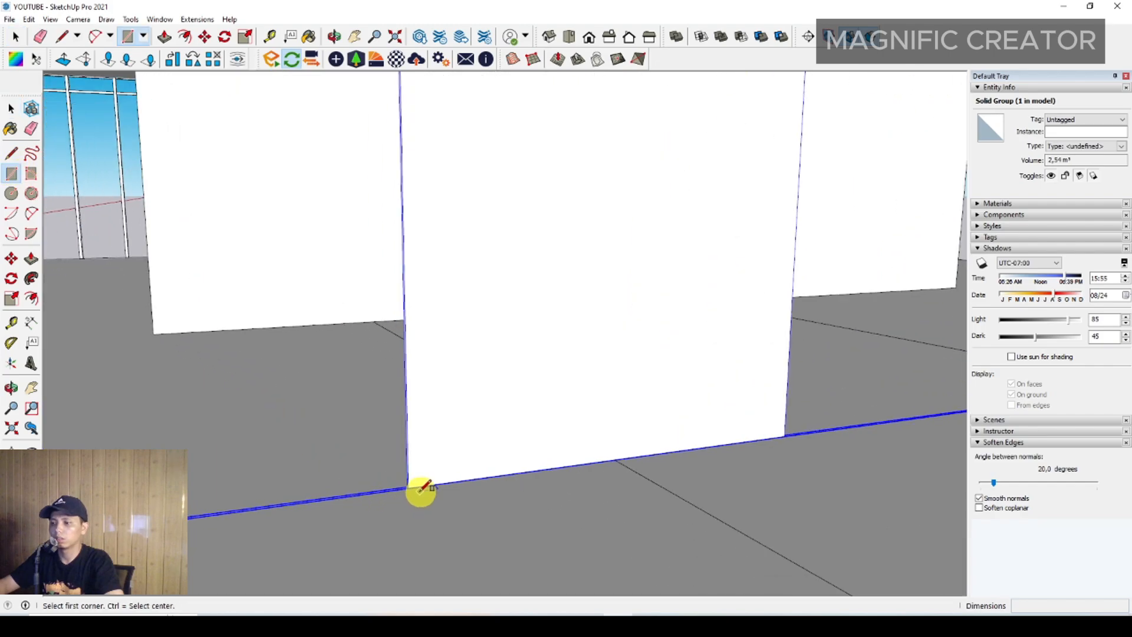
scroll(399, 253, down, 3)
shift+middle_drag(401, 256, 480, 460)
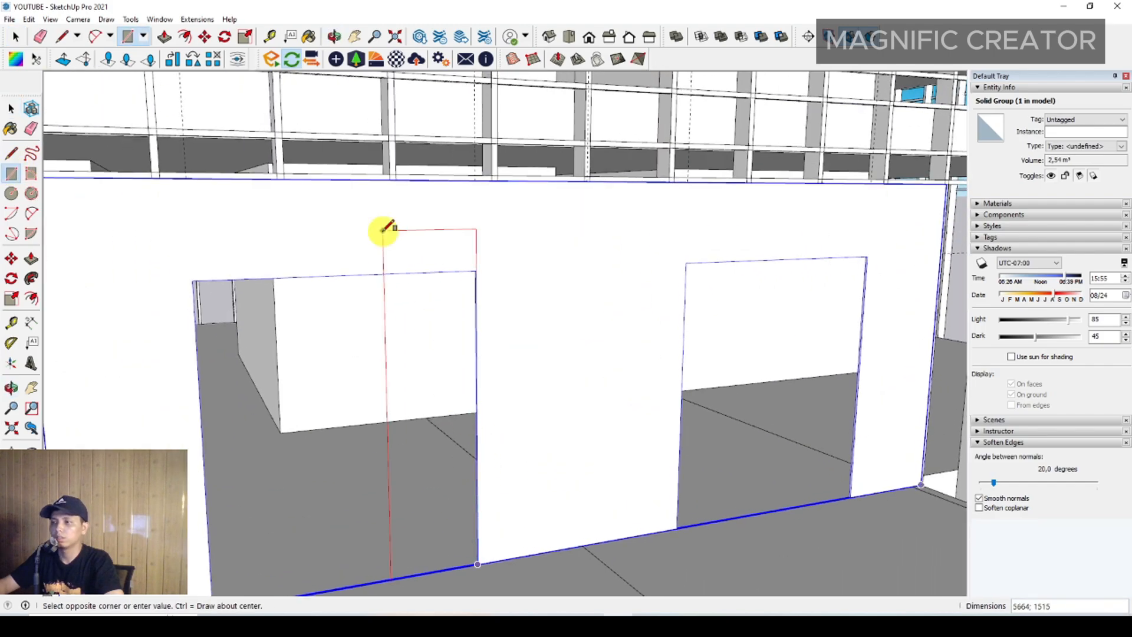
scroll(390, 232, up, 2)
click(333, 288)
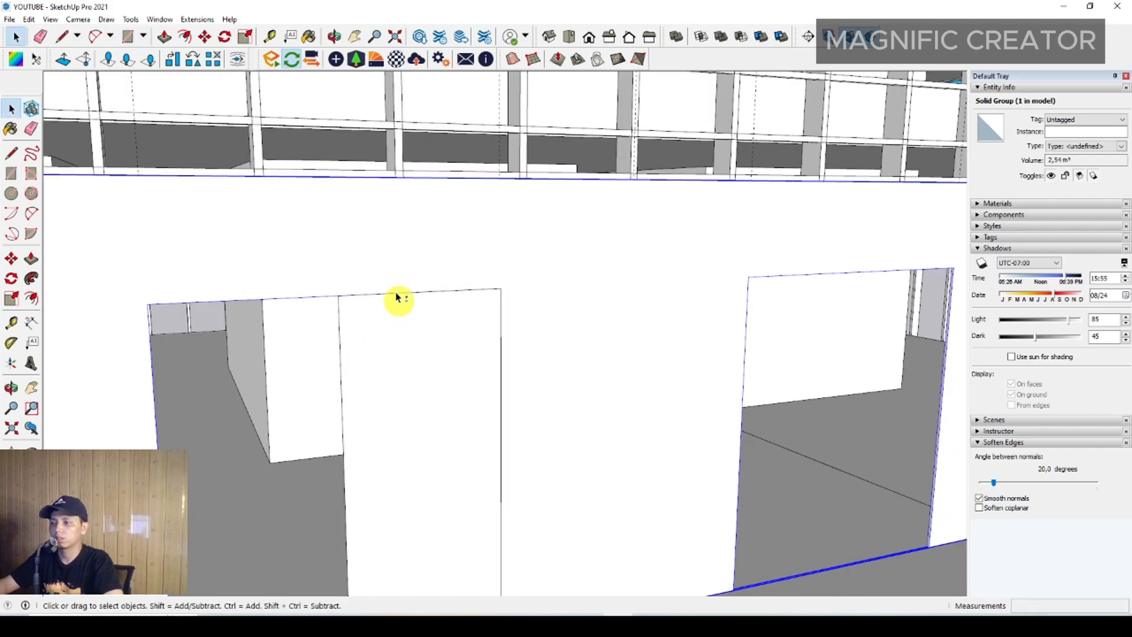
Push/Pull the door panel rectangle outward into a thin slab.
middle_drag(397, 301, 459, 281)
key(p)
click(459, 282)
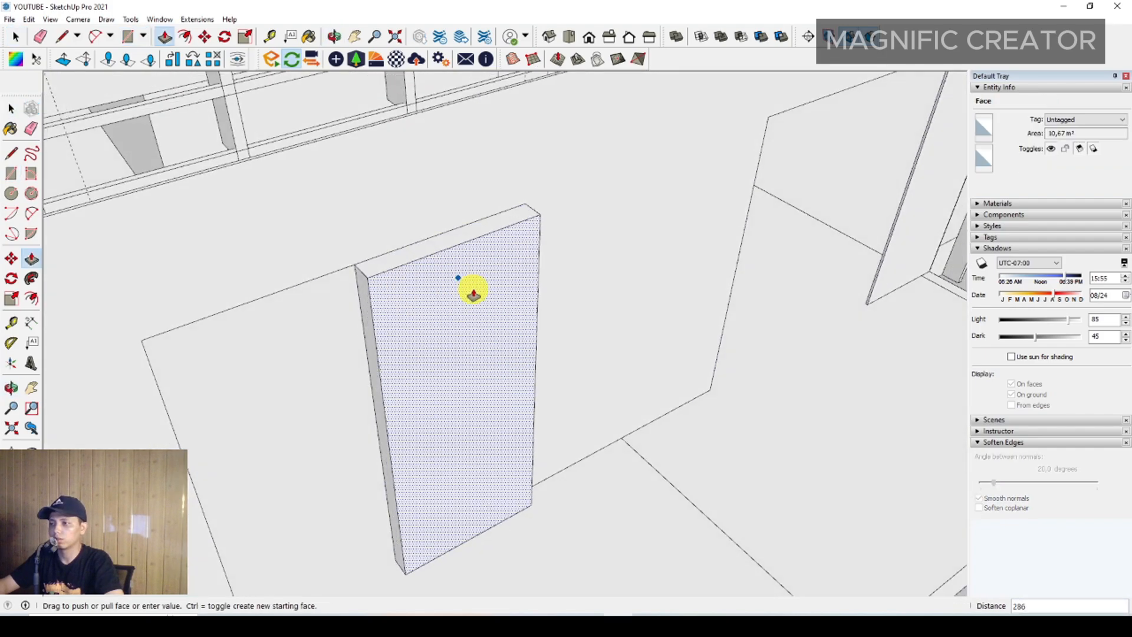
key(space)
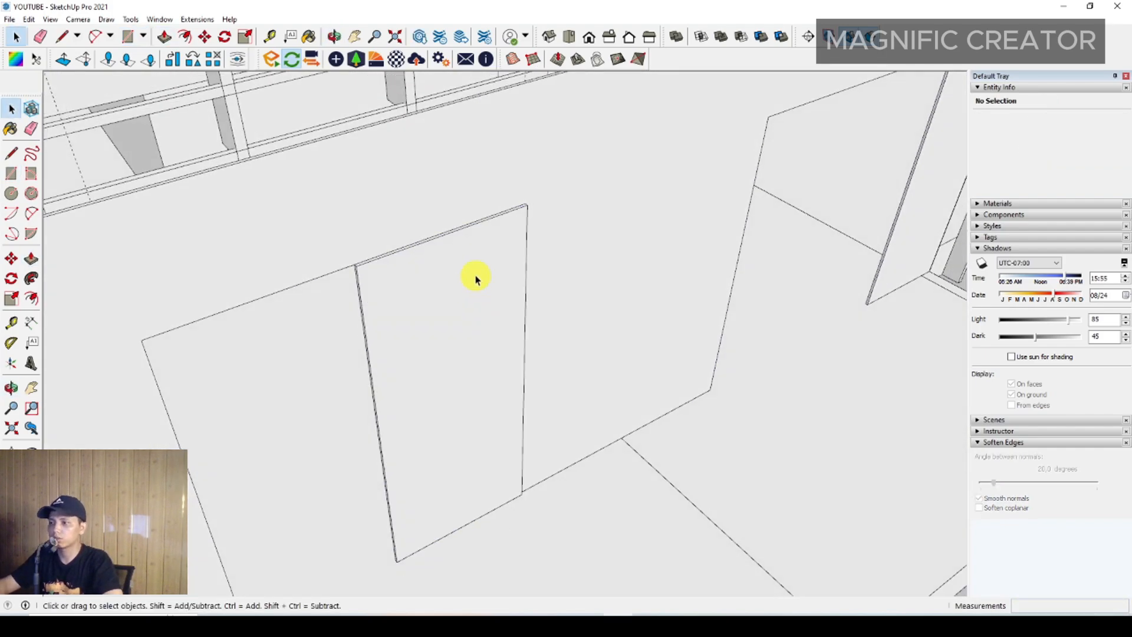
Make the extruded door panel a group.
right_click(474, 278)
click(521, 376)
middle_drag(507, 374, 412, 360)
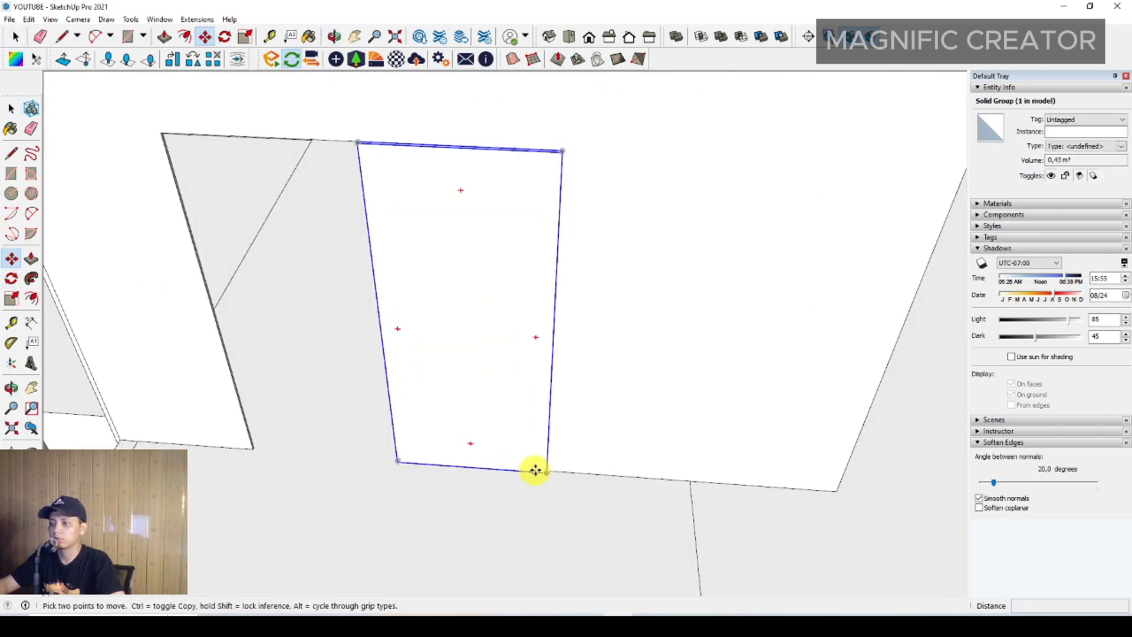
Convert the door panel group into a component.
key(space)
right_click(518, 332)
click(566, 438)
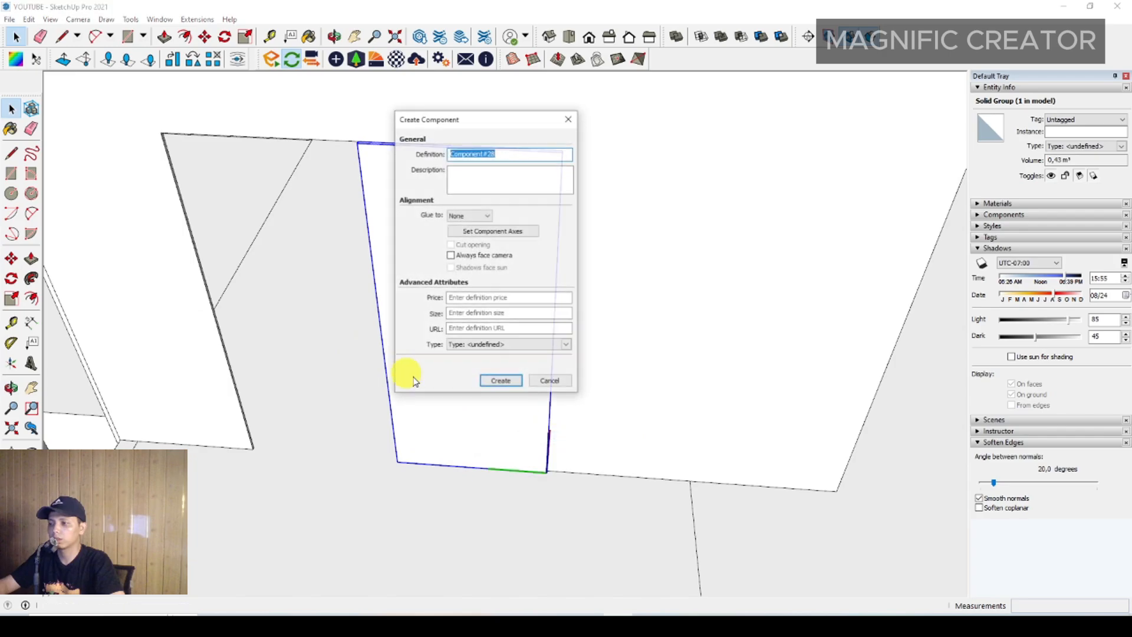
click(505, 377)
Copy the door panel component sideways from its lower corner into the left half of the left opening.
scroll(429, 404, up, 3)
click(15, 261)
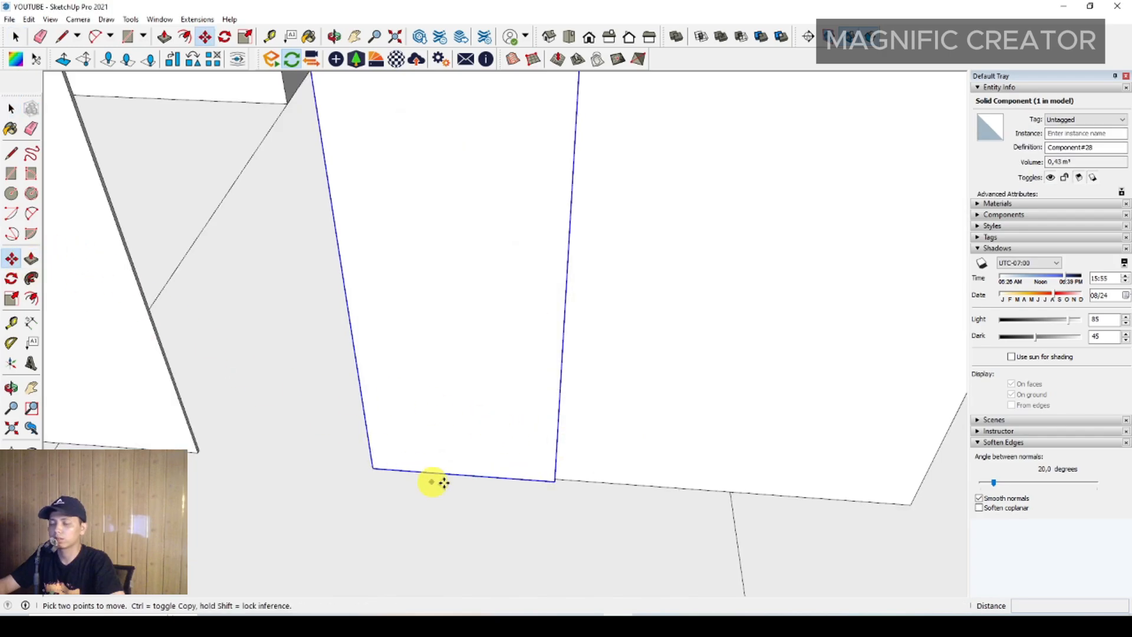
scroll(472, 481, up, 1)
click(573, 483)
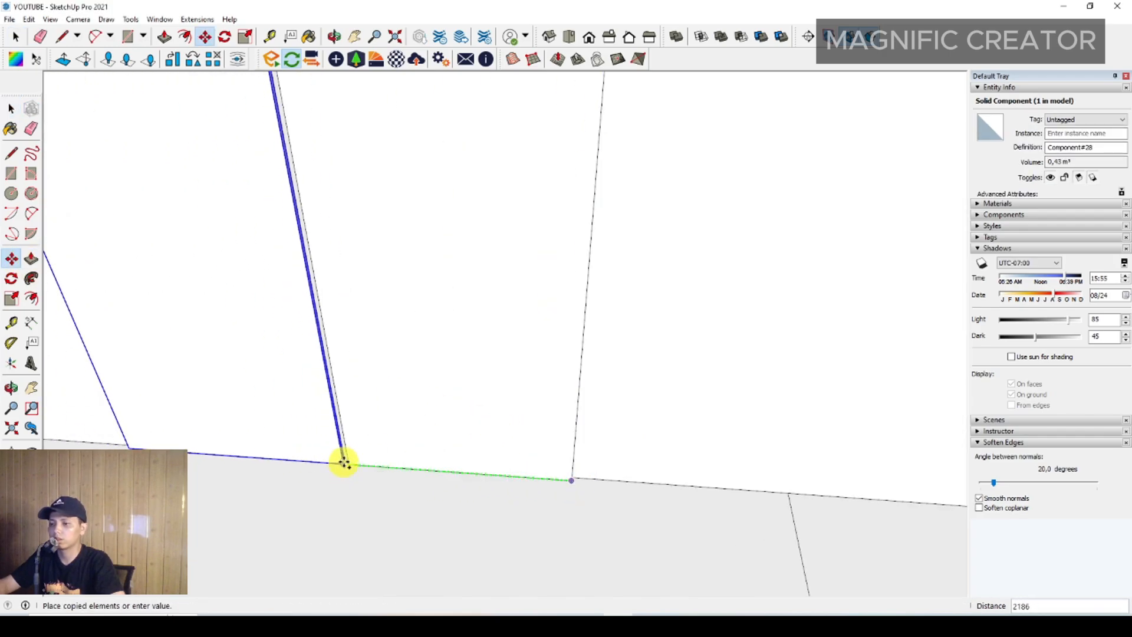
click(351, 463)
key(space)
Select both door panels of the left opening and copy them together into the right opening, snapping to its corner.
shift+click(391, 447)
scroll(401, 431, down, 3)
scroll(226, 389, up, 4)
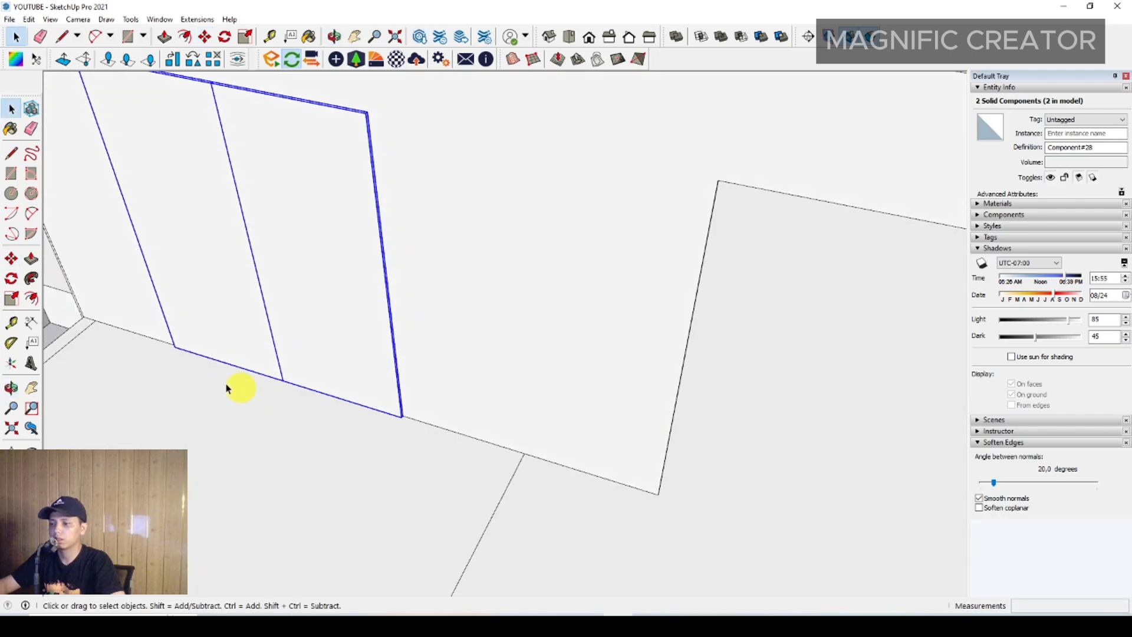
click(12, 258)
scroll(421, 429, up, 2)
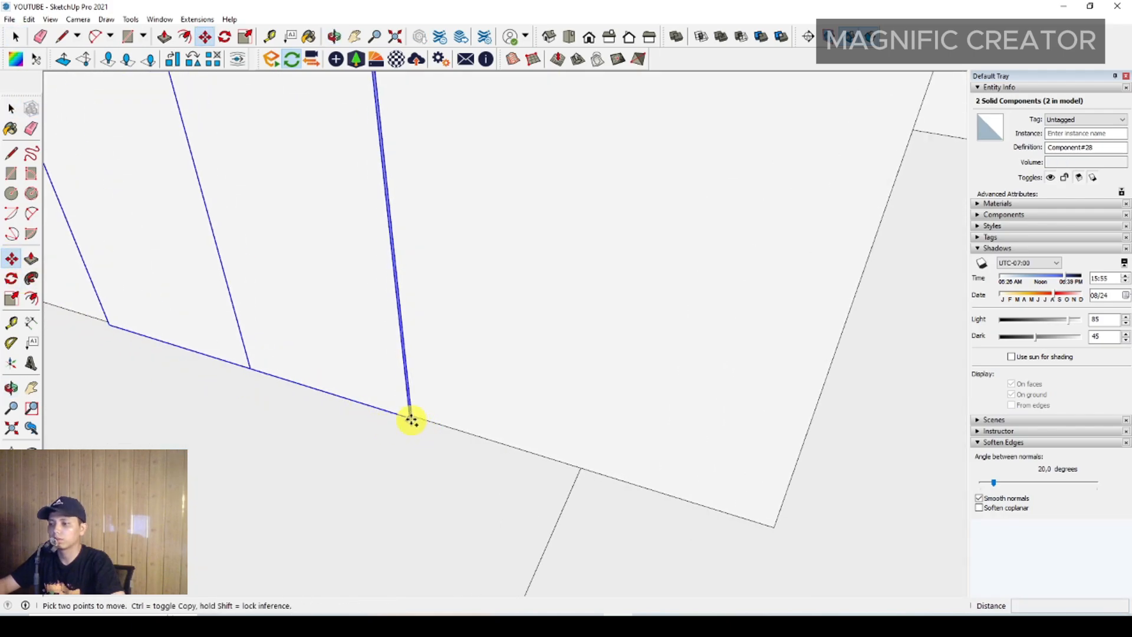
click(412, 420)
key(ctrl)
scroll(412, 420, down, 4)
scroll(494, 270, up, 5)
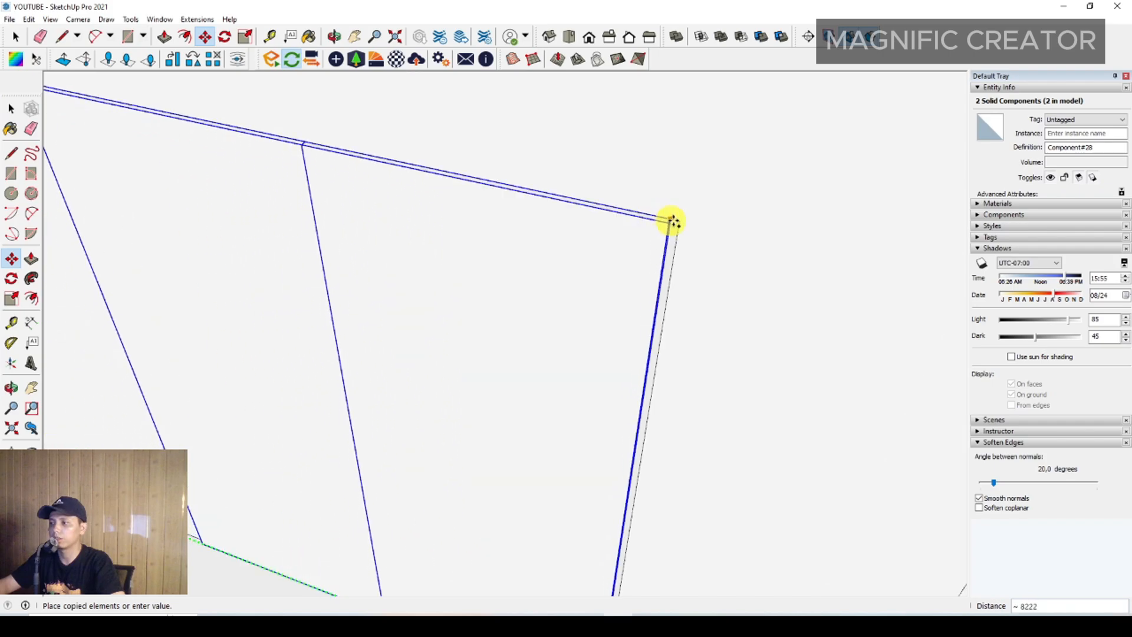
click(673, 222)
key(space)
Select all four door panels across both openings and move them by a distance of 100.
scroll(475, 349, down, 5)
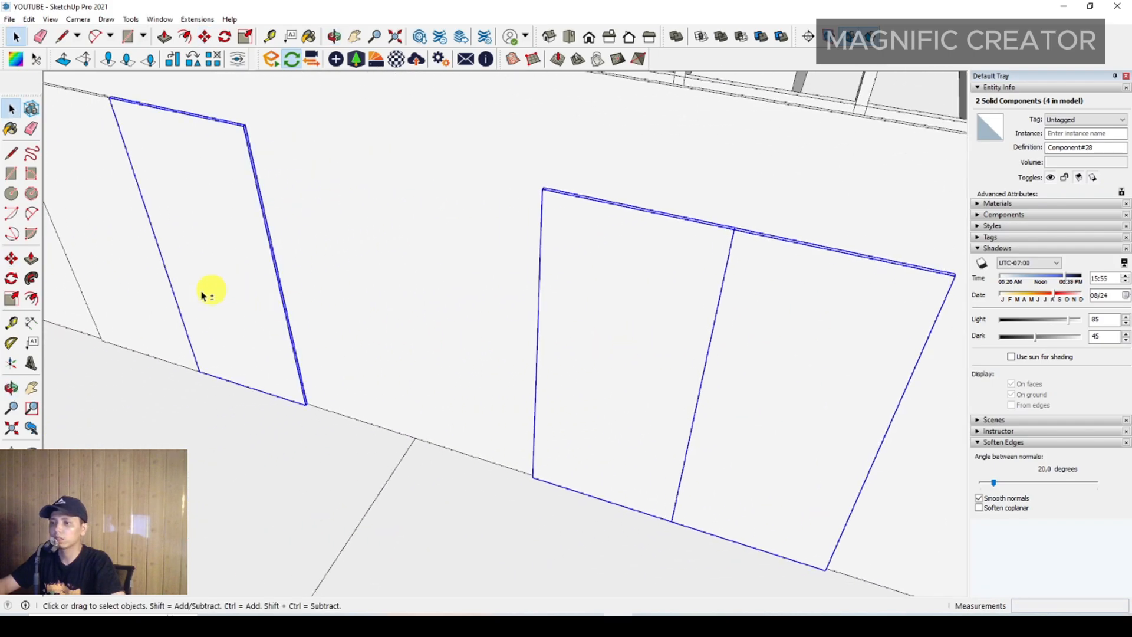
middle_drag(166, 292, 519, 430)
key(m)
scroll(483, 384, up, 1)
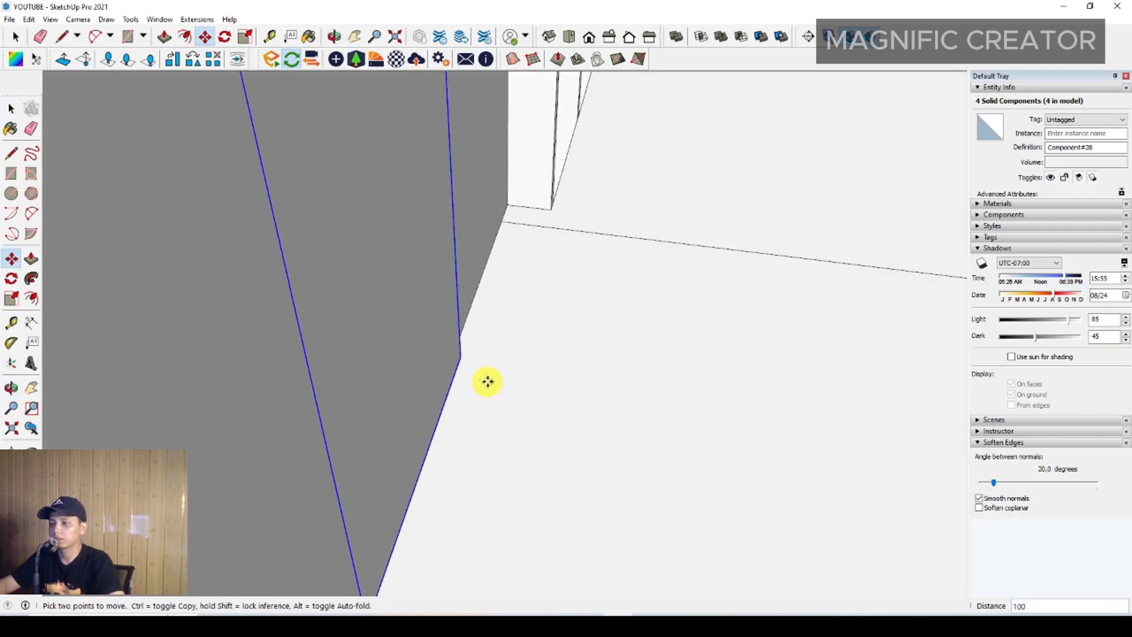
key(space)
scroll(458, 407, down, 3)
middle_drag(458, 407, 594, 334)
scroll(465, 278, down, 3)
middle_drag(466, 278, 518, 383)
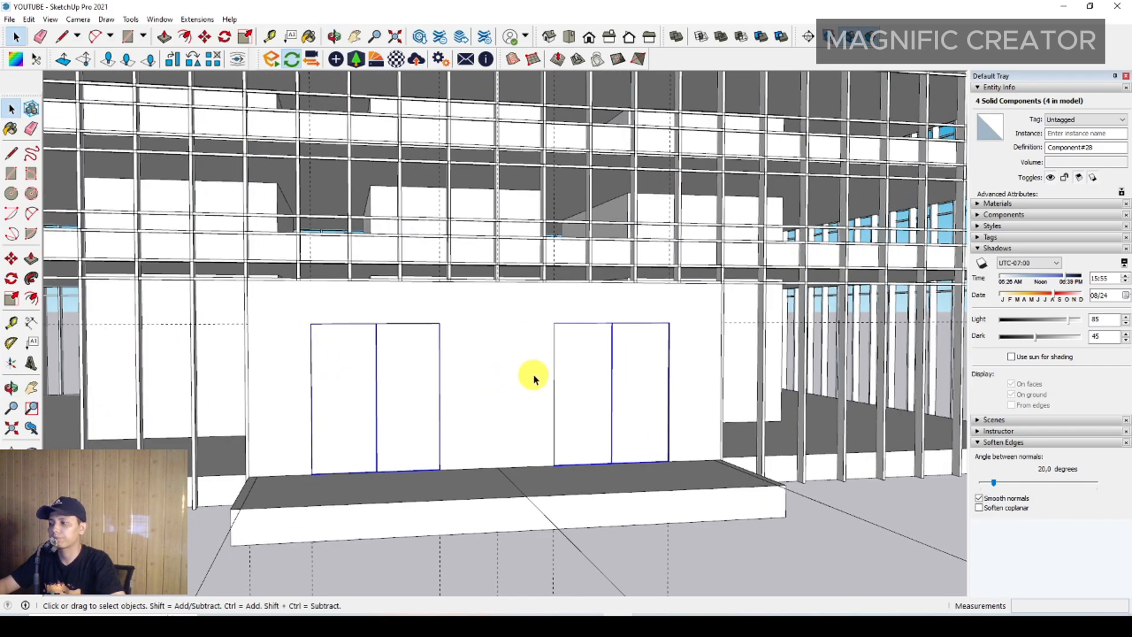
Paint the four door panels and the surrounding entrance wall with Translucent Glass Blue from the Glass and Mirrors collection.
click(979, 88)
click(979, 99)
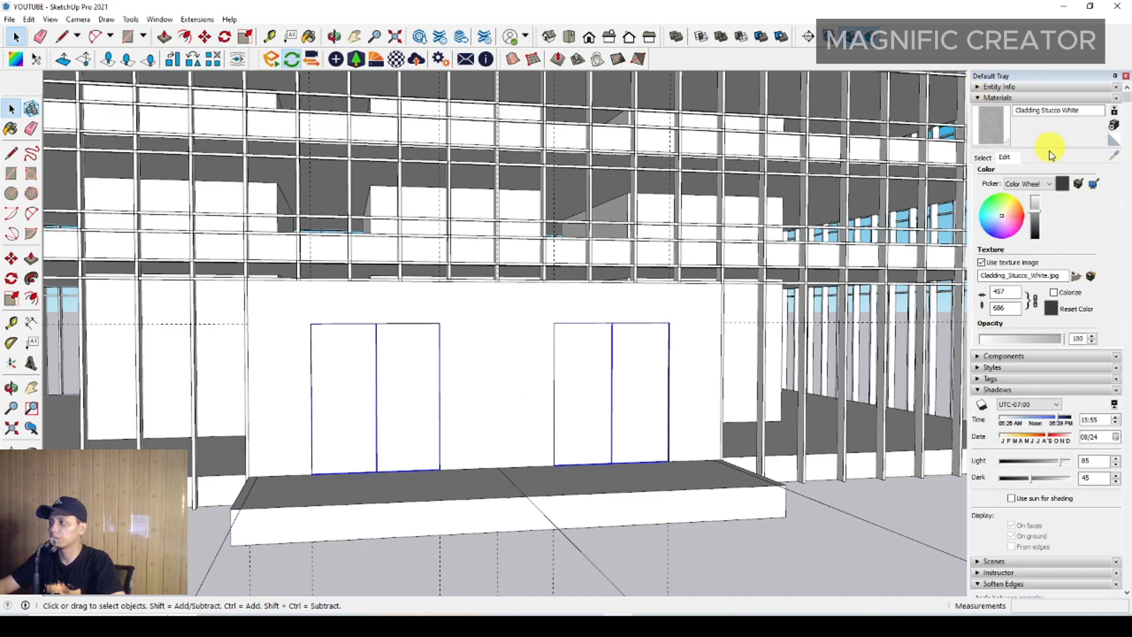
click(982, 157)
click(1102, 173)
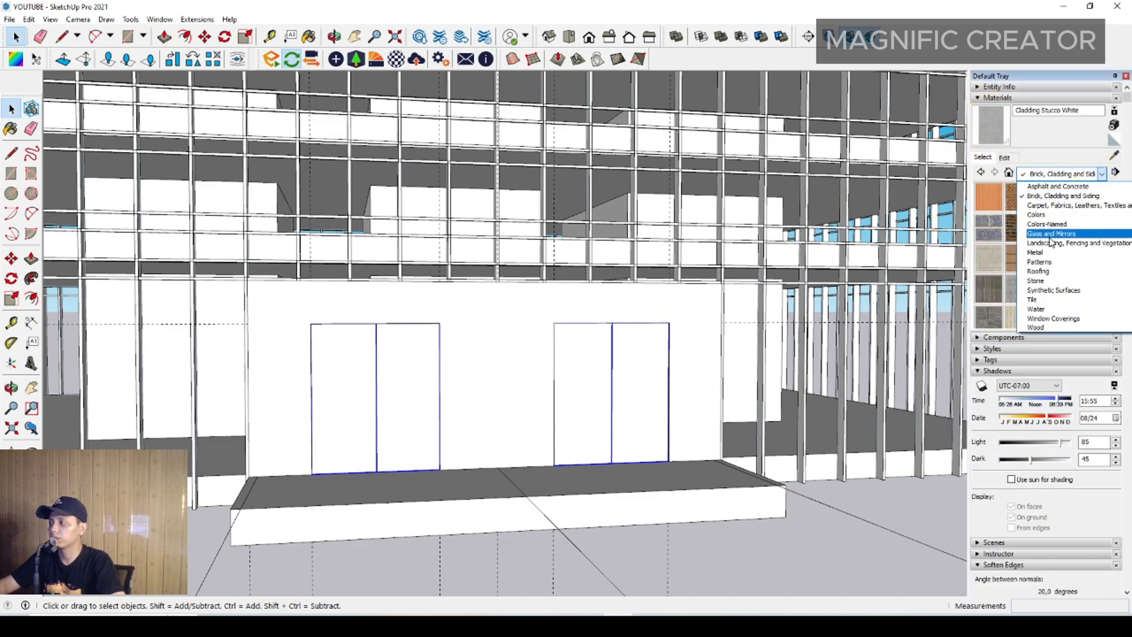
click(1038, 235)
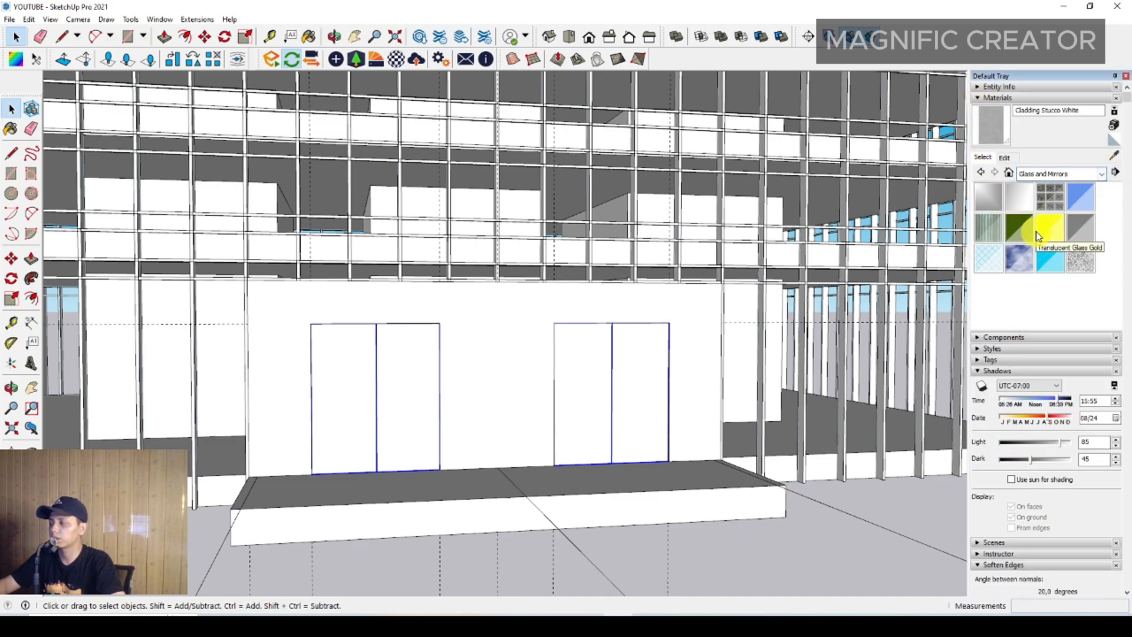
click(1084, 201)
click(590, 369)
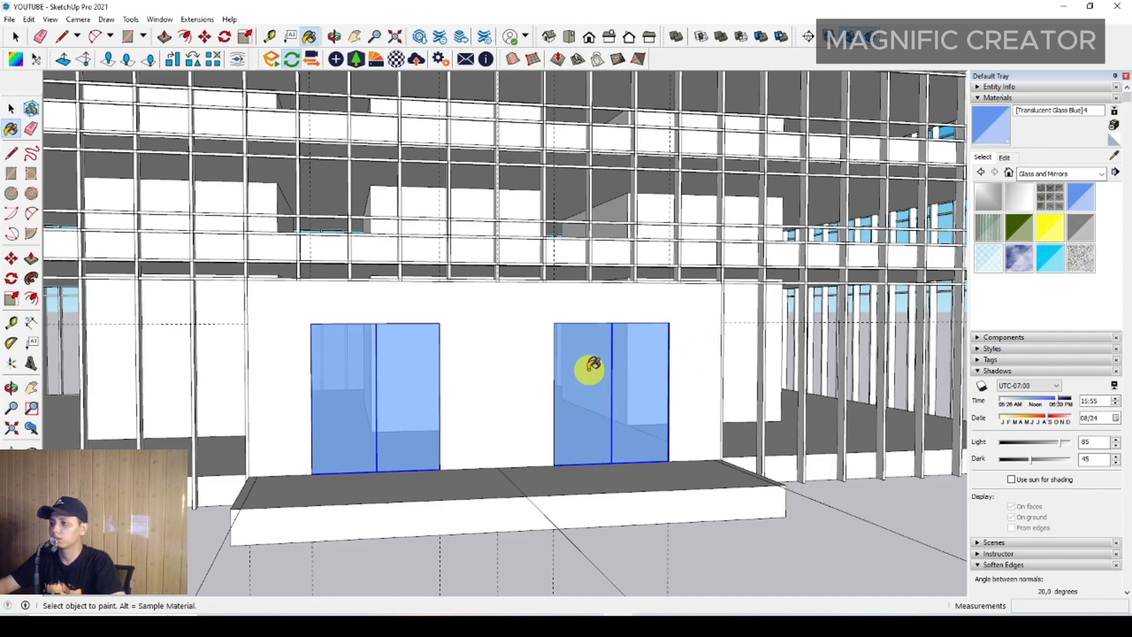
click(617, 305)
middle_drag(614, 309, 537, 401)
key(space)
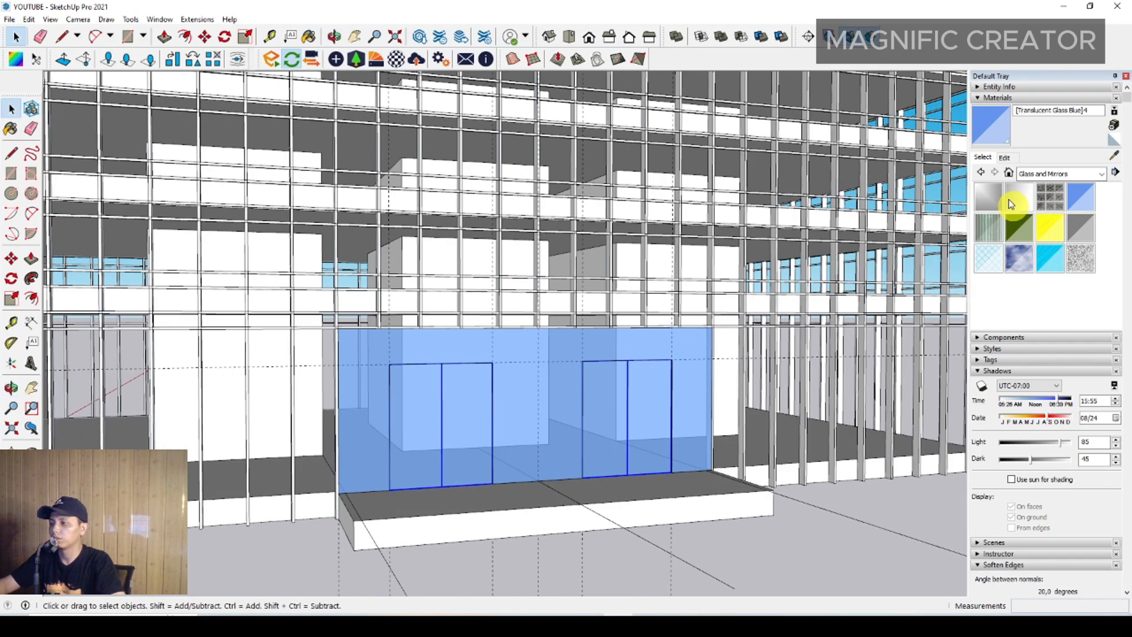
Edit the blue glass material to a muted grey-blue color and set its opacity to 9.
click(1005, 158)
drag(1032, 219, 1039, 224)
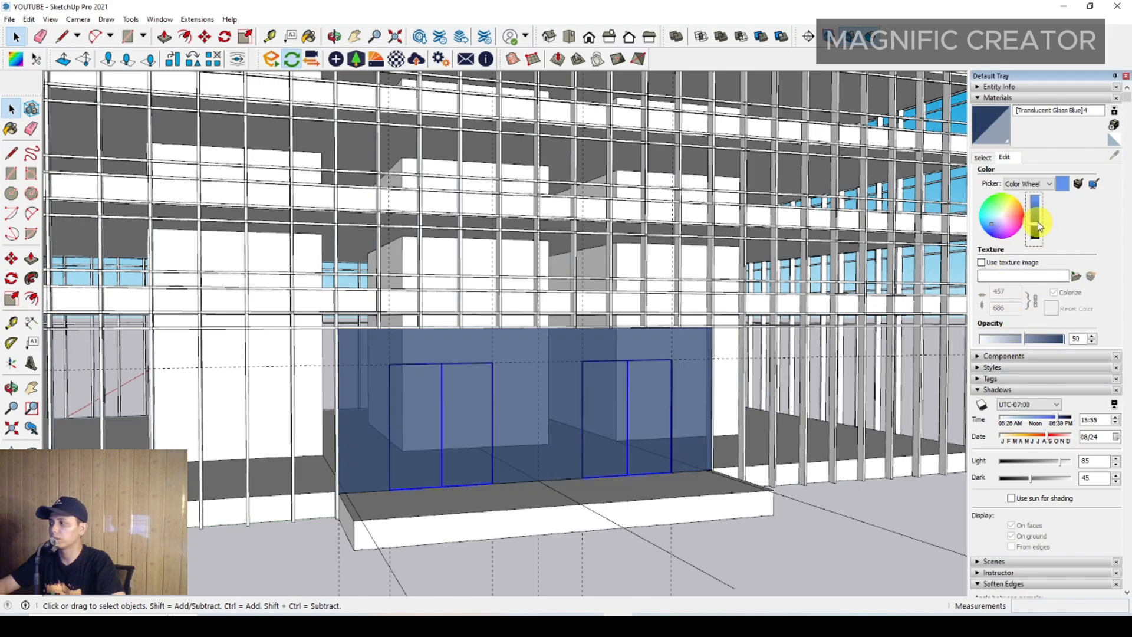
click(1044, 340)
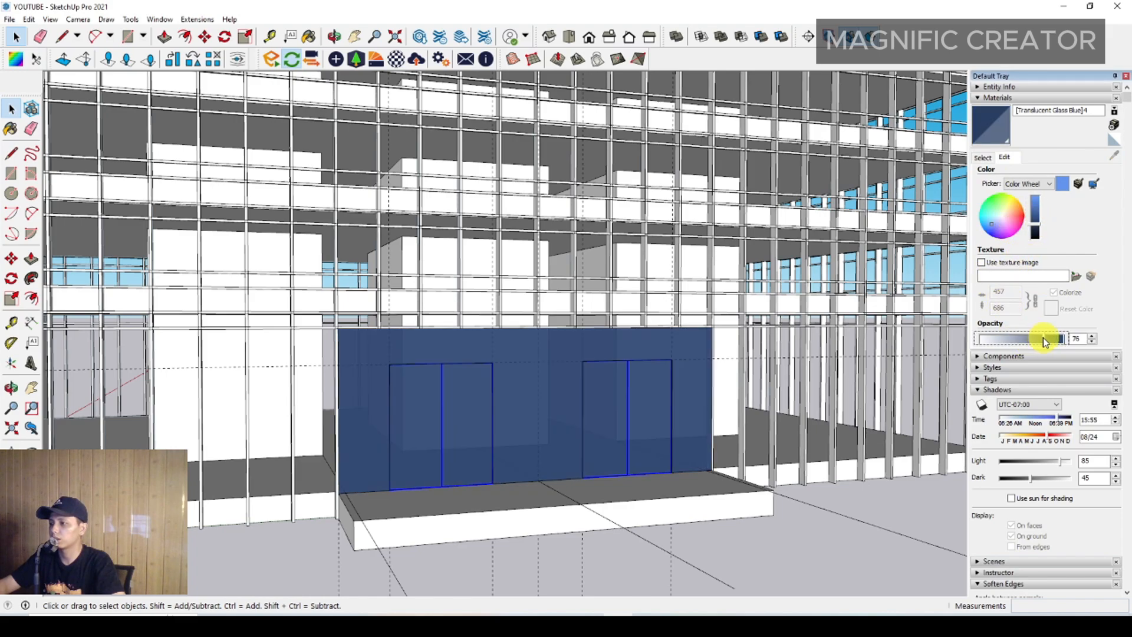
drag(1002, 339, 992, 347)
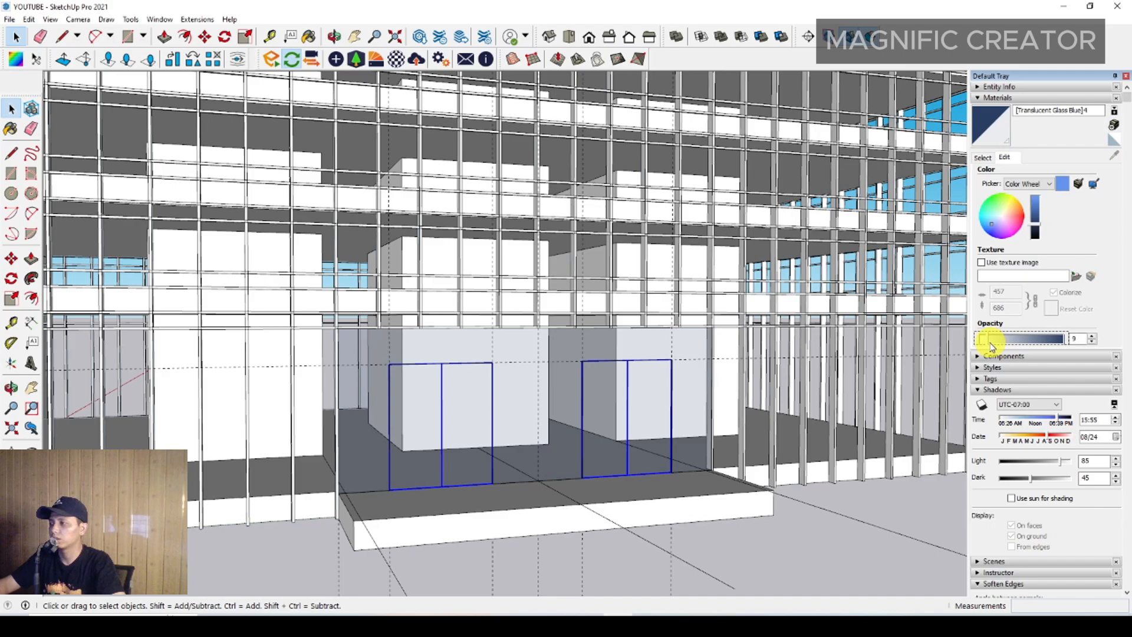
click(998, 225)
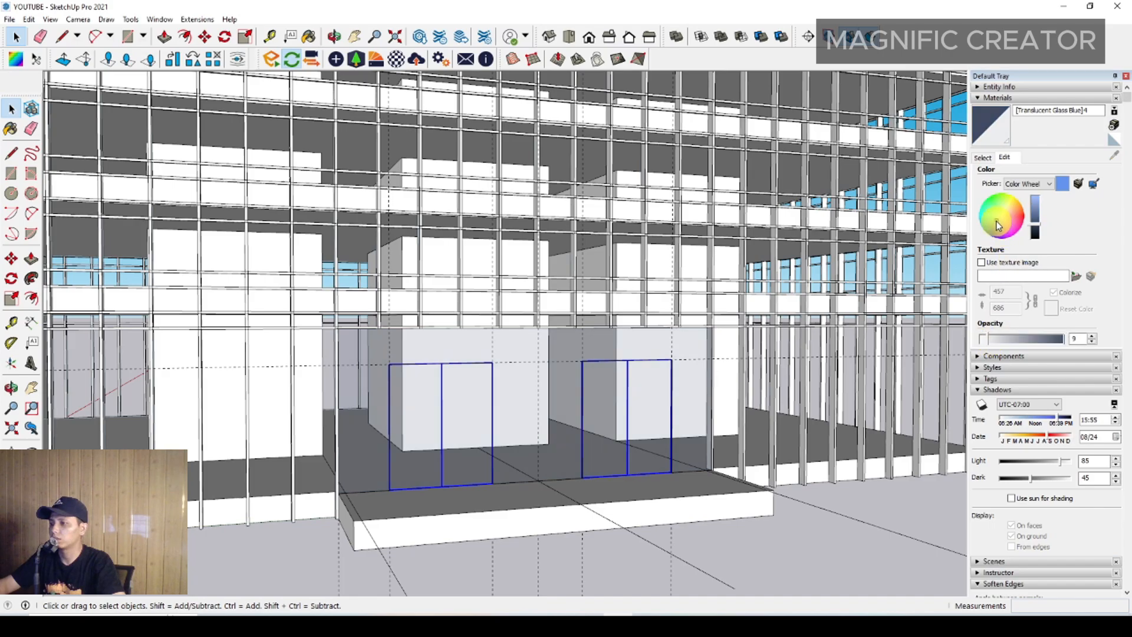
click(1037, 210)
Draw a large vertical rectangle around the entrance, from a mullion base right of the platform to a mullion-and-rail crossing on the upper left.
middle_drag(666, 425, 630, 410)
middle_drag(680, 536, 513, 397)
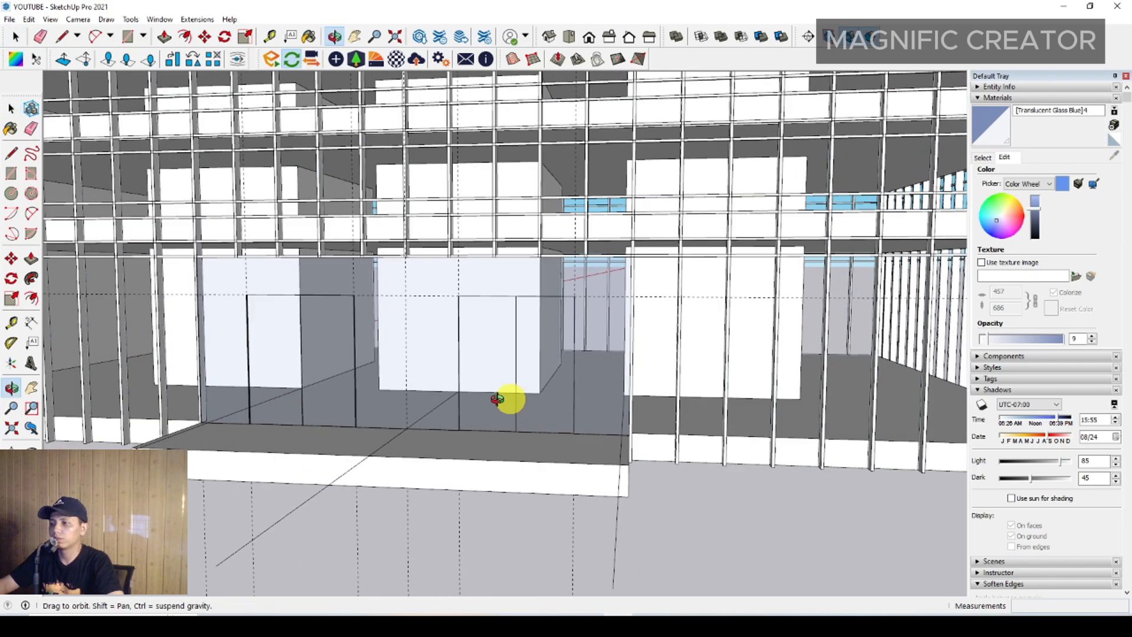
scroll(561, 399, up, 5)
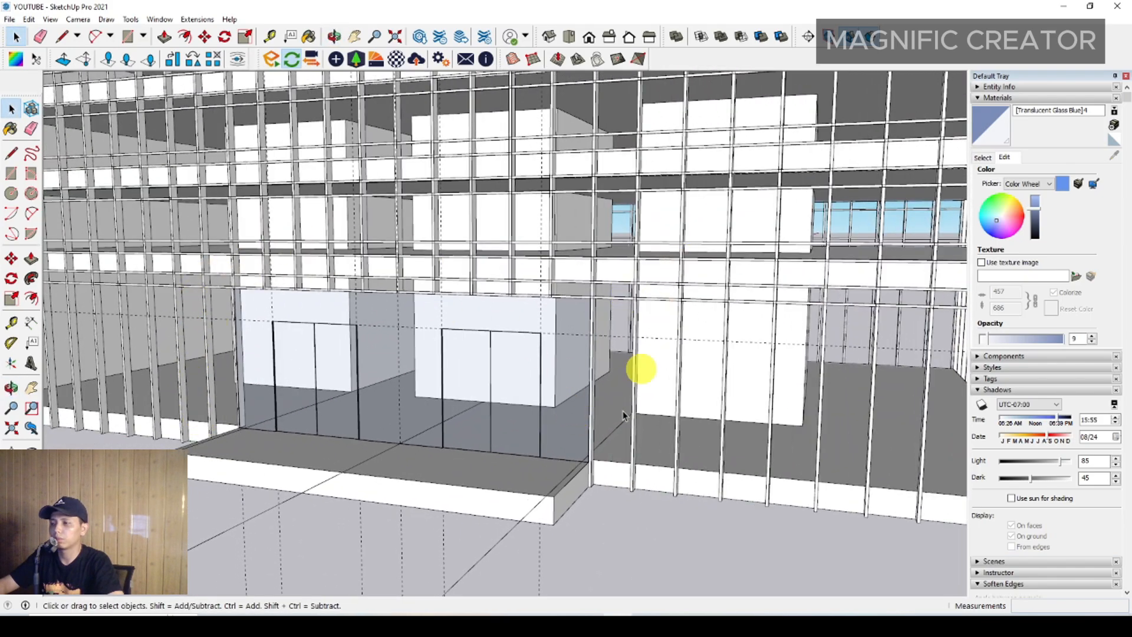
middle_drag(624, 416, 567, 434)
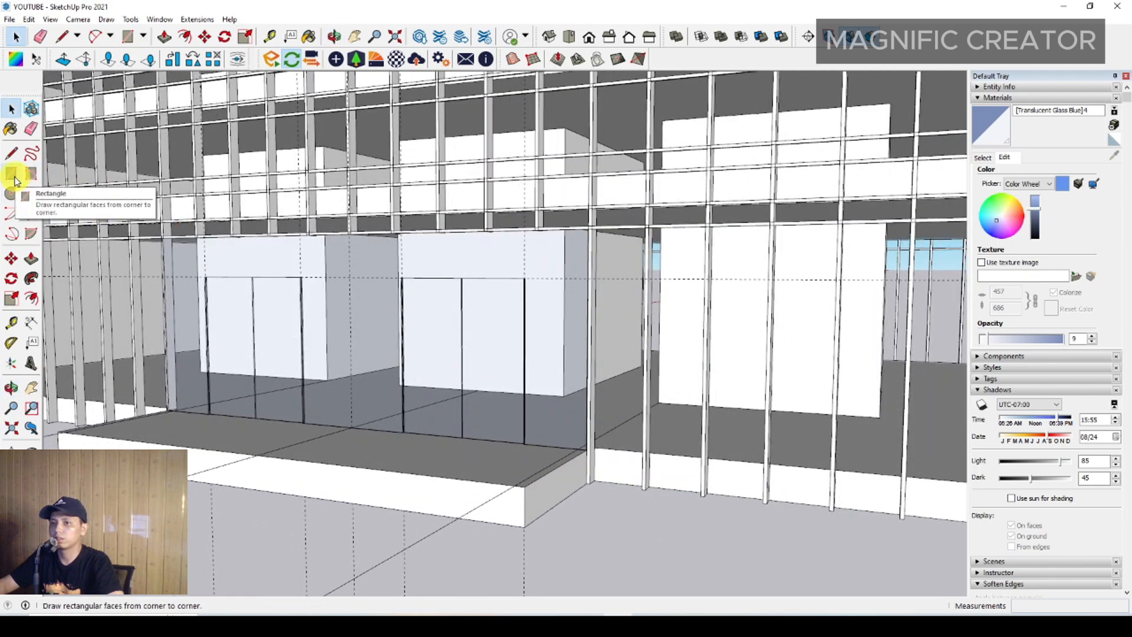
scroll(618, 441, up, 3)
middle_drag(617, 444, 772, 534)
scroll(632, 500, up, 3)
scroll(685, 490, up, 1)
middle_drag(685, 490, 699, 499)
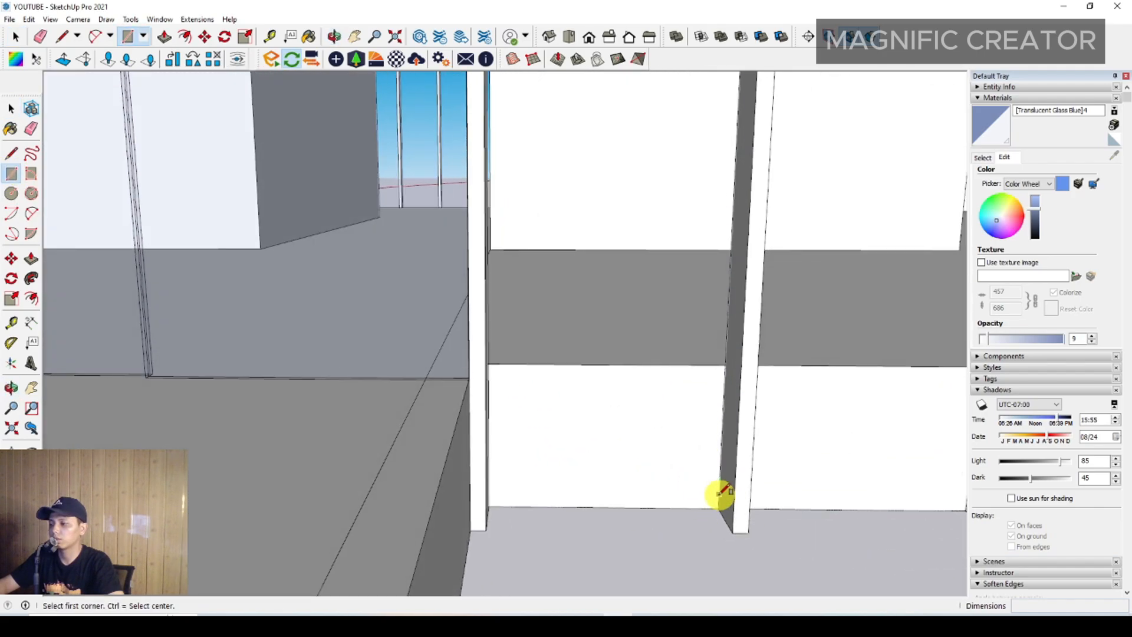
scroll(672, 466, down, 8)
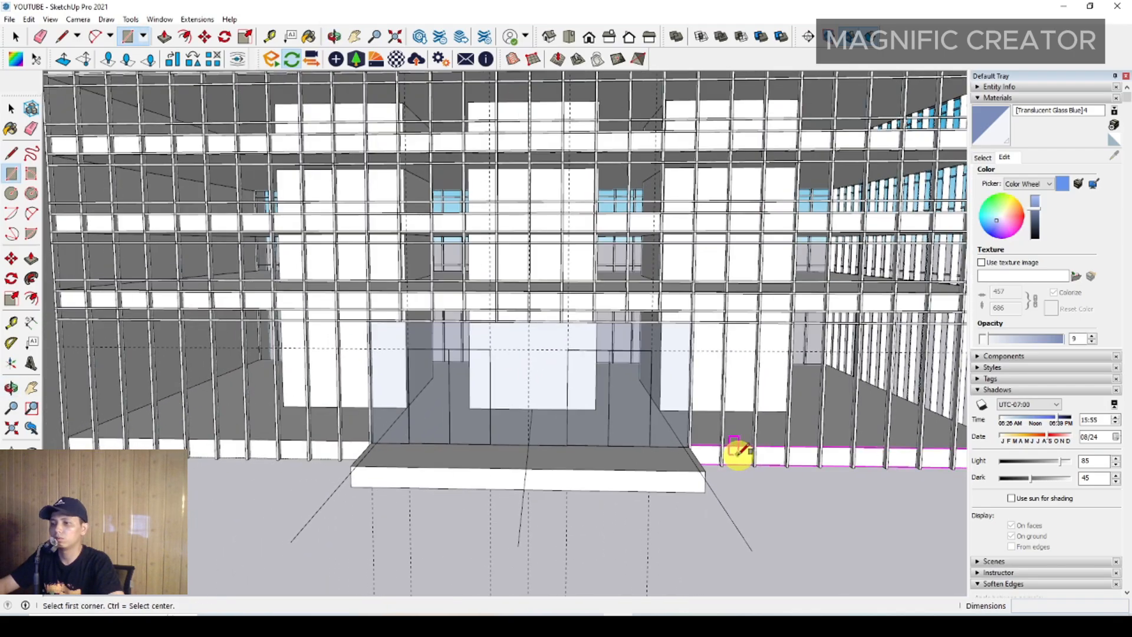
middle_drag(738, 450, 739, 435)
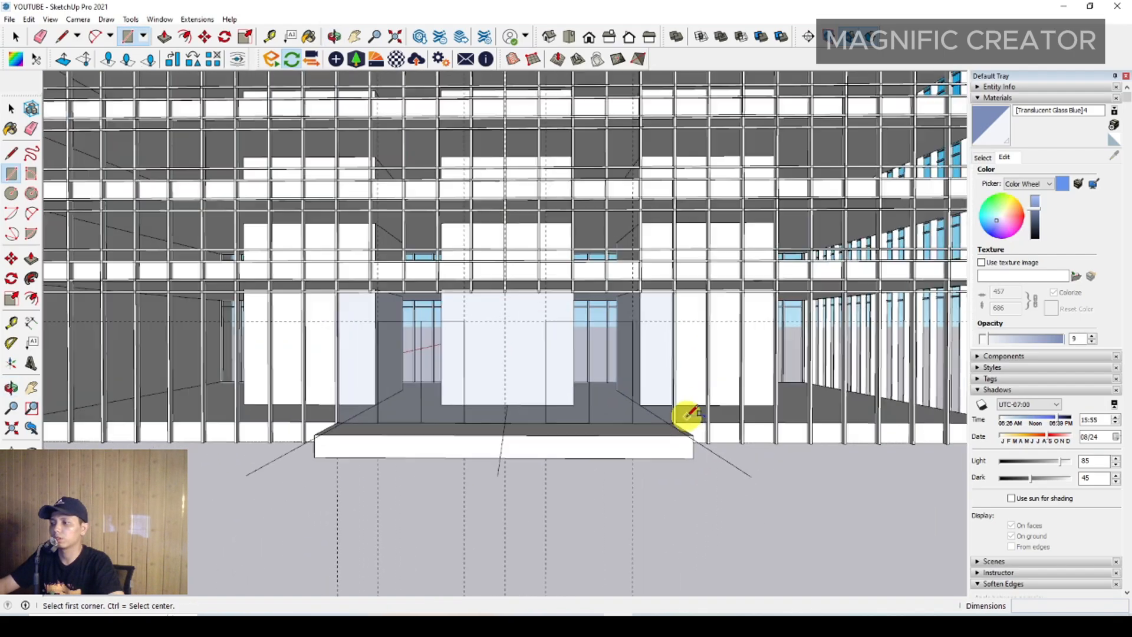
scroll(760, 463, up, 2)
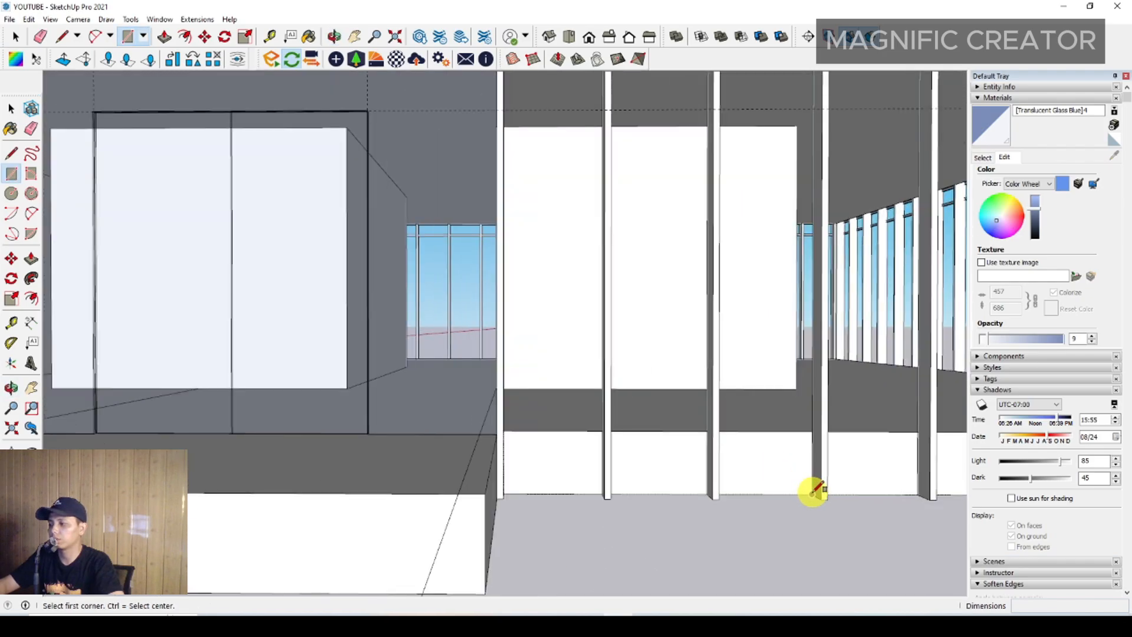
click(812, 494)
scroll(606, 440, down, 4)
shift+middle_drag(311, 384, 536, 445)
scroll(536, 445, down, 1)
shift+middle_drag(386, 407, 437, 388)
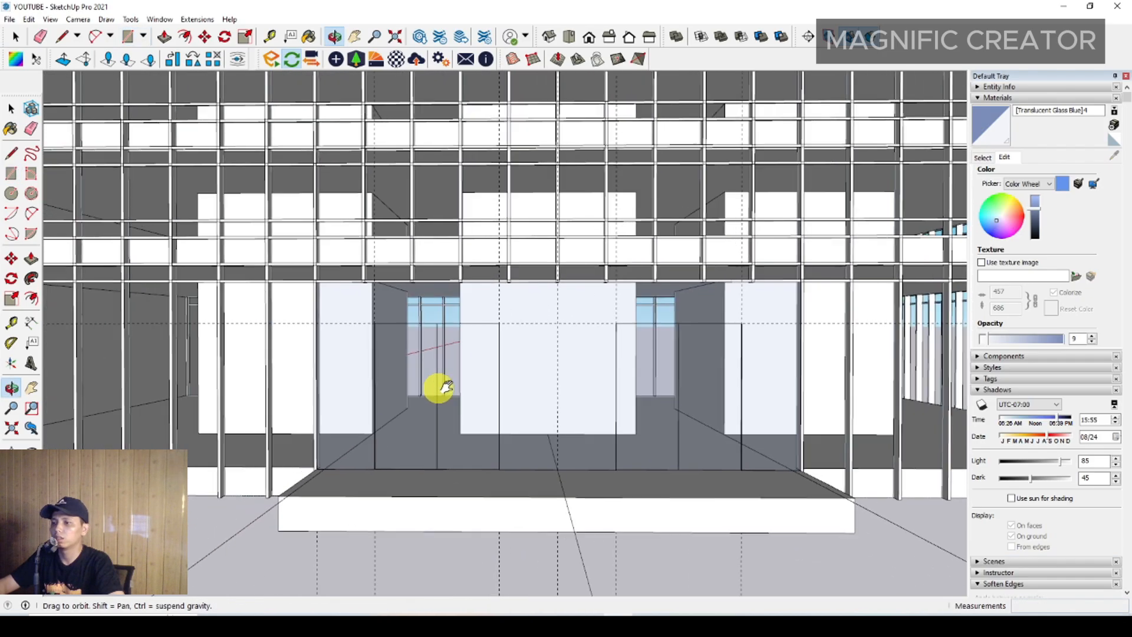
scroll(526, 373, up, 2)
scroll(316, 255, up, 4)
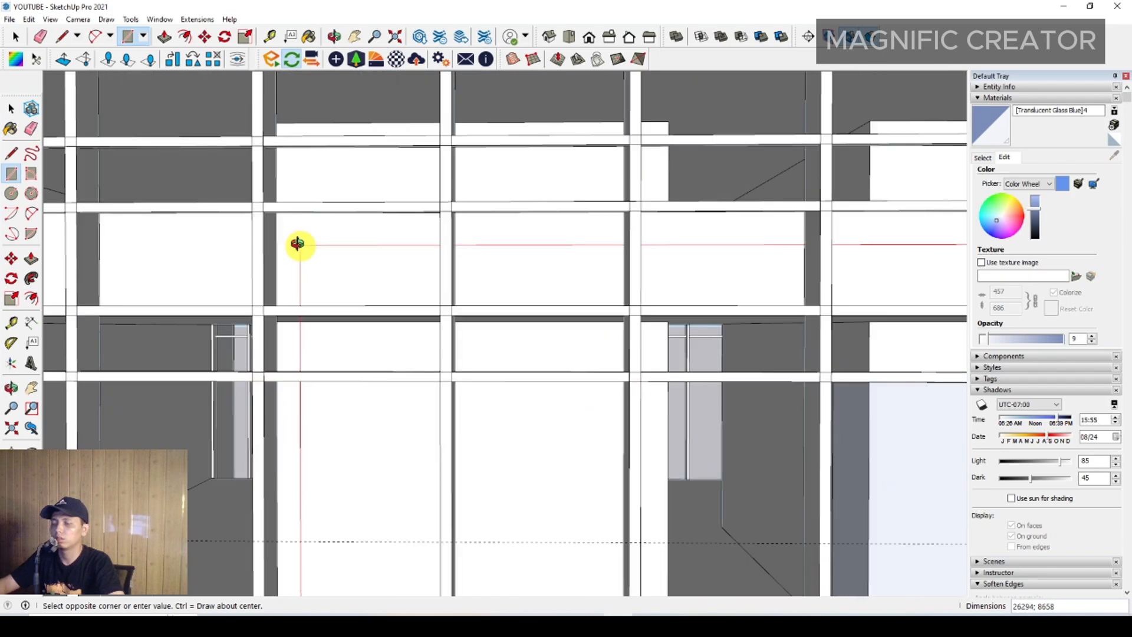
scroll(295, 236, up, 3)
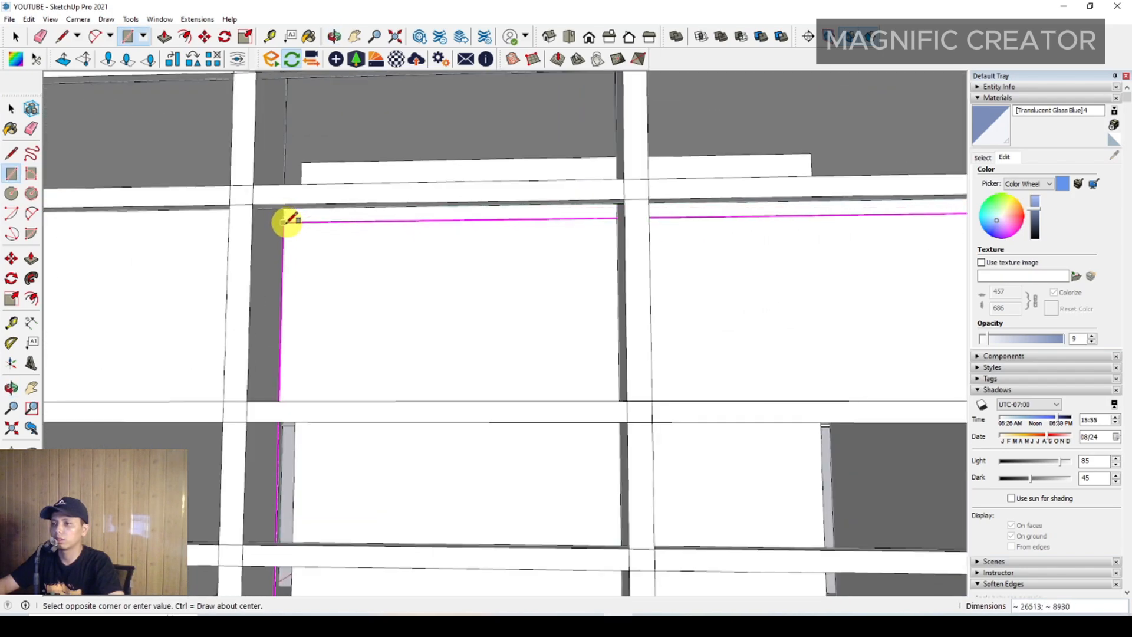
click(254, 203)
Select the new facade rectangle with its edges and Push/Pull it to the front of the surrounding mullions and rails.
key(space)
scroll(311, 240, down, 1)
double_click(312, 241)
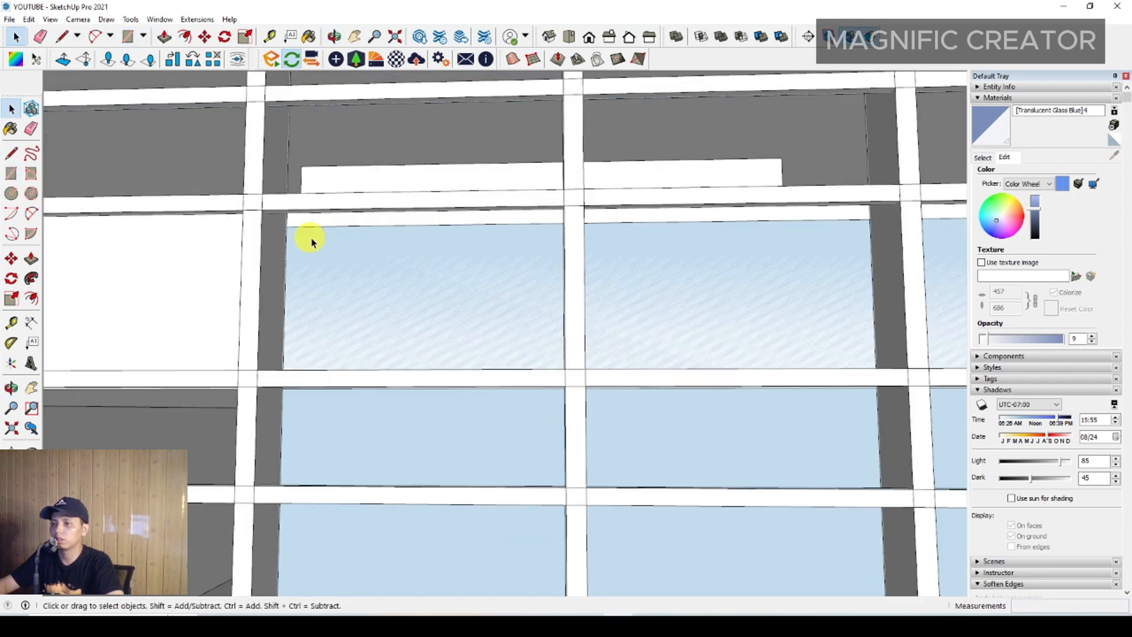
middle_drag(320, 244, 596, 344)
scroll(319, 274, down, 5)
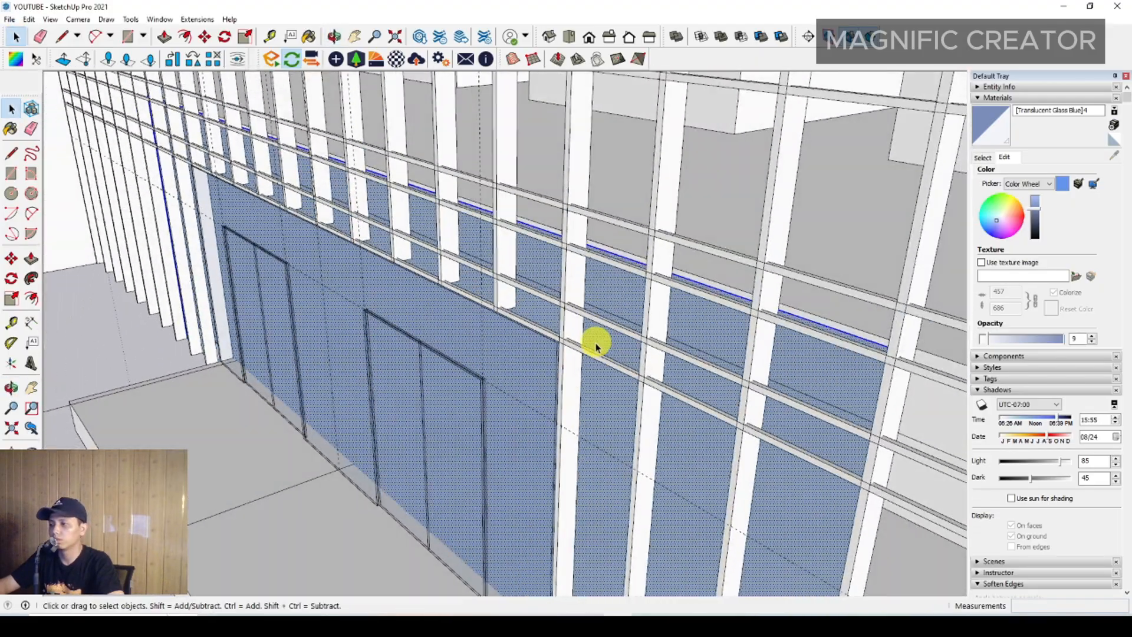
key(p)
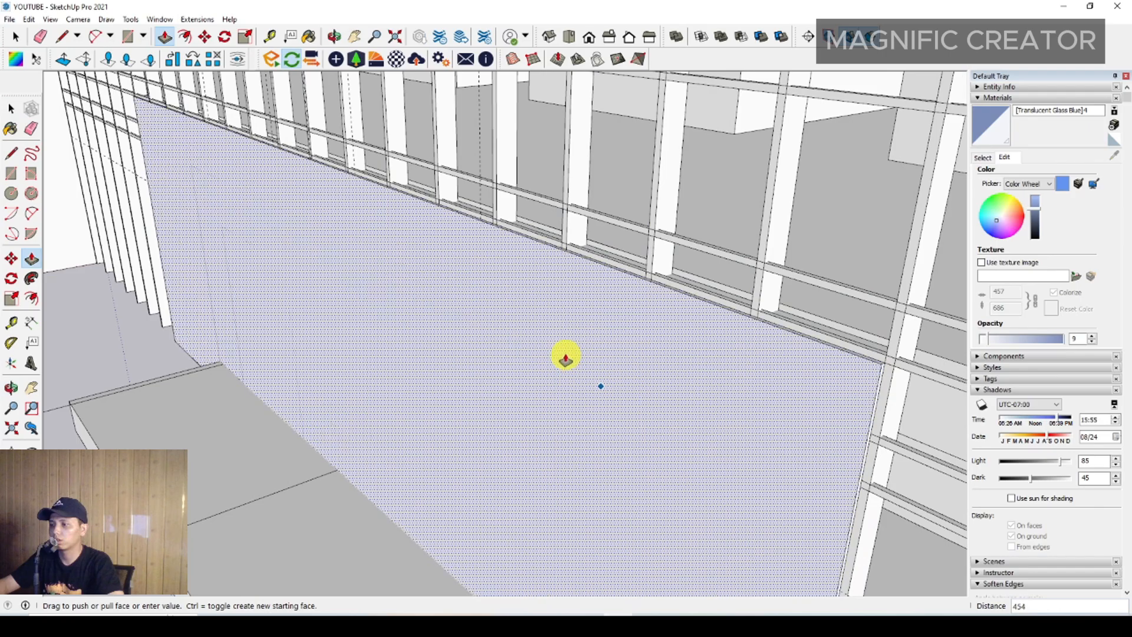
click(564, 328)
key(space)
Draw a rectangle of about 16600 by 6450 on the facade slab over the entrance wall, ending at its lower left corner on the platform.
middle_drag(565, 328, 616, 305)
key(r)
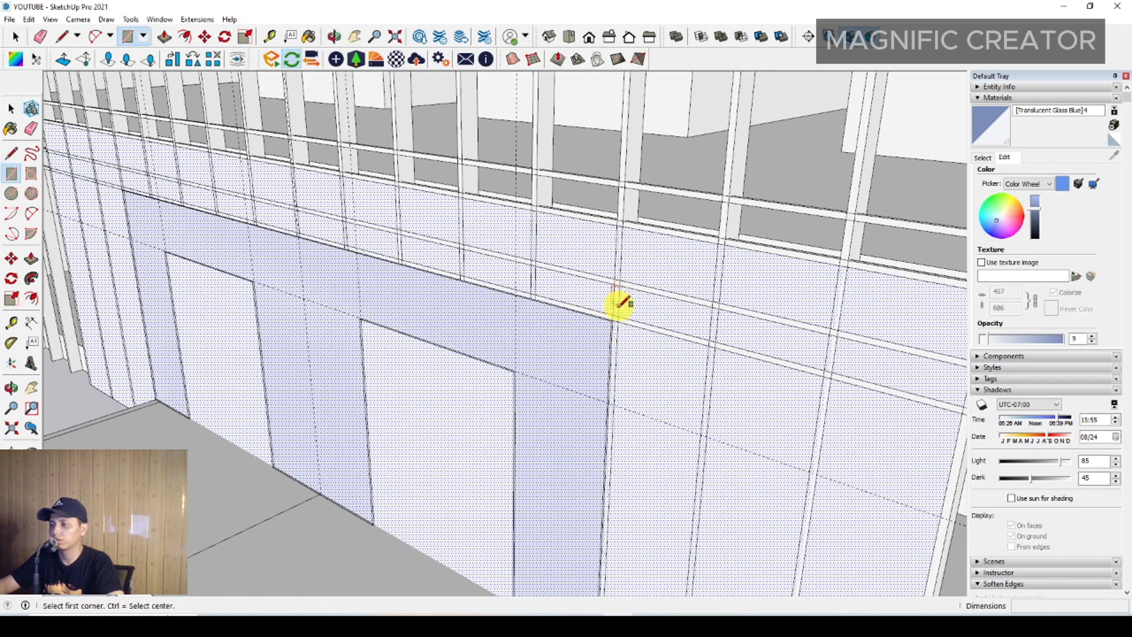
middle_drag(495, 365, 530, 341)
middle_drag(195, 411, 465, 392)
scroll(460, 413, up, 7)
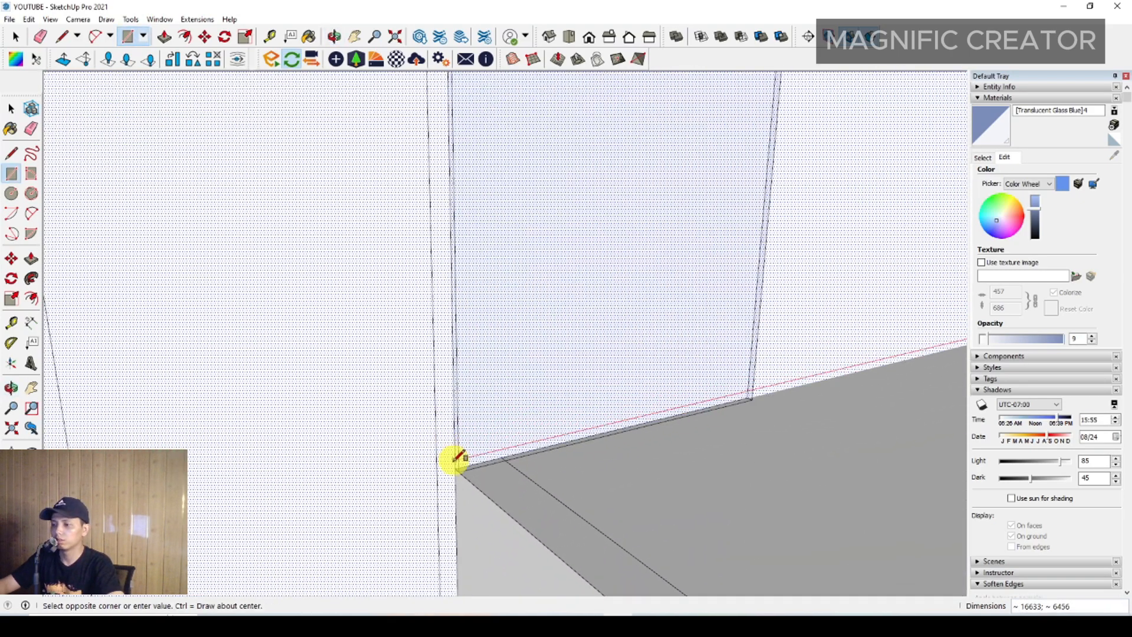
key(space)
scroll(454, 460, down, 5)
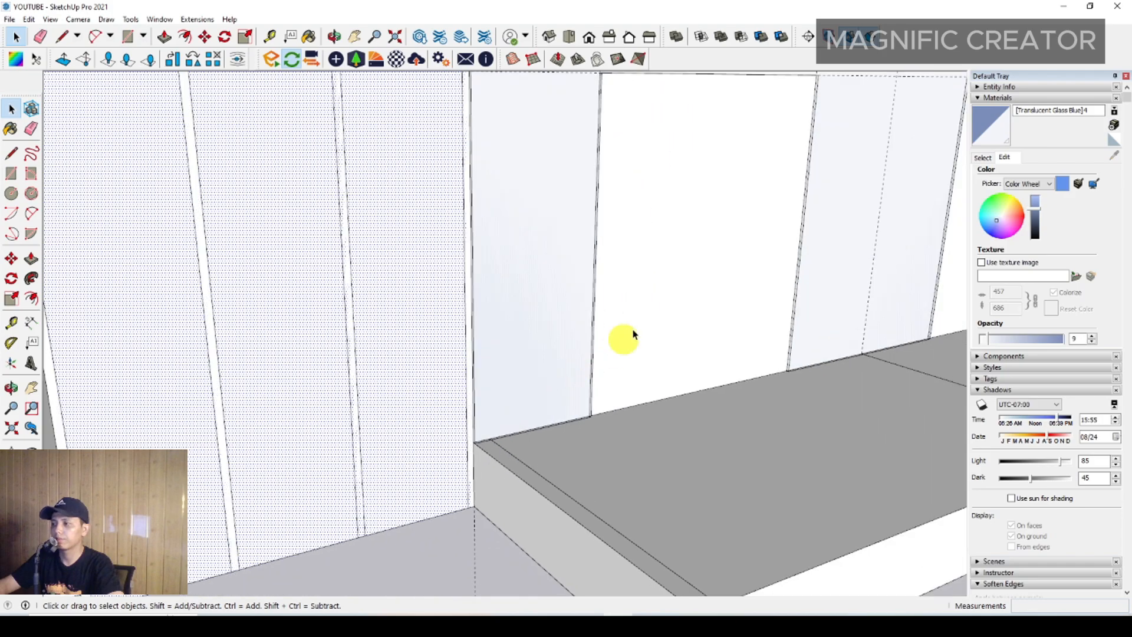
Select all connected geometry of the facade slab, make it a group and open that group for editing.
right_click(663, 276)
click(405, 290)
triple_click(405, 290)
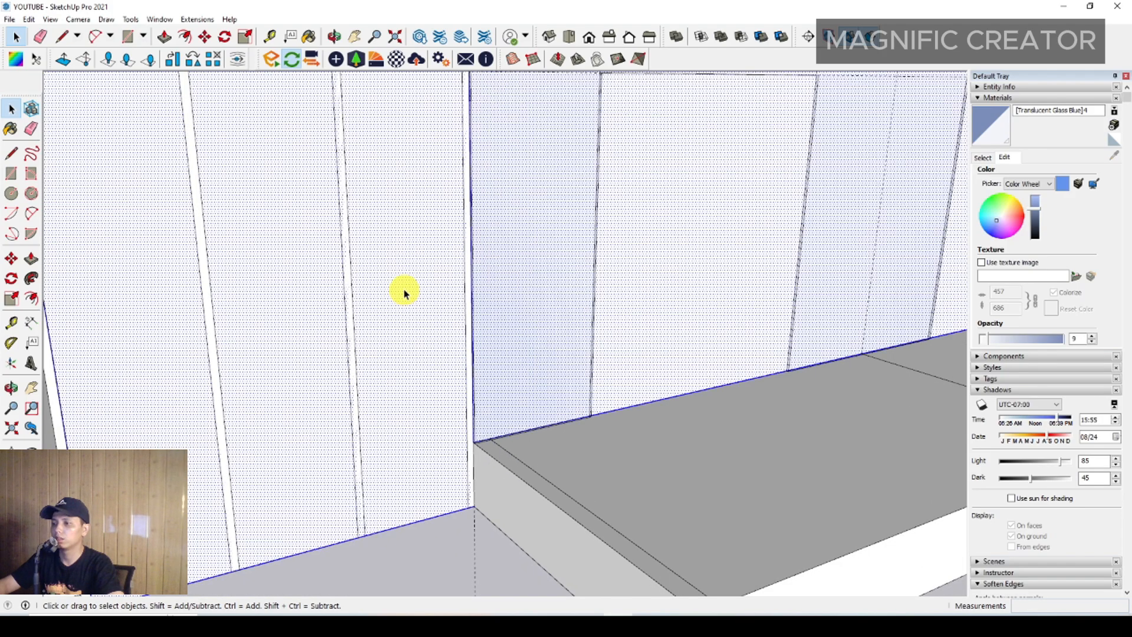
right_click(403, 284)
click(442, 380)
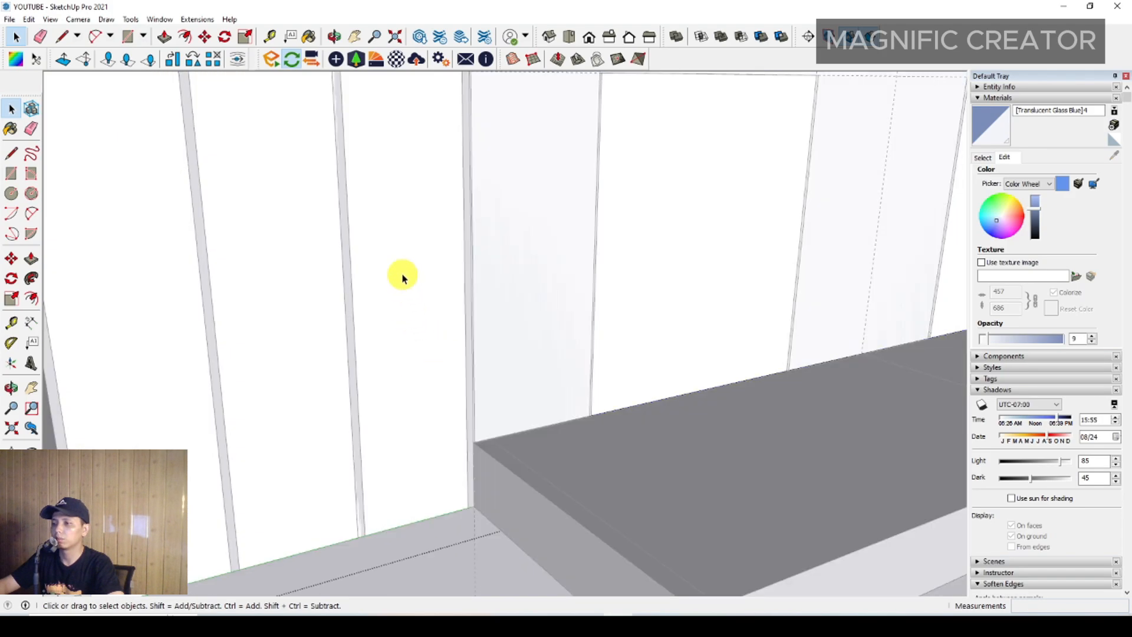
scroll(404, 277, down, 8)
double_click(578, 243)
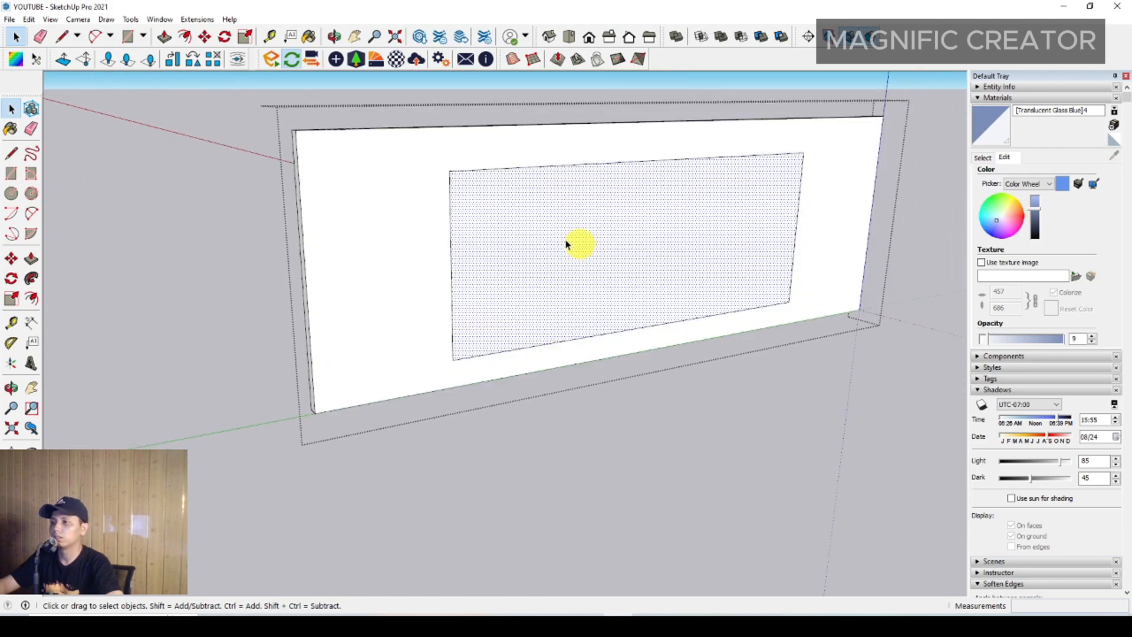
Push/Pull the inner rectangle 400 through the facade slab to cut the entrance opening.
right_click(543, 240)
click(556, 251)
middle_drag(457, 358, 601, 341)
key(space)
click(537, 269)
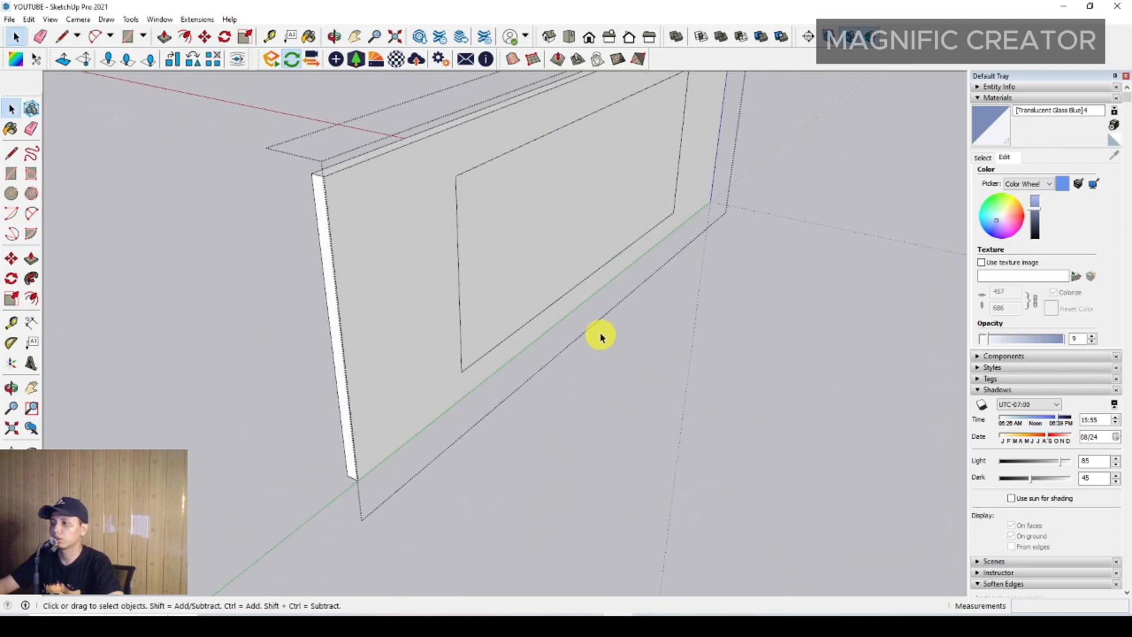
key(p)
drag(570, 219, 506, 276)
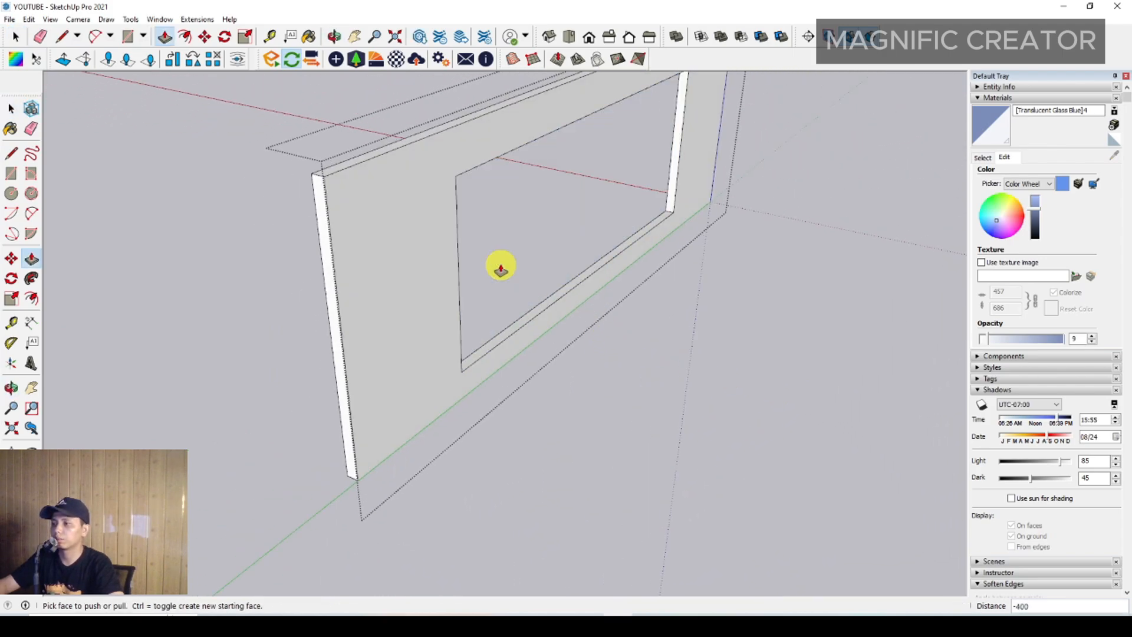
Push/Pull the sill of the opening 1000 down to the slab's base and erase the leftover bottom strip.
key(space)
scroll(480, 354, up, 5)
key(p)
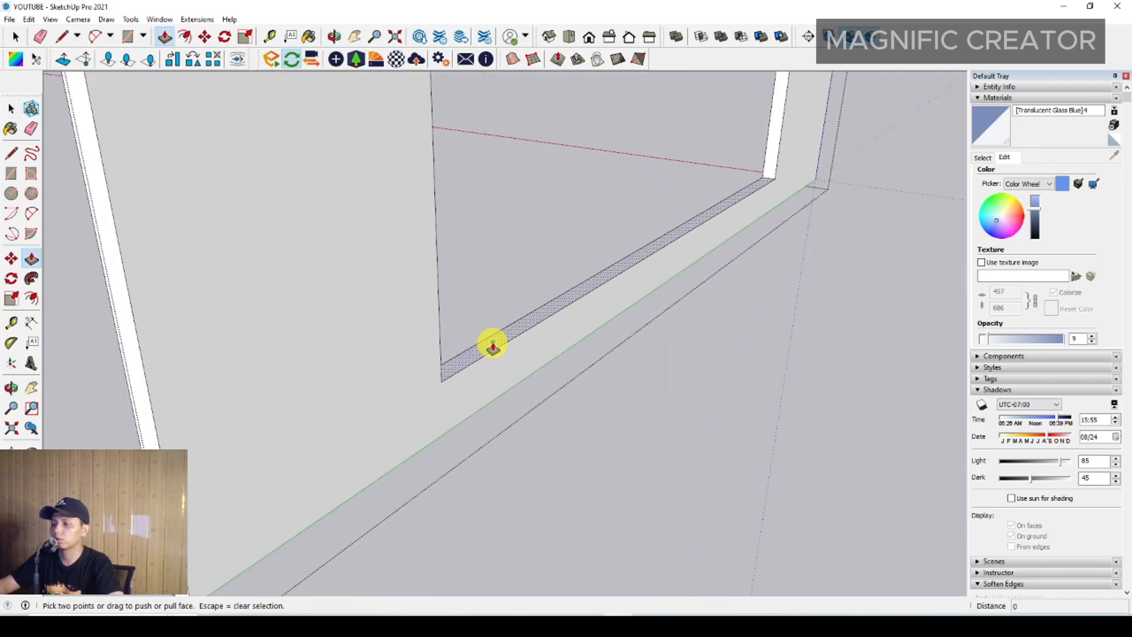
drag(494, 341, 472, 416)
scroll(468, 413, up, 1)
click(468, 415)
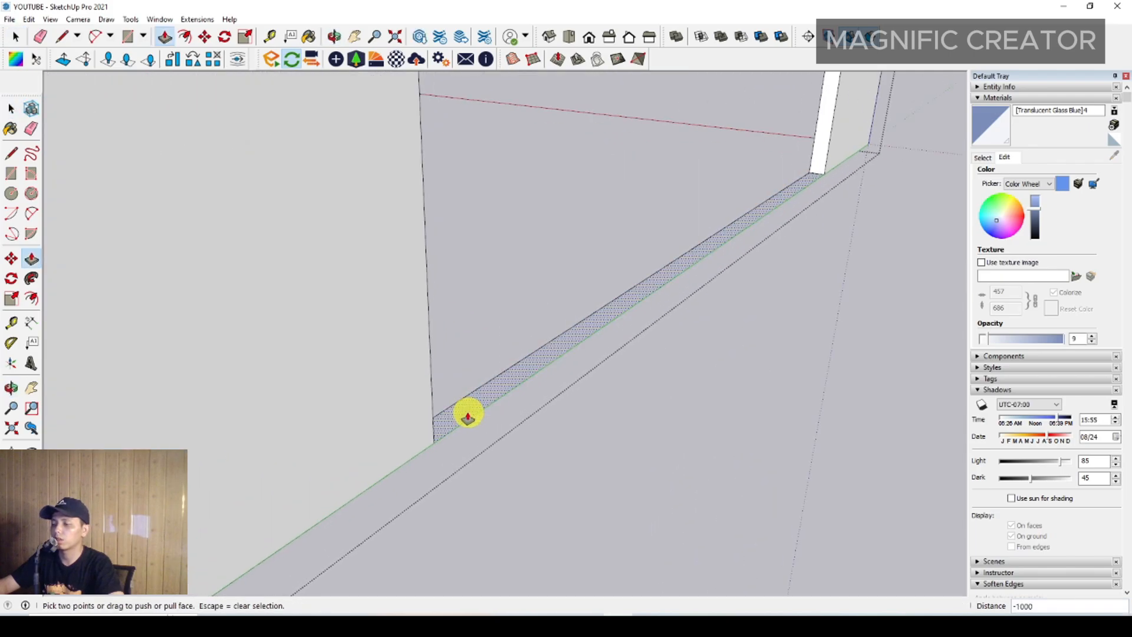
key(e)
click(490, 409)
Push/Pull the front face of the facade frame outward to thicken the portal, and close the group.
key(space)
scroll(365, 462, down, 4)
click(777, 296)
middle_drag(655, 304, 448, 315)
middle_drag(625, 318, 547, 277)
scroll(548, 272, up, 1)
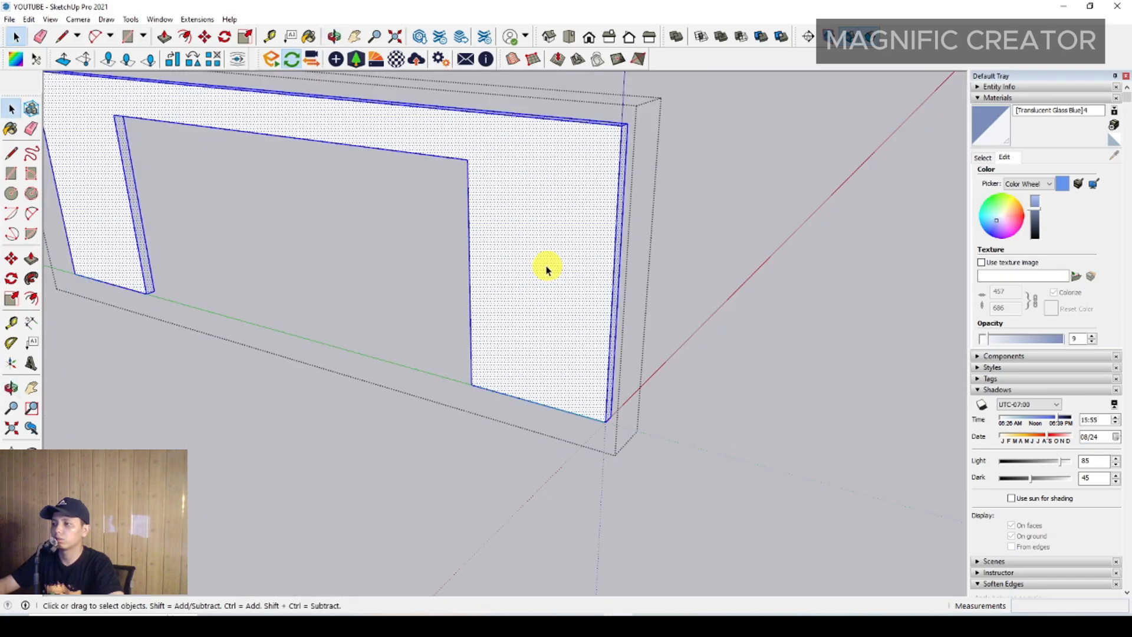
middle_drag(543, 265, 487, 316)
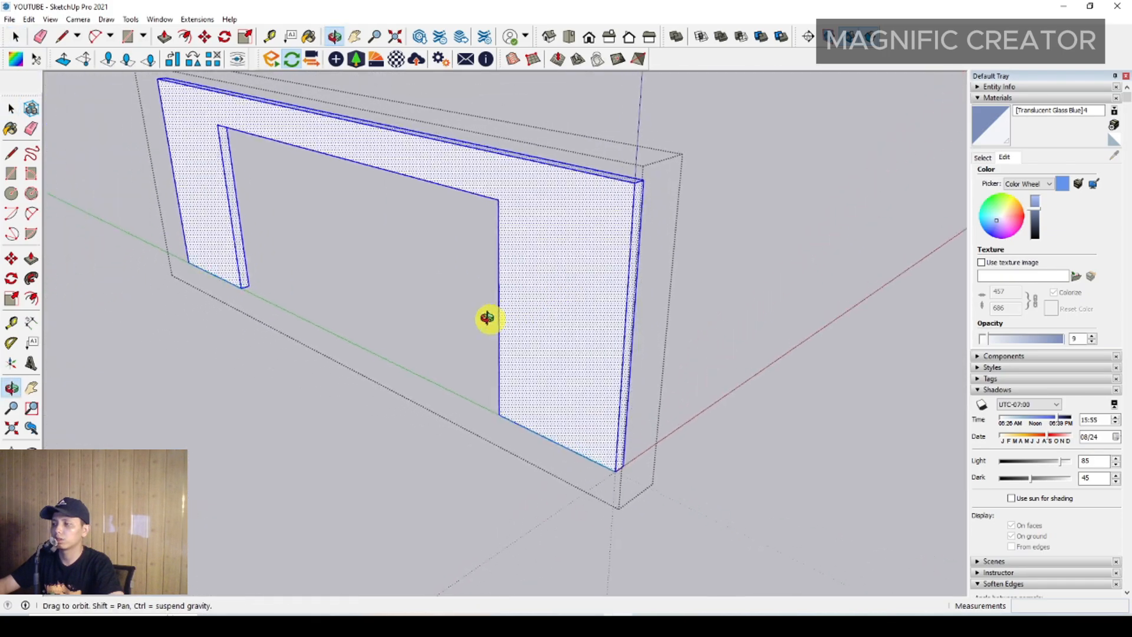
key(p)
click(526, 303)
key(space)
scroll(523, 354, down, 2)
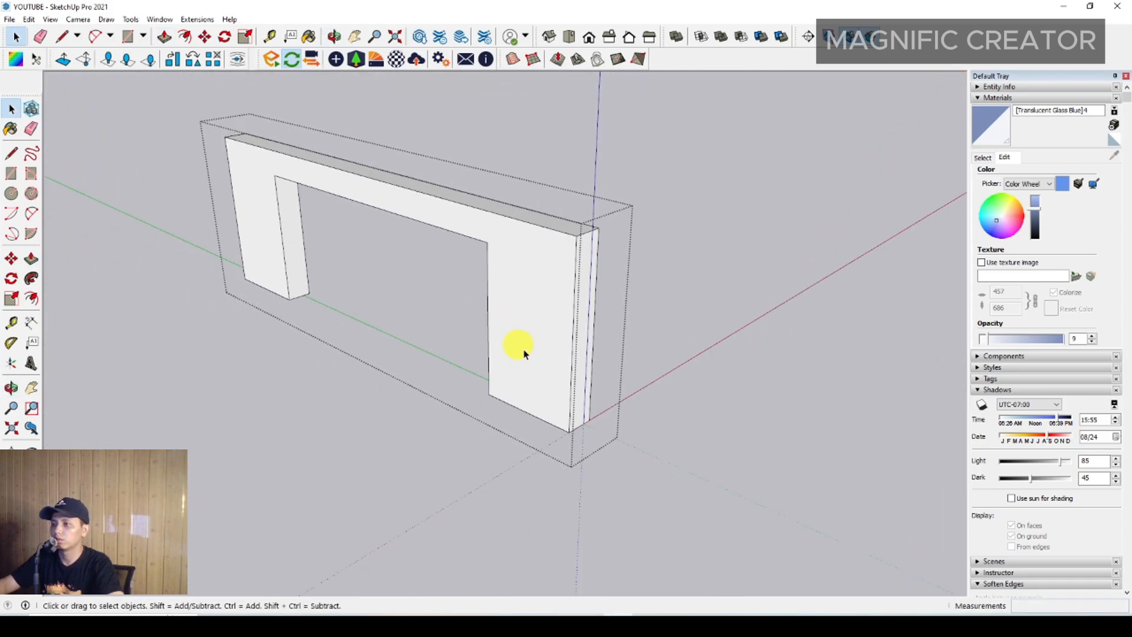
click(467, 338)
middle_drag(467, 339, 626, 246)
scroll(626, 246, down, 2)
middle_drag(802, 324, 544, 269)
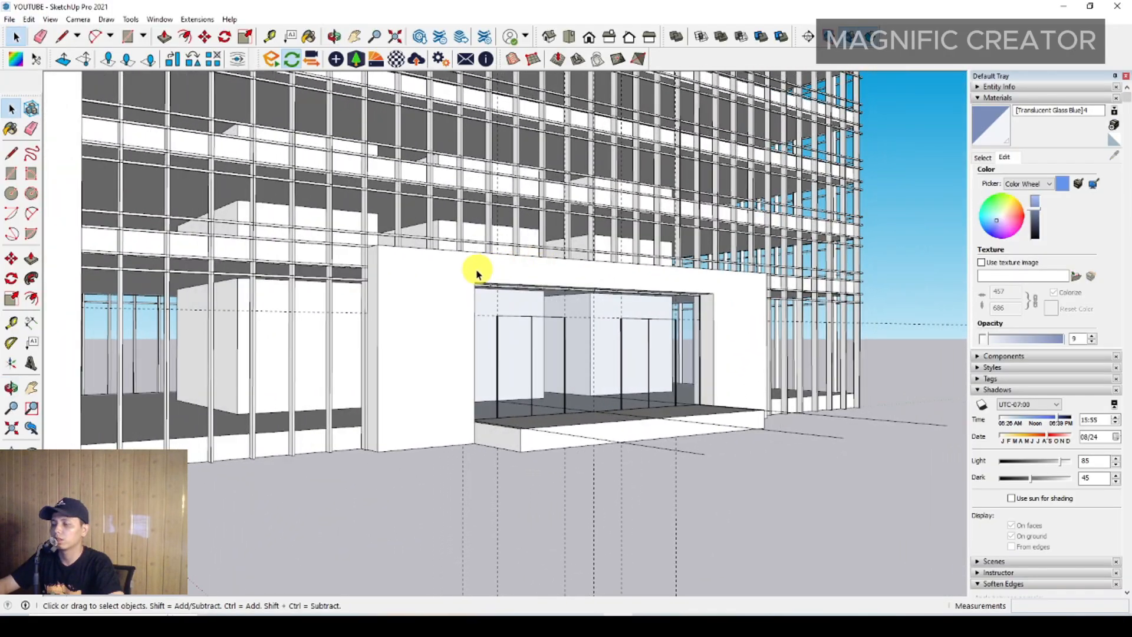
Open the portal group with the building shown and Push/Pull its top face up about 3085 to a higher facade rail.
scroll(437, 294, up, 6)
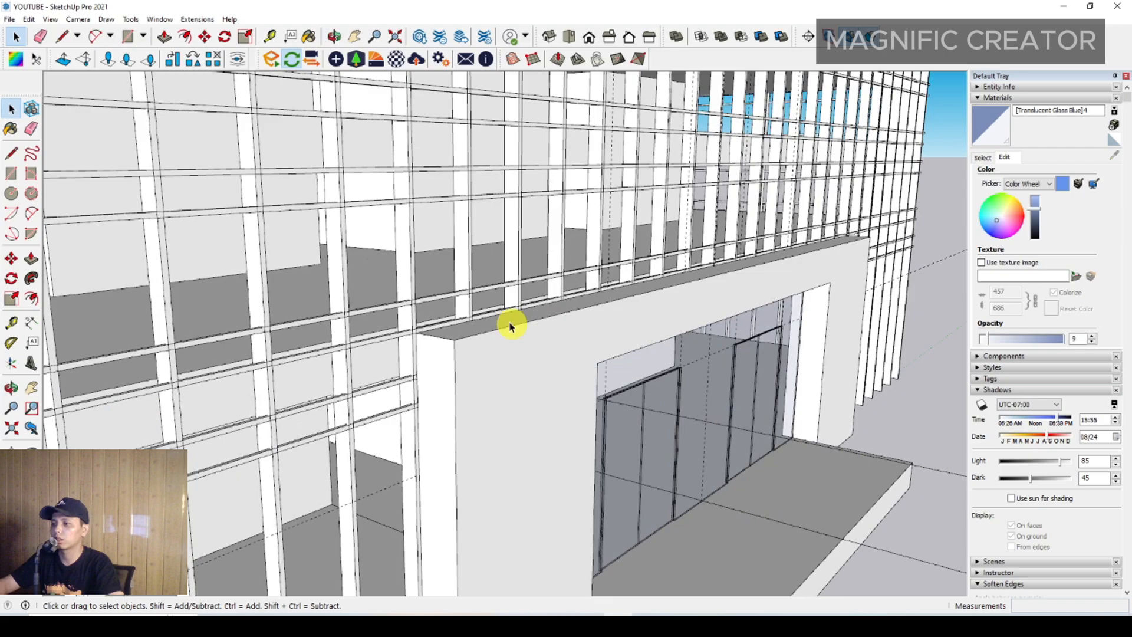
double_click(505, 326)
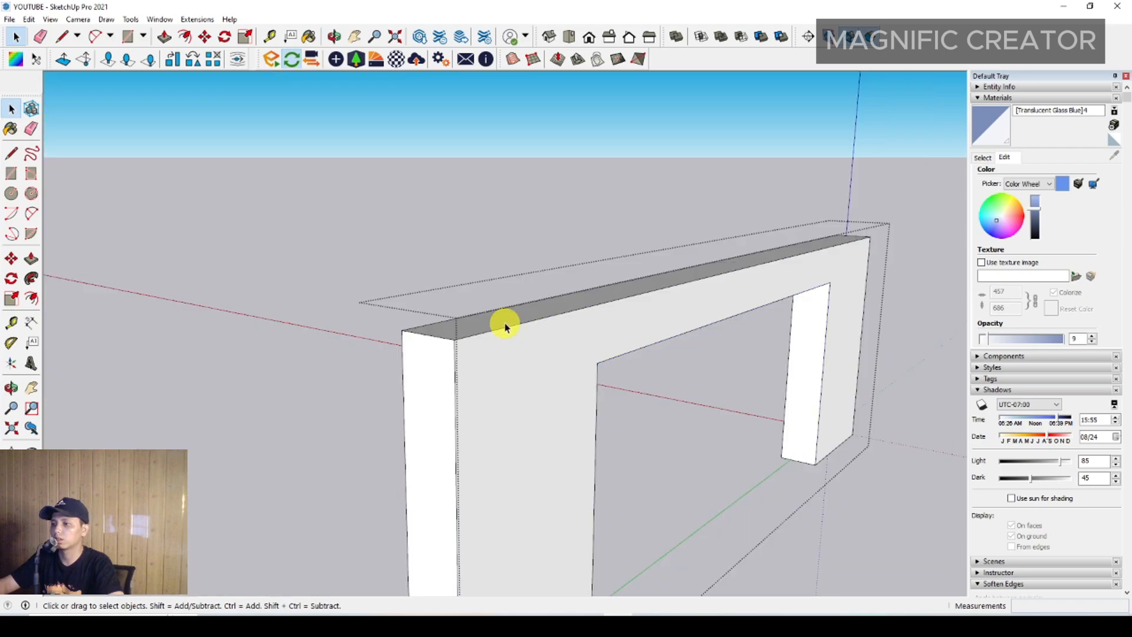
triple_click(496, 324)
key(h)
scroll(495, 324, up, 1)
click(495, 325)
key(p)
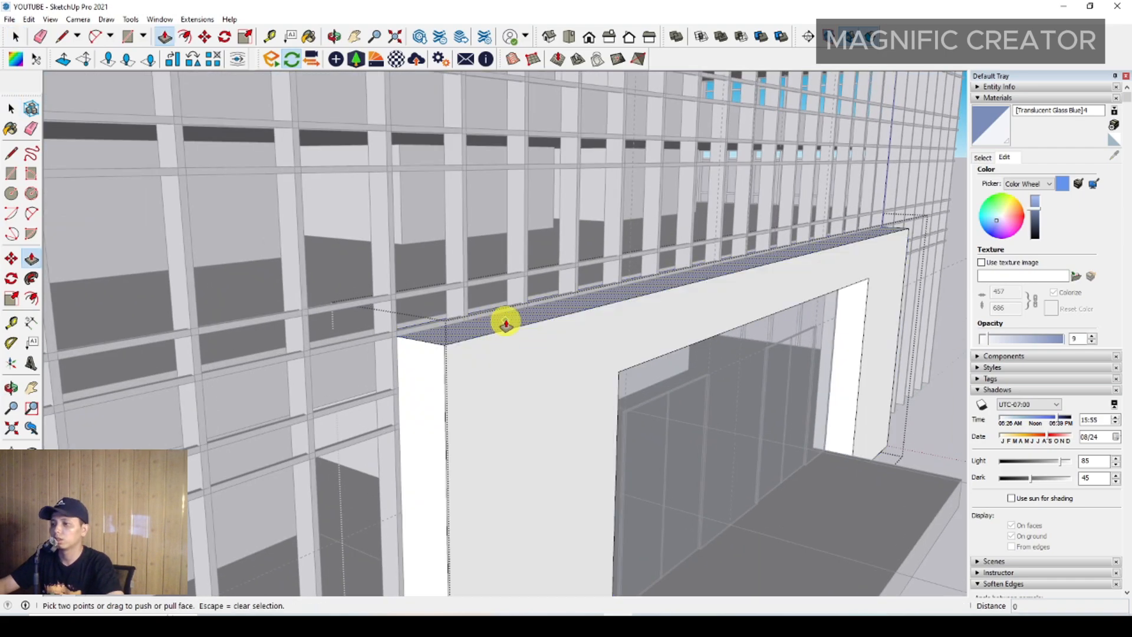
click(506, 324)
scroll(506, 325, down, 2)
scroll(495, 287, down, 1)
middle_drag(501, 288, 505, 253)
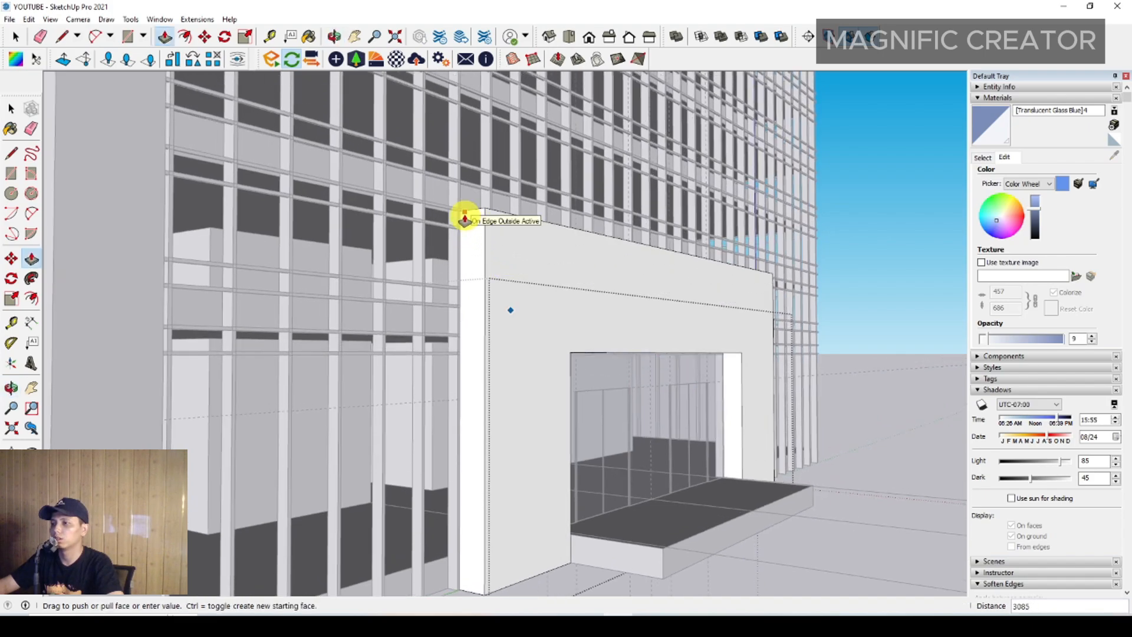
click(465, 219)
key(space)
Draw diagonal lines from both upper corners of the opening to the outer upper corners of the portal's front face.
middle_drag(476, 222, 569, 297)
key(l)
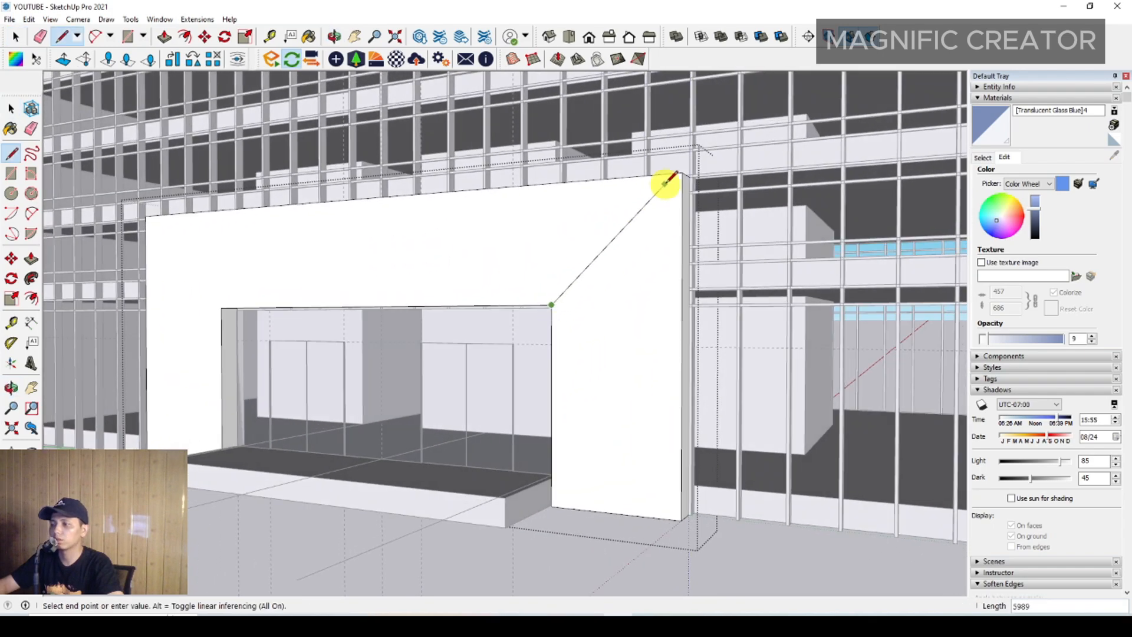
scroll(665, 183, up, 1)
click(684, 170)
key(space)
shift+middle_drag(202, 272, 485, 282)
scroll(486, 282, up, 1)
key(l)
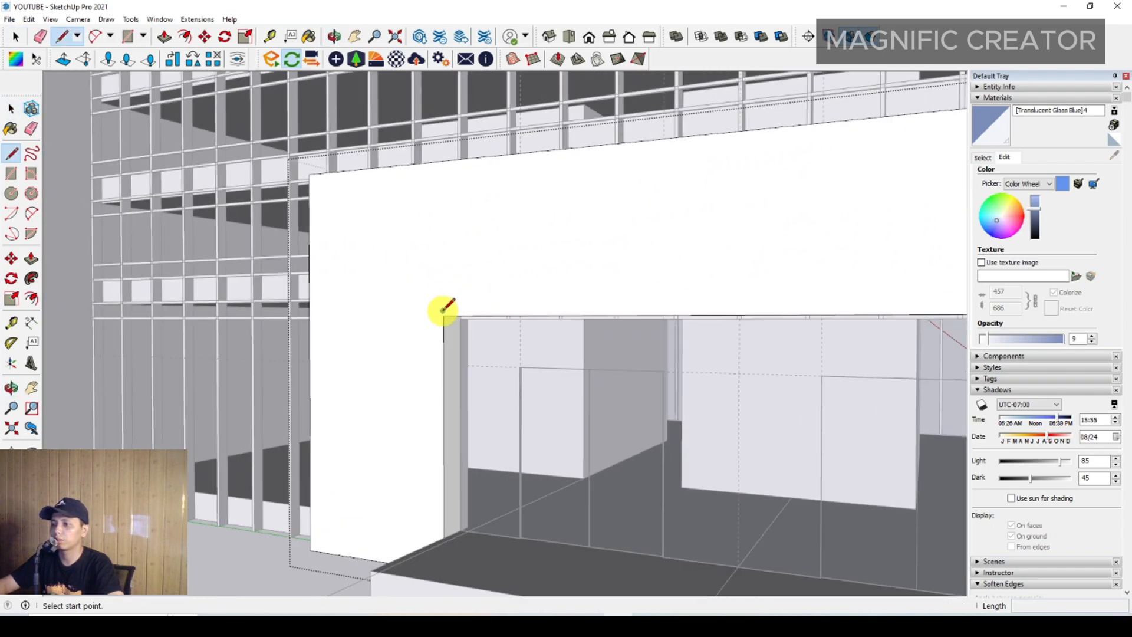
click(443, 314)
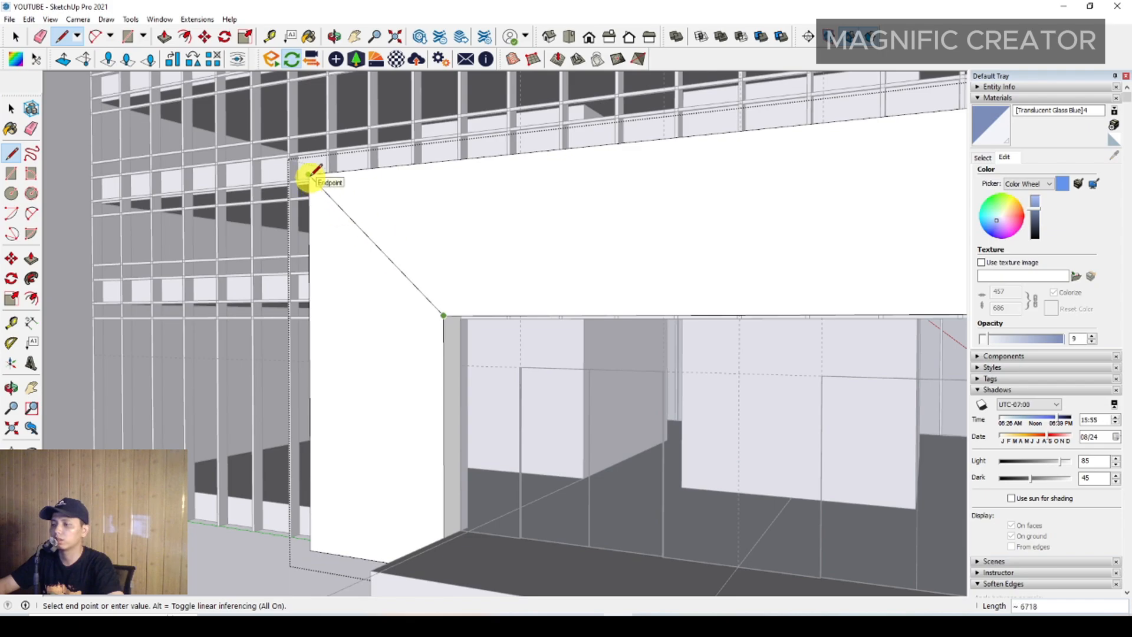
click(309, 176)
key(space)
Select the opening's top and two side edges and offset them 1500 outward on the portal's front face.
middle_drag(362, 207, 562, 256)
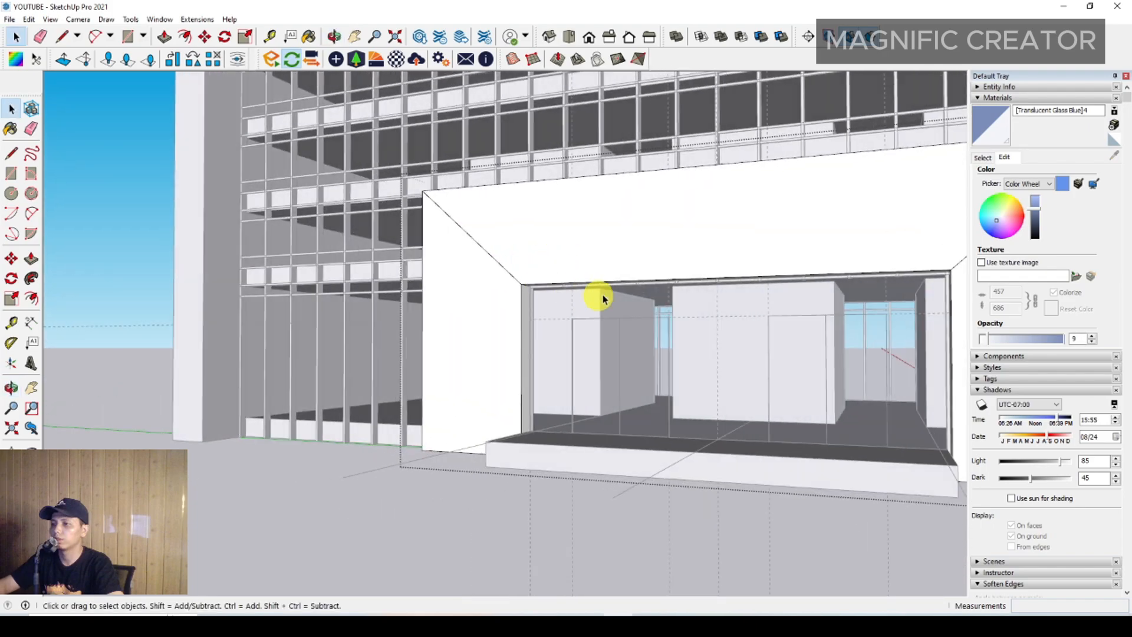
middle_drag(602, 299, 566, 271)
middle_drag(808, 289, 273, 277)
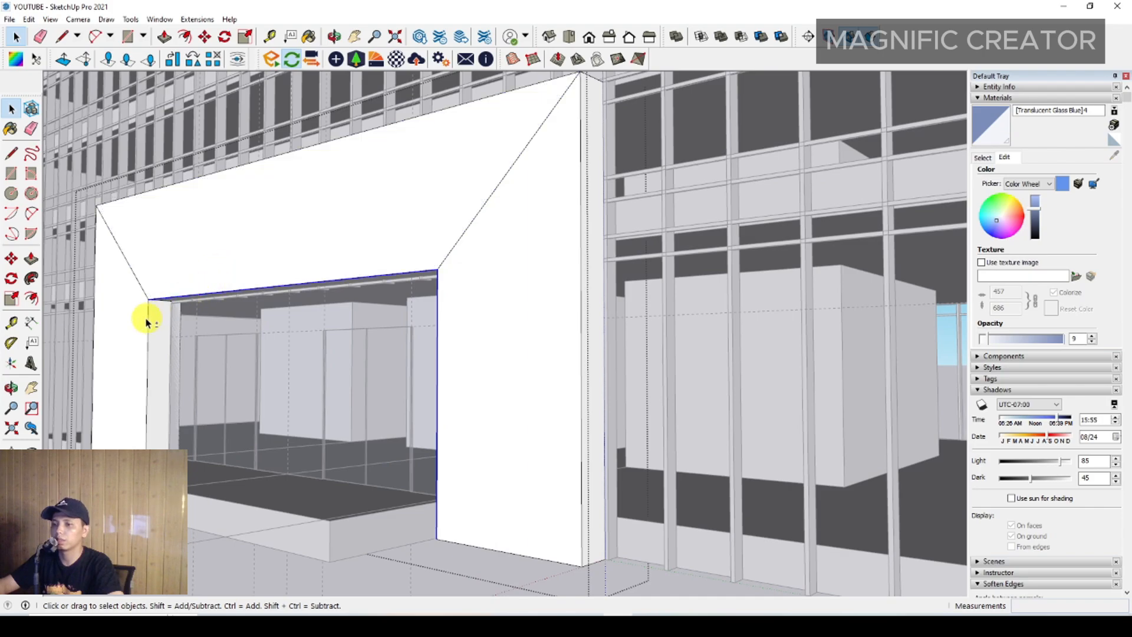
middle_drag(147, 330, 656, 279)
key(f)
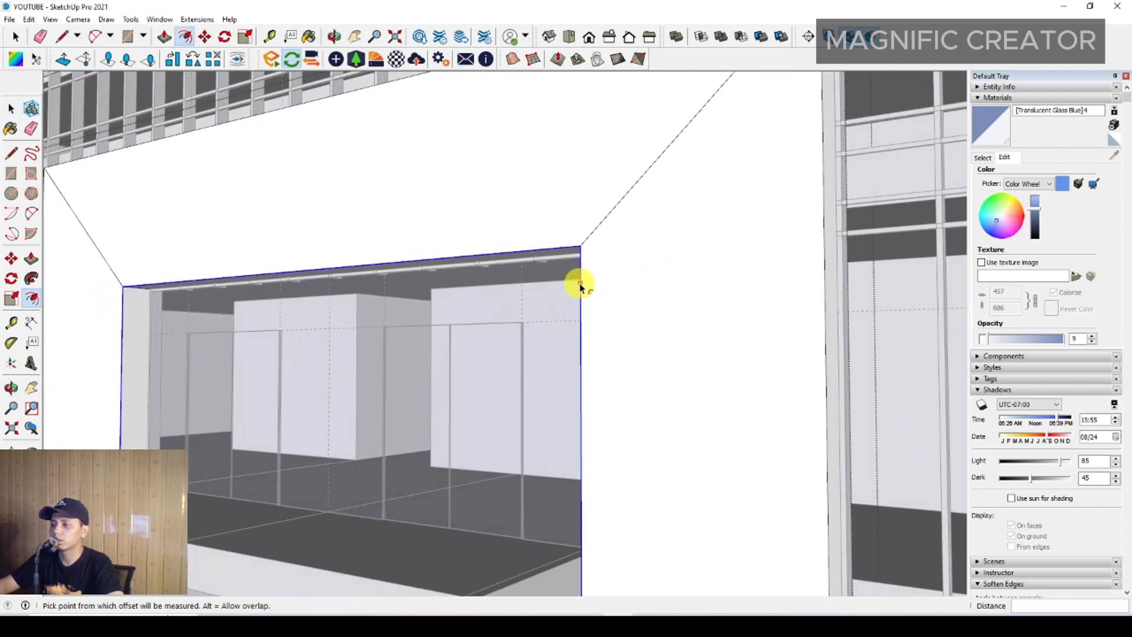
click(581, 282)
scroll(613, 277, down, 2)
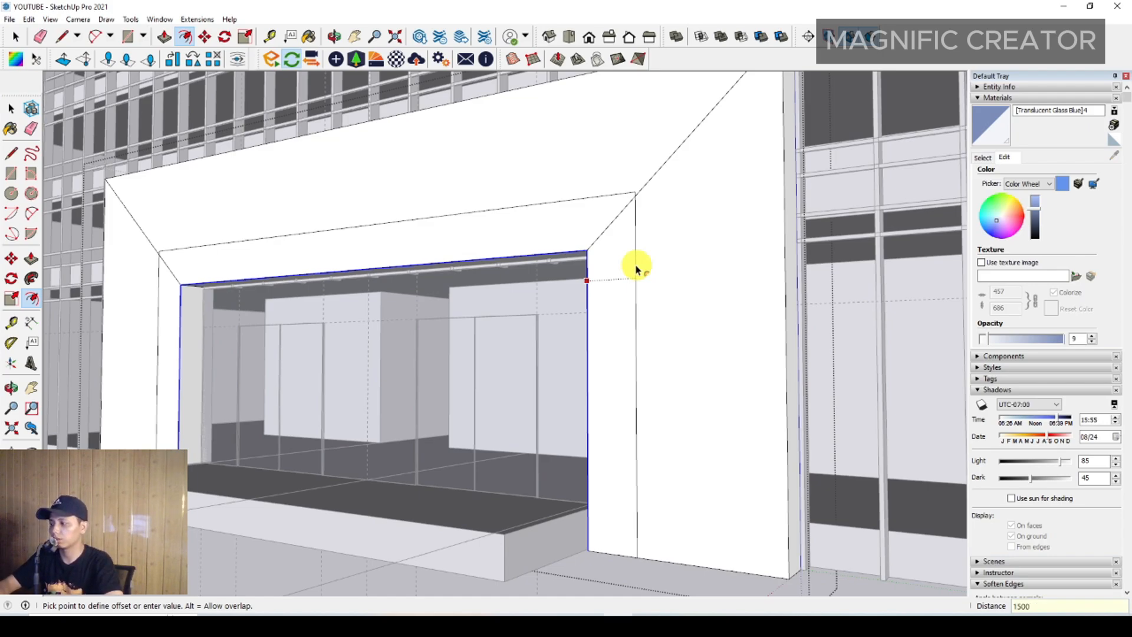
click(637, 270)
key(space)
Erase the diagonal lines at both upper corners of the portal's front face.
scroll(577, 265, down, 1)
scroll(664, 273, up, 3)
key(e)
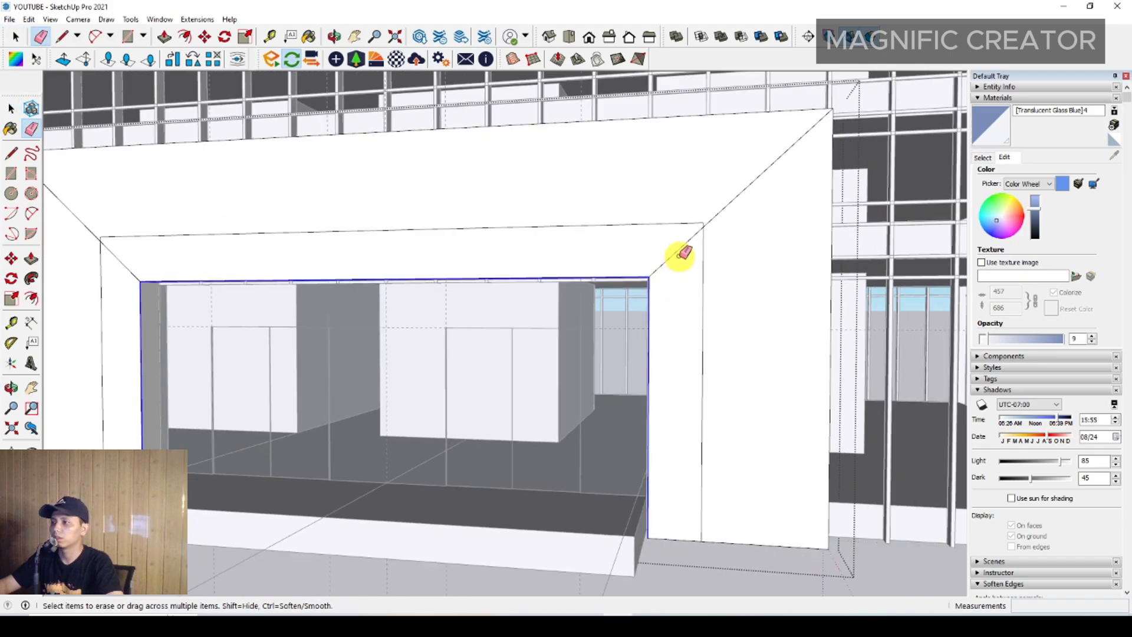
middle_drag(648, 250, 732, 216)
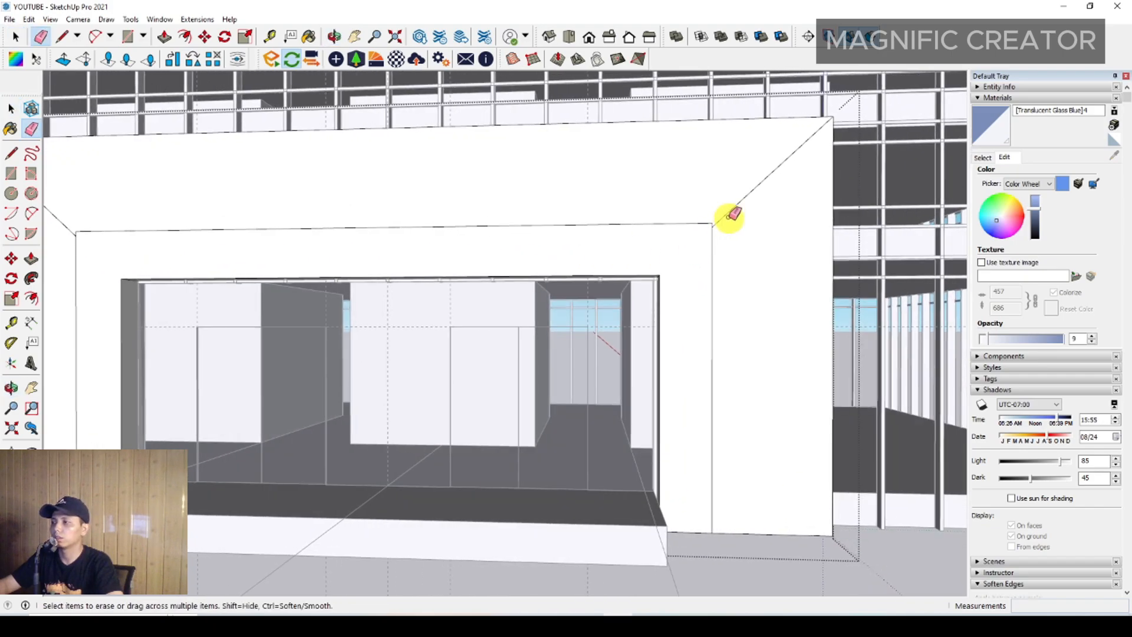
key(space)
Draw a line from each upper corner of the offset outline to the matching outer corner of the portal.
key(l)
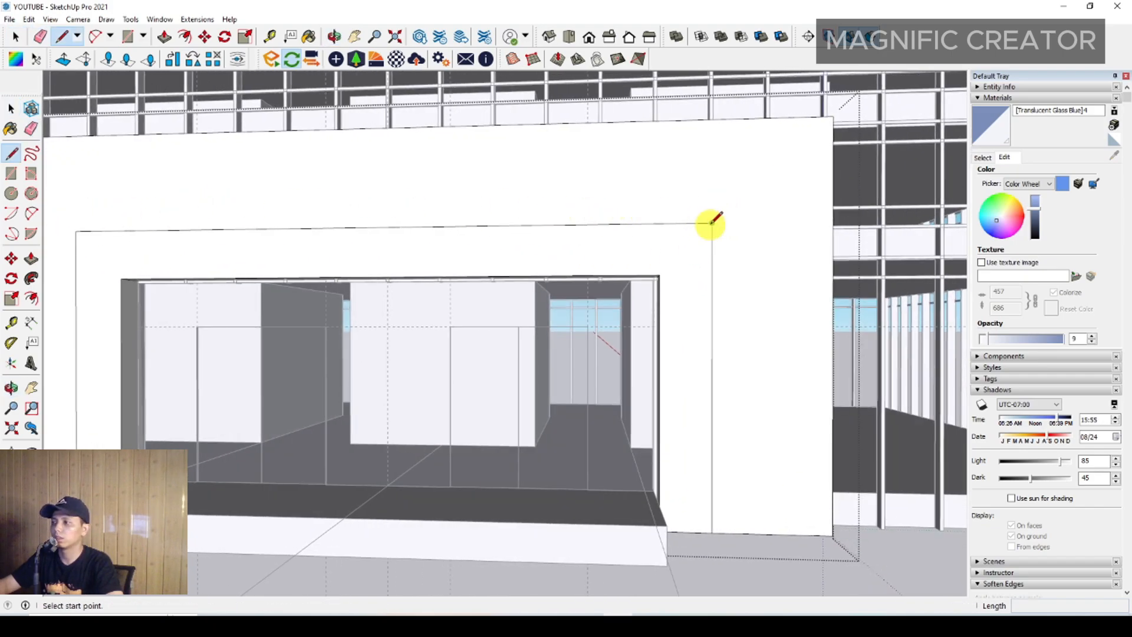
click(712, 224)
scroll(789, 152, up, 3)
middle_drag(718, 269, 307, 265)
click(220, 177)
key(space)
scroll(307, 206, down, 2)
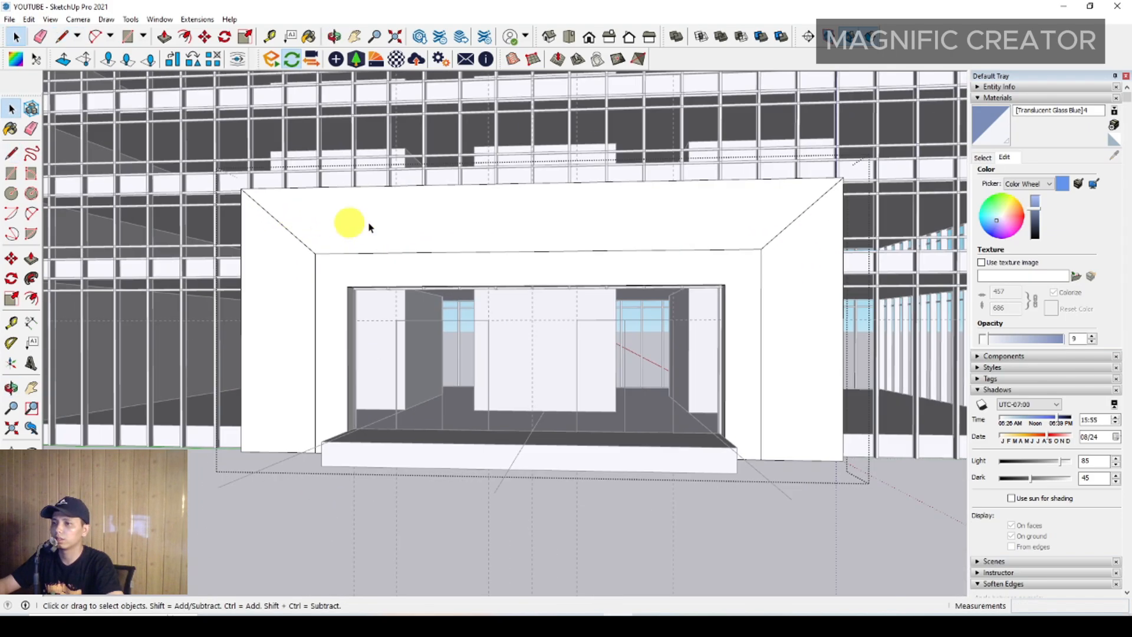
Move the top and two side outer edges of the portal's front face about 1908 forward along the red axis.
middle_drag(591, 219, 387, 283)
scroll(462, 331, up, 2)
shift+middle_drag(475, 323, 522, 284)
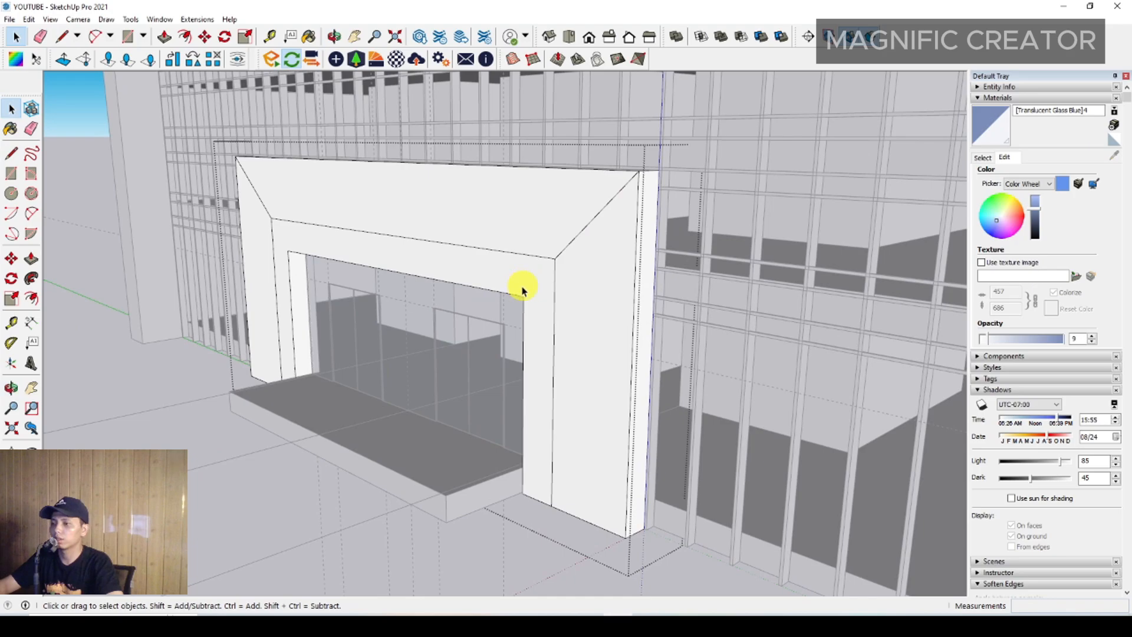
middle_drag(441, 275, 497, 293)
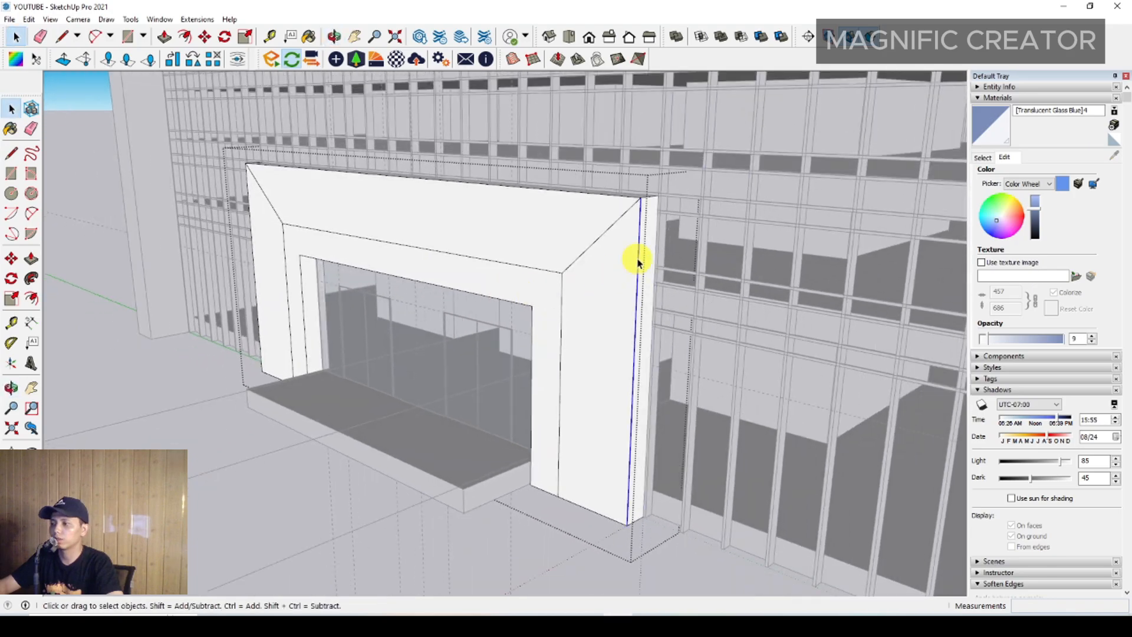
middle_drag(637, 262, 279, 255)
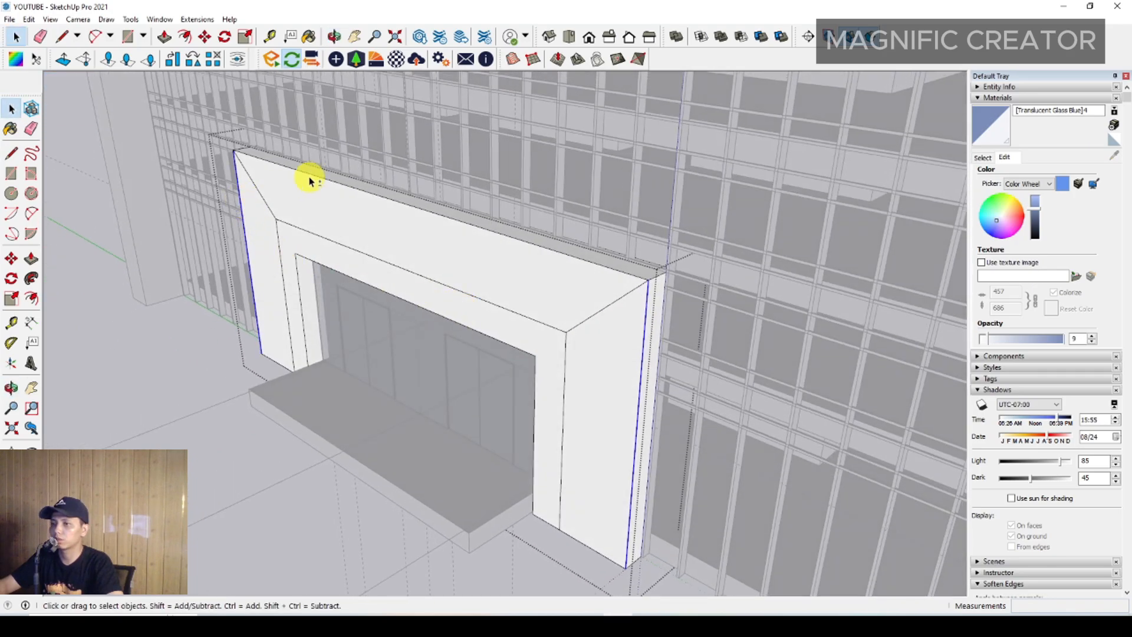
middle_drag(428, 220, 412, 320)
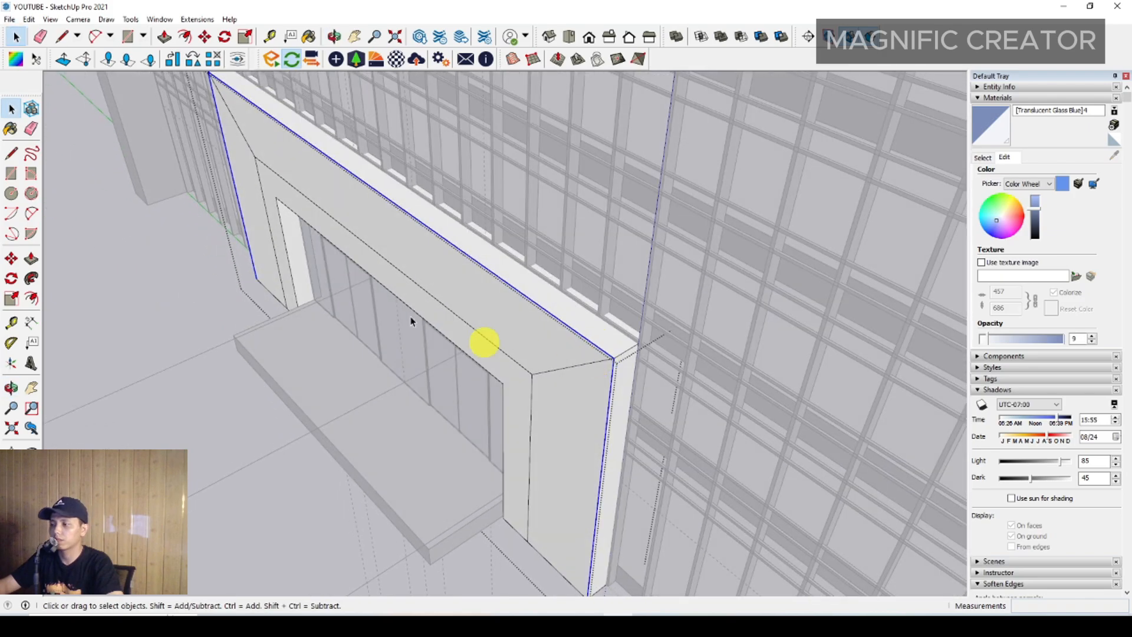
click(11, 259)
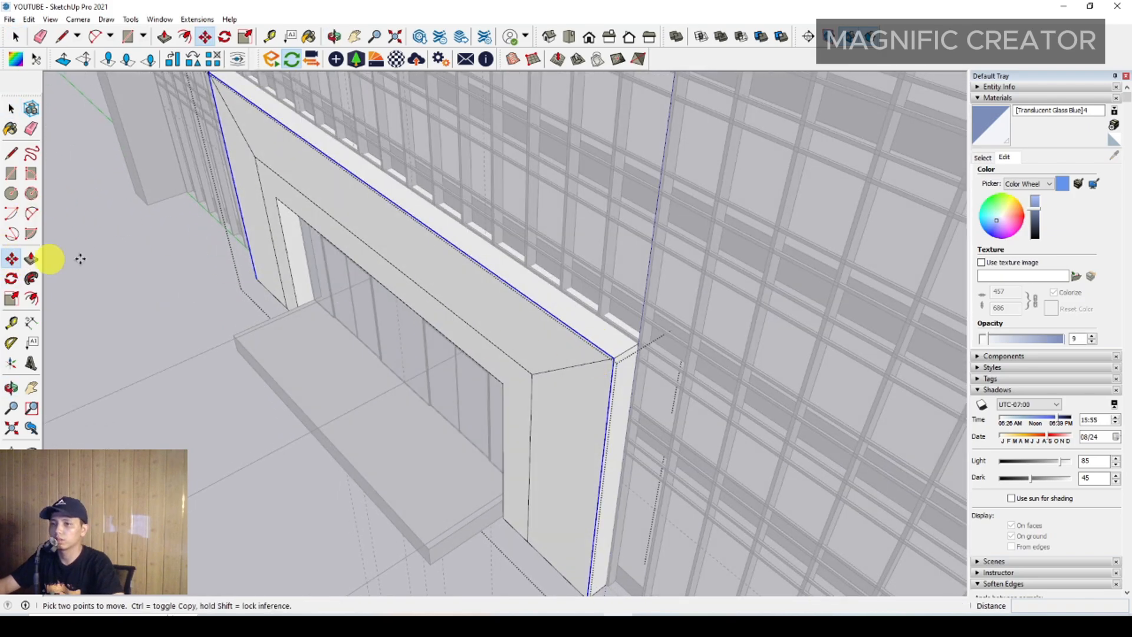
click(615, 358)
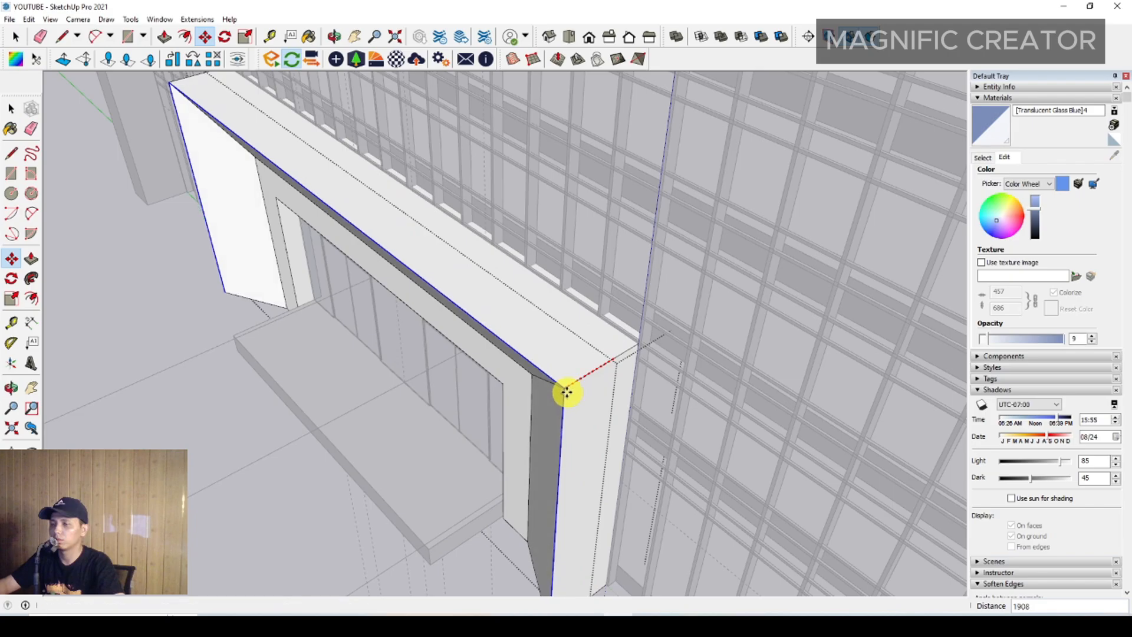
click(567, 392)
key(space)
Close the portal group and examine the entrance portal against the whole tower.
scroll(534, 348, down, 1)
middle_drag(556, 397, 670, 150)
middle_drag(260, 273, 502, 299)
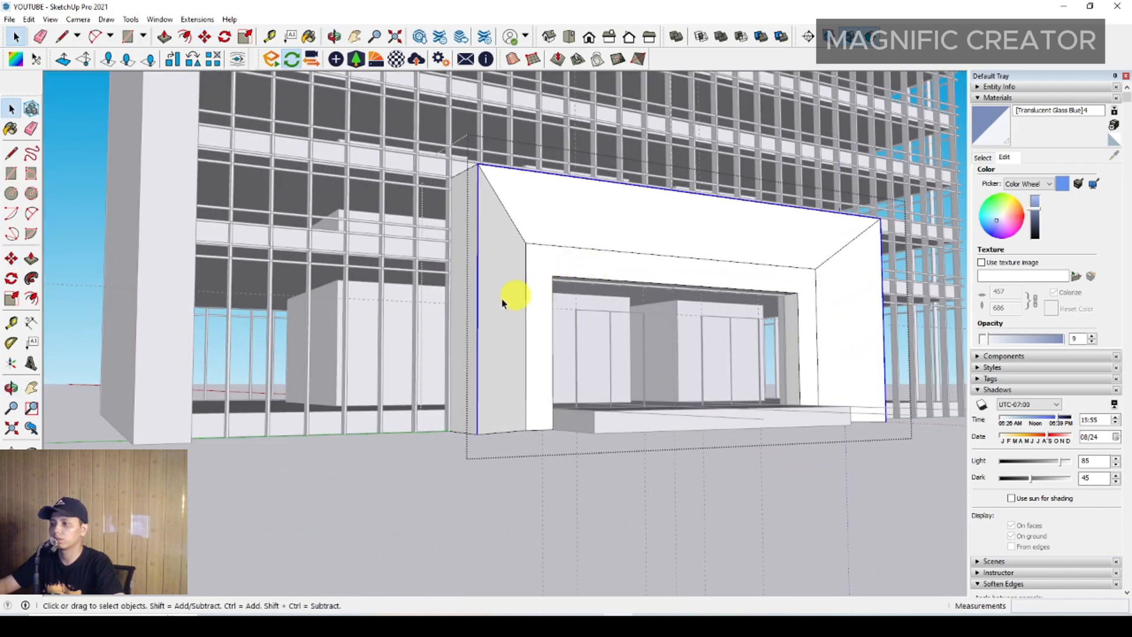
scroll(502, 303, down, 3)
click(614, 498)
scroll(624, 424, down, 2)
middle_drag(627, 399, 285, 366)
scroll(359, 363, down, 5)
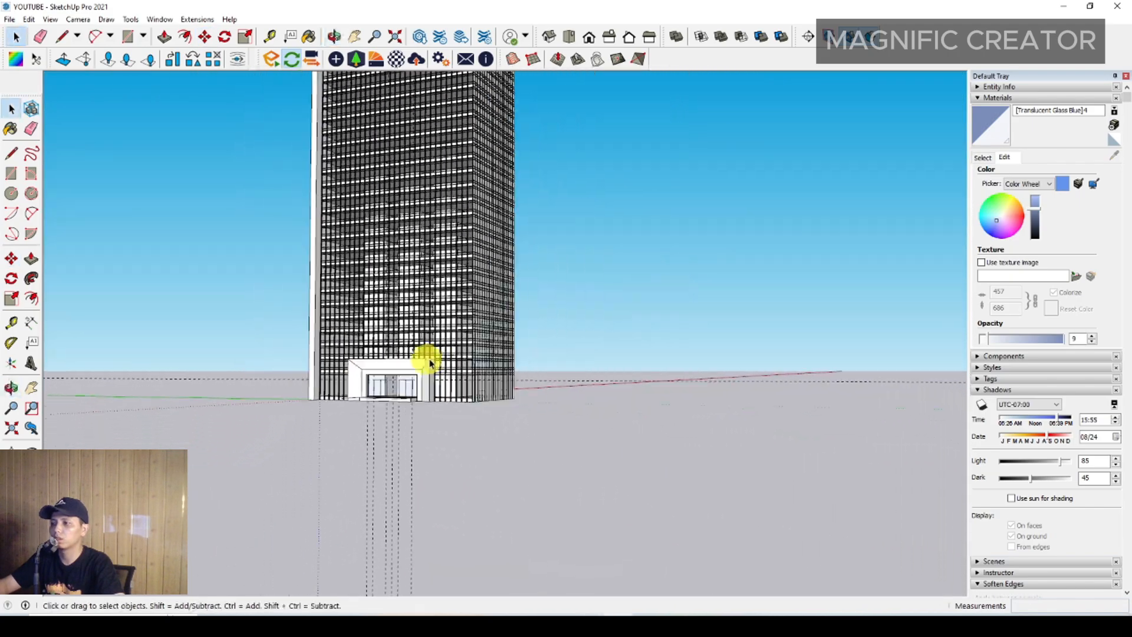
scroll(436, 356, down, 2)
middle_drag(445, 352, 462, 412)
scroll(440, 459, up, 4)
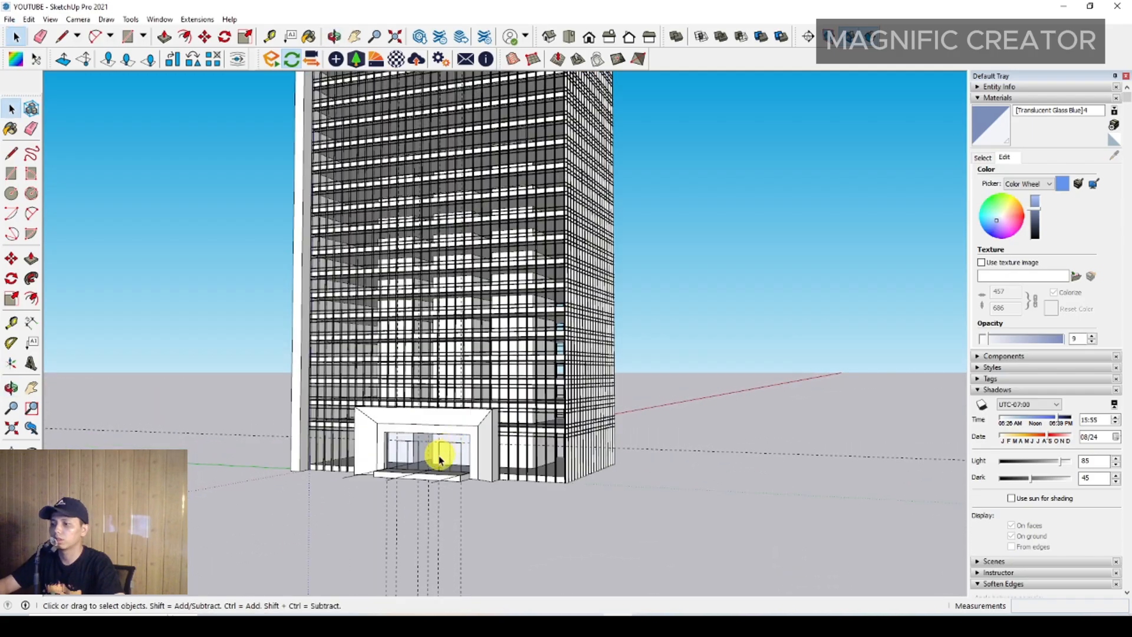
Draw a full-width rectangle on the strip of the portal's front face above the entrance opening.
scroll(426, 458, up, 5)
middle_drag(414, 458, 563, 406)
scroll(564, 459, up, 2)
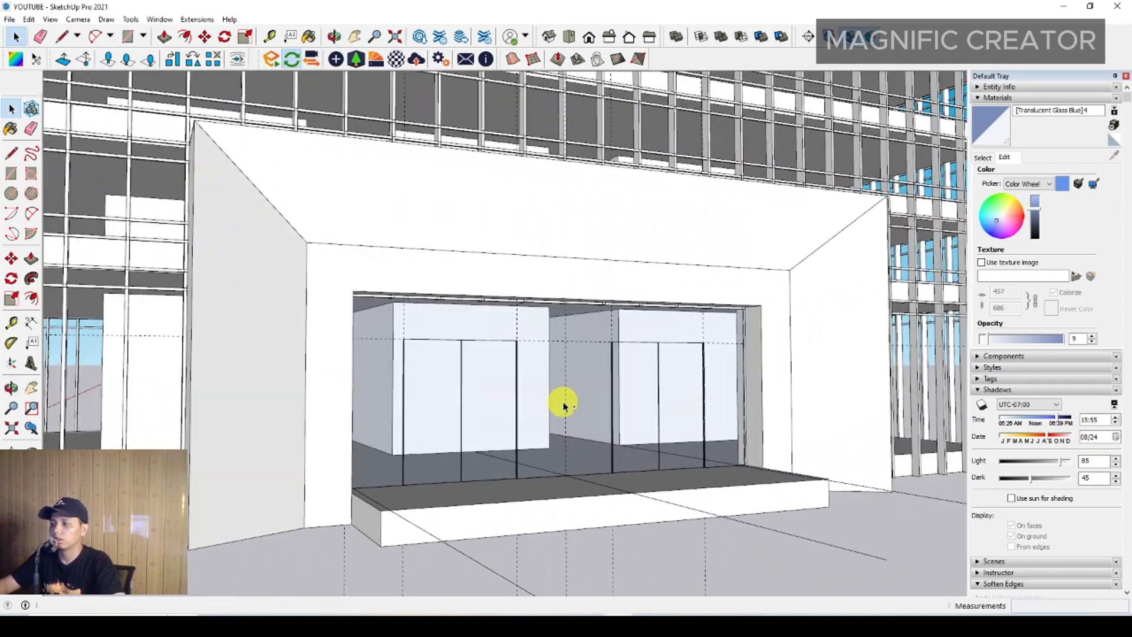
scroll(590, 395, down, 2)
mouse_move(620, 384)
middle_down()
mouse_move(637, 379)
mouse_move(541, 358)
mouse_move(354, 283)
middle_up()
scroll(508, 353, up, 2)
scroll(331, 268, up, 1)
key(r)
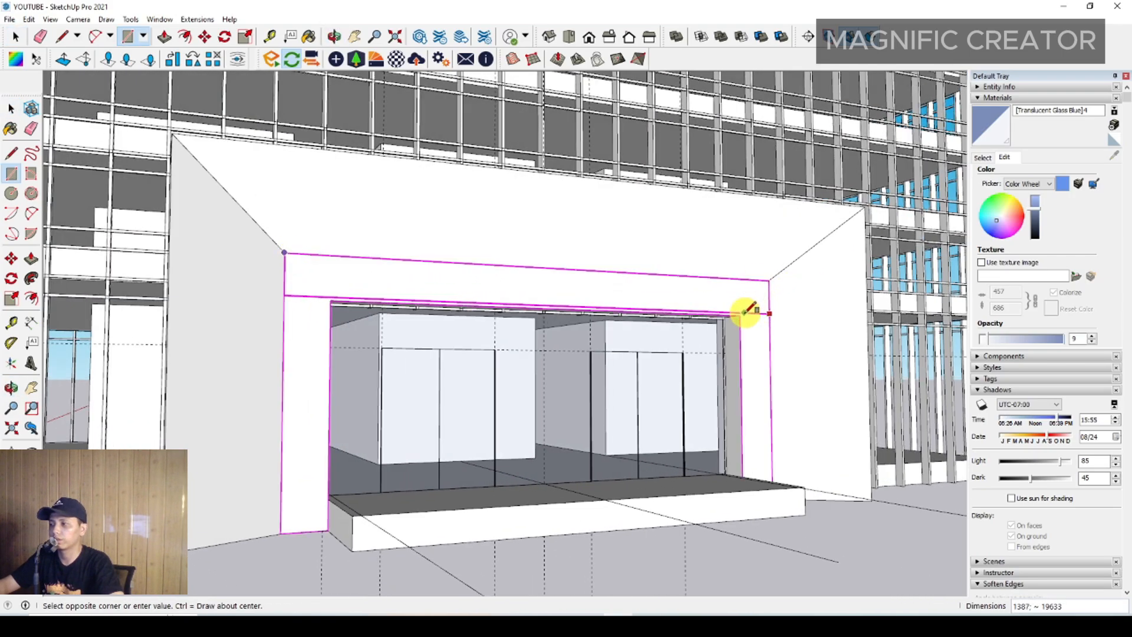
click(769, 298)
key(space)
Extrude the strip above the opening forward about 11500 with Push/Pull to form a projecting canopy.
mouse_move(561, 289)
middle_down()
mouse_move(423, 283)
mouse_move(553, 283)
middle_up()
key(p)
click(529, 288)
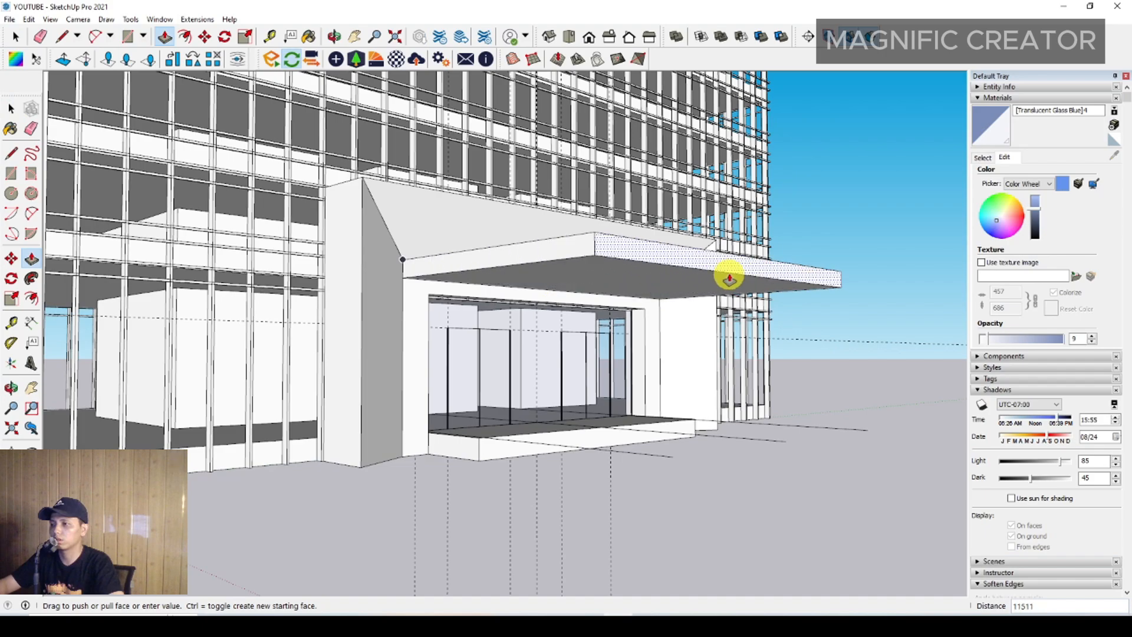
click(758, 272)
key(space)
Push/Pull the canopy's underside down about 366 to thicken the slab.
scroll(438, 285, up, 3)
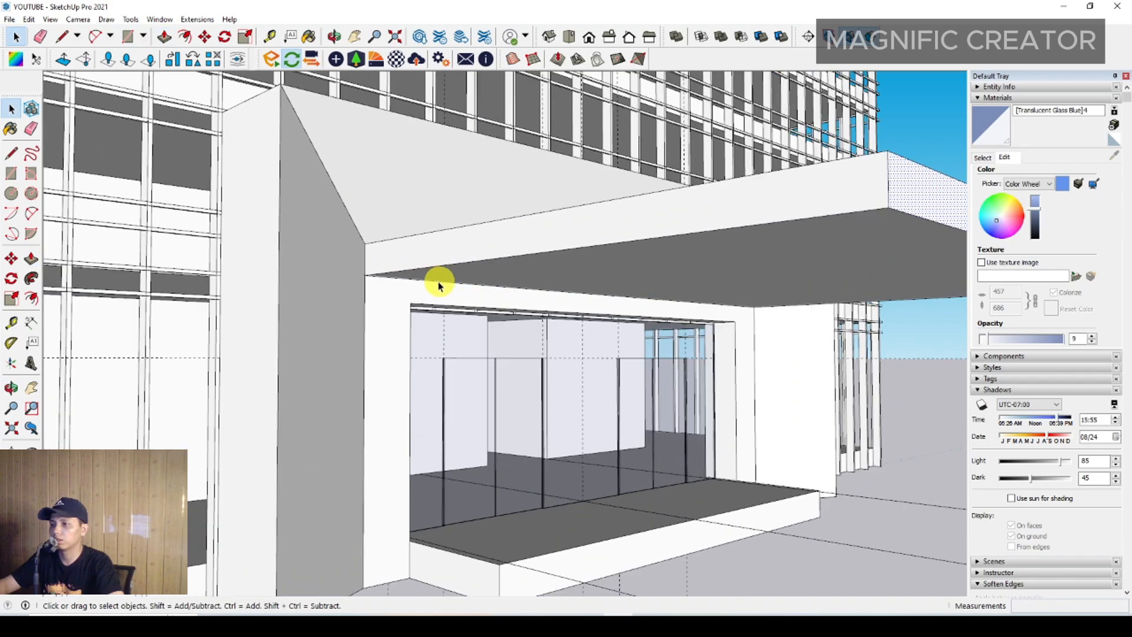
key(p)
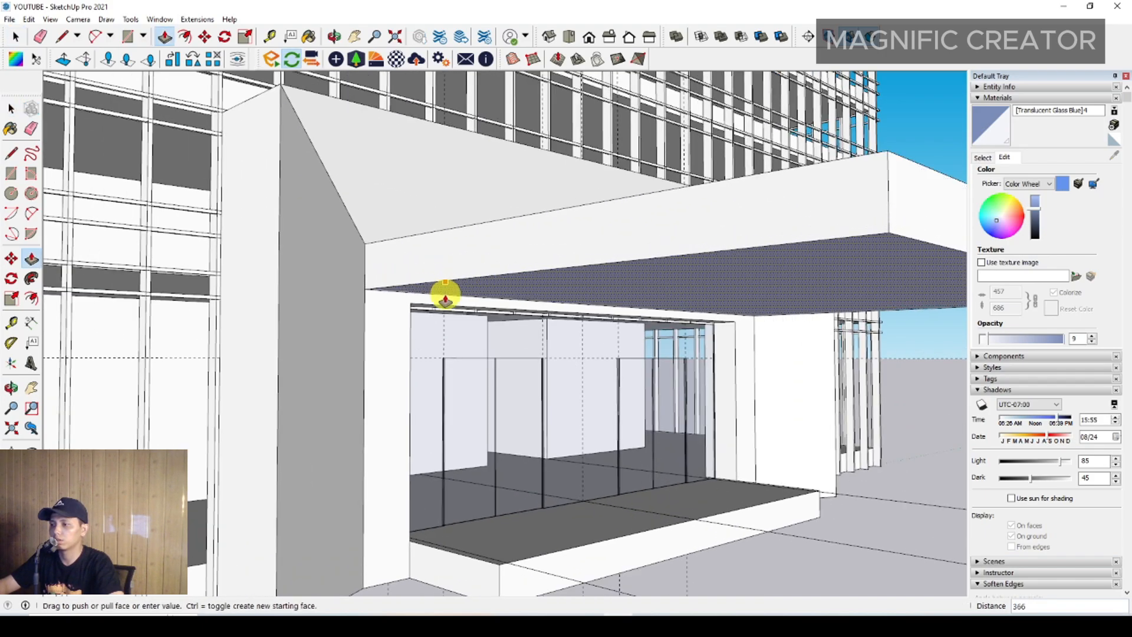
mouse_move(443, 295)
middle_down()
mouse_move(622, 282)
mouse_move(589, 269)
middle_up()
Draw a sloping line on the canopy's side from mid-underside to the front edge and cut the wedge below it through the canopy's full width.
key(l)
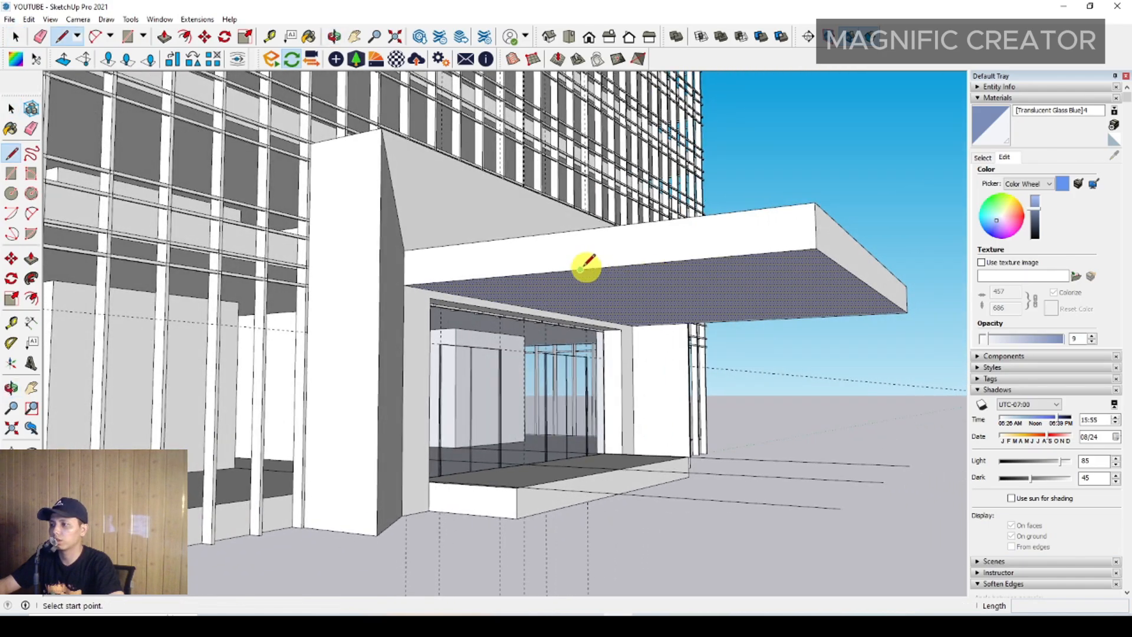
middle_drag(771, 248, 819, 229)
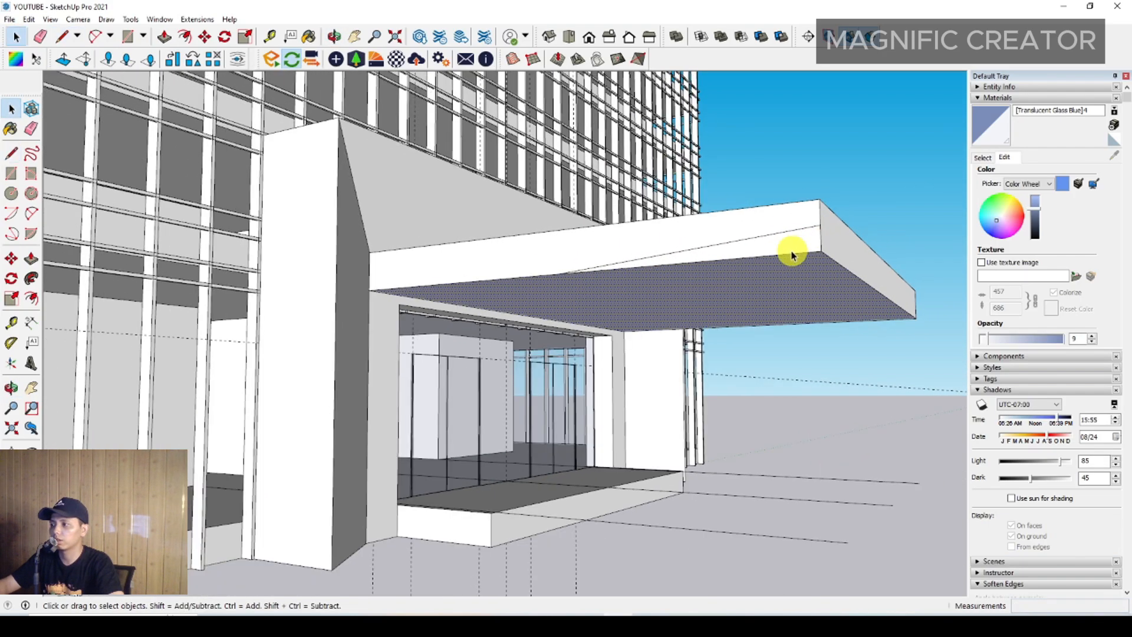
key(p)
drag(801, 240, 901, 321)
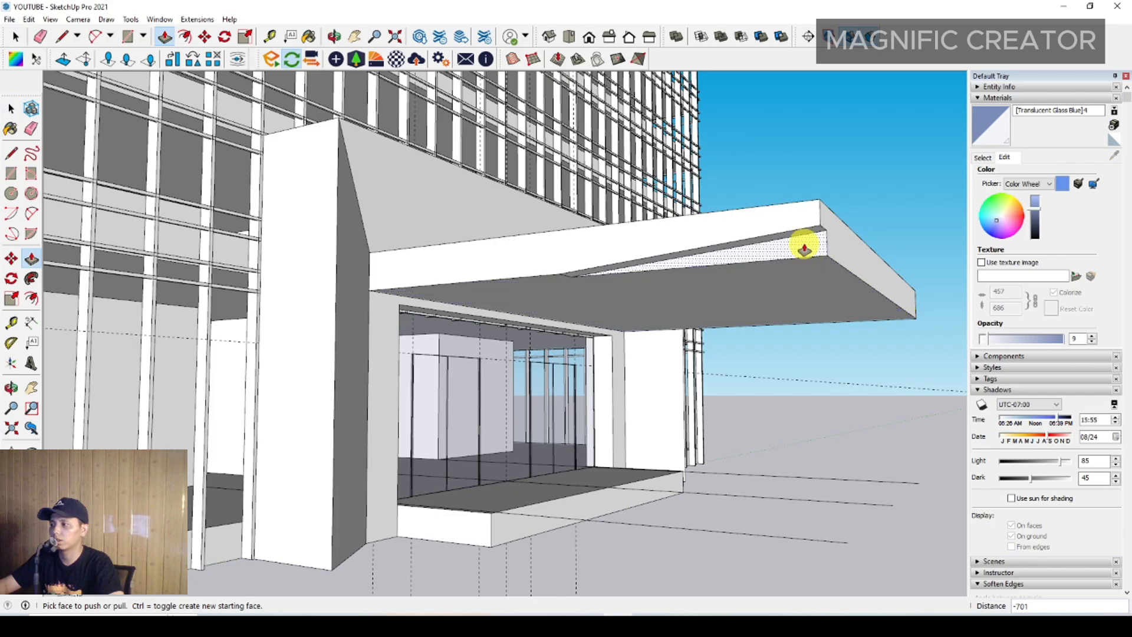
drag(804, 247, 897, 316)
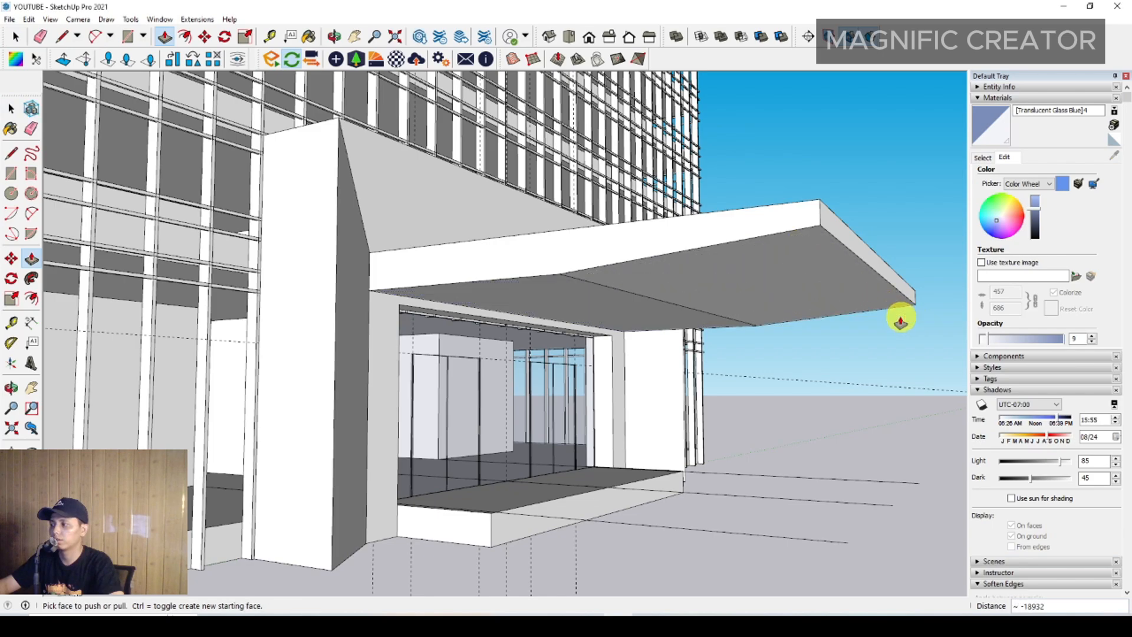
key(space)
key(l)
click(819, 224)
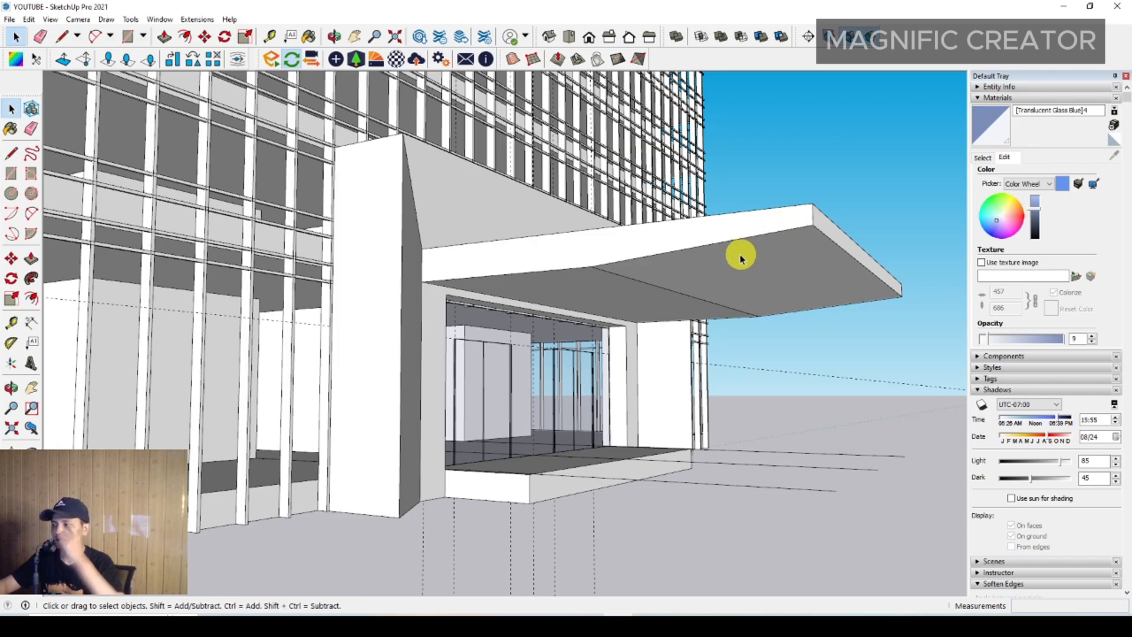
Add a dividing line across the canopy's top face directly above the fold in its underside.
middle_drag(741, 253, 647, 293)
scroll(538, 237, up, 4)
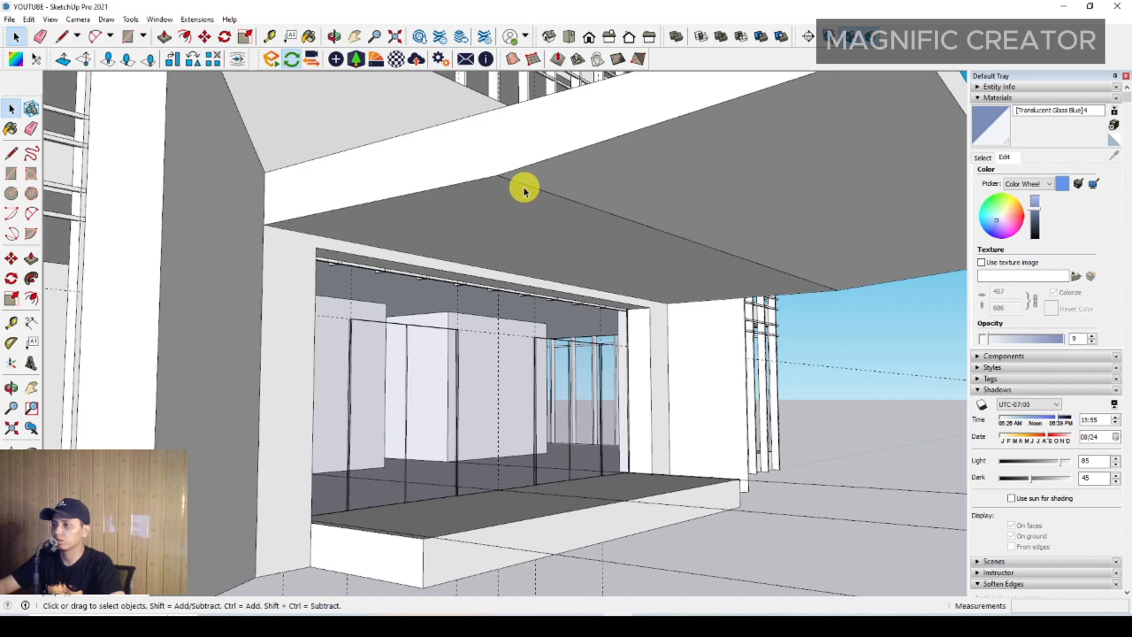
middle_drag(521, 187, 578, 311)
click(10, 262)
key(space)
Offset the outline of the outer half of the canopy's top face inward by about 1145.
click(652, 382)
middle_drag(652, 381, 637, 238)
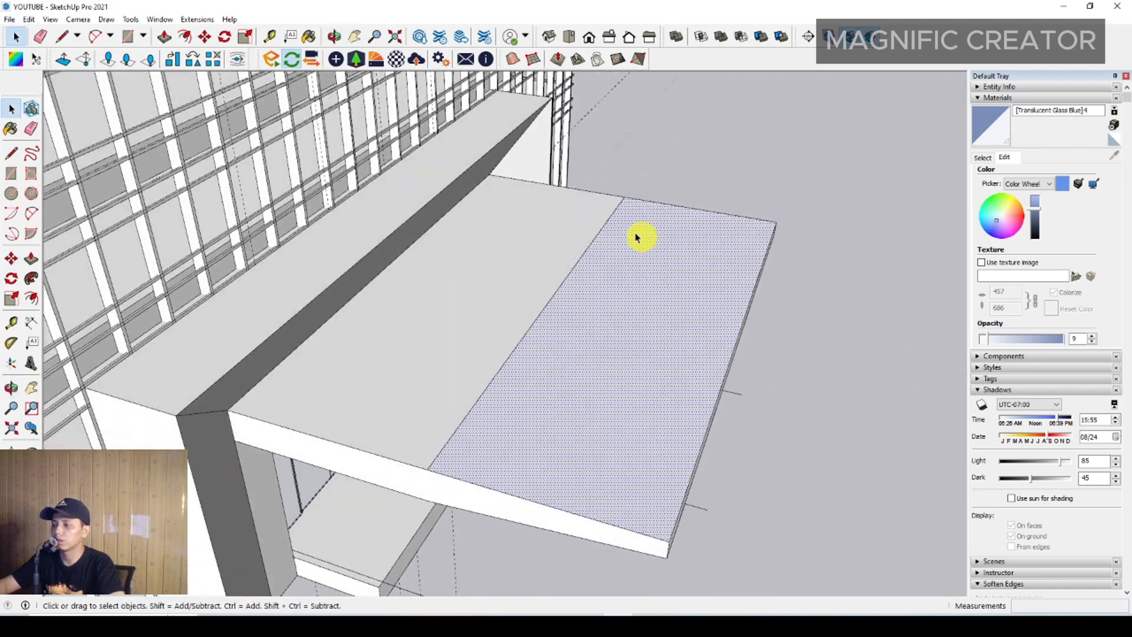
click(32, 299)
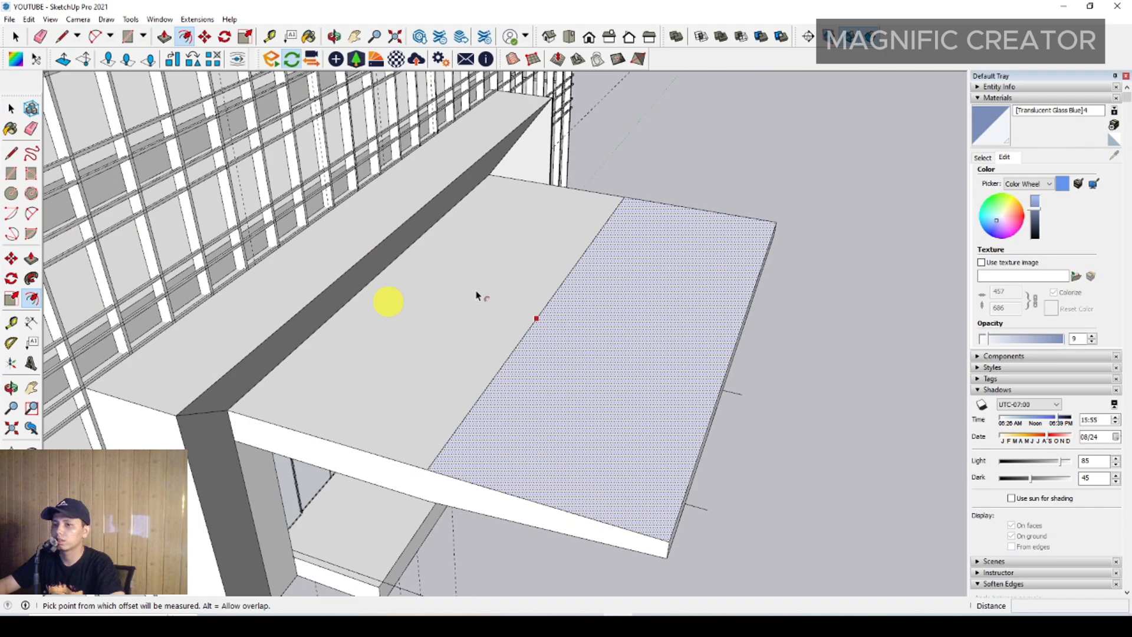
click(697, 212)
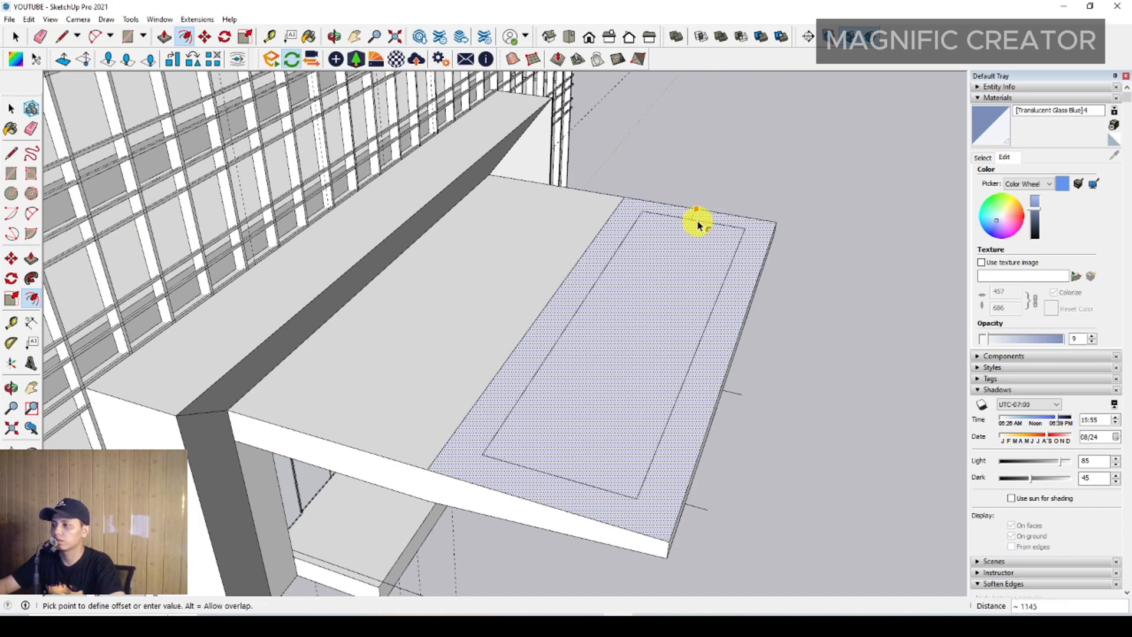
click(698, 225)
key(space)
Copy the four edges of the inset rectangle vertically to a position just below the canopy.
middle_drag(657, 291, 567, 367)
click(502, 369)
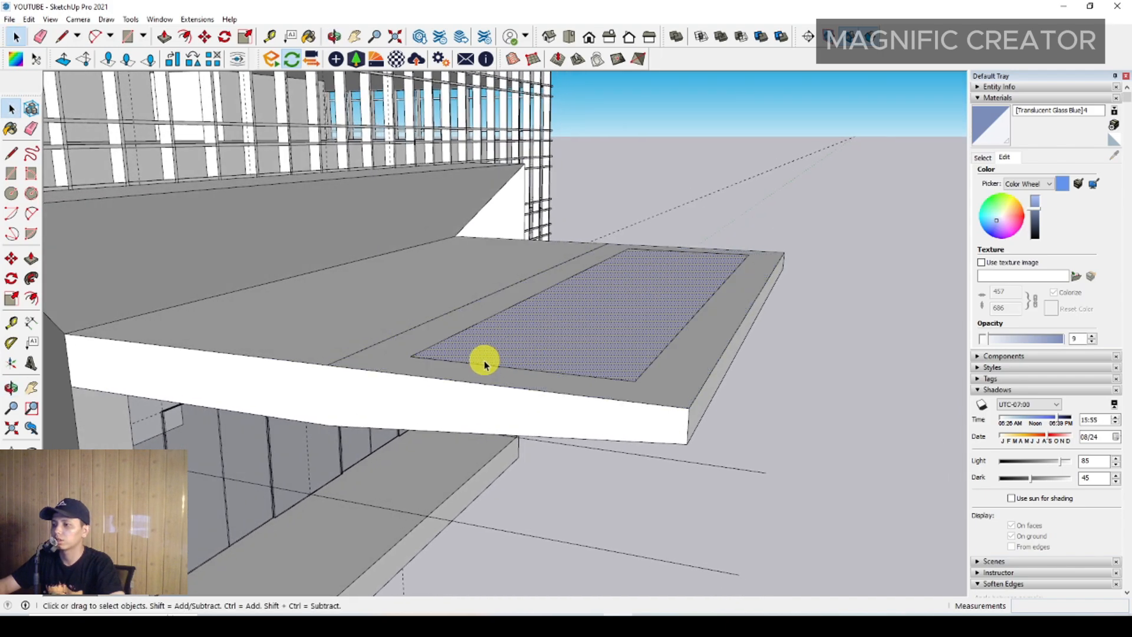
scroll(485, 365, up, 1)
click(467, 362)
ctrl+click(473, 321)
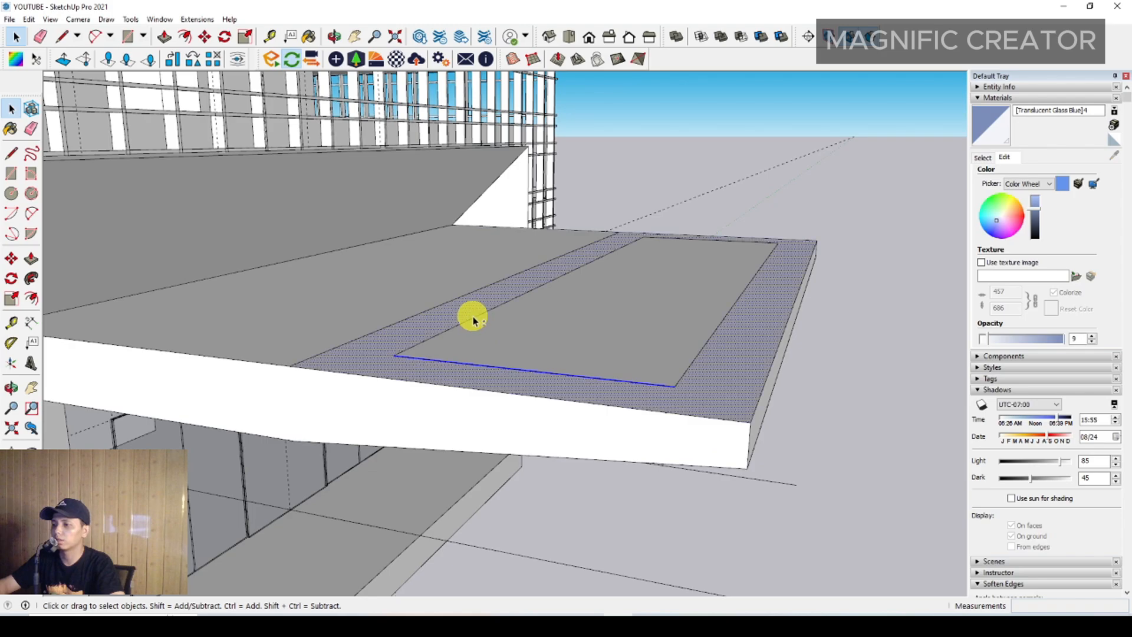
click(506, 337)
click(479, 366)
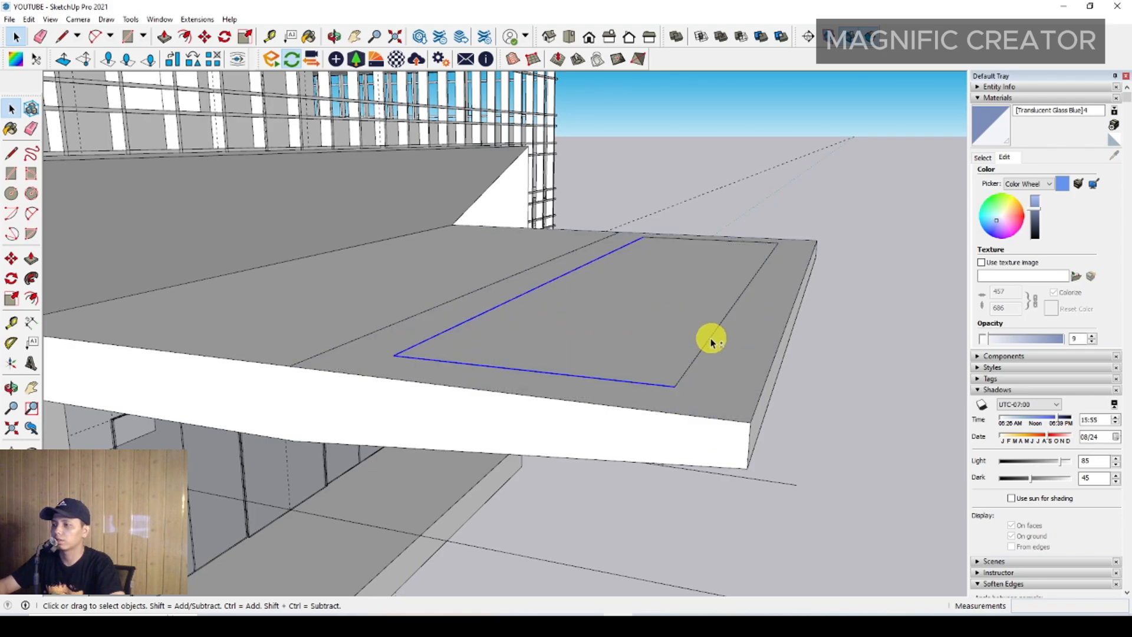
scroll(642, 293, down, 1)
middle_drag(634, 308, 595, 294)
click(11, 258)
middle_drag(571, 334, 655, 298)
click(645, 338)
key(ctrl)
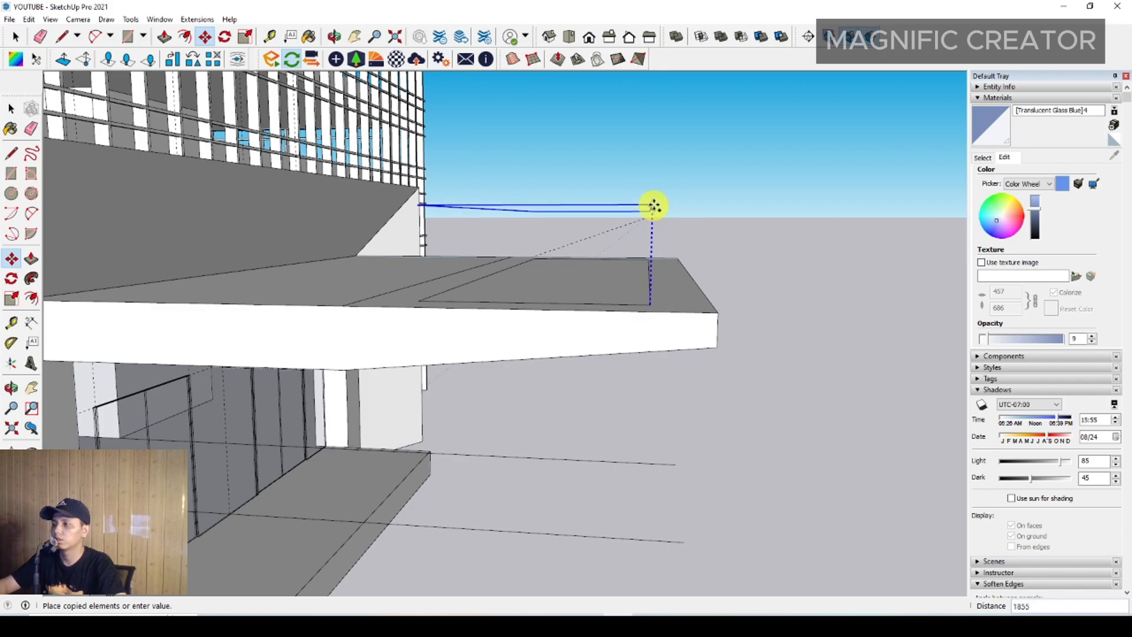
middle_drag(653, 206, 652, 89)
middle_drag(649, 236, 620, 223)
key(space)
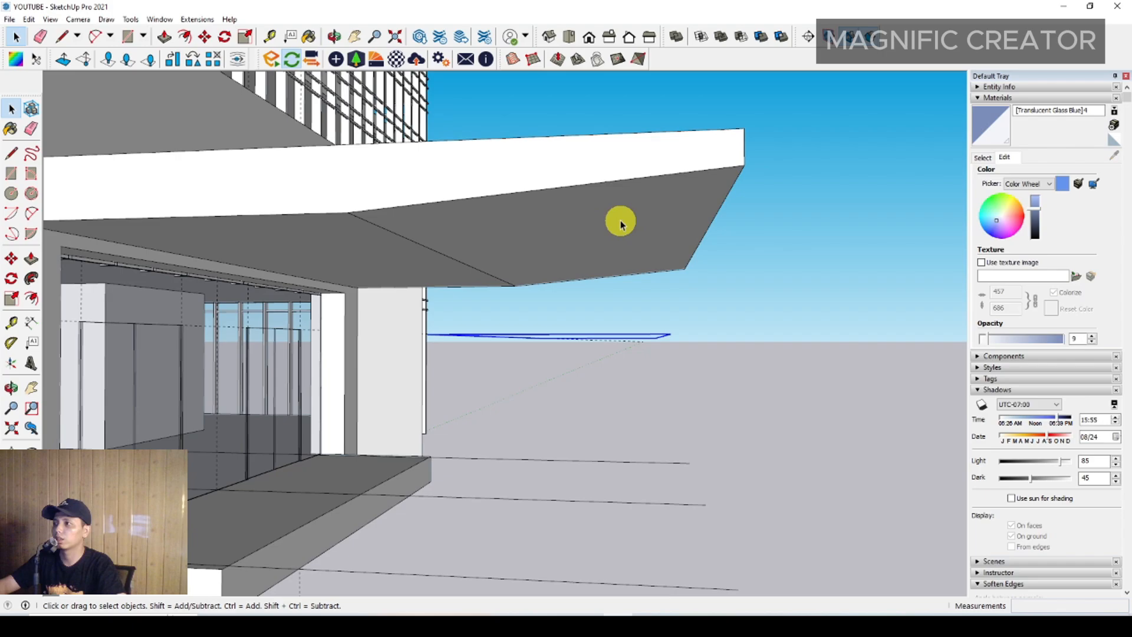
Try to drape the copied rectangle onto the underside of the canopy.
click(597, 60)
click(588, 234)
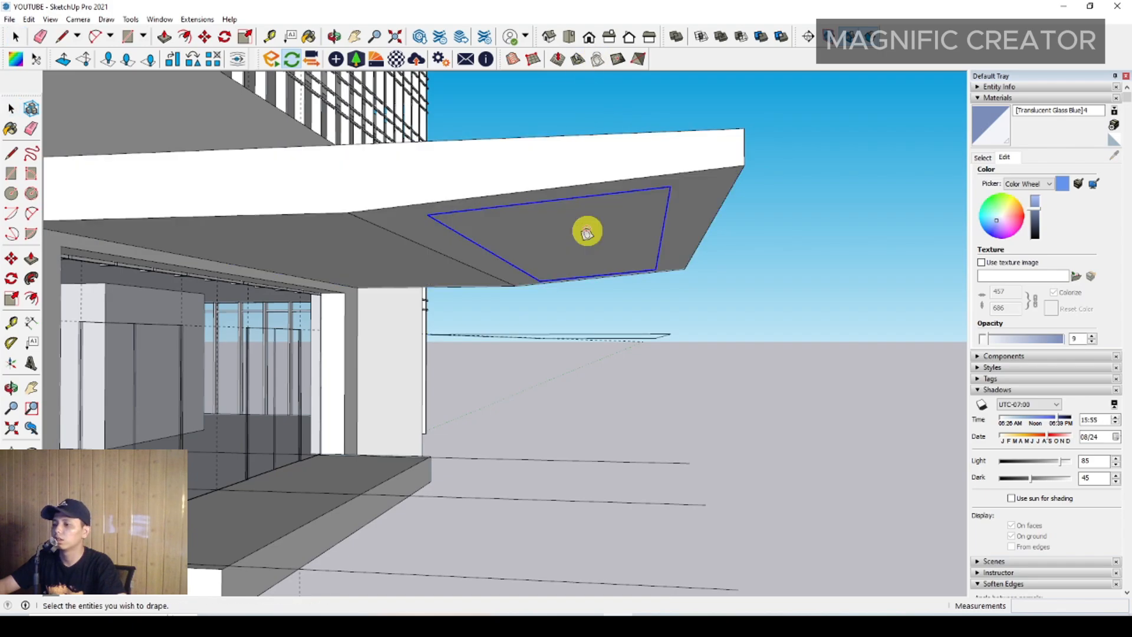
click(588, 235)
Project the outline hanging below the canopy onto its sloped underside with Drape.
middle_drag(586, 227, 493, 346)
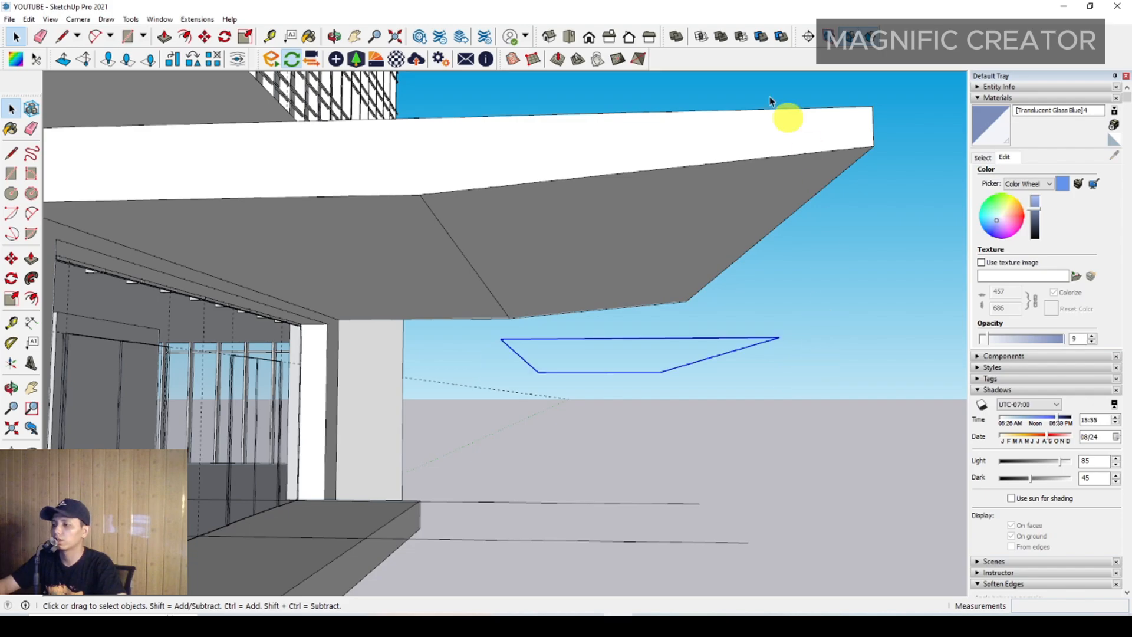
click(598, 60)
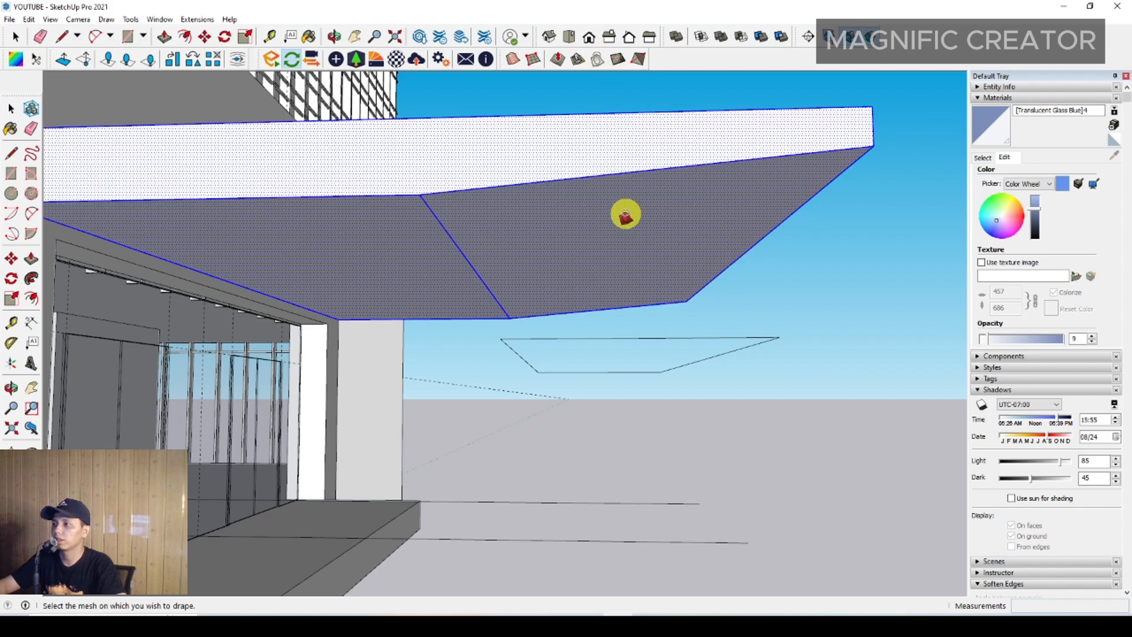
click(611, 240)
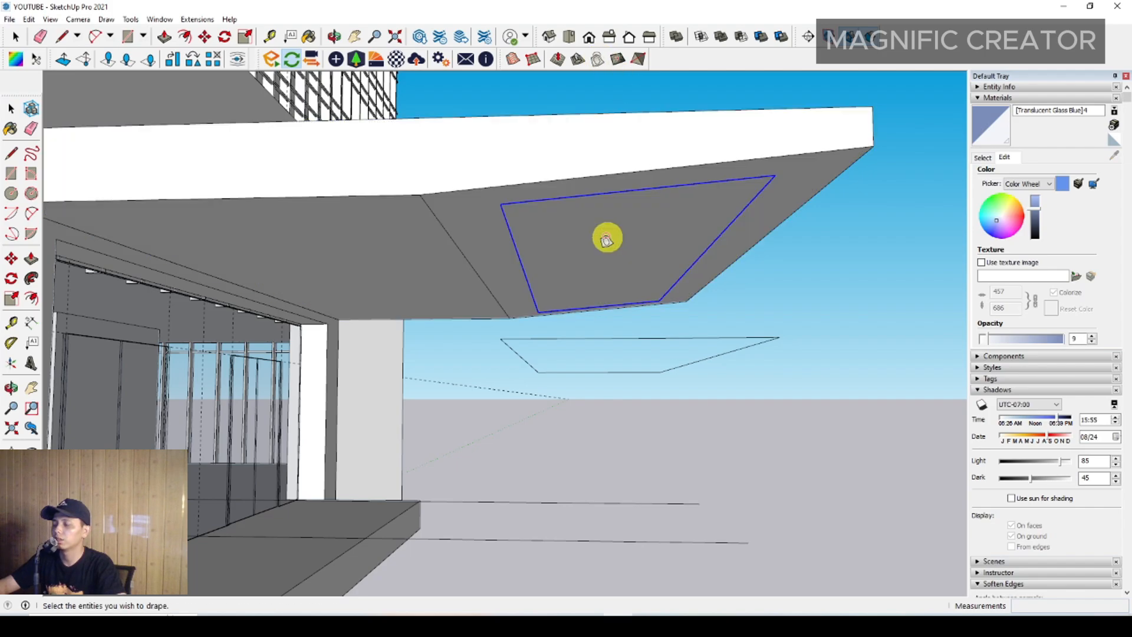
middle_drag(609, 241, 445, 415)
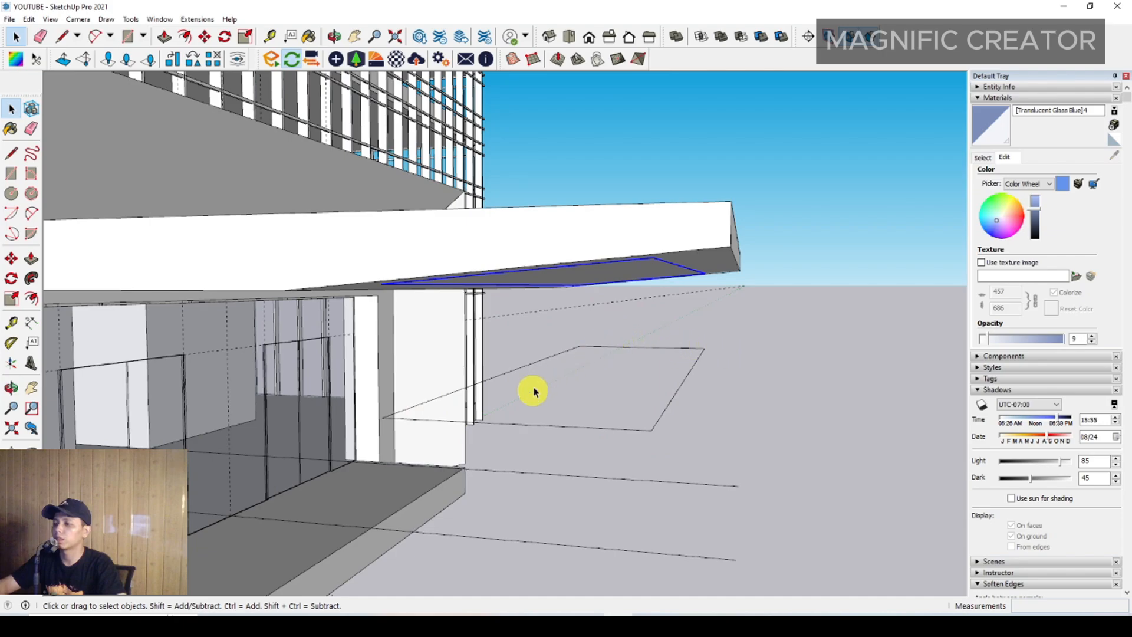
Erase the copied outline floating below the canopy.
middle_drag(534, 391, 552, 301)
drag(404, 356, 775, 455)
right_click(659, 393)
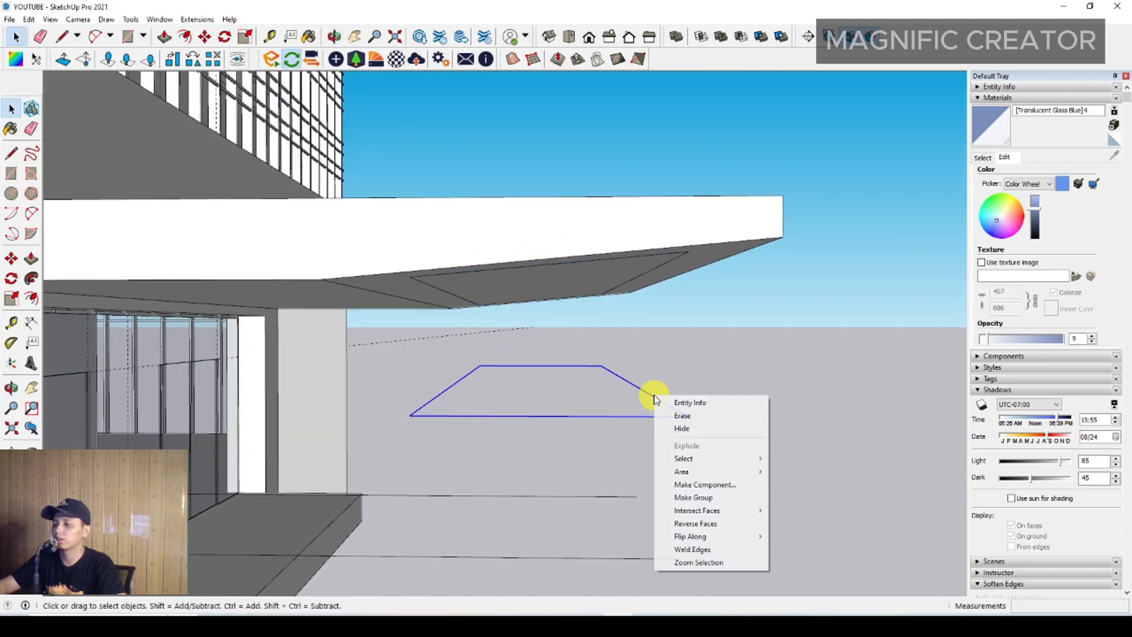
click(682, 415)
Erase the inset faces on the canopy's top and underside to cut an opening through the slab.
mouse_move(683, 414)
middle_down()
mouse_move(581, 267)
mouse_move(534, 319)
middle_up()
middle_drag(549, 257, 573, 241)
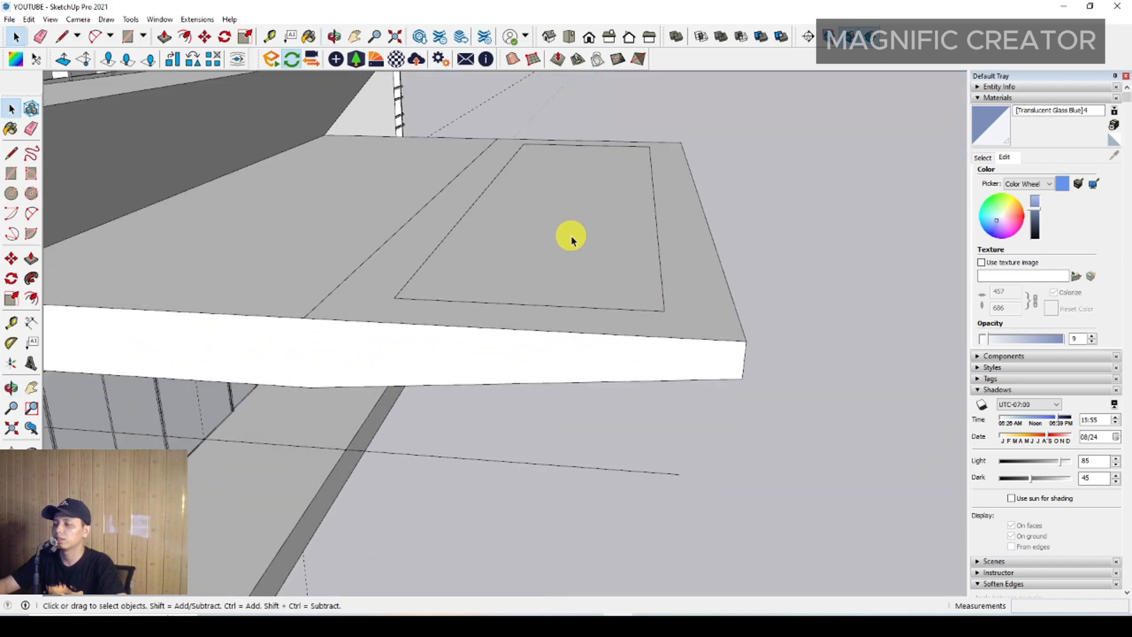
right_click(578, 194)
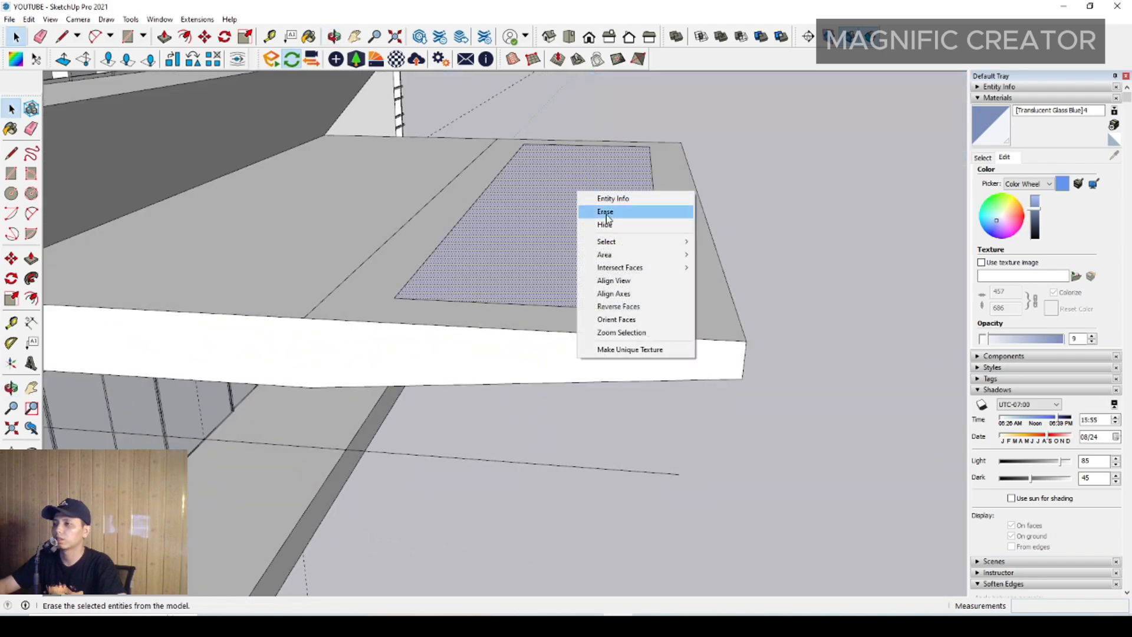
click(608, 211)
mouse_move(536, 307)
middle_down()
mouse_move(583, 168)
mouse_move(551, 321)
middle_up()
right_click(561, 325)
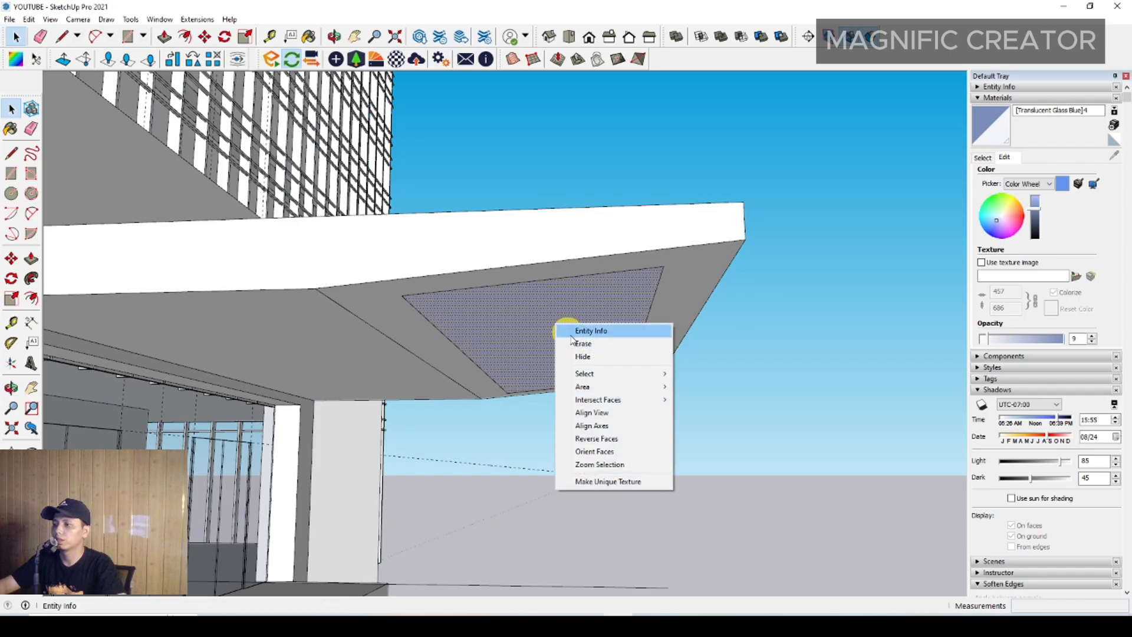
click(585, 348)
Draw vertical lines between the upper and lower corners of the canopy opening to close its inner side walls.
middle_drag(624, 325, 580, 244)
scroll(580, 244, up, 3)
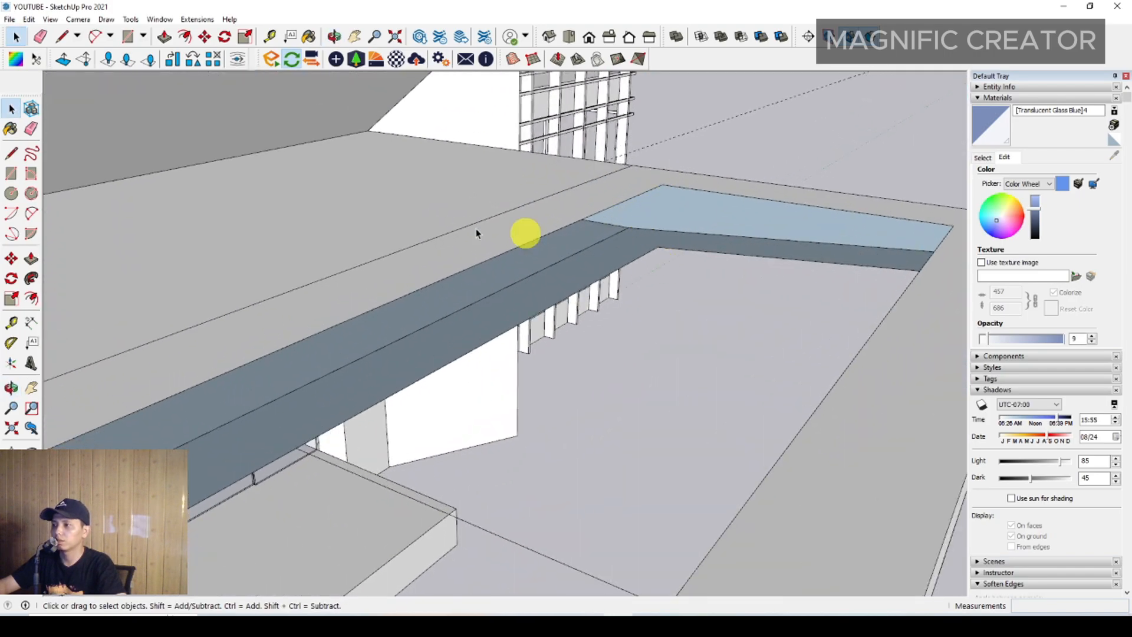
click(12, 153)
scroll(654, 180, up, 2)
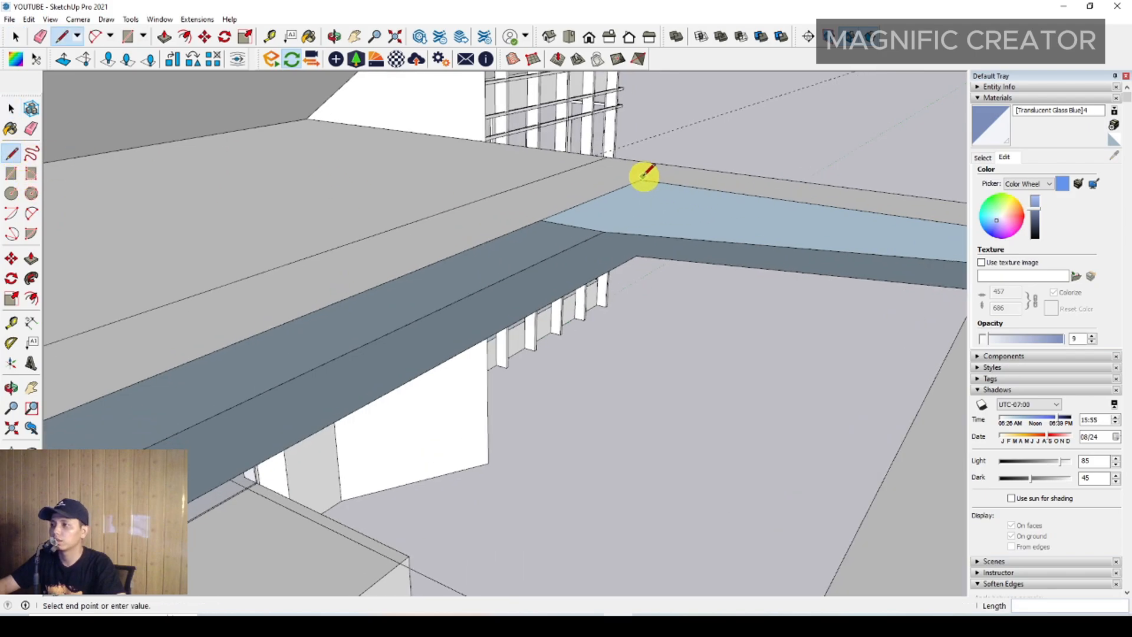
key(space)
click(12, 153)
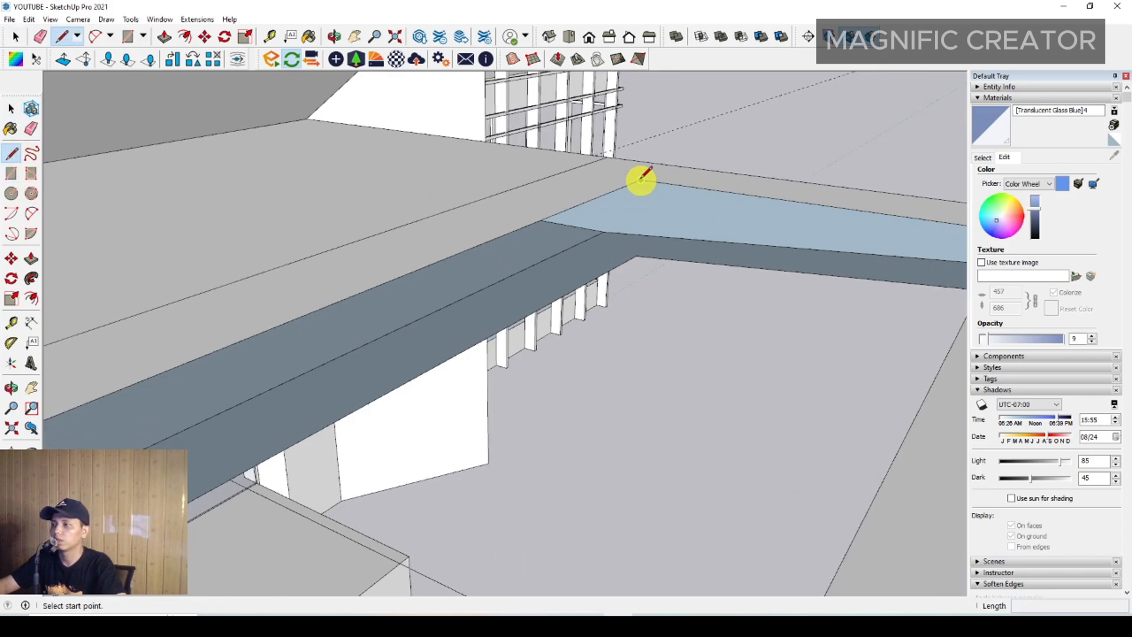
key(space)
middle_drag(636, 255, 718, 212)
scroll(852, 245, up, 2)
key(l)
key(space)
scroll(460, 295, up, 3)
key(l)
click(429, 341)
key(space)
scroll(456, 312, down, 1)
scroll(152, 263, up, 2)
key(l)
click(134, 242)
click(156, 289)
key(space)
Select all connected geometry of the canopy and make it a group.
scroll(157, 287, down, 1)
scroll(543, 248, down, 2)
middle_drag(283, 254, 592, 280)
scroll(568, 245, down, 2)
mouse_move(471, 334)
middle_down()
mouse_move(487, 243)
mouse_move(490, 323)
mouse_move(470, 266)
mouse_move(543, 317)
mouse_move(503, 228)
mouse_move(472, 240)
middle_up()
key(e)
key(space)
triple_click(458, 253)
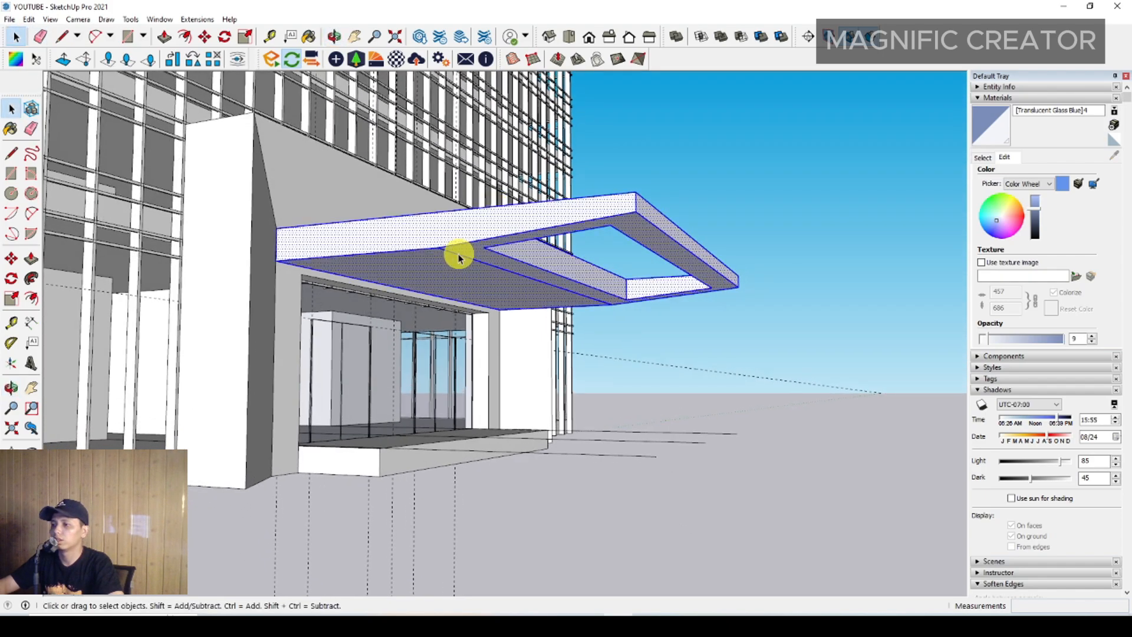
right_click(459, 256)
click(519, 357)
Draw a rectangle about 4466 by 367 along the upper part of the end wall inside the canopy opening.
middle_drag(498, 313, 783, 336)
scroll(597, 309, up, 3)
key(r)
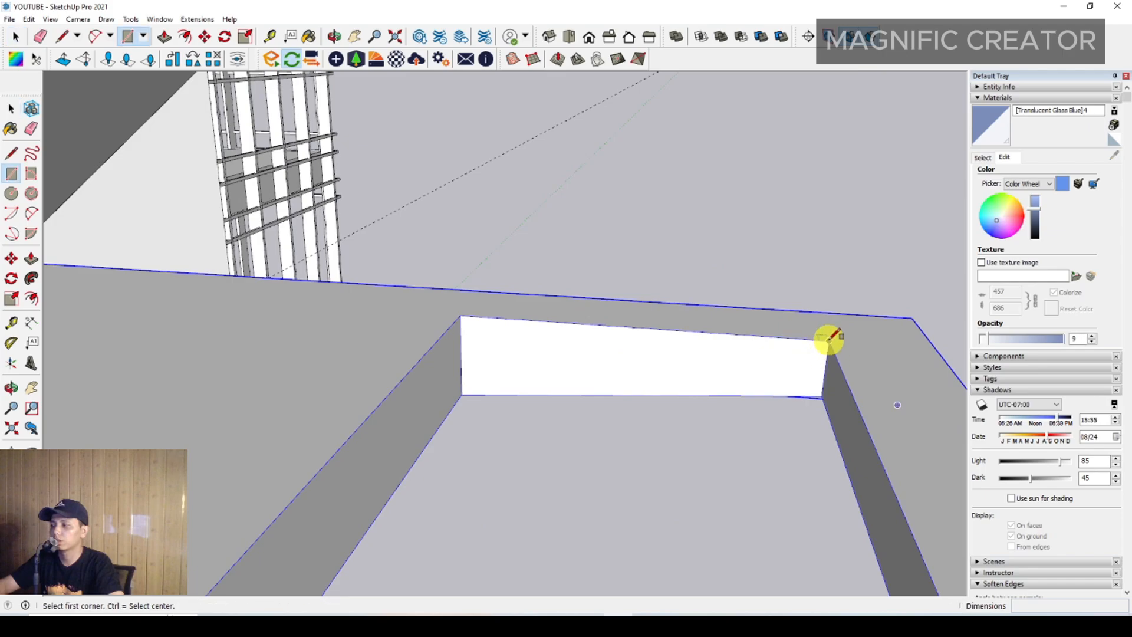
click(826, 336)
scroll(531, 328, up, 2)
scroll(519, 335, up, 1)
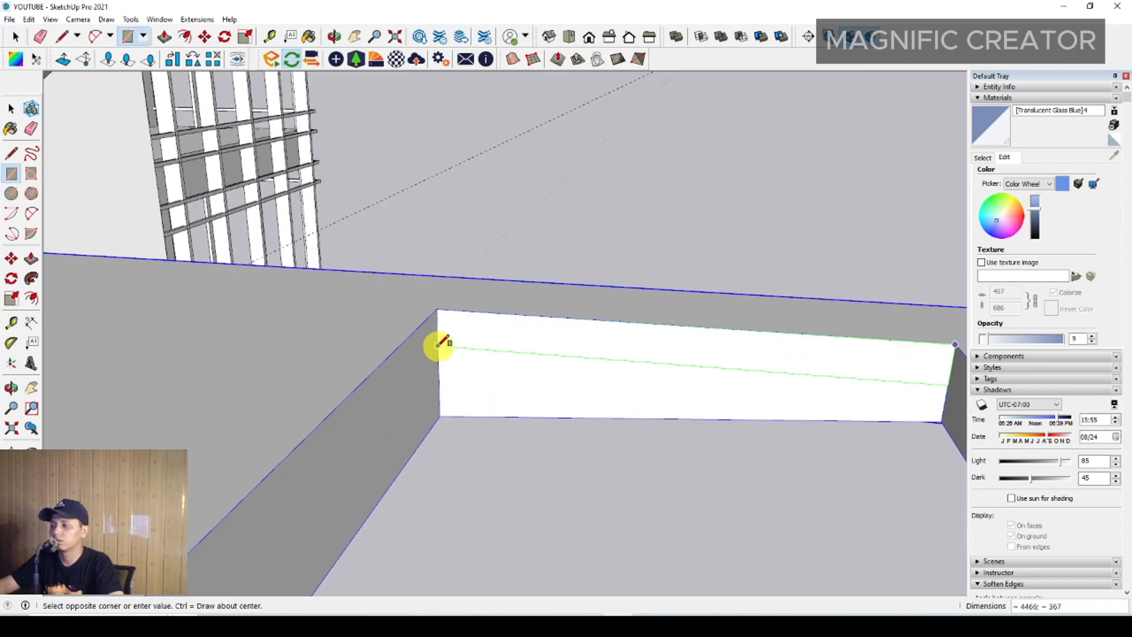
click(441, 344)
Extrude the rectangle on the opening's end wall into a beam spanning the canopy opening.
middle_drag(441, 344, 505, 342)
key(p)
click(480, 324)
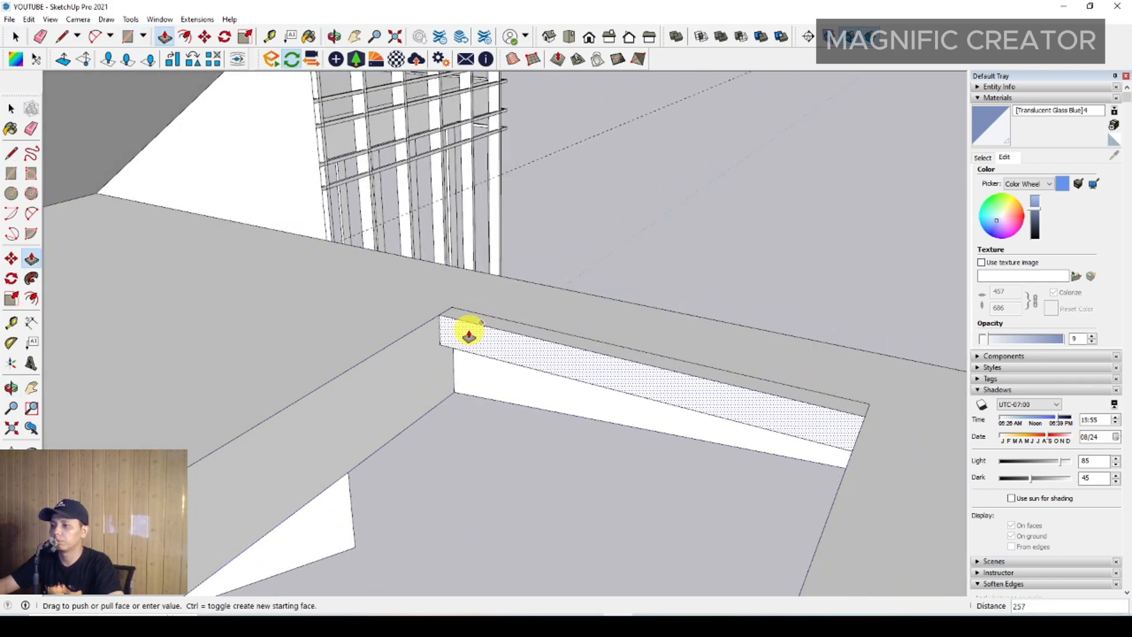
click(460, 342)
key(space)
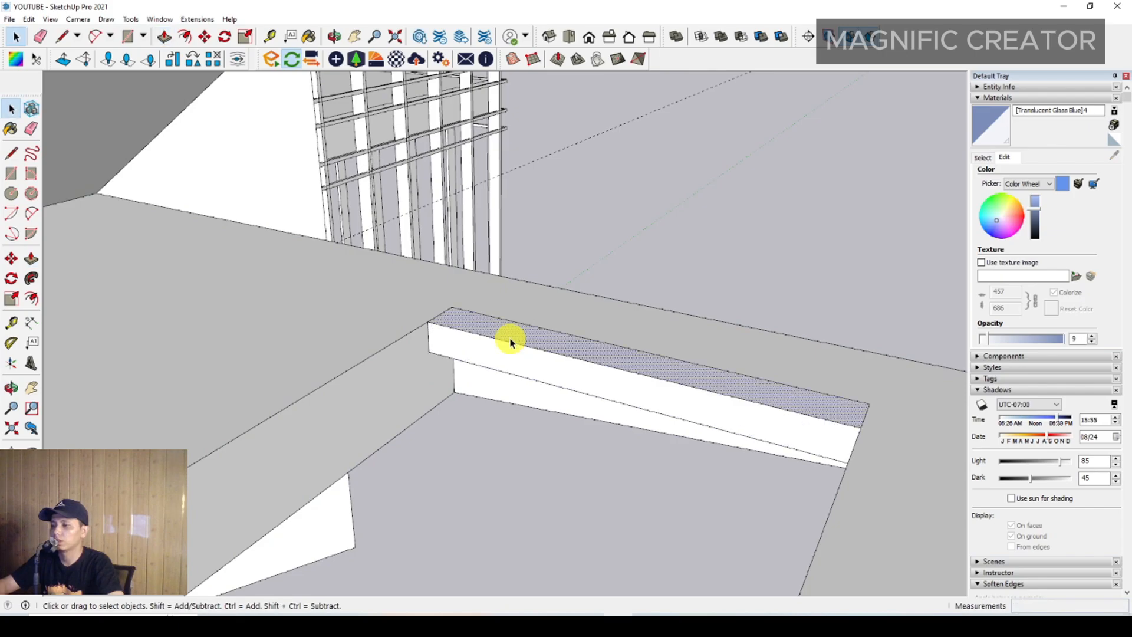
Group the beam's connected geometry and convert the group into a component.
triple_click(511, 342)
right_click(510, 343)
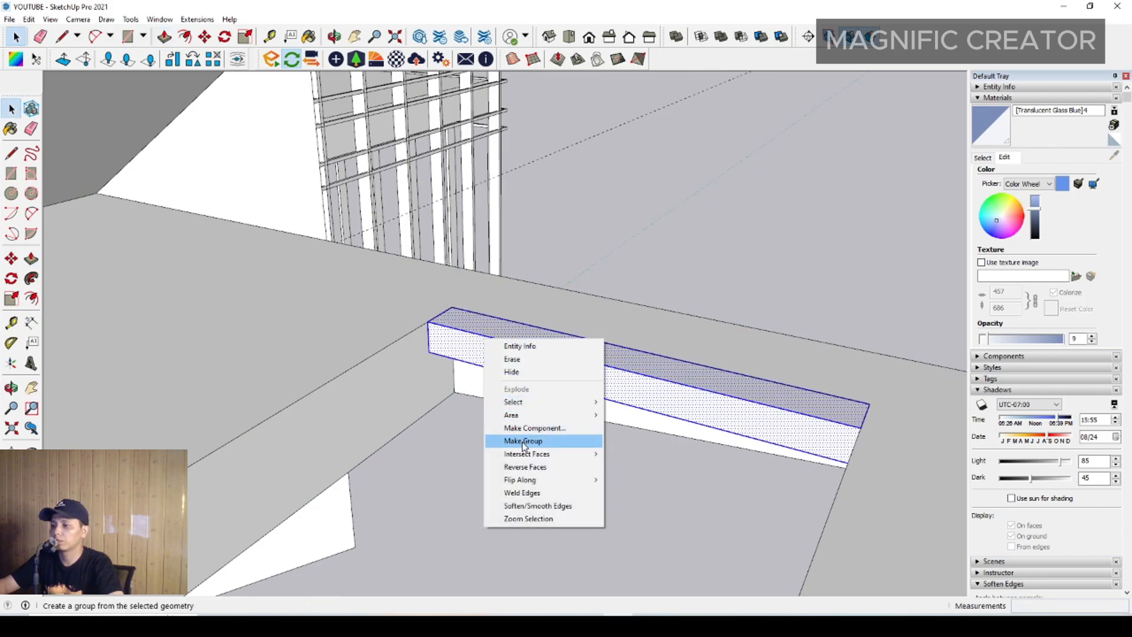
click(548, 440)
right_click(518, 362)
click(556, 463)
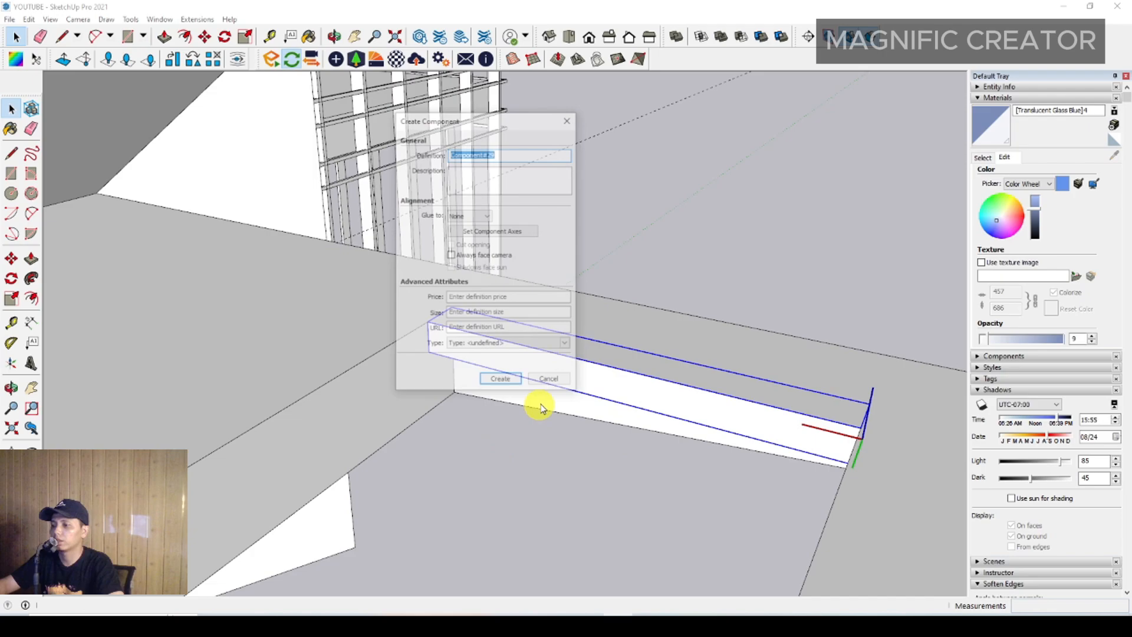
click(501, 382)
Copy the beam to the opposite end of the canopy opening and fill between for seven evenly spaced beams.
middle_drag(507, 377, 236, 294)
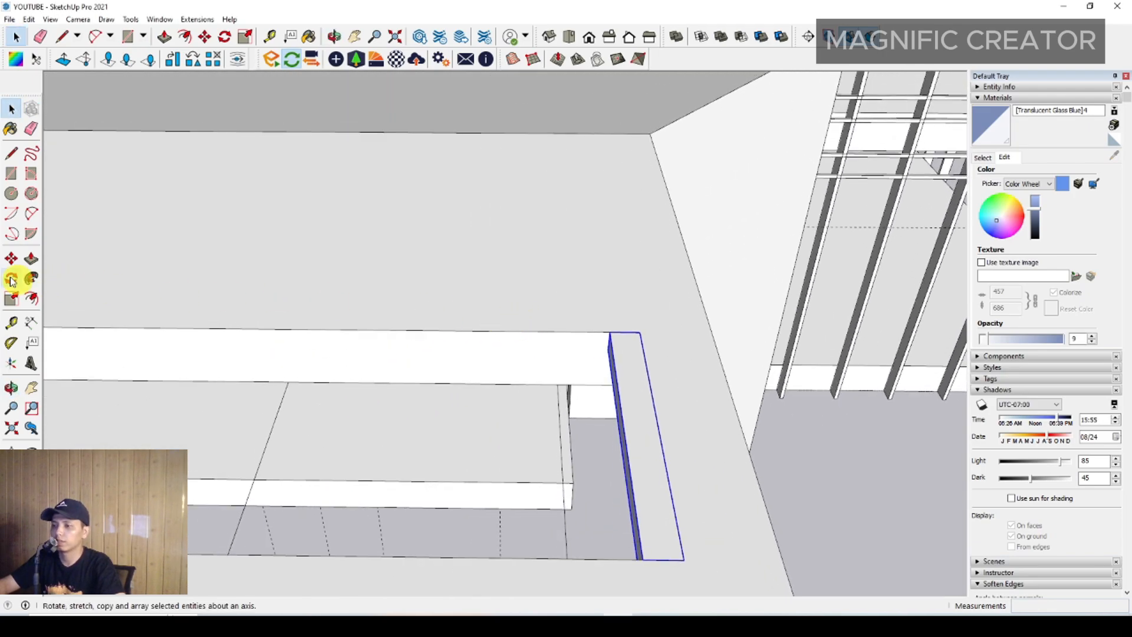
click(610, 333)
scroll(495, 331, down, 3)
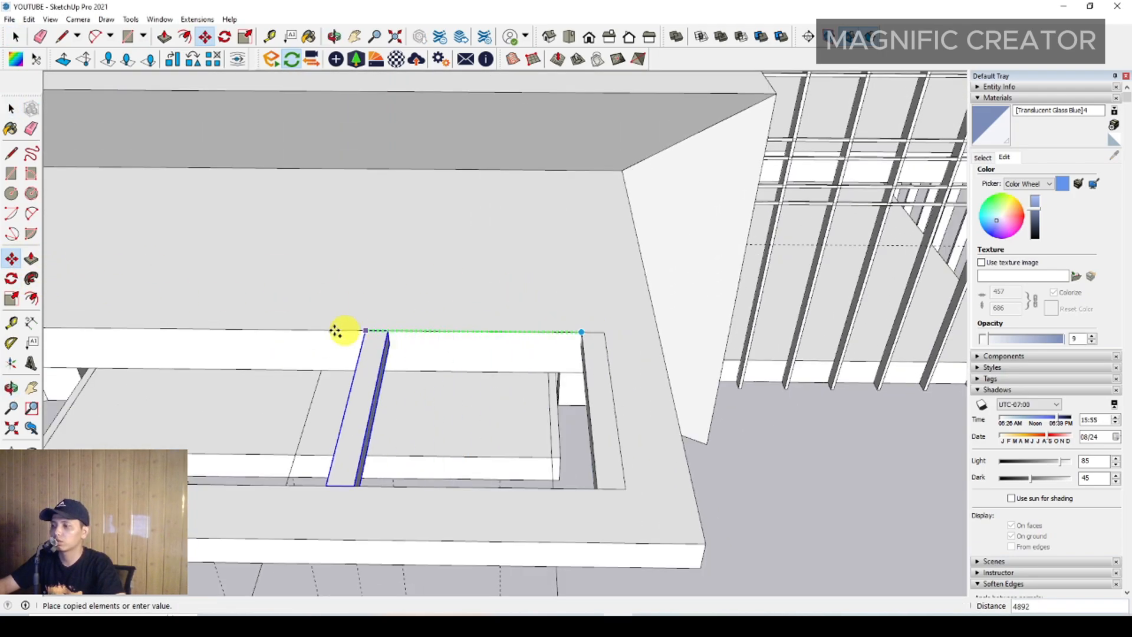
shift+middle_drag(336, 331, 716, 328)
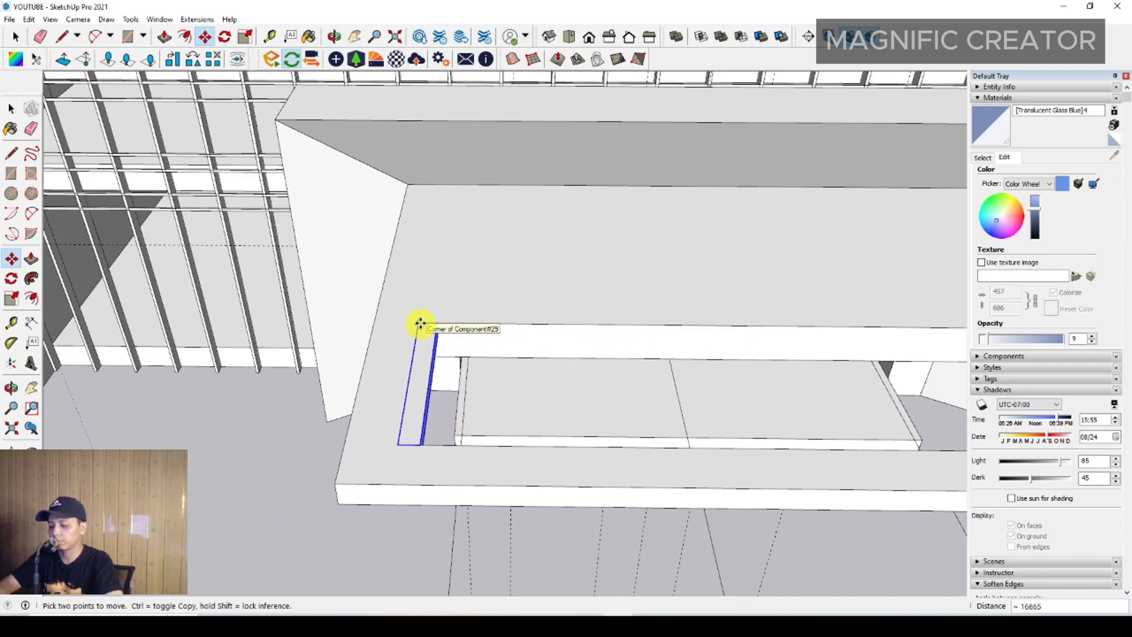
key(Return)
key(space)
scroll(422, 331, down, 3)
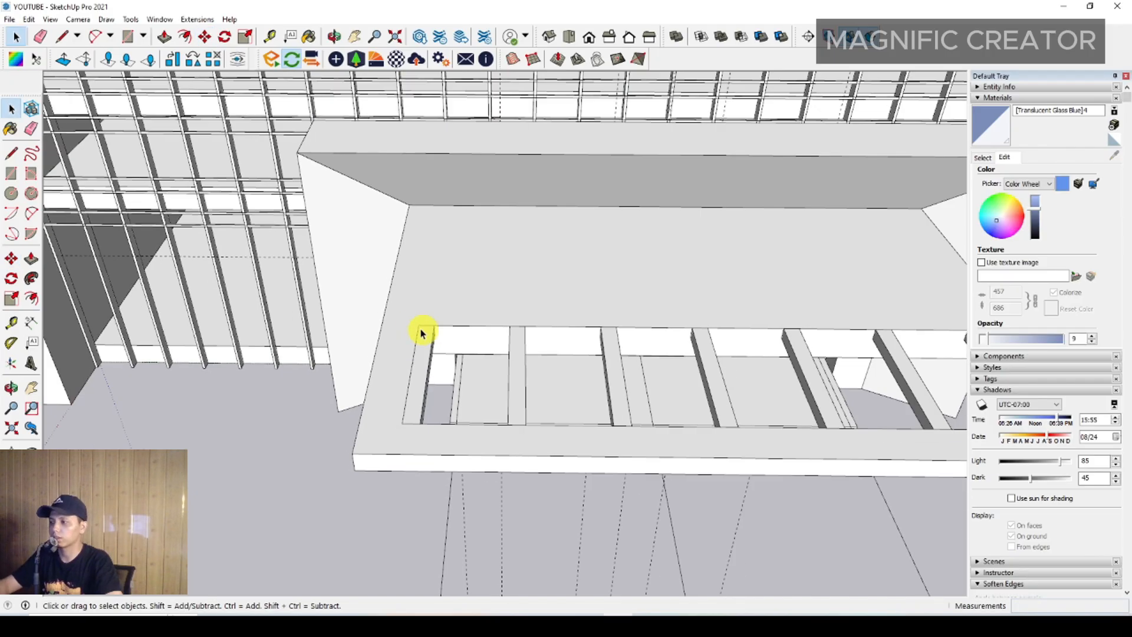
Draw a rectangle about 4466 by 17343 covering the canopy opening, from corner to opposite corner.
middle_drag(422, 331, 562, 187)
scroll(544, 279, up, 2)
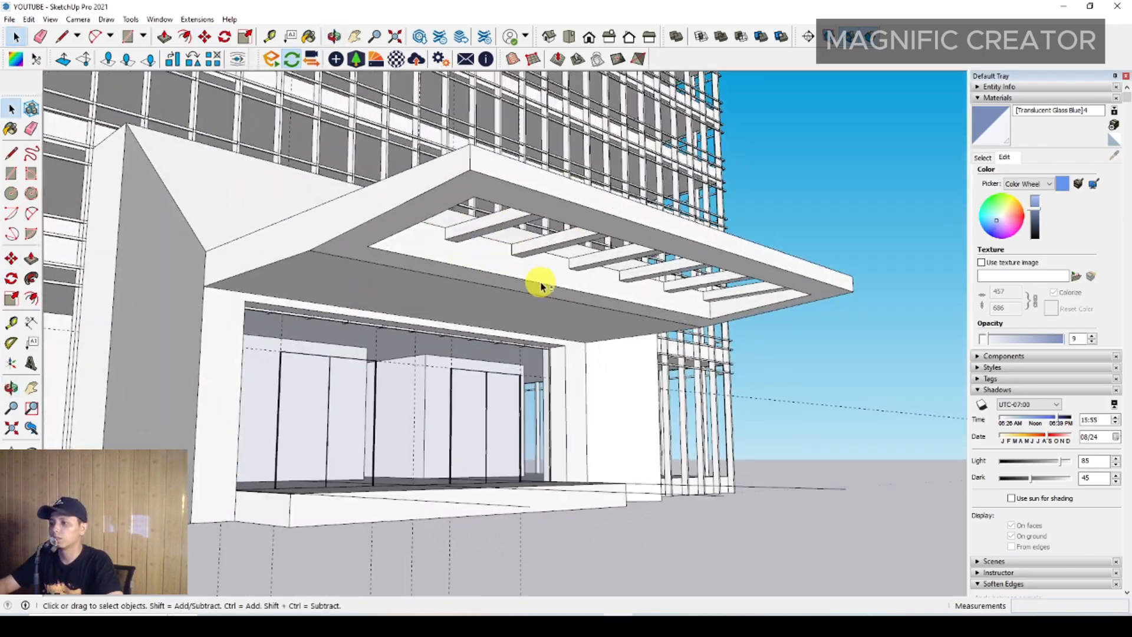
middle_drag(540, 285, 663, 389)
middle_drag(539, 348, 462, 321)
scroll(668, 385, up, 2)
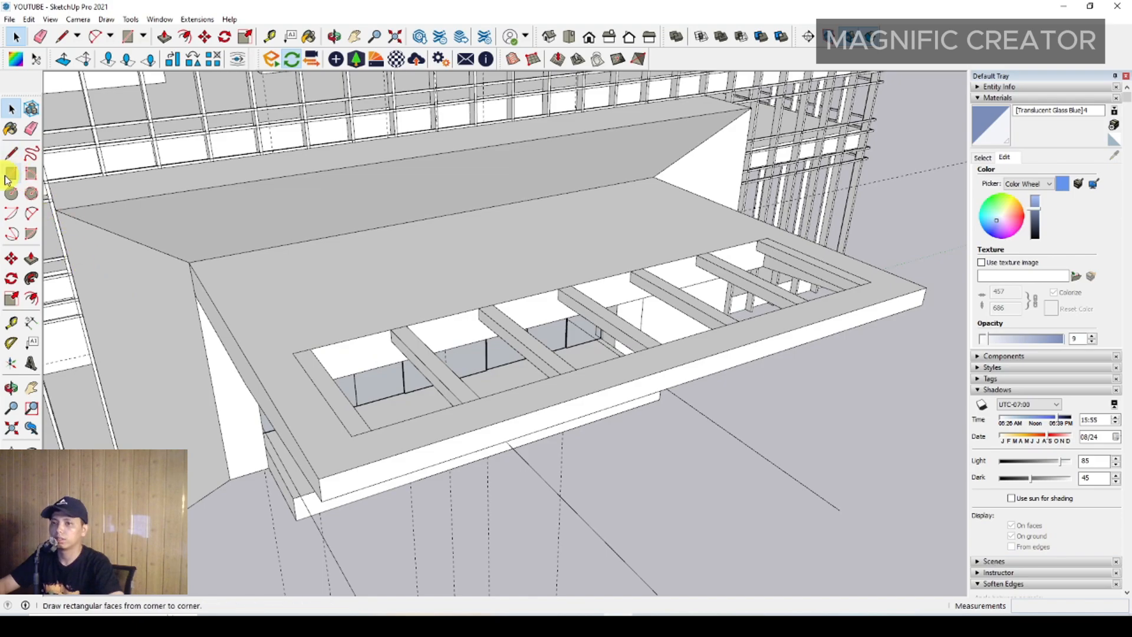
middle_drag(352, 371, 600, 382)
key(r)
scroll(688, 187, up, 4)
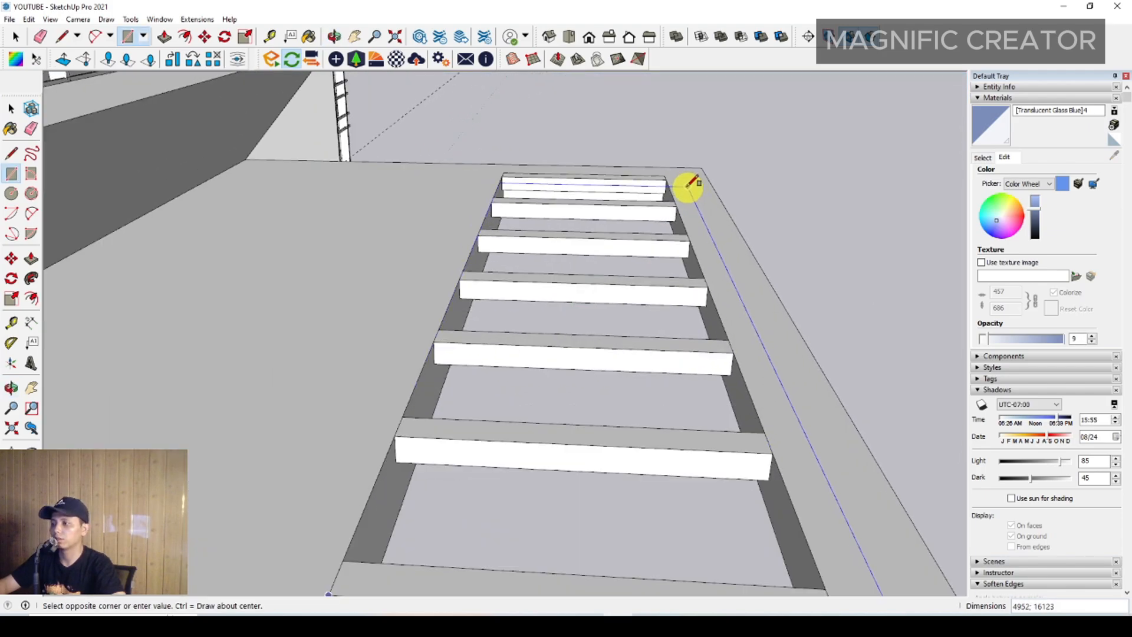
scroll(674, 172, up, 3)
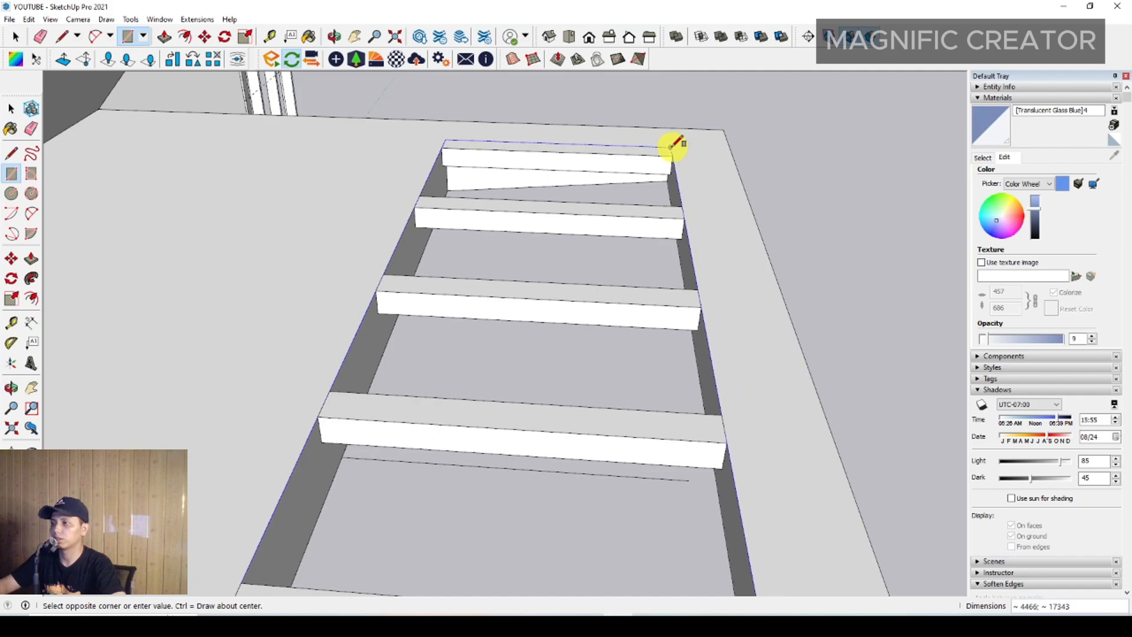
click(674, 144)
key(space)
Offset the outline of the rectangle over the opening outward by about 455.
scroll(561, 220, down, 3)
middle_drag(560, 220, 565, 263)
scroll(594, 284, up, 2)
click(590, 291)
click(570, 253)
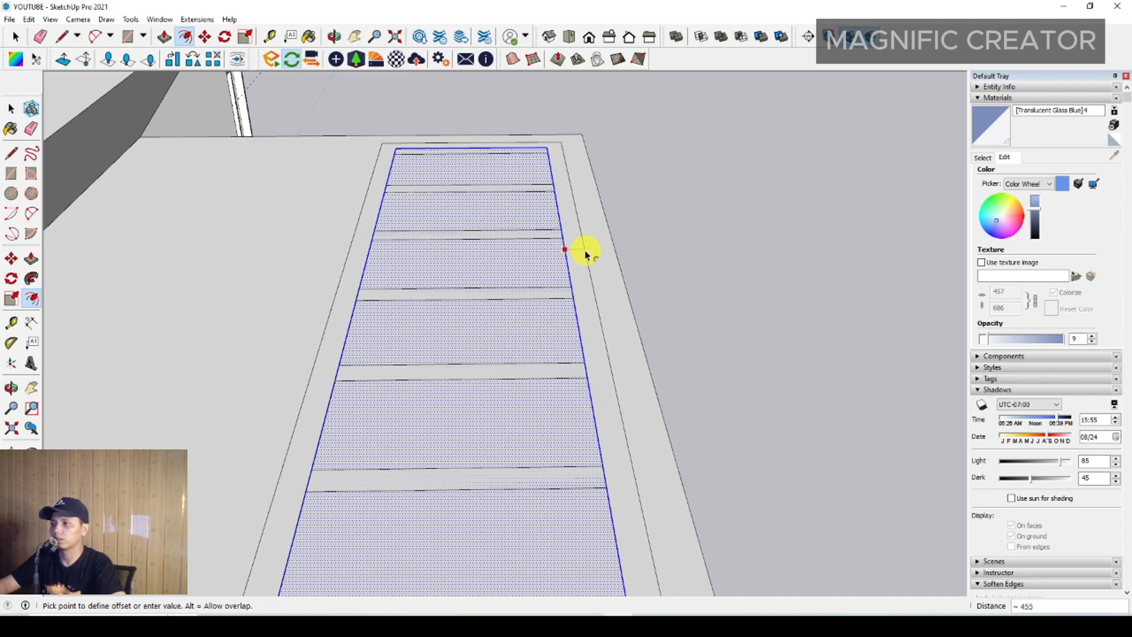
click(584, 252)
key(space)
Erase the inner face covering the beams, keeping only the border frame around the opening.
scroll(554, 252, down, 1)
click(571, 249)
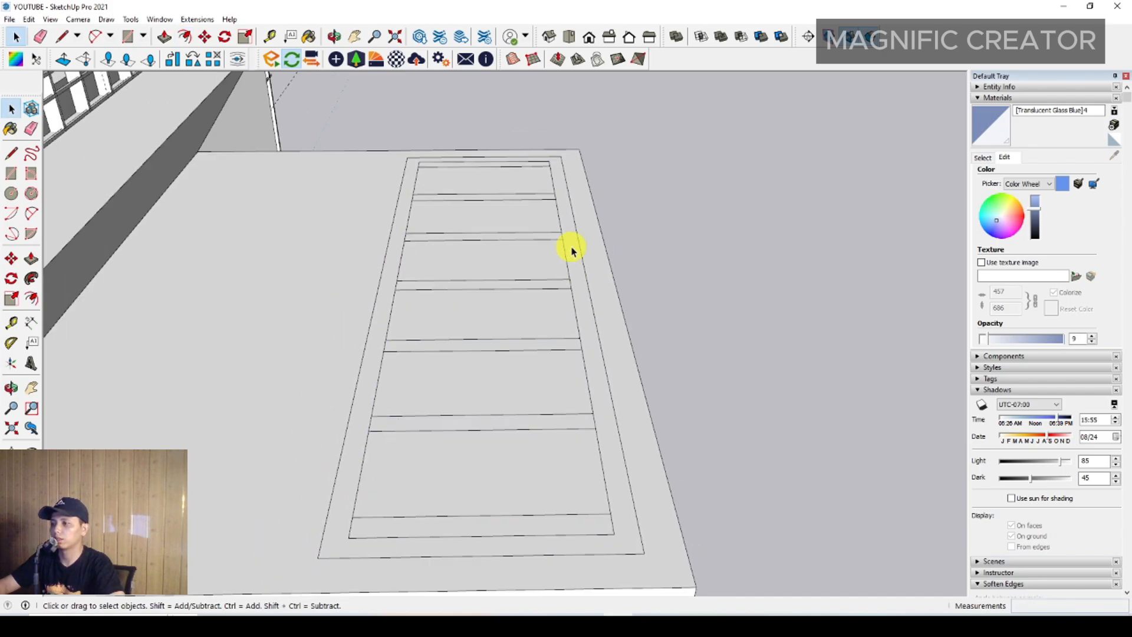
scroll(572, 249, up, 1)
right_click(547, 254)
click(576, 266)
Extrude the border face around the opening upward into a raised frame.
double_click(581, 255)
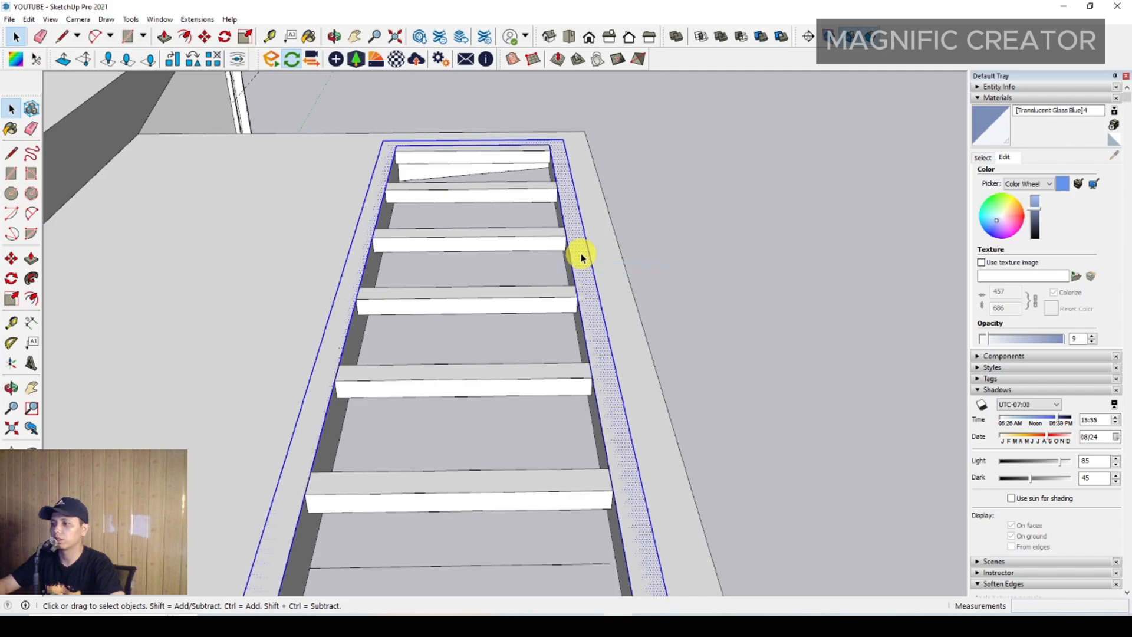
middle_drag(583, 283, 590, 238)
scroll(592, 244, up, 2)
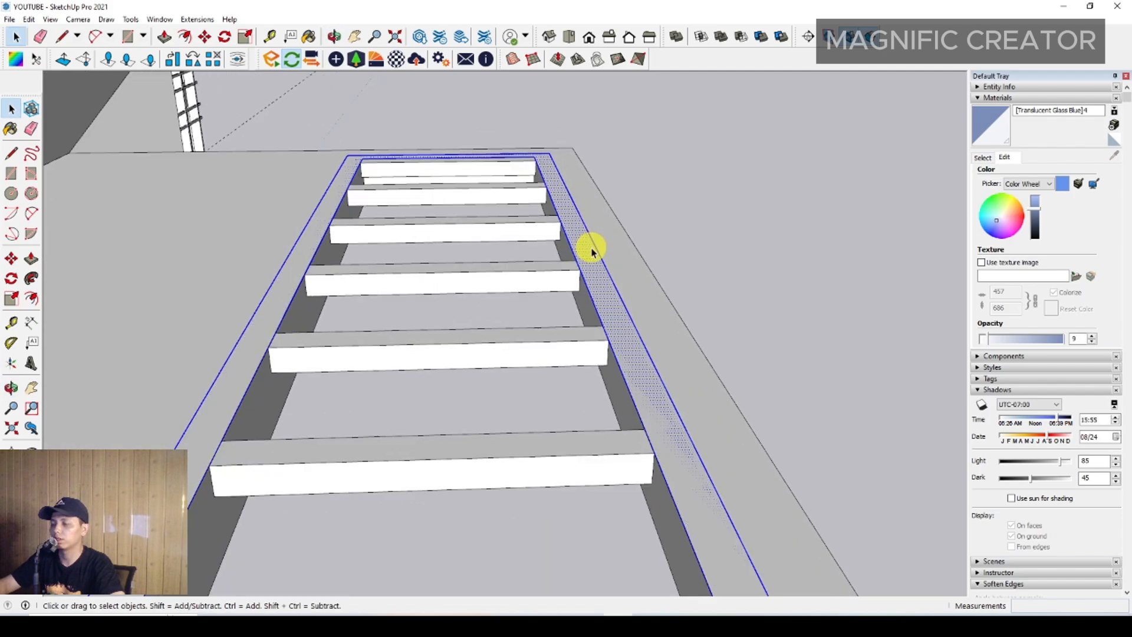
click(31, 260)
scroll(686, 405, up, 1)
click(659, 386)
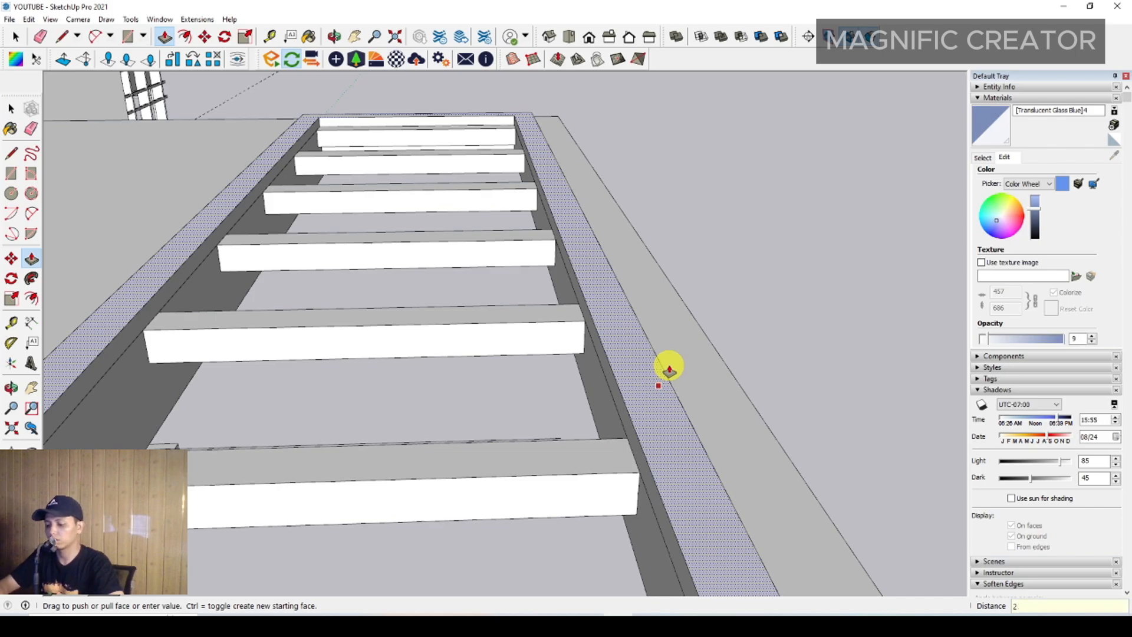
key(Return)
key(space)
Select the raised frame's outer top edges on all sides and offset them inward by about 298.
middle_drag(682, 364, 383, 394)
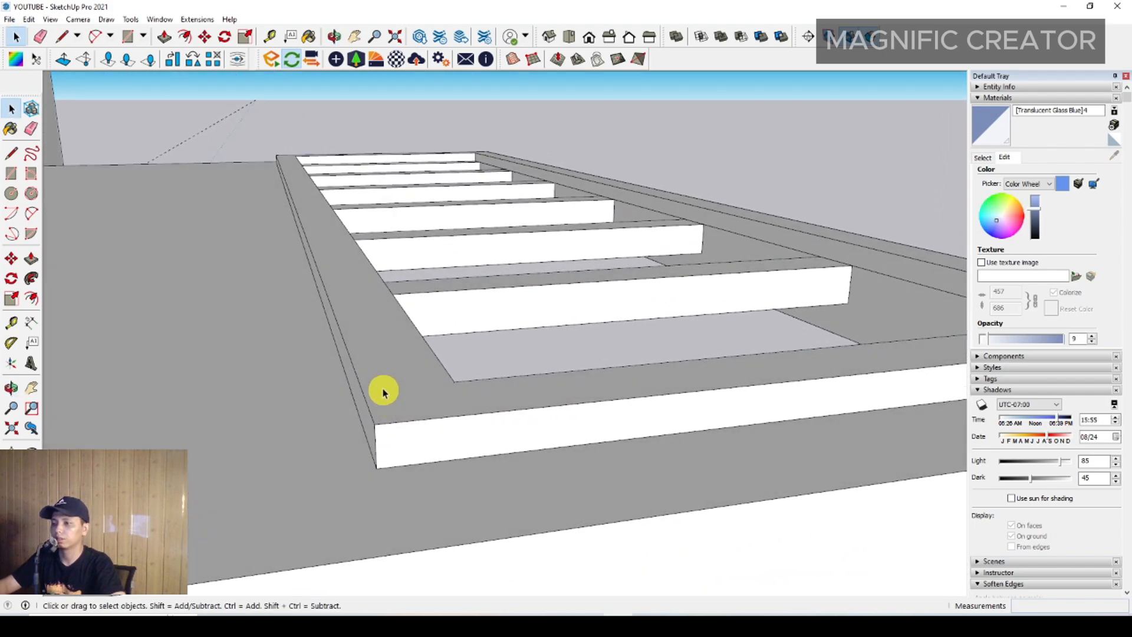
shift+click(394, 423)
scroll(442, 430, down, 1)
shift+middle_drag(442, 430, 328, 503)
scroll(855, 381, up, 3)
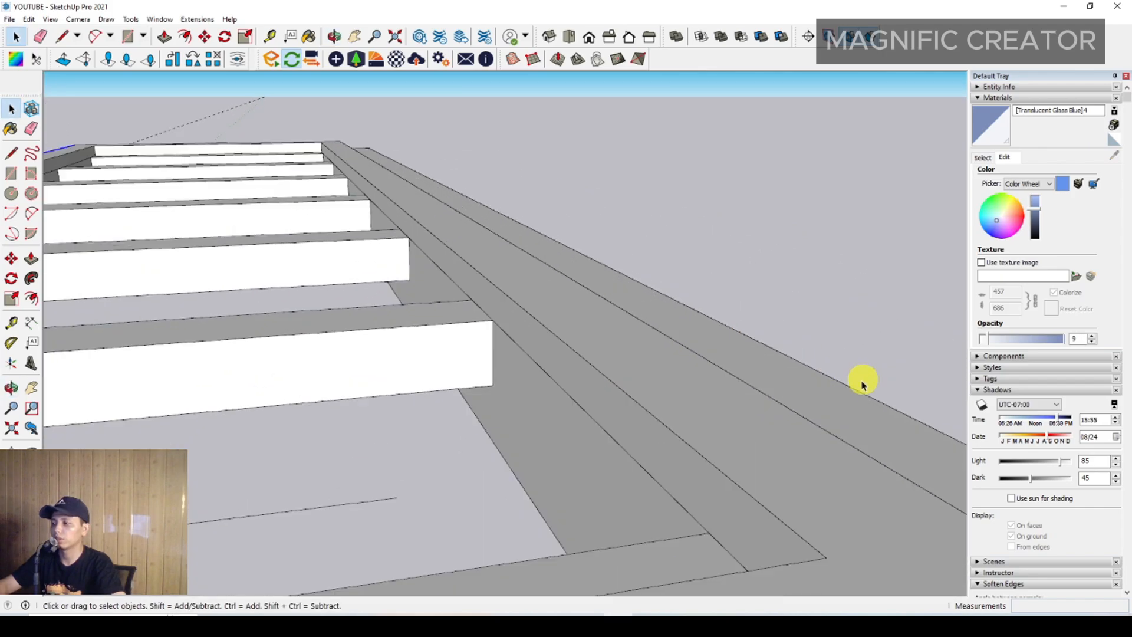
scroll(722, 394, down, 1)
shift+click(736, 381)
scroll(644, 354, down, 4)
middle_drag(643, 346, 413, 396)
scroll(332, 363, down, 2)
shift+middle_drag(153, 392, 308, 313)
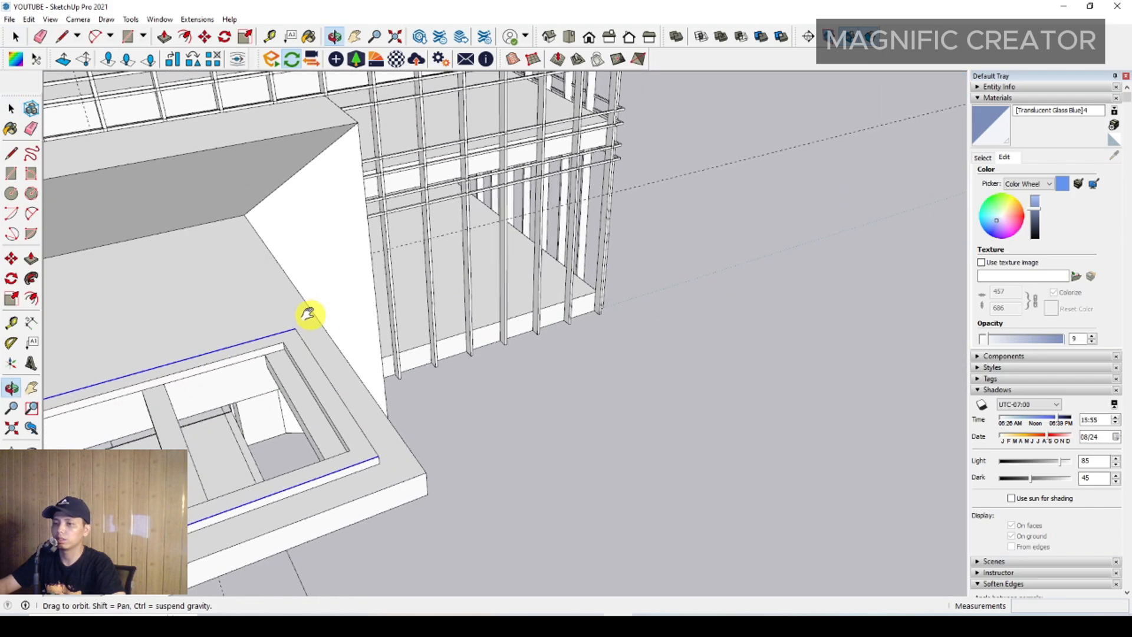
scroll(316, 357, up, 4)
scroll(305, 360, up, 3)
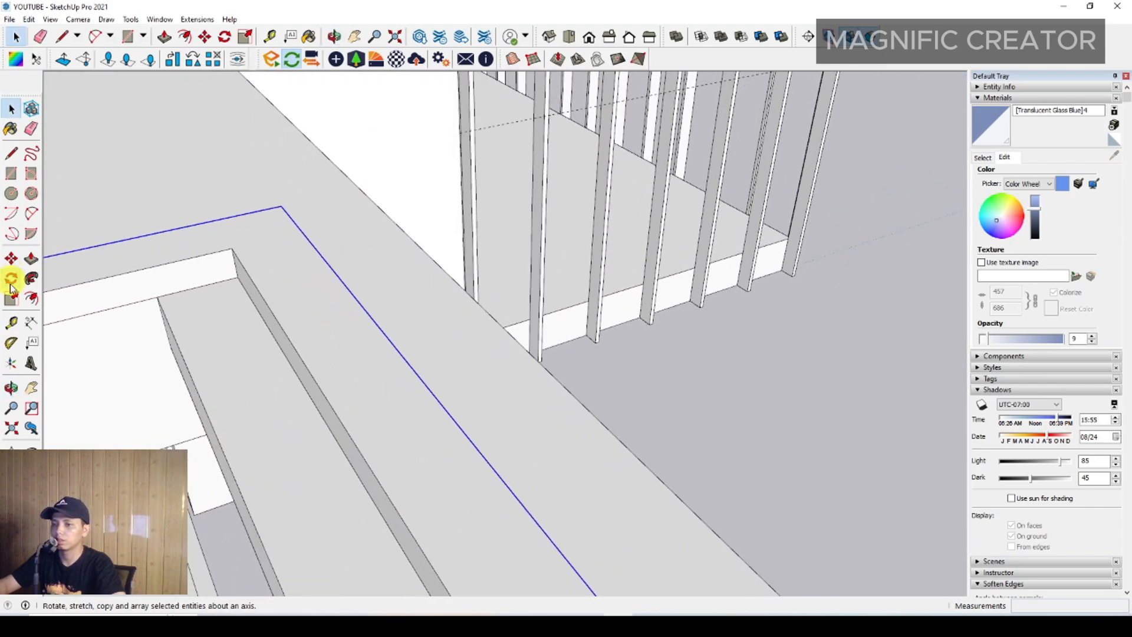
click(32, 300)
scroll(325, 308, up, 1)
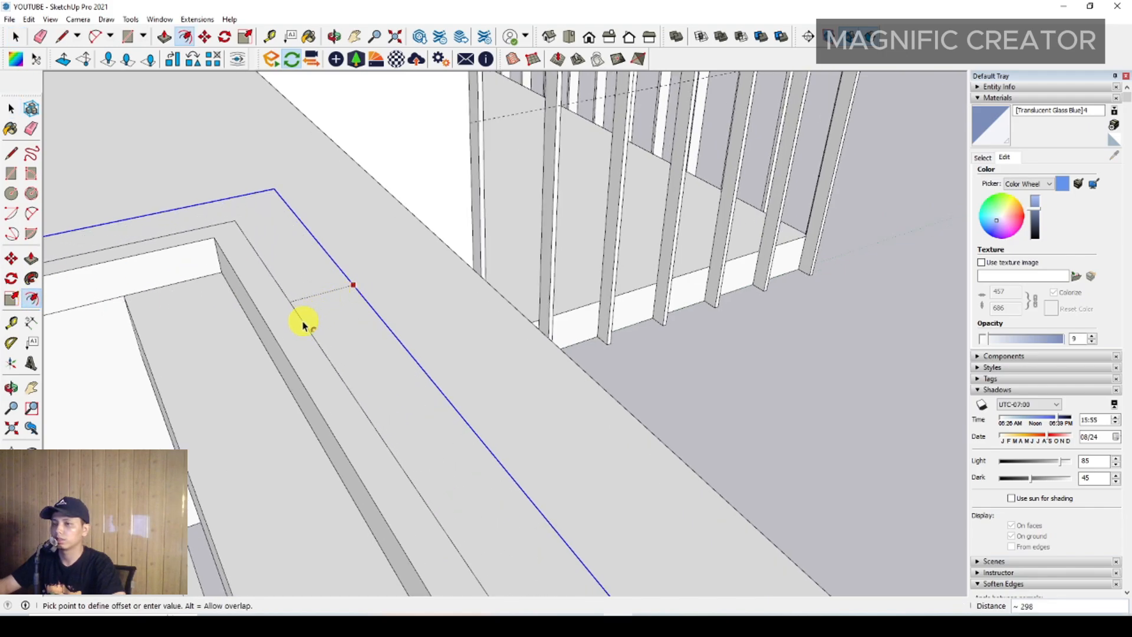
key(space)
Try to move the frame's outer top edges down toward the canopy slab.
middle_drag(302, 324, 490, 188)
key(m)
click(487, 186)
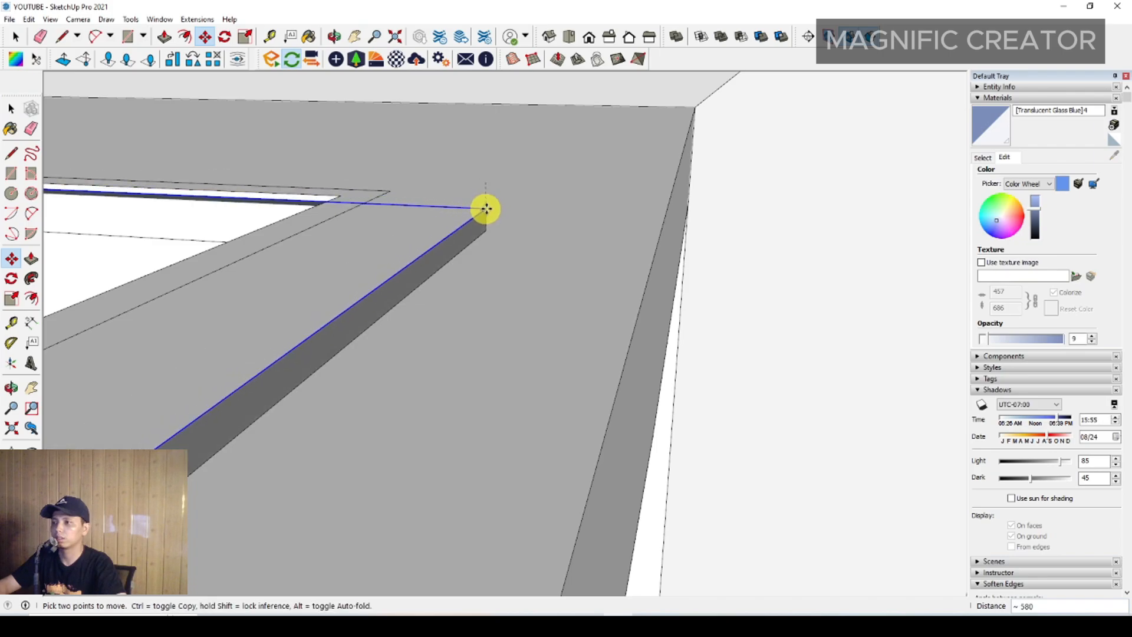
key(space)
Erase the outer strip of the raised frame's top face.
mouse_move(483, 208)
middle_down()
mouse_move(470, 200)
mouse_move(463, 243)
mouse_move(521, 249)
mouse_move(480, 227)
middle_up()
click(521, 249)
right_click(533, 222)
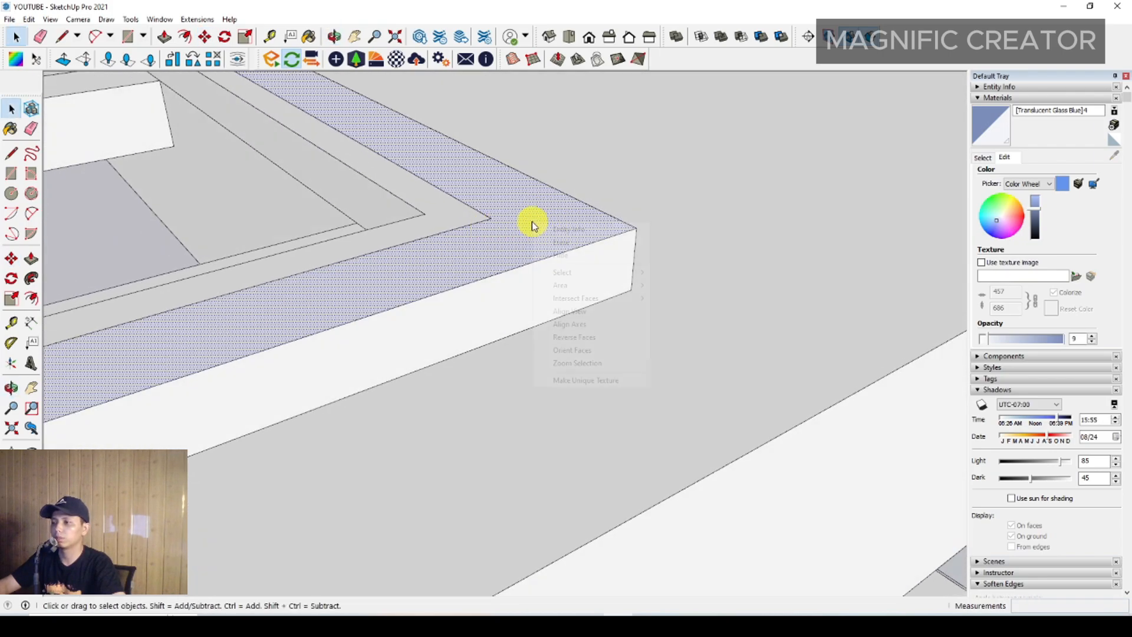
click(558, 243)
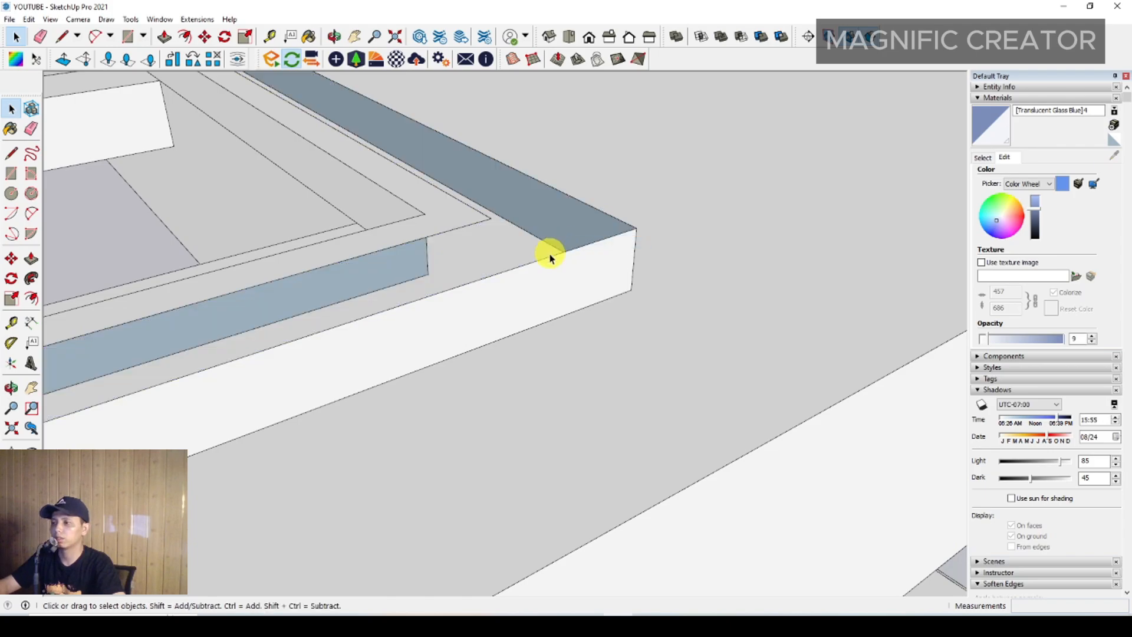
Erase the outer vertical faces on all four sides of the raised frame.
middle_drag(550, 258, 607, 263)
click(607, 263)
right_click(607, 263)
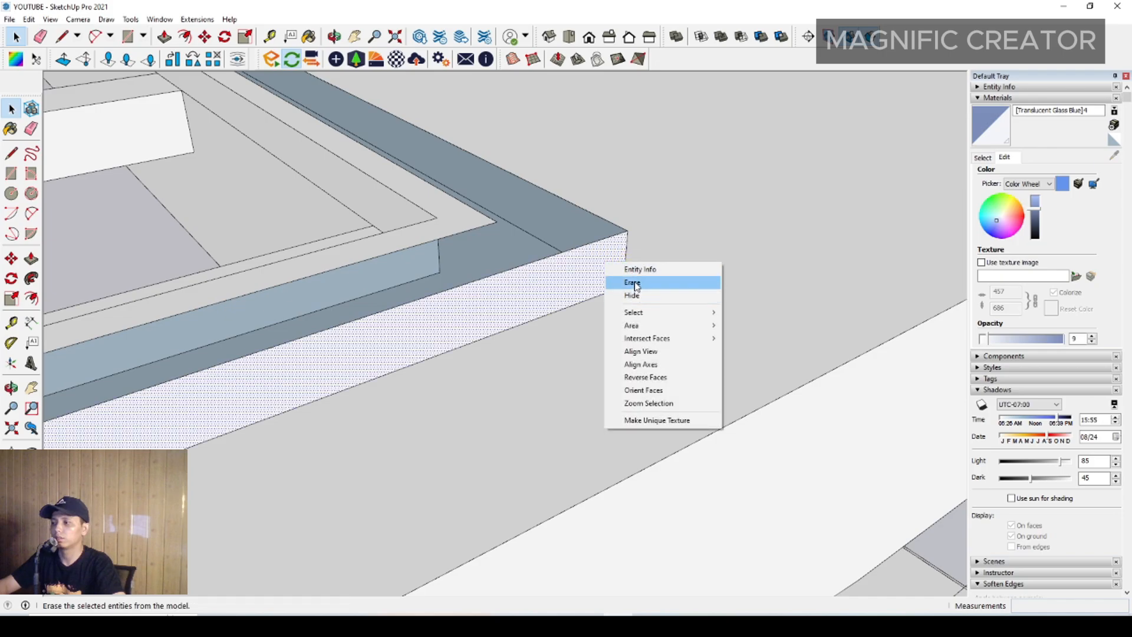
click(635, 286)
right_click(571, 235)
click(604, 255)
scroll(687, 255, down, 3)
mouse_move(428, 324)
shift+middle_down()
mouse_move(443, 320)
mouse_move(220, 291)
mouse_move(157, 306)
shift+middle_up()
right_click(164, 299)
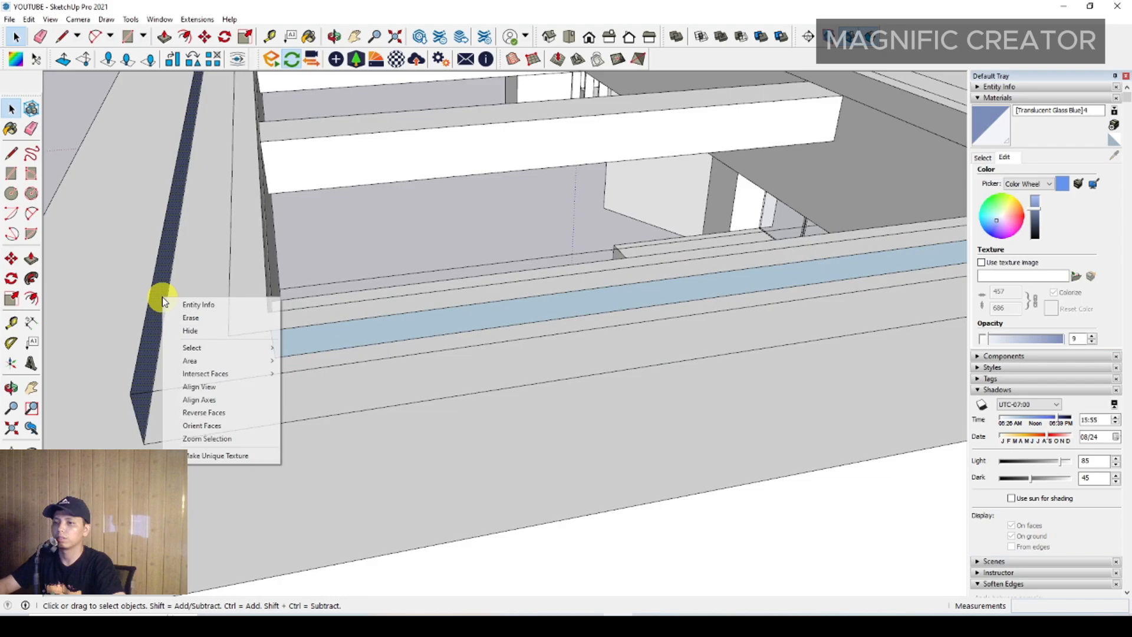
click(191, 318)
mouse_move(214, 403)
middle_down()
mouse_move(197, 607)
mouse_move(222, 207)
middle_up()
scroll(216, 115, up, 2)
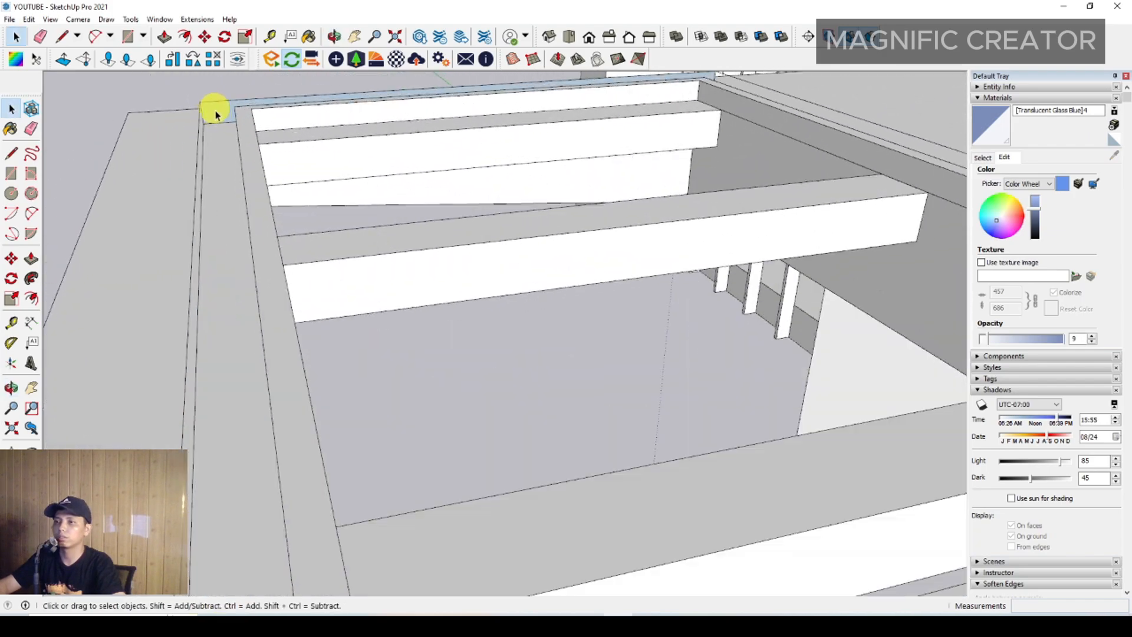
right_click(219, 111)
click(242, 129)
Draw sloping lines between the frame's offset top corners and outer base corners at the first two corners.
mouse_move(242, 129)
middle_down()
mouse_move(190, 223)
mouse_move(189, 266)
mouse_move(356, 252)
mouse_move(344, 230)
mouse_move(181, 311)
middle_up()
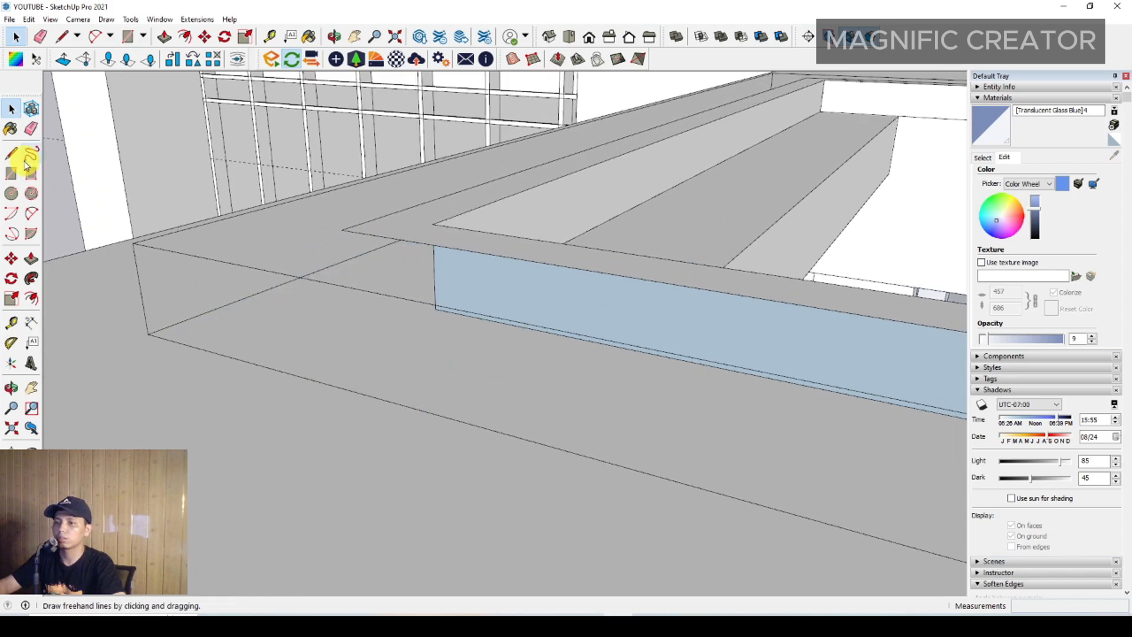
click(148, 334)
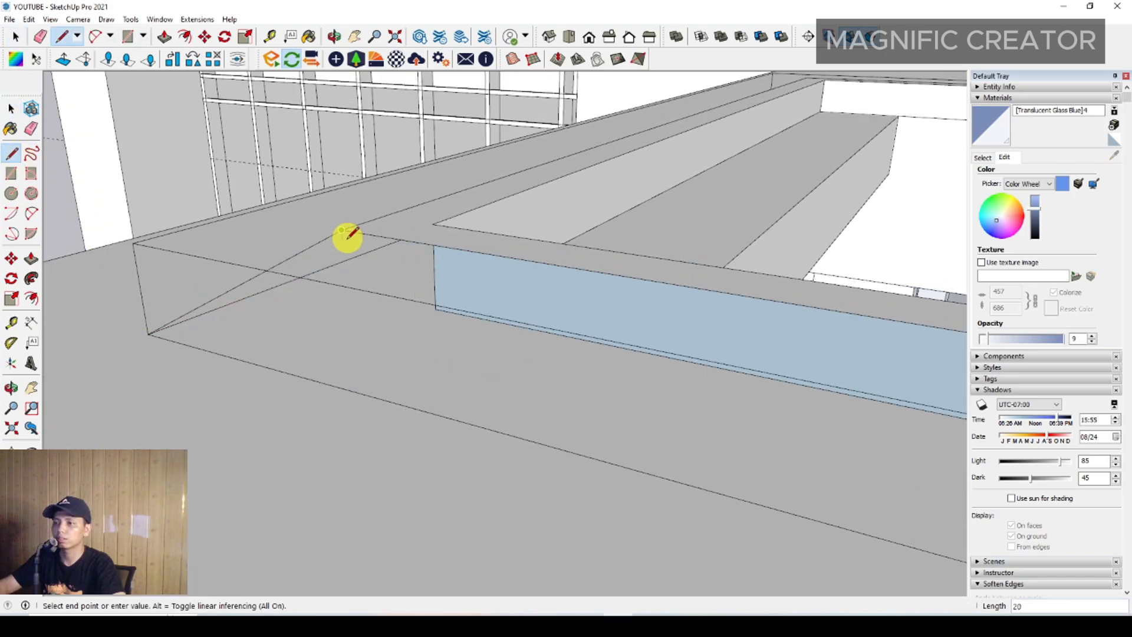
key(space)
middle_drag(352, 234, 477, 328)
key(l)
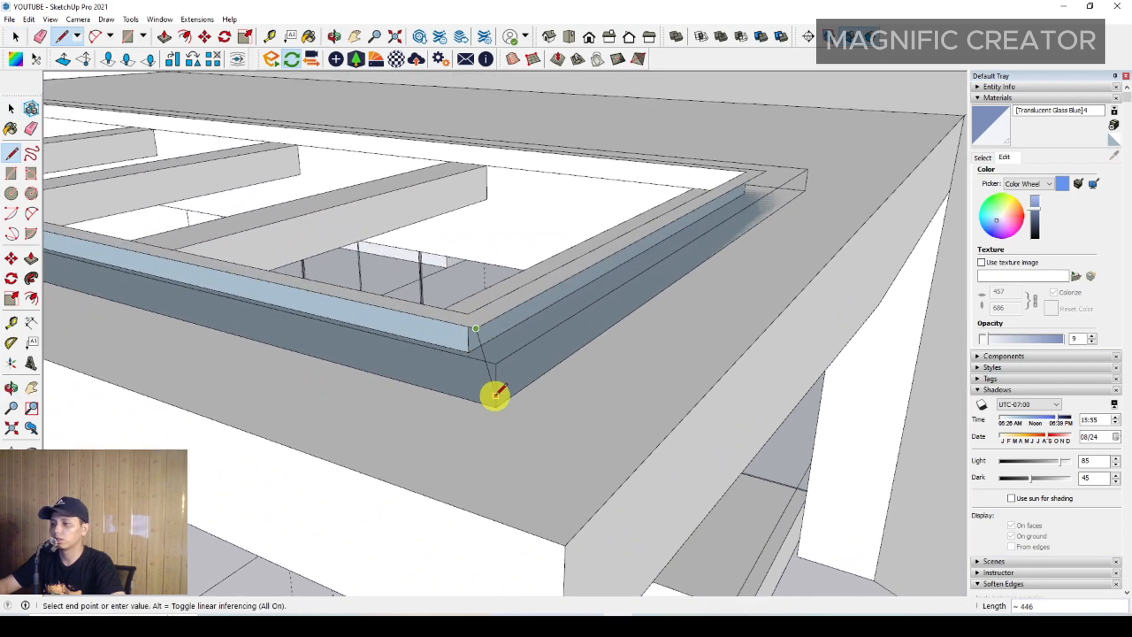
click(495, 406)
key(space)
Draw matching sloping lines at the remaining two frame corners to close the slanted outer faces.
shift+middle_drag(789, 176, 674, 245)
scroll(663, 246, up, 3)
key(l)
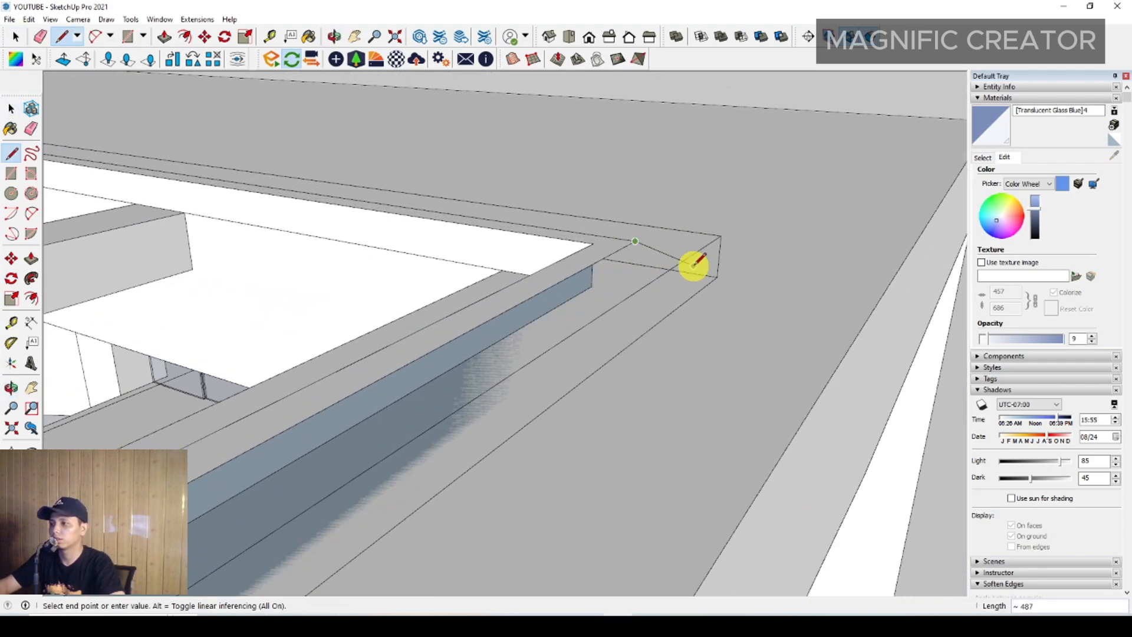
click(718, 276)
key(space)
scroll(590, 348, down, 5)
middle_drag(572, 356, 798, 386)
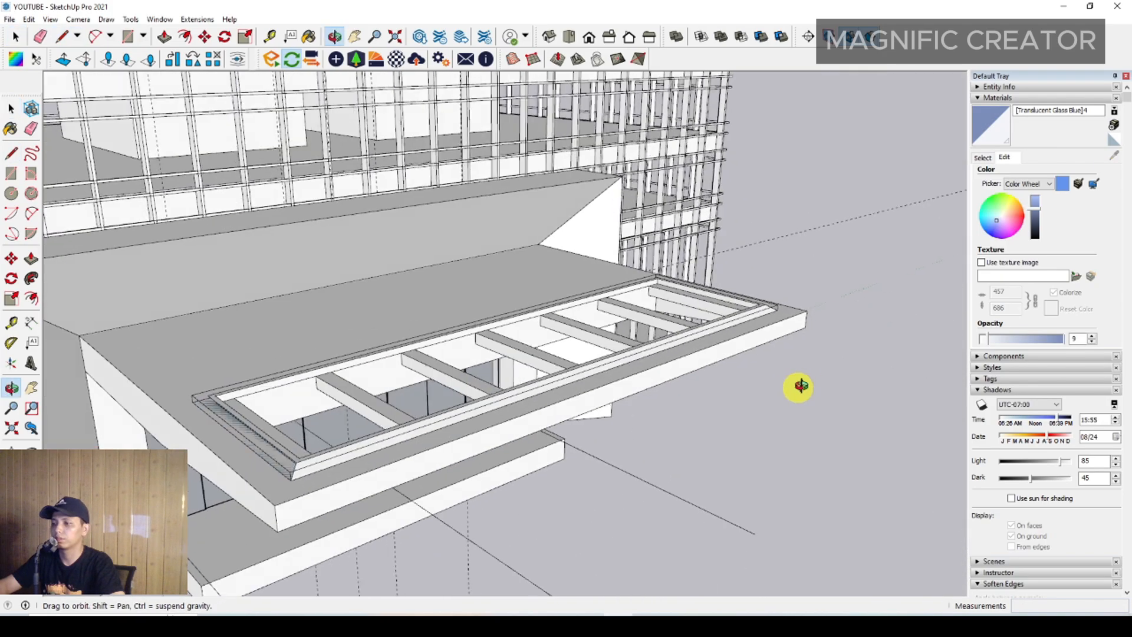
middle_drag(306, 401, 547, 410)
key(space)
scroll(425, 384, up, 4)
key(l)
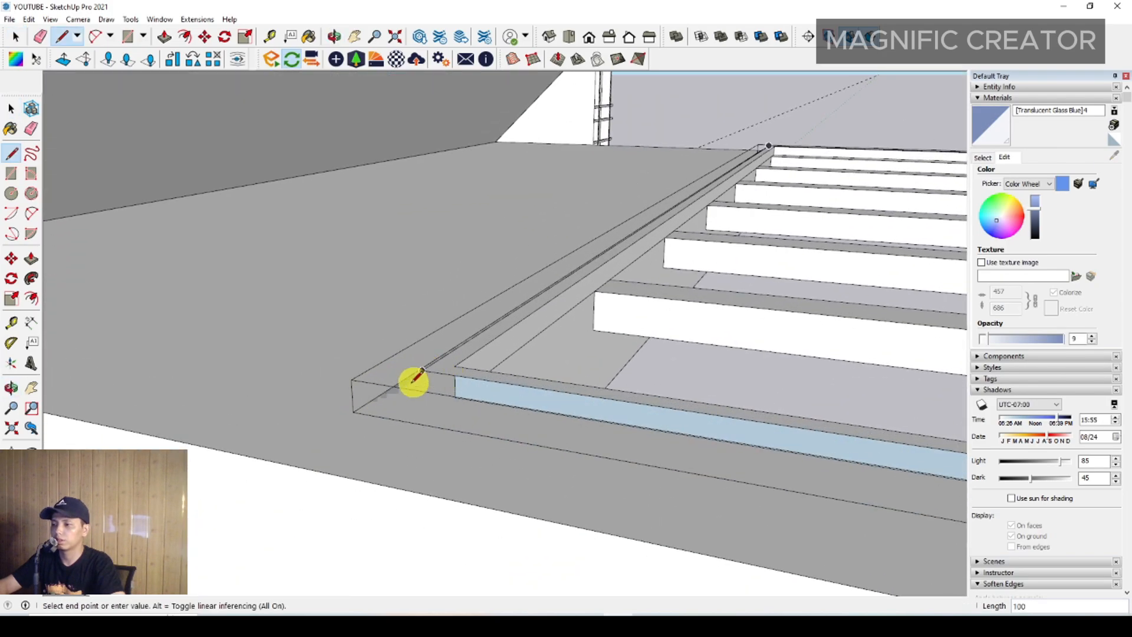
click(354, 411)
key(space)
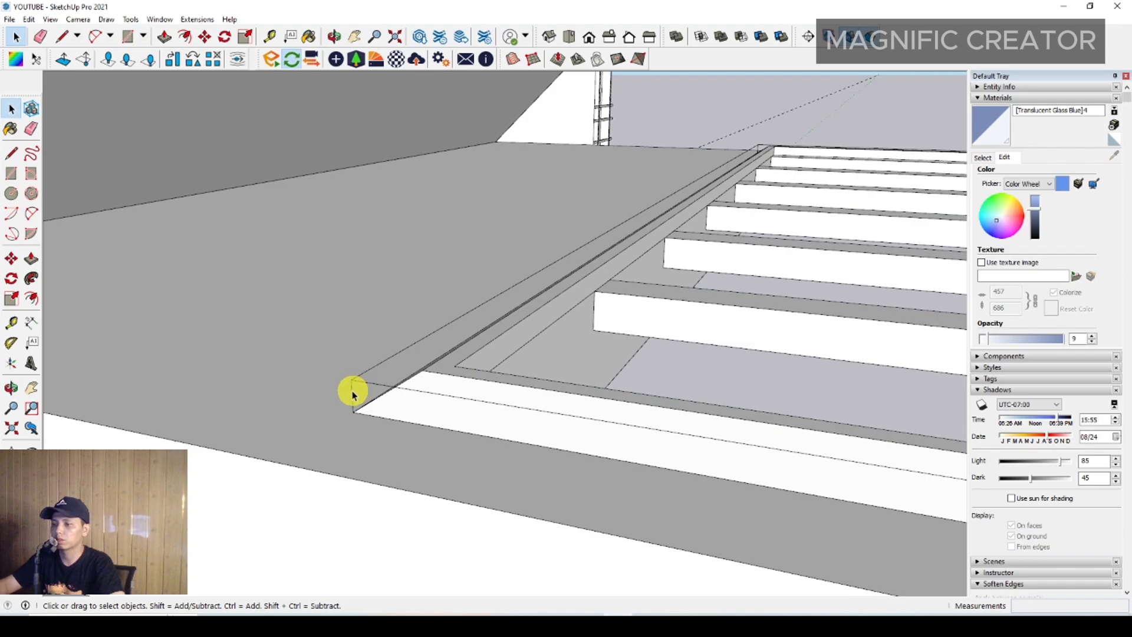
Erase the leftover vertical and upper outer edges around the bevelled frame.
scroll(353, 394, down, 3)
middle_drag(404, 397, 457, 329)
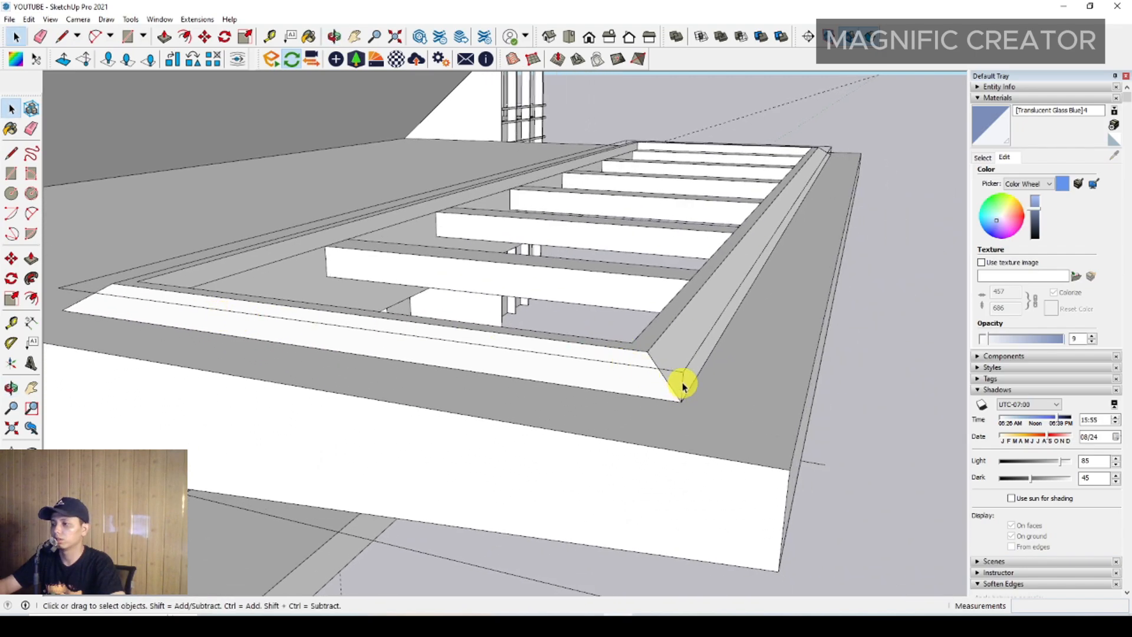
scroll(708, 354, down, 1)
middle_drag(720, 348, 344, 318)
scroll(702, 309, up, 2)
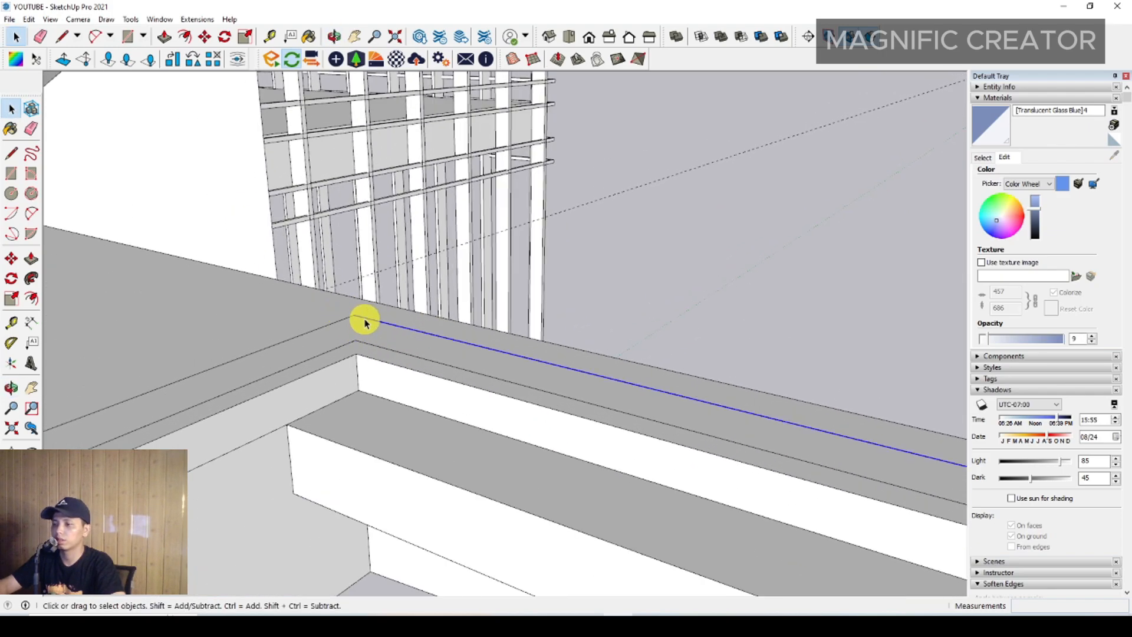
right_click(365, 321)
click(386, 338)
Select all the connected geometry of the bevelled frame and make it a group.
scroll(409, 314, down, 6)
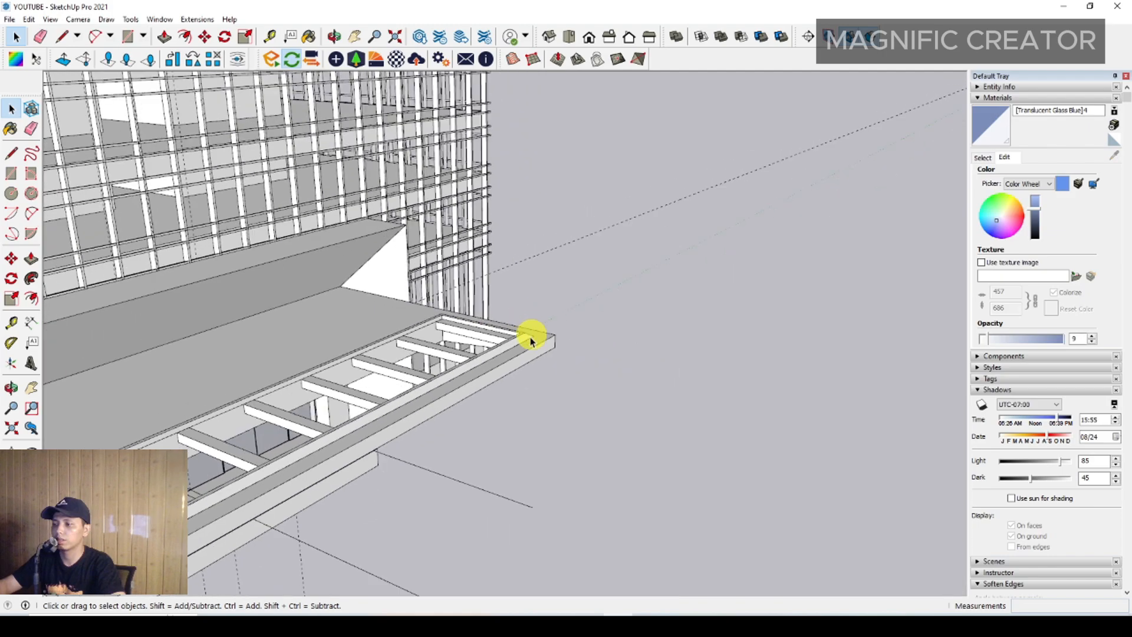
middle_drag(531, 336, 611, 305)
scroll(470, 394, up, 3)
middle_drag(470, 395, 596, 339)
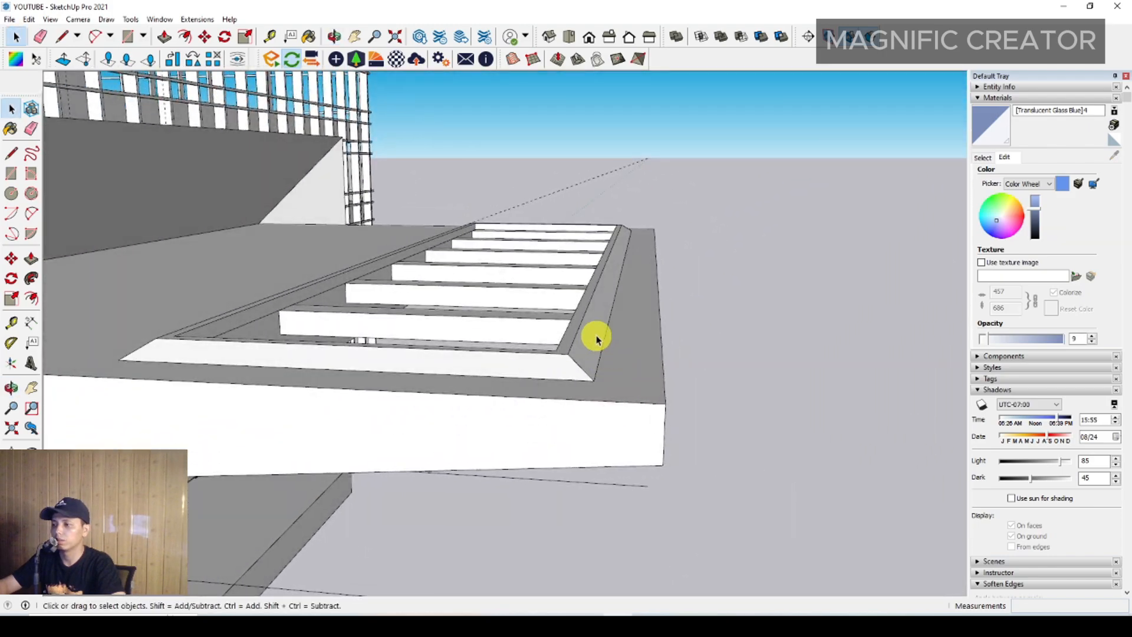
triple_click(597, 339)
right_click(597, 339)
click(657, 437)
middle_drag(657, 437, 760, 347)
click(759, 346)
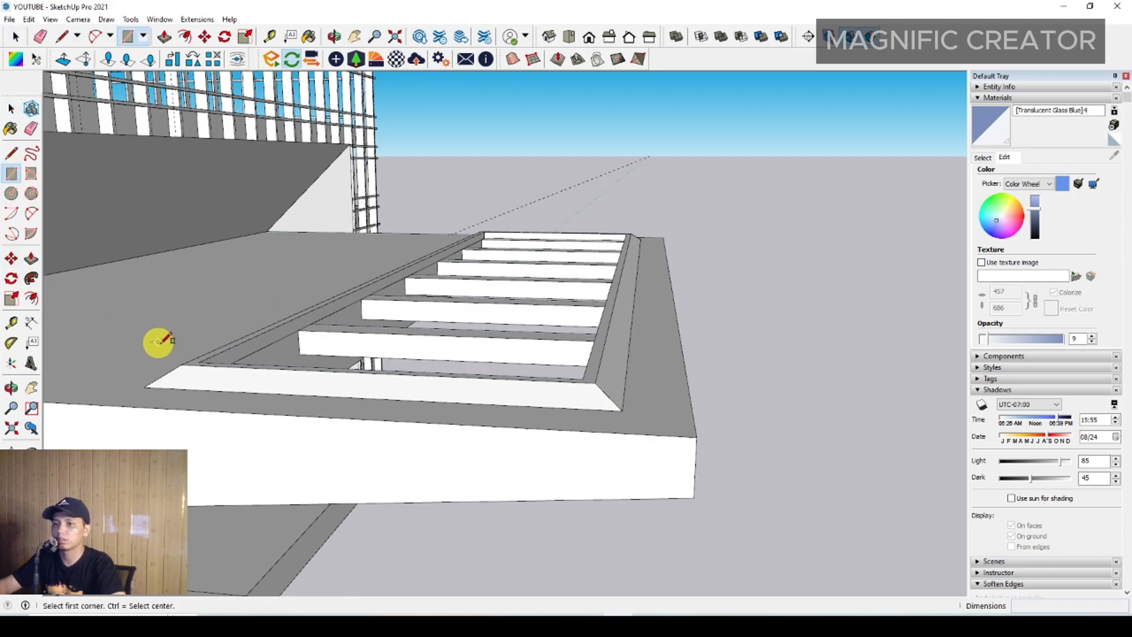
Draw a rectangle over the bevelled frame between its diagonally opposite top corners.
click(183, 362)
middle_drag(183, 363, 661, 280)
scroll(652, 277, up, 5)
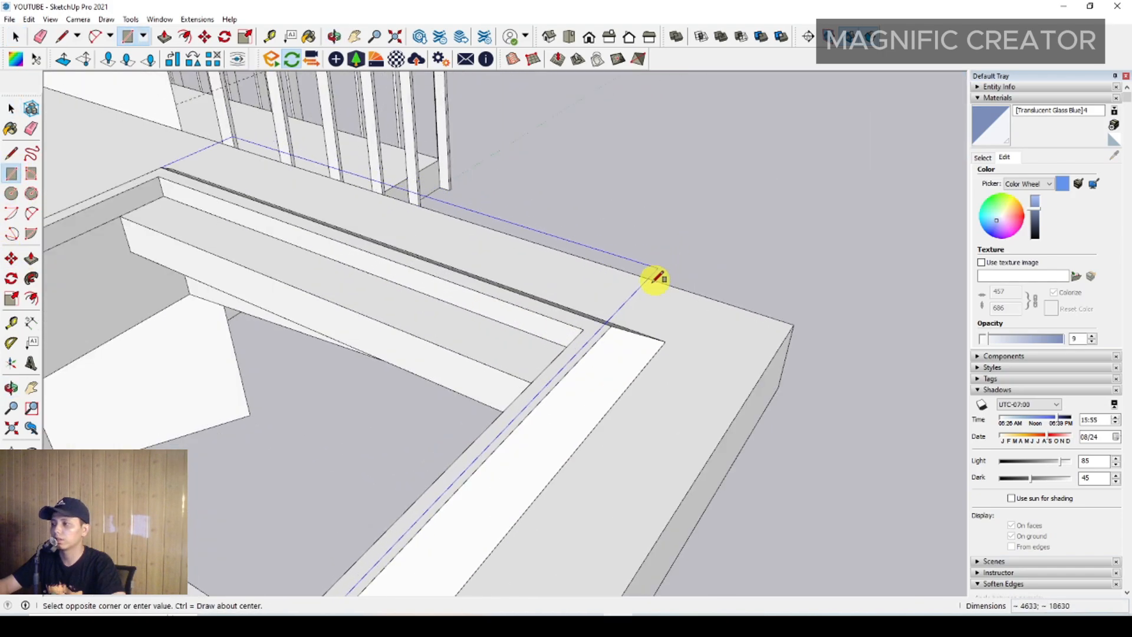
scroll(592, 325, down, 1)
click(508, 434)
middle_drag(508, 433, 511, 293)
Offset the new rectangle outward by about 298, in line with the frame's outer base corner.
key(space)
scroll(443, 274, up, 3)
double_click(466, 261)
scroll(475, 235, up, 1)
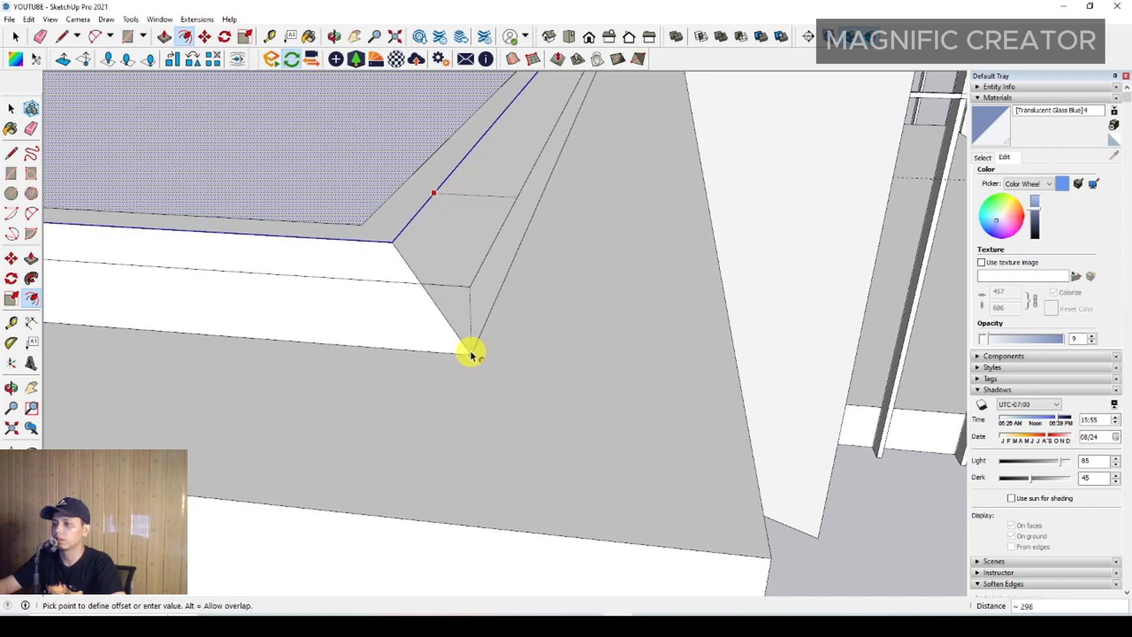
middle_drag(472, 352, 514, 313)
Select all four edges of the original rectangle inside the offset outline and erase them.
click(453, 304)
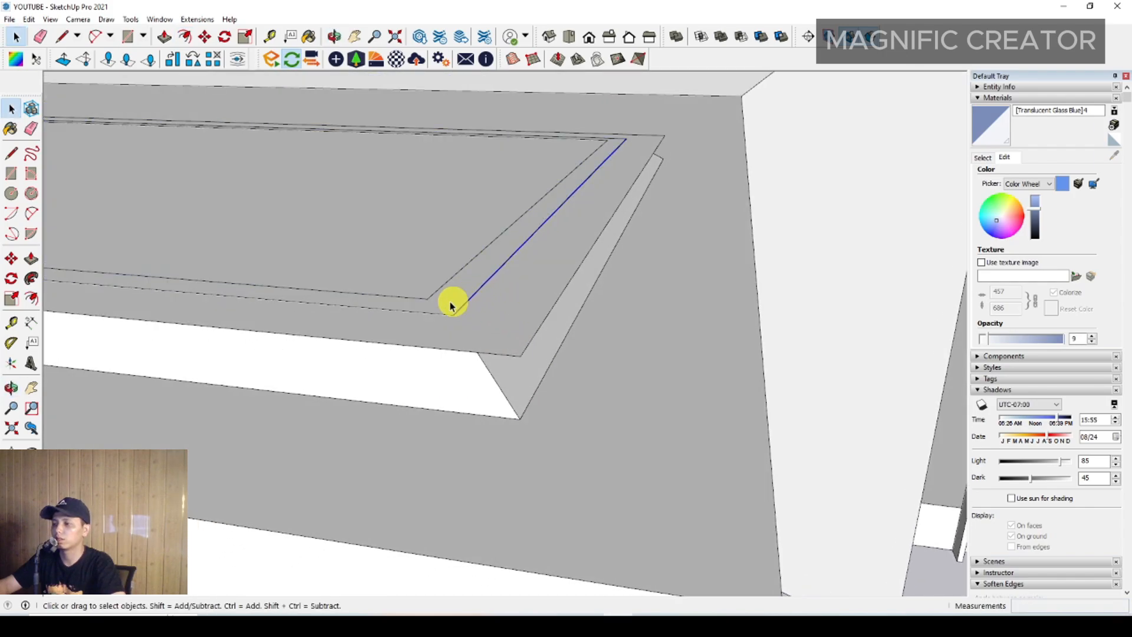
scroll(420, 292, down, 3)
scroll(752, 198, up, 5)
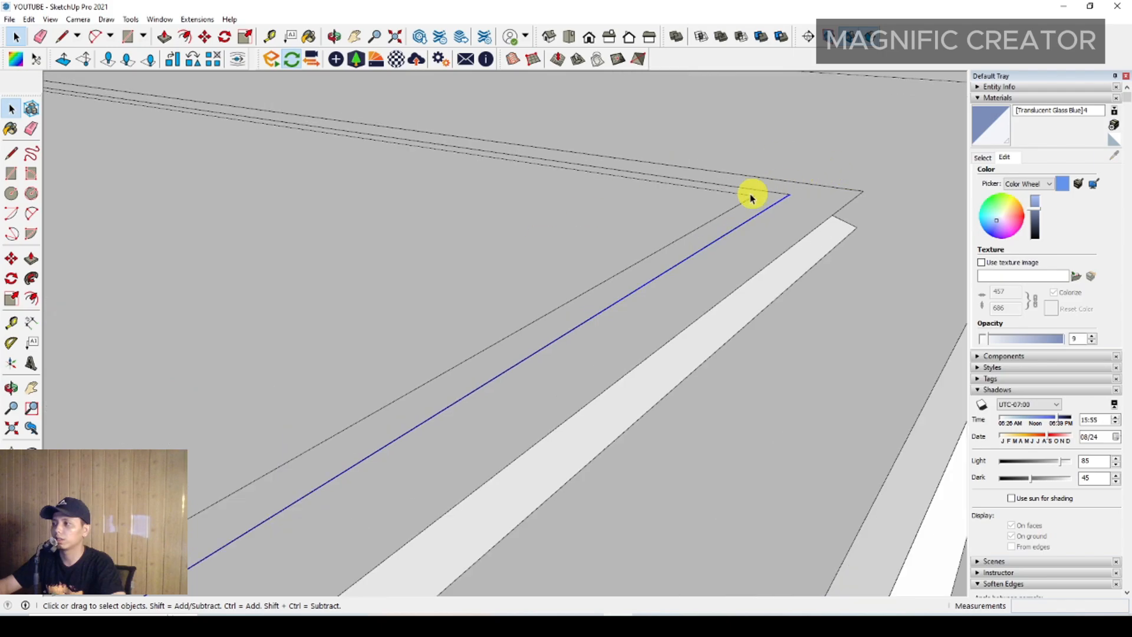
shift+click(752, 191)
scroll(650, 225, down, 3)
shift+middle_drag(260, 236, 814, 330)
shift+middle_drag(384, 251, 668, 340)
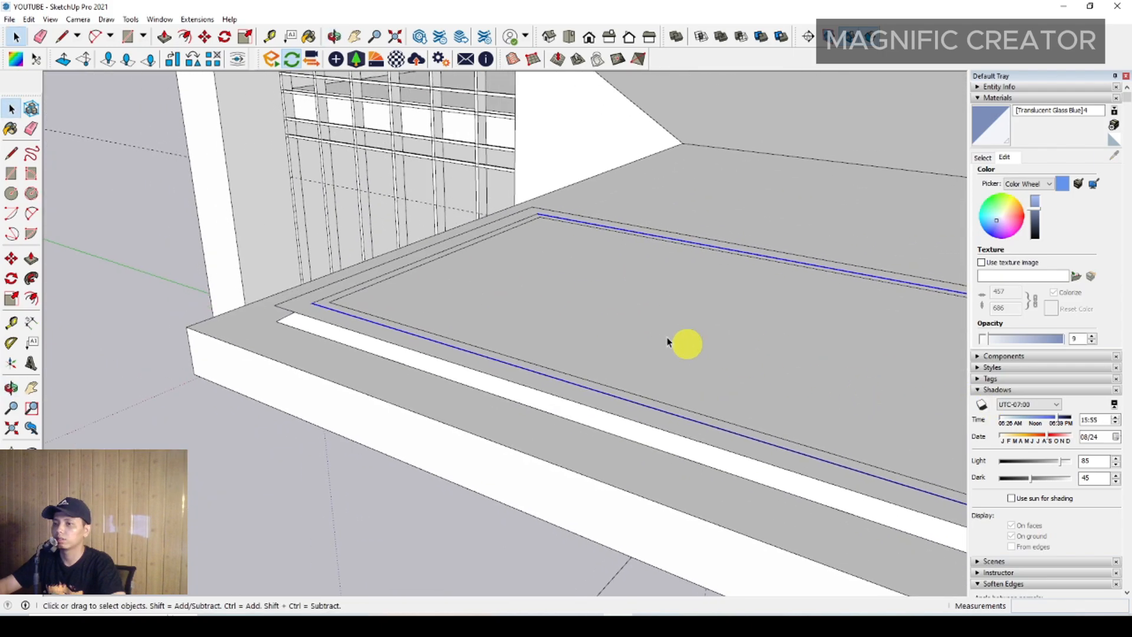
scroll(354, 273, up, 2)
right_click(328, 309)
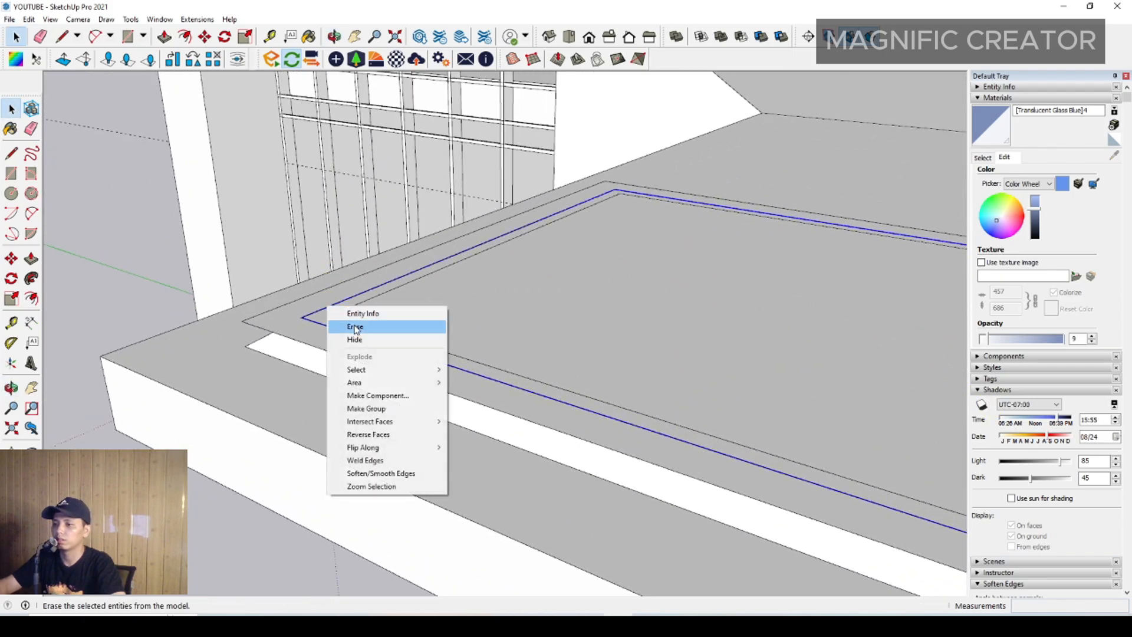
click(356, 326)
Push/Pull the enlarged rectangle face upward by 20 to form a thin cover panel.
scroll(300, 328, up, 1)
click(309, 328)
middle_drag(308, 328, 295, 314)
key(p)
click(295, 317)
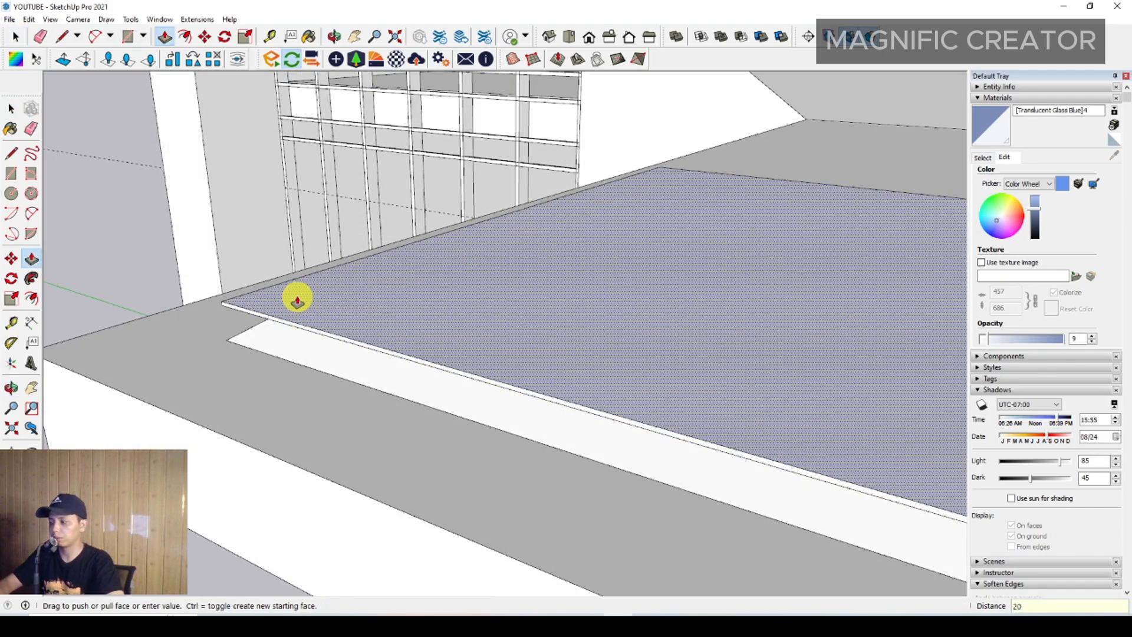
click(297, 299)
Make the thin cover panel above the bevelled frame a group.
key(space)
double_click(329, 315)
right_click(329, 317)
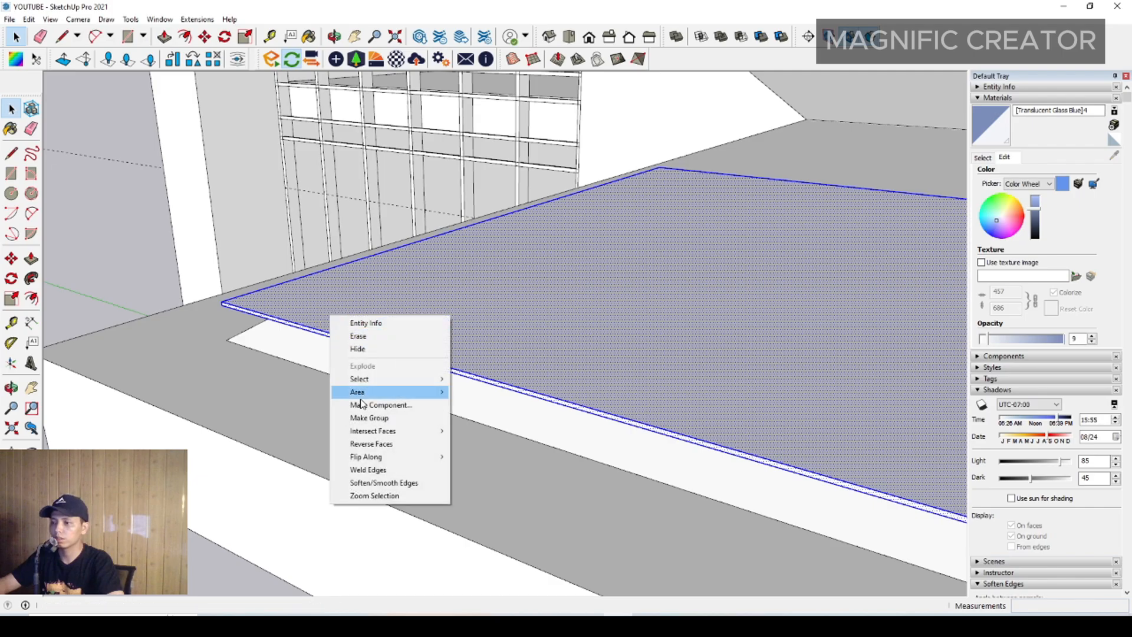
click(370, 418)
Paint the cover panel group with the Translucent Glass Blue material.
middle_drag(366, 411, 630, 311)
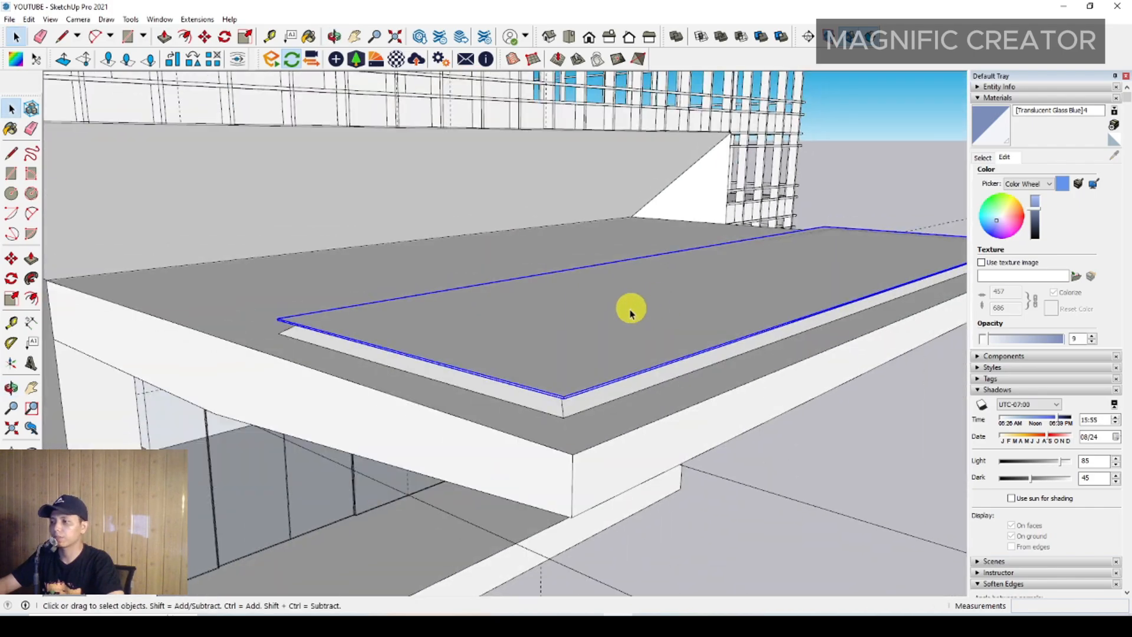
click(989, 131)
click(527, 317)
key(space)
mouse_move(531, 324)
middle_down()
mouse_move(551, 354)
mouse_move(604, 188)
mouse_move(816, 346)
mouse_move(650, 406)
middle_up()
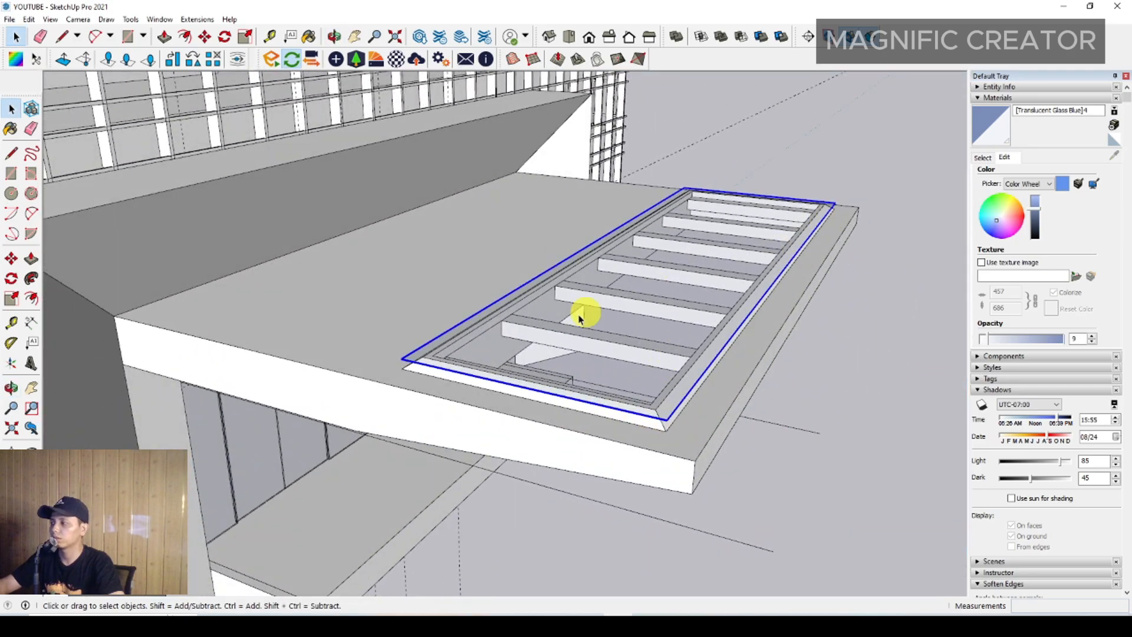
Paint the cover panel with Translucent Glass Gray from the Glass and Mirrors collection.
middle_drag(580, 319, 970, 206)
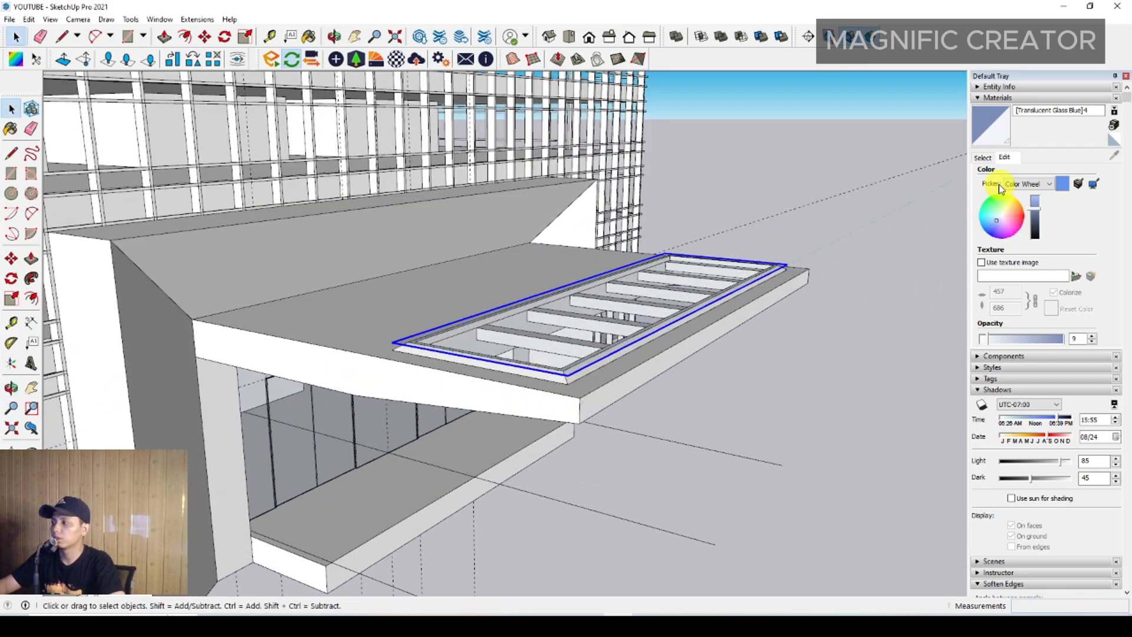
click(983, 158)
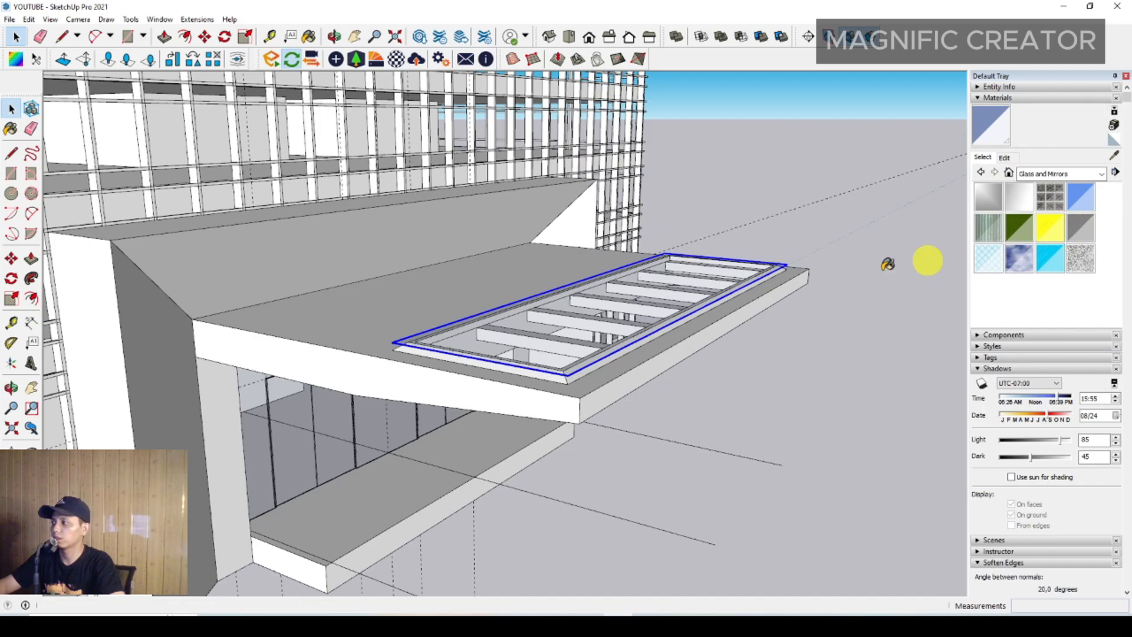
scroll(726, 268, up, 2)
click(670, 299)
Open the canopy for editing and offset its underside face nearest the doors inward by 1500.
mouse_move(670, 298)
middle_down()
mouse_move(579, 354)
mouse_move(656, 192)
mouse_move(700, 172)
mouse_move(619, 157)
mouse_move(525, 185)
mouse_move(520, 232)
mouse_move(617, 233)
mouse_move(480, 222)
mouse_move(347, 230)
mouse_move(393, 272)
mouse_move(480, 253)
middle_up()
triple_click(331, 293)
click(307, 273)
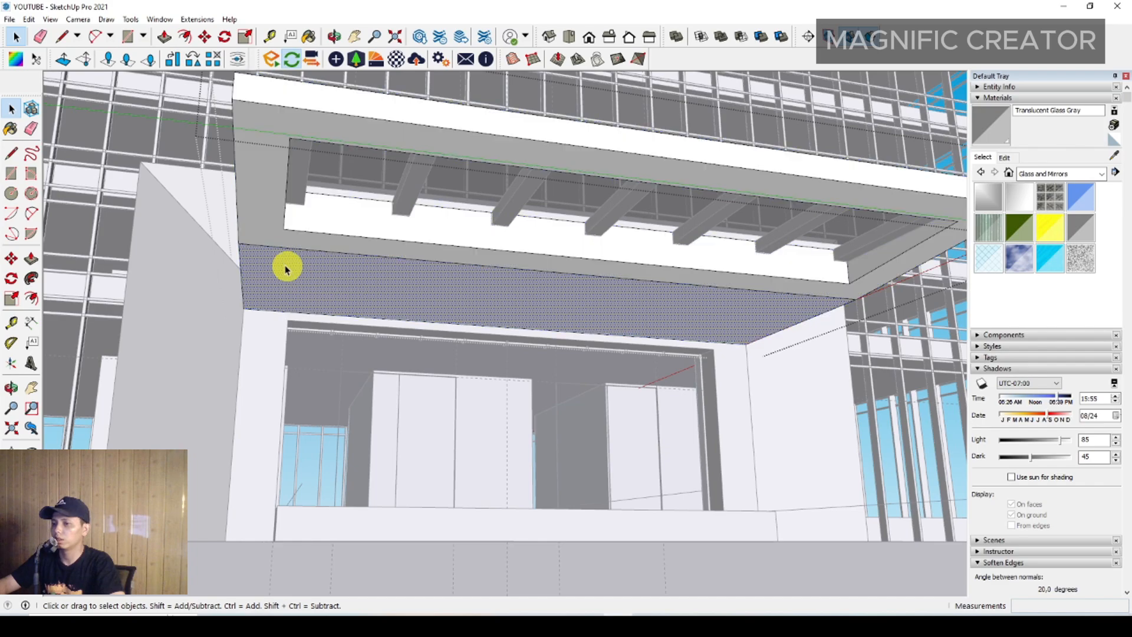
key(f)
click(285, 269)
key(Escape)
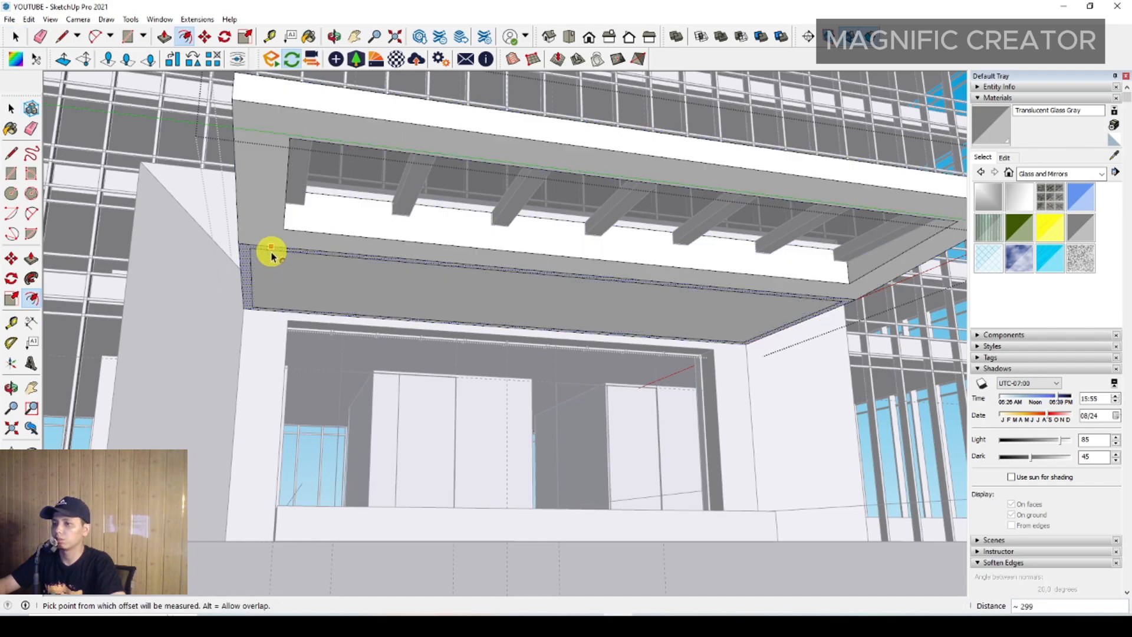
click(271, 248)
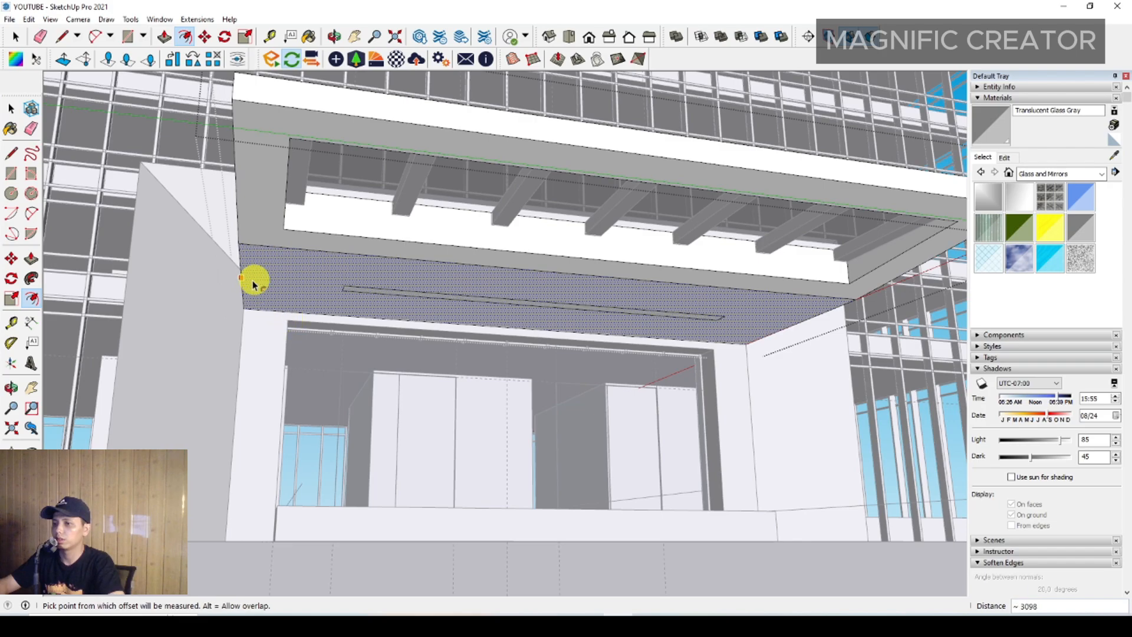
key(space)
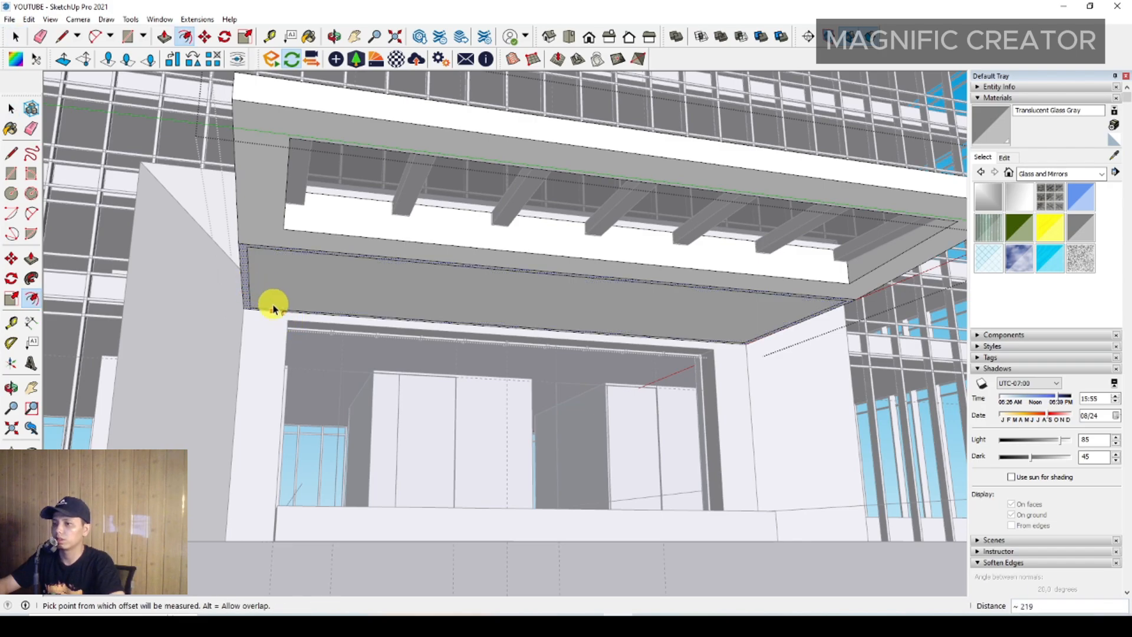
click(242, 284)
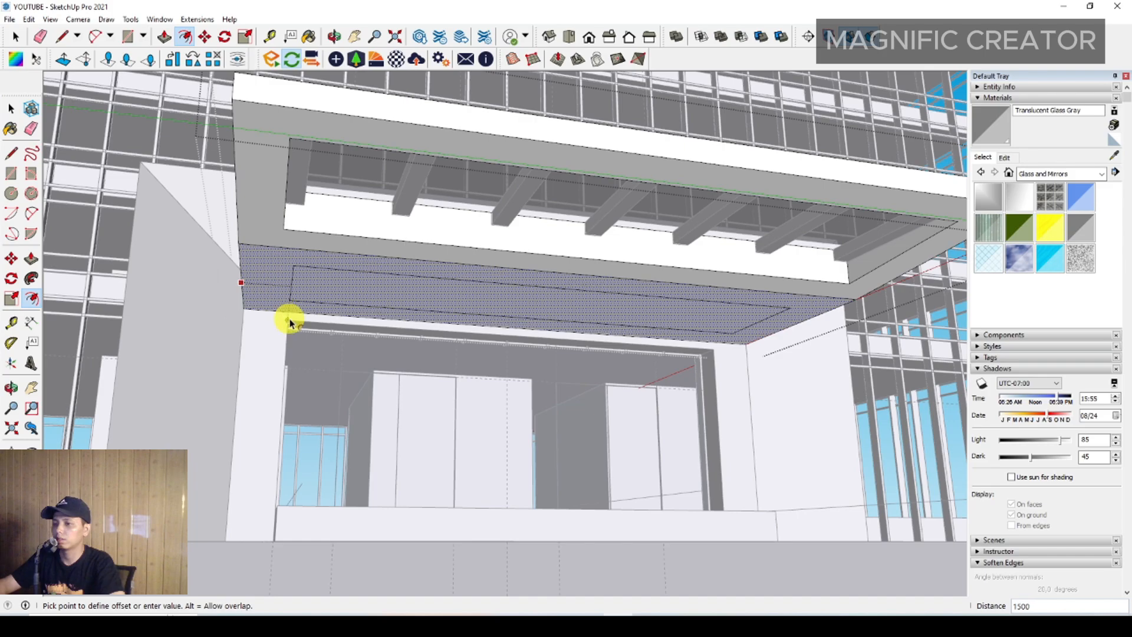
key(space)
Paint the inset soffit panel with Cladding Siding Tan from the Brick, Cladding and Siding collection.
middle_drag(287, 322, 528, 306)
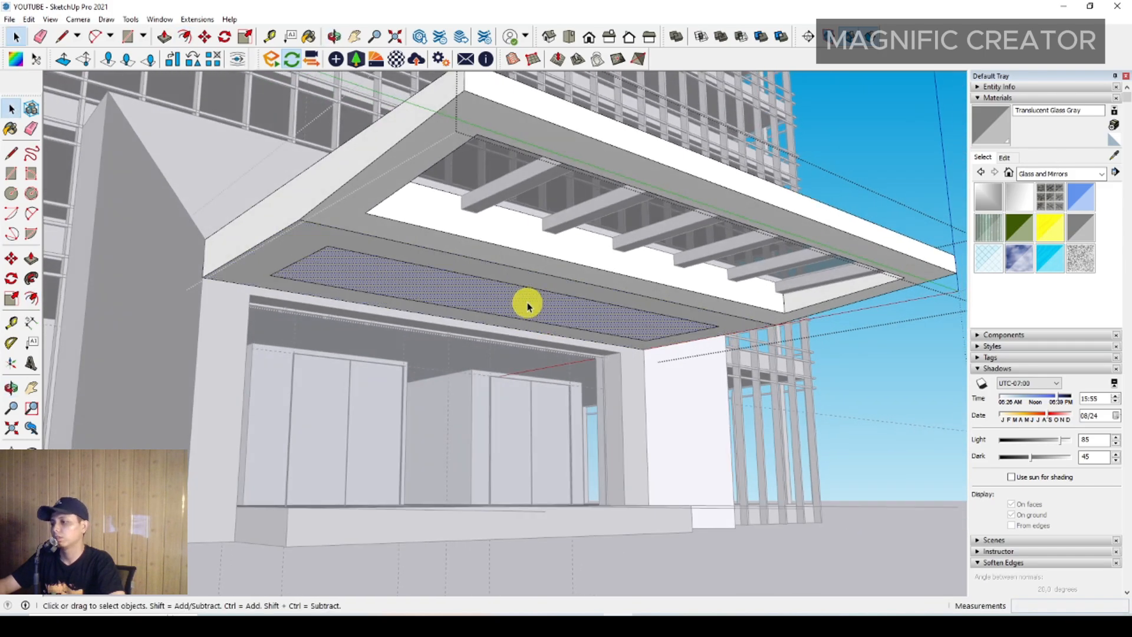
click(1103, 175)
click(1061, 225)
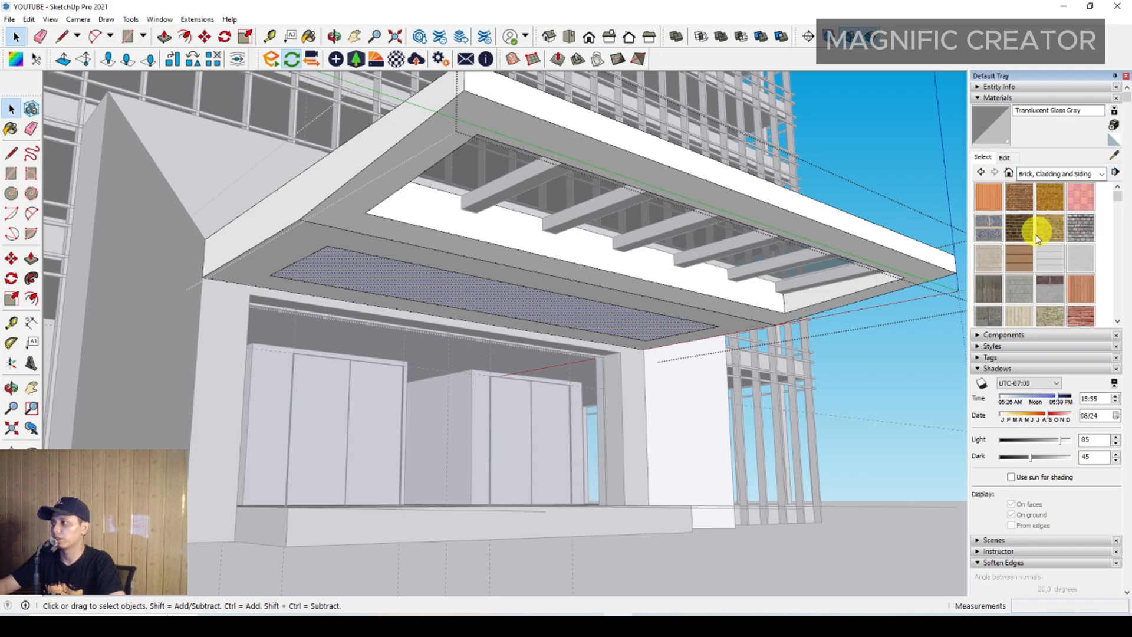
click(1026, 260)
click(567, 307)
key(space)
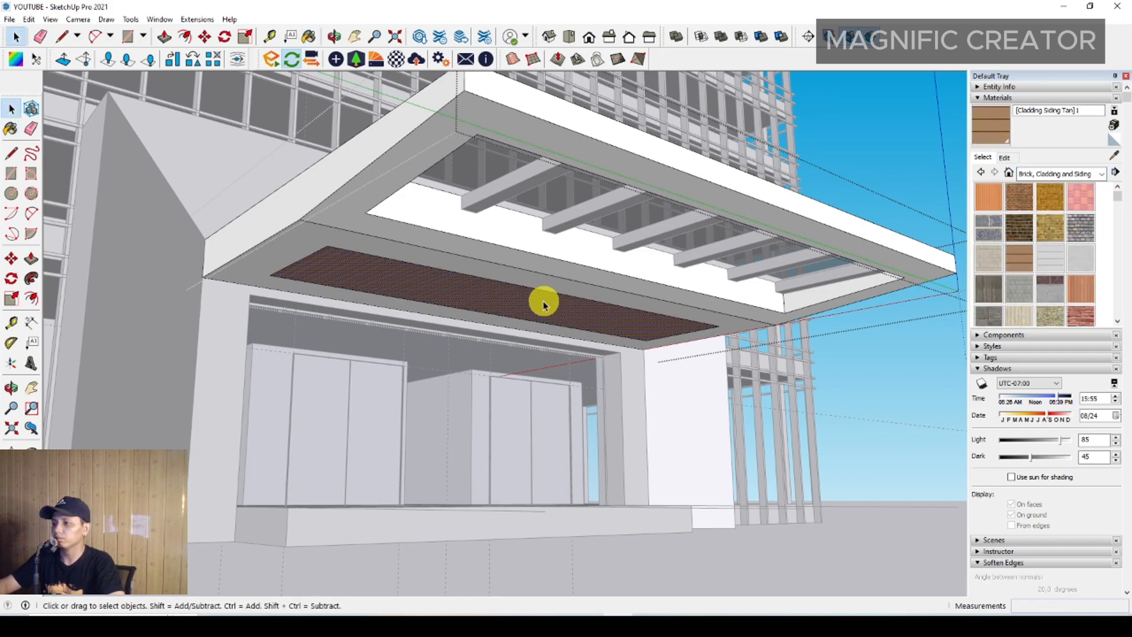
Examine the canopy, soffit panel and building entrance from several sides.
mouse_move(540, 300)
middle_down()
mouse_move(854, 419)
mouse_move(571, 361)
mouse_move(627, 361)
mouse_move(661, 342)
middle_up()
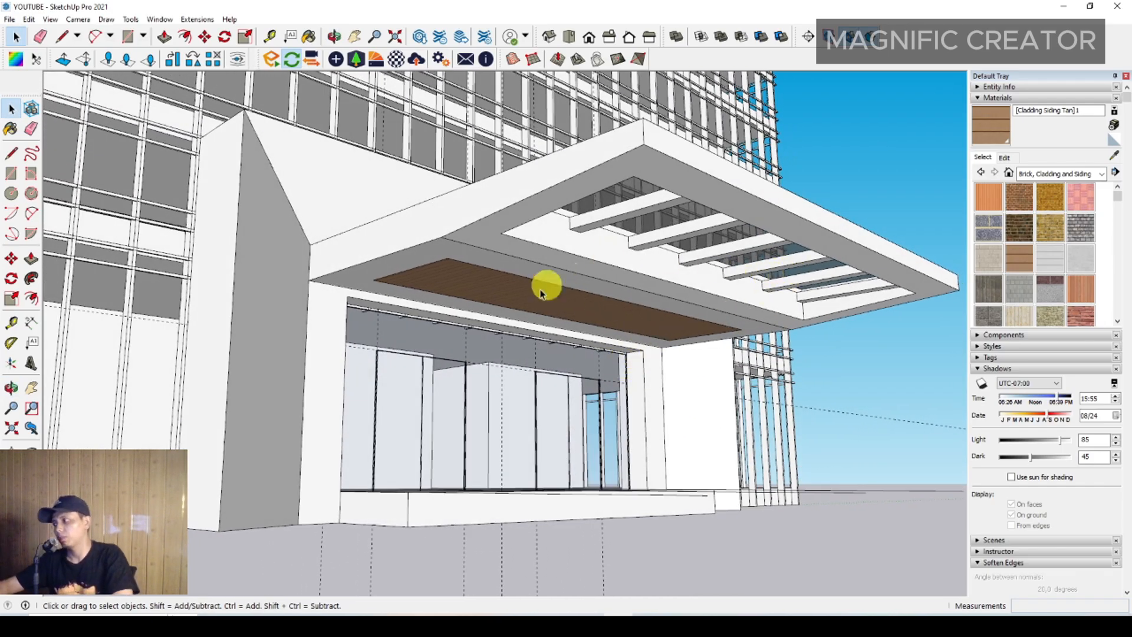
middle_drag(532, 308, 582, 410)
scroll(582, 410, down, 2)
middle_drag(454, 348, 541, 308)
scroll(551, 314, down, 3)
scroll(425, 372, up, 3)
scroll(536, 445, up, 3)
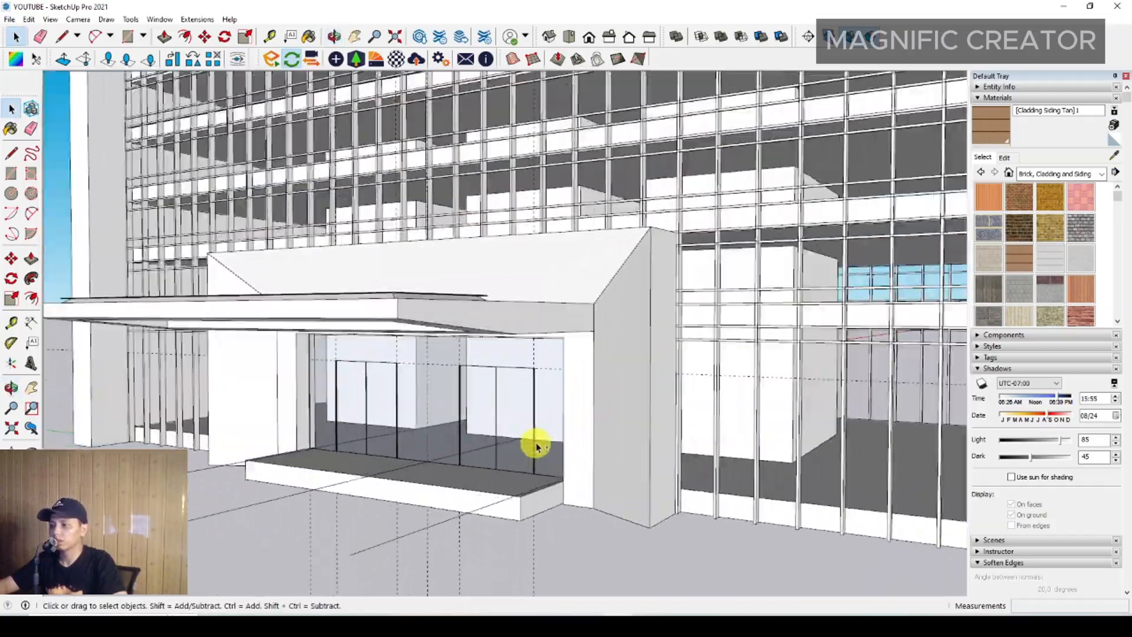
middle_drag(536, 445, 481, 357)
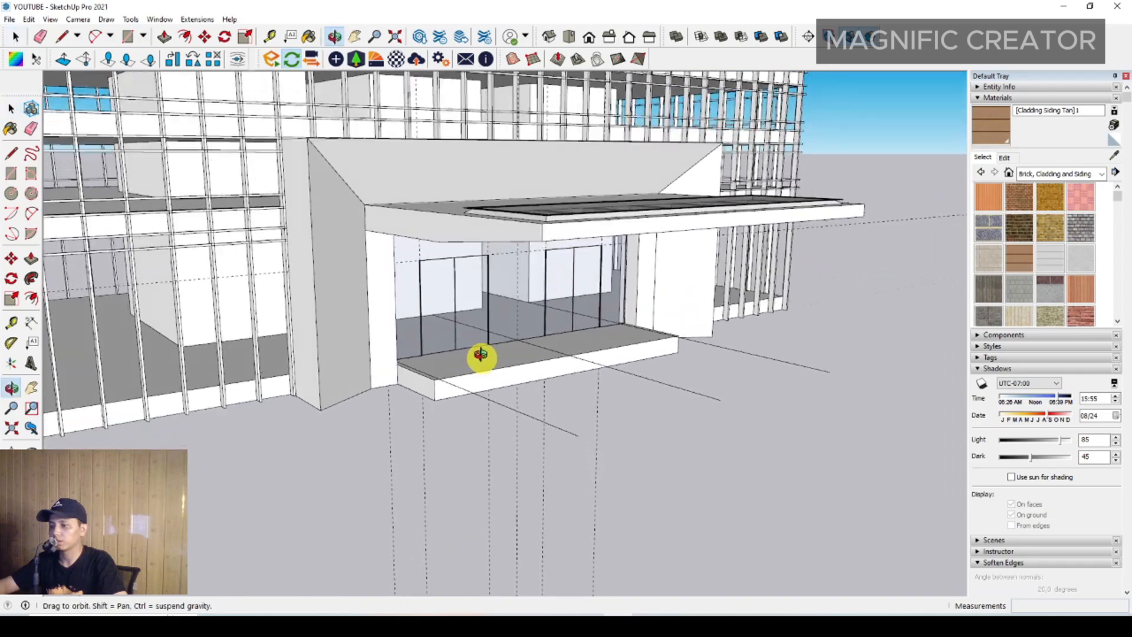
Measure the height of the entrance platform's front corner with the Line tool.
scroll(450, 331, up, 3)
scroll(435, 386, up, 3)
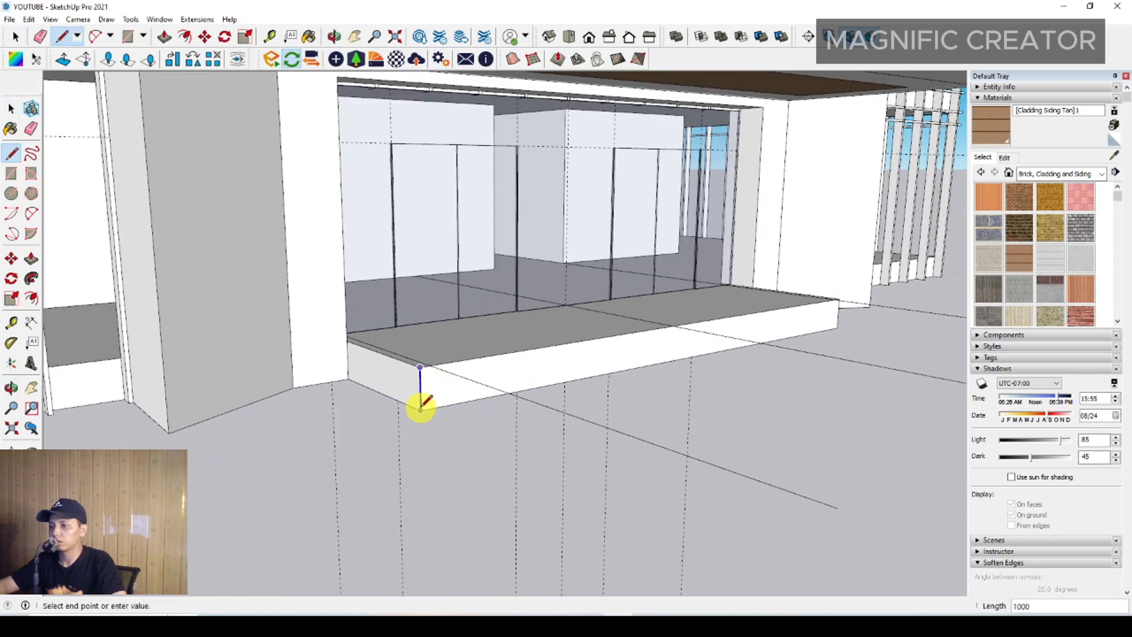
mouse_move(421, 402)
middle_down()
mouse_move(445, 370)
mouse_move(430, 330)
mouse_move(511, 369)
mouse_move(441, 368)
mouse_move(488, 374)
mouse_move(425, 384)
mouse_move(444, 378)
mouse_move(435, 384)
mouse_move(367, 296)
mouse_move(407, 346)
mouse_move(413, 386)
middle_up()
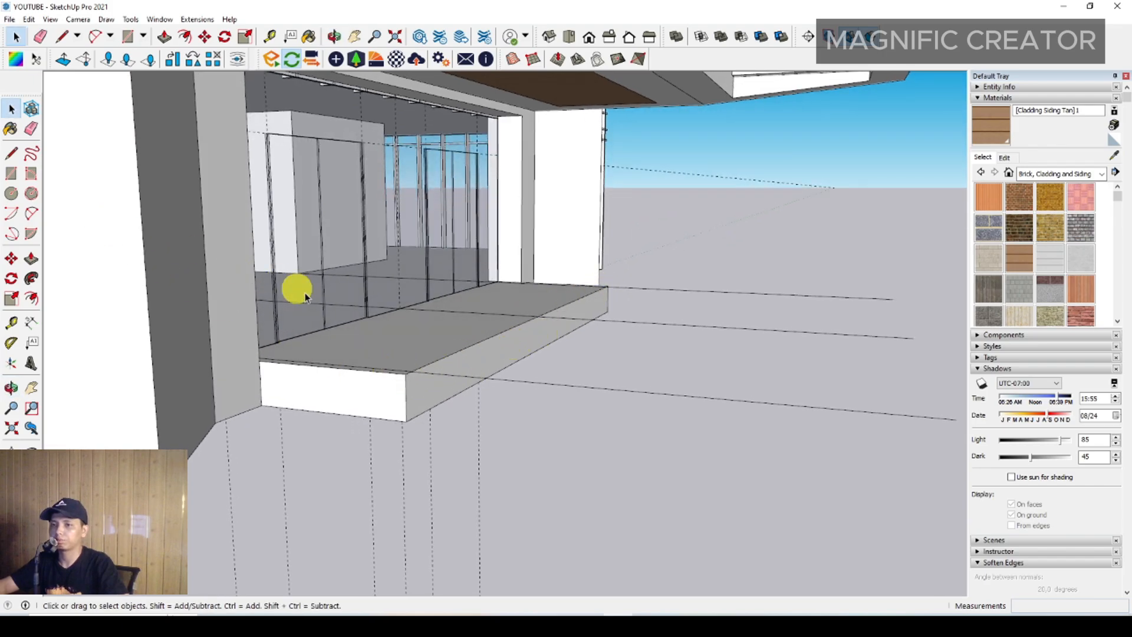
middle_drag(305, 296, 92, 187)
middle_drag(435, 341, 413, 354)
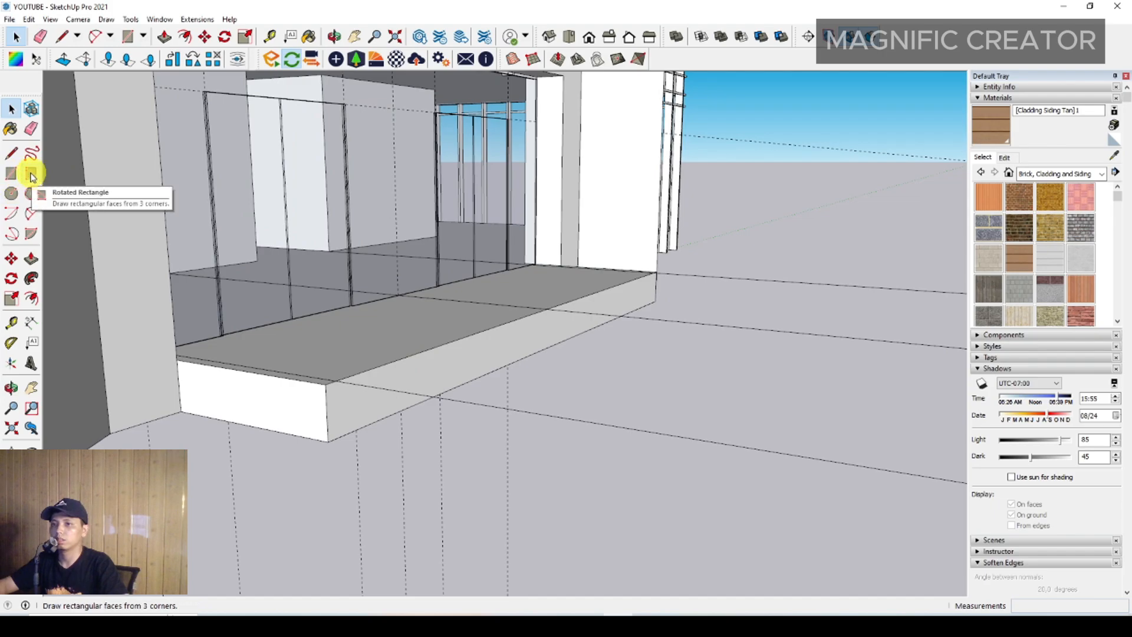
middle_drag(329, 346, 498, 358)
drag(614, 353, 378, 339)
key(r)
scroll(369, 337, up, 6)
click(361, 336)
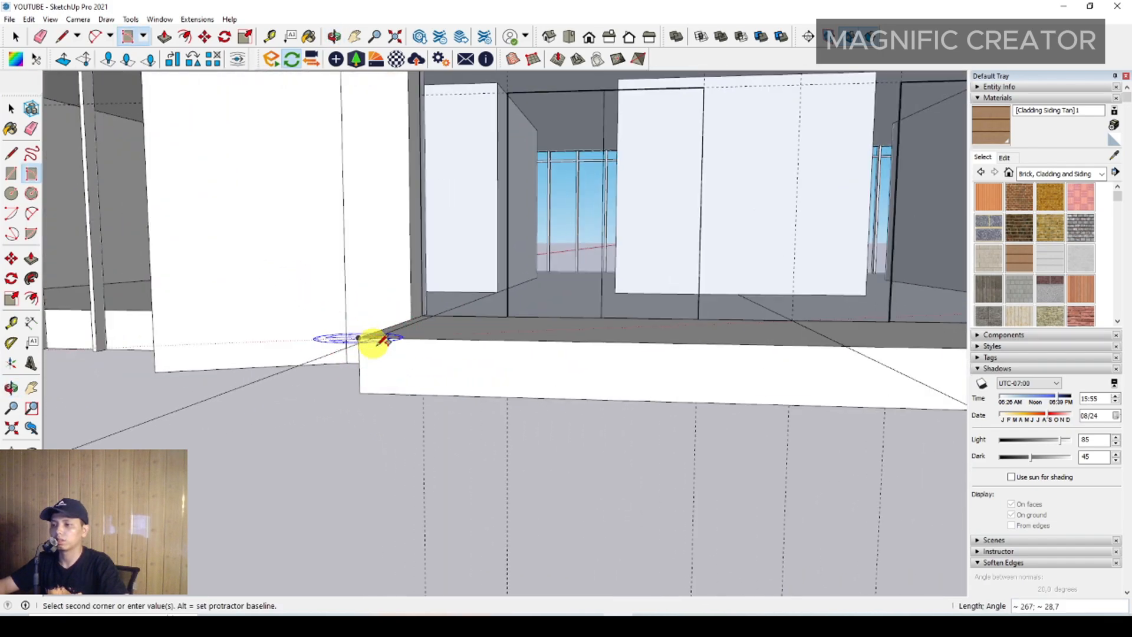
middle_drag(371, 336, 482, 348)
scroll(510, 341, up, 2)
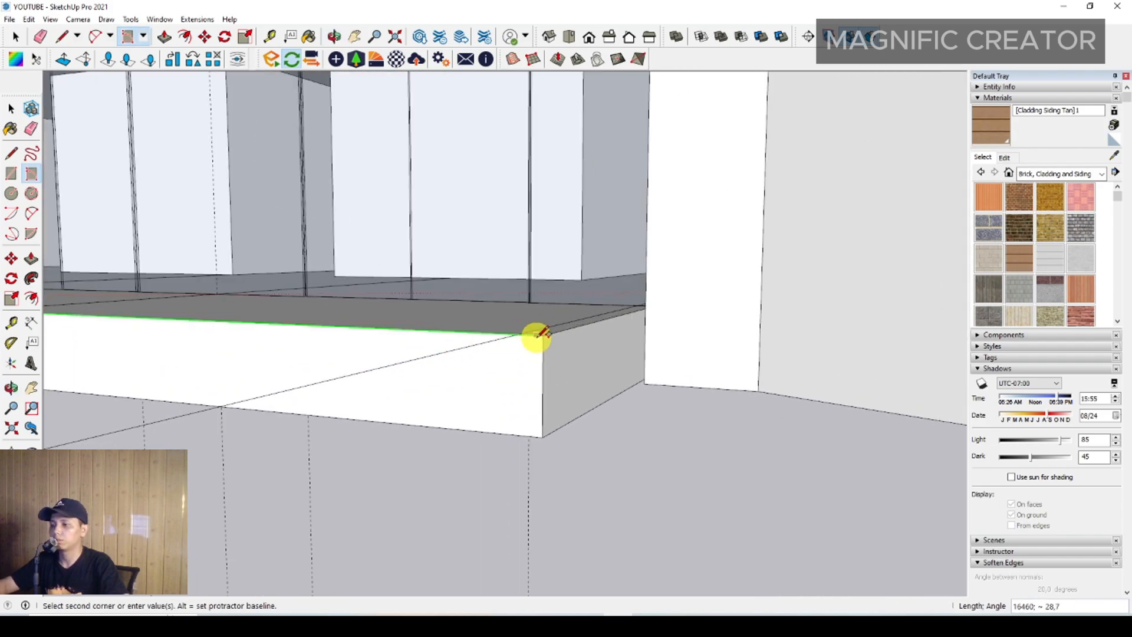
scroll(550, 361, up, 3)
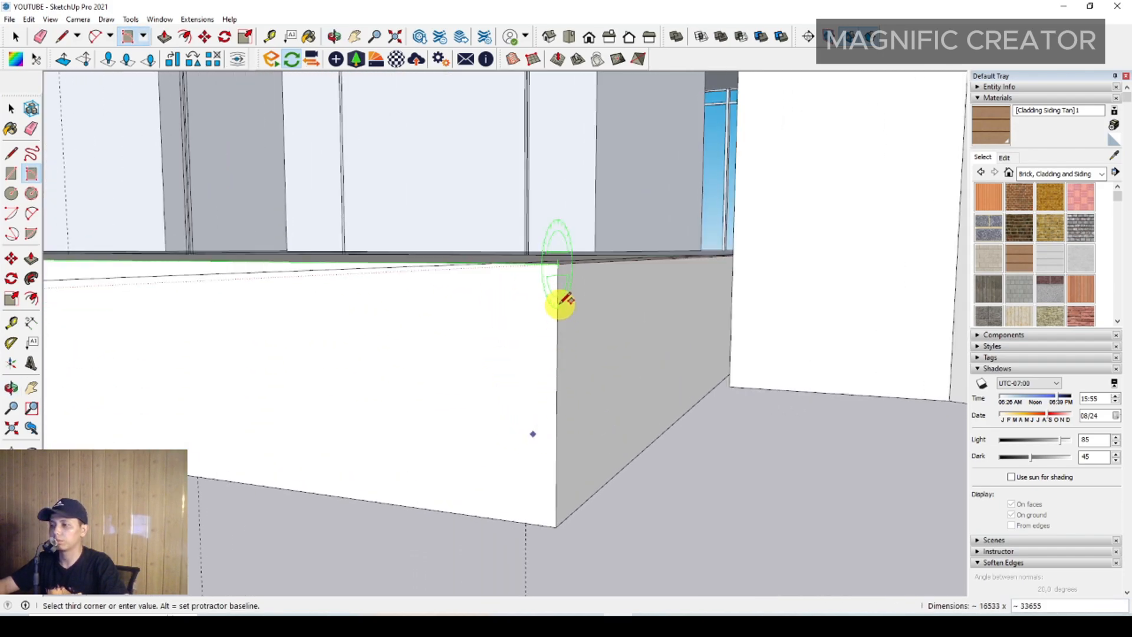
scroll(495, 369, down, 3)
key(space)
middle_drag(513, 346, 599, 361)
click(32, 173)
scroll(584, 413, up, 1)
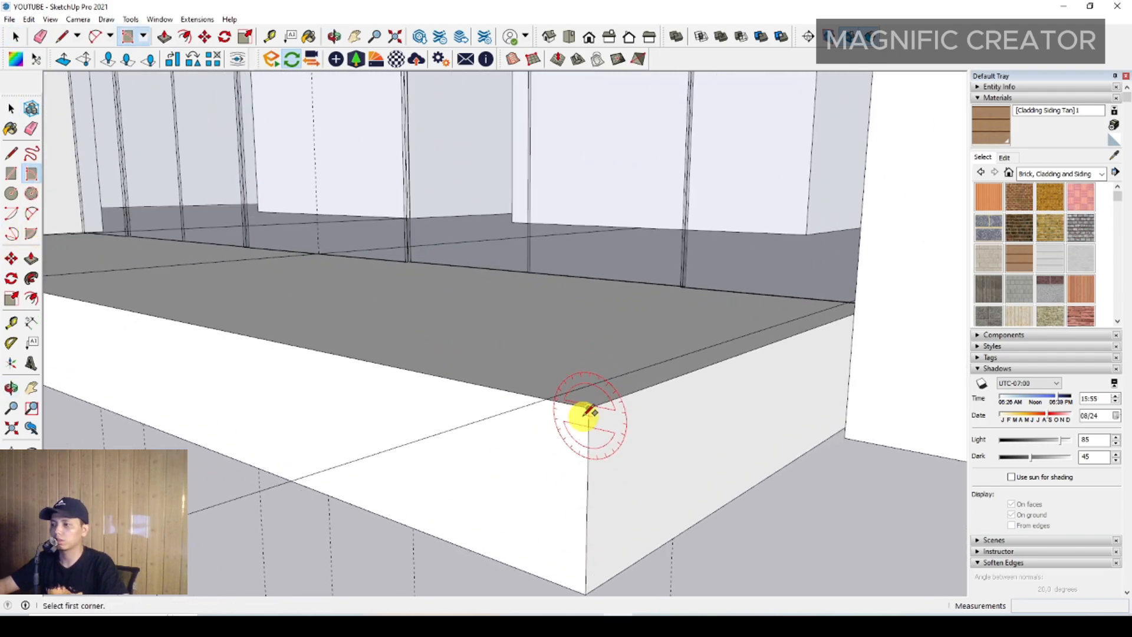
click(589, 406)
scroll(416, 363, down, 1)
key(space)
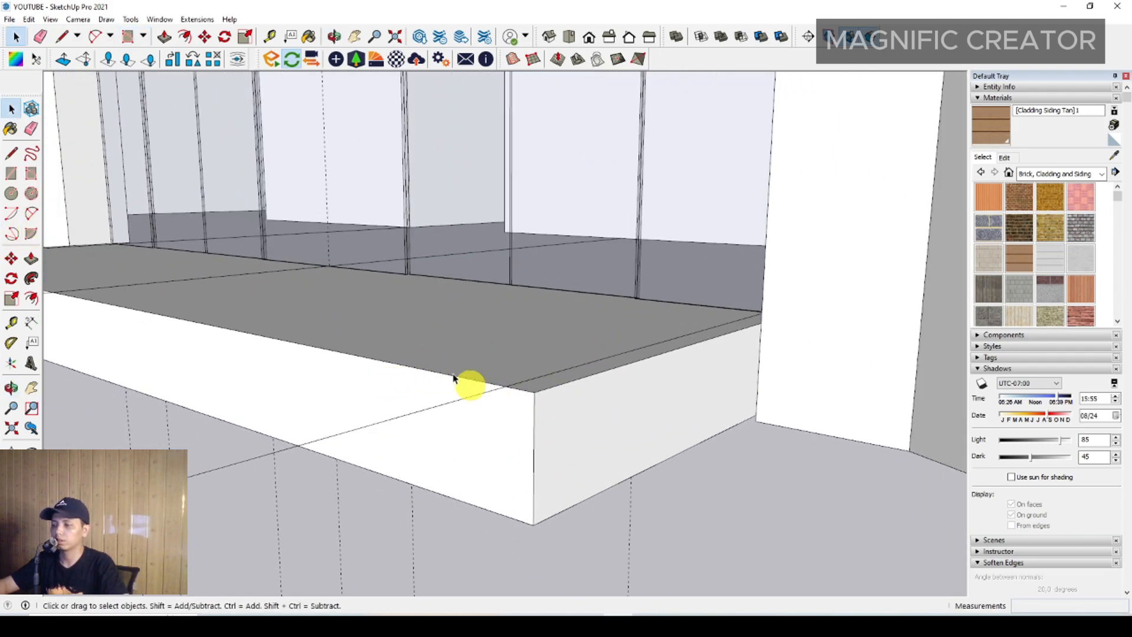
click(31, 174)
middle_drag(476, 404, 505, 428)
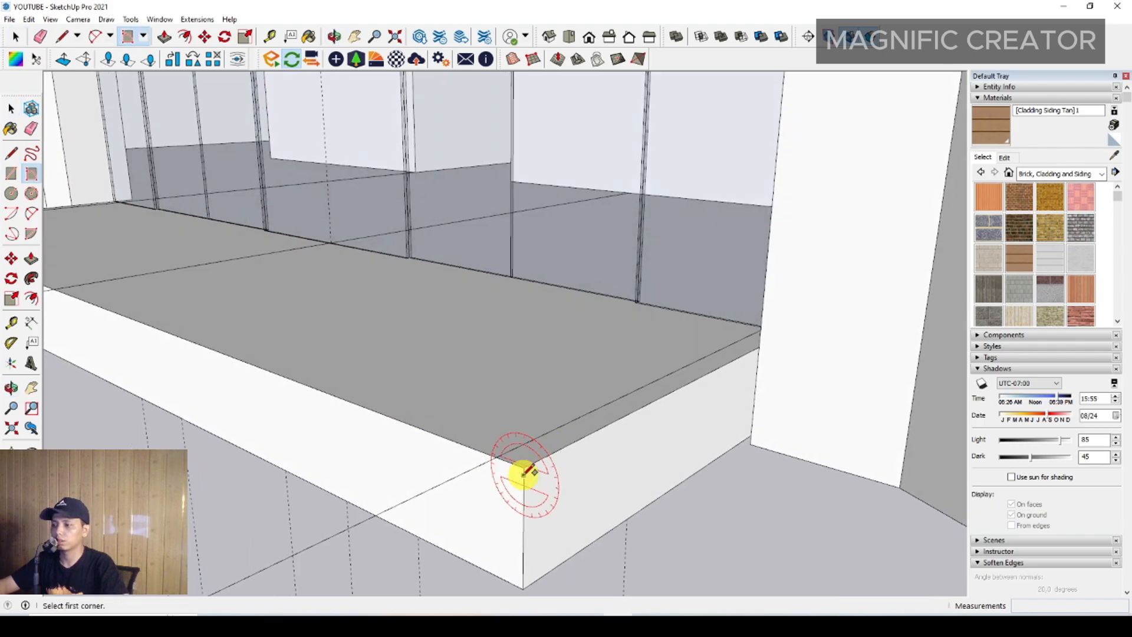
click(525, 467)
scroll(527, 518, up, 1)
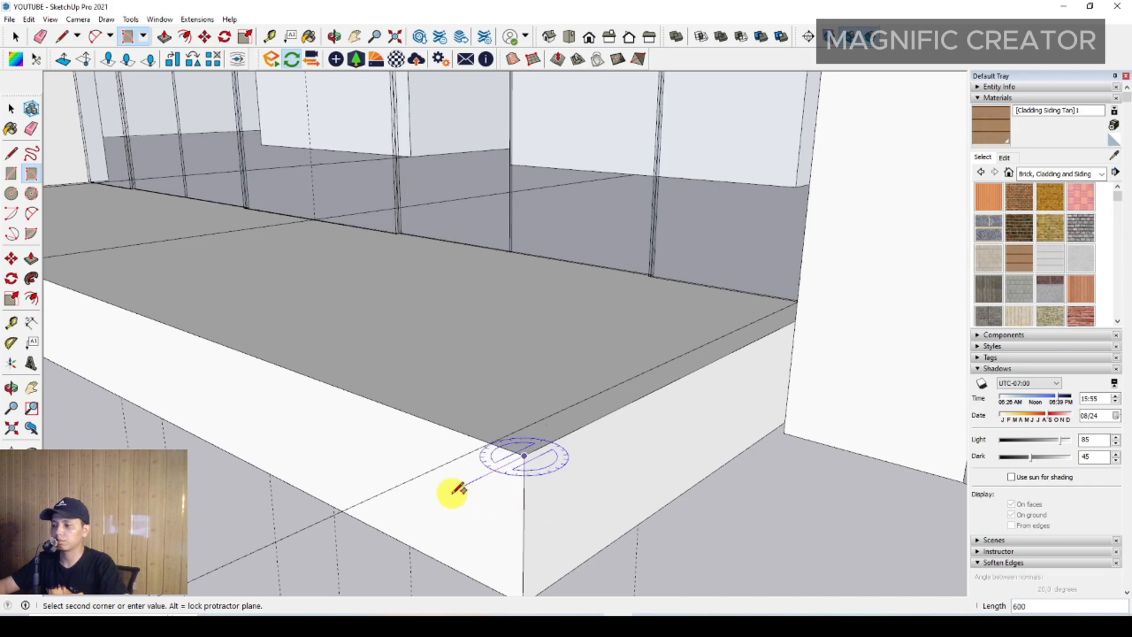
key(space)
Draw a rotated rectangle about 1401 mm long and 150 mm high on the platform's front face, starting at its upper corner.
click(28, 176)
scroll(399, 389, down, 1)
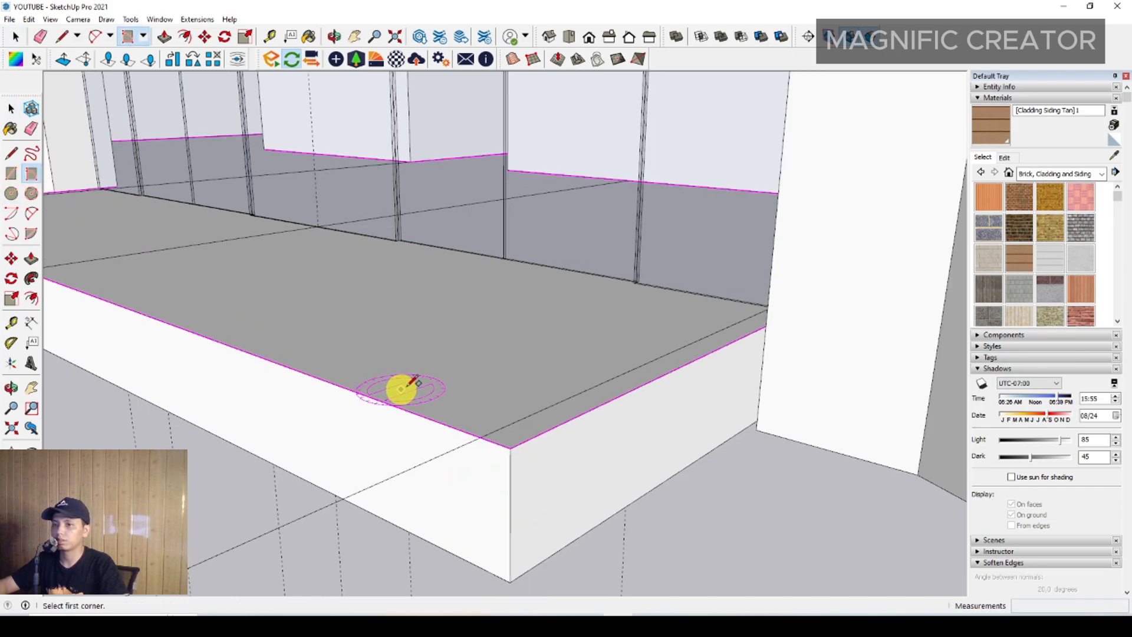
middle_drag(407, 383, 575, 348)
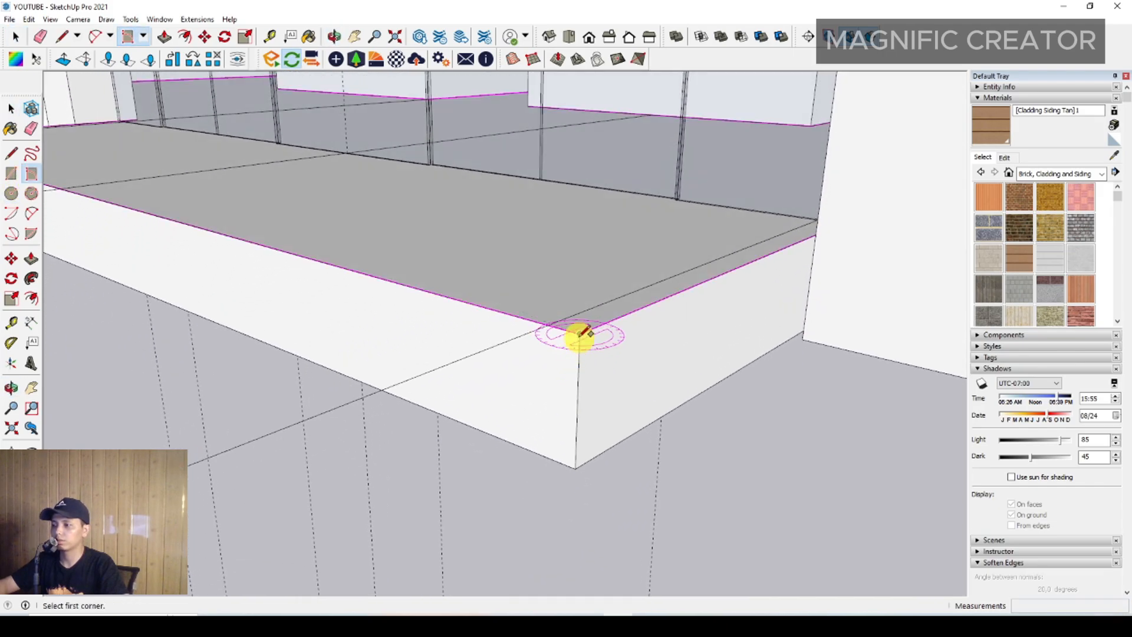
click(532, 351)
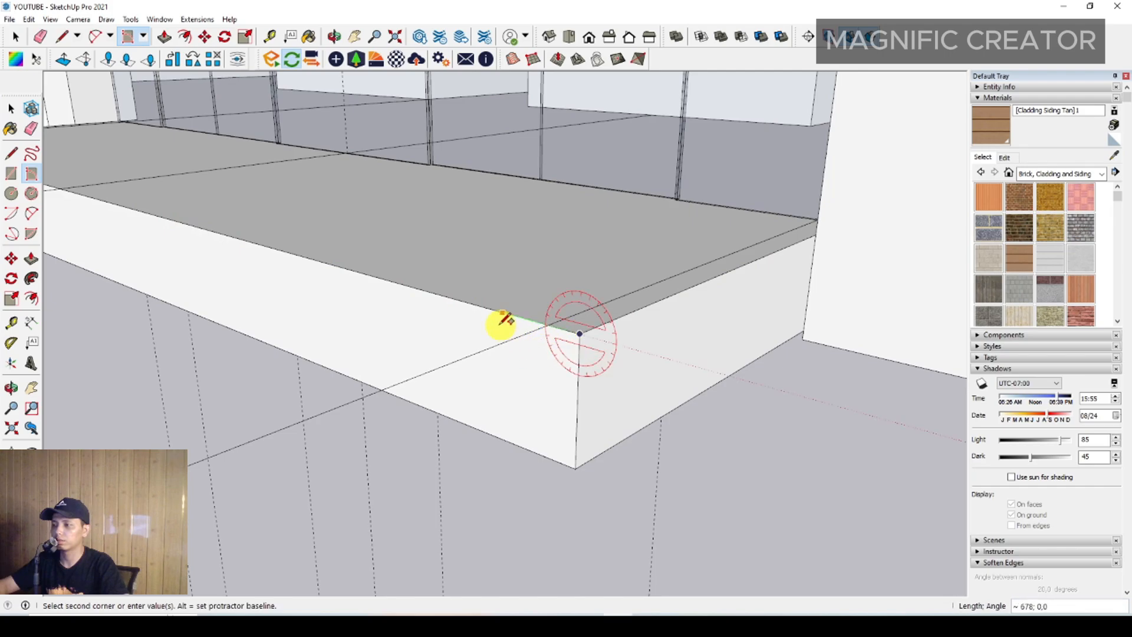
click(435, 289)
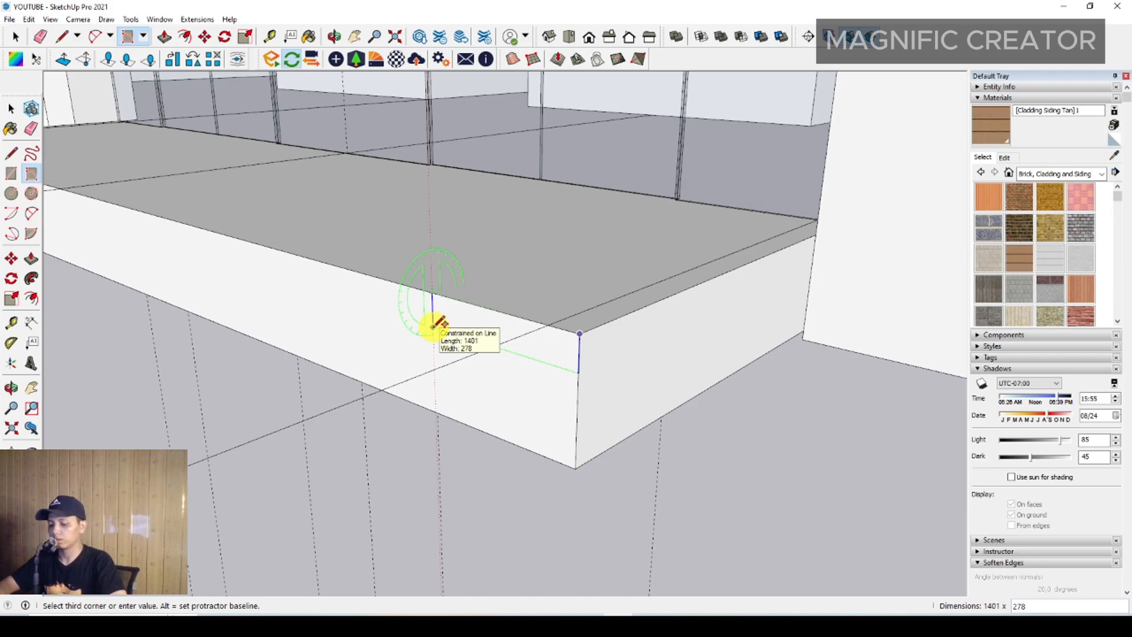
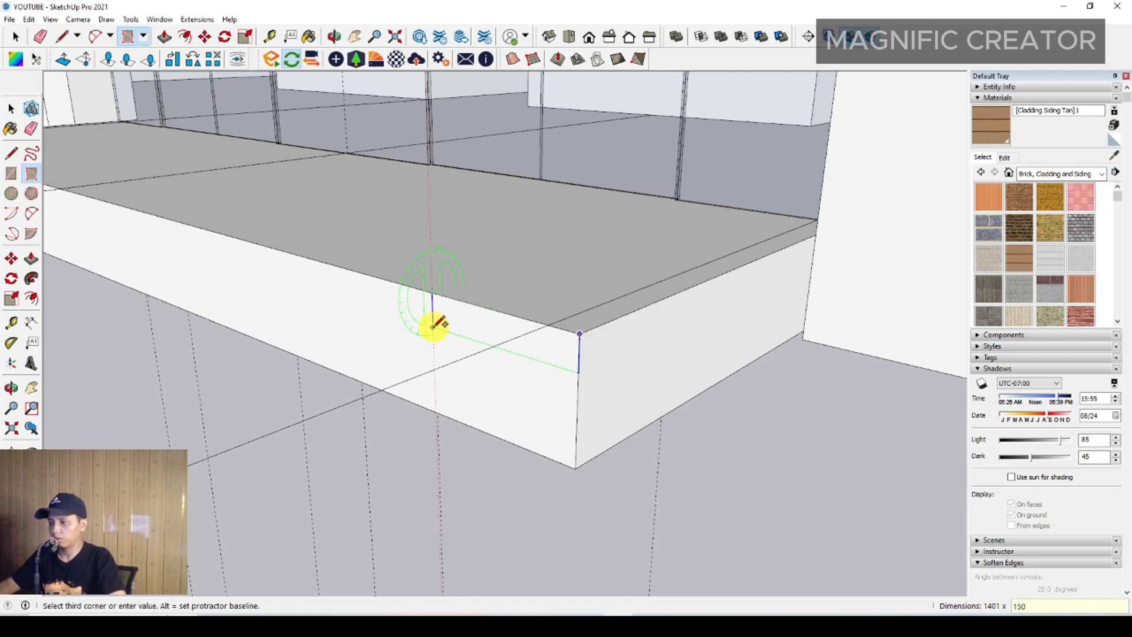
key(space)
Scale the 150 mm strip lengthwise so it spans the platform's entire front edge to the opposite corner.
middle_drag(430, 324, 591, 382)
scroll(474, 328, up, 2)
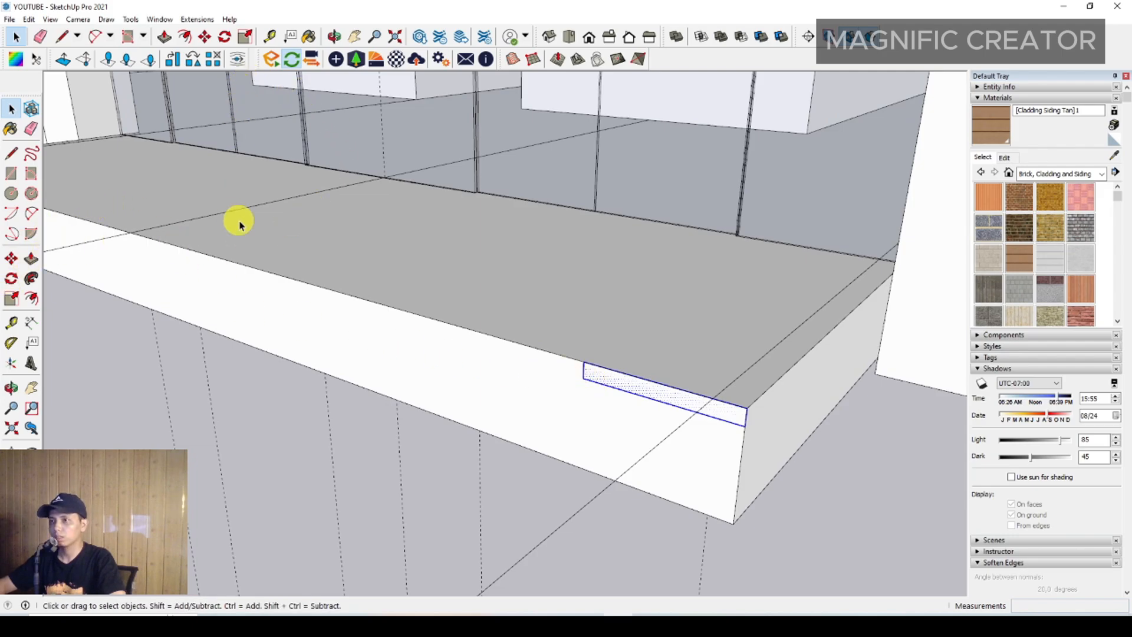
scroll(572, 356, down, 3)
scroll(599, 397, up, 2)
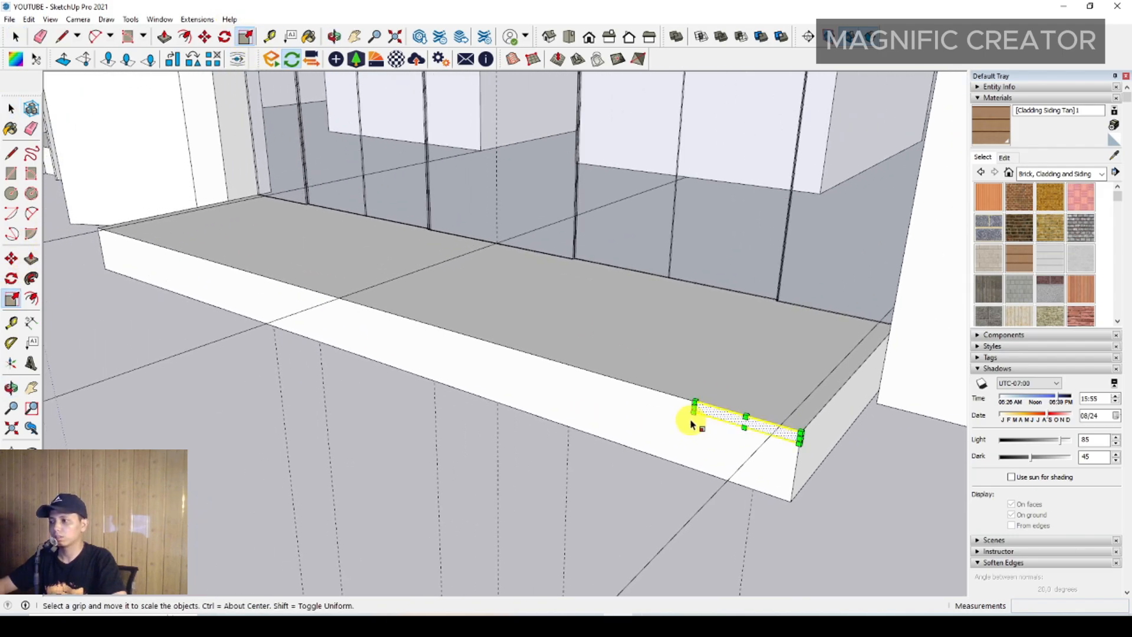
drag(694, 408, 189, 232)
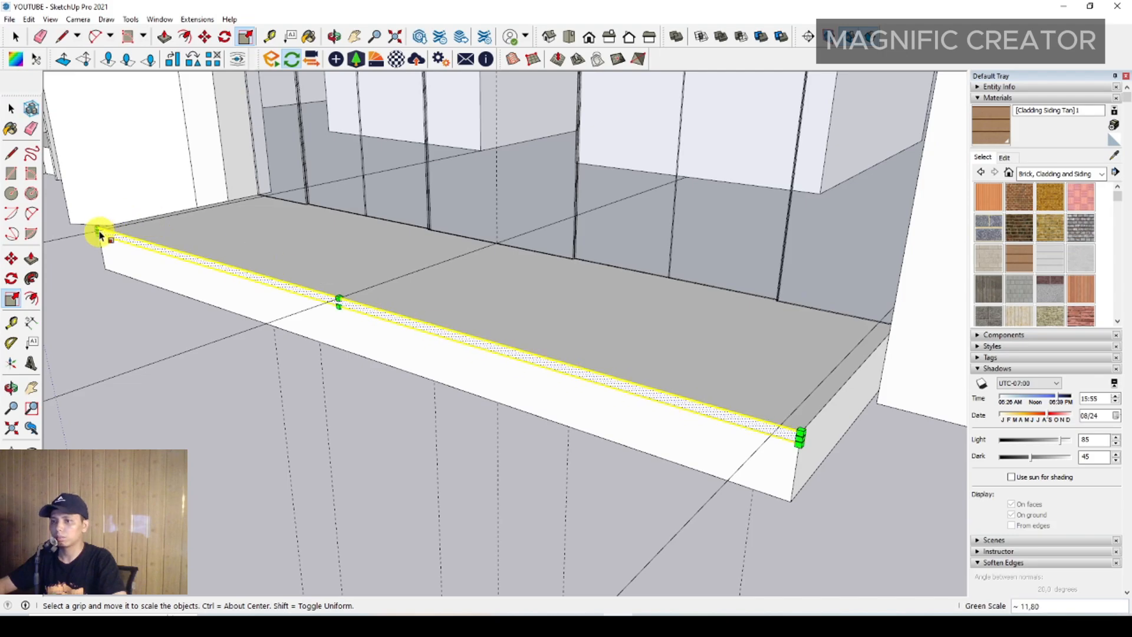
key(space)
Push/Pull the front strip outward 400 mm to form a step.
scroll(643, 407, up, 1)
middle_drag(696, 448, 553, 374)
click(536, 351)
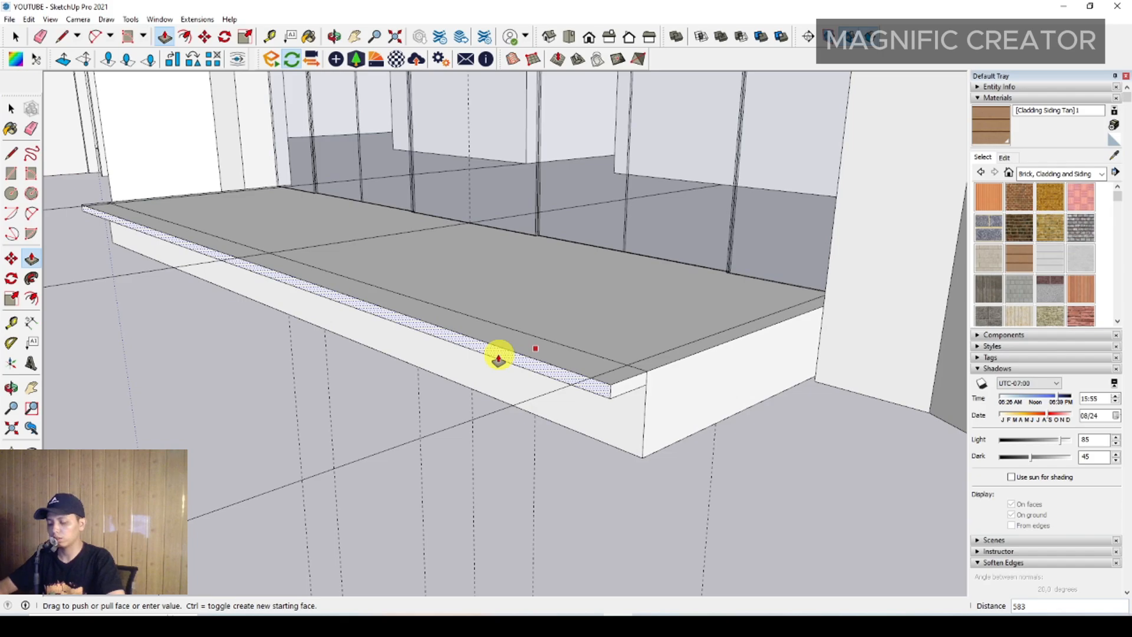
click(501, 357)
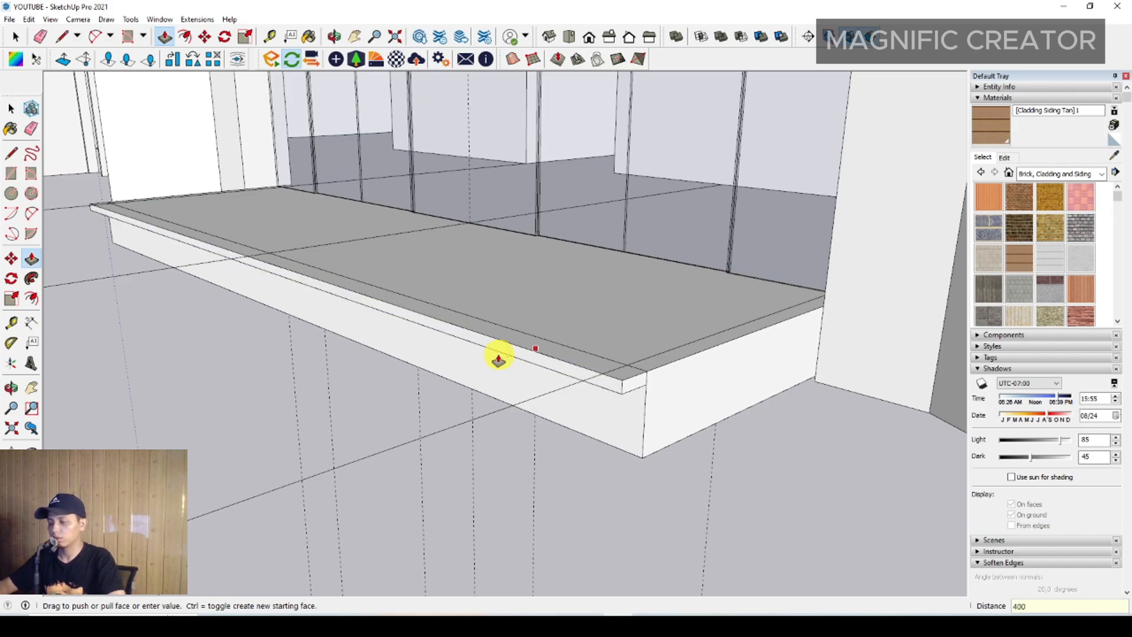
key(space)
Group the step block and convert the group into a component.
scroll(578, 371, up, 1)
click(584, 371)
right_click(585, 372)
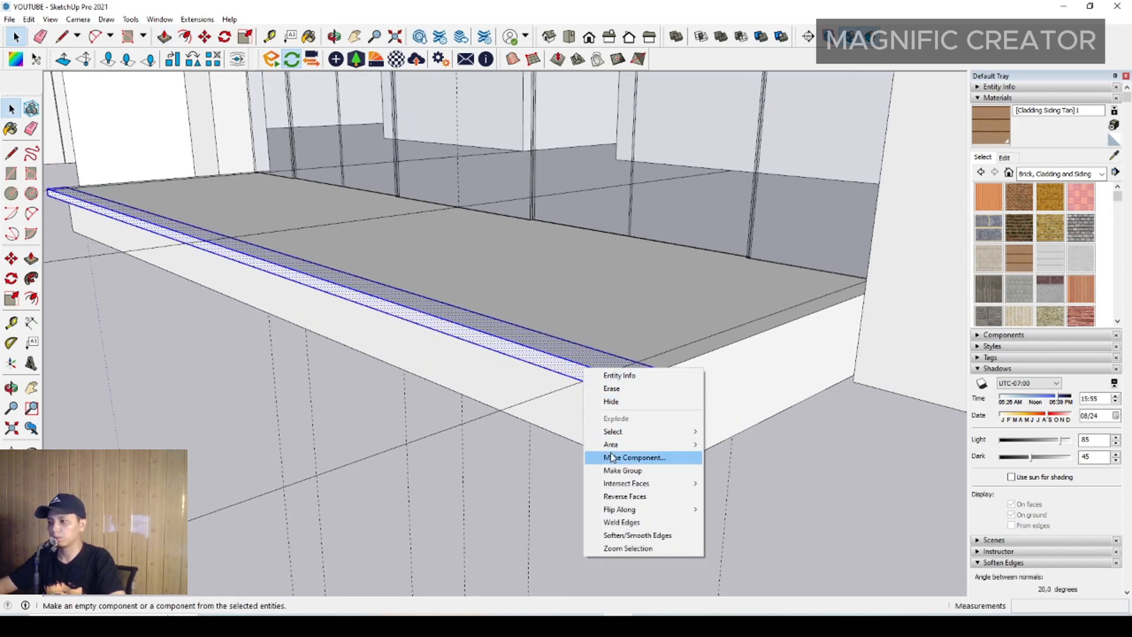
click(619, 470)
right_click(639, 381)
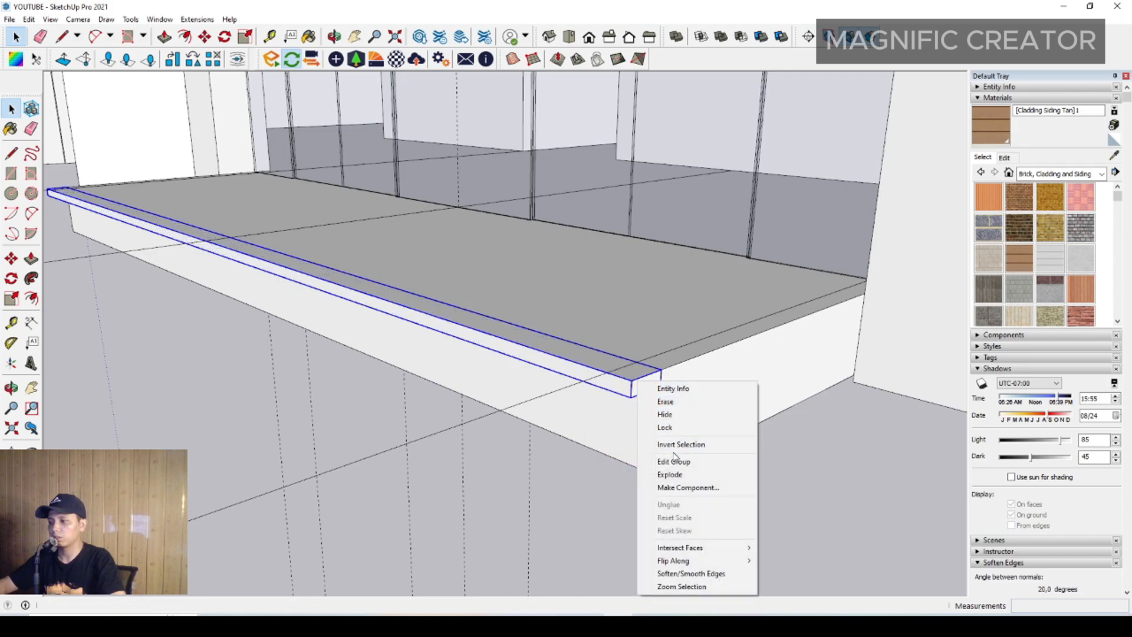
click(675, 488)
click(501, 382)
Copy the step component diagonally down to its lower outer edge and array the copies into a staircase.
scroll(670, 387, up, 3)
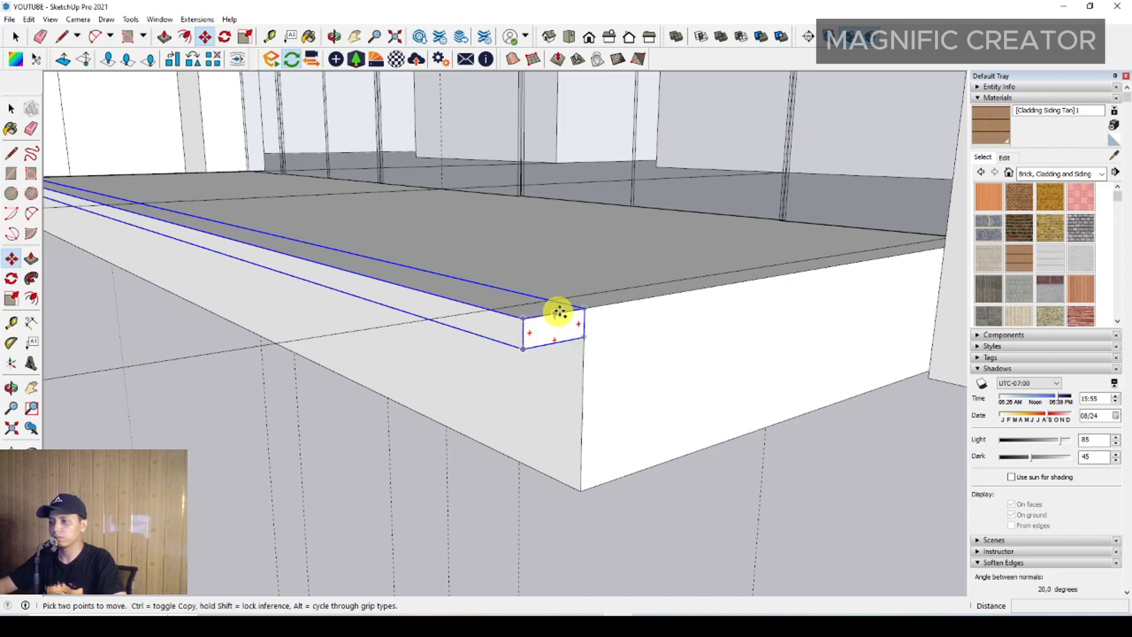
click(582, 309)
key(ctrl)
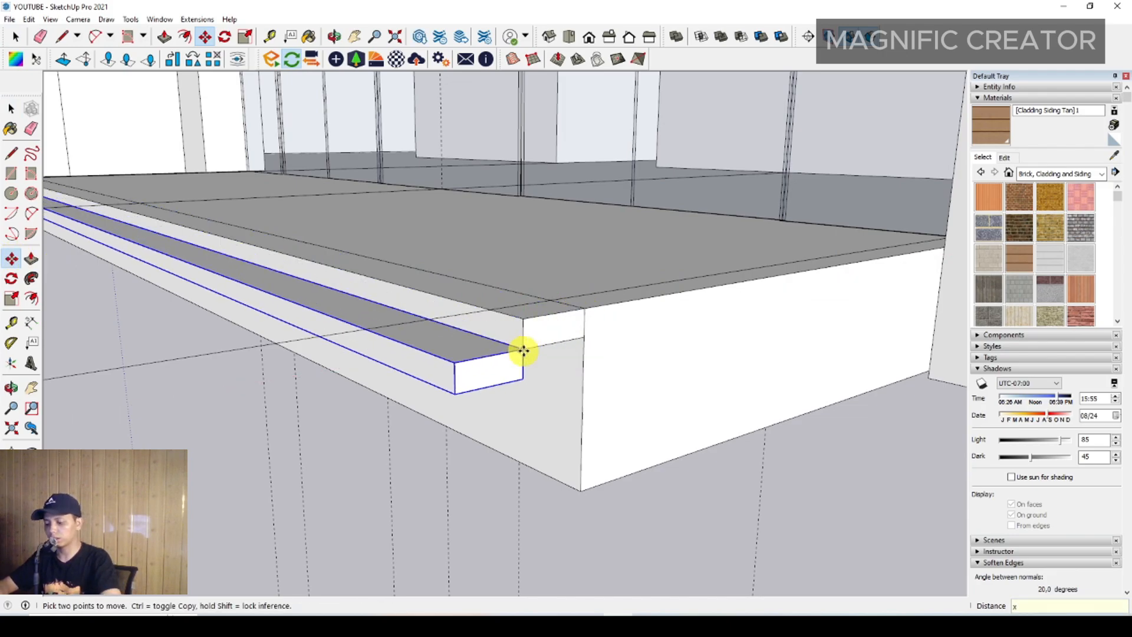
key(Return)
key(space)
Draw a ground reference line about 4800 mm long outward from the platform's base corner, past the stairs.
middle_drag(523, 348, 580, 380)
key(l)
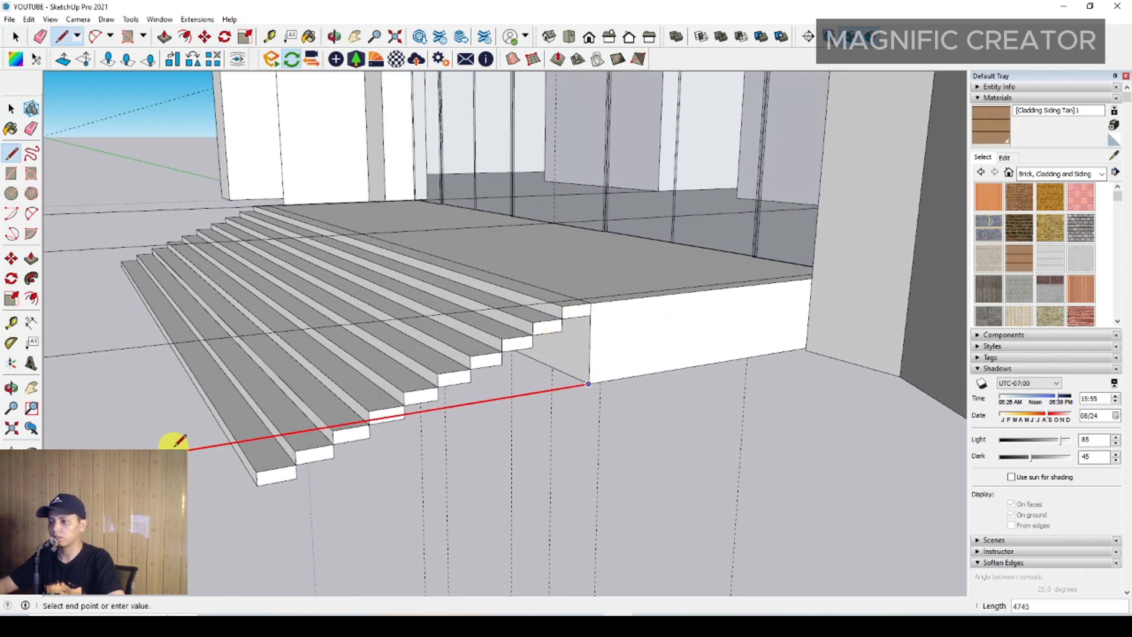
key(space)
Delete the three lowest step copies that extend below the ground line.
middle_drag(188, 447, 515, 369)
click(413, 407)
key(Delete)
click(360, 432)
key(Delete)
click(312, 452)
key(Delete)
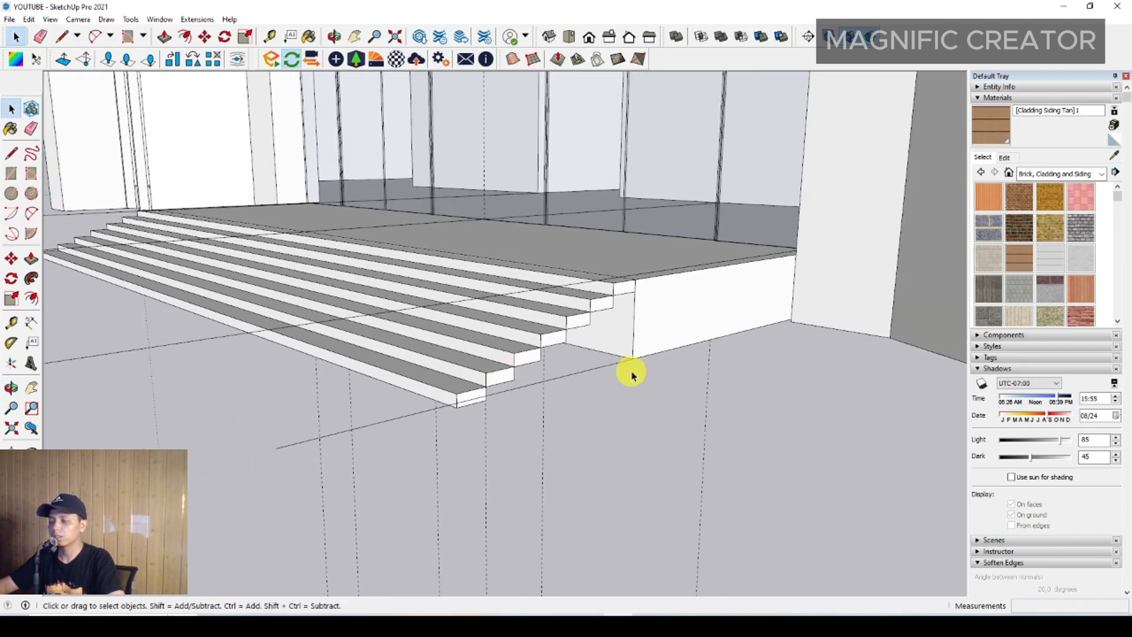
Draw a ground rectangle of about 873 by 4811 mm from the platform's base to the end of the reference line.
click(582, 347)
click(277, 442)
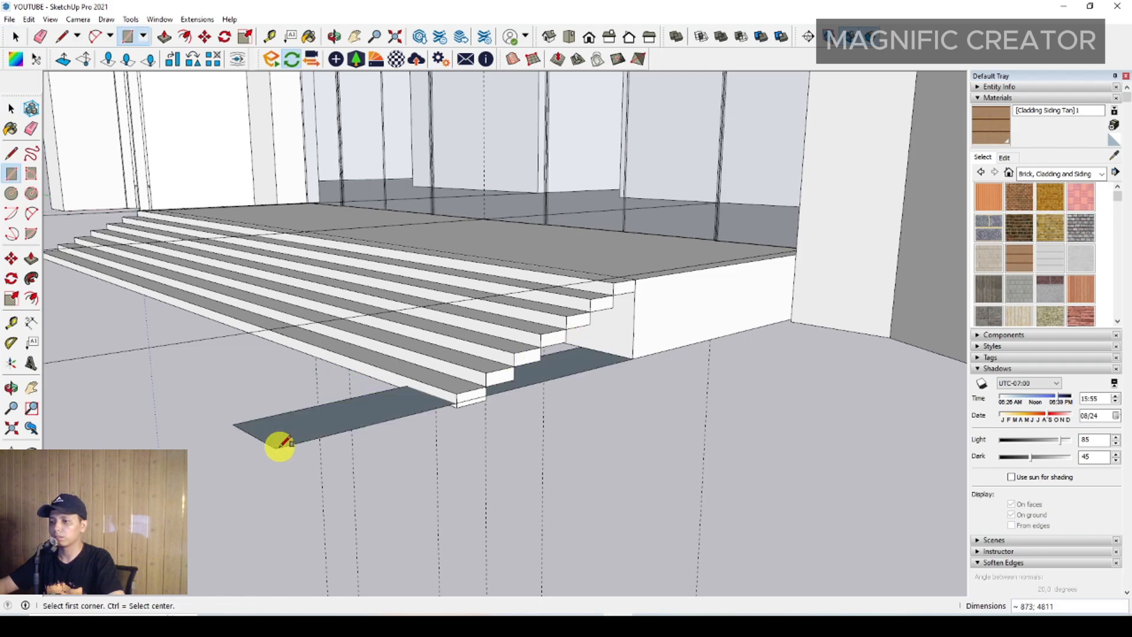
middle_drag(273, 447, 488, 462)
key(space)
scroll(483, 463, up, 2)
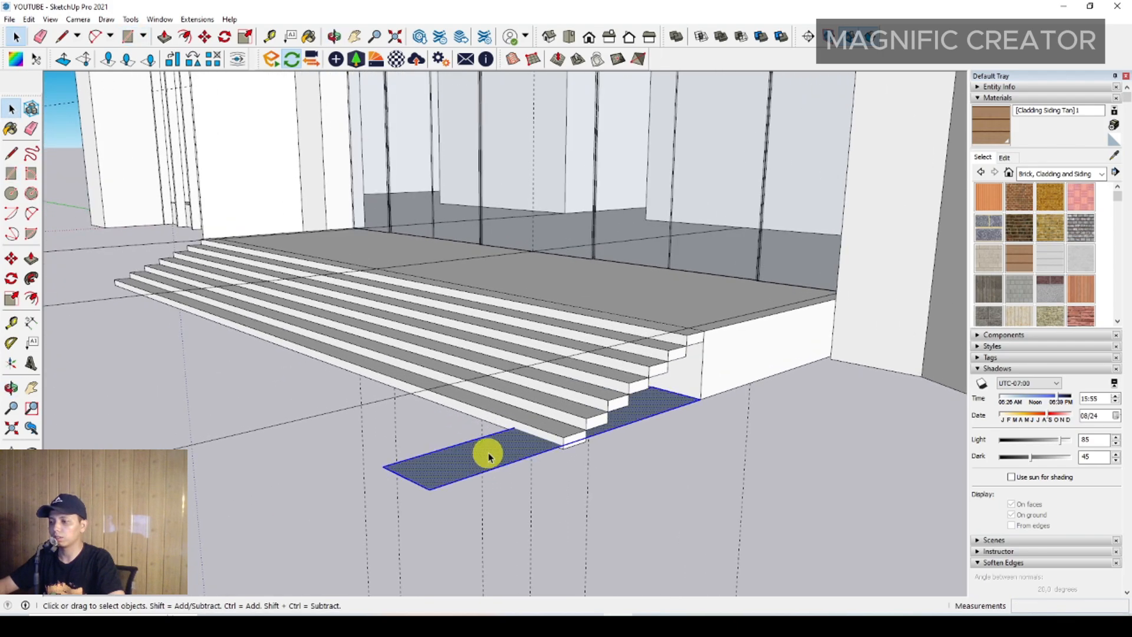
Scale the ground rectangle along the full length of the stairs and extend its near end beyond them.
scroll(488, 456, down, 2)
key(s)
drag(518, 358, 165, 304)
middle_drag(480, 380, 601, 430)
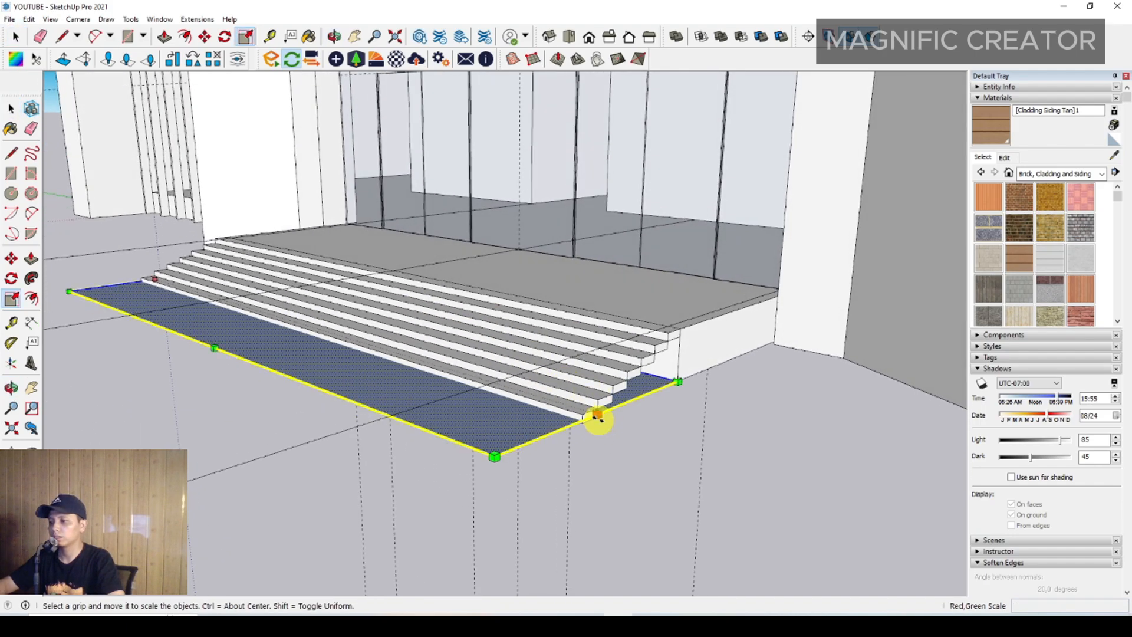
drag(598, 415, 832, 490)
key(space)
Scale the ends of the ground rectangle further outward toward the portal's outer edges.
scroll(395, 354, down, 2)
middle_drag(238, 326, 501, 372)
key(s)
drag(496, 379, 269, 314)
key(space)
middle_drag(566, 354, 158, 360)
key(s)
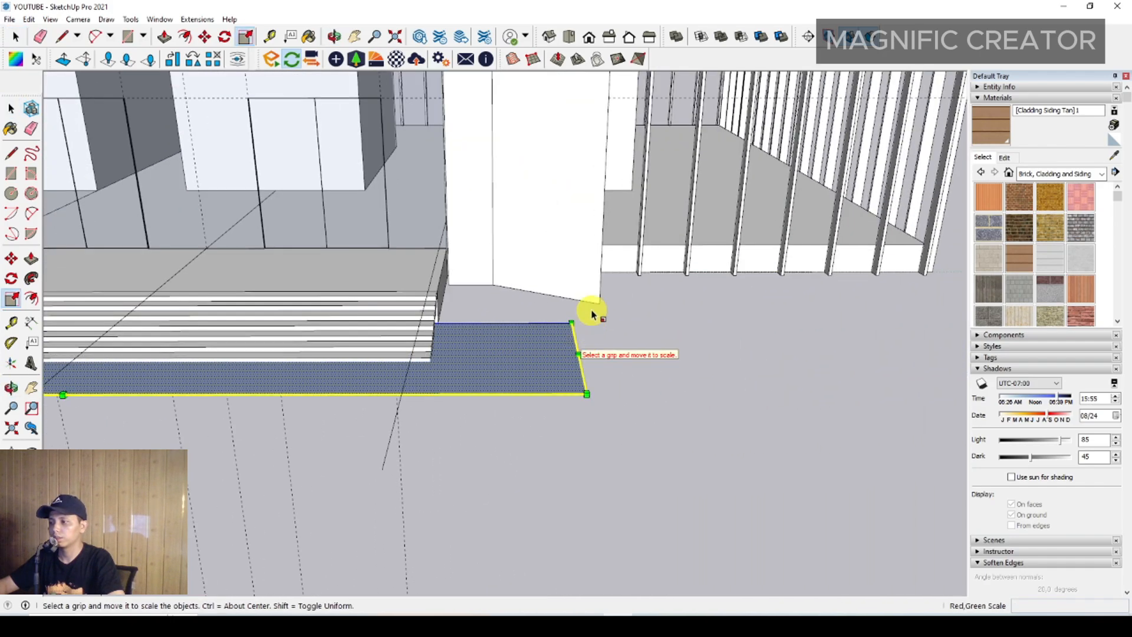
key(space)
key(space)
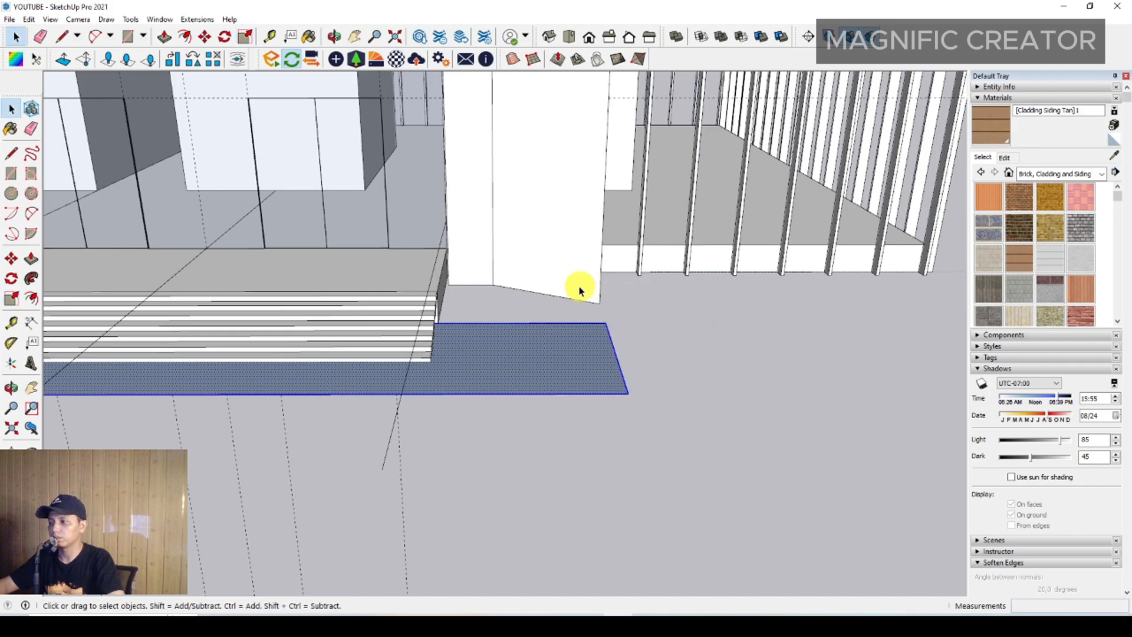
Scale the ground rectangle's rear edge back to meet the building facade beside the portal.
middle_drag(581, 285, 663, 430)
key(s)
middle_drag(569, 420, 447, 358)
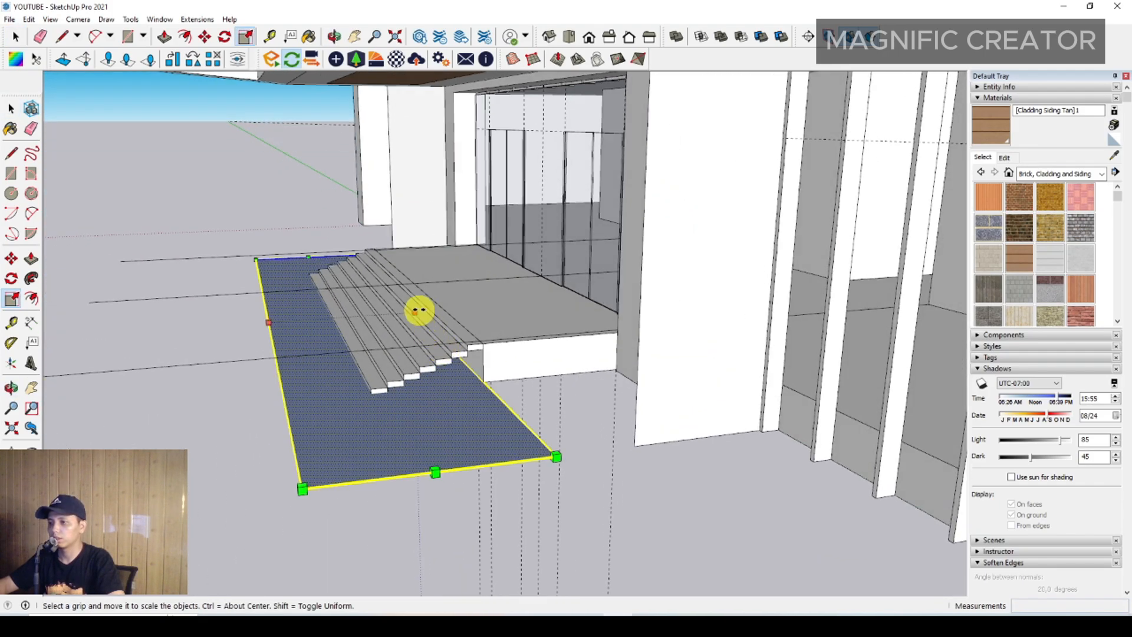
click(788, 435)
key(space)
scroll(601, 365, down, 4)
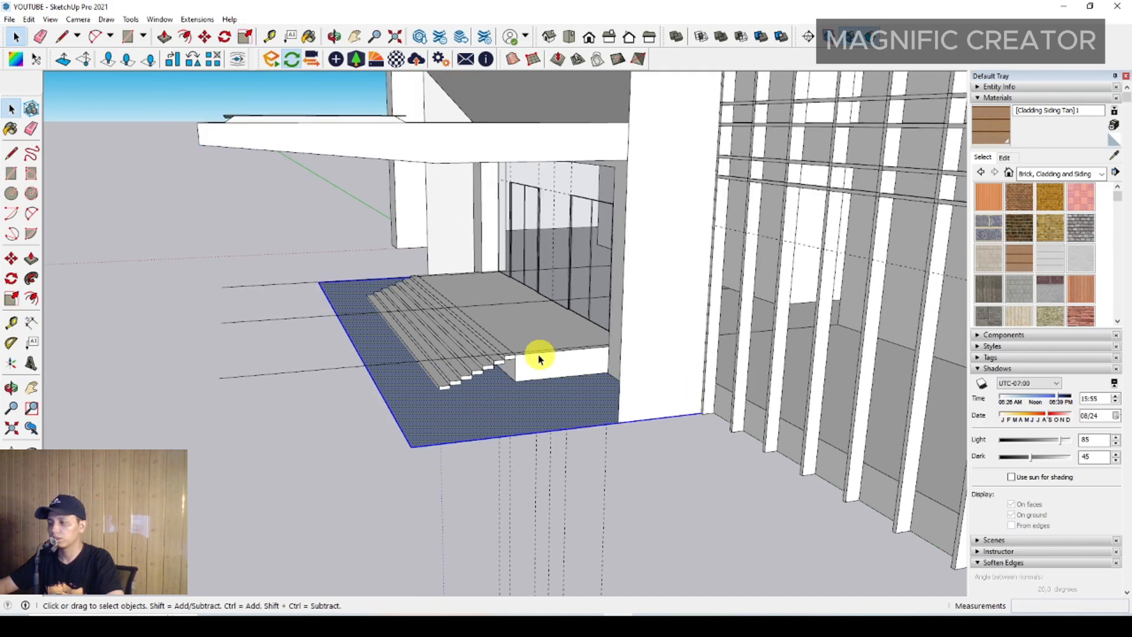
Push/Pull the ground rectangle downward to form a thin slab beneath the stairs.
middle_drag(538, 359, 451, 366)
scroll(610, 329, down, 3)
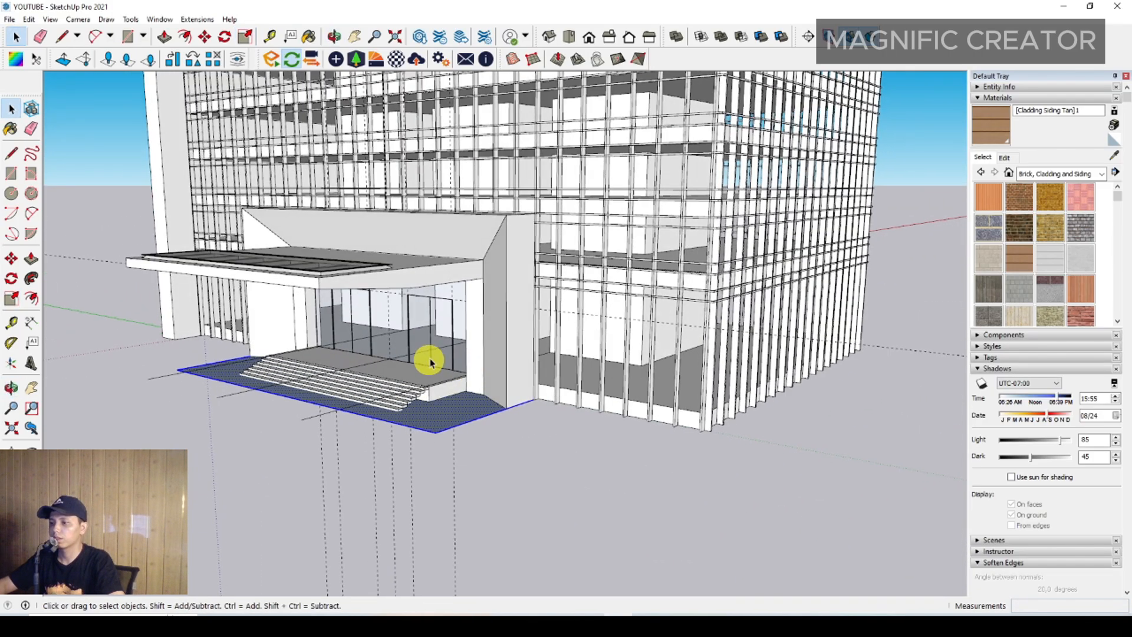
scroll(430, 363, up, 2)
middle_drag(429, 404, 644, 417)
scroll(295, 427, up, 2)
shift+middle_drag(289, 428, 354, 354)
scroll(331, 389, up, 2)
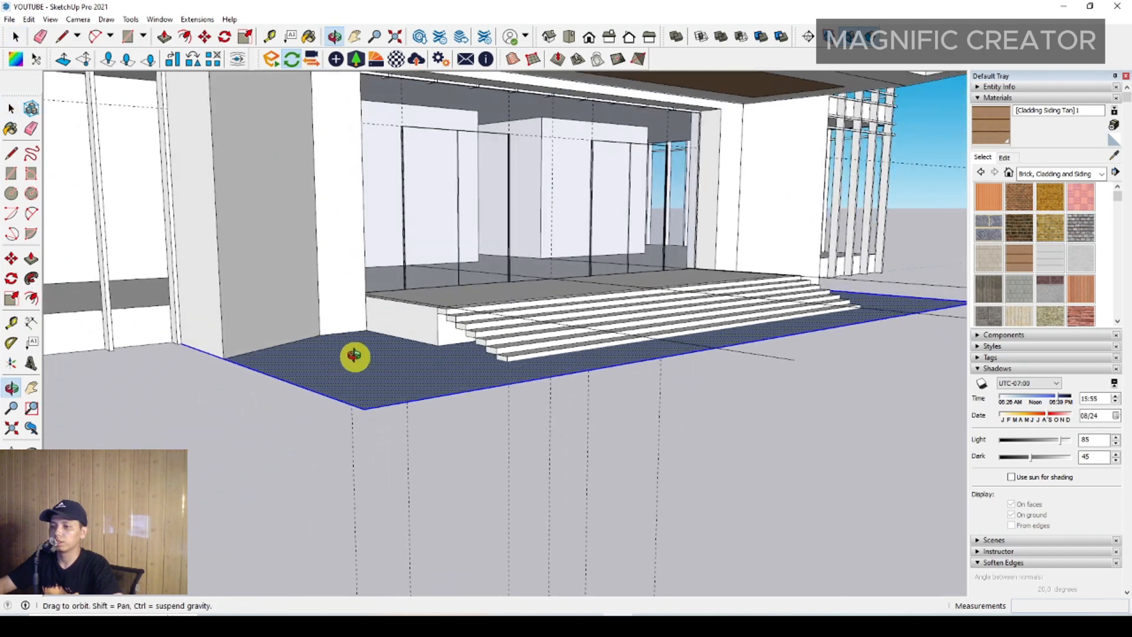
key(p)
click(348, 357)
key(space)
Select all faces and edges of the ground slab and make them a group.
triple_click(392, 366)
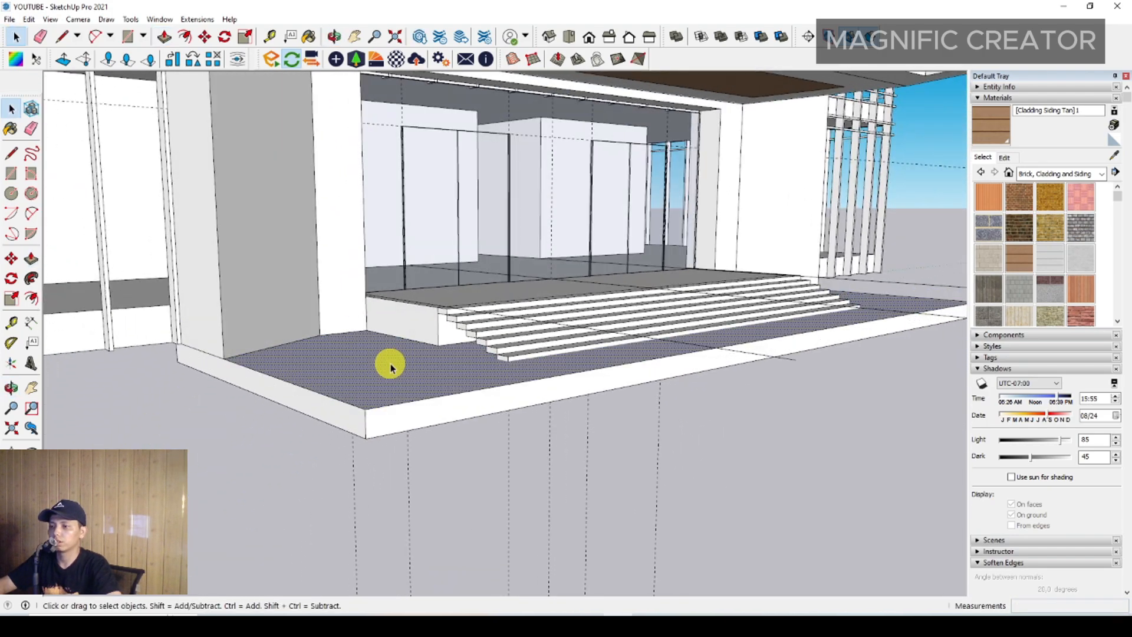
right_click(377, 363)
key(Escape)
right_click(357, 369)
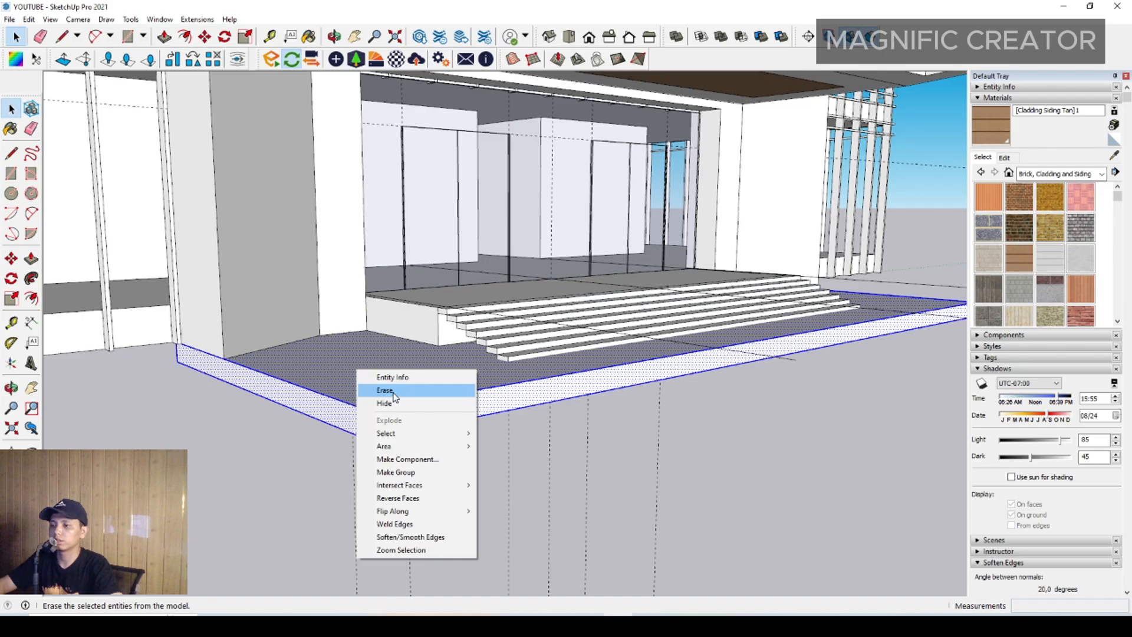
click(395, 472)
Open the ground slab group and Push/Pull its front face outward by about 12 m.
scroll(409, 384, down, 6)
mouse_move(409, 384)
middle_down()
mouse_move(493, 382)
mouse_move(323, 419)
mouse_move(397, 390)
mouse_move(498, 387)
mouse_move(387, 404)
mouse_move(434, 397)
mouse_move(419, 381)
mouse_move(370, 372)
mouse_move(393, 384)
middle_up()
scroll(438, 385, up, 2)
scroll(397, 389, up, 1)
triple_click(427, 387)
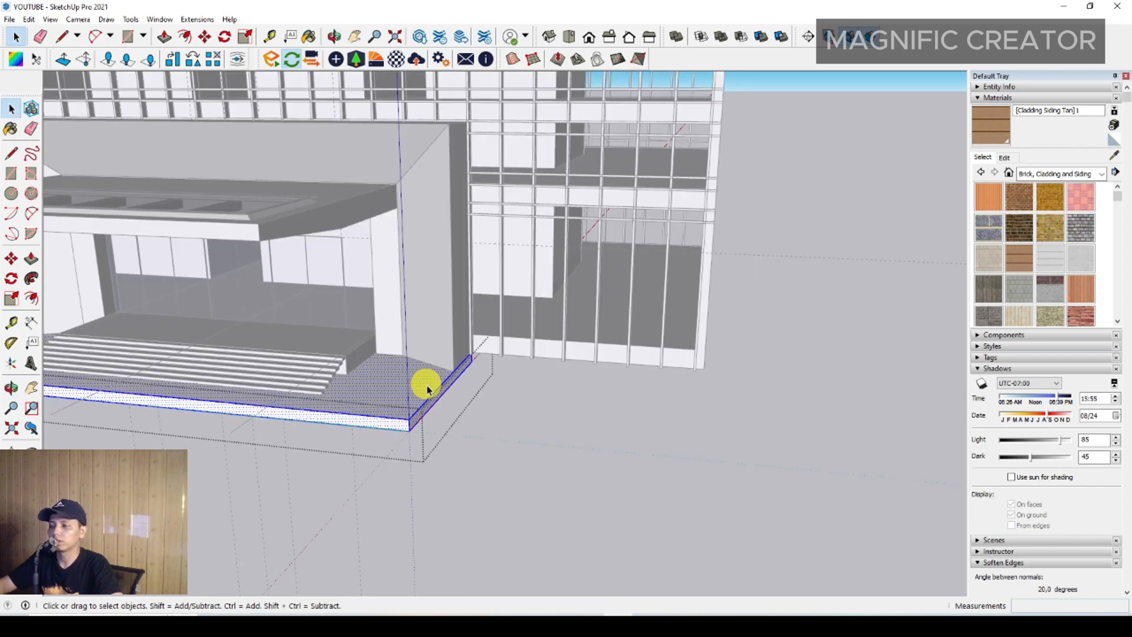
scroll(436, 395, up, 2)
scroll(438, 397, down, 3)
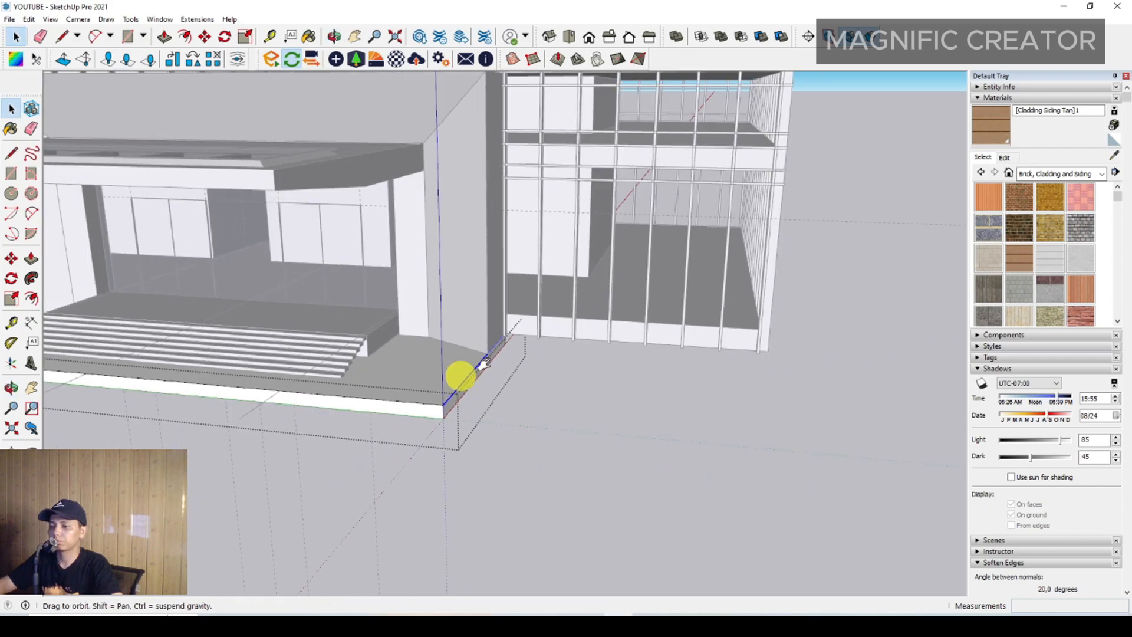
middle_drag(457, 374, 418, 361)
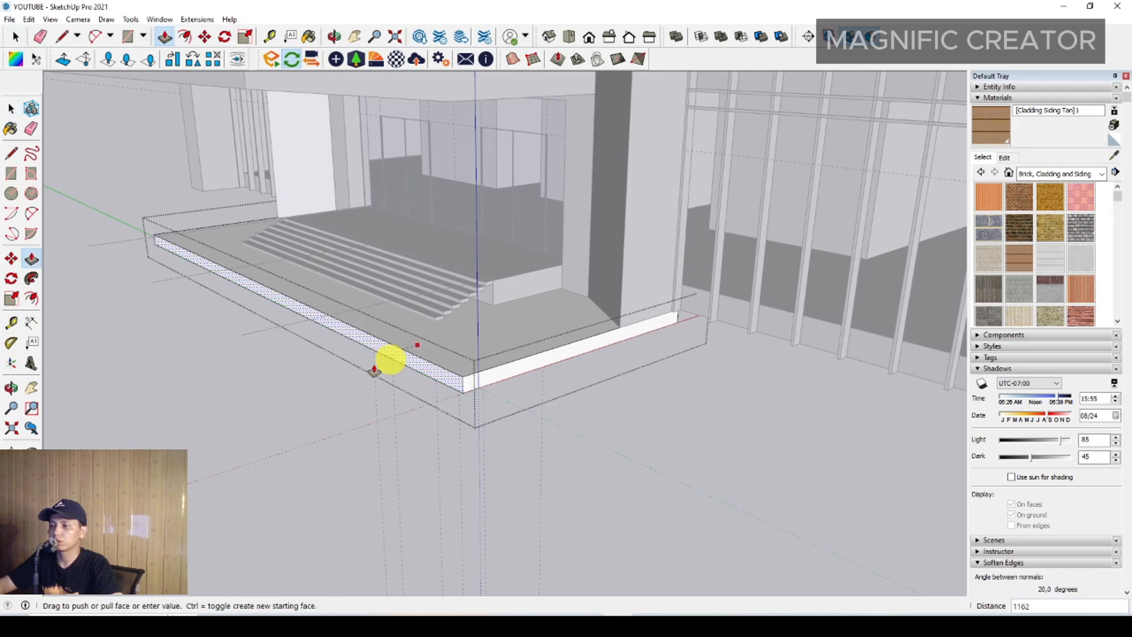
scroll(283, 361, down, 3)
middle_drag(283, 357, 155, 348)
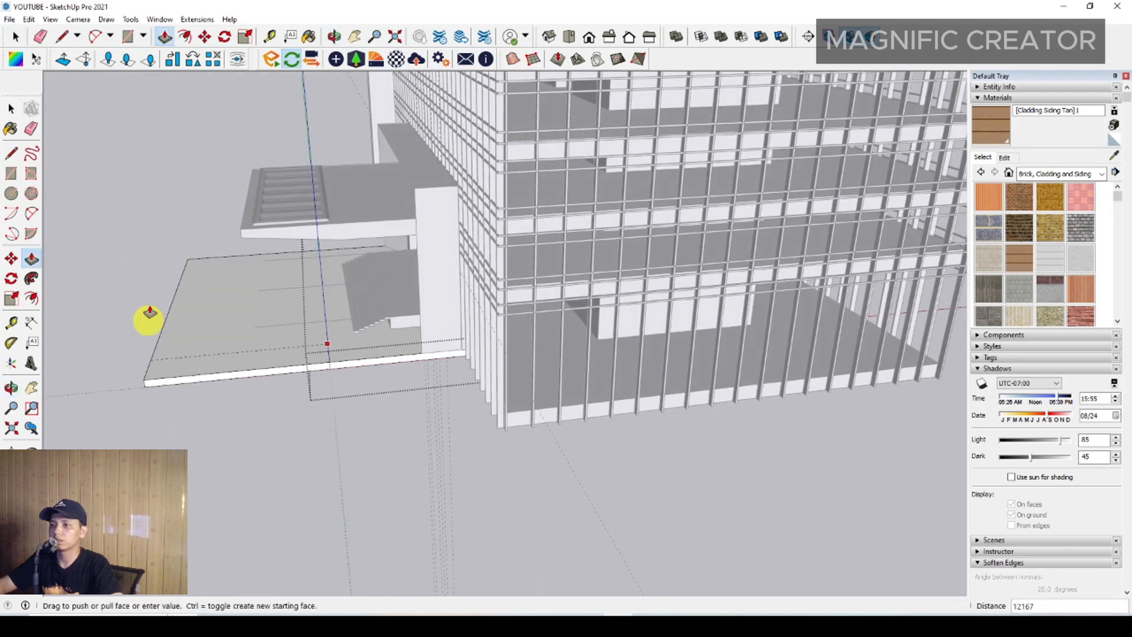
click(239, 235)
key(space)
scroll(352, 329, up, 3)
key(l)
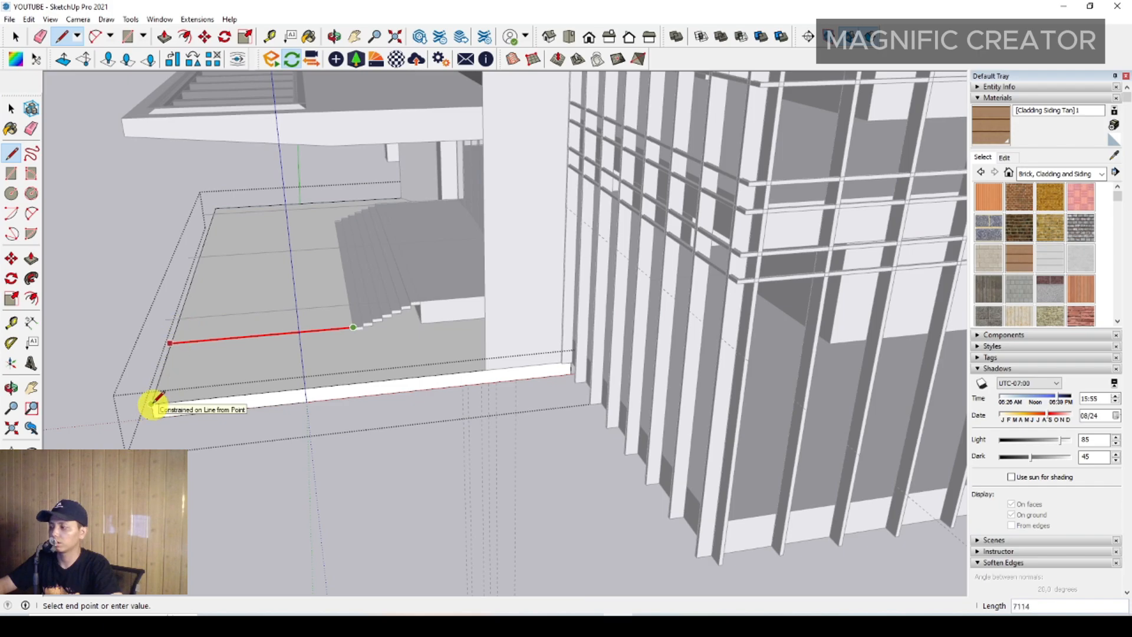
key(space)
Draw a rectangle over the ground slab's side face and Push/Pull it about 11743 mm outward to the curtain-wall facade's corner.
middle_drag(253, 324, 513, 354)
scroll(657, 460, down, 2)
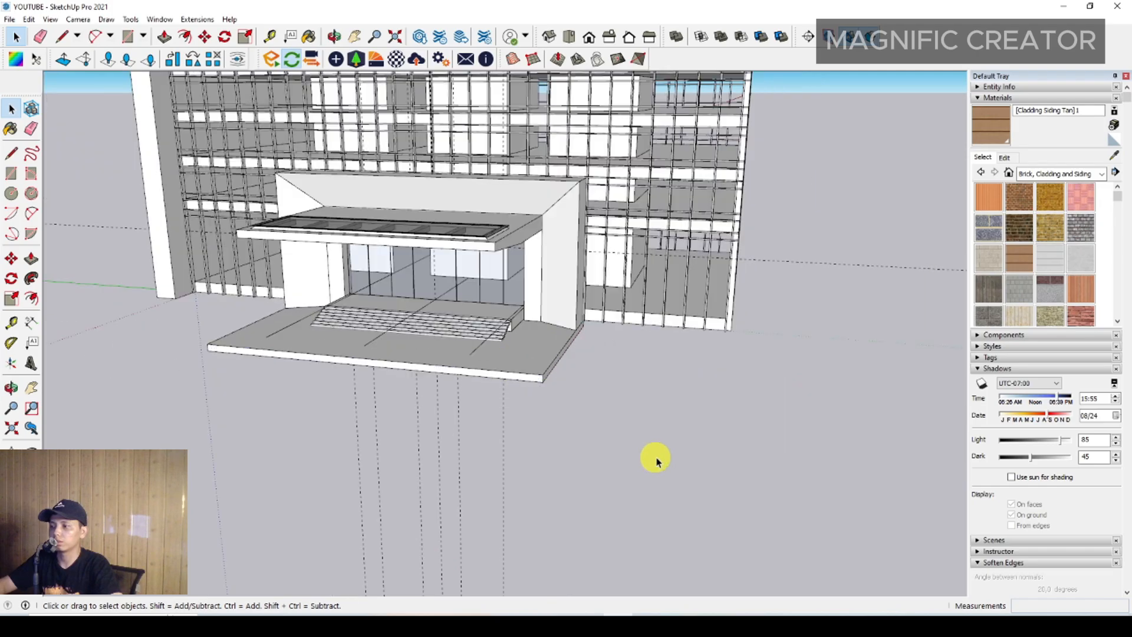
middle_drag(588, 420, 397, 379)
scroll(398, 401, up, 3)
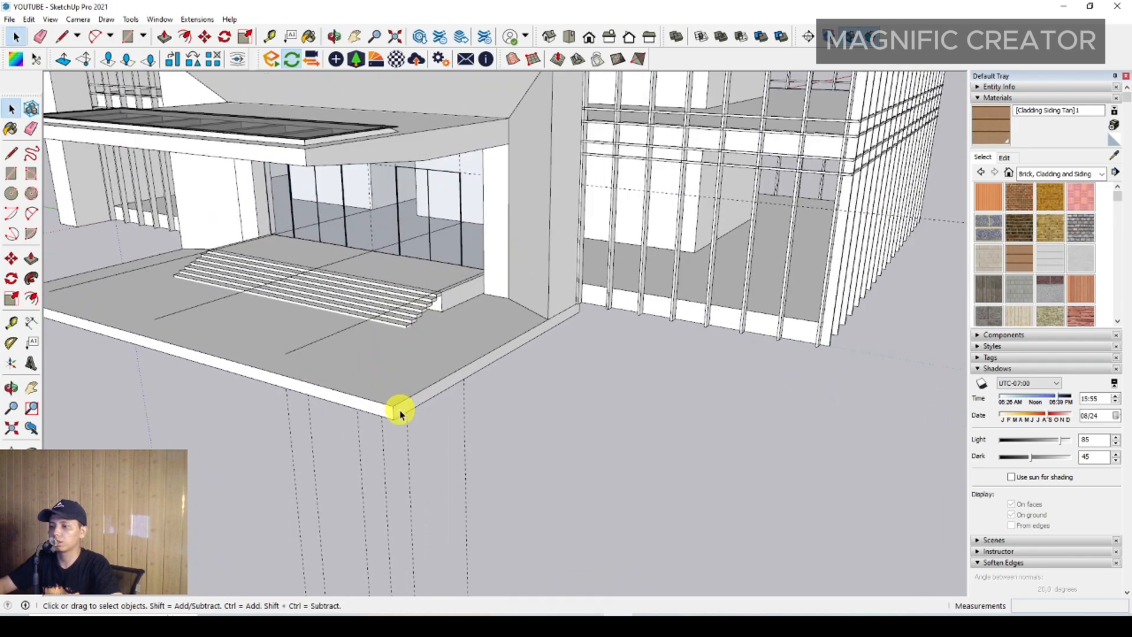
click(15, 178)
scroll(424, 390, up, 2)
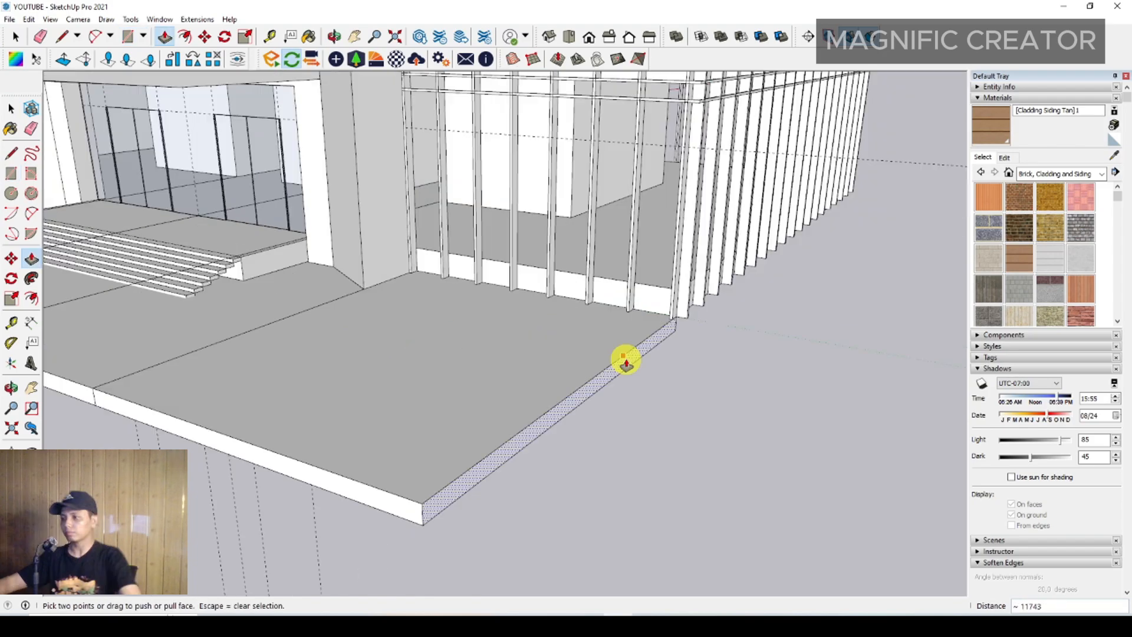
scroll(630, 351, up, 1)
middle_drag(582, 351, 513, 361)
key(space)
middle_drag(398, 394, 560, 363)
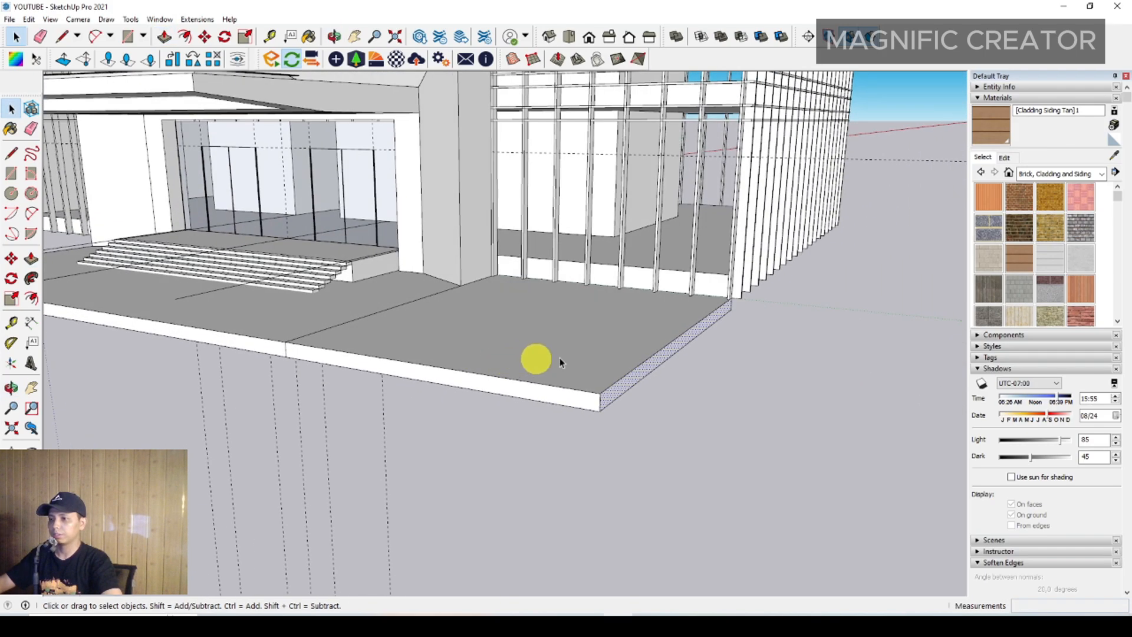
Push/Pull the new slab section's end face about 12 m further, past the curtain-wall facade's corner.
key(p)
click(677, 346)
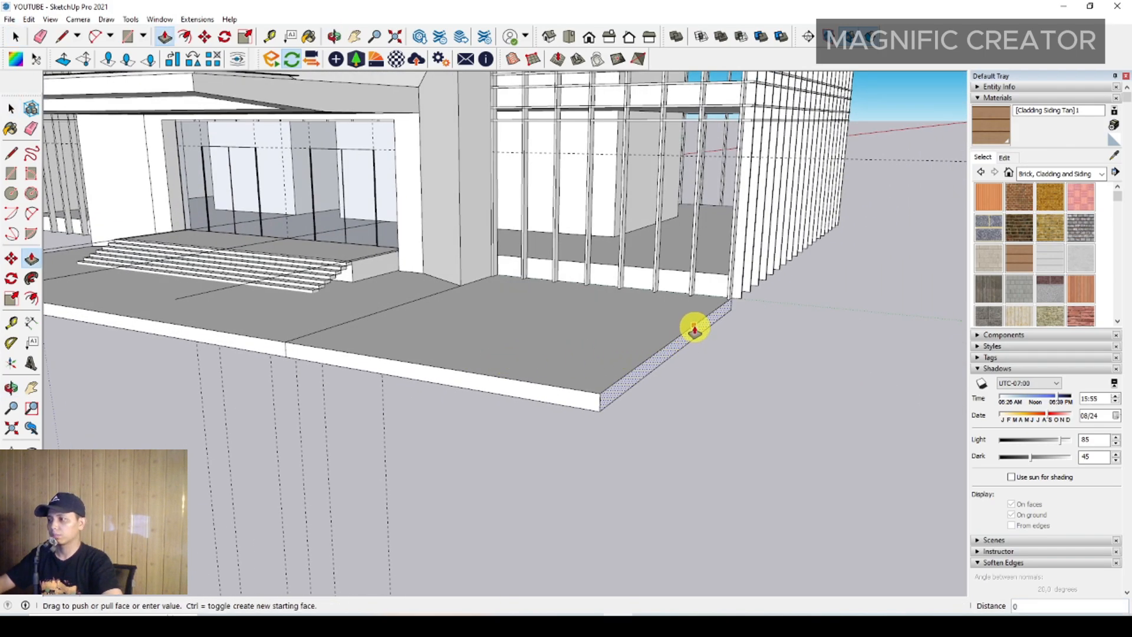
middle_drag(690, 324, 755, 362)
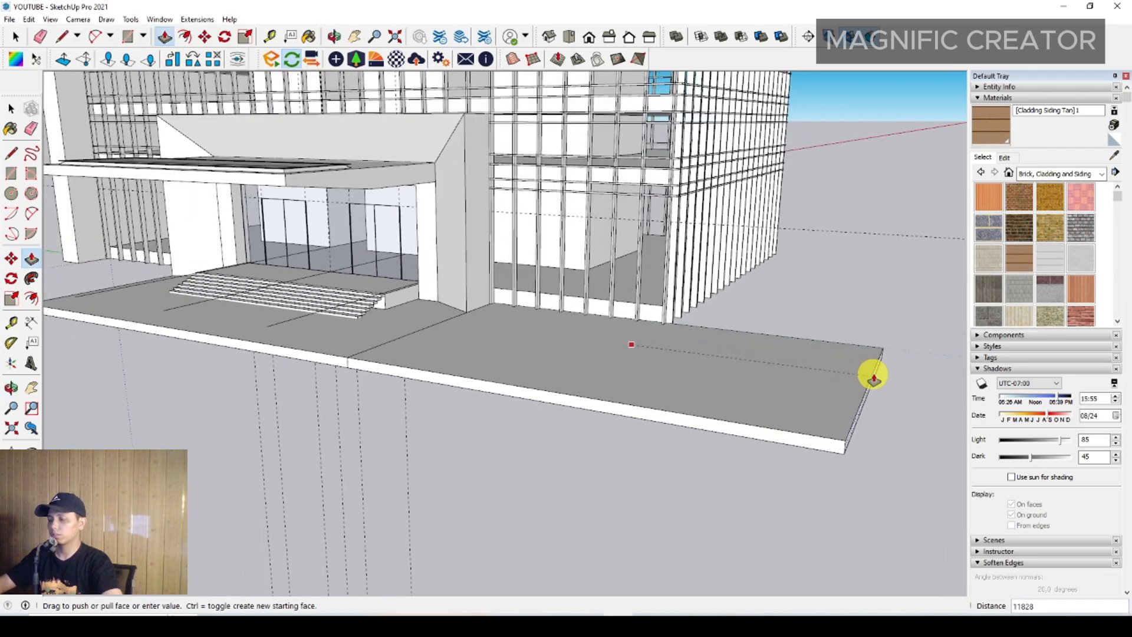
click(893, 381)
key(space)
Draw a rectangle about 12498 by 538 mm on the slab extension's rear face, from its outer corner to the building corner.
middle_drag(822, 375, 317, 401)
key(r)
click(296, 413)
middle_drag(468, 329, 561, 299)
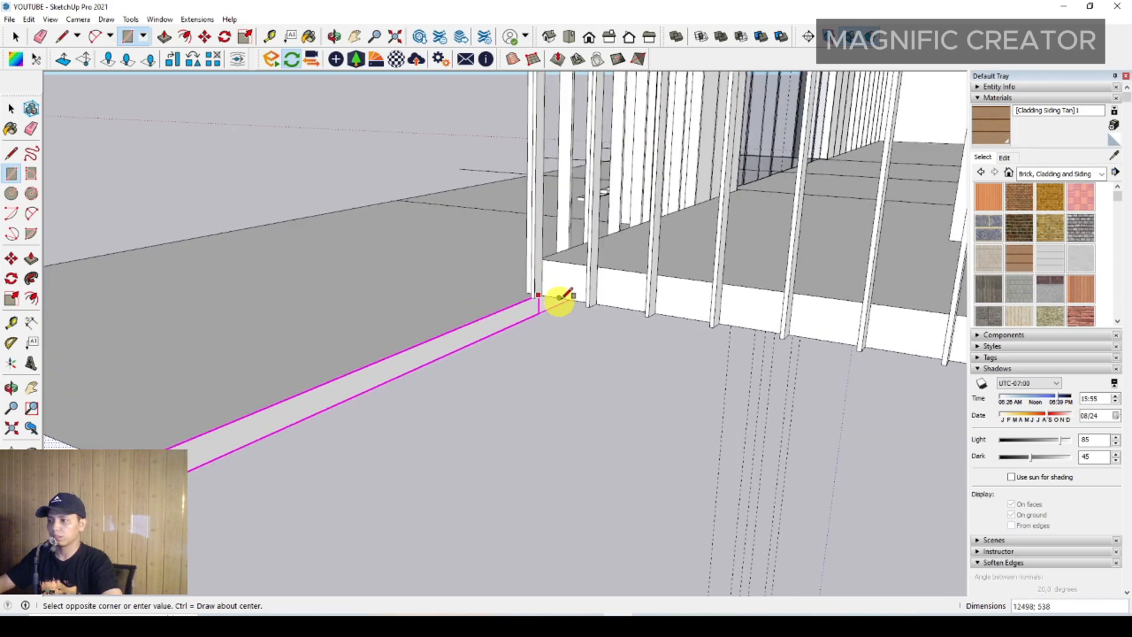
click(543, 299)
key(space)
Push/Pull the rectangle along the building's curtain-wall side until the slab extends past the rear corner.
click(512, 311)
key(p)
click(513, 312)
scroll(596, 364, down, 5)
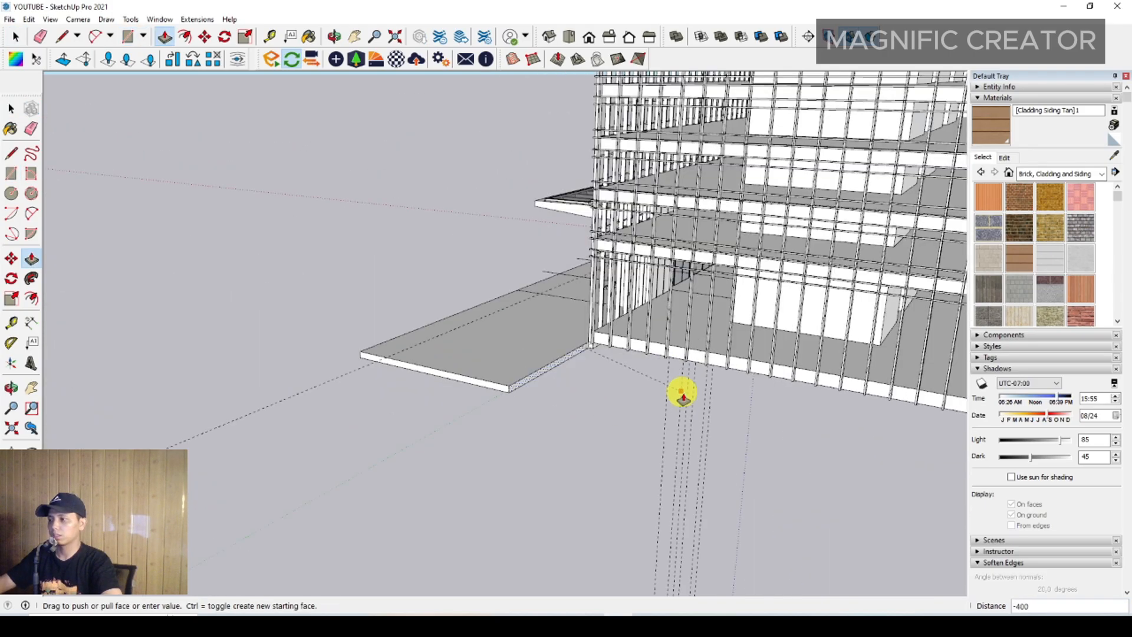
middle_drag(682, 397, 413, 369)
click(658, 394)
key(space)
Draw a rectangle on the slab's inner edge face at the rear building corner.
middle_drag(657, 394, 147, 367)
scroll(180, 276, up, 4)
middle_drag(230, 307, 543, 222)
scroll(321, 346, up, 2)
key(r)
click(261, 426)
click(493, 263)
key(space)
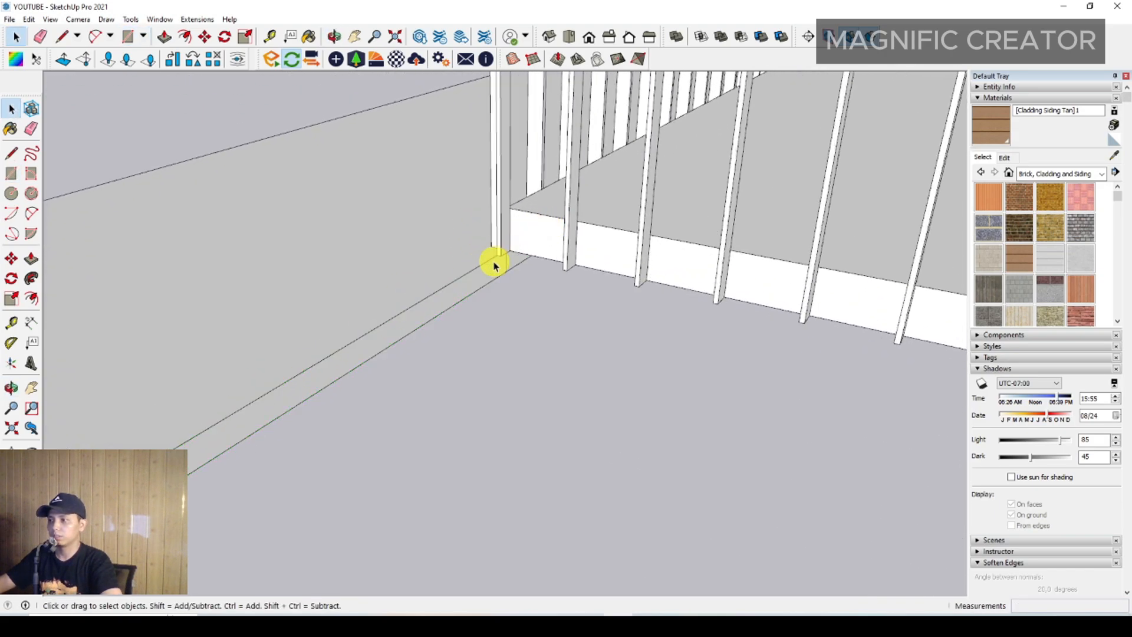
Push/Pull the rectangle along the rear facade until the slab passes the solid side wall's corner.
key(p)
scroll(619, 313, down, 6)
middle_drag(728, 367, 416, 355)
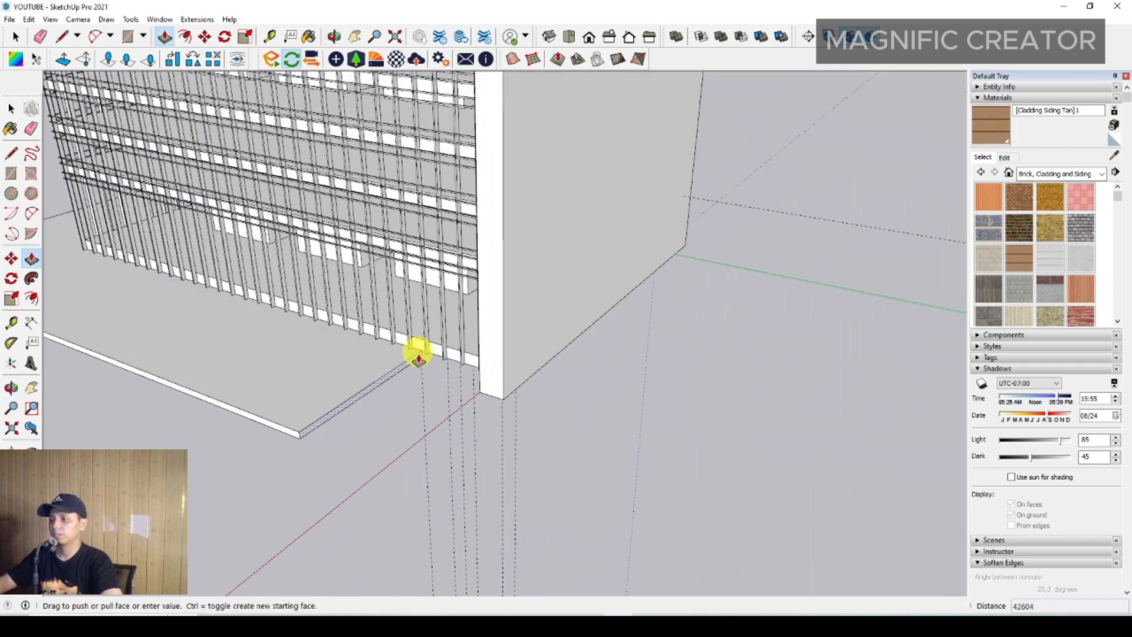
scroll(443, 364, up, 3)
click(859, 465)
key(space)
scroll(495, 381, down, 2)
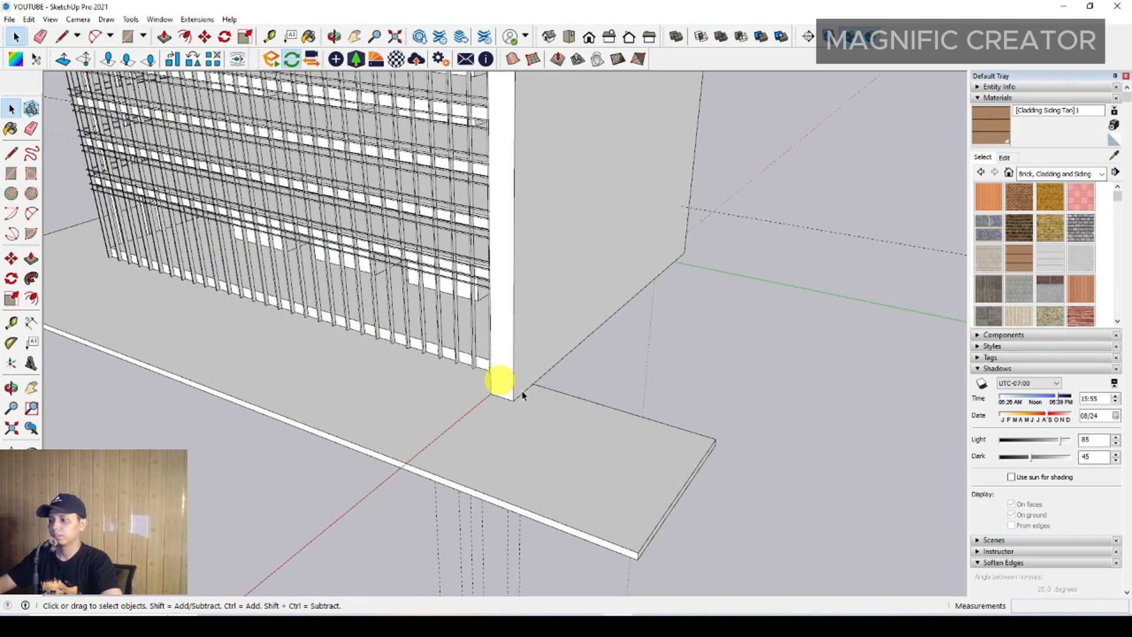
Draw a rectangle on the slab's edge face where it meets the solid side wall.
middle_drag(519, 394, 402, 338)
scroll(313, 373, up, 3)
key(r)
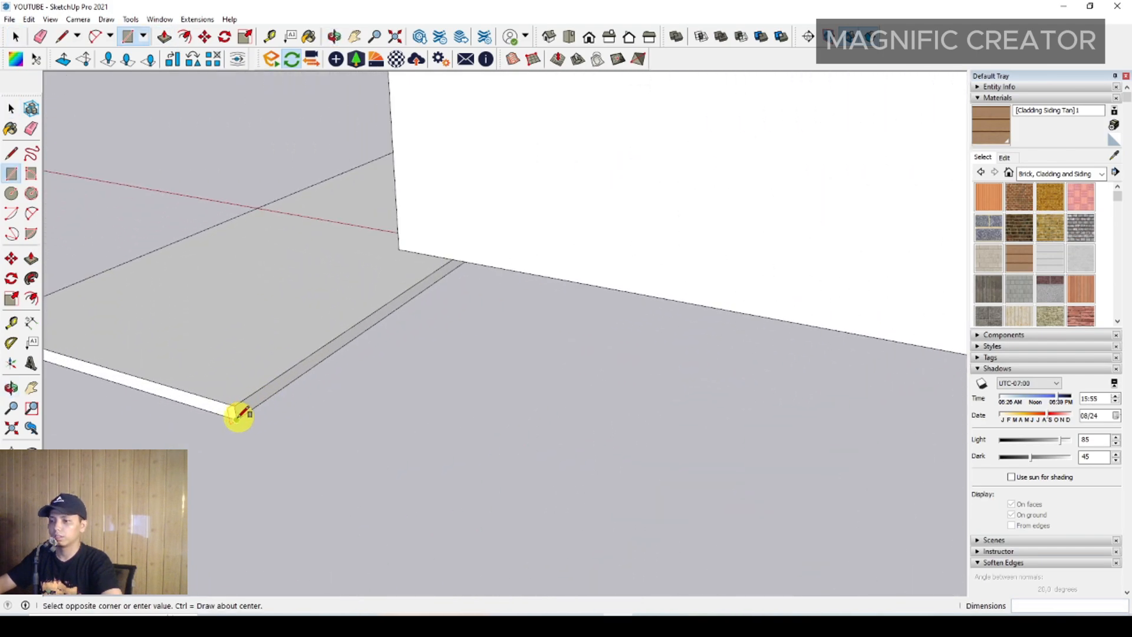
click(462, 248)
key(space)
Push/Pull the rectangle along the solid side wall until the slab extends past the front corner of the building.
key(p)
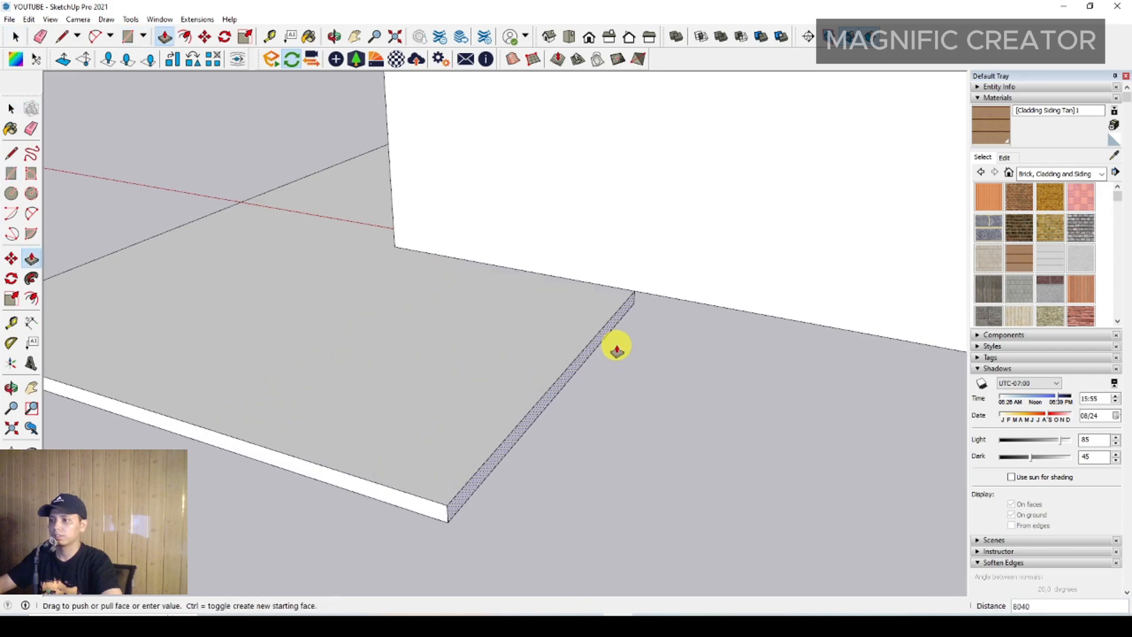
middle_drag(614, 346, 192, 332)
click(307, 310)
middle_drag(475, 357, 254, 365)
key(space)
Draw a rectangle on the slab's edge face beside the front corner column.
scroll(319, 369, up, 3)
key(r)
click(357, 396)
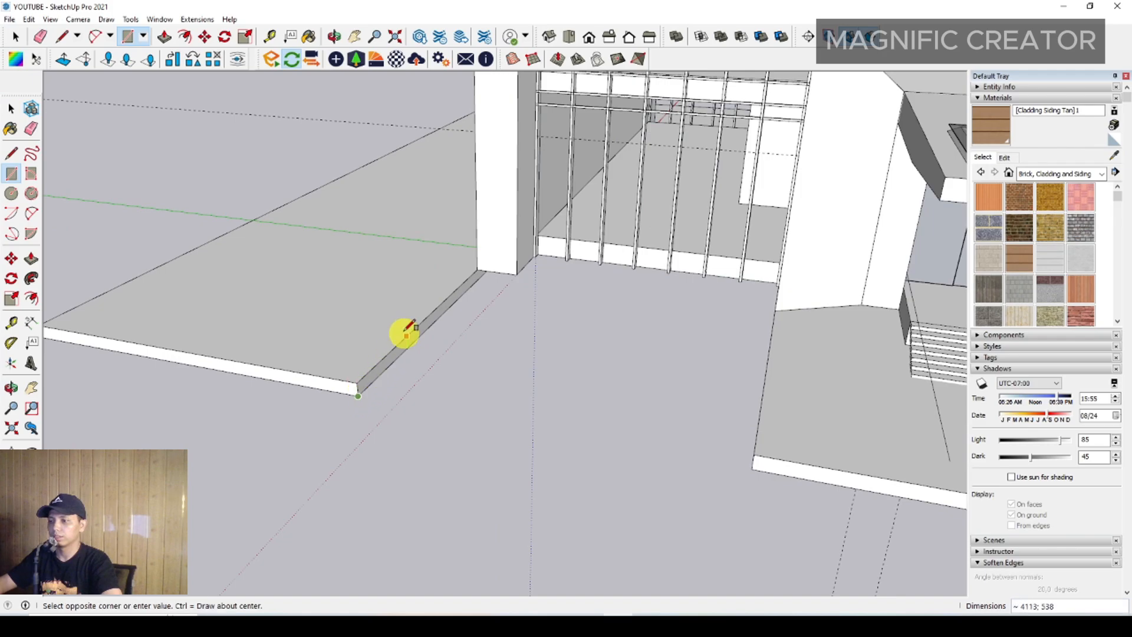
middle_drag(415, 326, 400, 336)
scroll(561, 246, up, 2)
click(561, 246)
key(space)
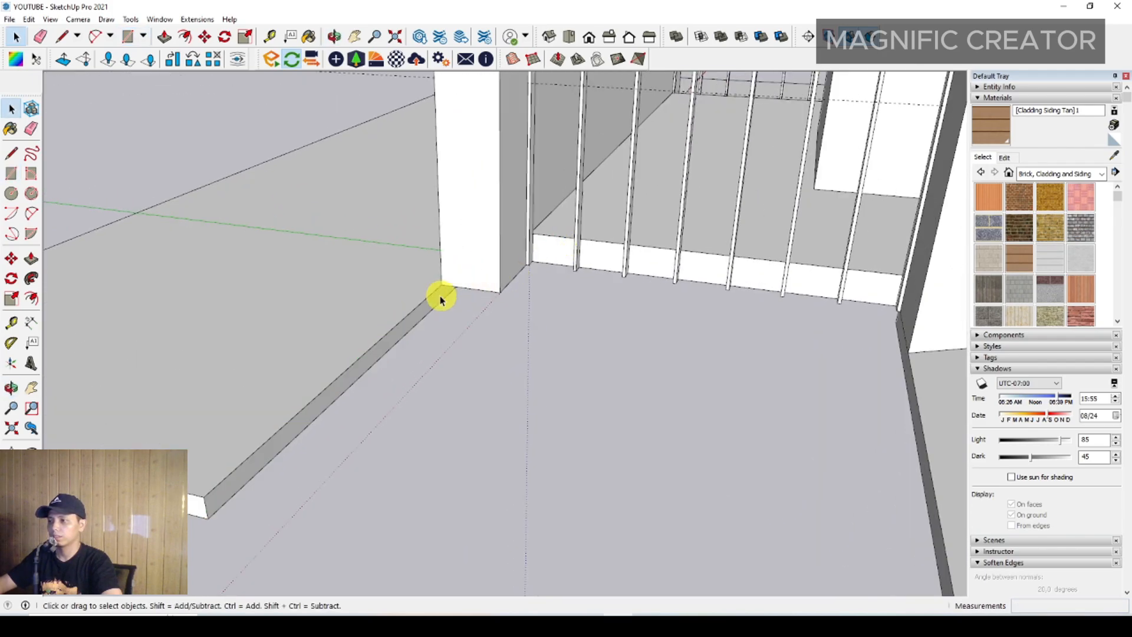
Push/Pull the rectangle across the front facade until it meets the entrance slab beside the portal.
key(p)
click(434, 299)
click(910, 376)
key(space)
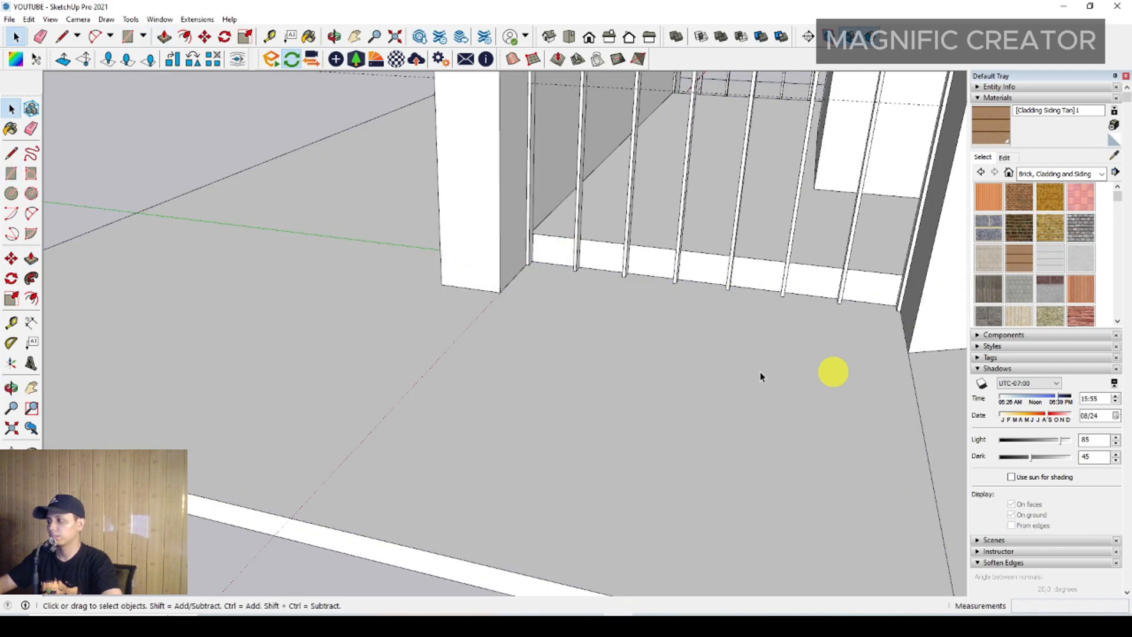
Select the whole perimeter slab around the building and make it a group.
scroll(327, 330, down, 5)
middle_drag(371, 345, 538, 392)
scroll(539, 391, up, 3)
right_click(538, 393)
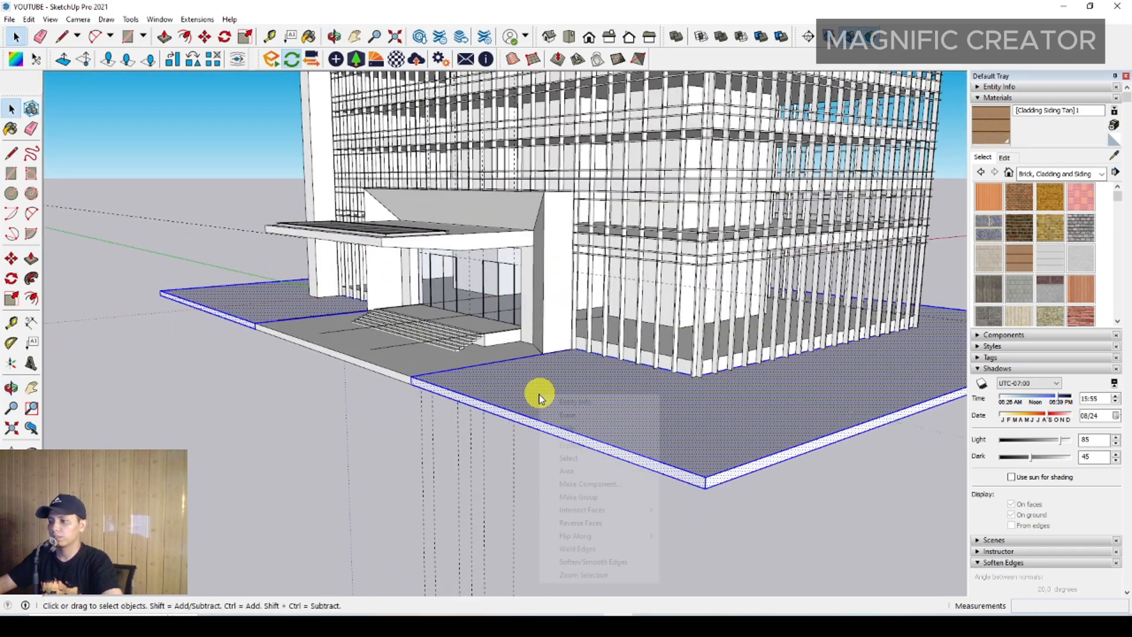
click(579, 496)
Move the perimeter slab group down 538 mm so its top aligns with the entrance slab's underside.
scroll(404, 371, up, 5)
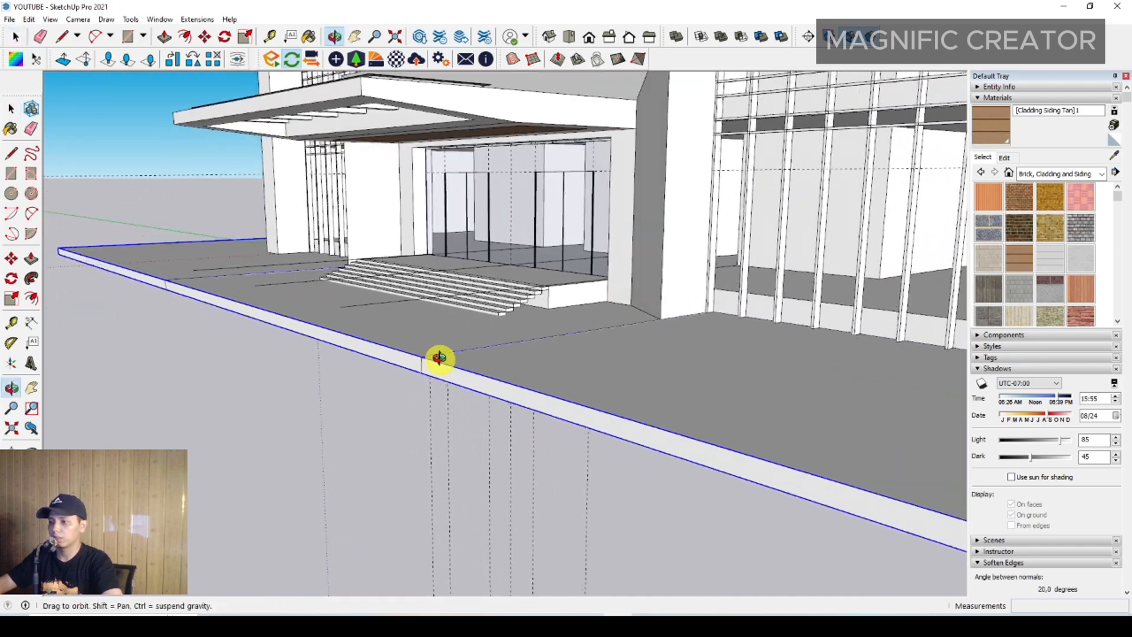
key(m)
click(426, 361)
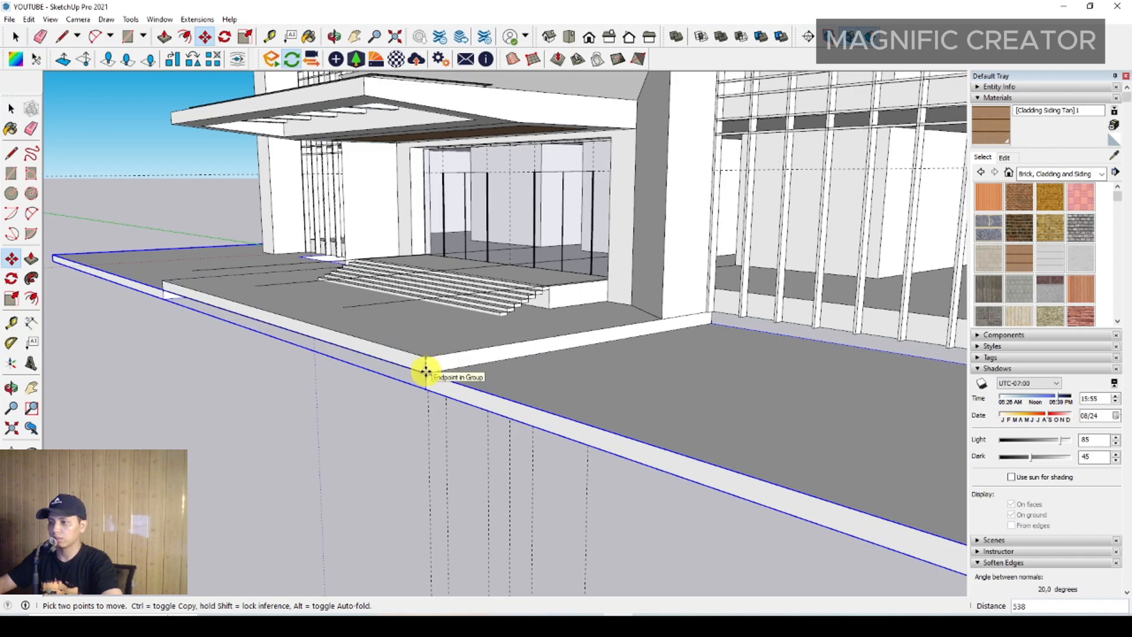
middle_drag(426, 372, 430, 374)
Draw a rectangle about 11604 by 538 mm on the entrance slab's exposed side face, ending at the portal's corner.
scroll(430, 374, up, 2)
key(r)
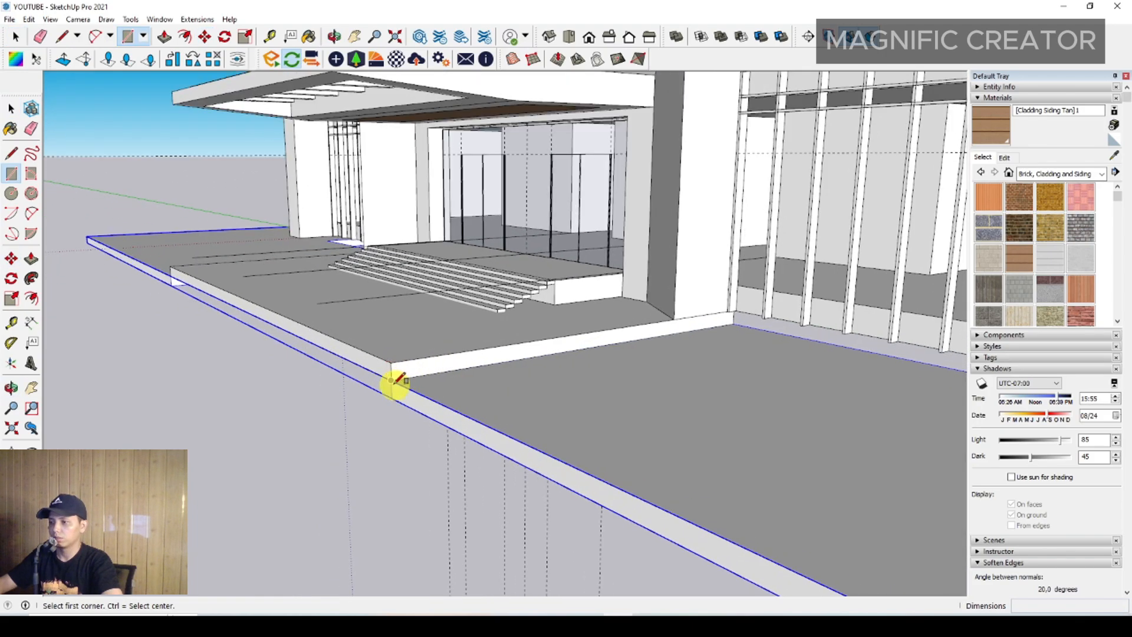
click(391, 380)
scroll(667, 322, up, 1)
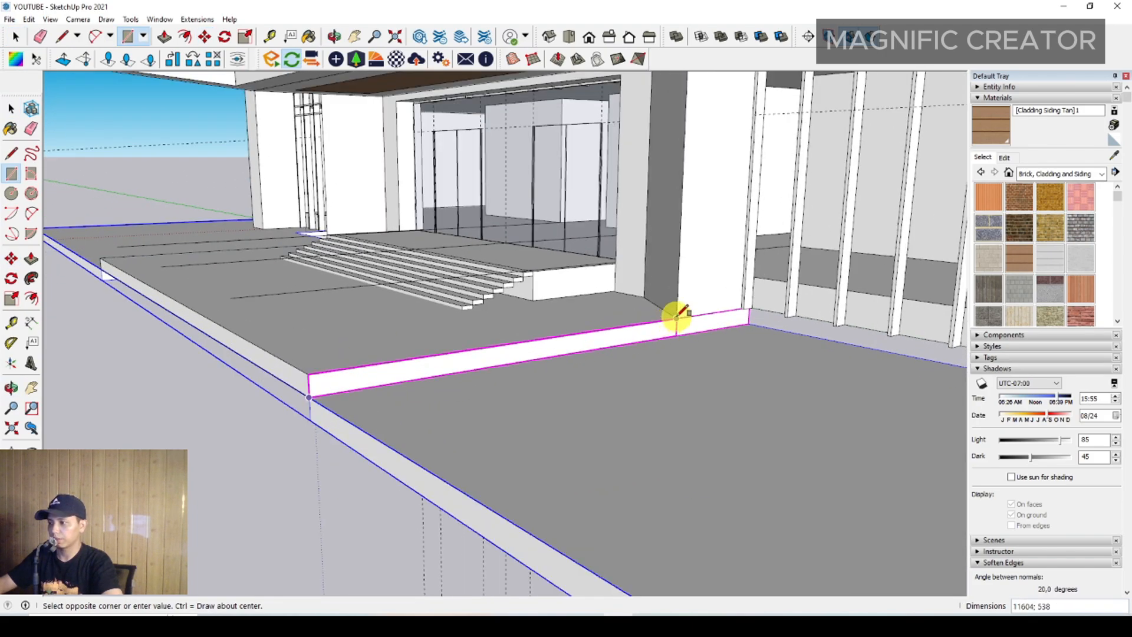
click(678, 316)
key(space)
Push/Pull the side rectangle about 6519 mm outward over the lower perimeter slab.
click(659, 332)
key(p)
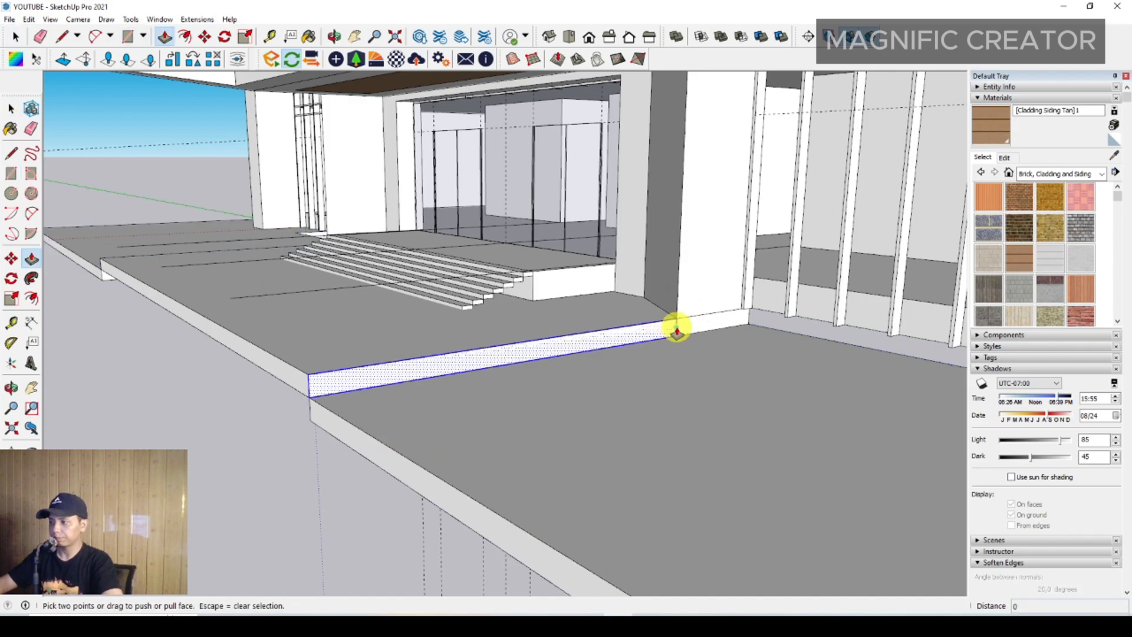
click(676, 321)
scroll(676, 321, down, 2)
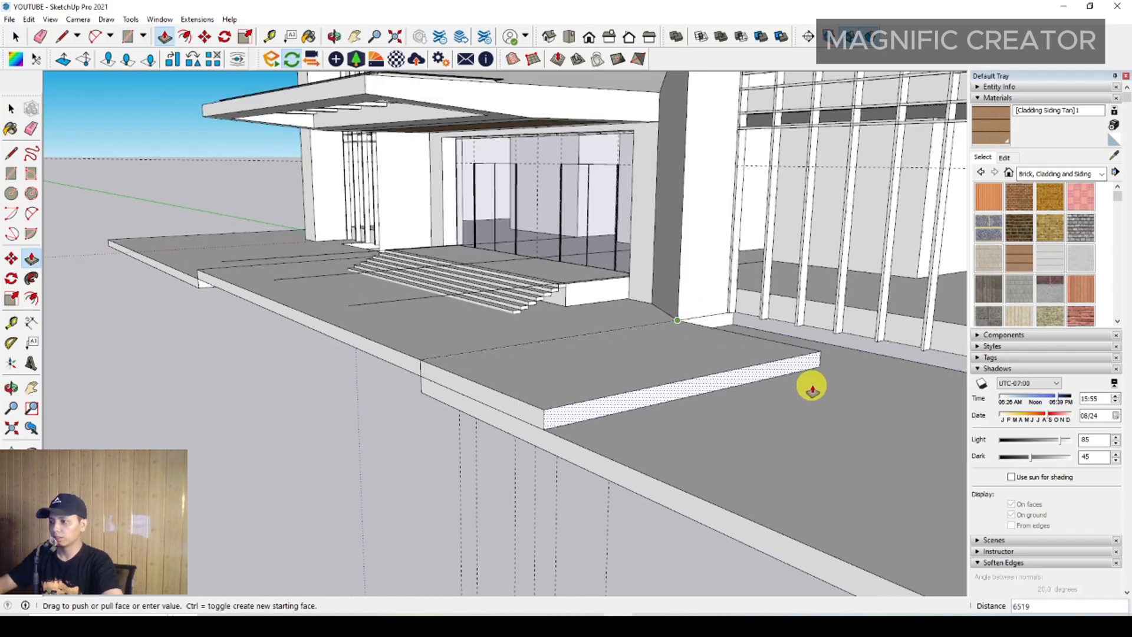
click(812, 386)
key(space)
Move the block's outer top edge down onto the perimeter slab to form a sloping ramp.
scroll(556, 406, up, 1)
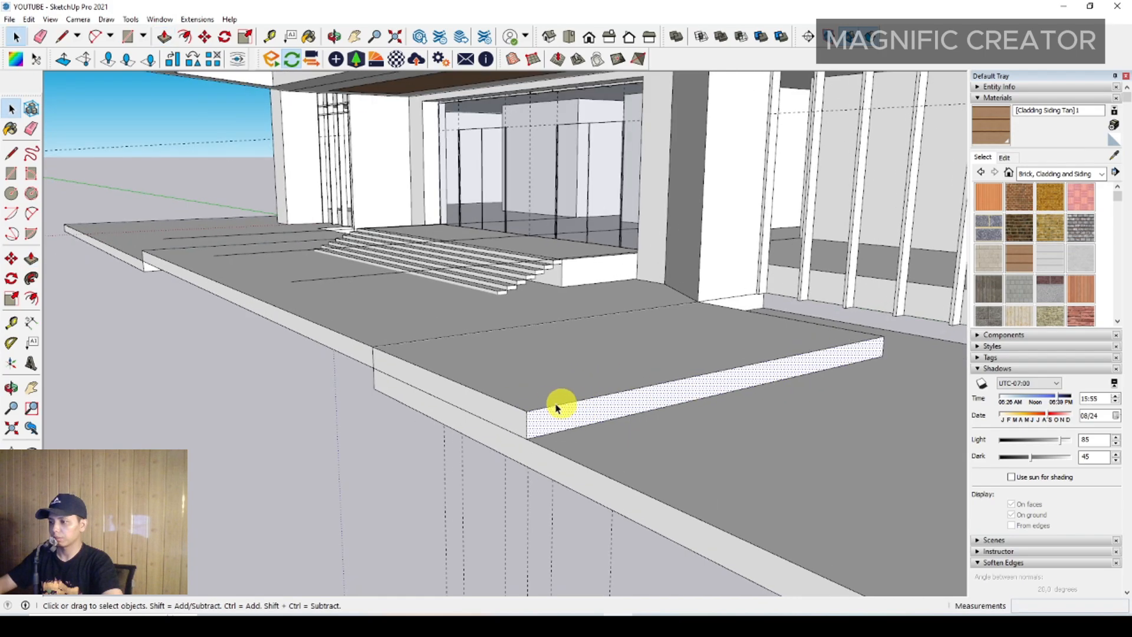
click(548, 410)
scroll(539, 410, up, 2)
scroll(526, 412, up, 1)
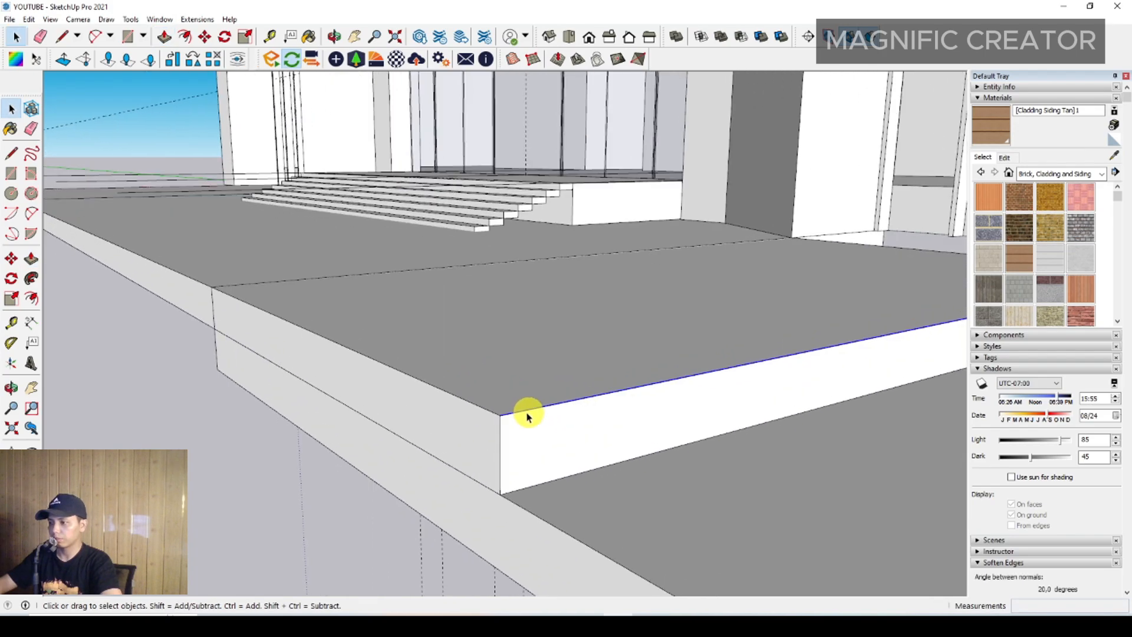
key(m)
scroll(513, 443, down, 1)
key(space)
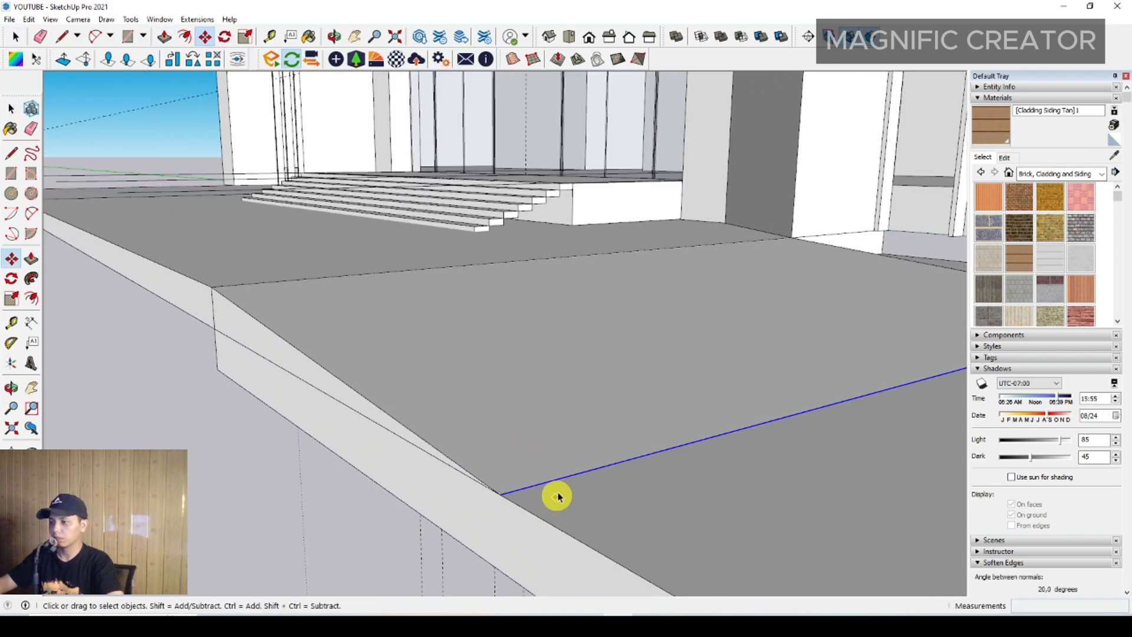
Select all faces and edges of the ramp and make them a group.
scroll(413, 366, down, 5)
middle_drag(454, 345, 409, 394)
scroll(588, 364, up, 2)
right_click(588, 362)
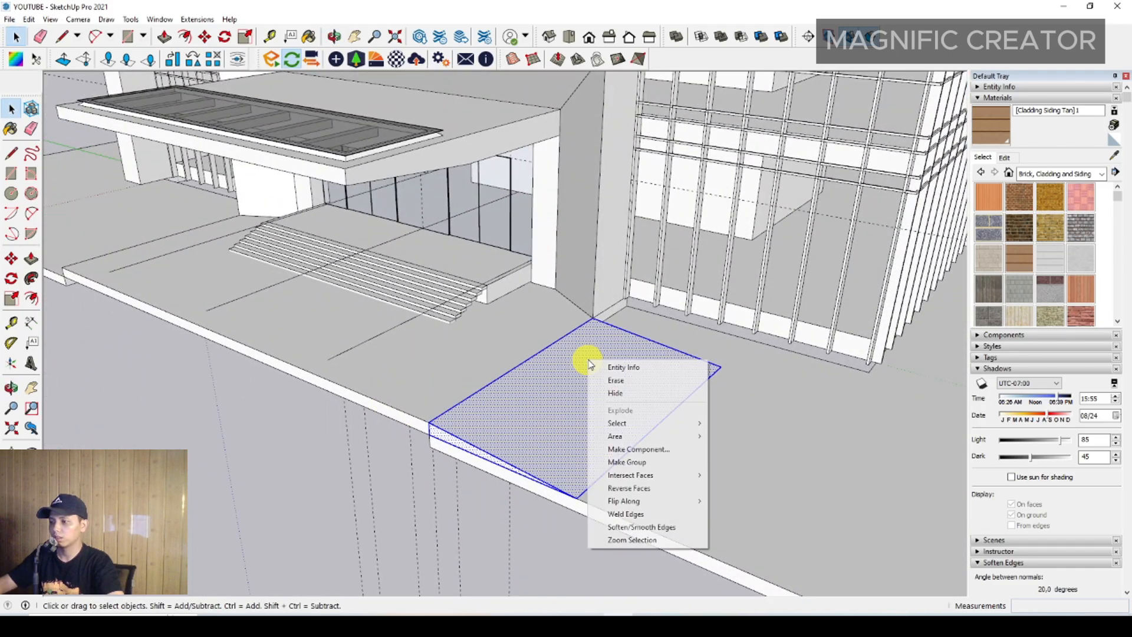
click(620, 460)
Open the ramp group and Push/Pull its building-side face away from the portal to narrow the ramp.
middle_drag(590, 448, 537, 377)
key(p)
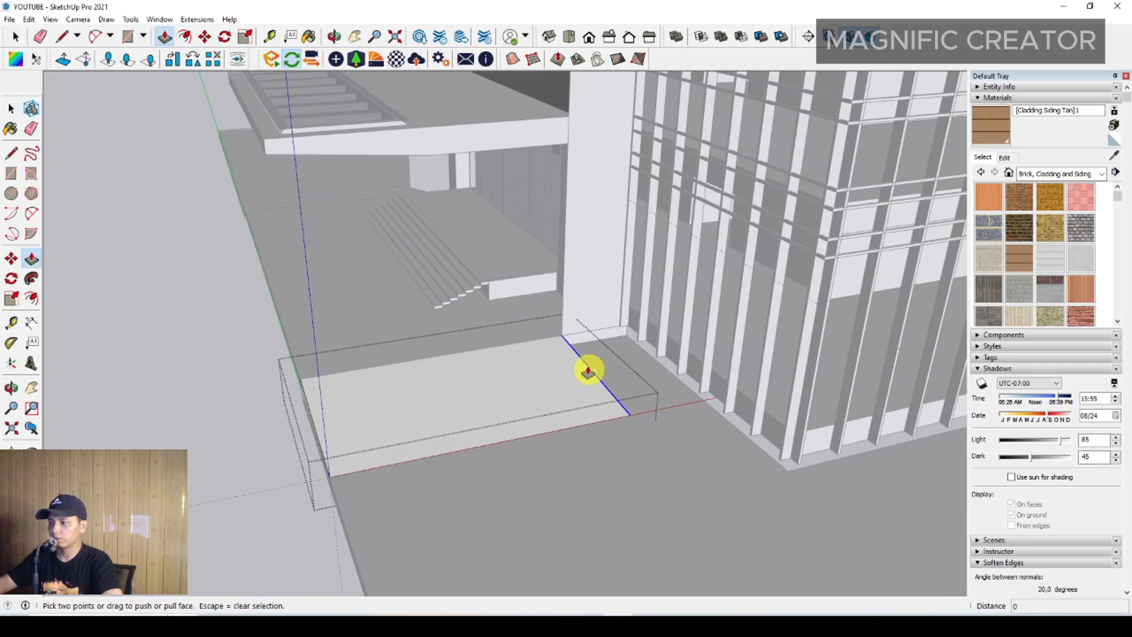
click(588, 369)
scroll(518, 336, up, 3)
key(space)
scroll(437, 342, down, 2)
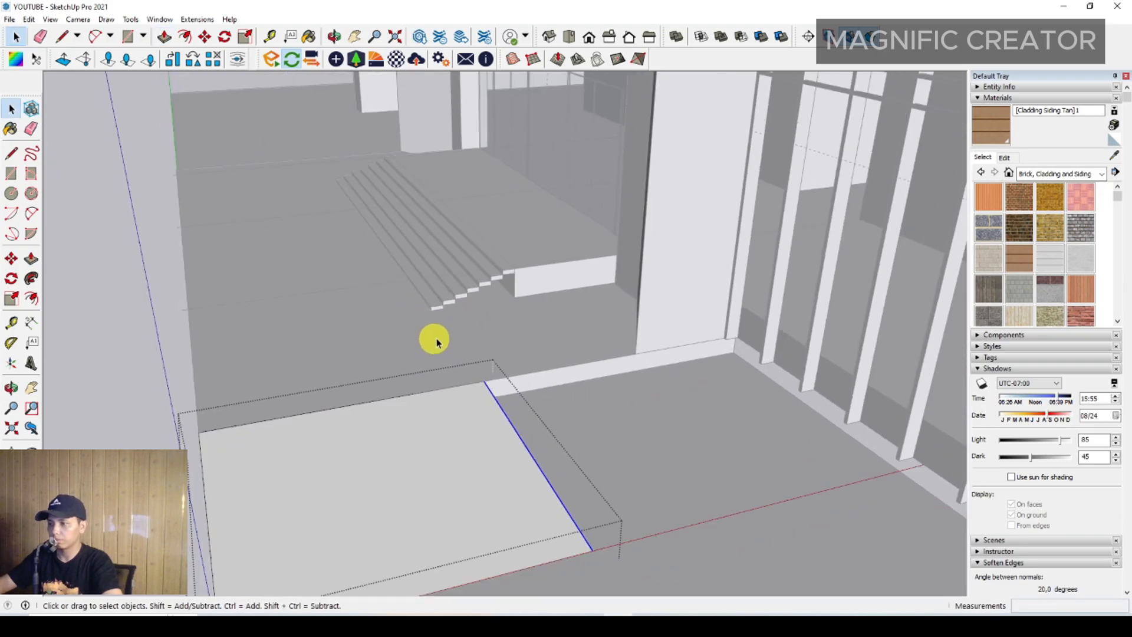
scroll(351, 383, down, 1)
click(145, 349)
scroll(267, 392, up, 1)
middle_drag(267, 392, 692, 388)
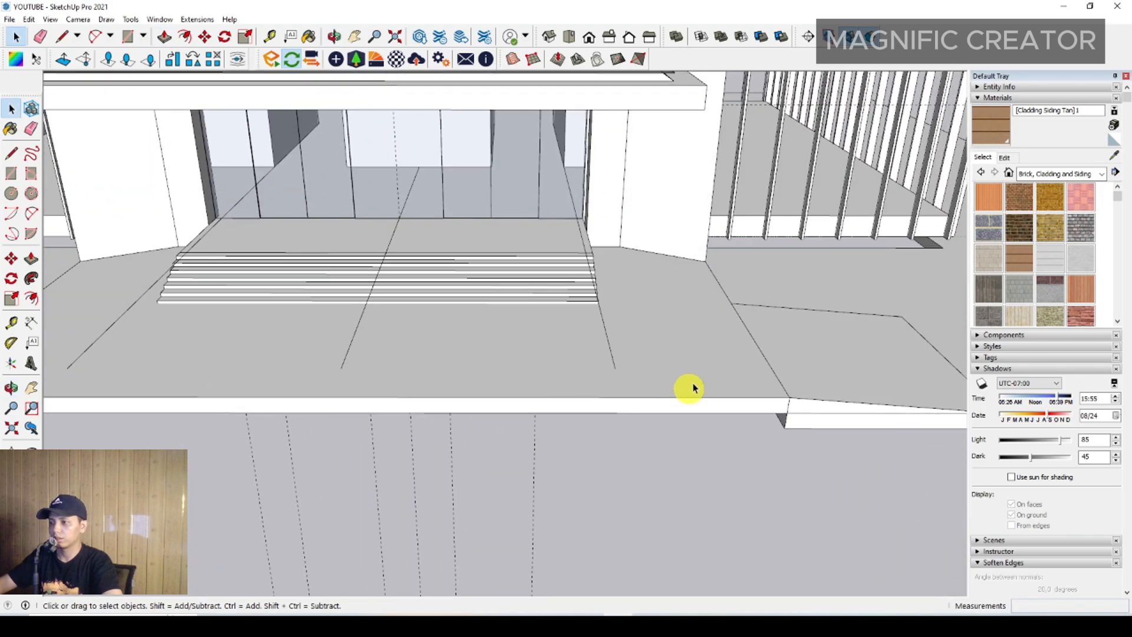
Copy the ramp group across the entrance to the opposite side of the raised slab.
scroll(693, 387, down, 1)
scroll(792, 354, up, 1)
click(792, 354)
middle_drag(792, 353, 804, 390)
key(m)
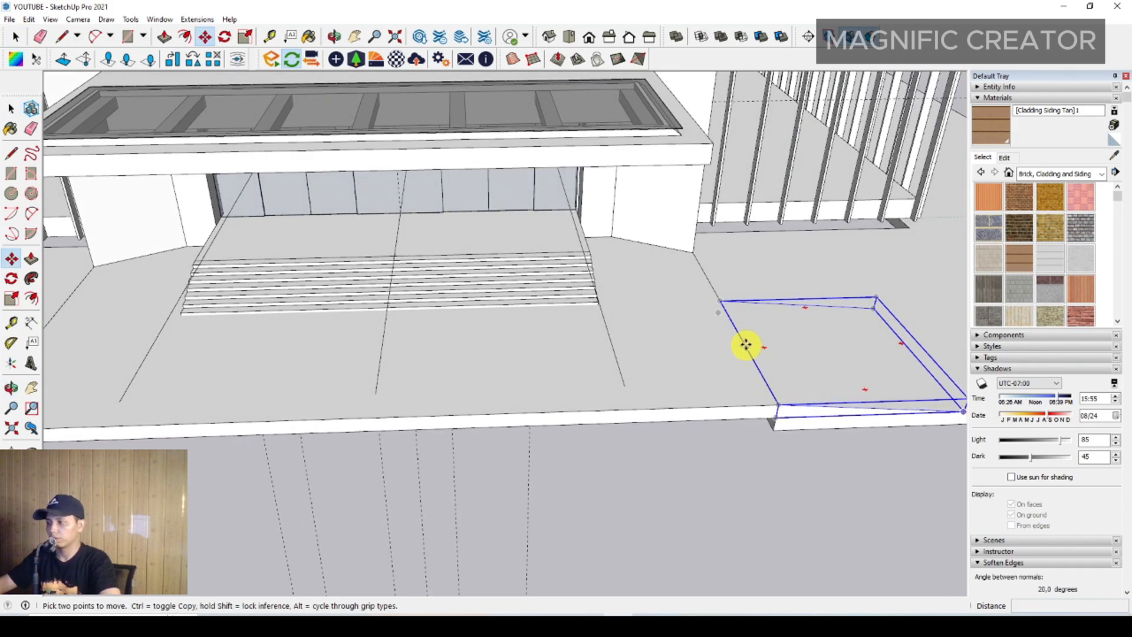
key(ctrl)
click(732, 342)
middle_drag(725, 342, 756, 341)
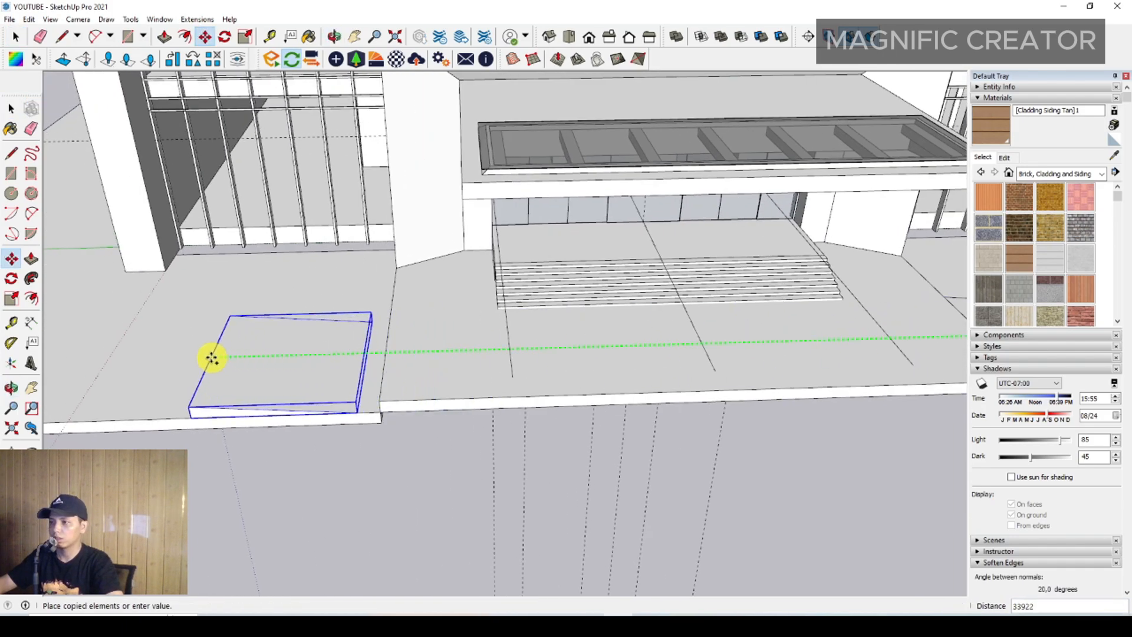
scroll(257, 361, down, 2)
middle_drag(365, 354, 377, 394)
key(space)
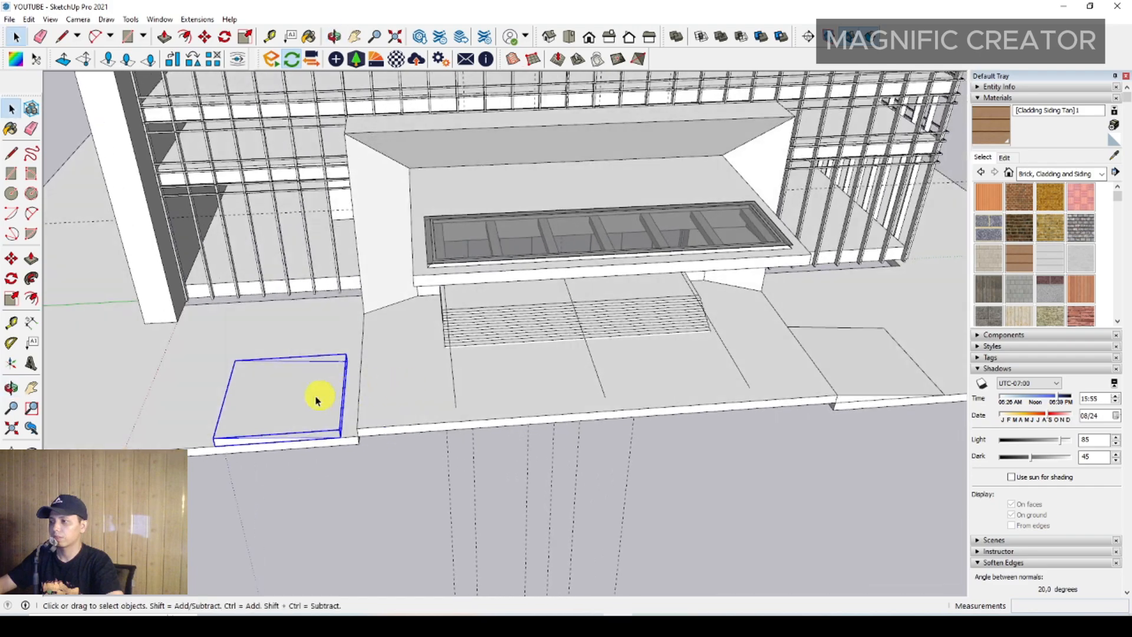
Flip the copied ramp along the group's green axis so it slopes away from the entrance.
scroll(311, 392, up, 2)
right_click(302, 390)
mouse_move(360, 569)
click(444, 572)
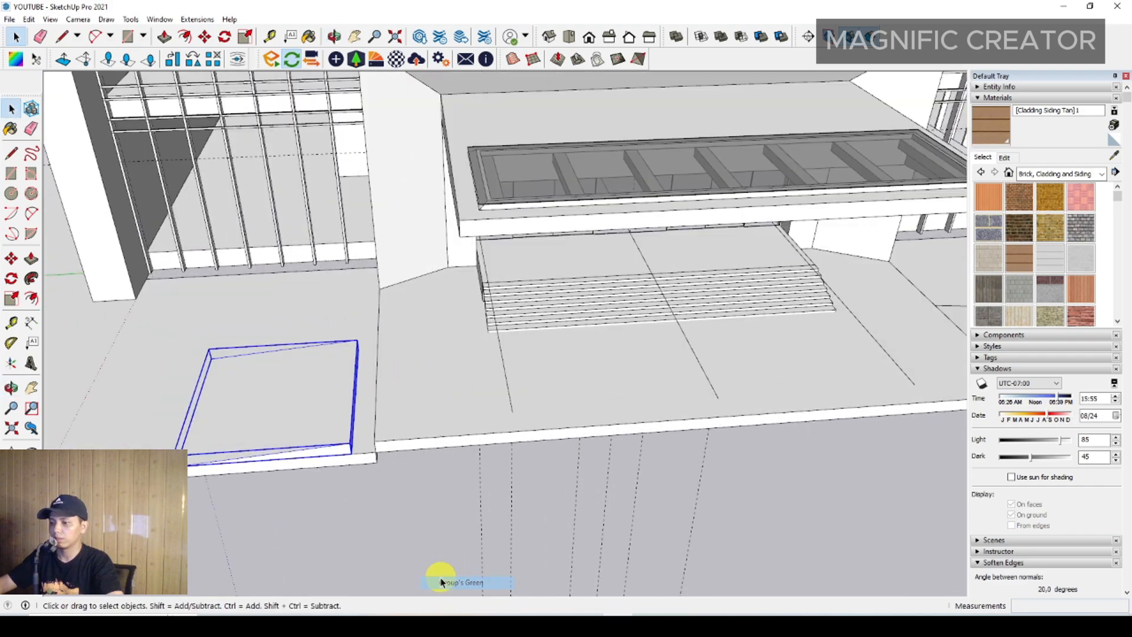
Move the flipped ramp by its upper front corner onto the raised entrance slab's top corner.
scroll(336, 429, up, 3)
middle_drag(335, 430, 445, 354)
key(m)
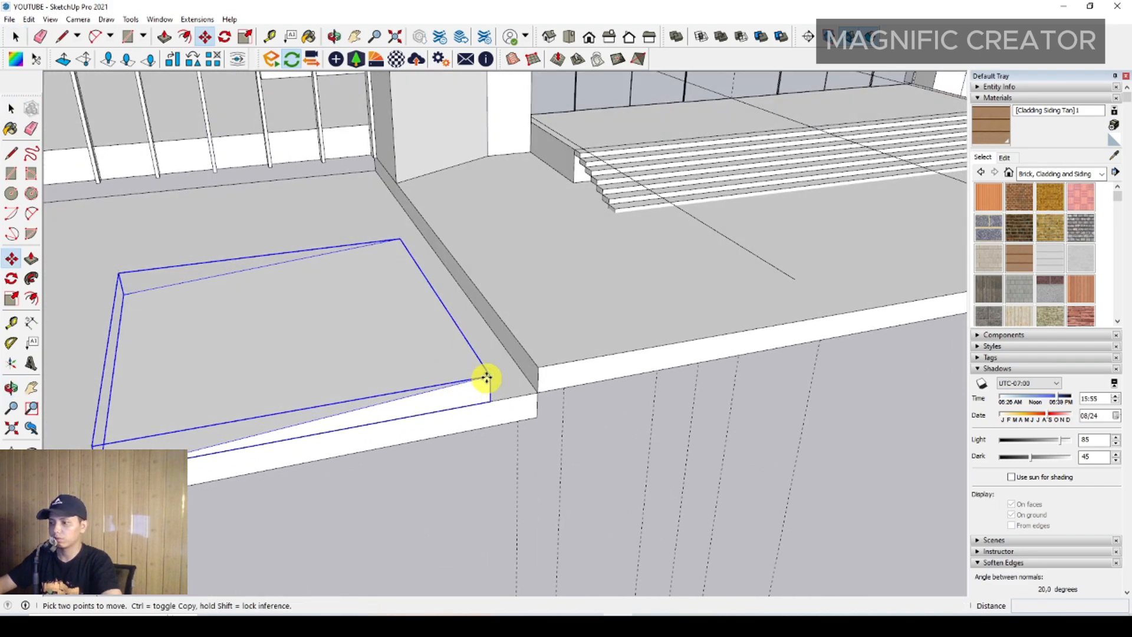
click(487, 378)
click(537, 365)
key(space)
scroll(451, 339, down, 6)
middle_drag(397, 343, 488, 295)
Draw a rectangle over the full front face of the perimeter slab, from one end corner to the other.
key(r)
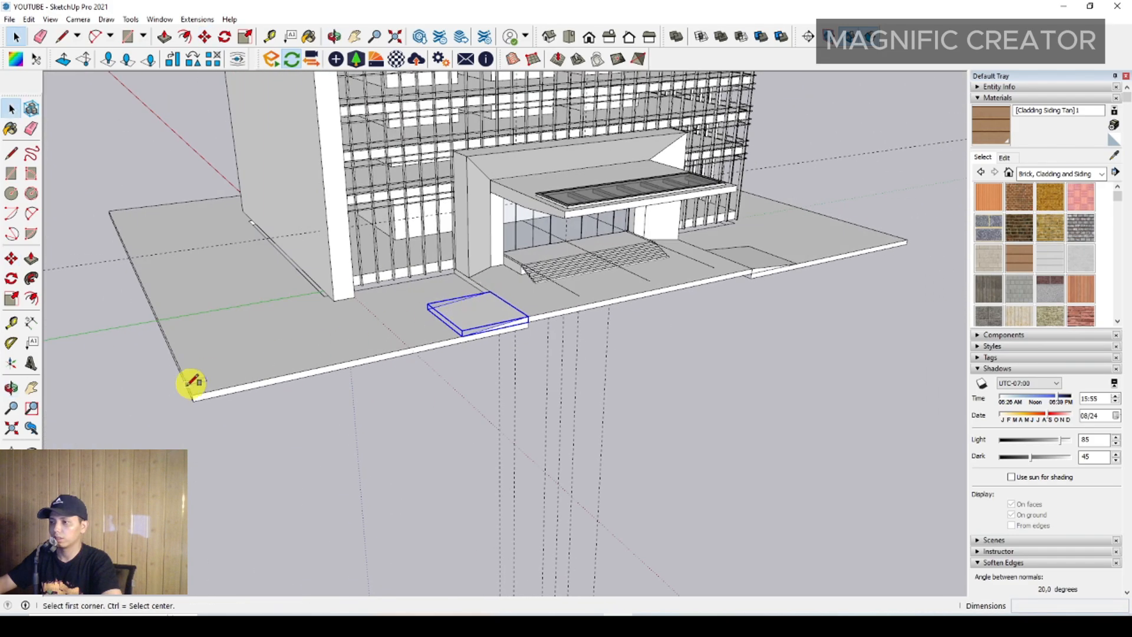
click(187, 399)
middle_drag(378, 366, 248, 336)
shift+middle_drag(732, 331, 417, 232)
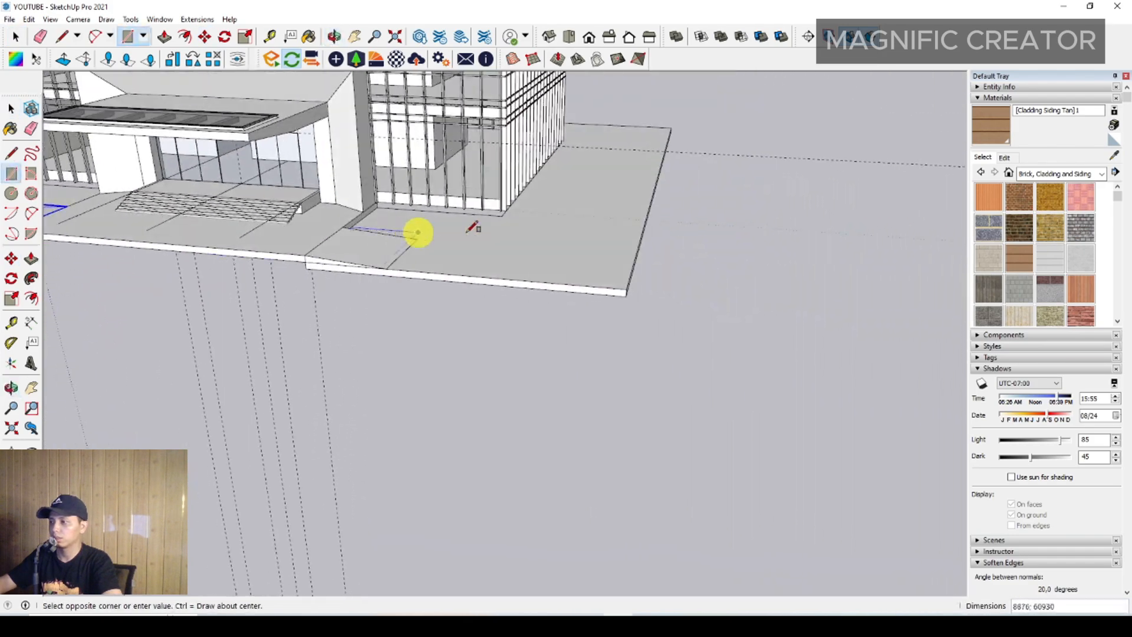
scroll(655, 254, up, 3)
click(590, 319)
key(space)
Push/Pull the front rectangle outward into a wide forecourt slab and make it a group.
key(p)
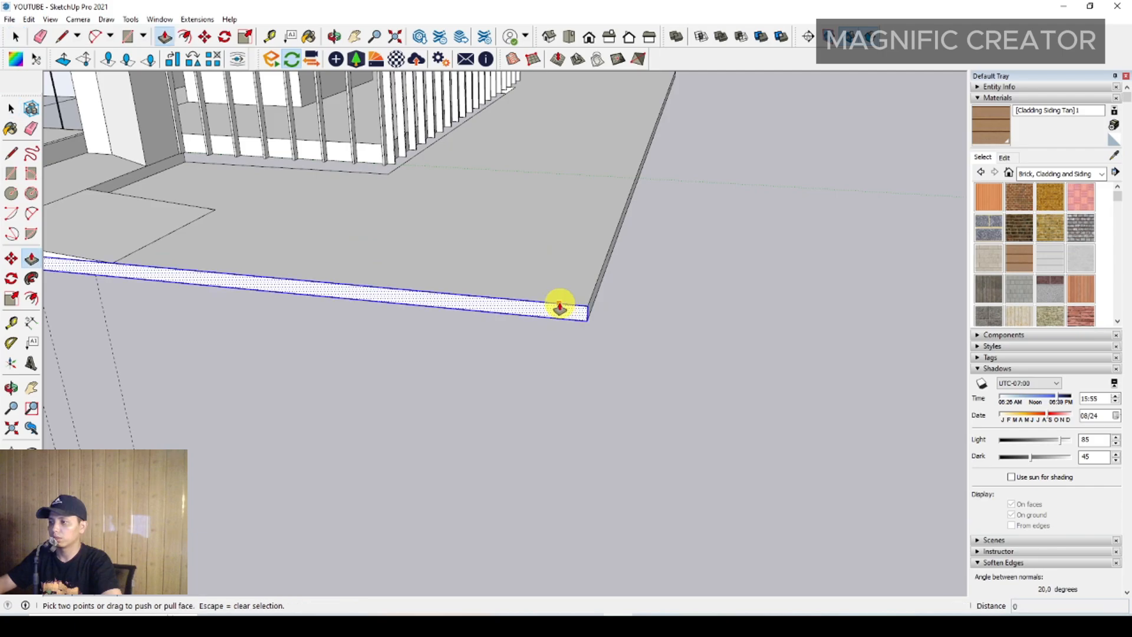
middle_drag(561, 303, 506, 374)
key(space)
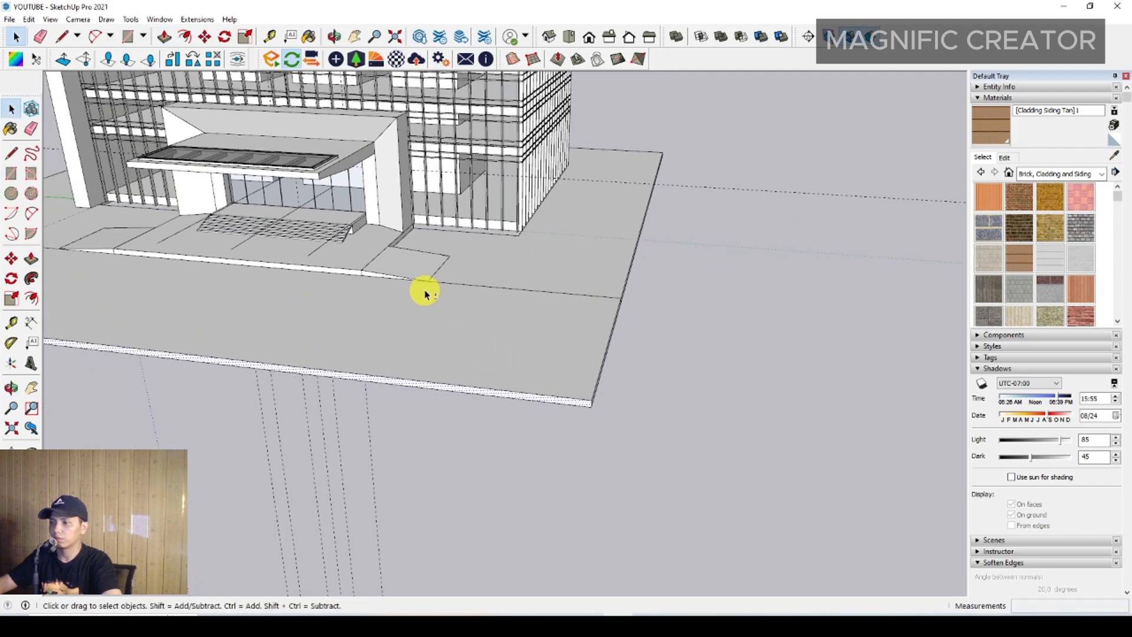
middle_drag(425, 291, 455, 348)
click(429, 395)
right_click(429, 396)
click(468, 493)
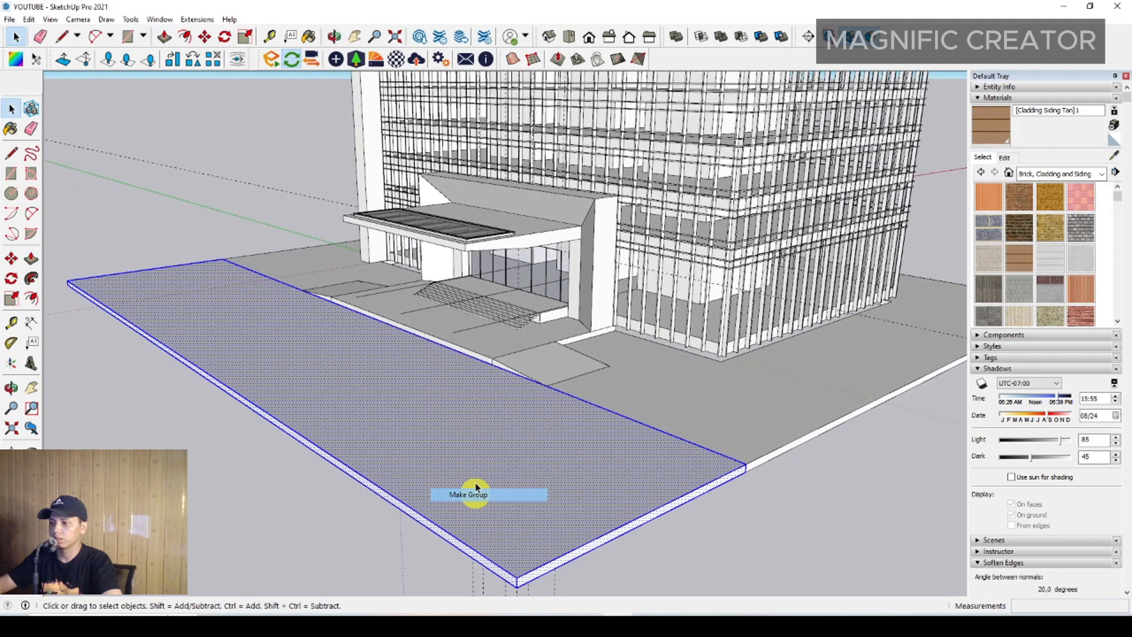
Draw a narrow rectangle on the forecourt along the entrance slab's front edge and Push/Pull it up about 1573 mm.
middle_drag(468, 494, 599, 430)
scroll(649, 425, up, 3)
key(r)
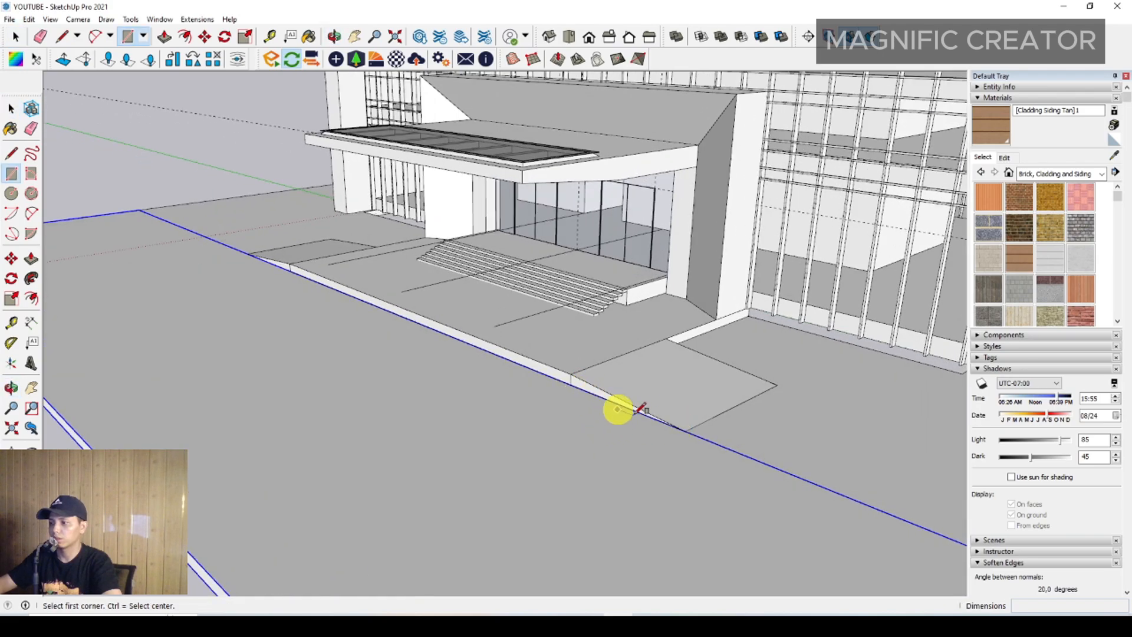
middle_drag(245, 278, 664, 310)
click(571, 399)
key(space)
key(p)
click(687, 267)
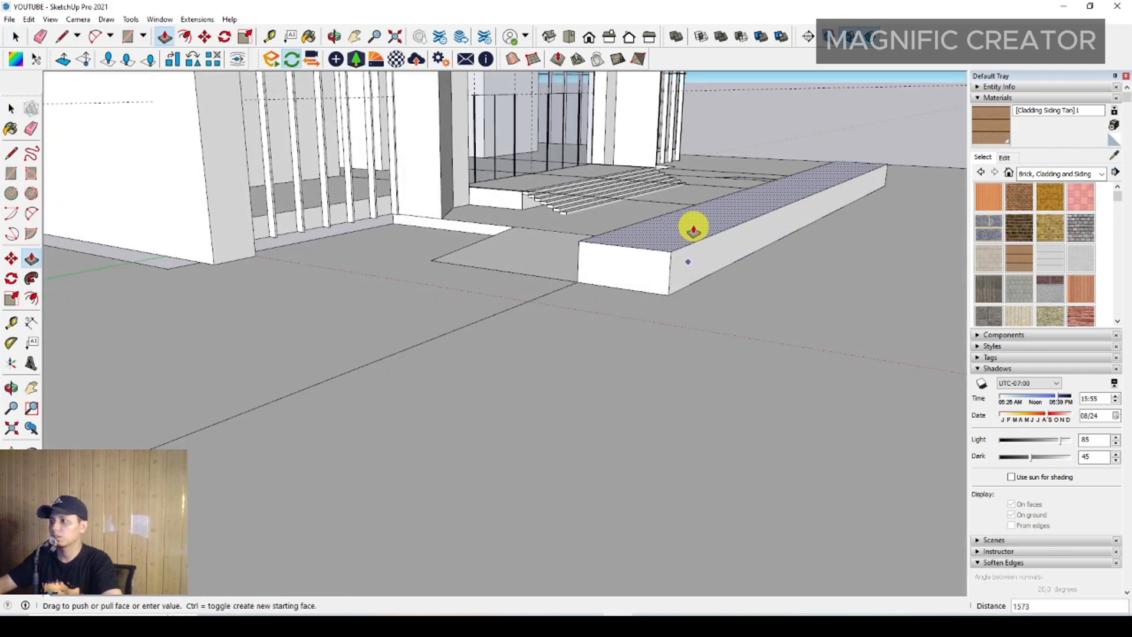
click(690, 229)
key(space)
middle_drag(699, 228, 547, 353)
Push/Pull both short ends of the long block outward so it extends past the two ramps.
key(p)
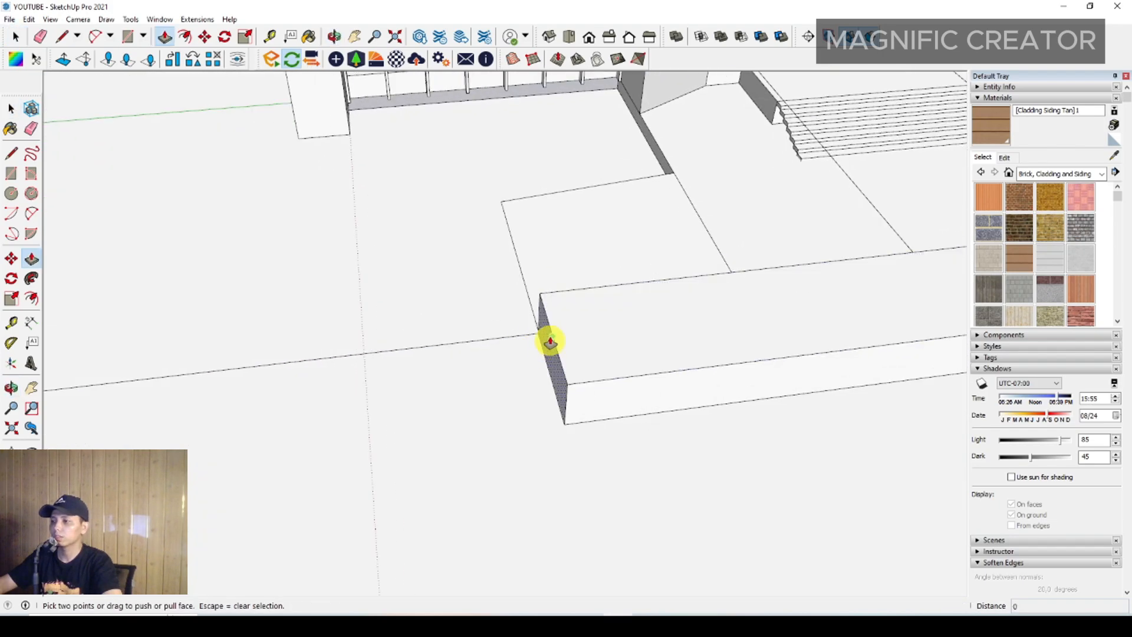
click(546, 351)
click(475, 342)
key(space)
middle_drag(475, 342, 507, 378)
key(p)
click(453, 290)
click(533, 329)
key(space)
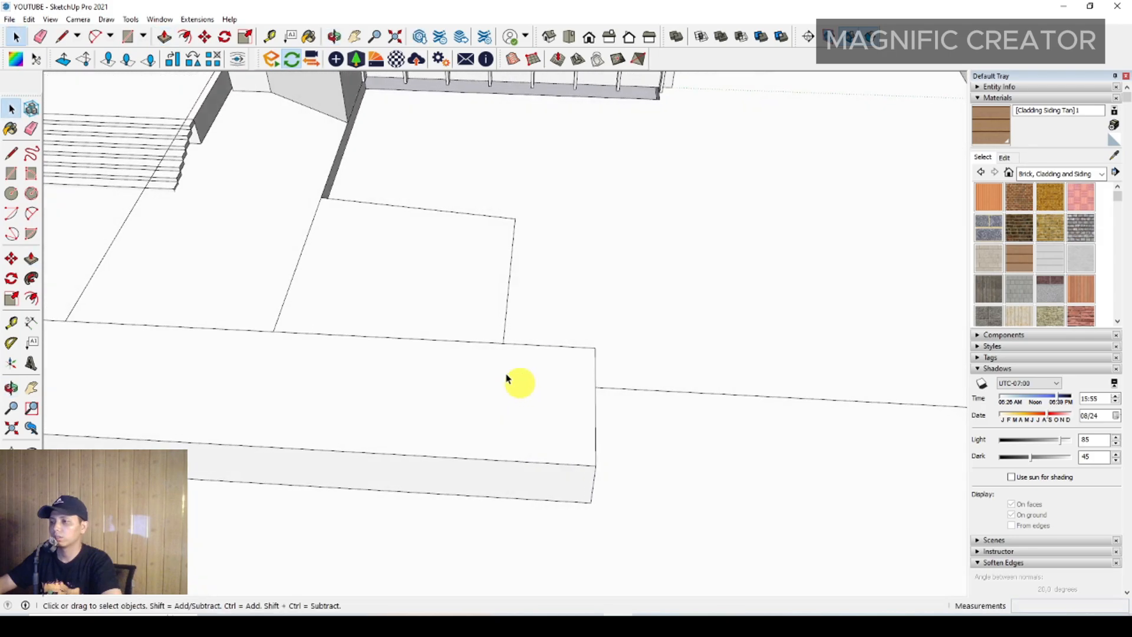
Draw tangent arcs of about 1594 mm radius across both top-face corners at one end of the block.
click(30, 213)
click(534, 344)
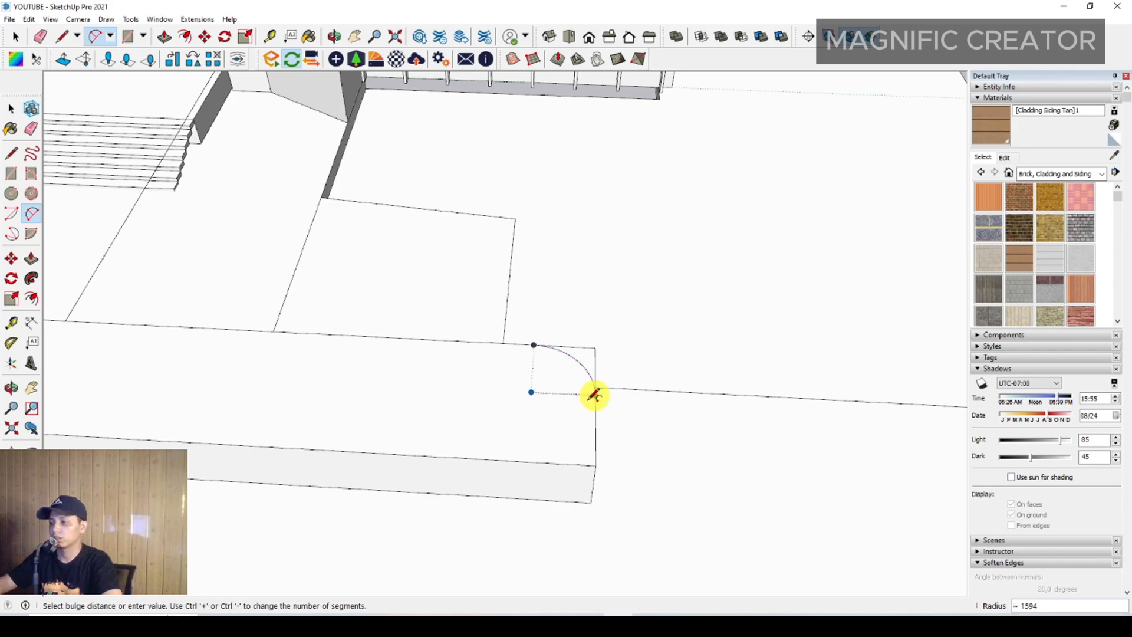
click(595, 394)
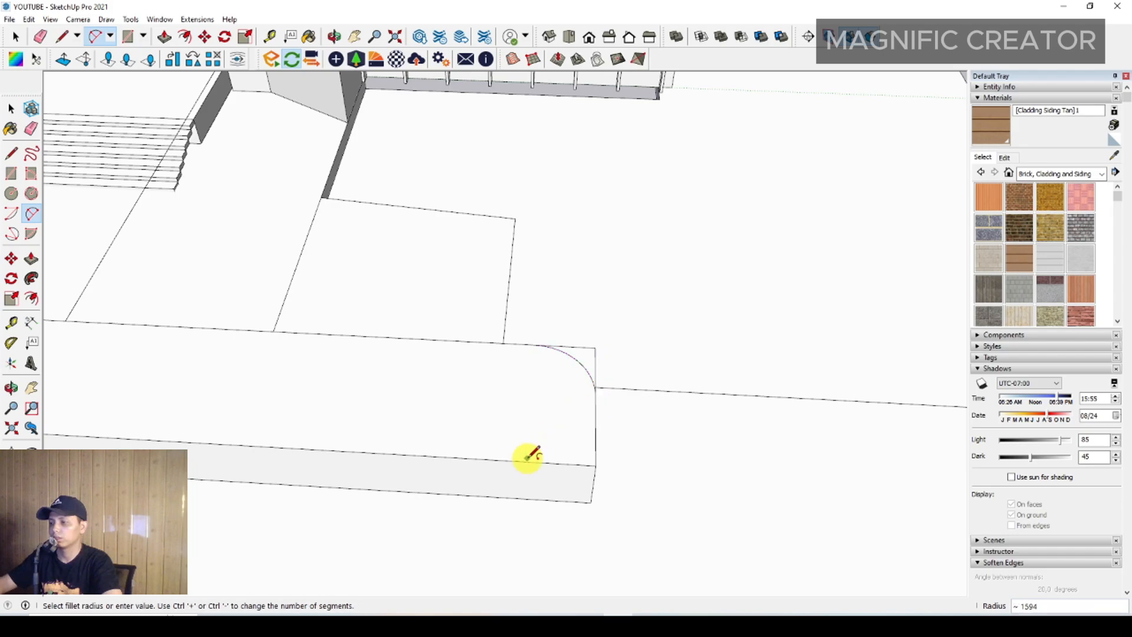
click(596, 410)
click(597, 411)
key(space)
Draw matching tangent arcs across both top-face corners at the opposite end of the block.
scroll(592, 422, down, 4)
shift+middle_drag(330, 415, 920, 436)
scroll(407, 402, up, 5)
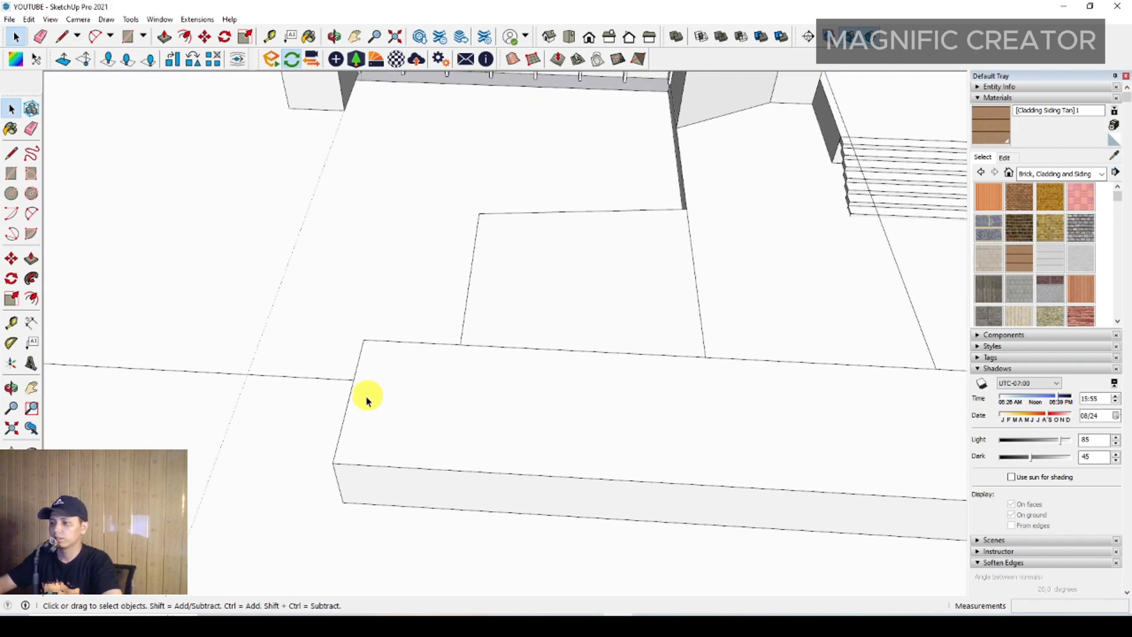
scroll(367, 401, up, 1)
key(a)
click(348, 399)
key(Escape)
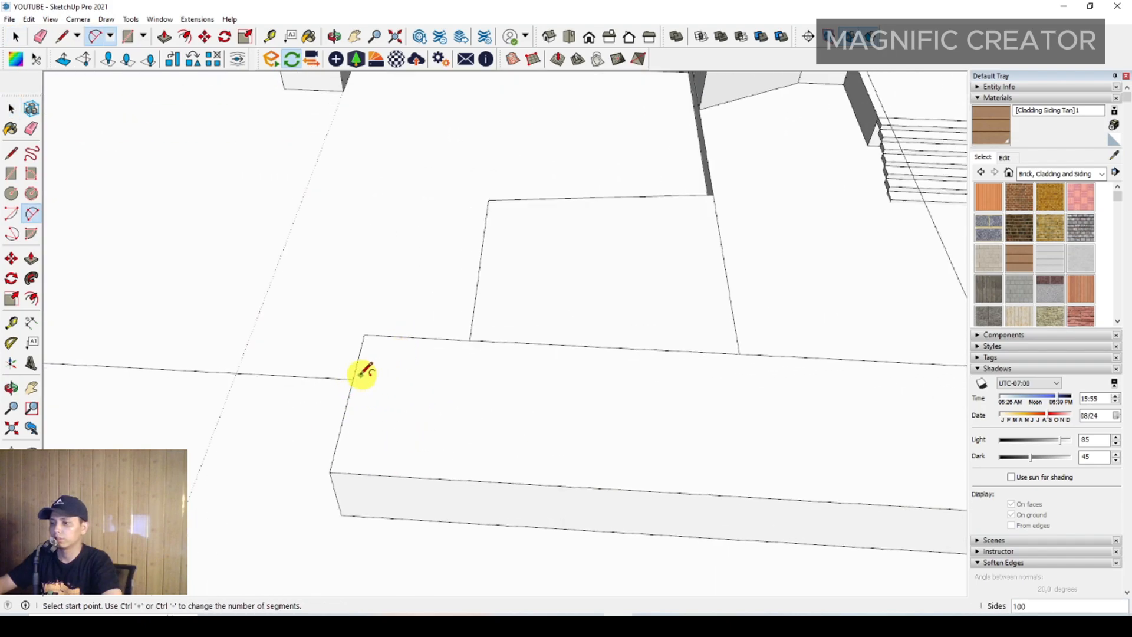
click(353, 376)
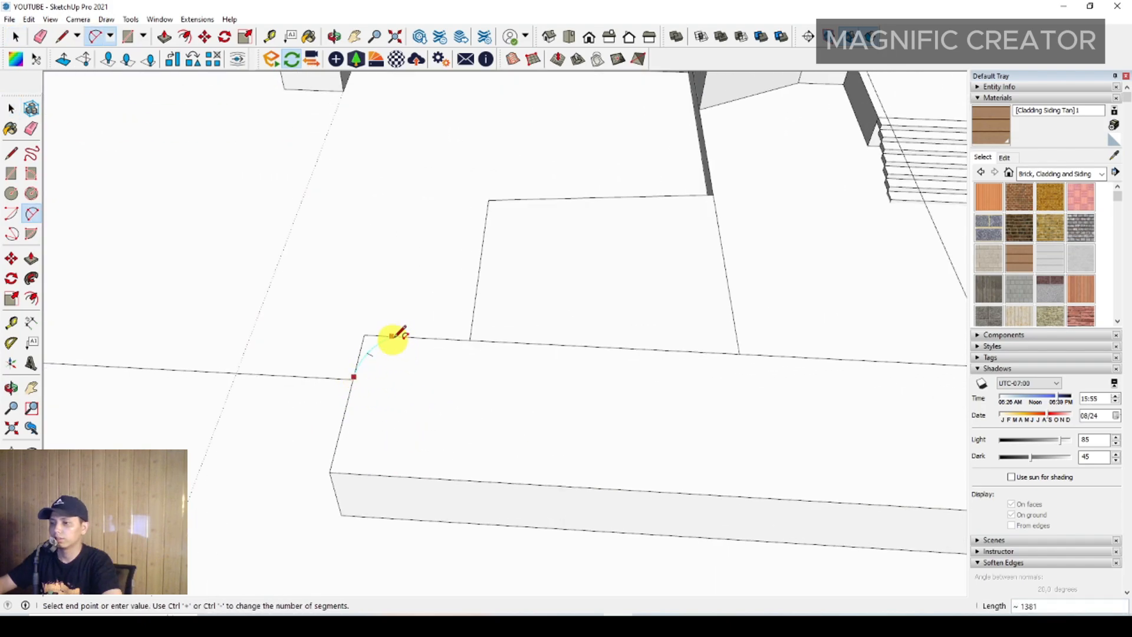
click(361, 385)
middle_drag(384, 387, 392, 450)
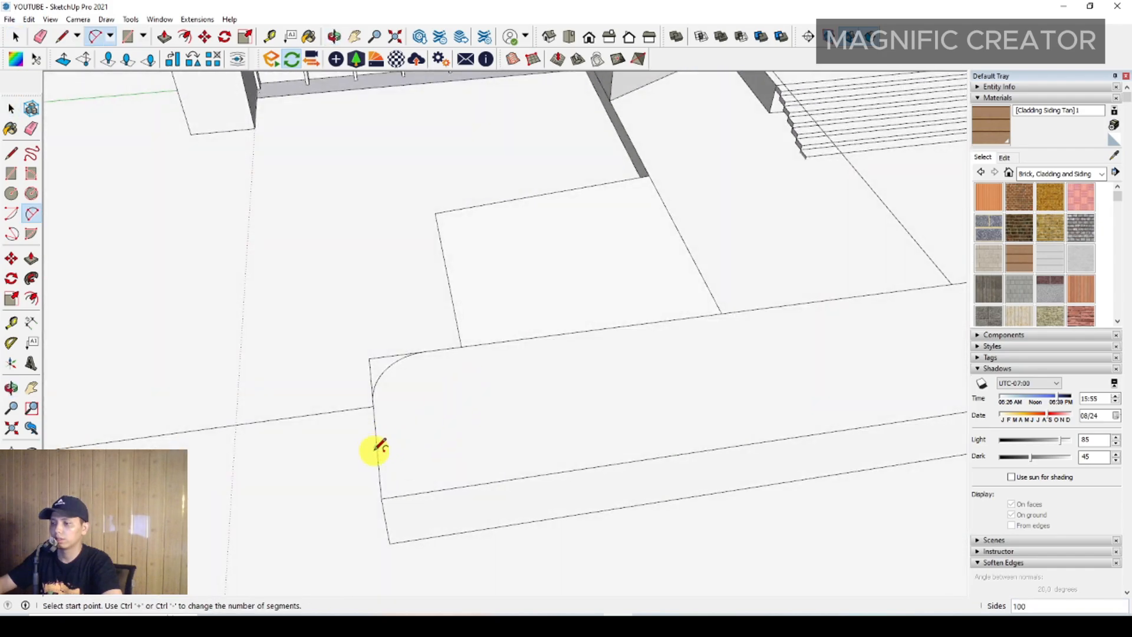
click(449, 485)
key(space)
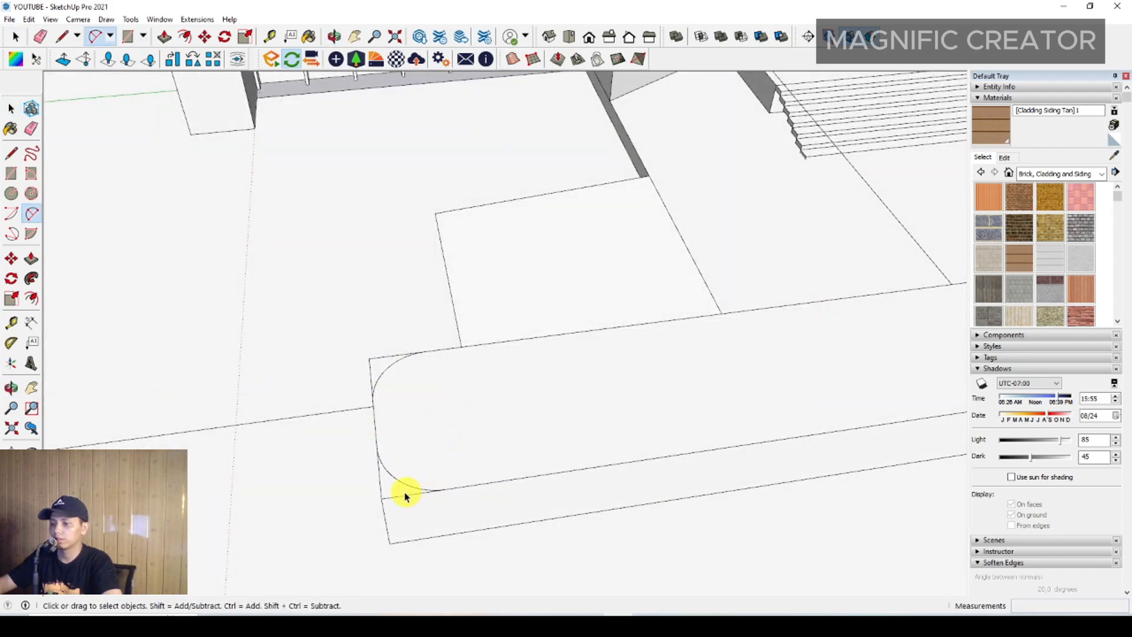
Push/Pull away the two corner pieces outside the arcs to round this end of the block.
key(p)
click(391, 485)
click(460, 561)
key(space)
key(p)
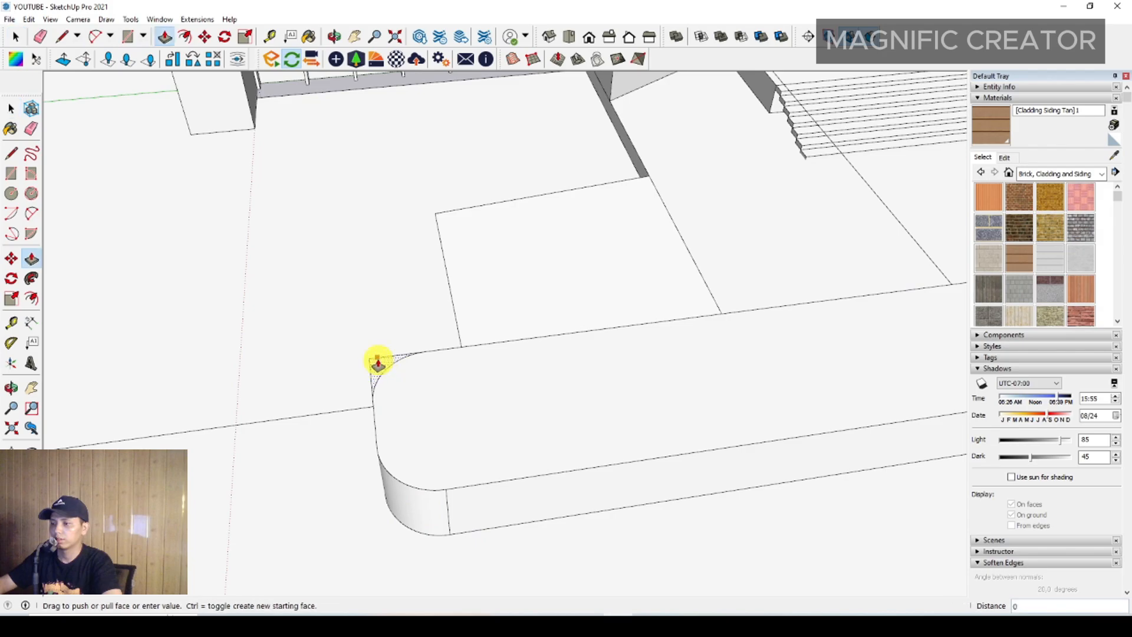
key(space)
Push/Pull away both corner pieces at the block's other end to round it as well.
scroll(342, 517, down, 5)
middle_drag(405, 450, 543, 437)
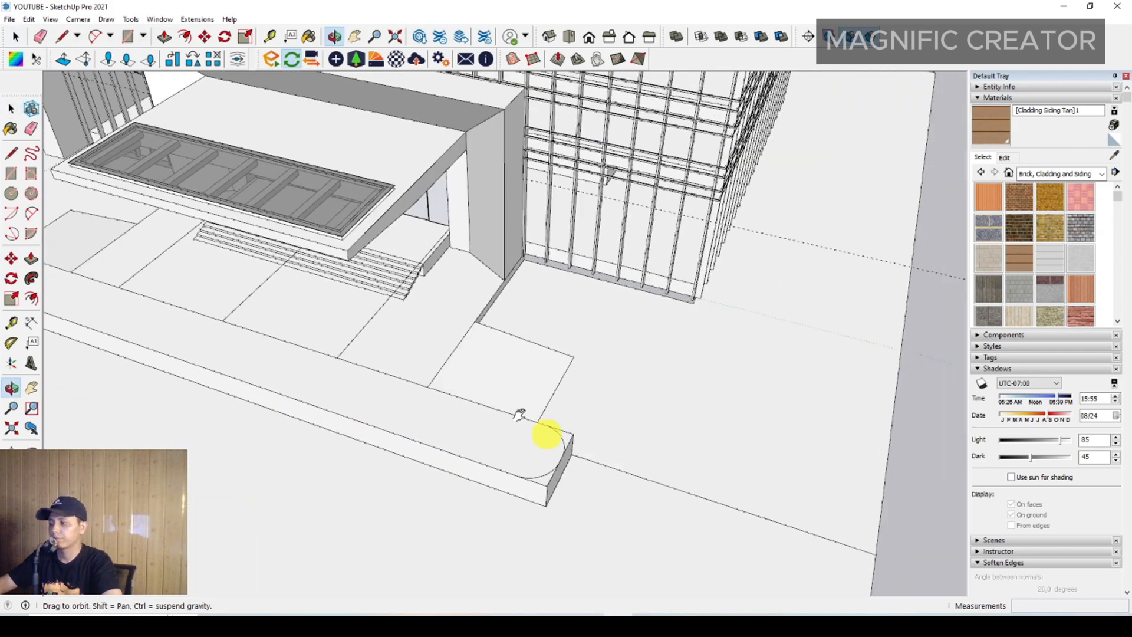
scroll(511, 433, up, 5)
key(p)
click(525, 416)
click(572, 497)
key(space)
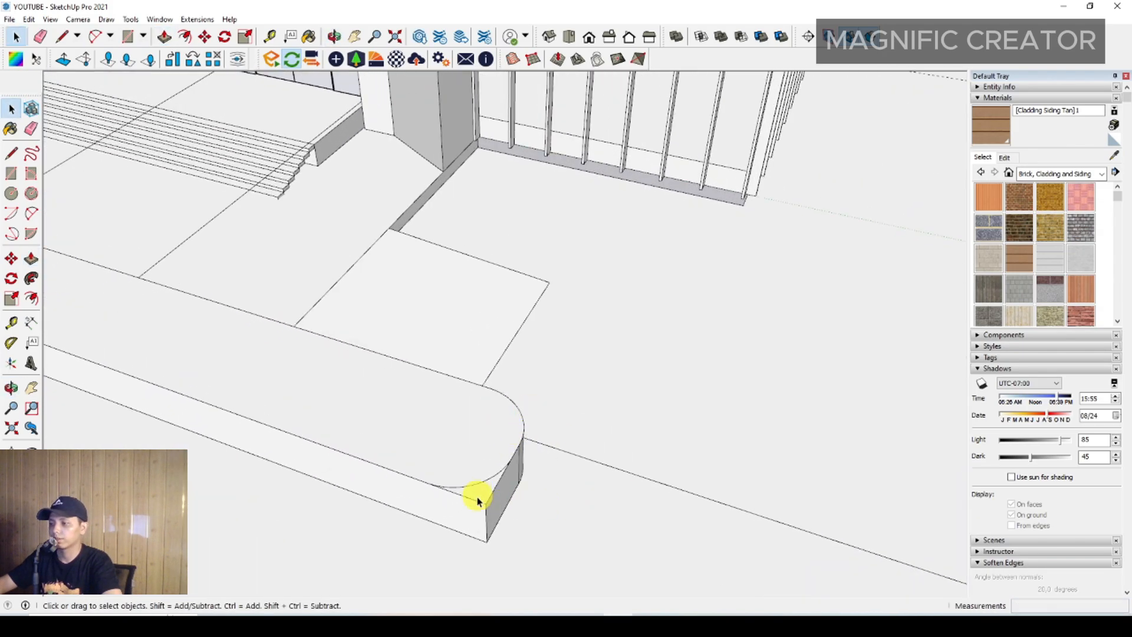
click(480, 498)
key(p)
click(482, 497)
click(577, 545)
key(space)
Offset the rounded block's top outline slightly inward to form a planter rim.
click(453, 392)
key(f)
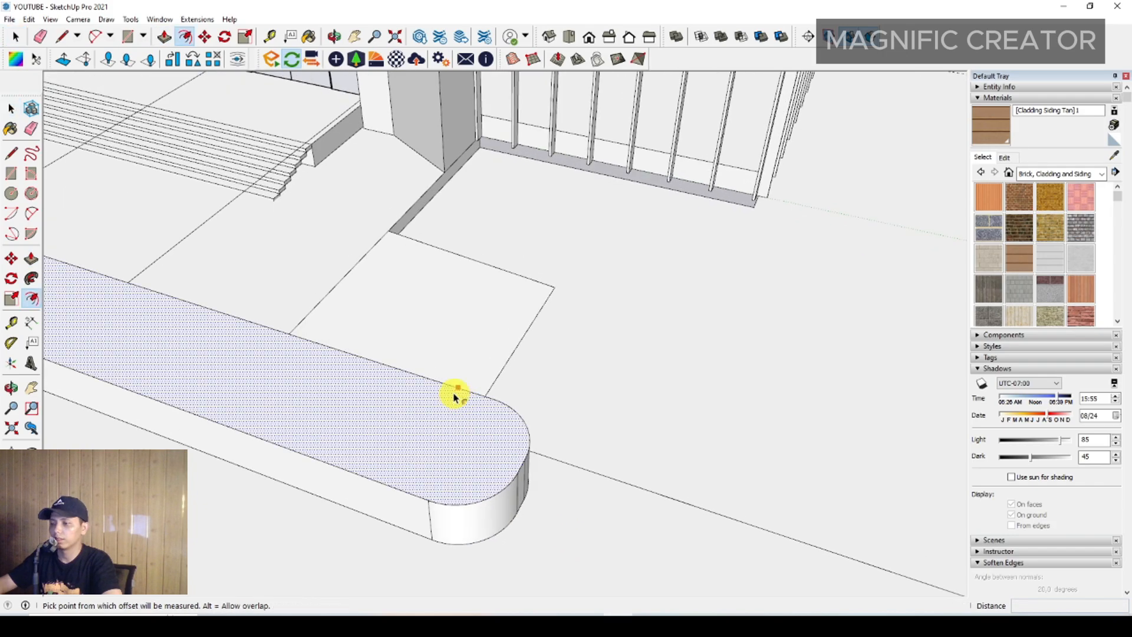
click(455, 387)
click(453, 394)
key(space)
Paint the planter's inner top face with Vegetation Grass from the Landscaping, Fencing and Vegetation materials.
click(455, 429)
scroll(1044, 268, down, 5)
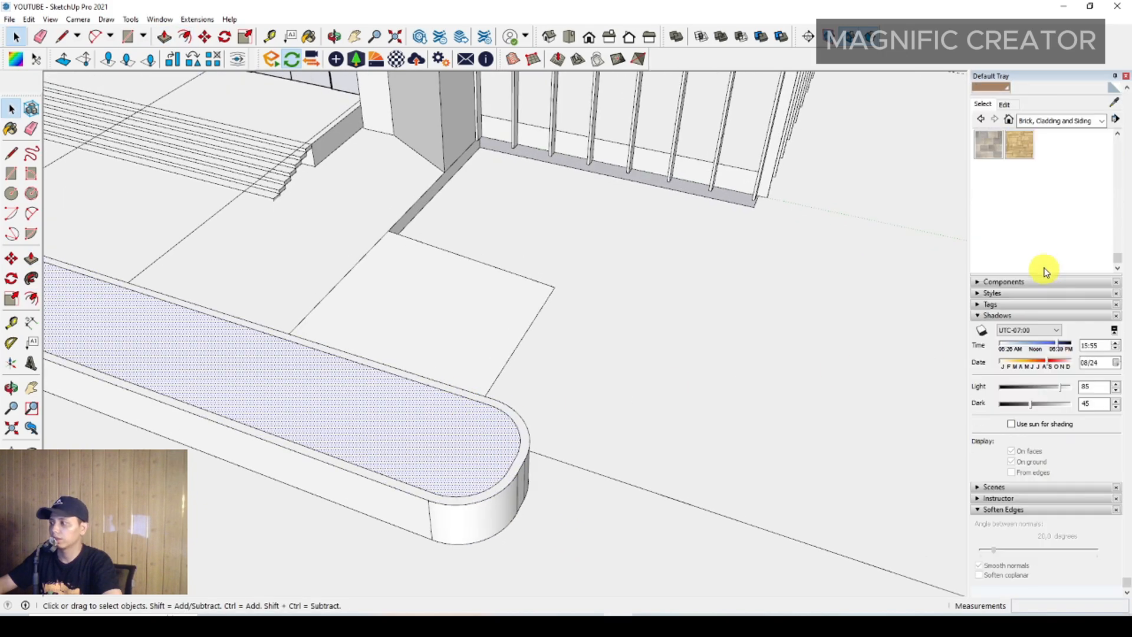
scroll(1053, 269, up, 5)
scroll(1052, 255, down, 5)
scroll(1053, 254, up, 6)
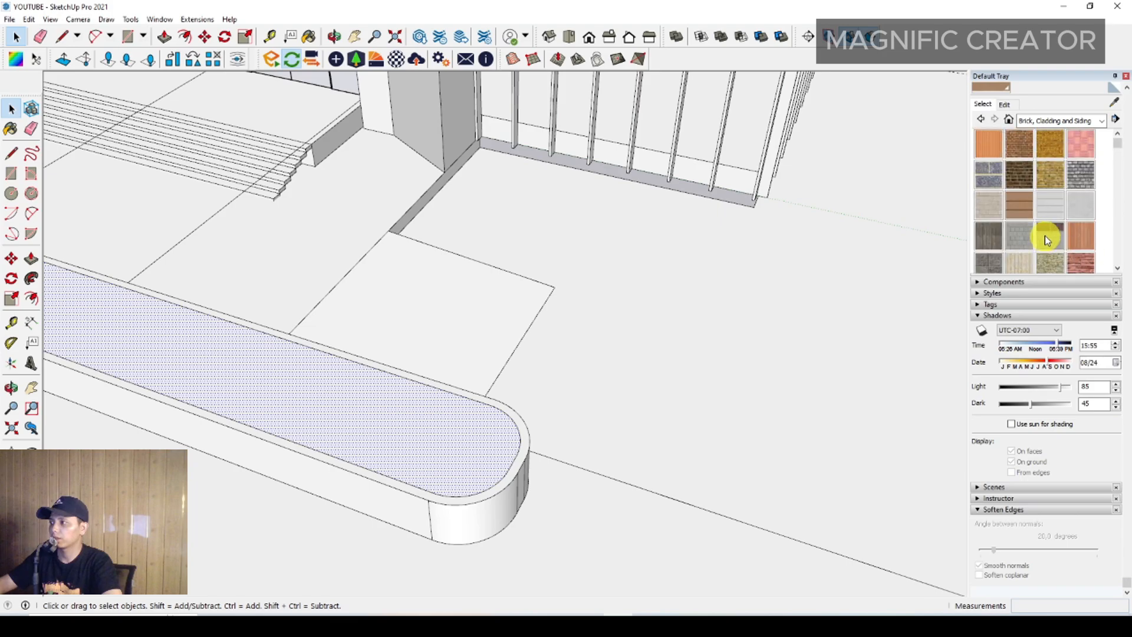
click(1104, 176)
click(1045, 243)
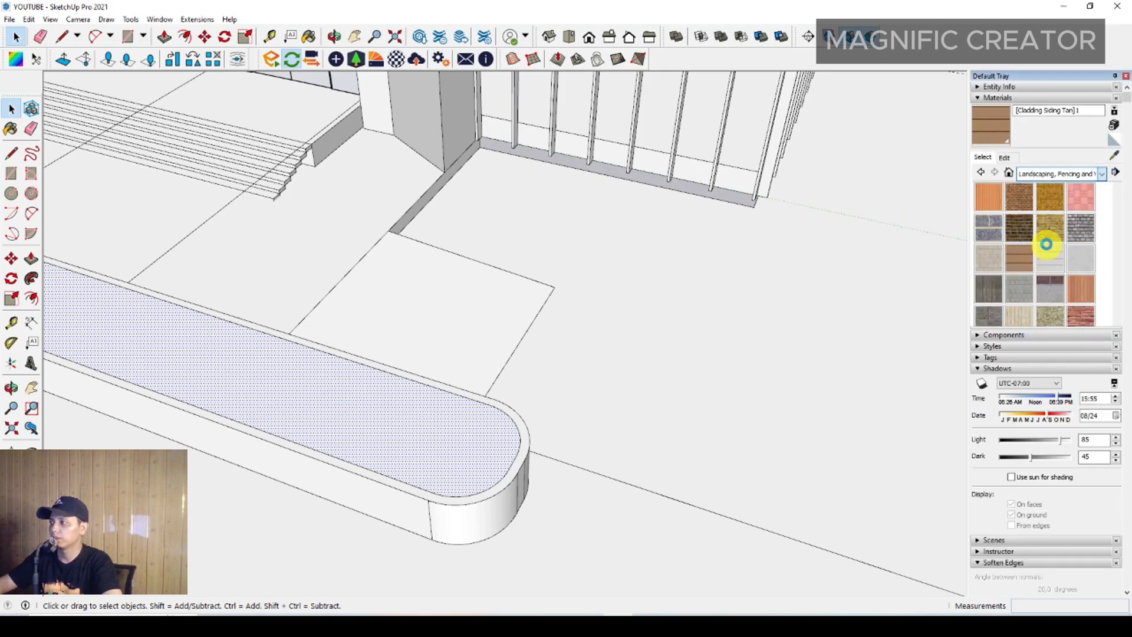
scroll(1053, 291, down, 5)
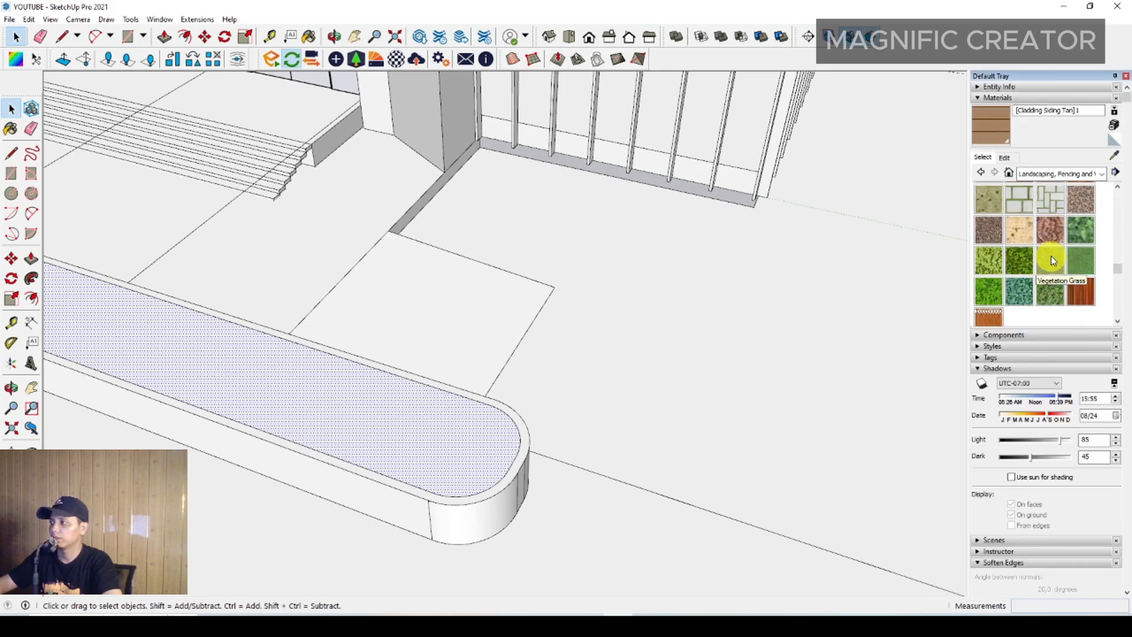
click(1051, 258)
click(485, 433)
key(space)
scroll(472, 422, down, 1)
Select the whole planter with its connected geometry and make it a group.
mouse_move(468, 418)
middle_down()
mouse_move(483, 430)
mouse_move(455, 417)
middle_up()
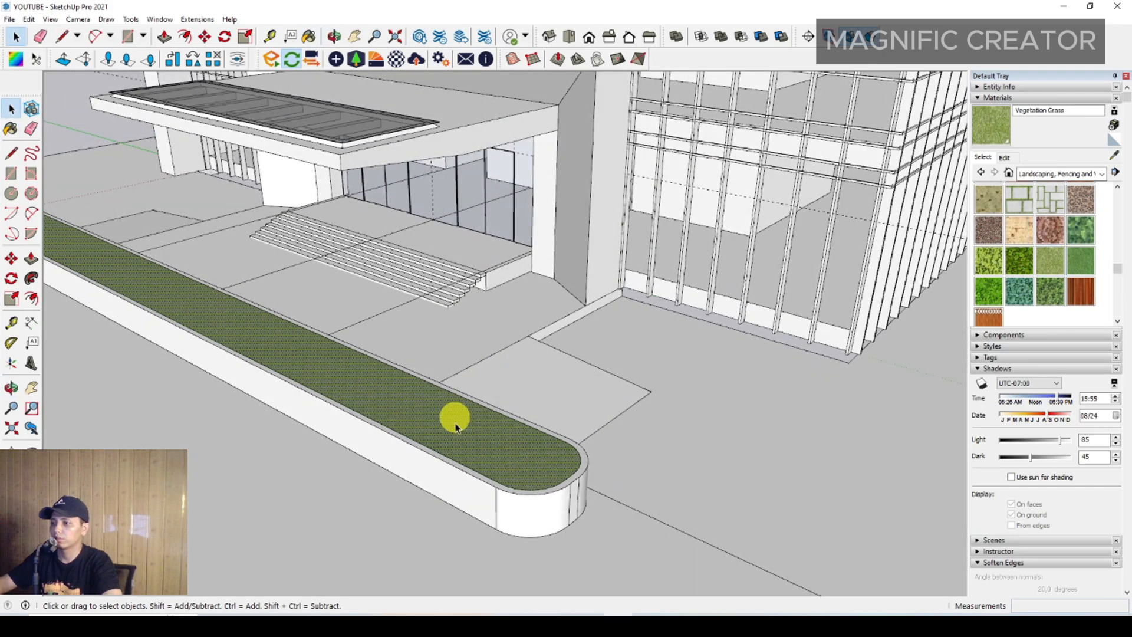
triple_click(455, 420)
right_click(457, 425)
click(496, 301)
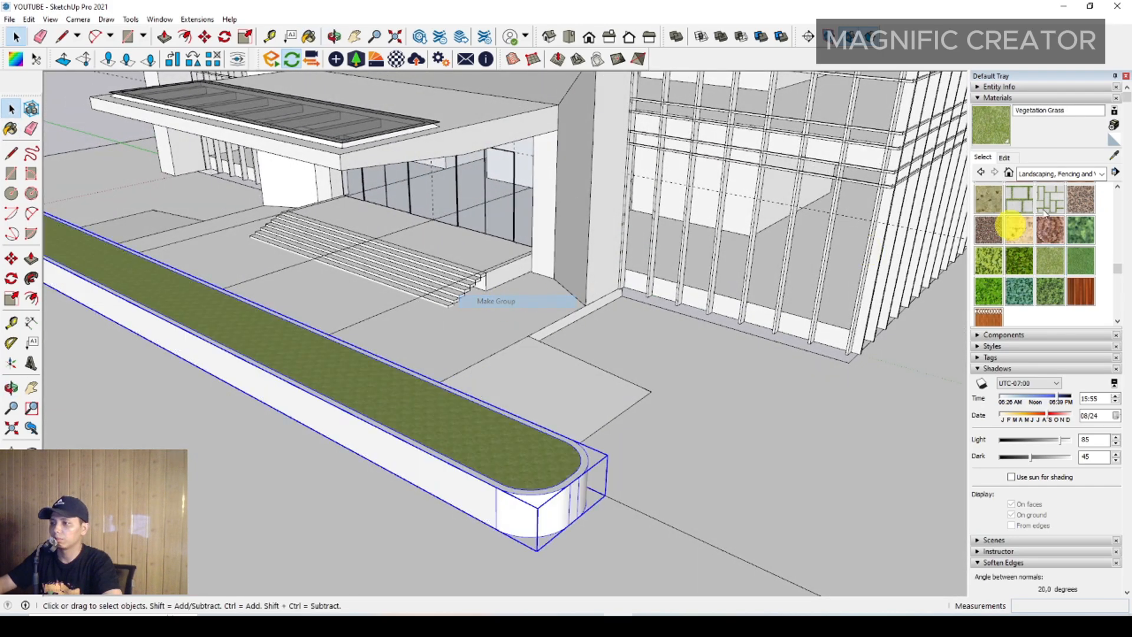
Inside the planter group, paint the rim and side walls with Concrete Aggregate Smoke from Asphalt and Concrete.
click(1102, 174)
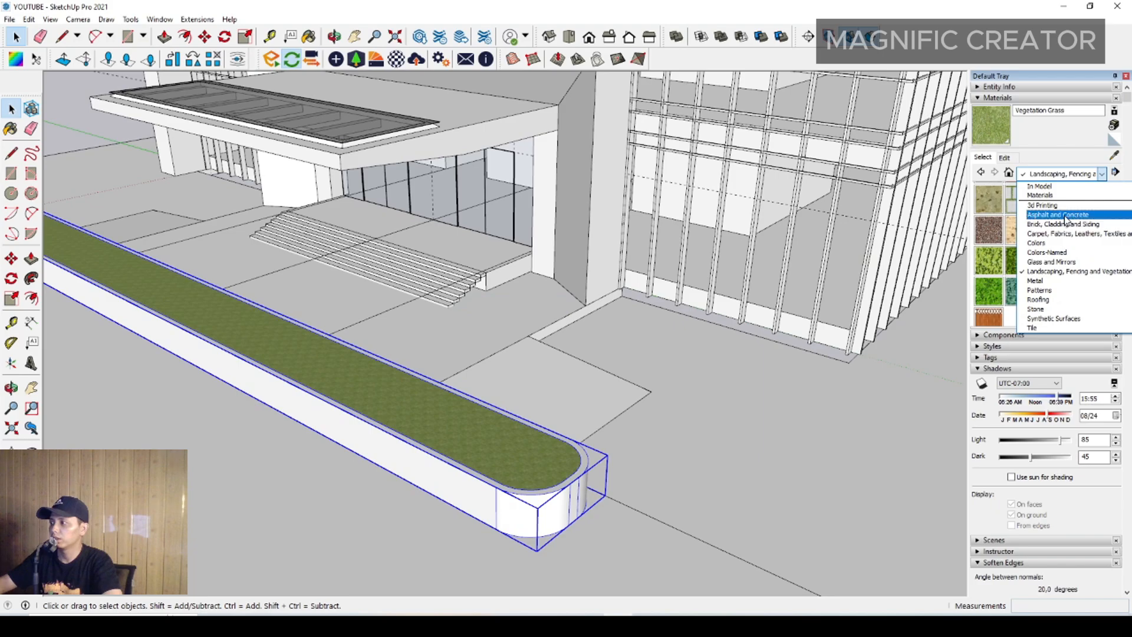
click(1066, 218)
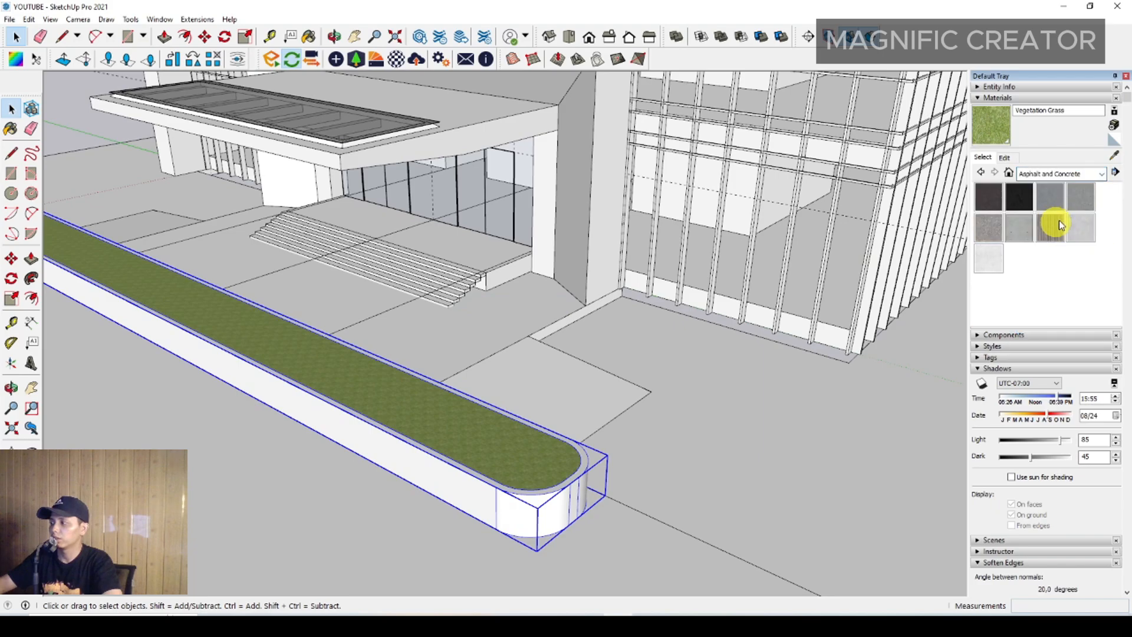
click(993, 232)
middle_drag(512, 479, 470, 483)
key(space)
double_click(463, 430)
triple_click(470, 460)
scroll(411, 432, up, 2)
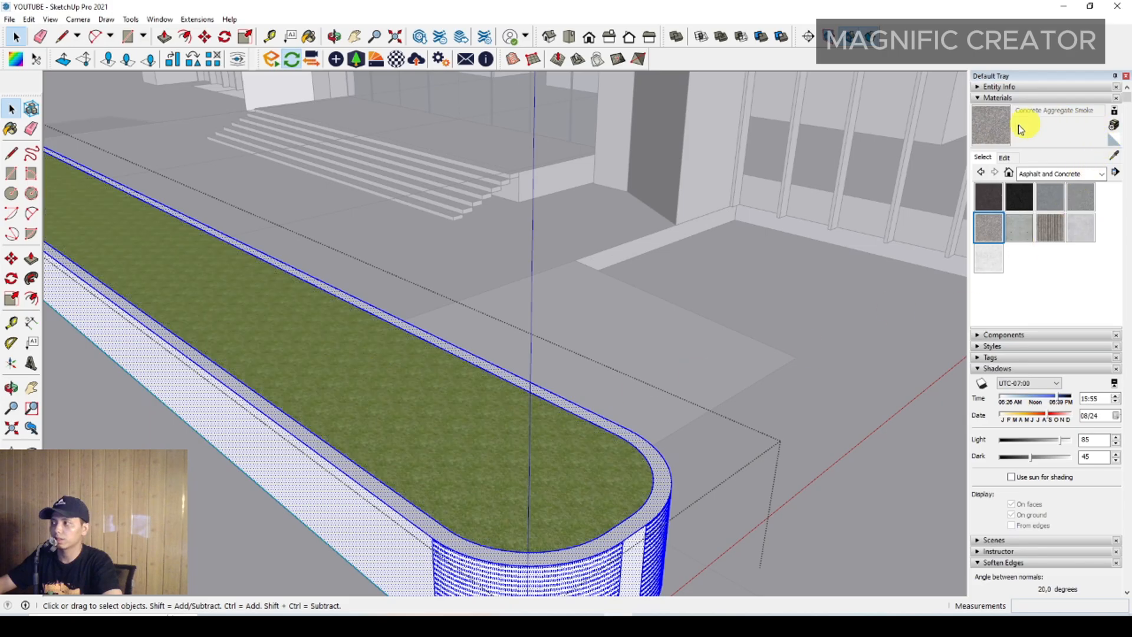
key(b)
click(344, 503)
key(space)
scroll(353, 493, down, 4)
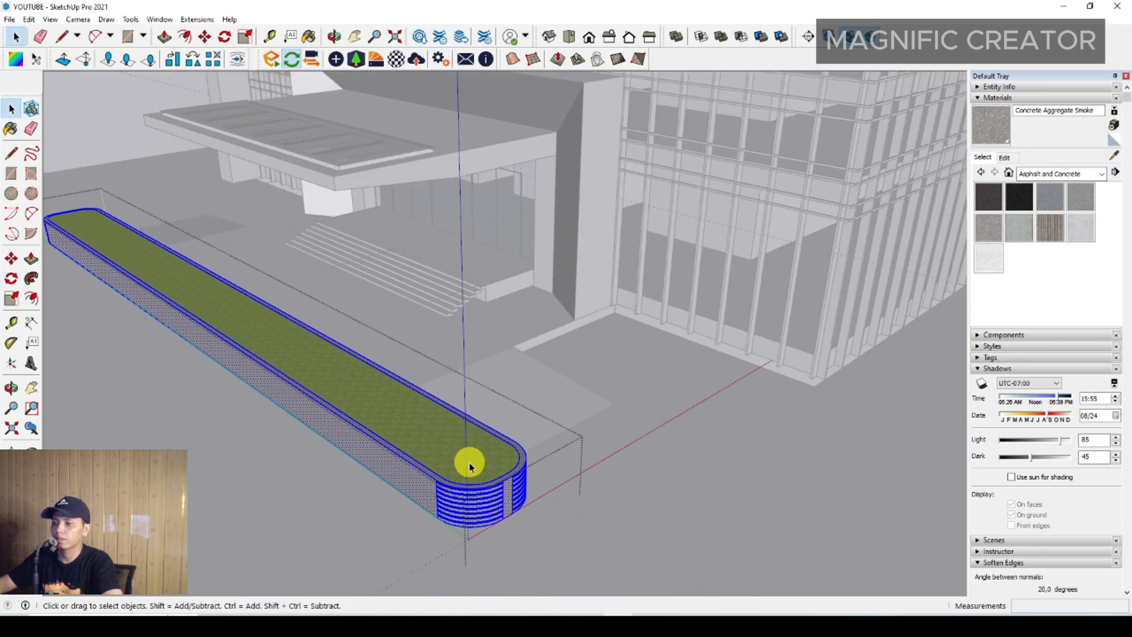
click(124, 158)
middle_drag(249, 364, 495, 428)
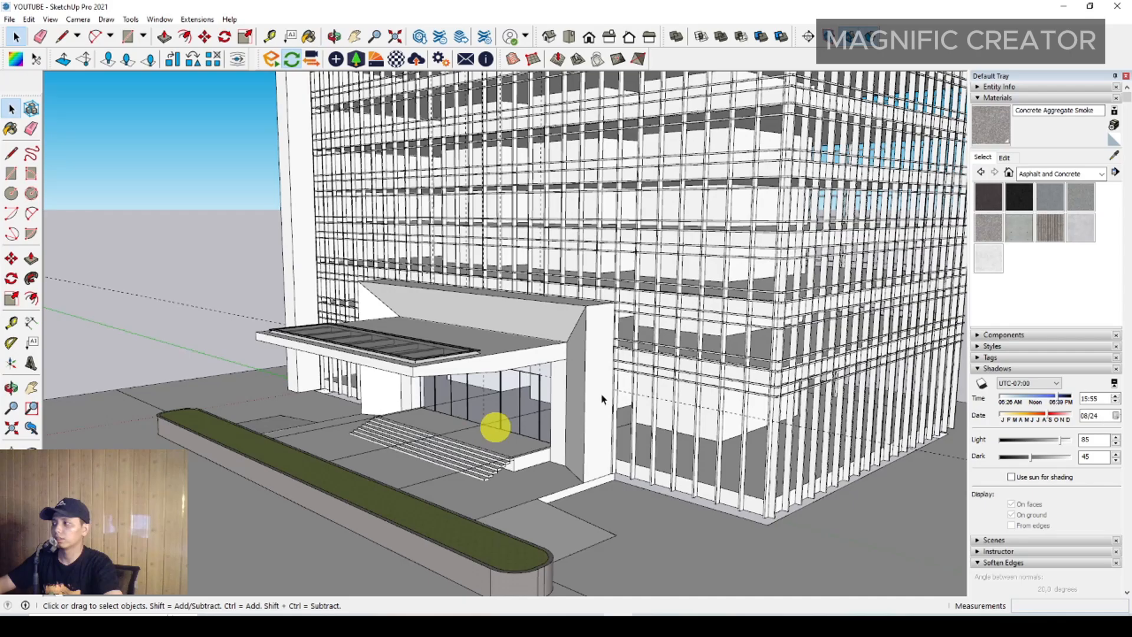
Paint the raised entrance slab and both ramps with Blacktop Old 02.
click(1082, 197)
mouse_move(576, 462)
middle_down()
mouse_move(500, 551)
mouse_move(505, 481)
mouse_move(470, 365)
mouse_move(573, 369)
mouse_move(551, 397)
mouse_move(616, 395)
middle_up()
click(500, 457)
click(299, 343)
click(254, 309)
key(space)
Draw a rectangle on the entrance slab beside the stairs, starting at the bottom step's outer corner.
scroll(534, 464, up, 1)
scroll(481, 380, up, 4)
scroll(572, 372, down, 3)
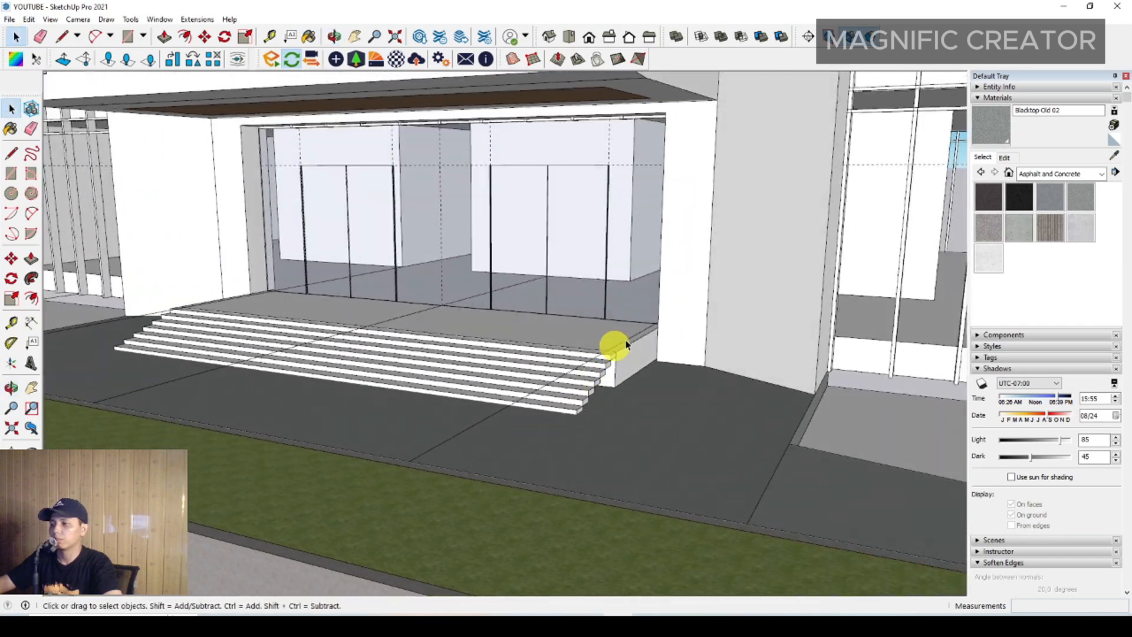
scroll(614, 347, up, 3)
middle_drag(614, 347, 538, 448)
scroll(538, 448, up, 1)
key(r)
click(546, 455)
scroll(594, 429, up, 2)
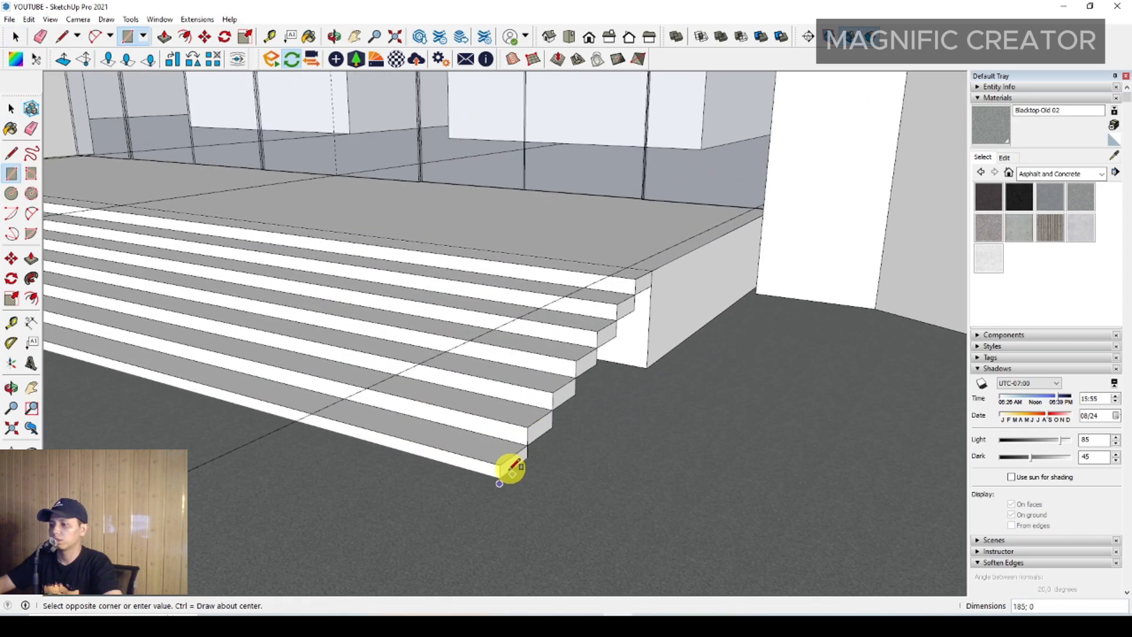
key(Escape)
scroll(505, 470, up, 1)
click(501, 474)
scroll(817, 329, down, 2)
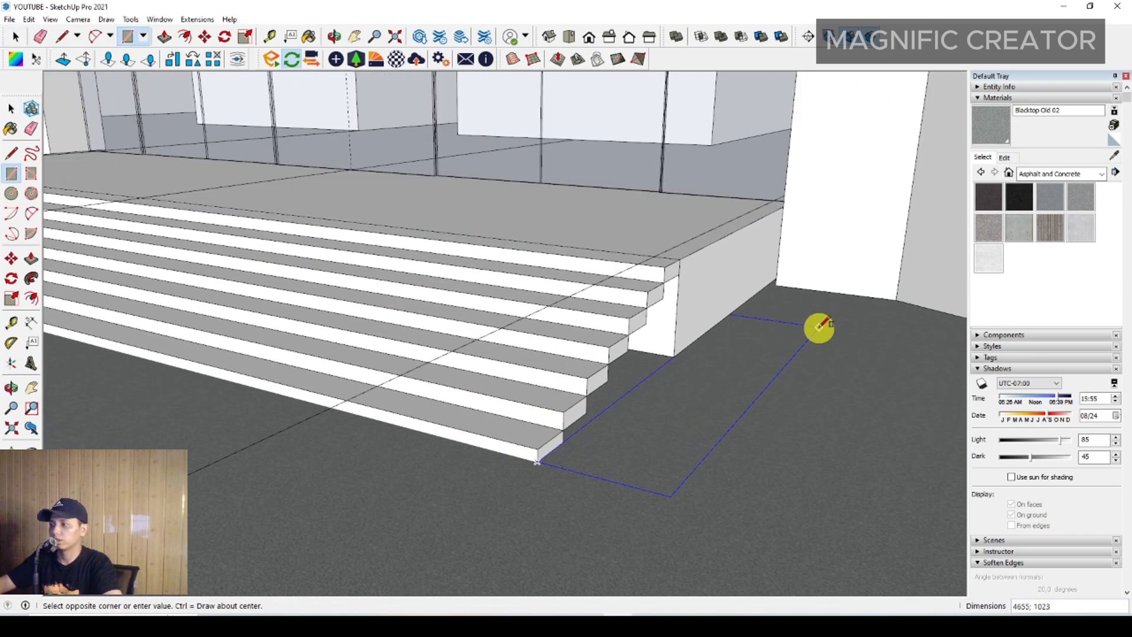
Draw a ground rectangle beside the stairs from the lowest step's outer corner and pull the enclosed face up 1140.
scroll(796, 321, up, 1)
scroll(854, 329, down, 4)
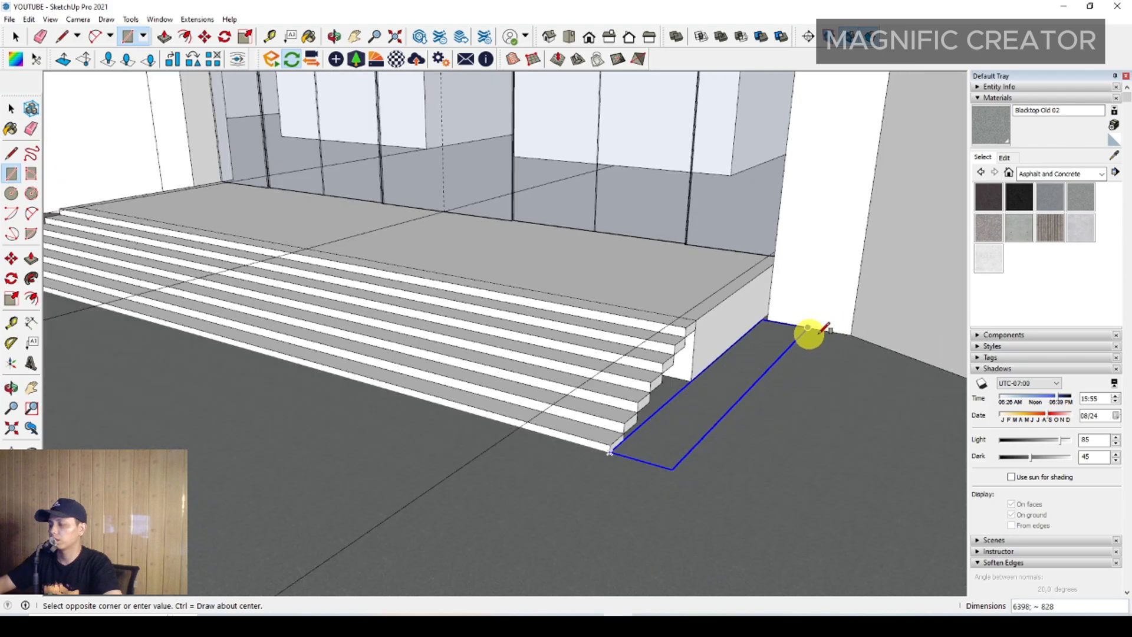
click(708, 372)
key(space)
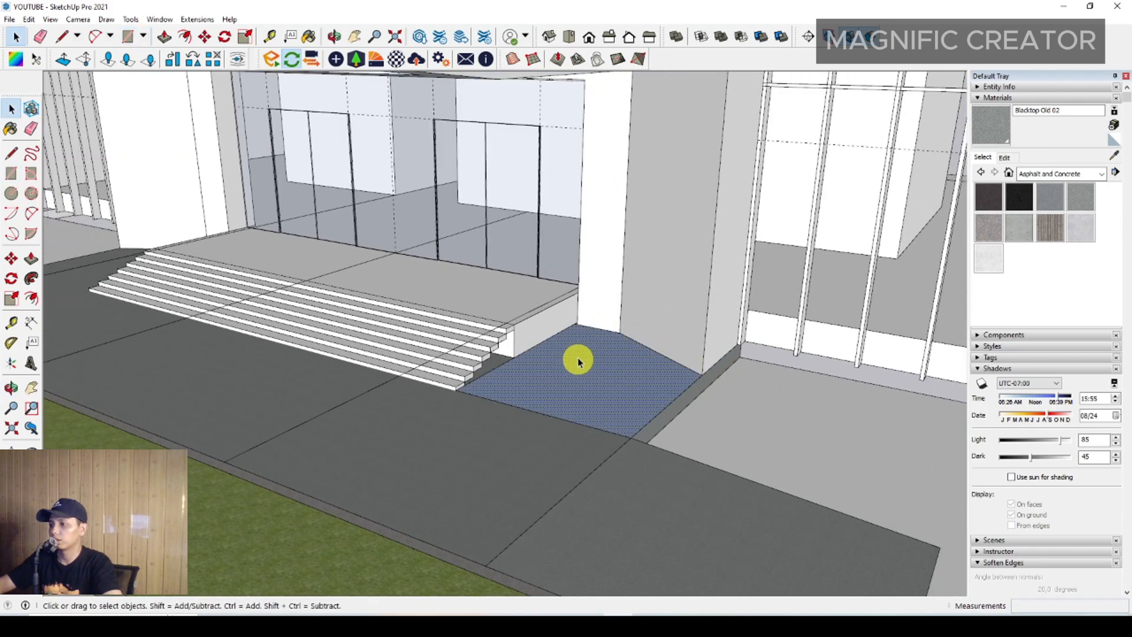
key(p)
click(578, 357)
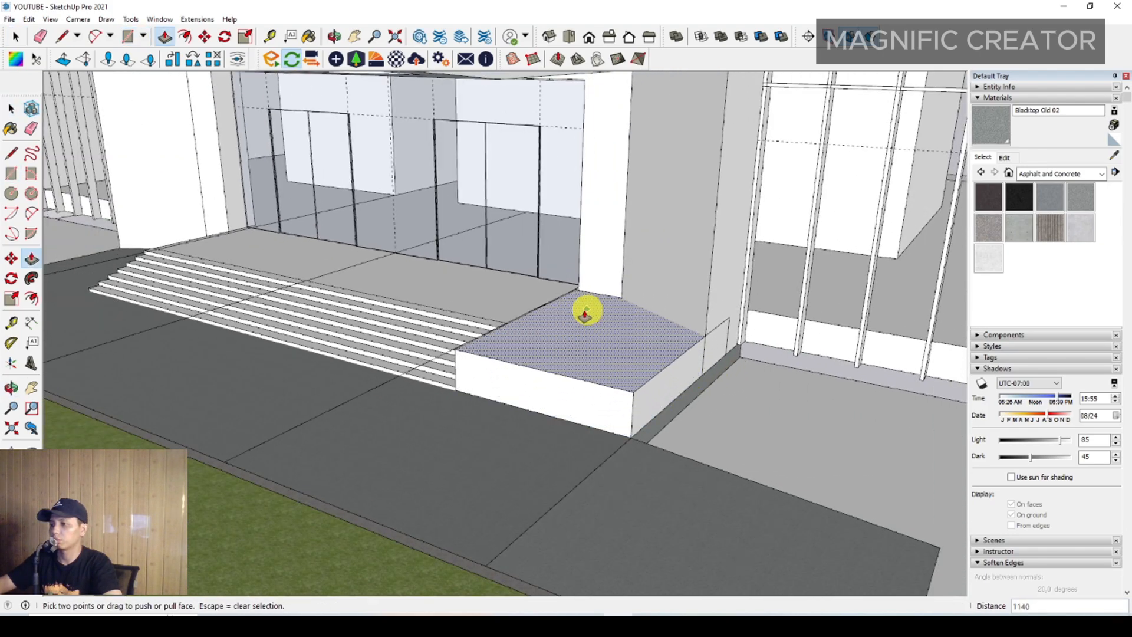
Select all connected geometry of the new side block and make it a group.
scroll(587, 310, down, 2)
middle_drag(531, 321, 643, 359)
key(space)
shift+middle_drag(448, 358, 633, 357)
triple_click(742, 321)
right_click(742, 321)
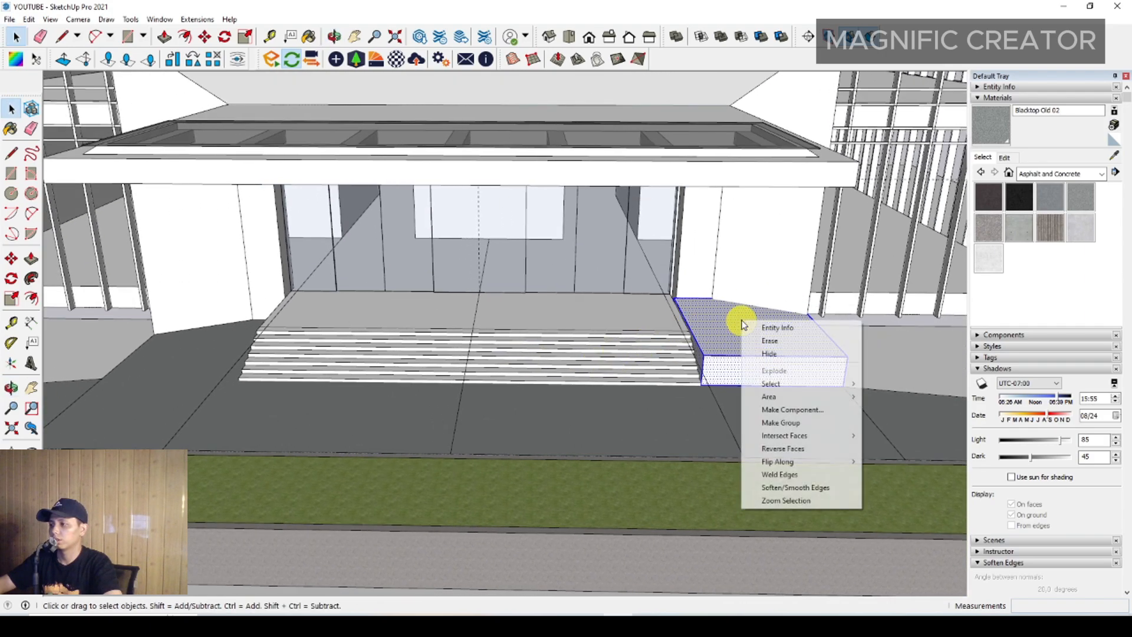
click(767, 422)
Copy the side block group to the opposite side of the entrance stairs, against the lowest step's corner.
middle_drag(758, 330, 789, 342)
key(m)
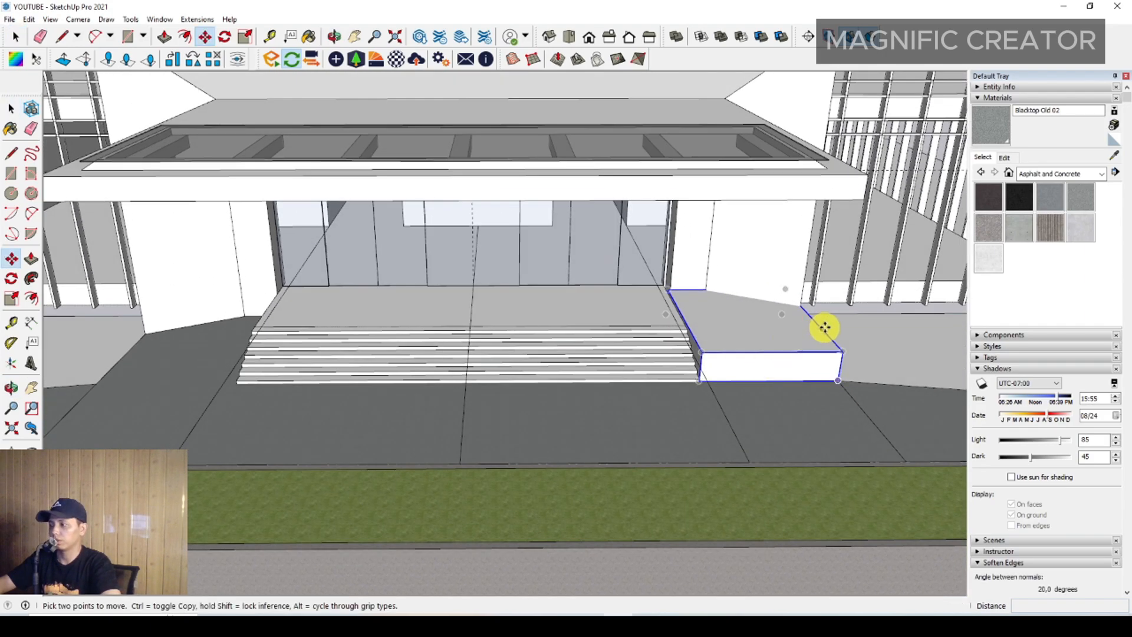
click(827, 334)
key(ctrl)
middle_drag(685, 343, 695, 344)
scroll(192, 375, up, 2)
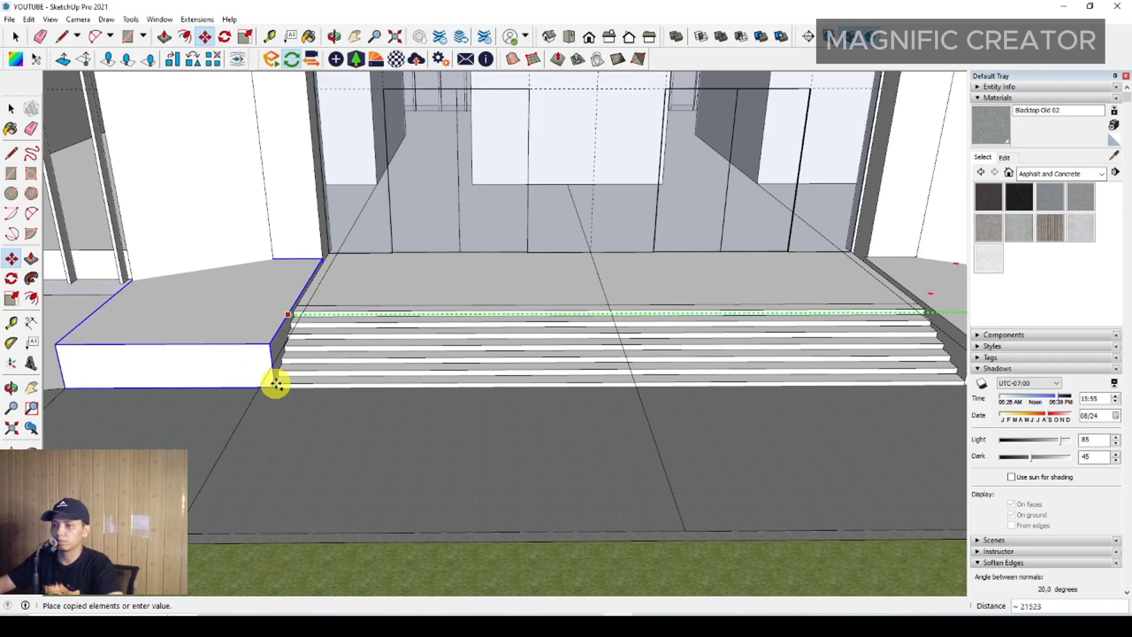
click(276, 384)
key(space)
Delete the copied side block on the opposite side of the stairs.
scroll(311, 373, down, 2)
middle_drag(311, 374, 731, 380)
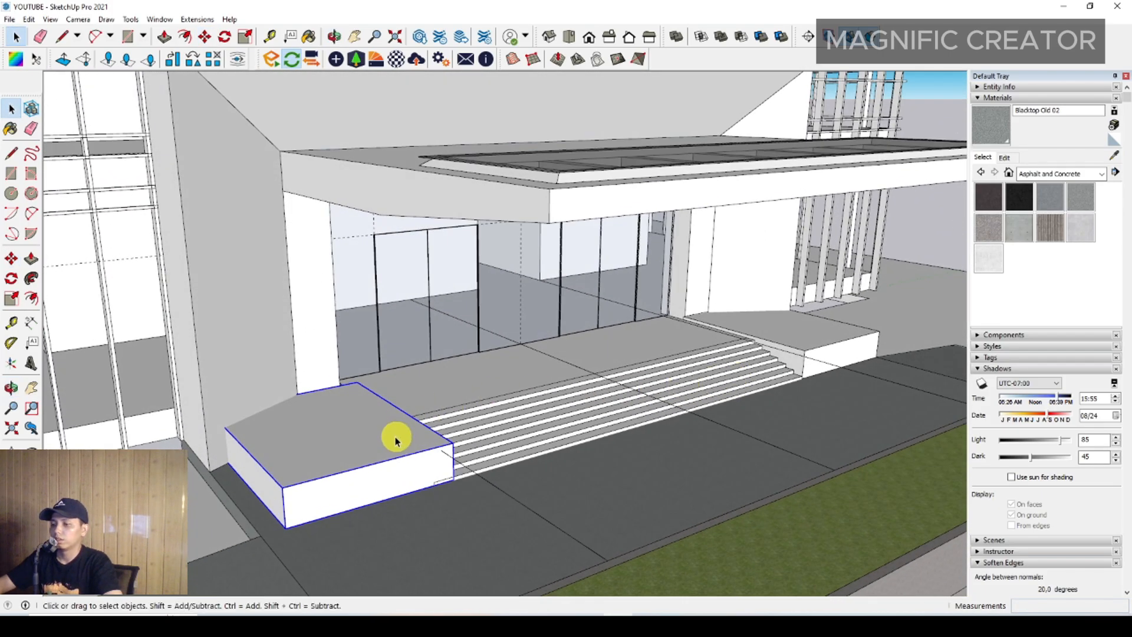
scroll(352, 460, up, 2)
middle_drag(351, 465, 483, 377)
key(Delete)
scroll(465, 397, up, 2)
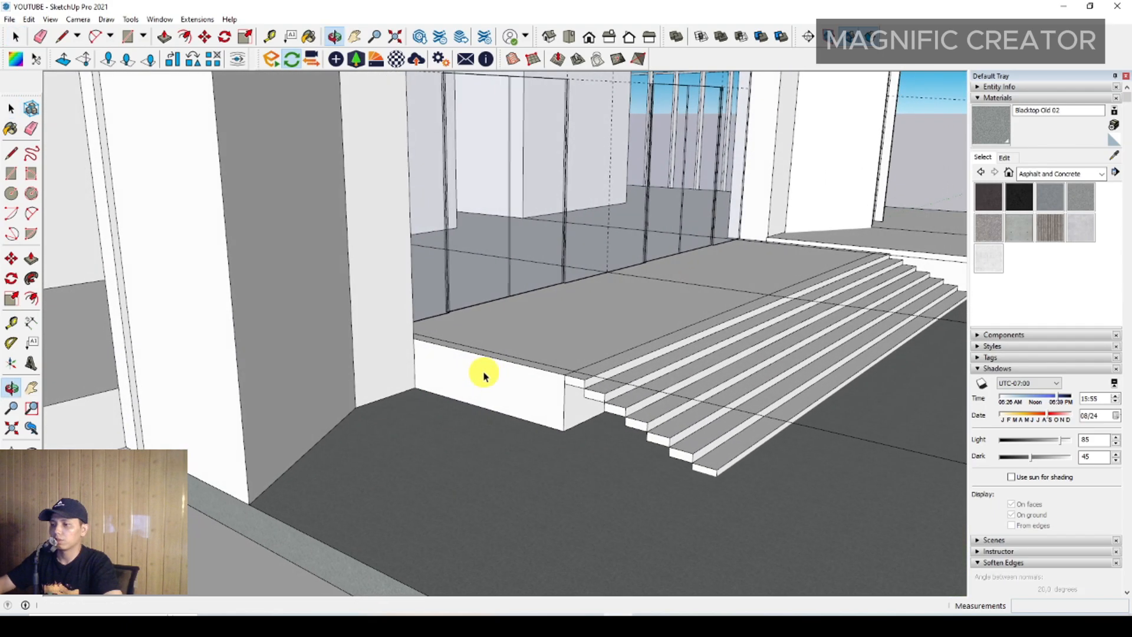
key(r)
click(416, 340)
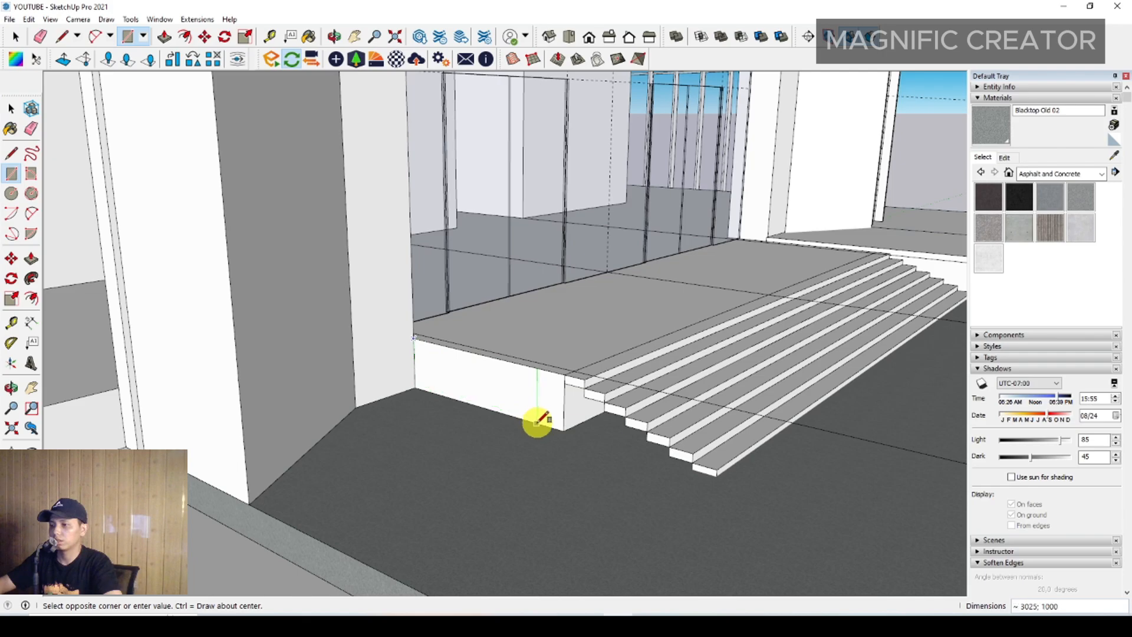
middle_drag(538, 422, 393, 354)
scroll(392, 353, up, 1)
key(l)
click(370, 359)
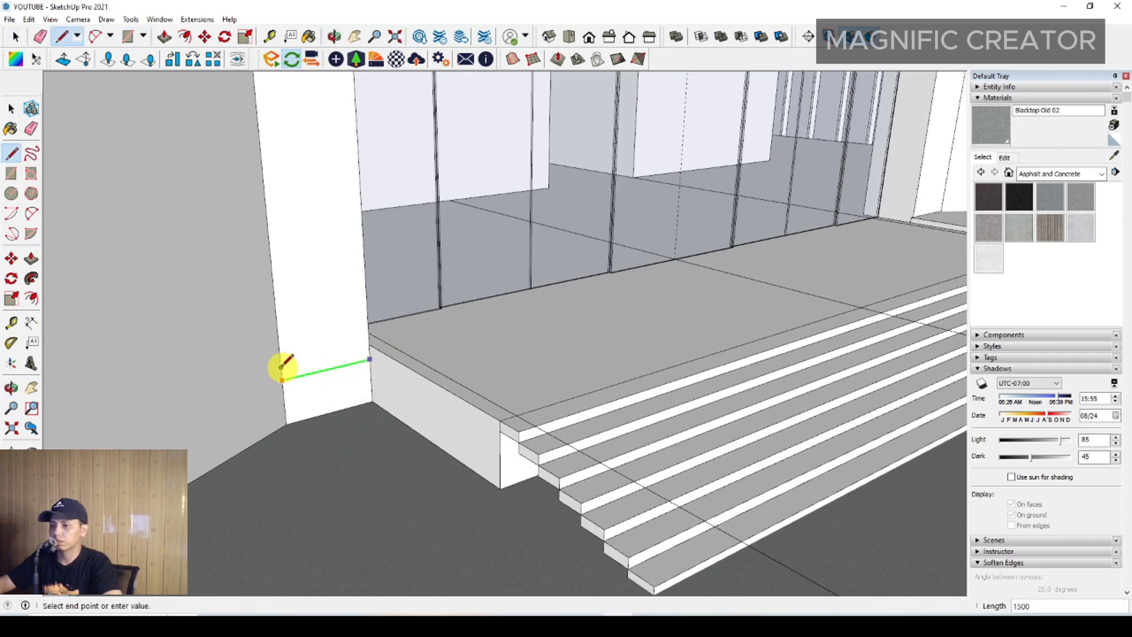
middle_drag(282, 367, 428, 328)
Draw a rectangle on the base of the narrow wall face, from the platform's edge down to the ground corner.
key(r)
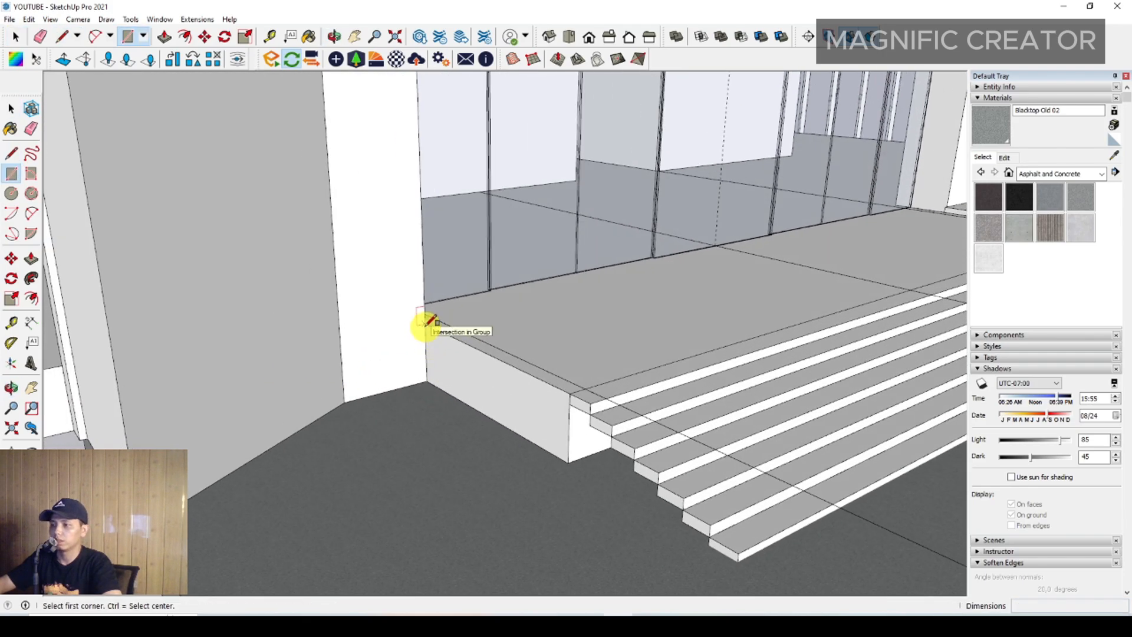
click(427, 324)
click(349, 399)
key(space)
Pull the rectangle out from the wall to form a low box along the platform's side.
click(397, 361)
mouse_move(397, 361)
middle_down()
mouse_move(404, 395)
mouse_move(360, 377)
middle_up()
key(p)
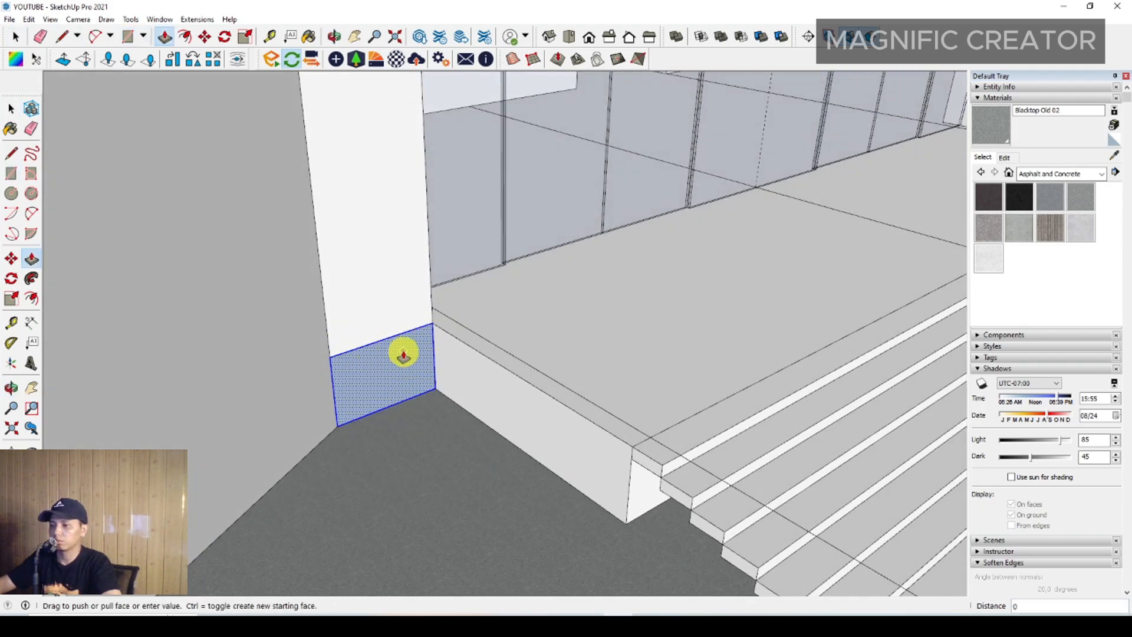
click(405, 354)
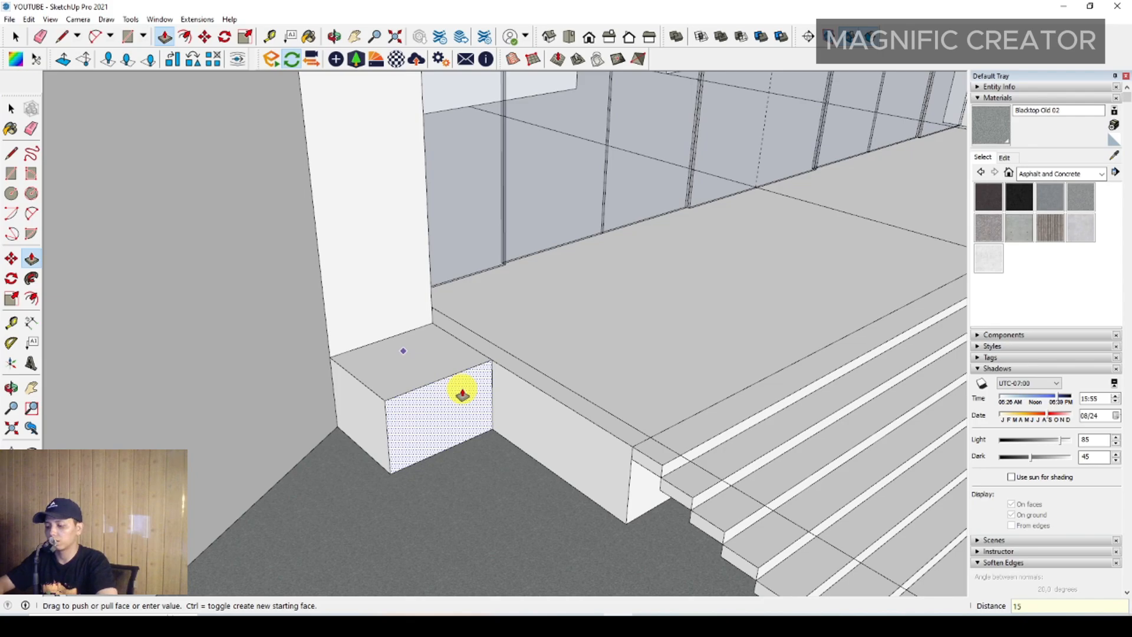
click(462, 394)
key(space)
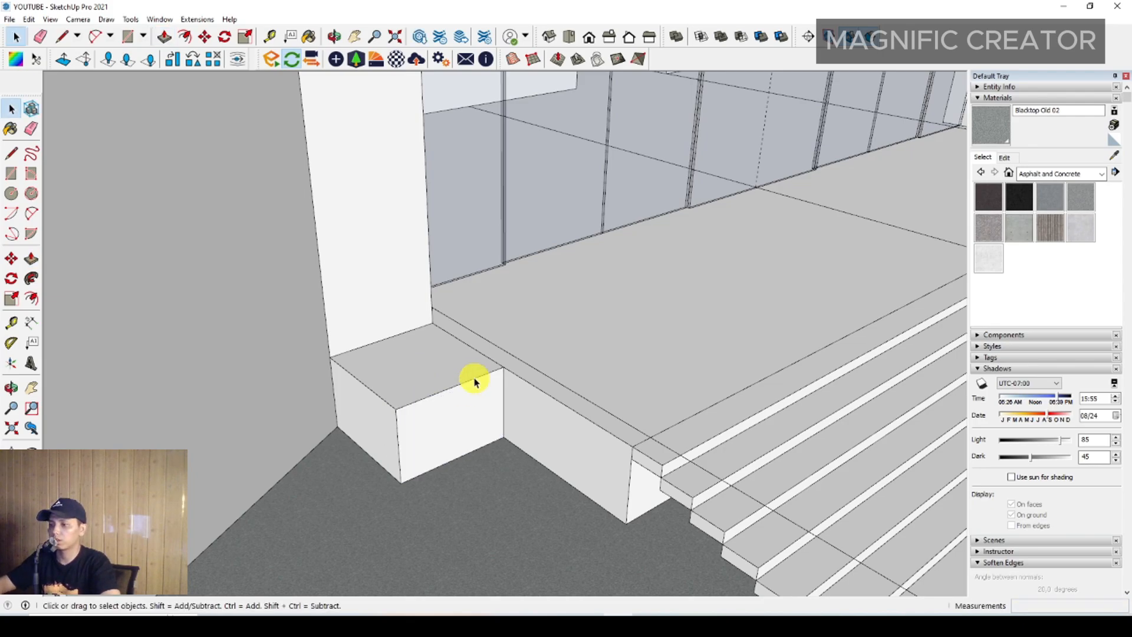
Extend the box's front face along the platform's side until it is flush with the platform's front edge.
middle_drag(471, 380, 614, 315)
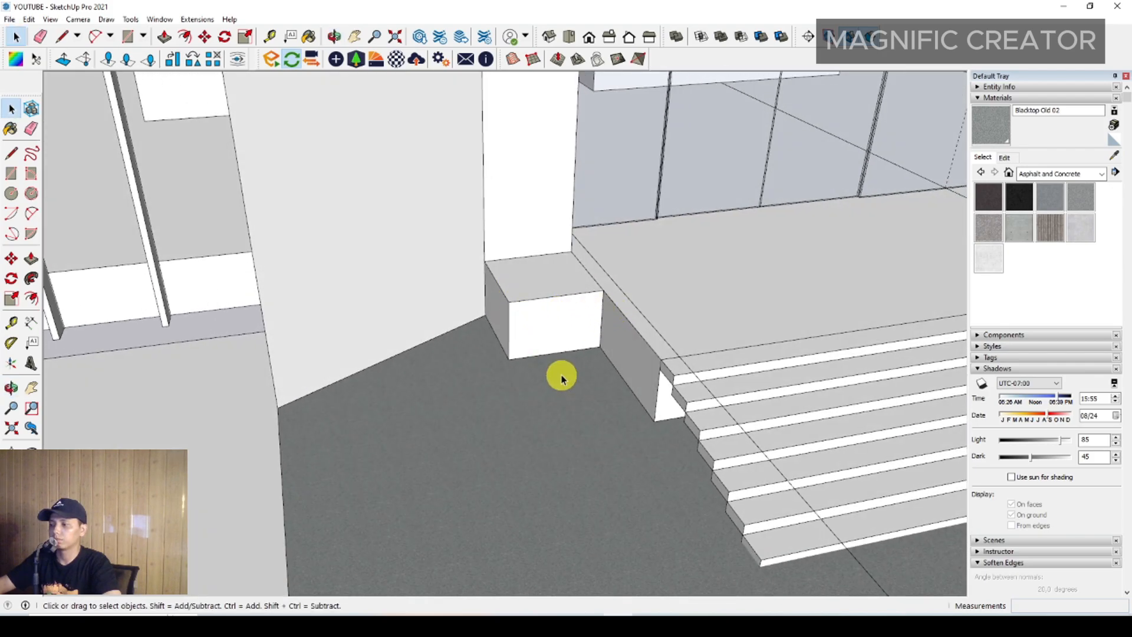
middle_drag(562, 344, 672, 296)
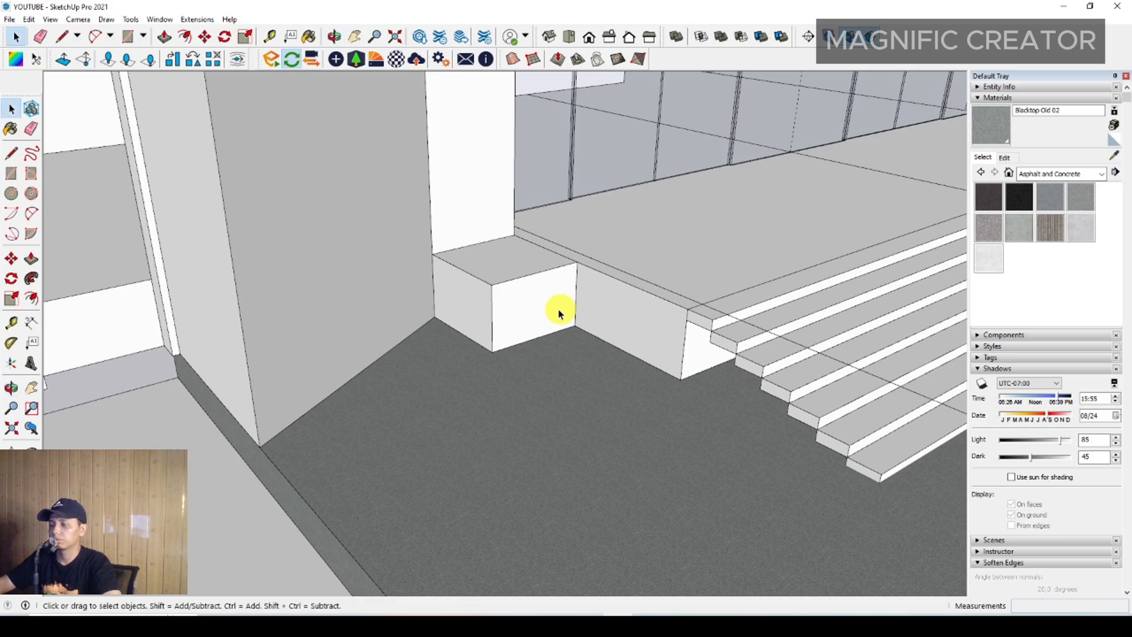
middle_drag(561, 309, 514, 295)
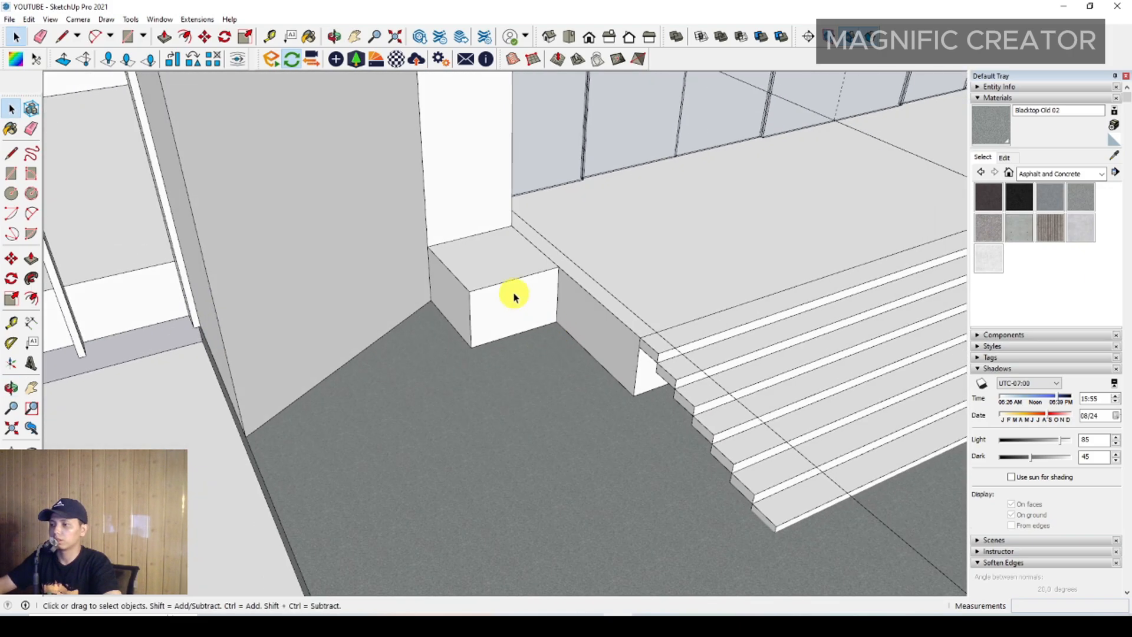
key(p)
click(511, 295)
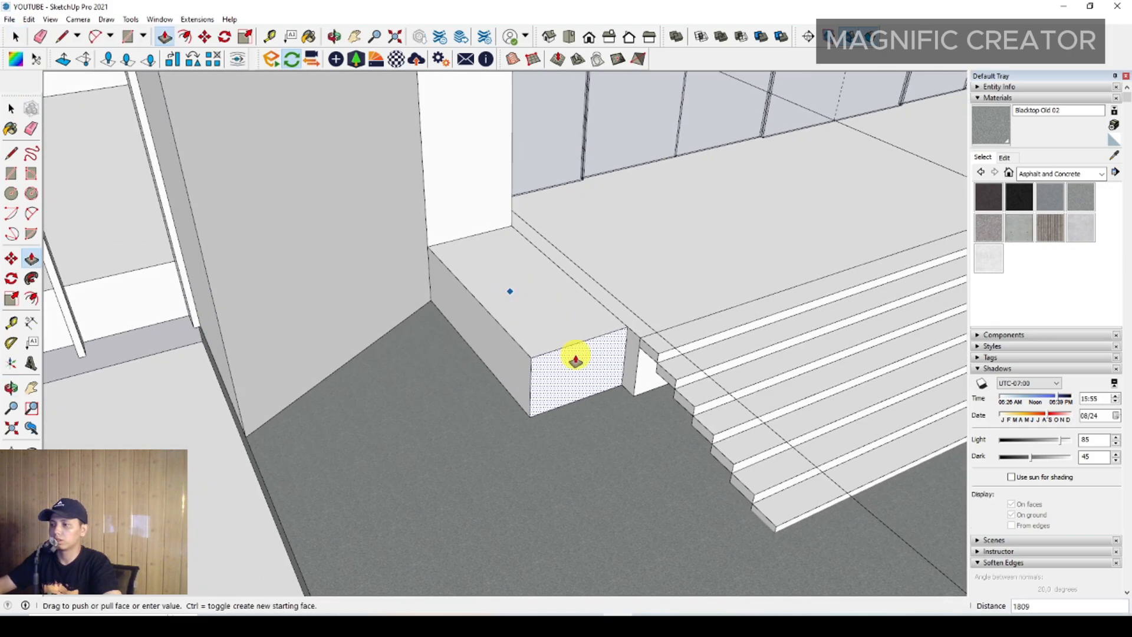
click(246, 437)
key(space)
key(p)
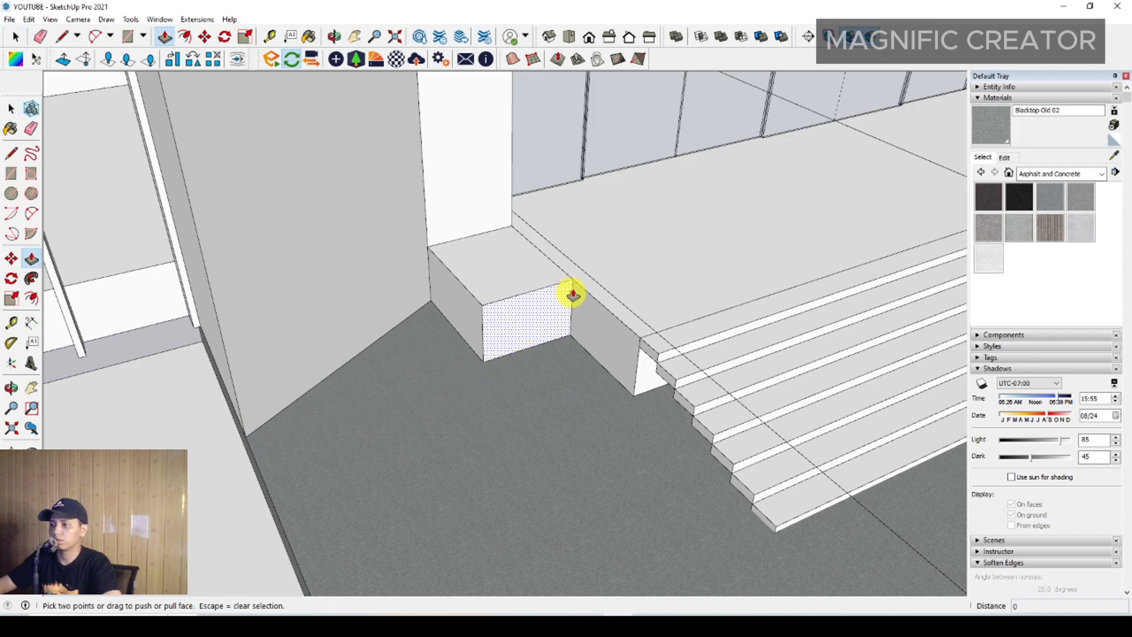
click(574, 287)
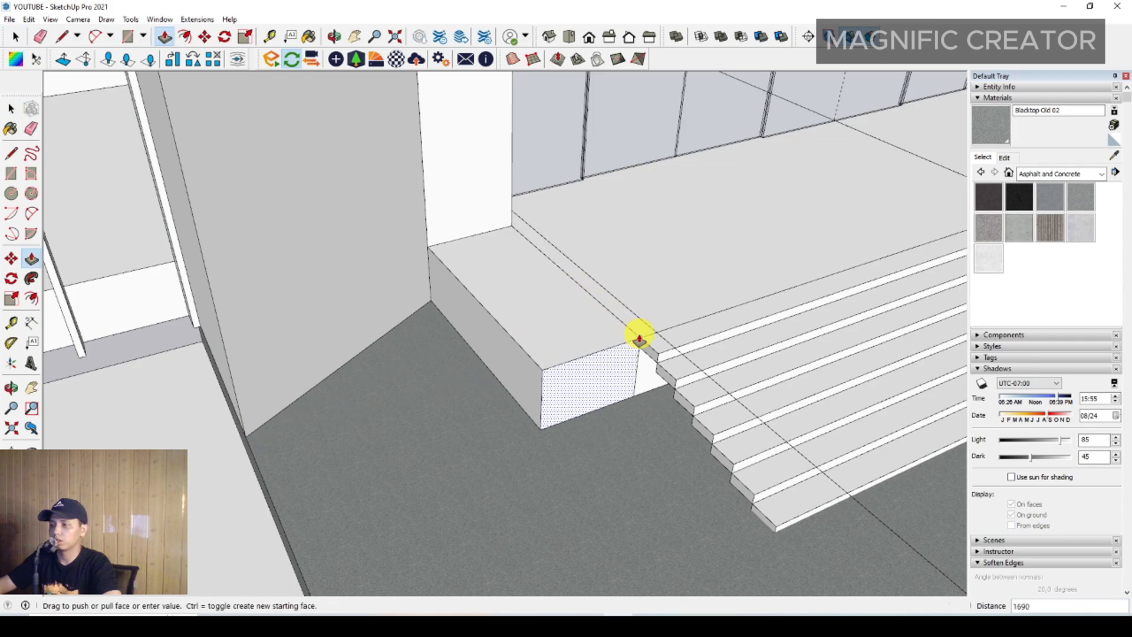
middle_drag(506, 365, 567, 377)
Copy the box's outer front vertical edge 1500 back along its side face.
key(space)
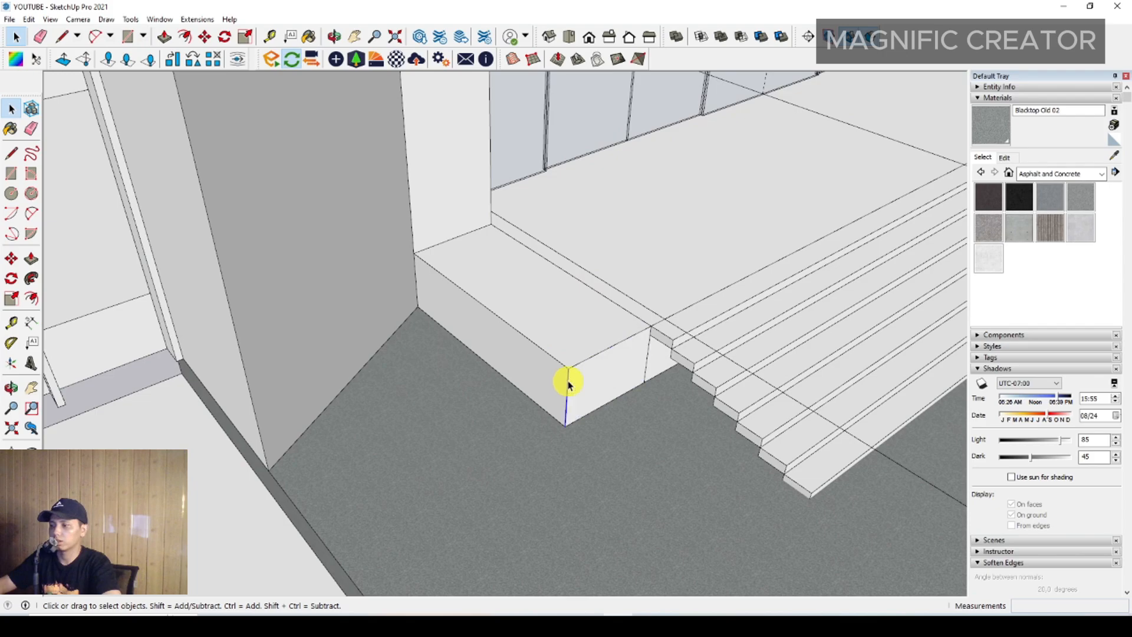
scroll(568, 384, up, 1)
key(m)
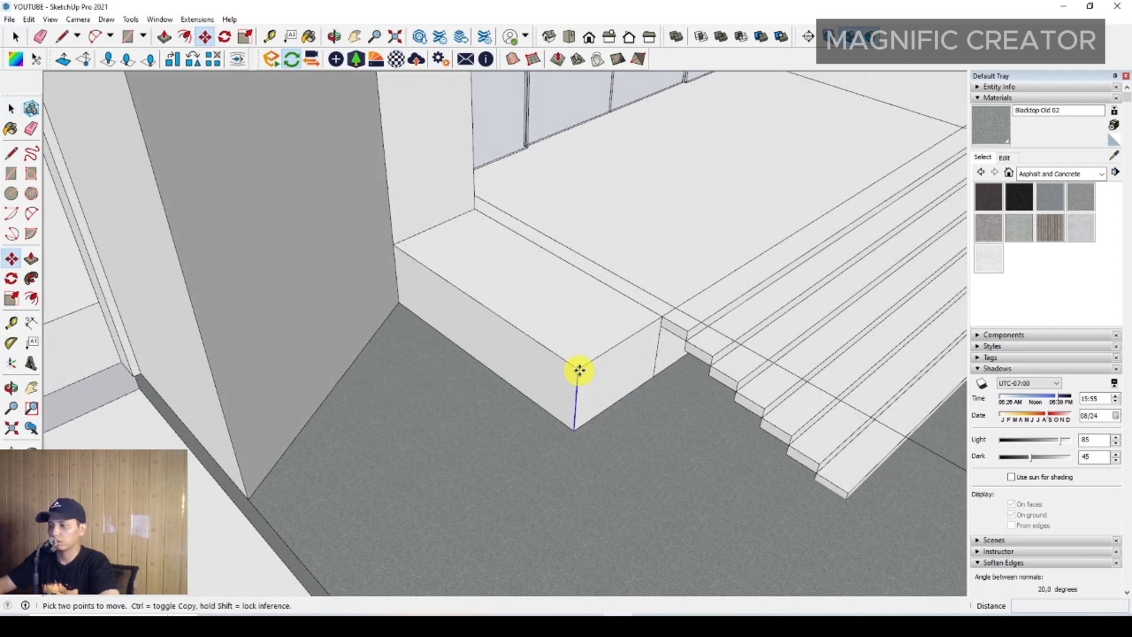
key(ctrl)
click(578, 370)
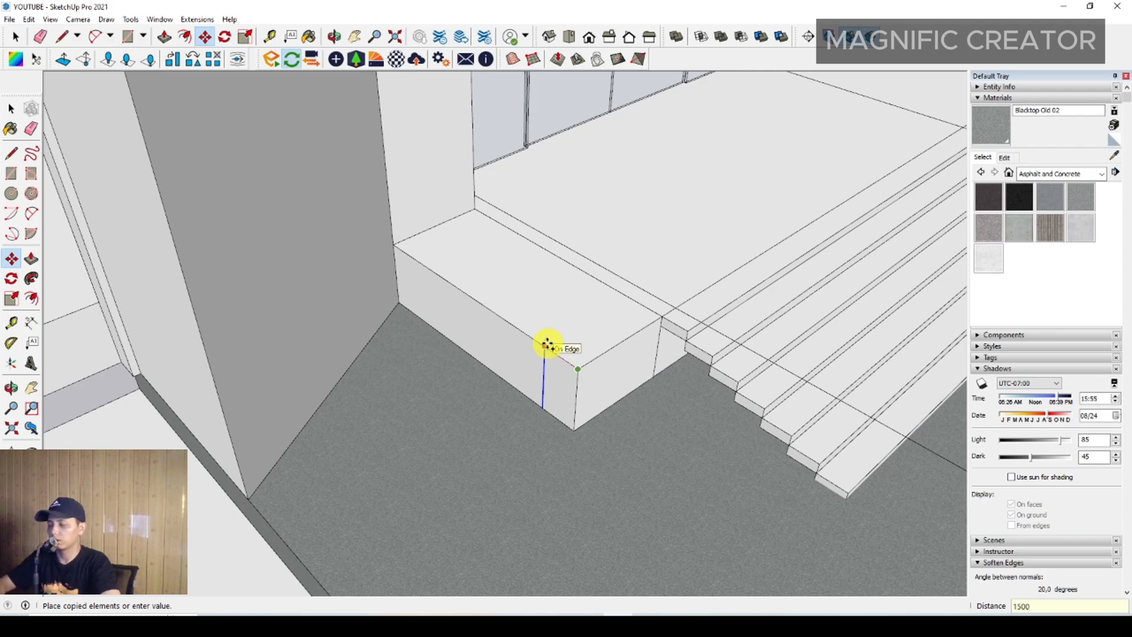
key(space)
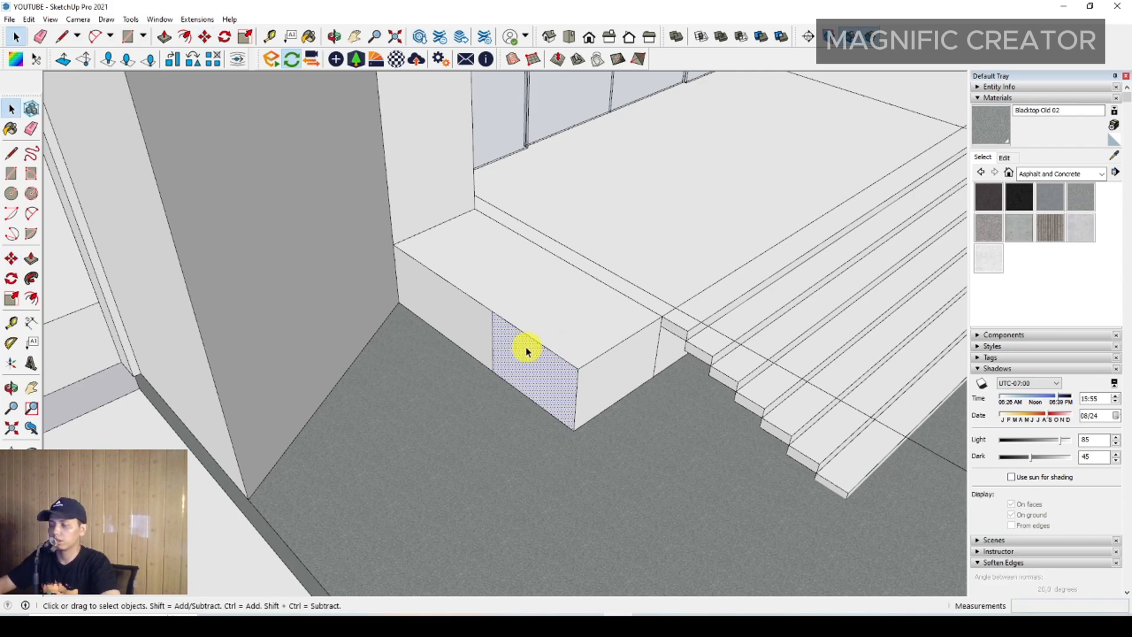
Draw a line across the box's top from the copied edge to the platform, parallel to the front.
scroll(526, 351, down, 1)
middle_drag(569, 361, 521, 318)
scroll(511, 333, up, 1)
key(l)
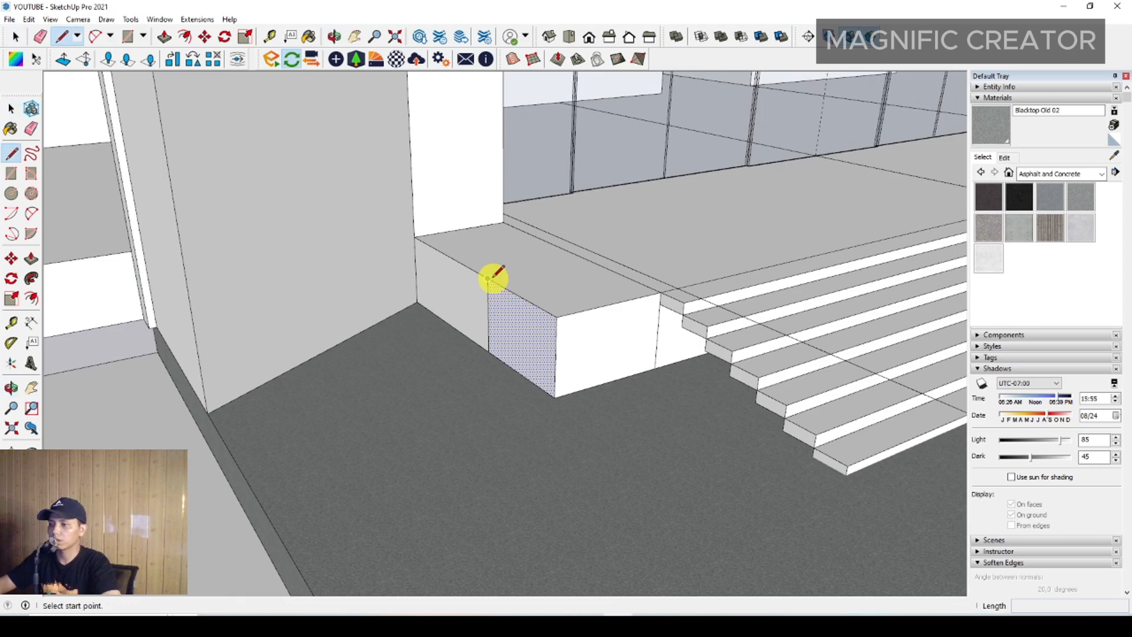
click(583, 255)
key(space)
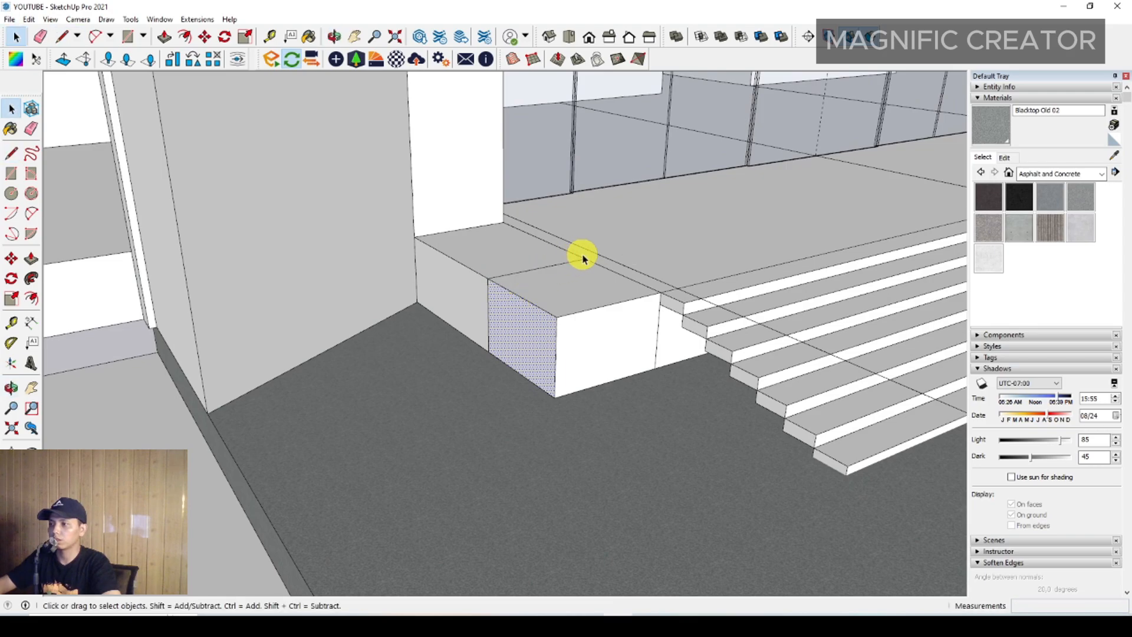
Pull the front section of the box's side face outward to the paving's outer curb.
middle_drag(579, 253, 556, 268)
key(p)
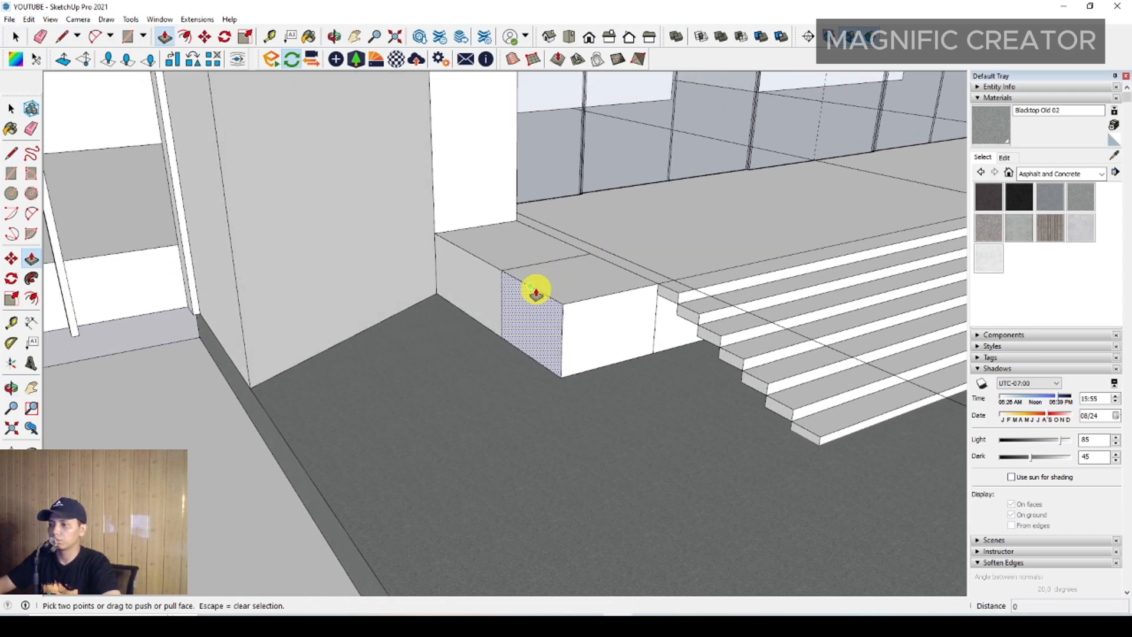
click(536, 295)
click(296, 460)
key(space)
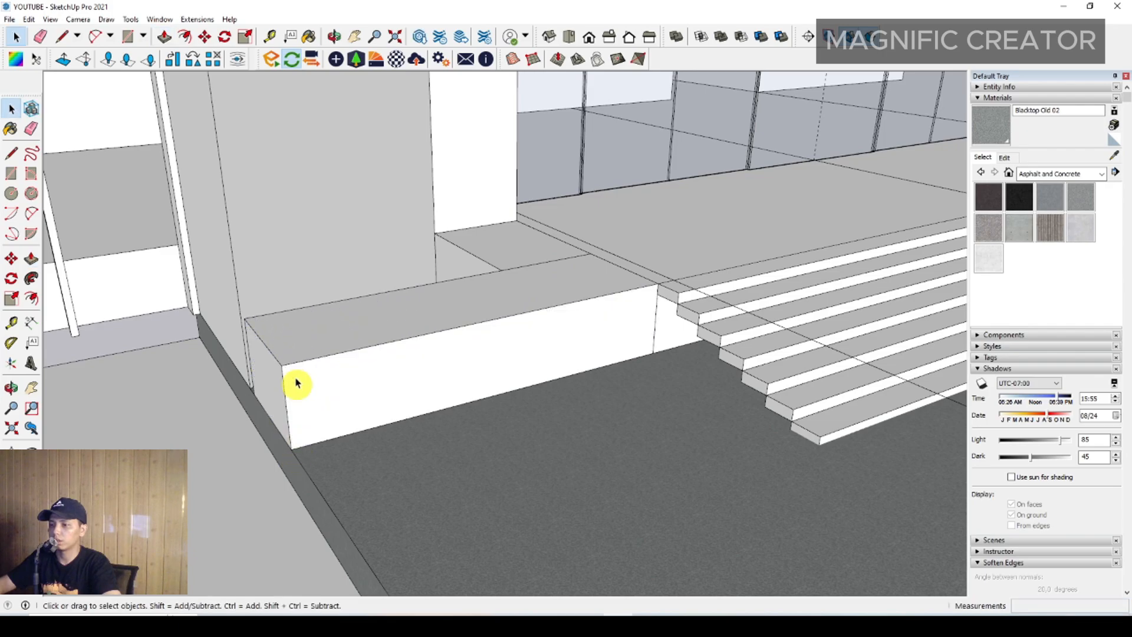
Copy the extended block's outer top edge inward across its top face to divide off an end section.
middle_drag(267, 352, 296, 379)
key(m)
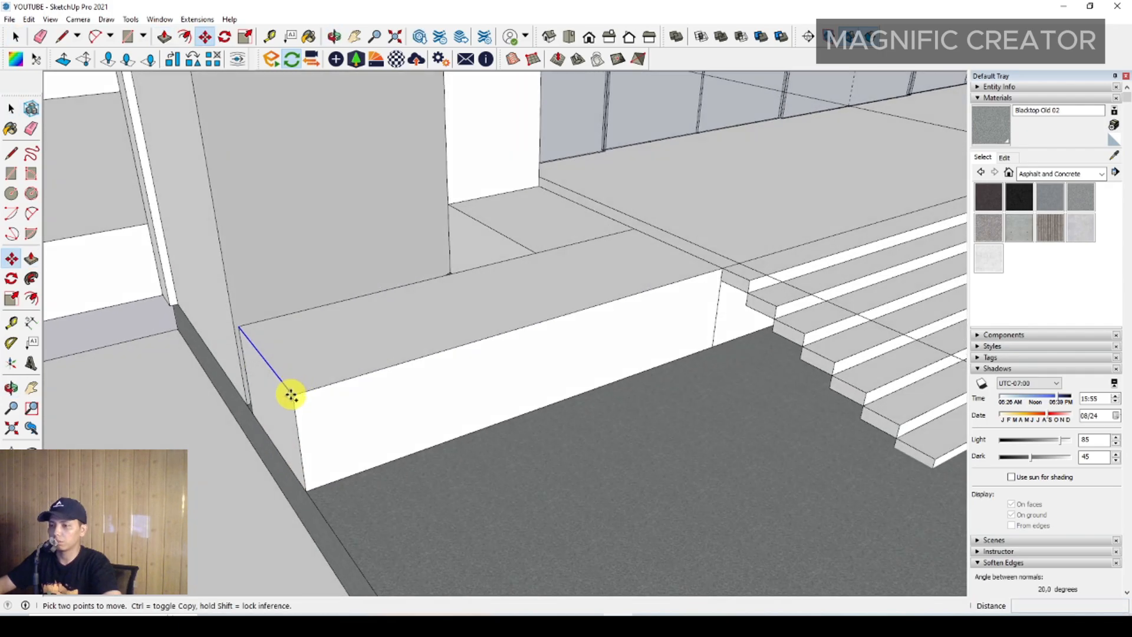
click(293, 394)
key(ctrl)
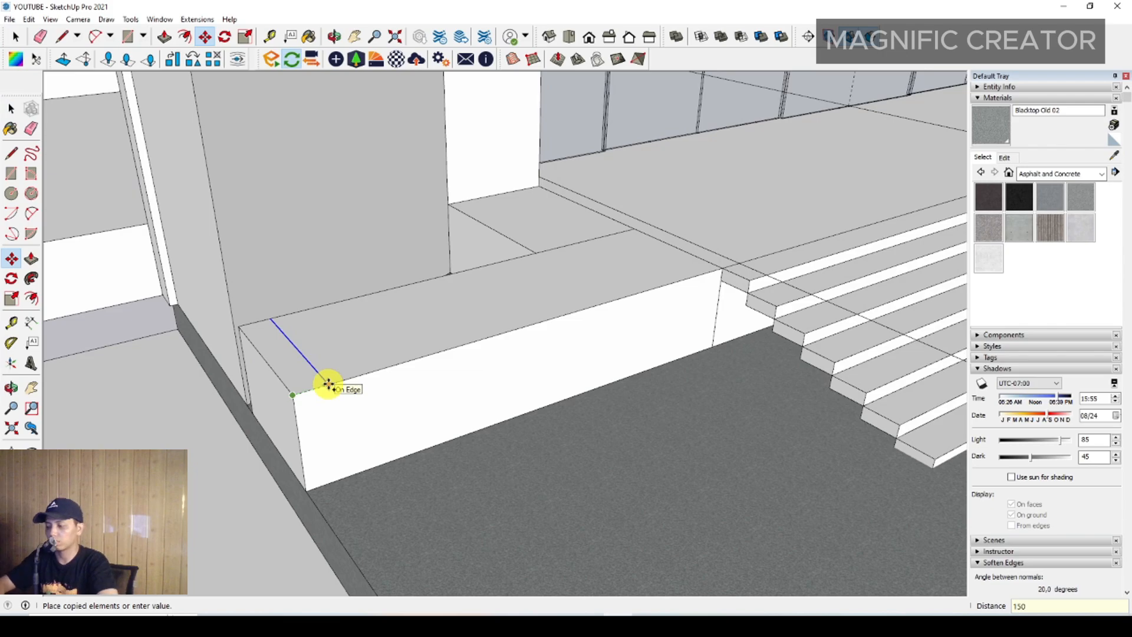
key(space)
Push the divided end section of the block's top down 534 to form a lower level.
middle_drag(511, 305, 464, 289)
key(p)
click(336, 309)
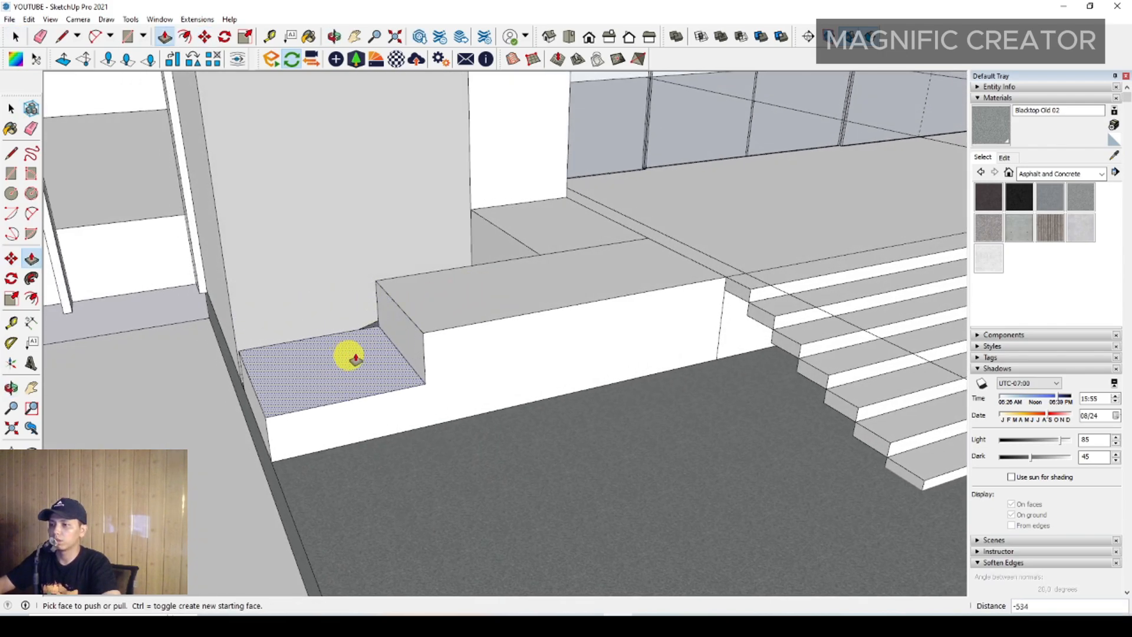
click(351, 358)
key(space)
Draw a 1500 line across the block's top from the inner corner to its front edge.
key(l)
click(540, 255)
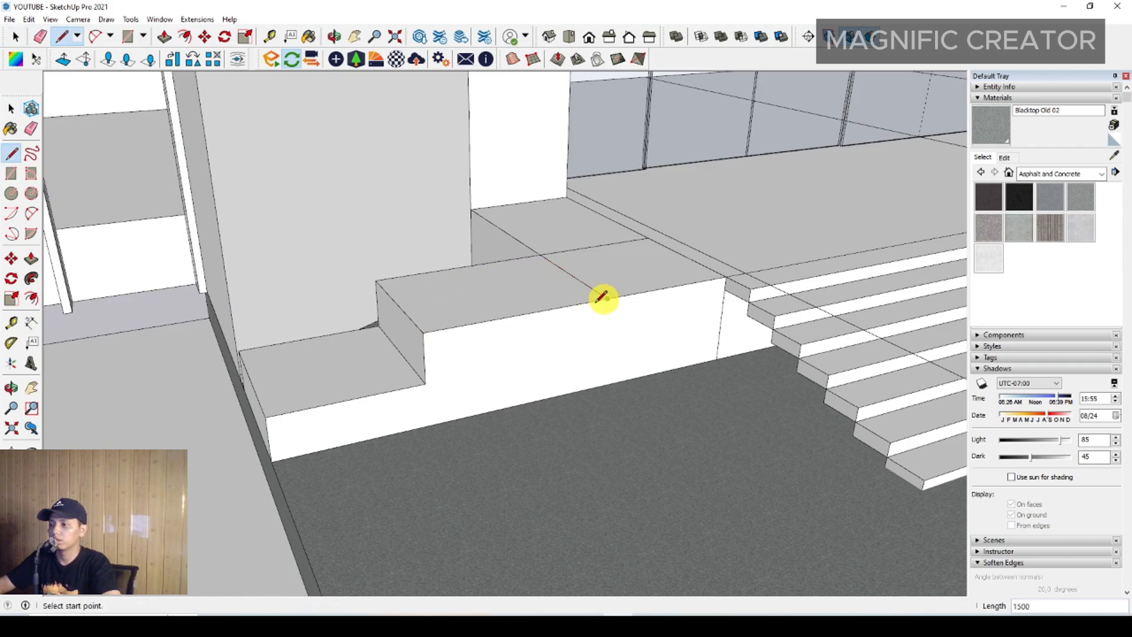
key(space)
click(410, 321)
middle_drag(409, 322, 469, 330)
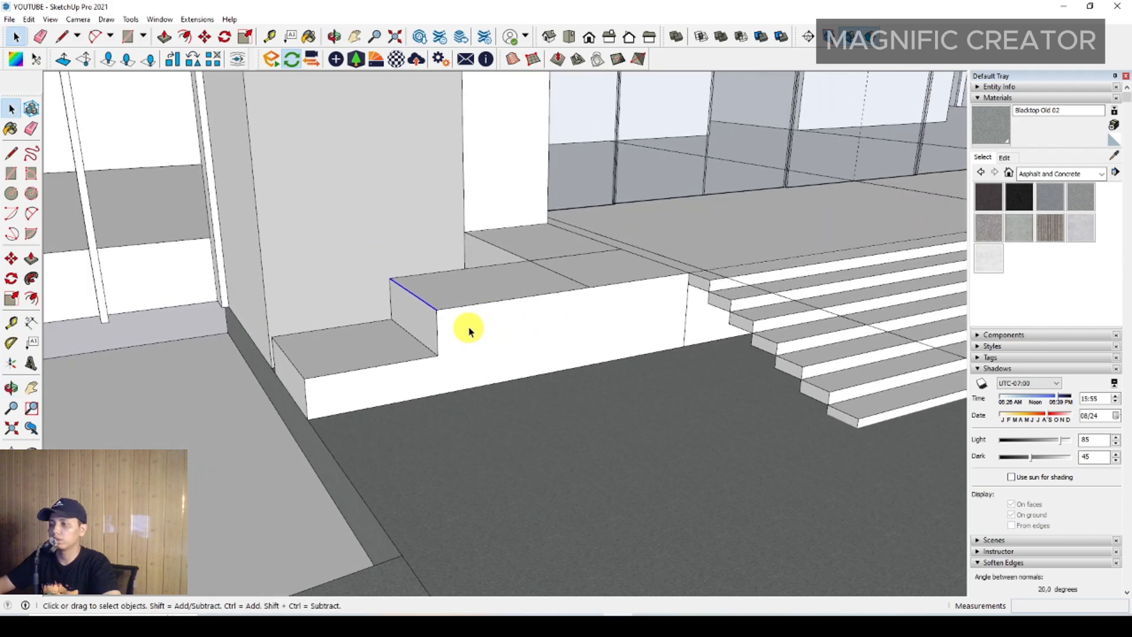
middle_drag(206, 430, 506, 303)
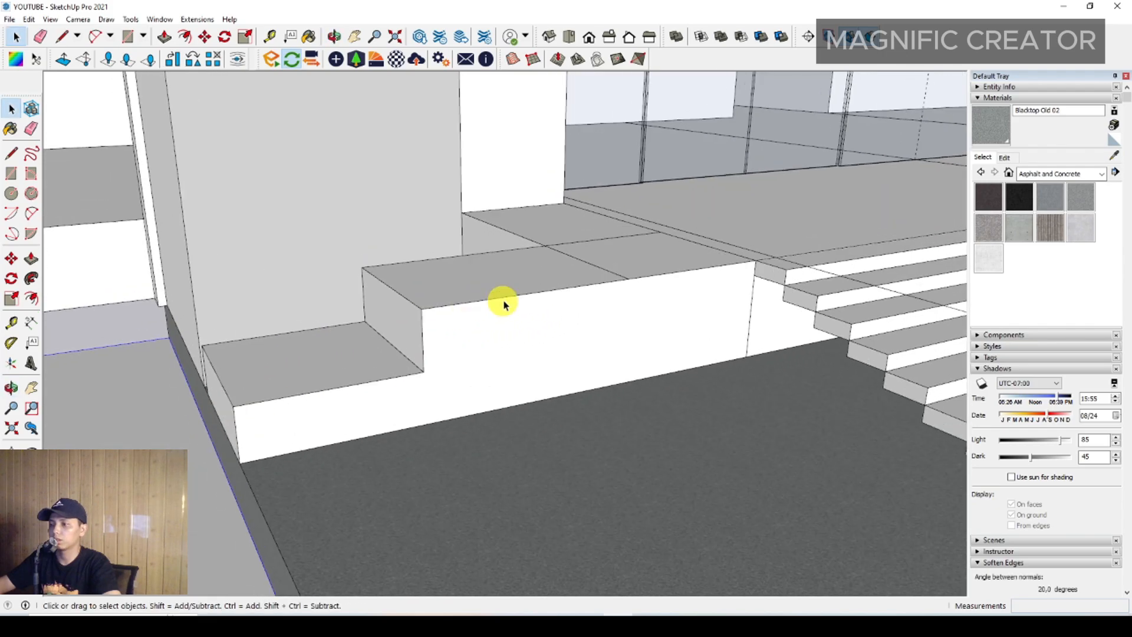
click(11, 343)
scroll(406, 337, up, 1)
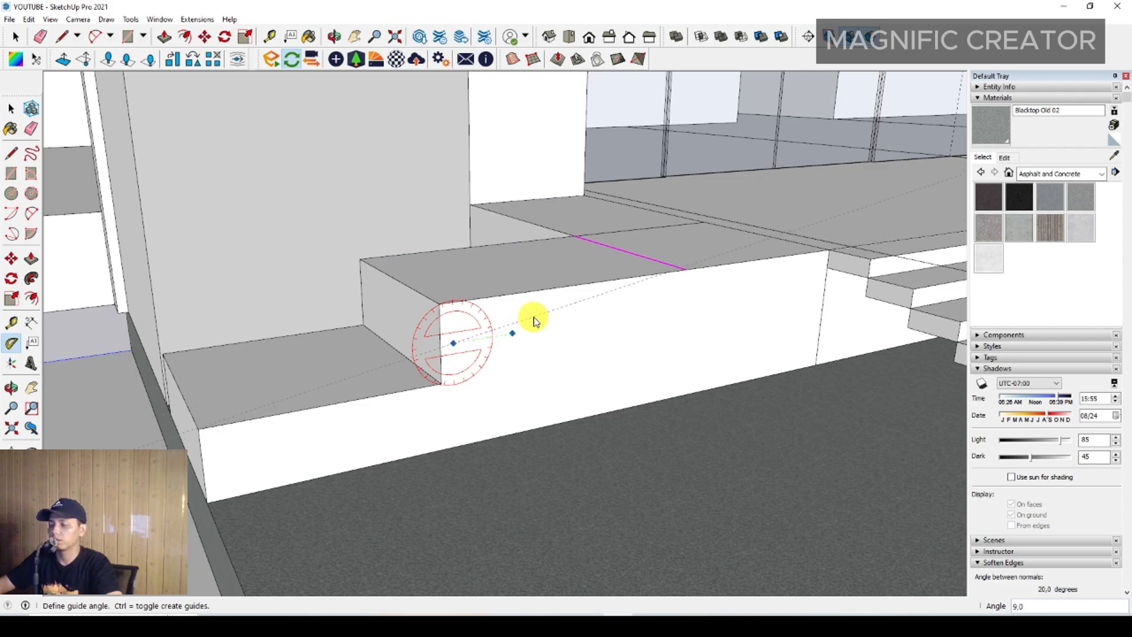
key(space)
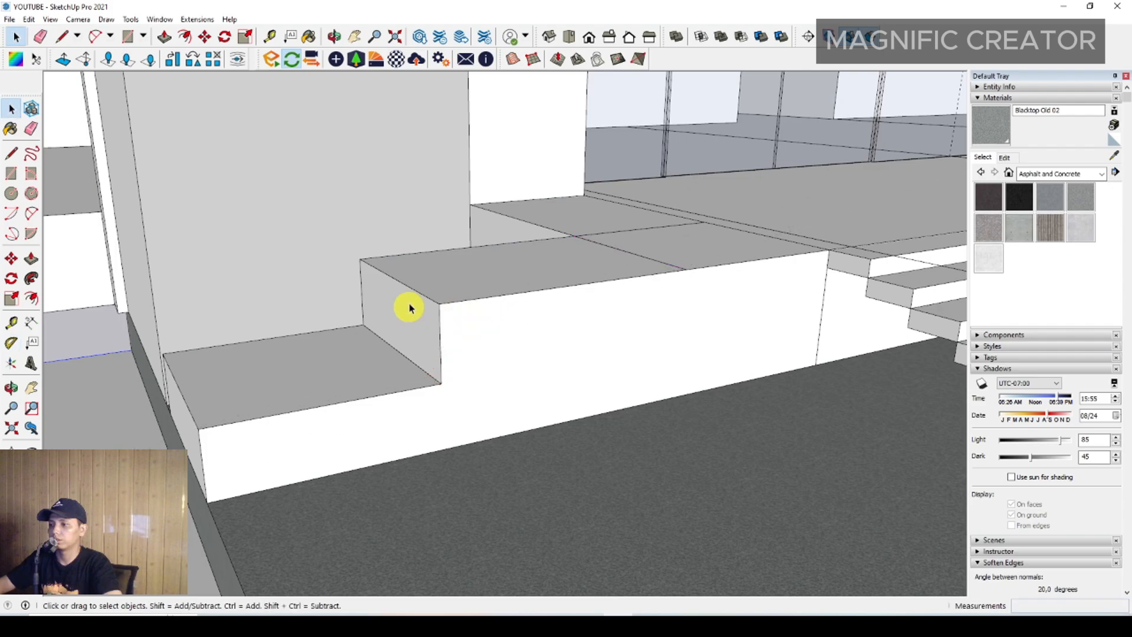
Lower the upper block's outer end edge about 255 to slope it into a ramp, and pull the low end section up 275 to meet it.
middle_drag(421, 300, 476, 317)
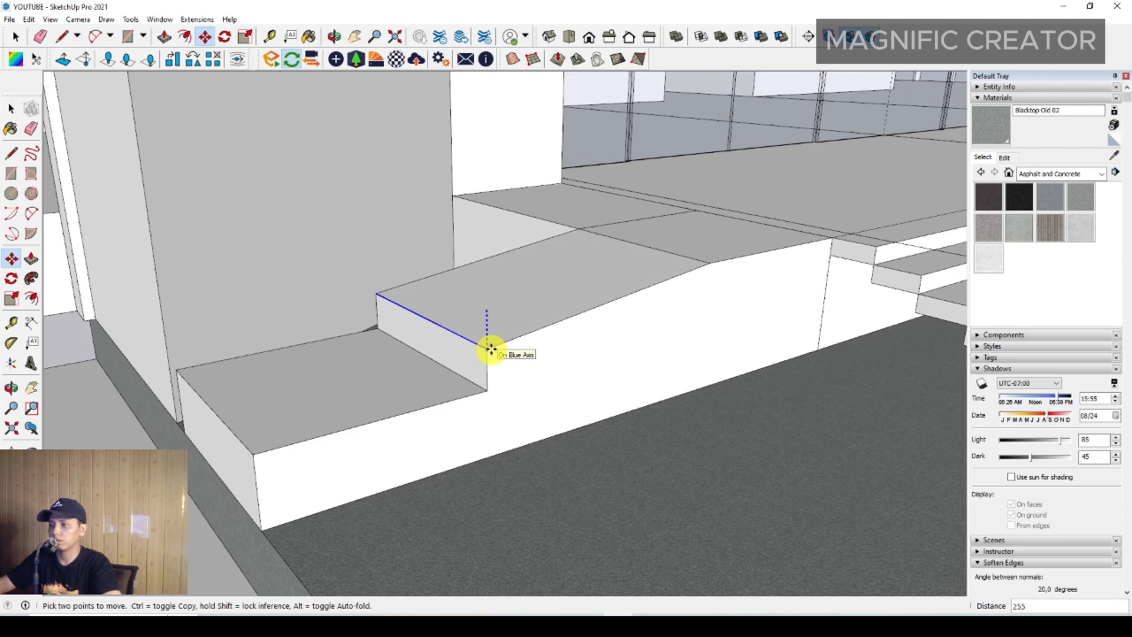
key(space)
scroll(492, 350, down, 2)
middle_drag(496, 356, 401, 368)
click(374, 357)
key(p)
click(403, 342)
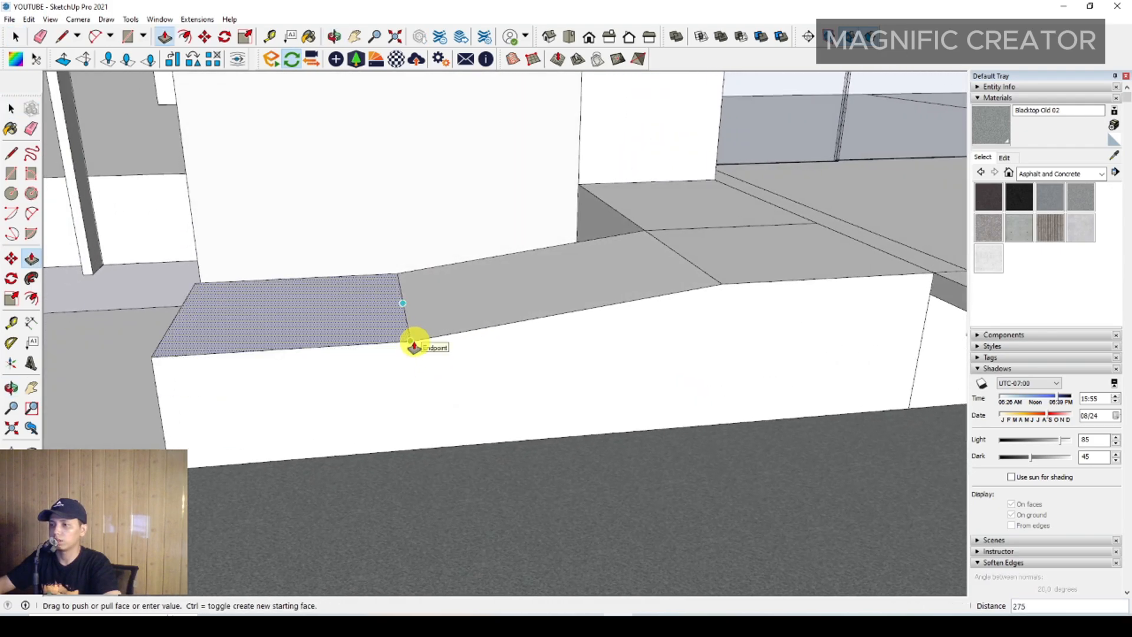
click(413, 344)
key(space)
Draw a vertical line down the block's front face from the ramp's lower corner to the ground to divide off the end landing.
scroll(425, 340, down, 2)
mouse_move(472, 330)
middle_down()
mouse_move(613, 319)
mouse_move(505, 342)
mouse_move(554, 321)
mouse_move(619, 318)
mouse_move(413, 345)
mouse_move(437, 322)
mouse_move(463, 342)
middle_up()
scroll(589, 320, down, 1)
key(l)
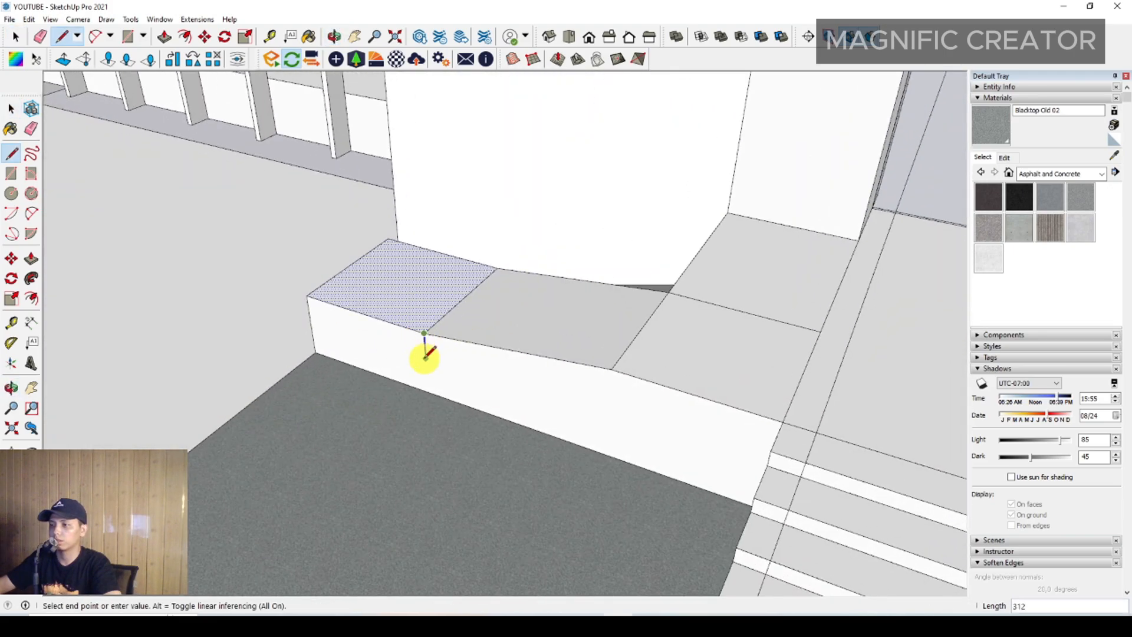
click(428, 392)
key(space)
Pull the end landing's front face outward over the paving.
click(395, 343)
key(p)
click(396, 344)
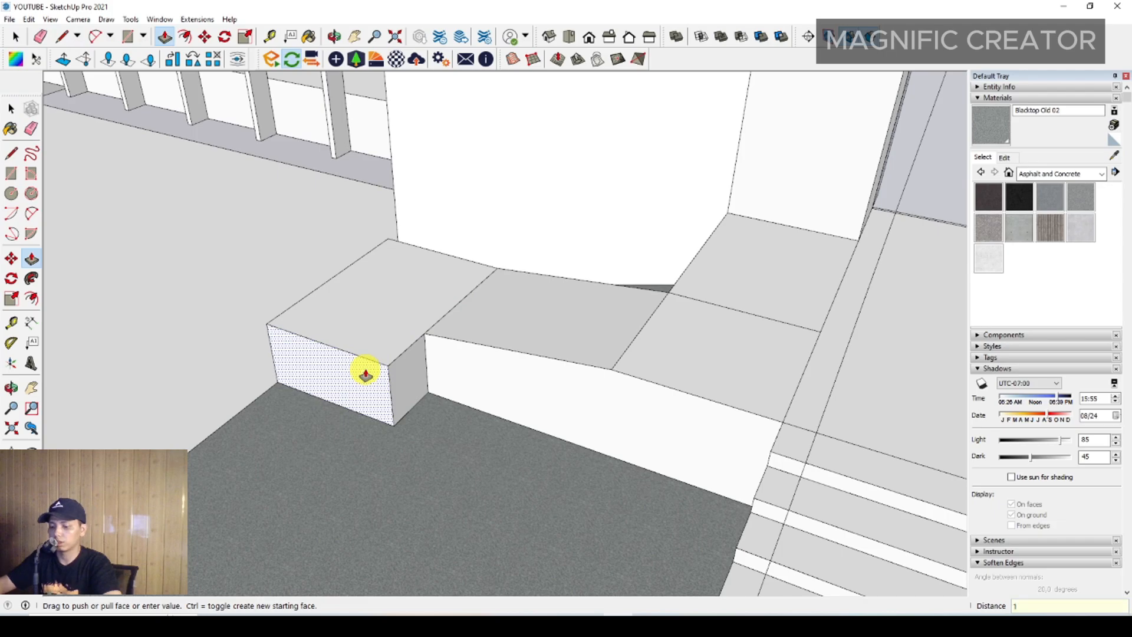
key(Return)
key(space)
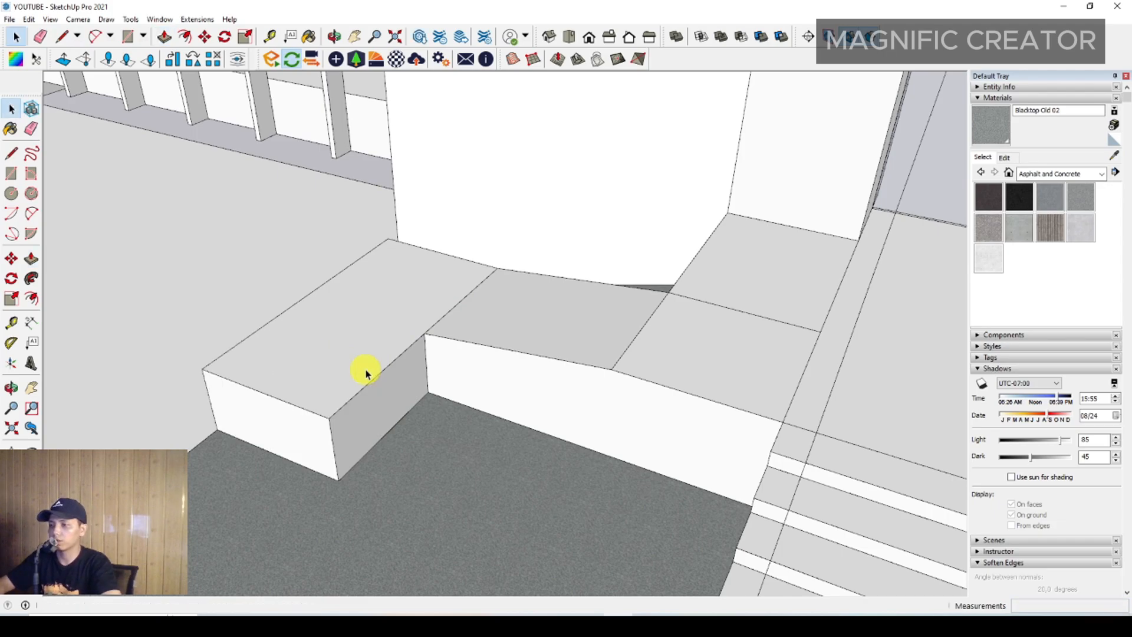
Pull the extended landing's inner side face toward the stairs until it lines up with the first ramp's upper end.
click(384, 394)
key(p)
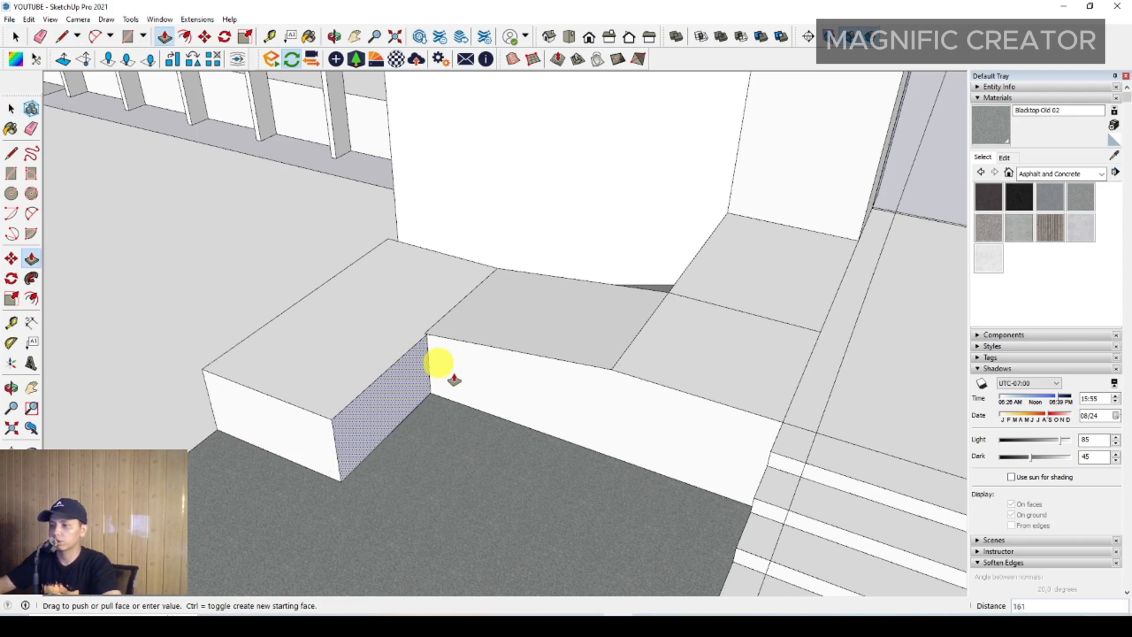
key(space)
Draw a line across the extension's top from the first ramp's lower corner to the front edge, separating landing and second ramp.
key(l)
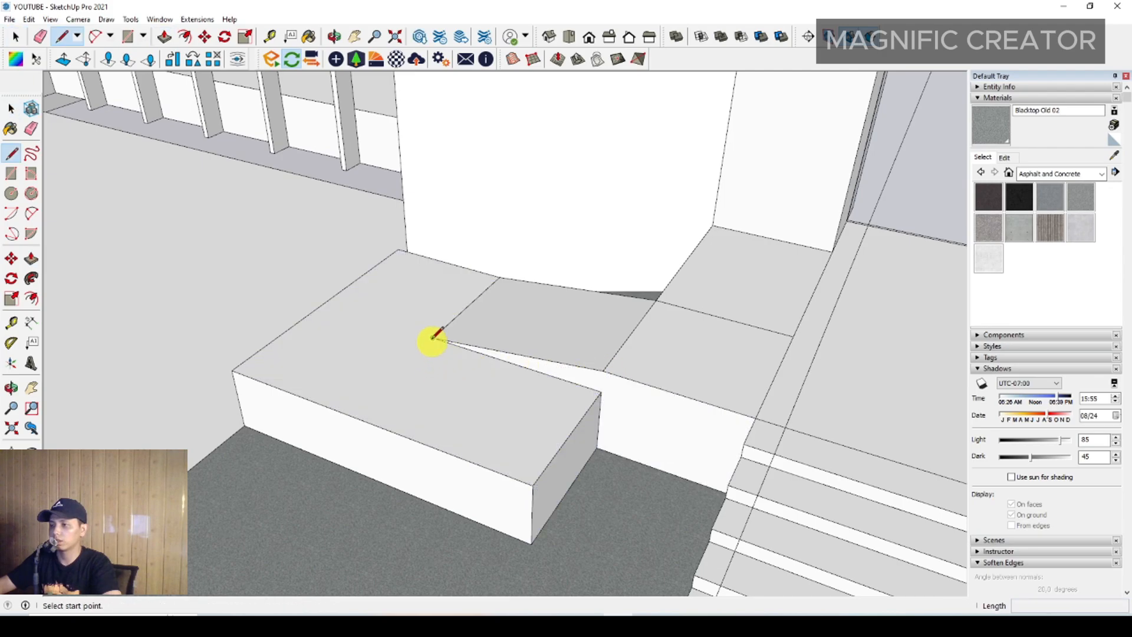
click(433, 338)
click(354, 415)
key(space)
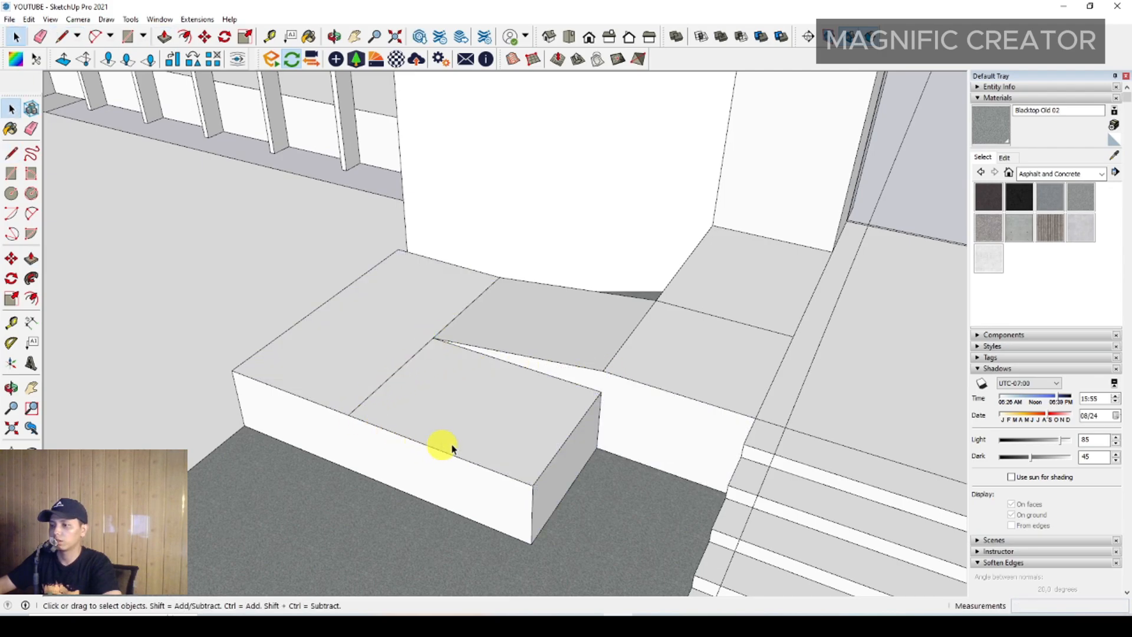
Lower the end edge of the second section by 210 along the vertical axis to form the second ramp.
middle_drag(442, 447, 561, 400)
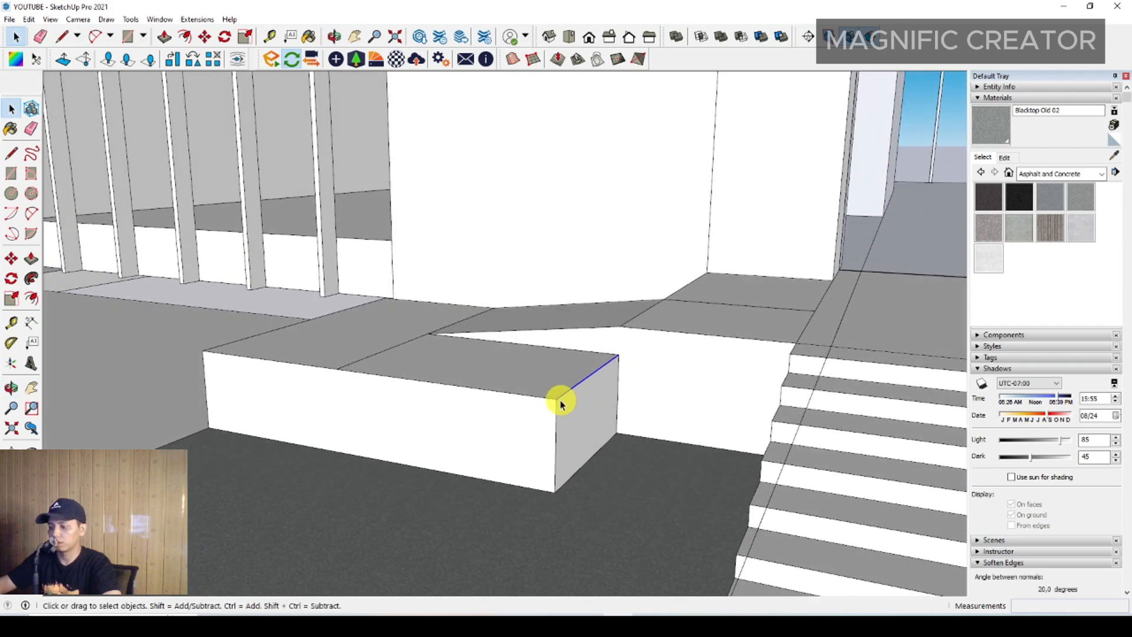
key(m)
click(554, 399)
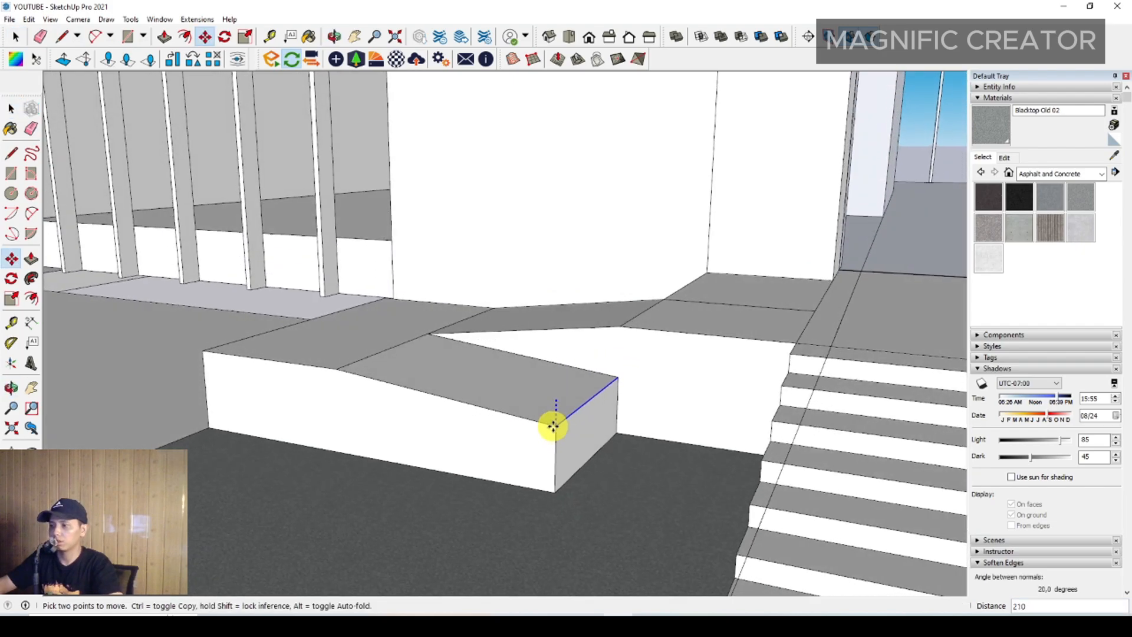
click(555, 426)
key(space)
Pull the second ramp's end face 1500 to the side of the stairs to form a second landing.
middle_drag(548, 430, 483, 414)
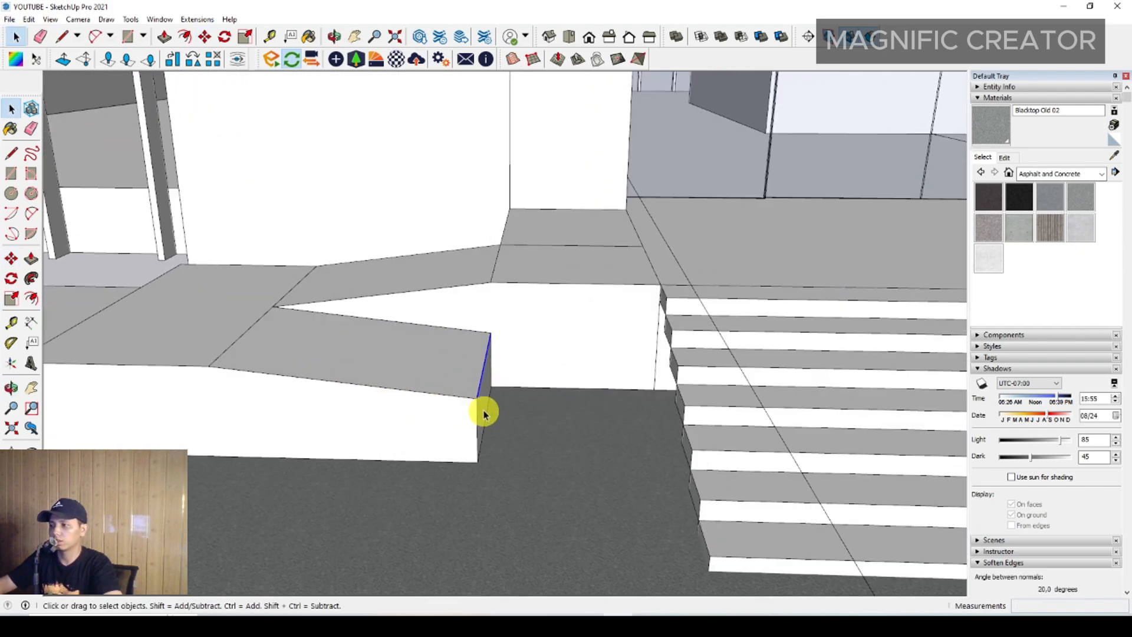
key(p)
click(481, 381)
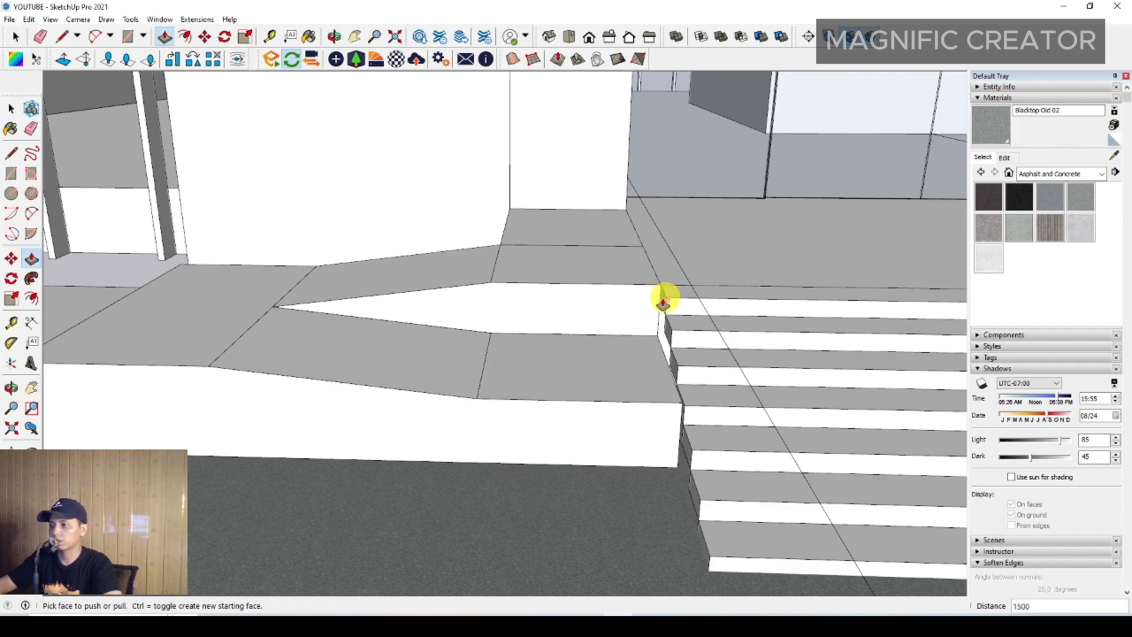
click(663, 301)
middle_drag(664, 301, 531, 353)
key(space)
Draw a vertical line down the front face from the second ramp's lower corner to the ground to separate the second landing.
key(l)
click(522, 354)
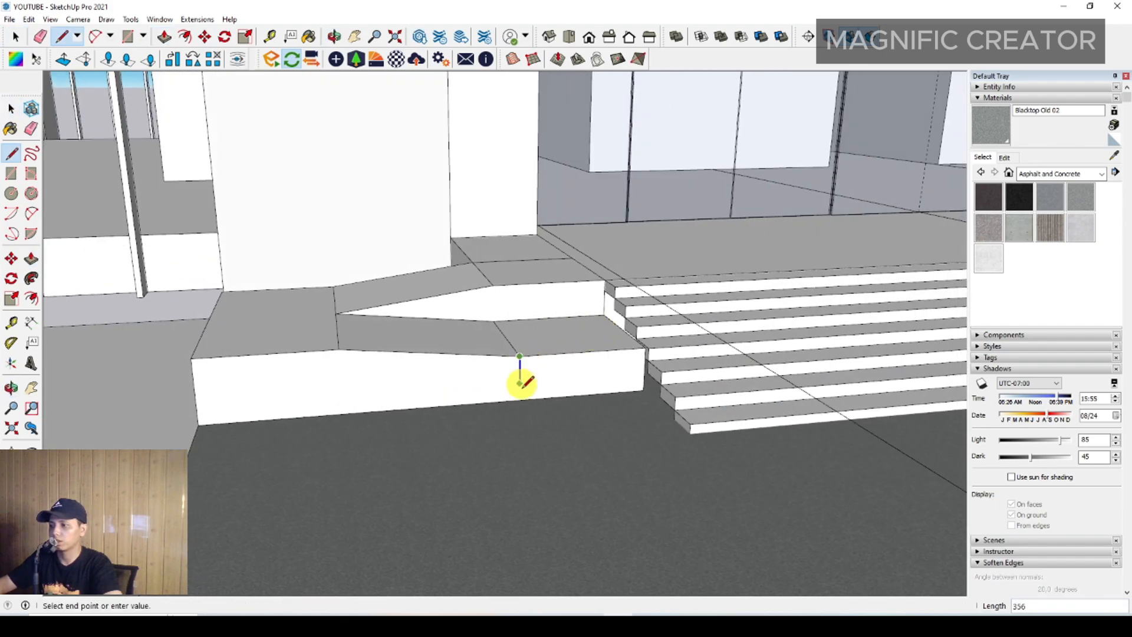
middle_drag(527, 399, 578, 351)
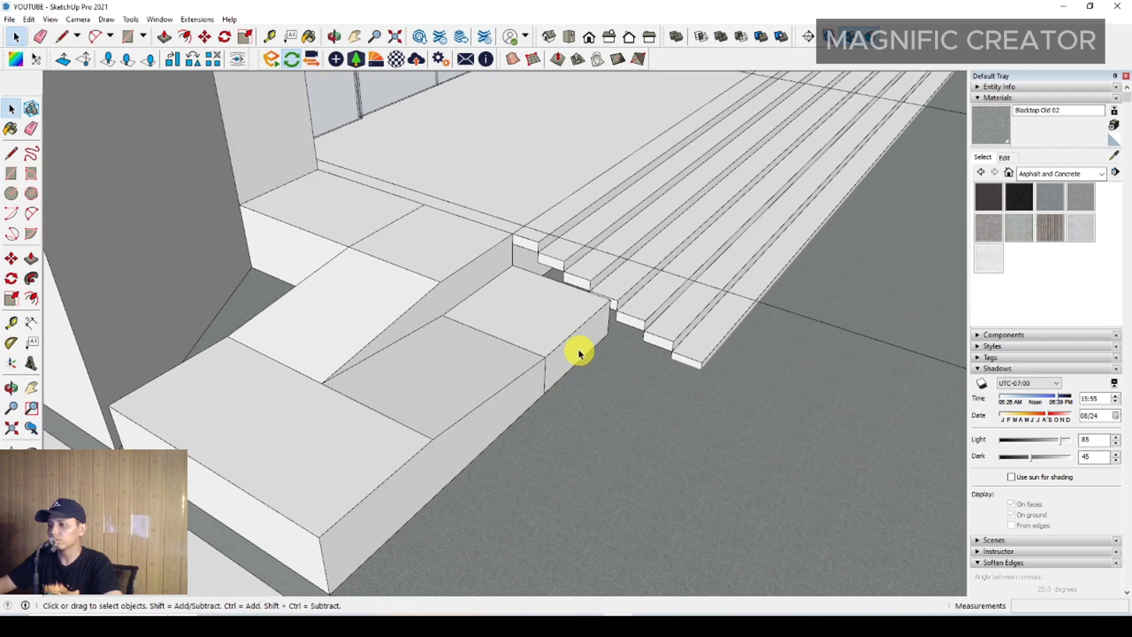
Pull the second landing's front face outward 1500.
key(p)
click(582, 334)
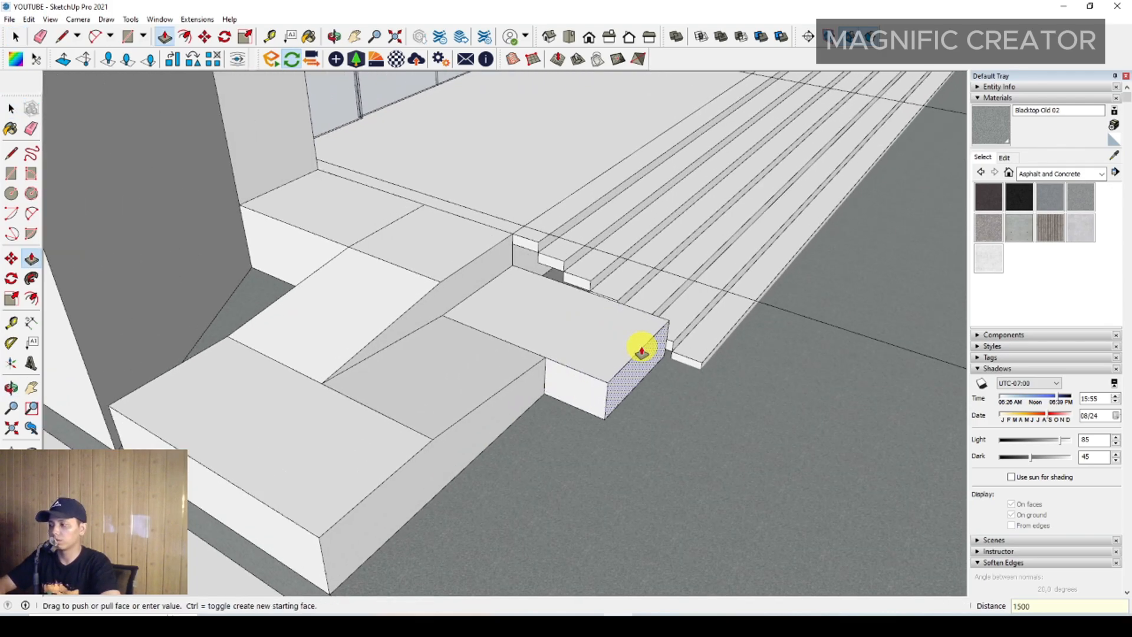
click(642, 352)
key(space)
middle_drag(635, 341, 637, 405)
click(592, 394)
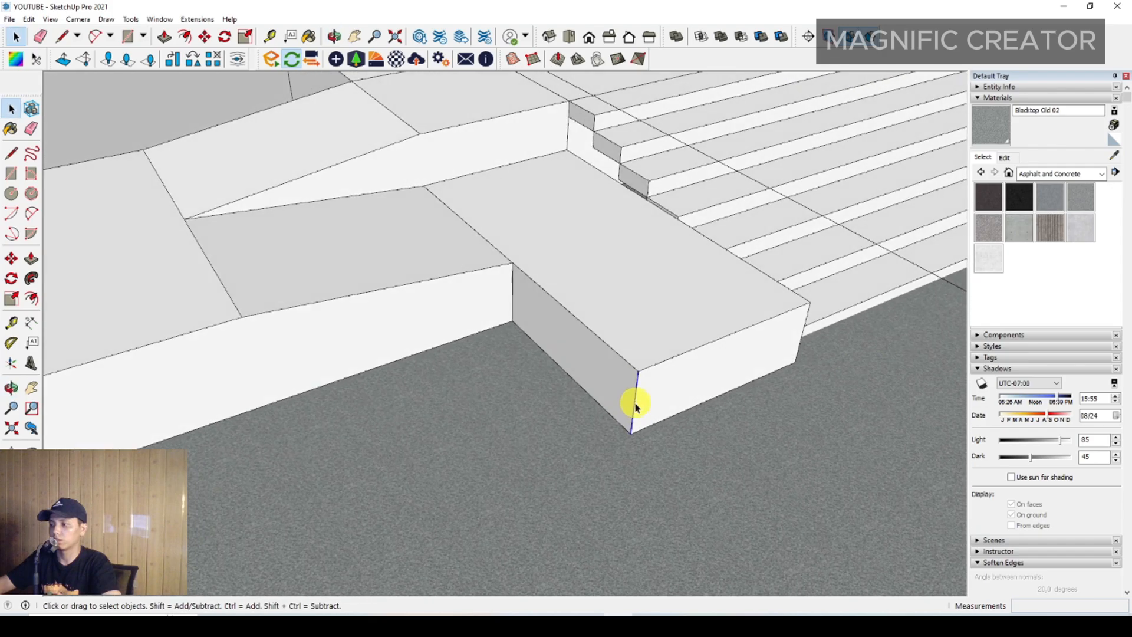
key(m)
key(ctrl)
click(638, 371)
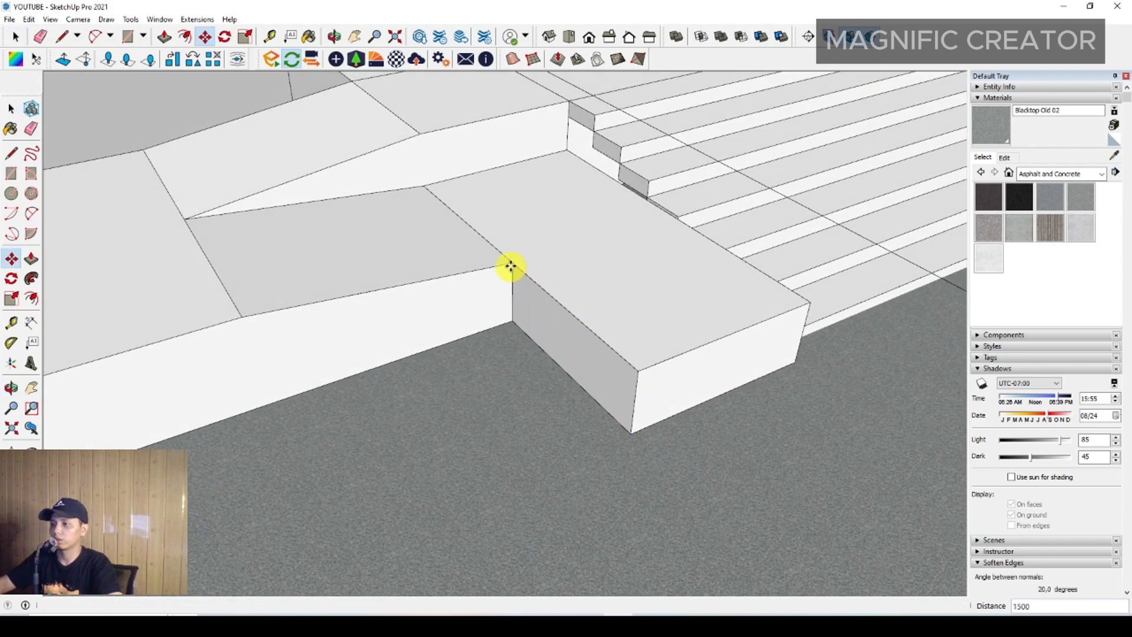
key(space)
Pull the second landing's side face away from the stairs until it lines up with the second ramp's upper end.
click(540, 291)
key(p)
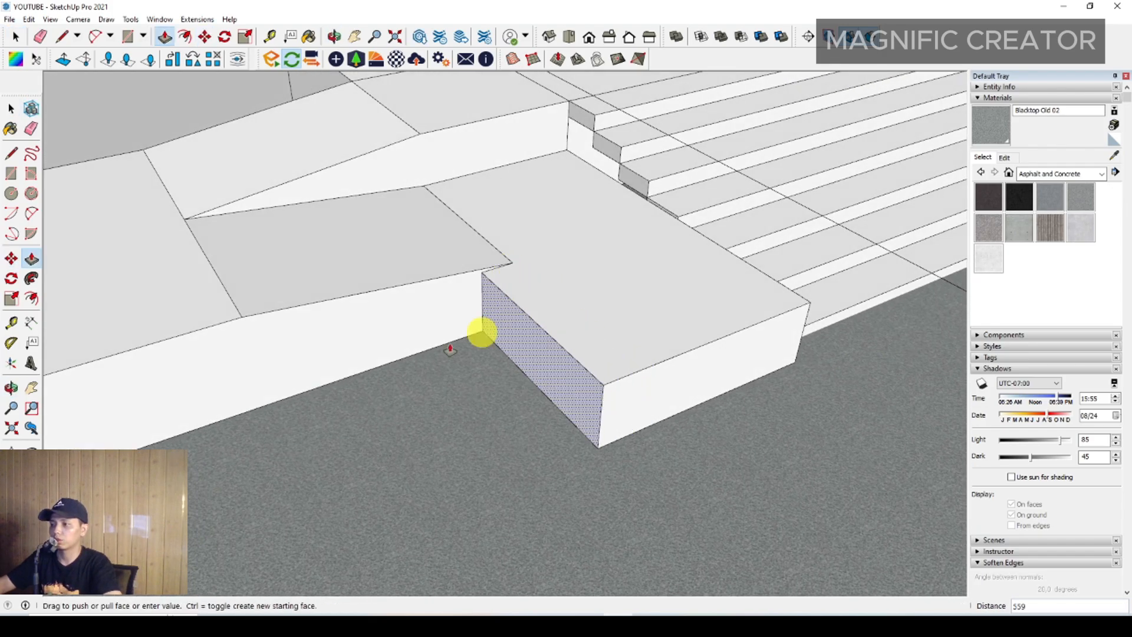
middle_drag(480, 329, 357, 284)
drag(356, 283, 336, 260)
key(space)
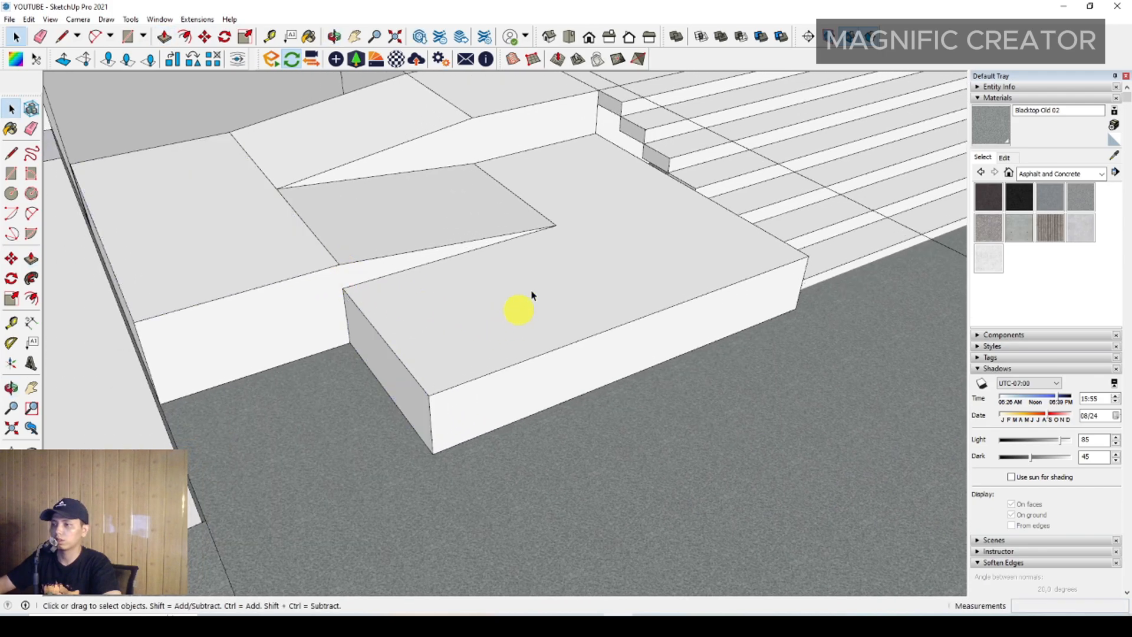
Draw a line across the new extension's top from the second ramp's lower corner to the front edge to mark the third ramp.
key(l)
click(557, 226)
click(673, 304)
key(space)
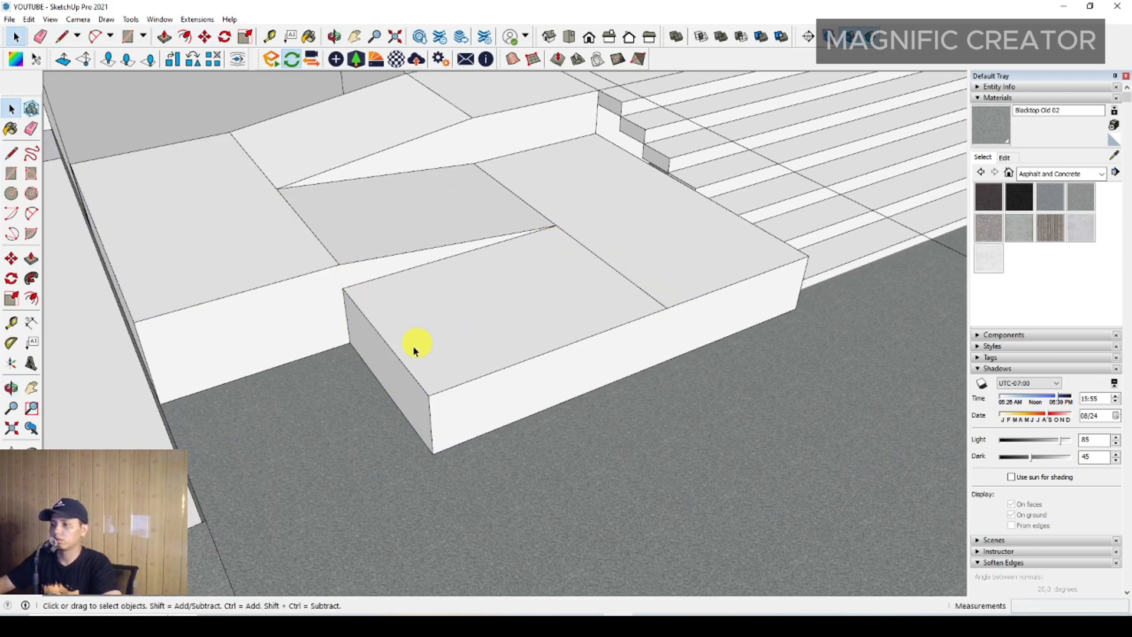
Lower the third section's free end edge about 356 along the vertical axis to slope it toward the ground.
middle_drag(417, 346, 485, 319)
click(407, 319)
key(m)
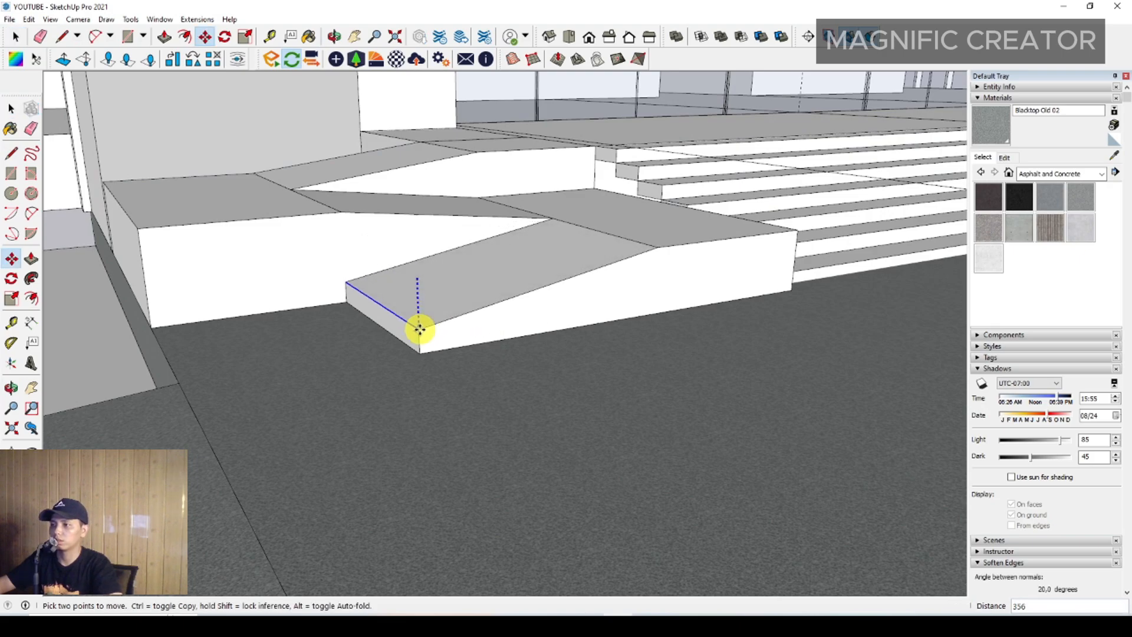
Select all connected geometry of the ramps and landings and make it a group.
middle_drag(419, 332, 472, 345)
scroll(452, 409, up, 2)
middle_drag(452, 410, 548, 362)
scroll(549, 362, up, 2)
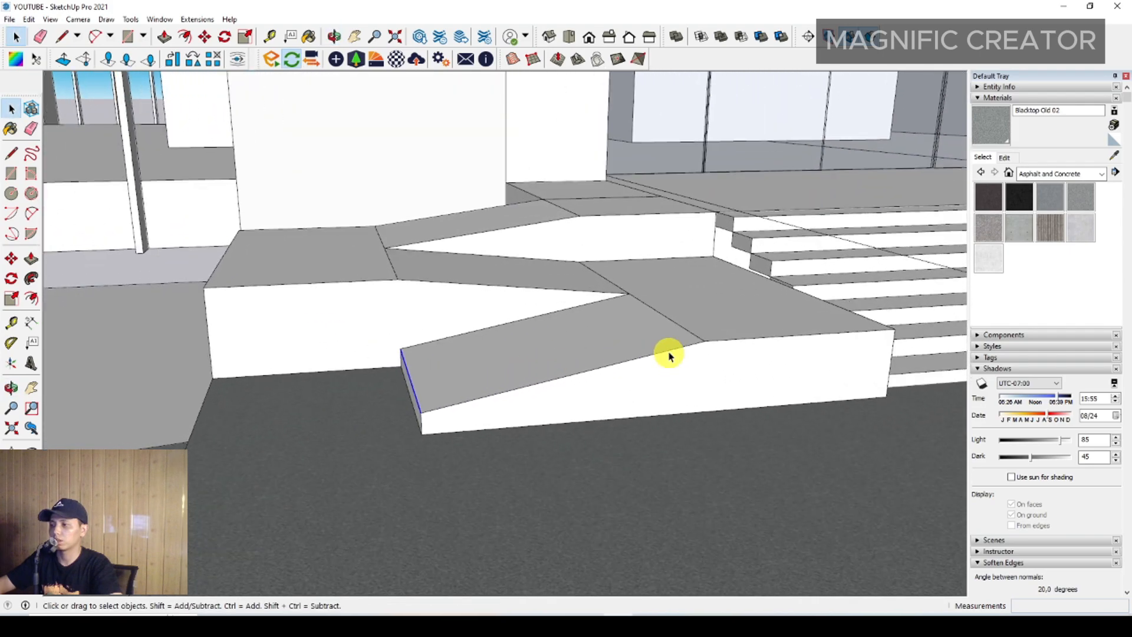
middle_drag(670, 356, 627, 334)
click(627, 334)
double_click(627, 334)
right_click(630, 336)
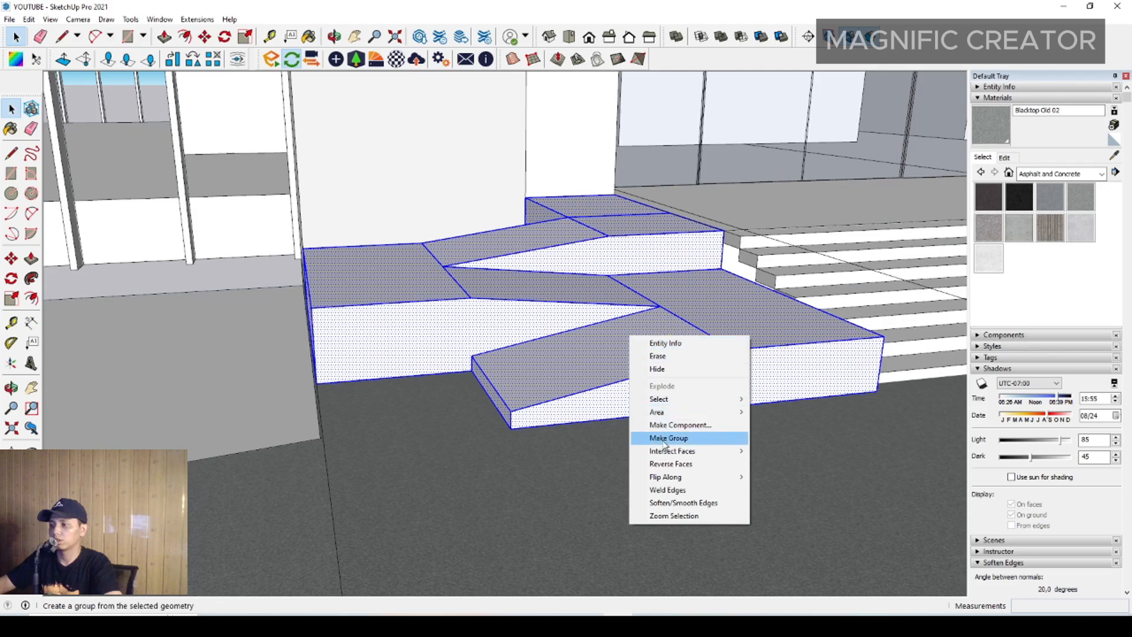
click(664, 446)
Paint the ramp group with the Concrete Aggregate Smoke material.
middle_drag(518, 347, 404, 362)
scroll(404, 362, up, 2)
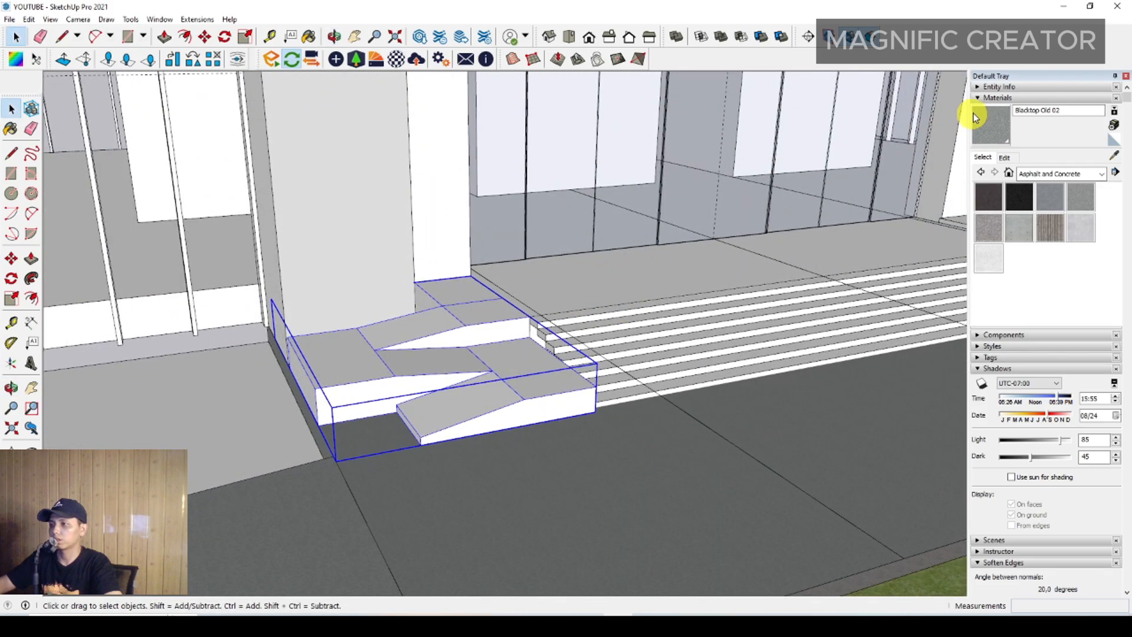
click(1088, 198)
click(492, 336)
mouse_move(492, 336)
middle_down()
mouse_move(475, 348)
mouse_move(505, 387)
mouse_move(576, 359)
mouse_move(486, 373)
middle_up()
key(space)
Sample the Vegetation Grass material from the planting strip in front of the building.
scroll(486, 373, down, 1)
middle_drag(566, 362, 531, 424)
middle_drag(609, 450, 541, 407)
scroll(541, 406, down, 2)
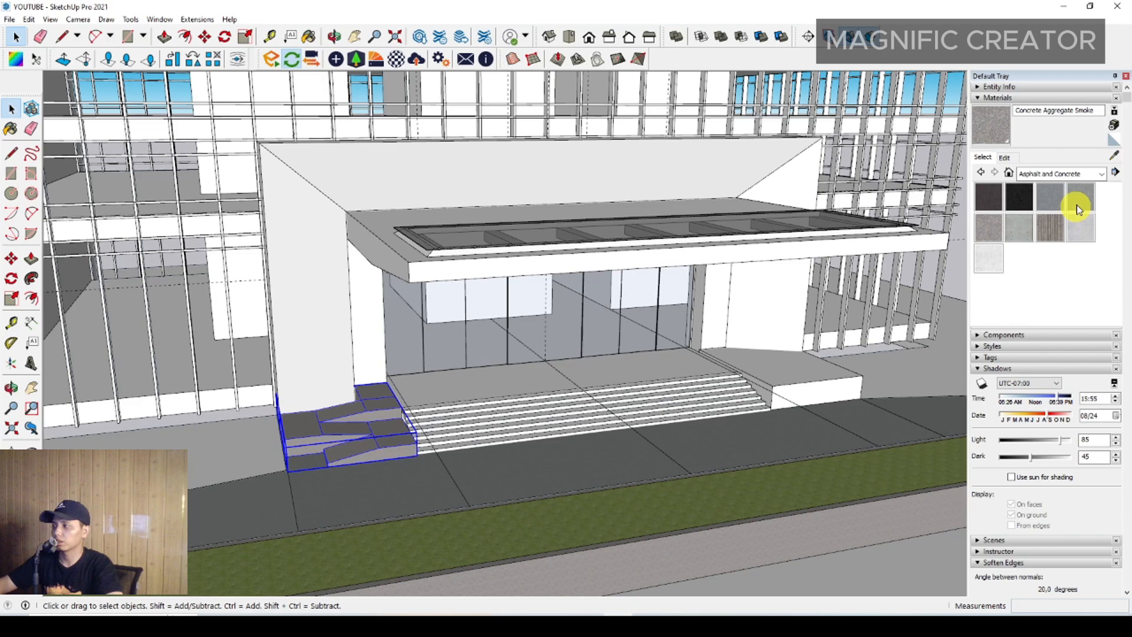
click(1116, 156)
click(869, 510)
key(space)
Offset the top face outline of the block on the other side of the stairs inward by about 316.
scroll(827, 329, up, 3)
click(782, 407)
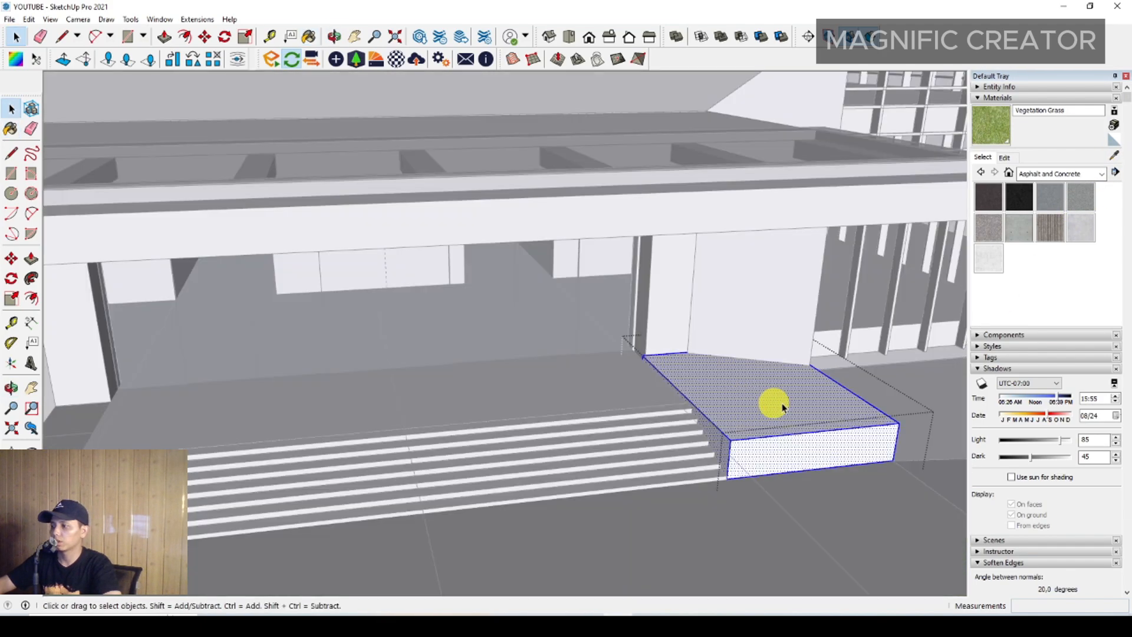
key(f)
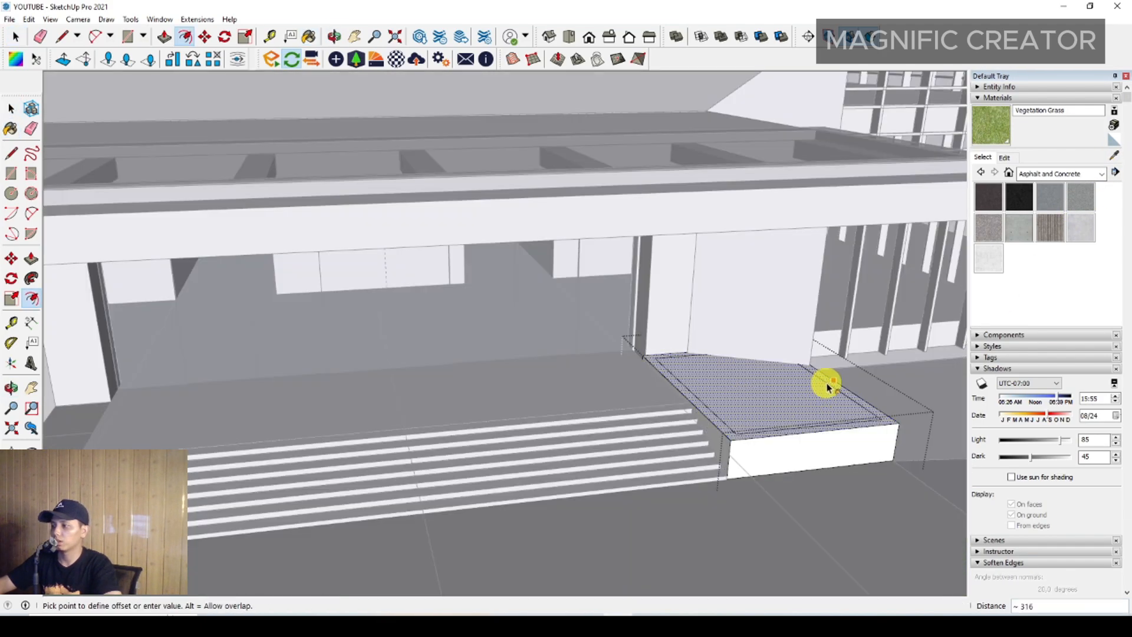
click(827, 386)
Close the offset outline with a line along the wall side of the block's top.
scroll(822, 374, up, 2)
middle_drag(821, 374, 723, 379)
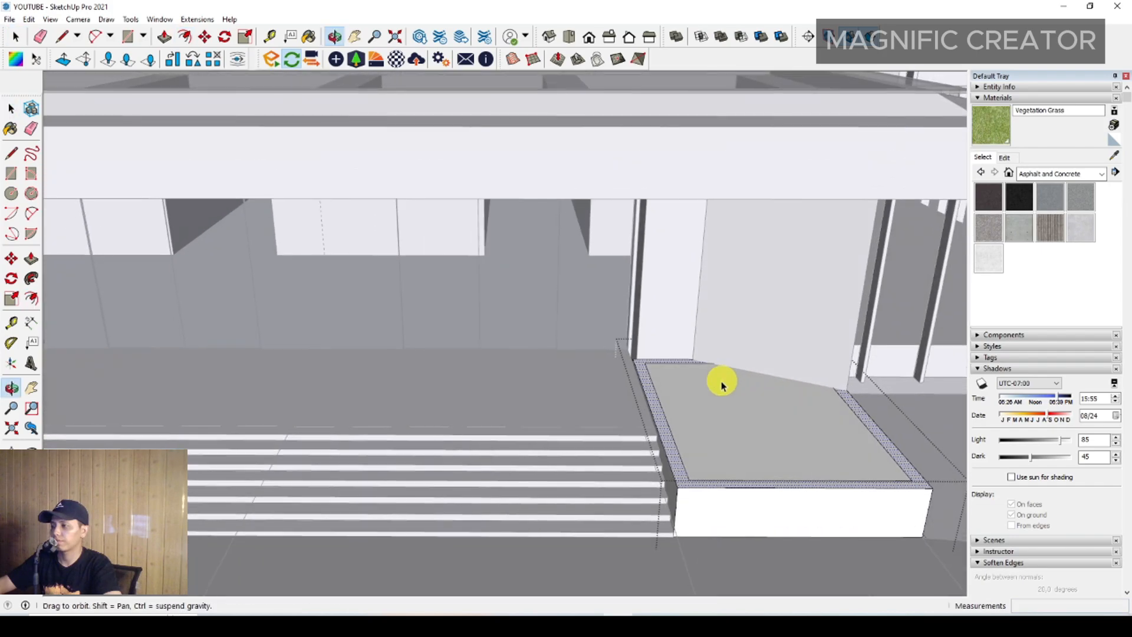
key(l)
click(834, 388)
key(space)
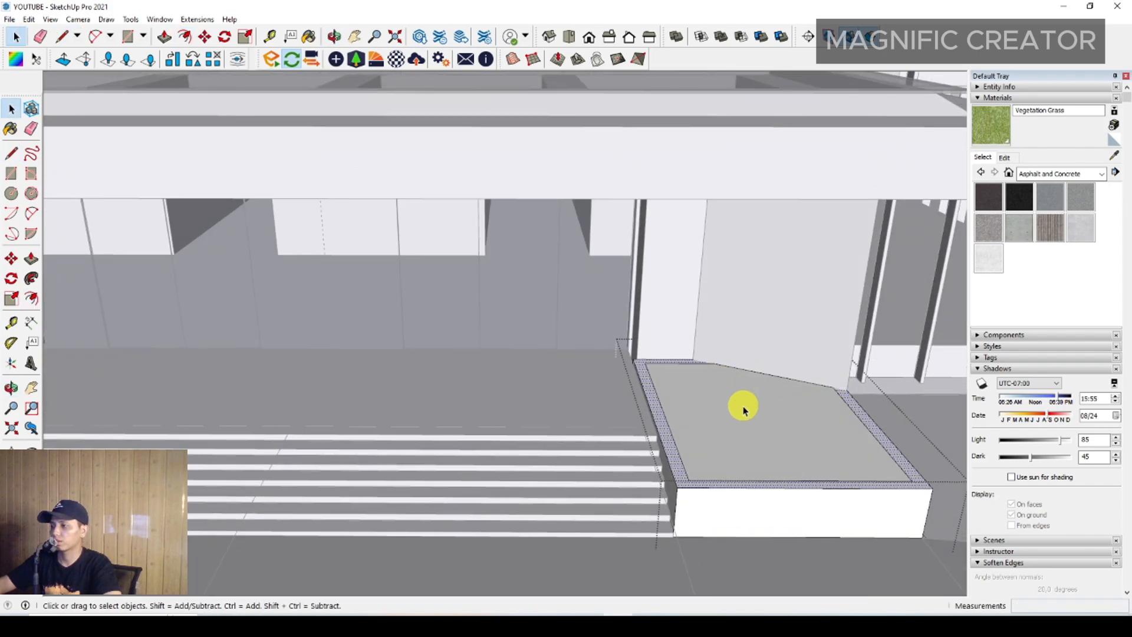
Paint the block's inner top face with Vegetation Grass to make a planter.
click(743, 407)
key(b)
click(744, 393)
key(space)
Sample the Concrete Aggregate Smoke material from the switchback ramp beside the entrance stairs.
scroll(634, 399, down, 5)
middle_drag(900, 300, 600, 397)
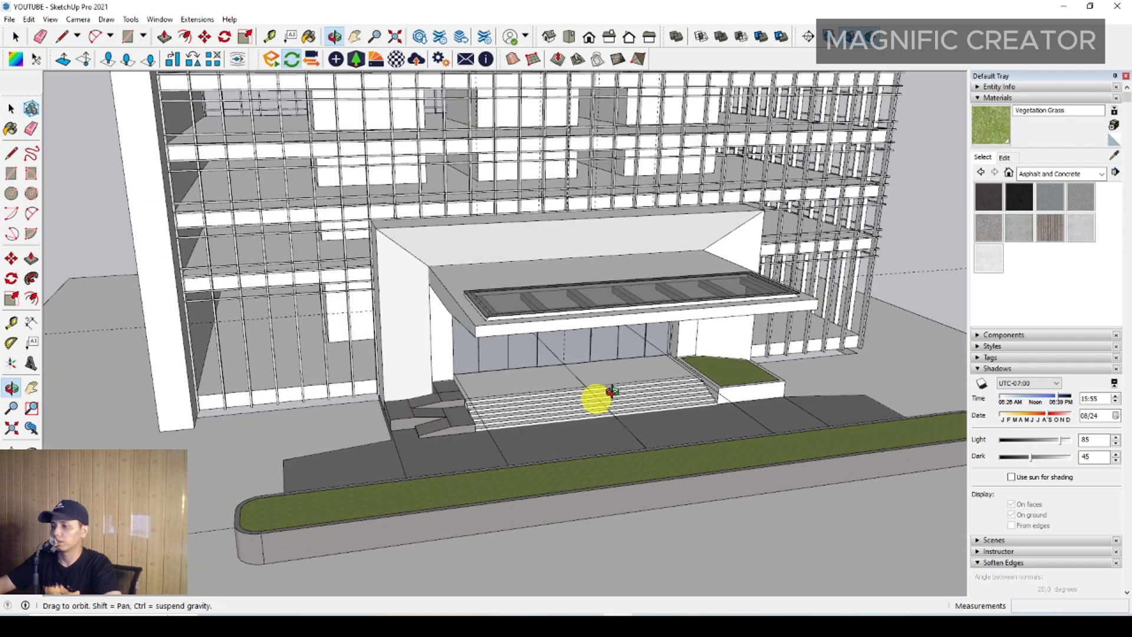
scroll(625, 387, up, 5)
click(1114, 155)
scroll(648, 413, up, 3)
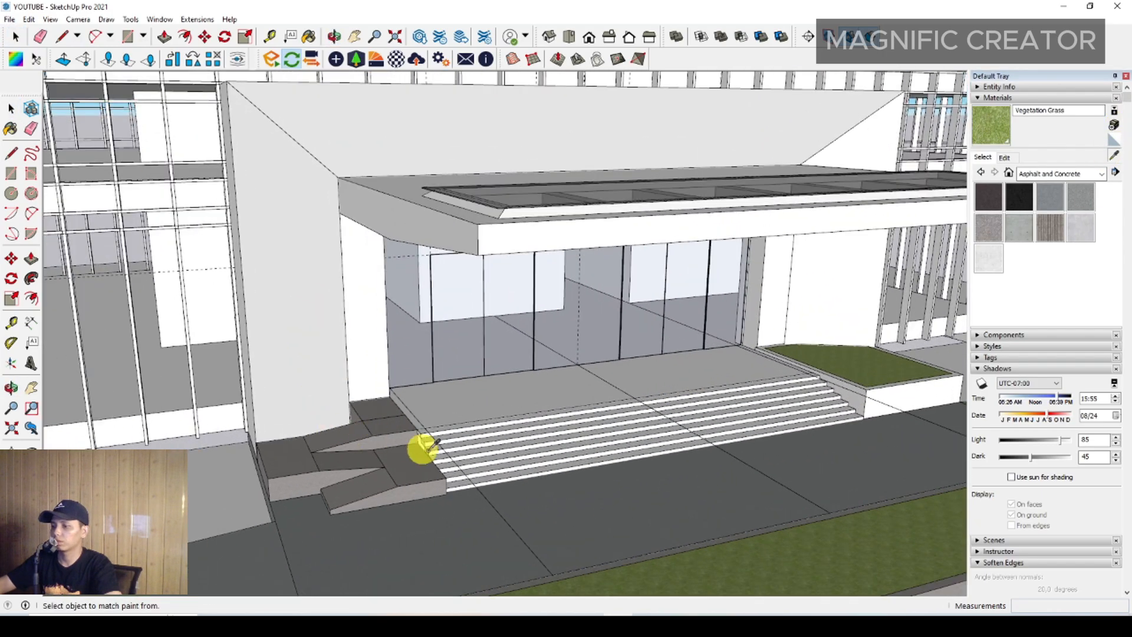
click(416, 451)
Paint the rim and sides of the planter block with Concrete Aggregate Smoke, leaving its grass face out, and close the block's group.
key(space)
middle_drag(531, 443, 688, 425)
scroll(686, 427, up, 3)
triple_click(684, 430)
shift+click(597, 395)
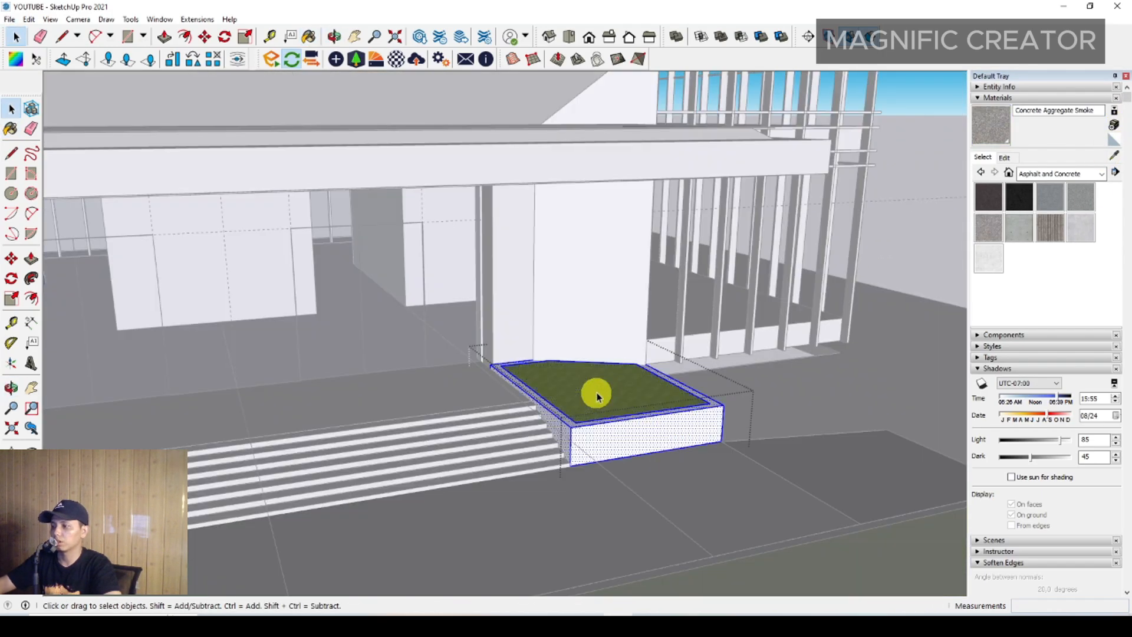
key(b)
click(632, 430)
key(space)
scroll(637, 430, down, 2)
click(890, 248)
scroll(531, 428, down, 3)
middle_drag(529, 430, 449, 373)
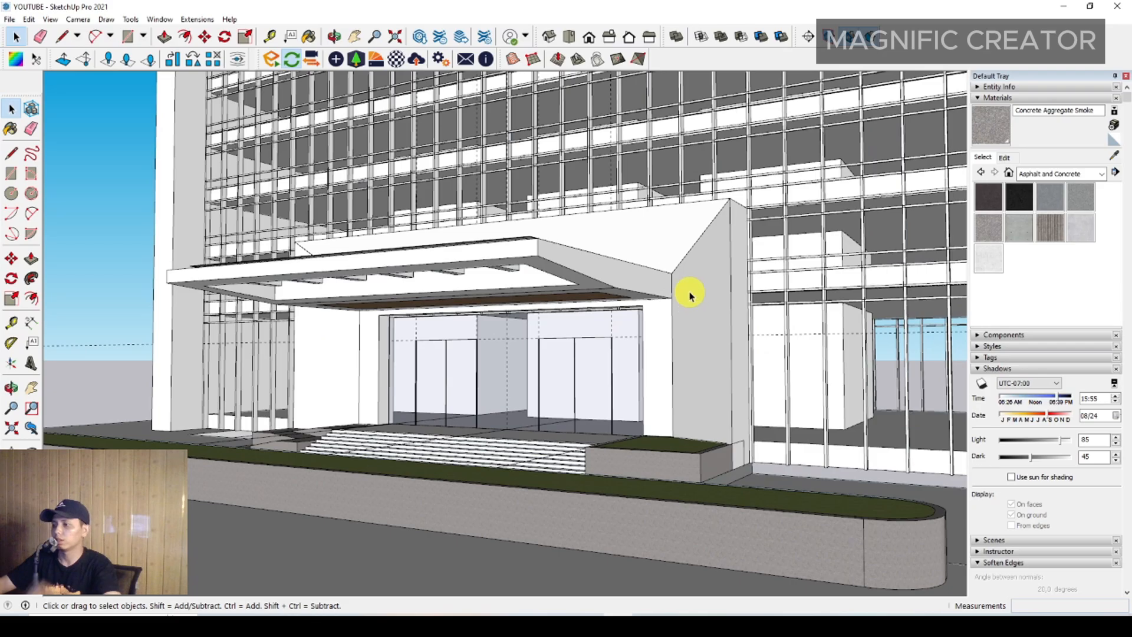
middle_drag(607, 362, 653, 331)
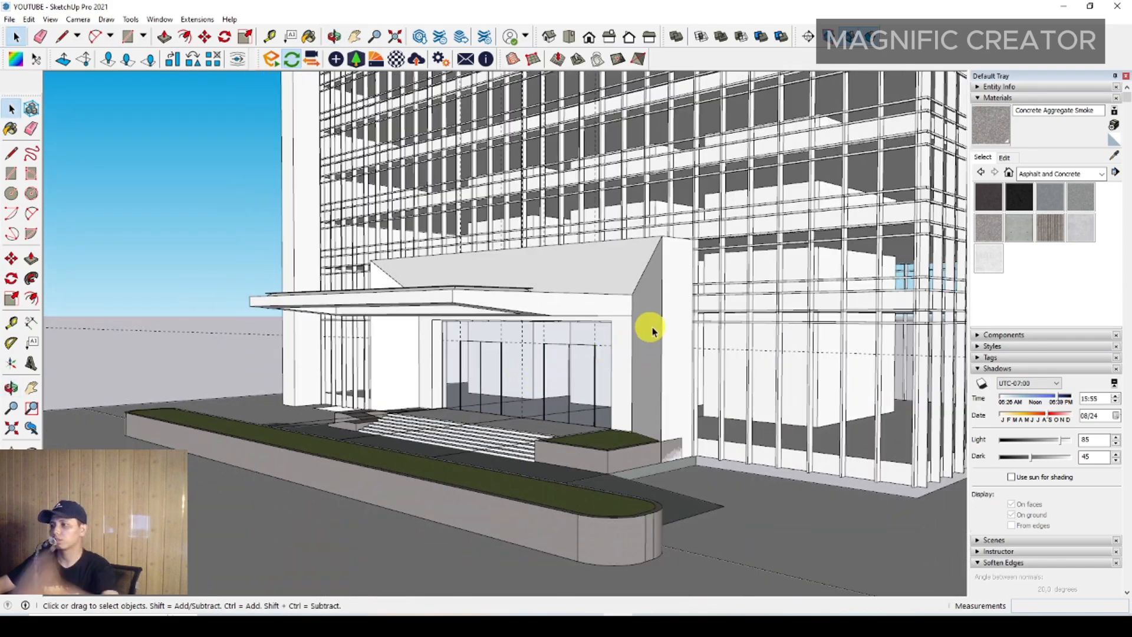
Paint the entrance portal walls with Granite Light Gray from the Stone collection.
scroll(653, 332, up, 4)
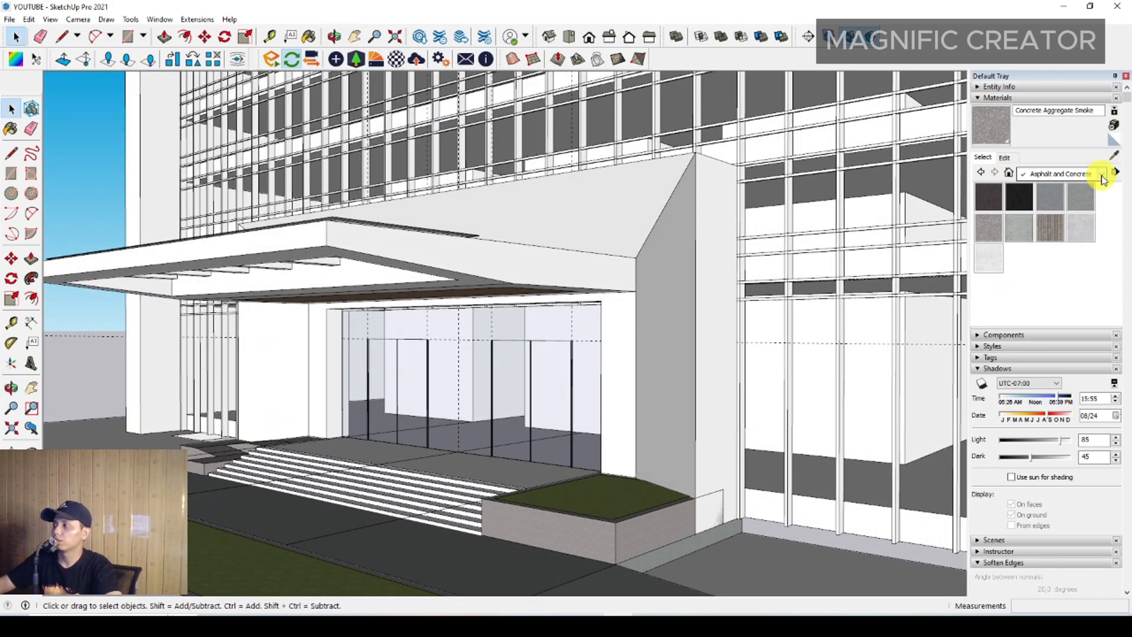
click(1101, 174)
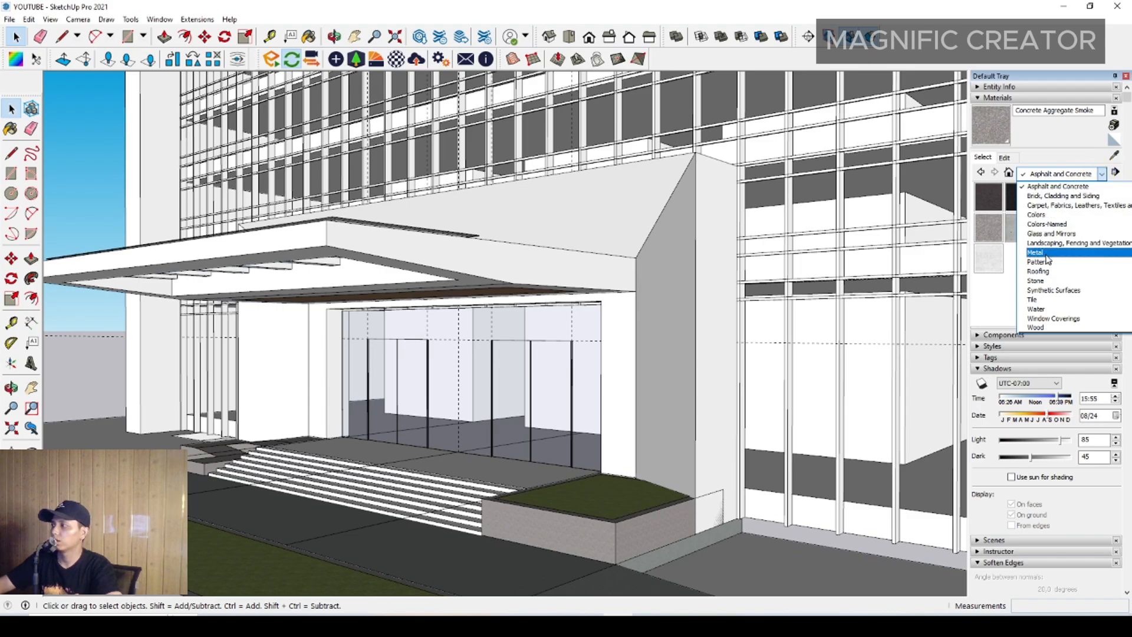
click(1037, 281)
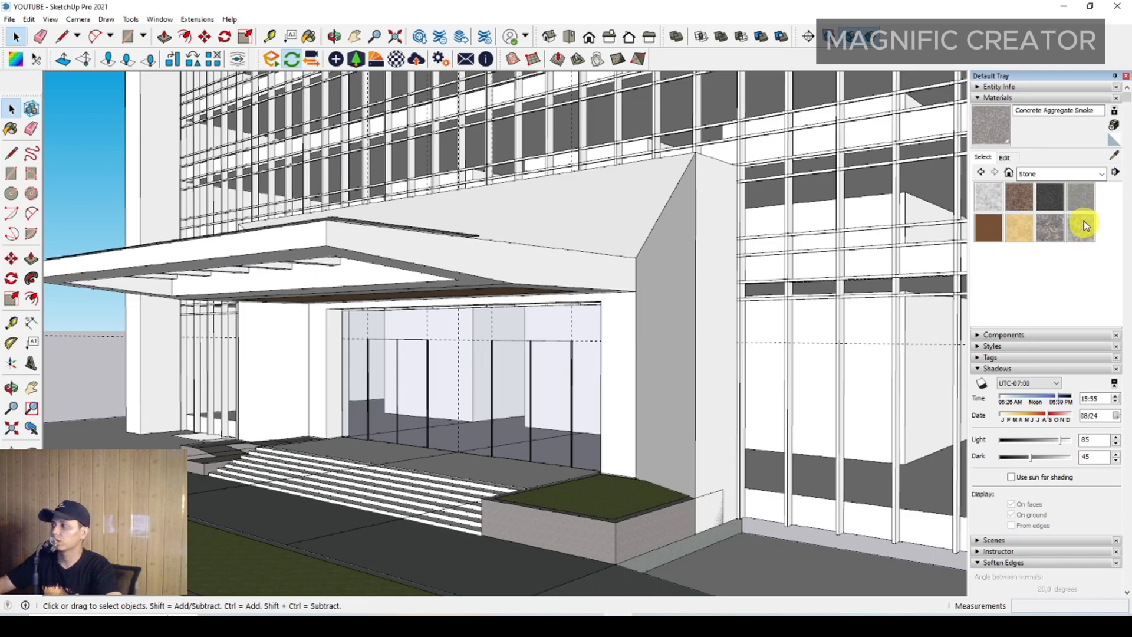
click(1081, 199)
click(671, 183)
scroll(675, 349, up, 6)
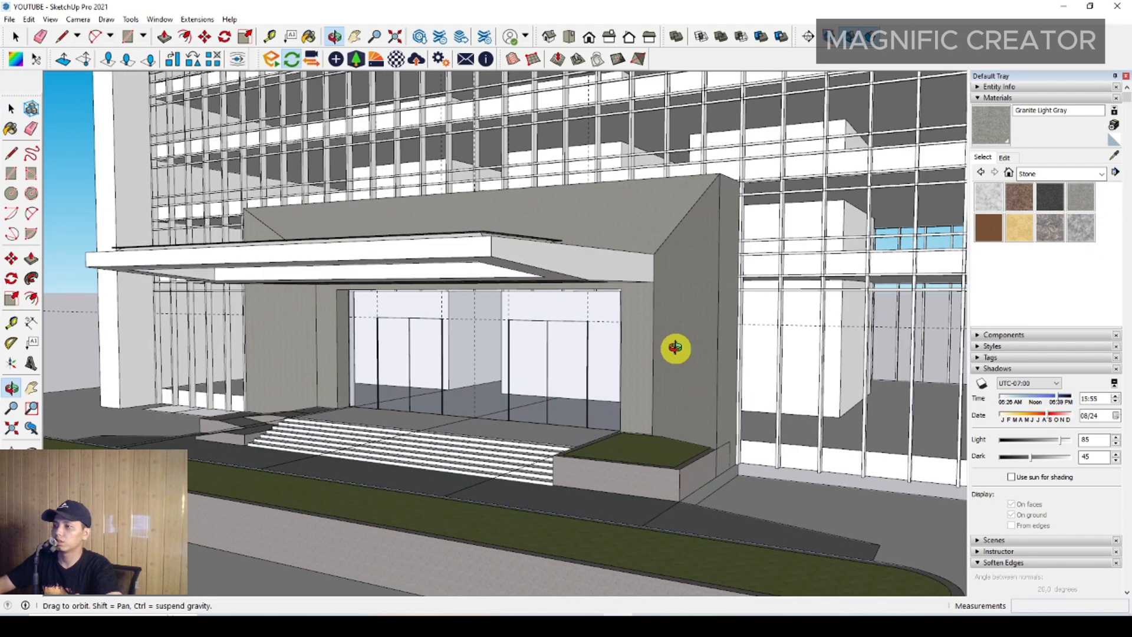
Enlarge the Granite Light Gray texture, trying a size of 6000 and settling on 4000.
scroll(841, 278, down, 8)
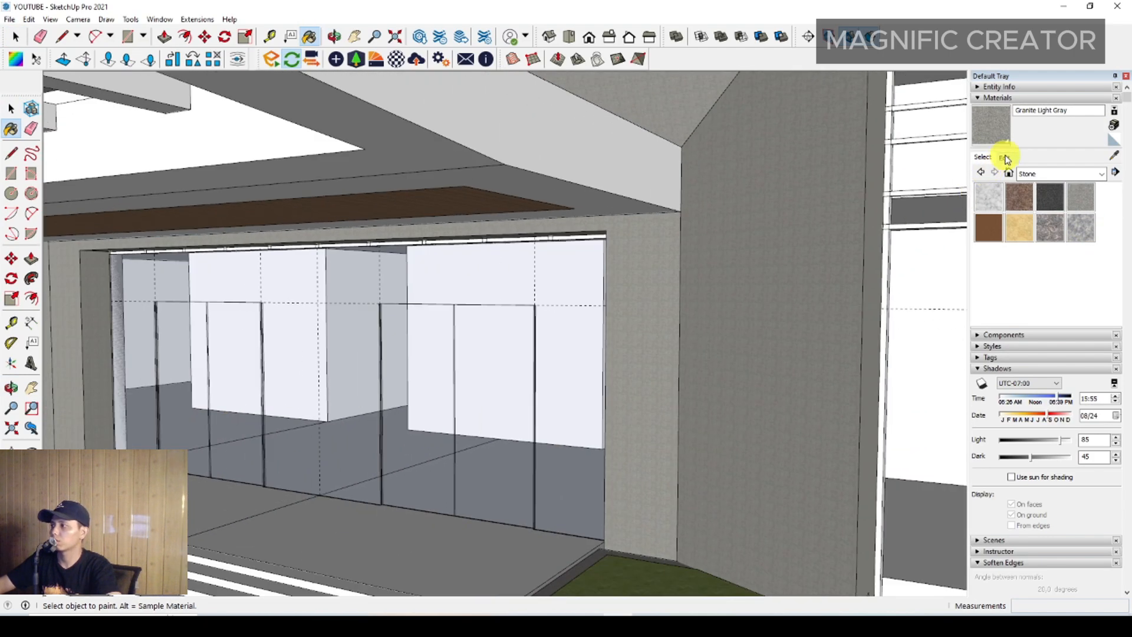
click(1005, 157)
double_click(1009, 292)
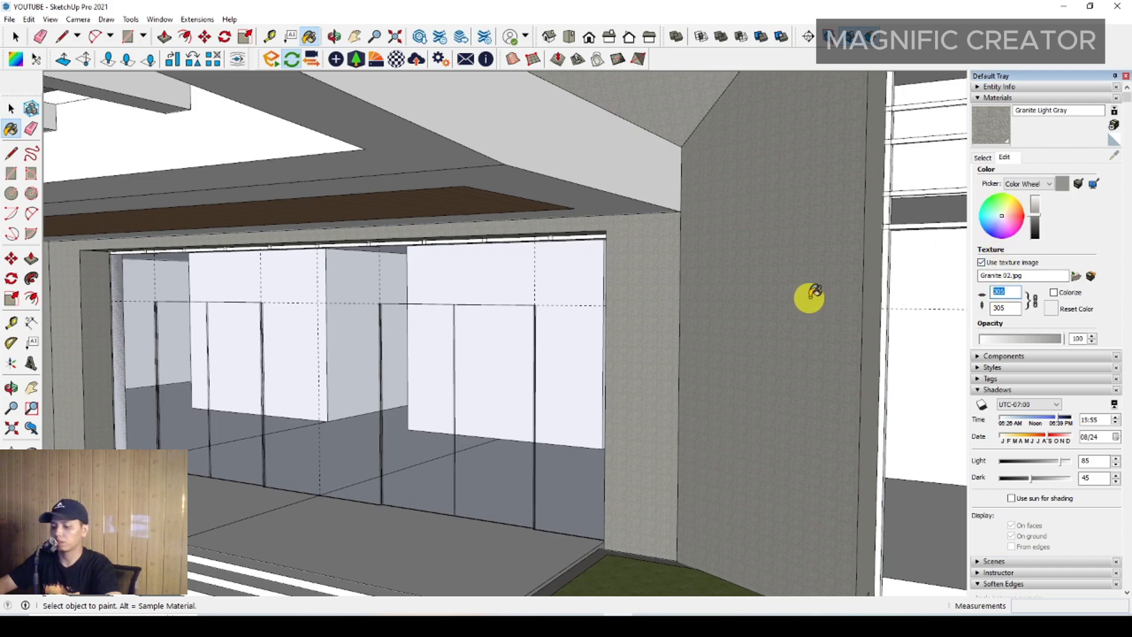
text(6000)
key(Return)
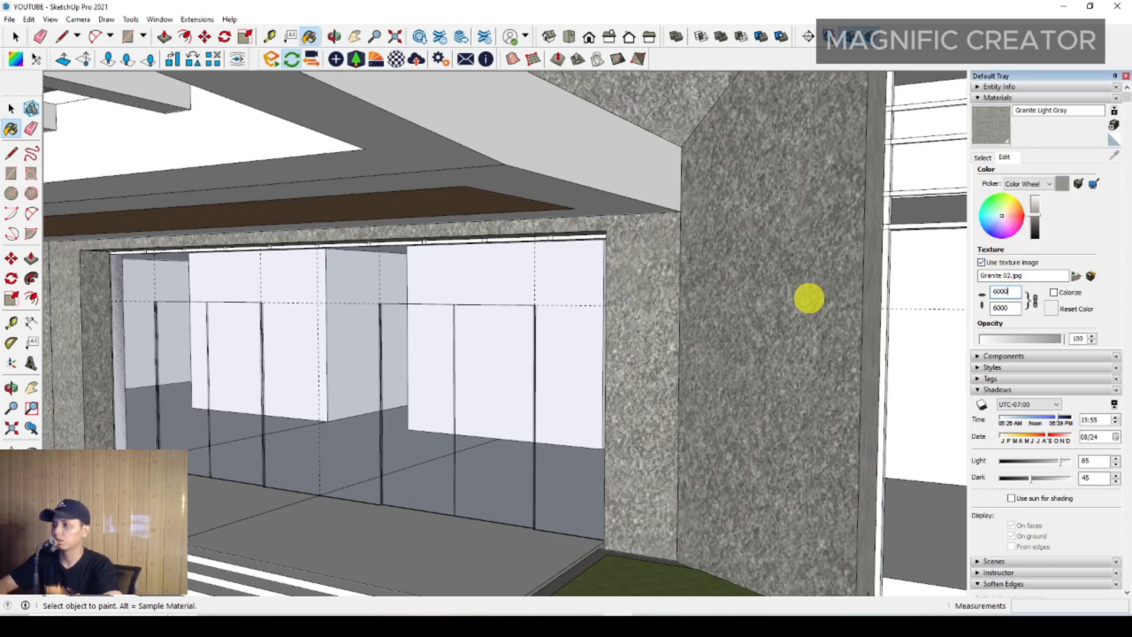
key(BackSpace)
key(Return)
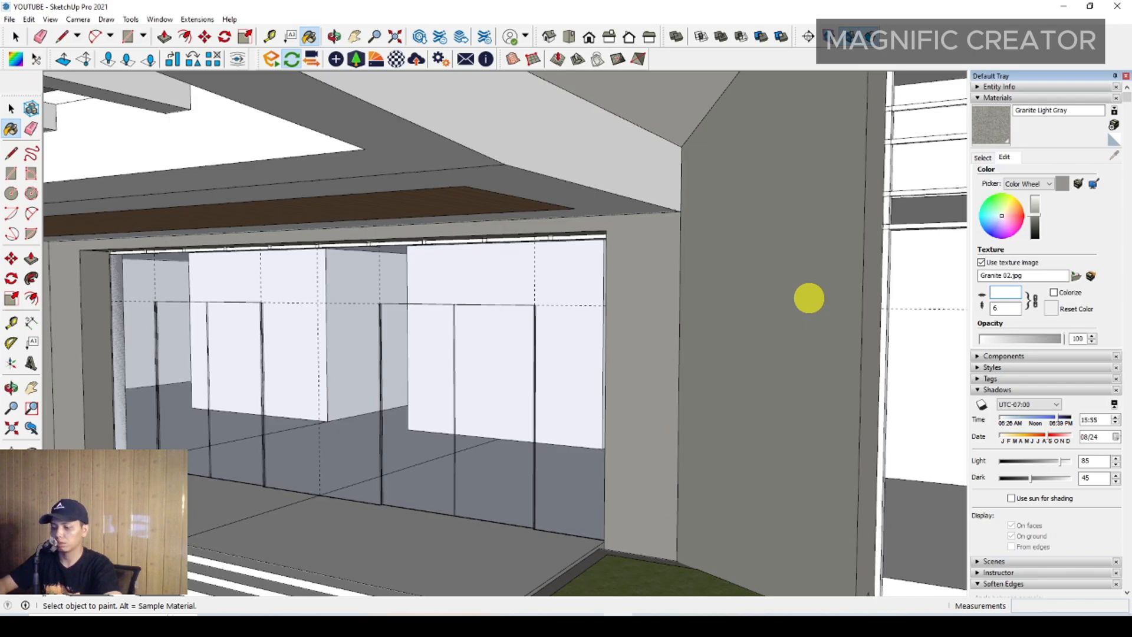
text(00)
key(Return)
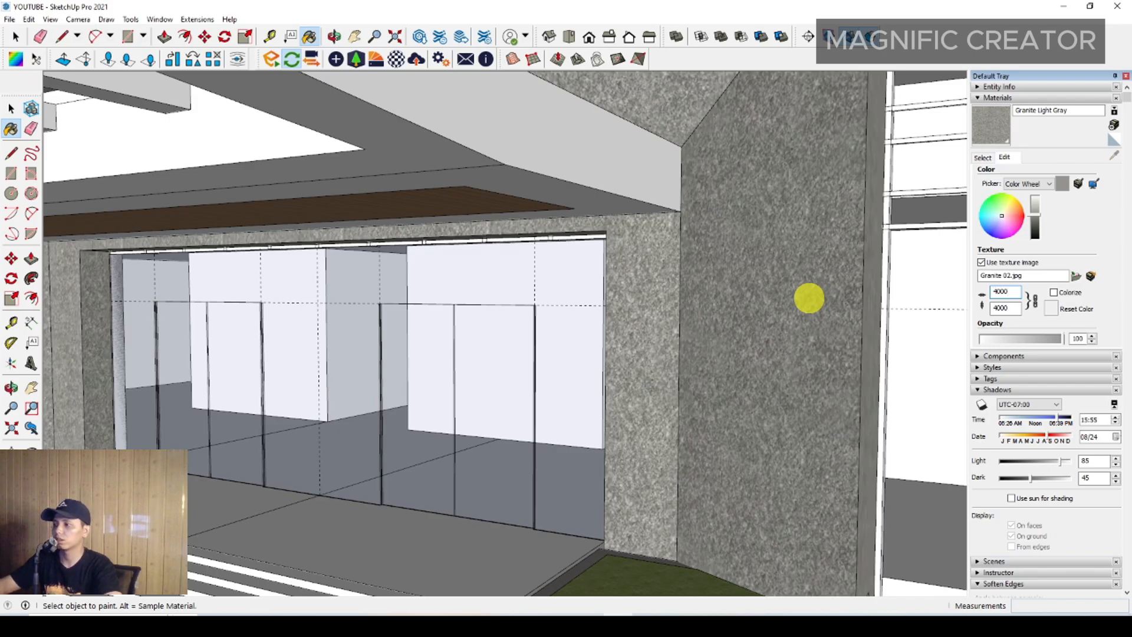
Examine the granite finish on the entrance portal from both sides of the building front.
scroll(809, 297, down, 5)
key(space)
mouse_move(655, 321)
middle_down()
mouse_move(766, 332)
mouse_move(702, 342)
middle_up()
scroll(723, 338, up, 2)
scroll(745, 339, down, 2)
scroll(620, 382, up, 2)
middle_drag(619, 382, 660, 387)
middle_drag(741, 343, 651, 394)
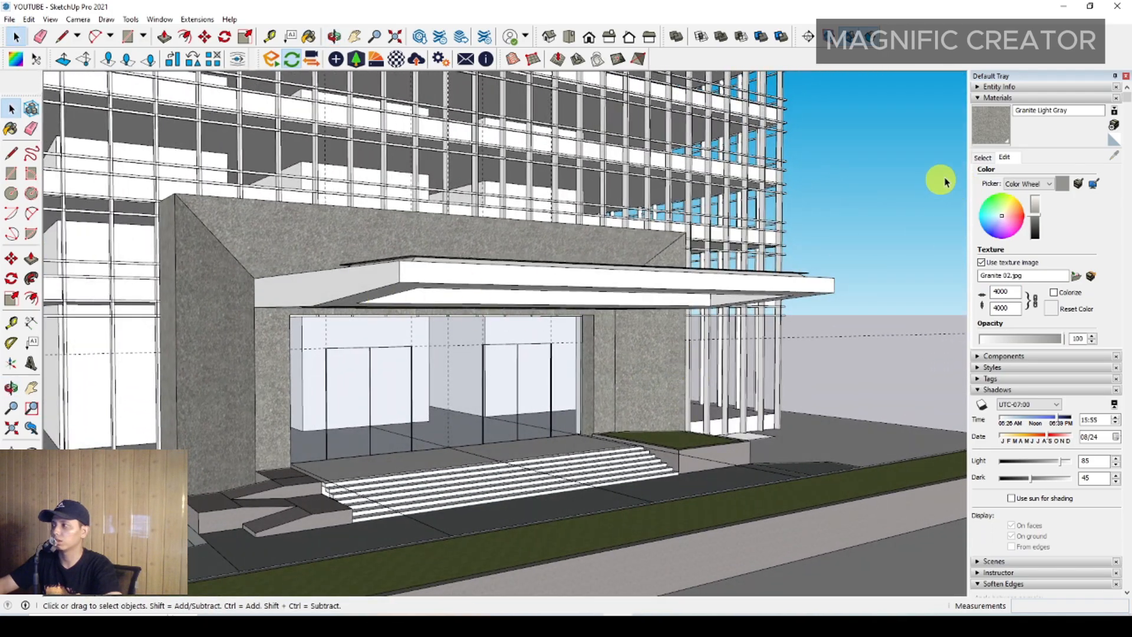
Paint the entrance canopy with Metal Corrugated Shiny from the Metal collection.
click(983, 158)
click(1094, 173)
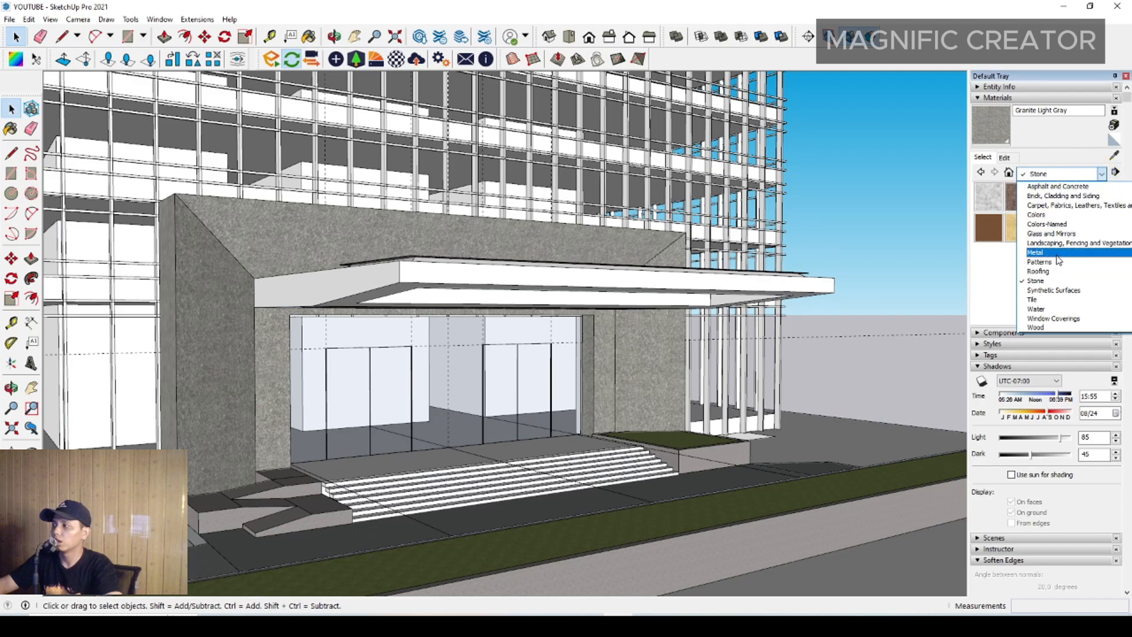
click(1036, 253)
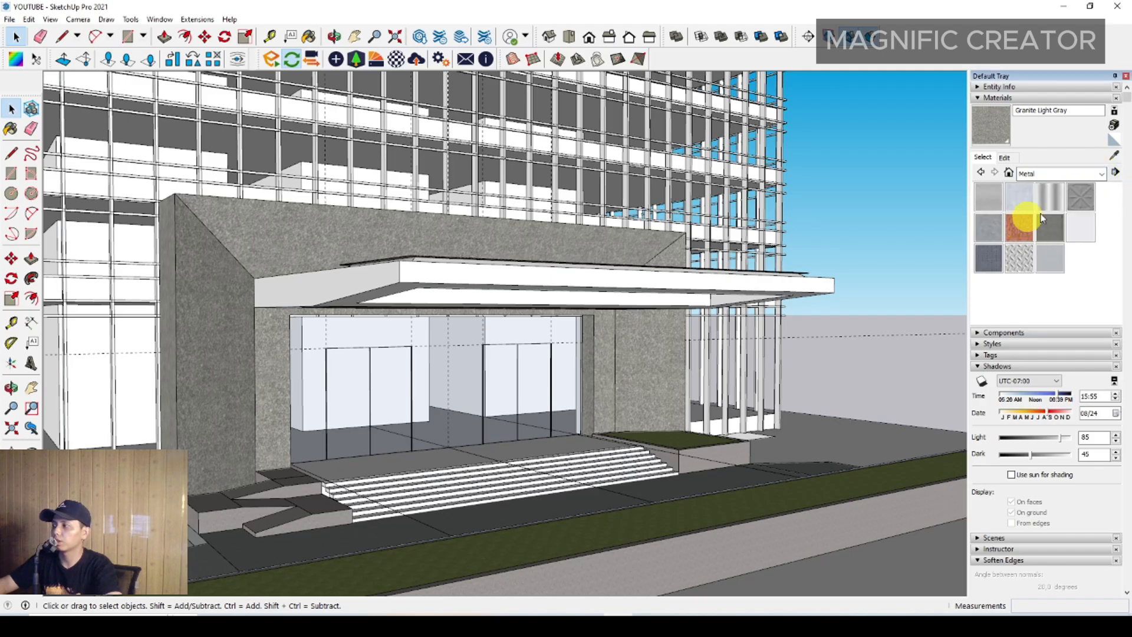
click(1050, 203)
scroll(419, 297, up, 1)
middle_drag(419, 296, 517, 260)
scroll(484, 265, up, 2)
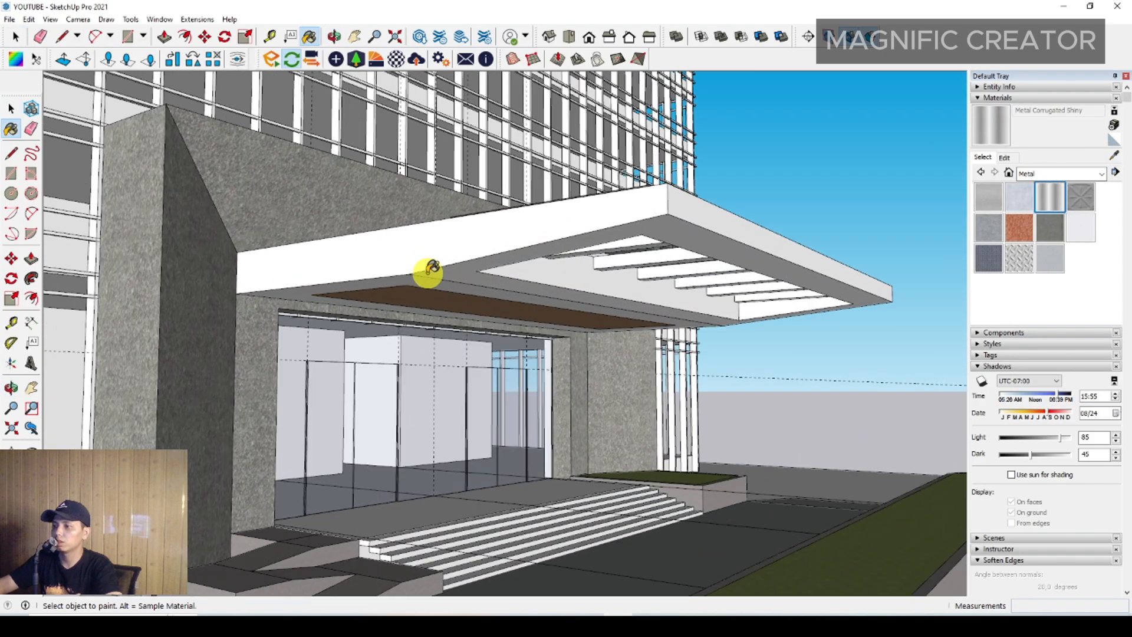
mouse_move(430, 271)
middle_down()
mouse_move(455, 316)
mouse_move(493, 248)
middle_up()
click(455, 318)
scroll(495, 239, up, 1)
key(space)
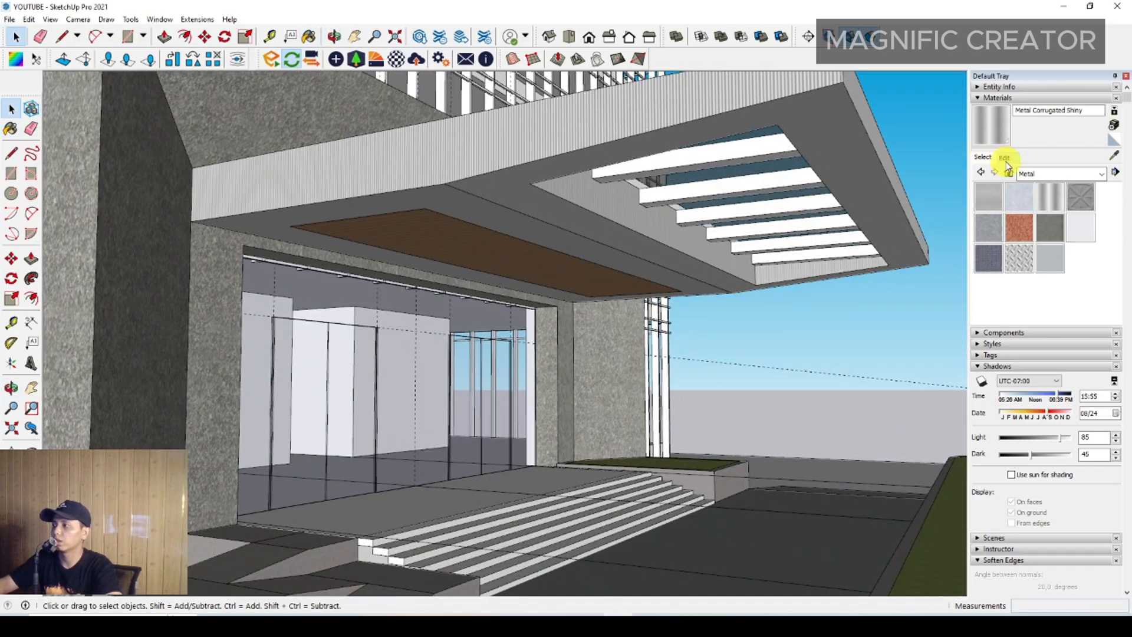
Enlarge the Metal Corrugated Shiny texture on the canopy, trying a size of 10000 and settling on 100000.
click(1005, 158)
drag(1013, 291, 880, 295)
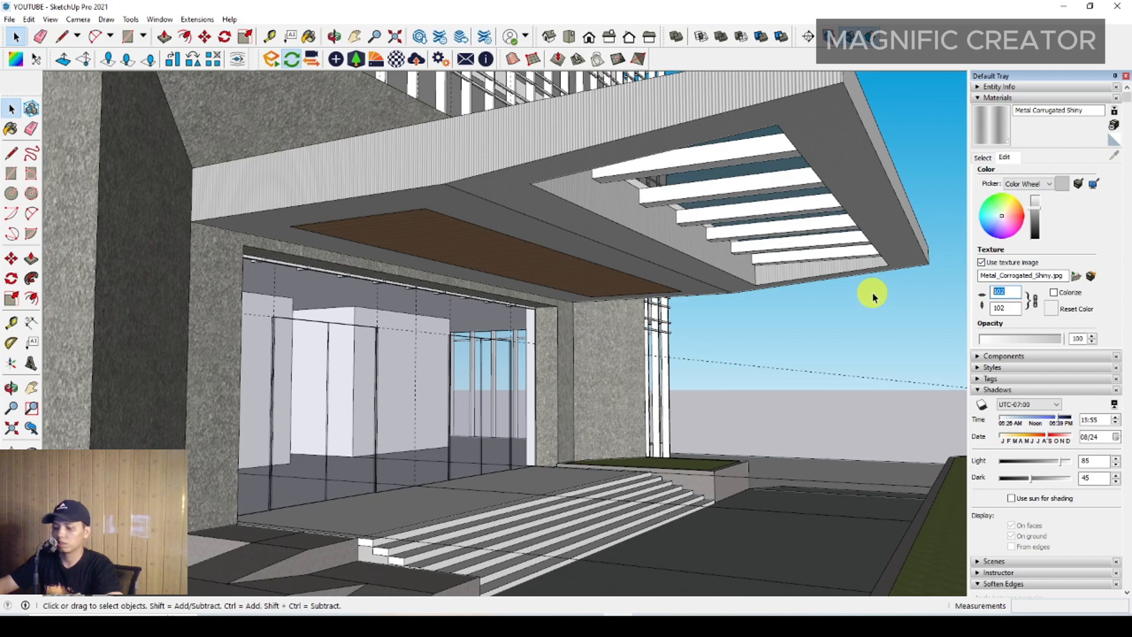
text(10000)
key(Return)
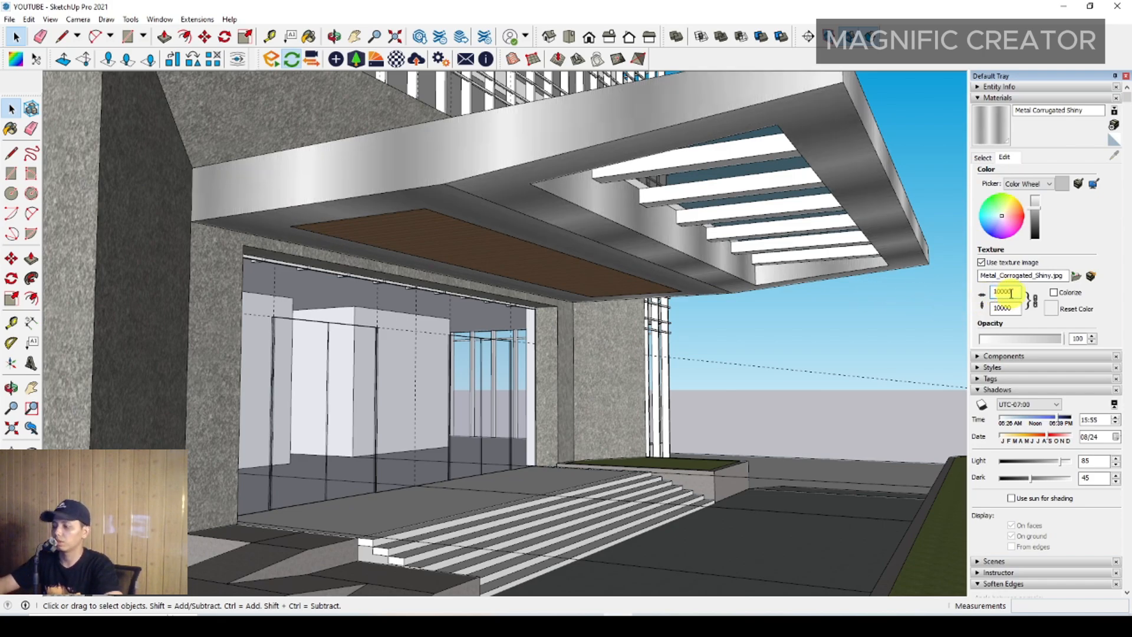
text(0)
key(Return)
middle_drag(956, 284, 608, 288)
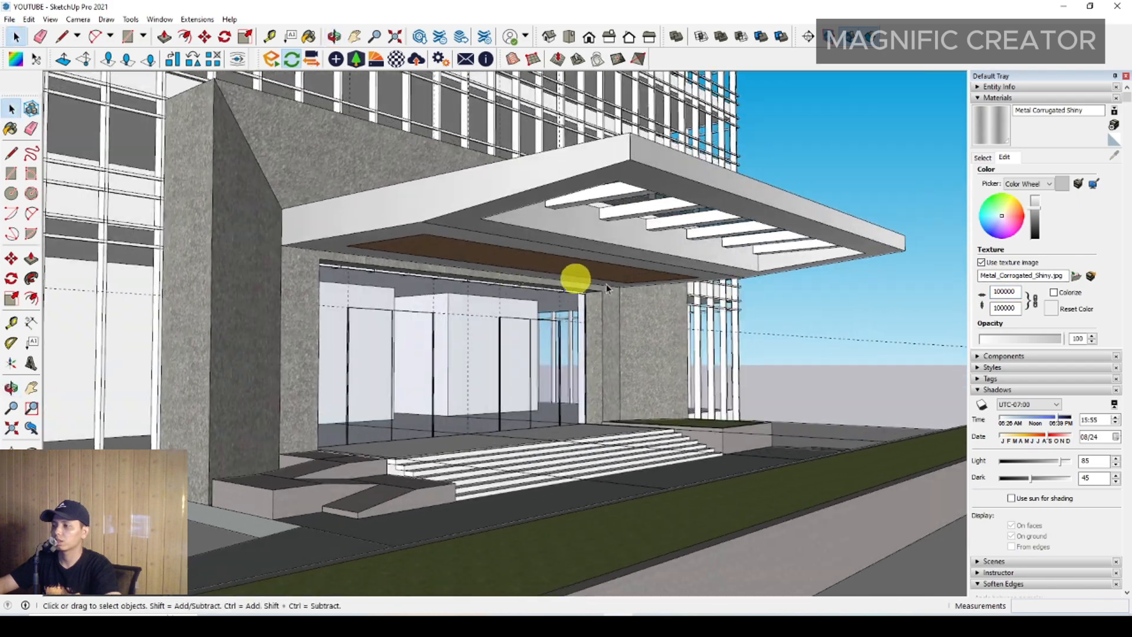
middle_drag(790, 299, 797, 331)
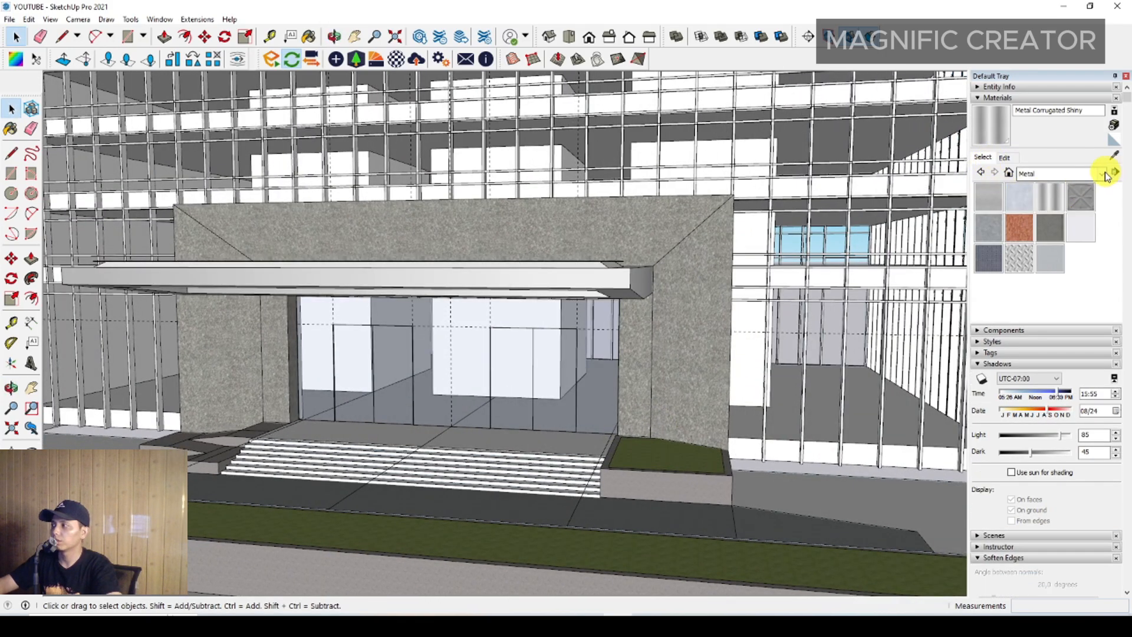
Try to paint the entrance landing with Stone Marble from the Stone collection.
click(1102, 174)
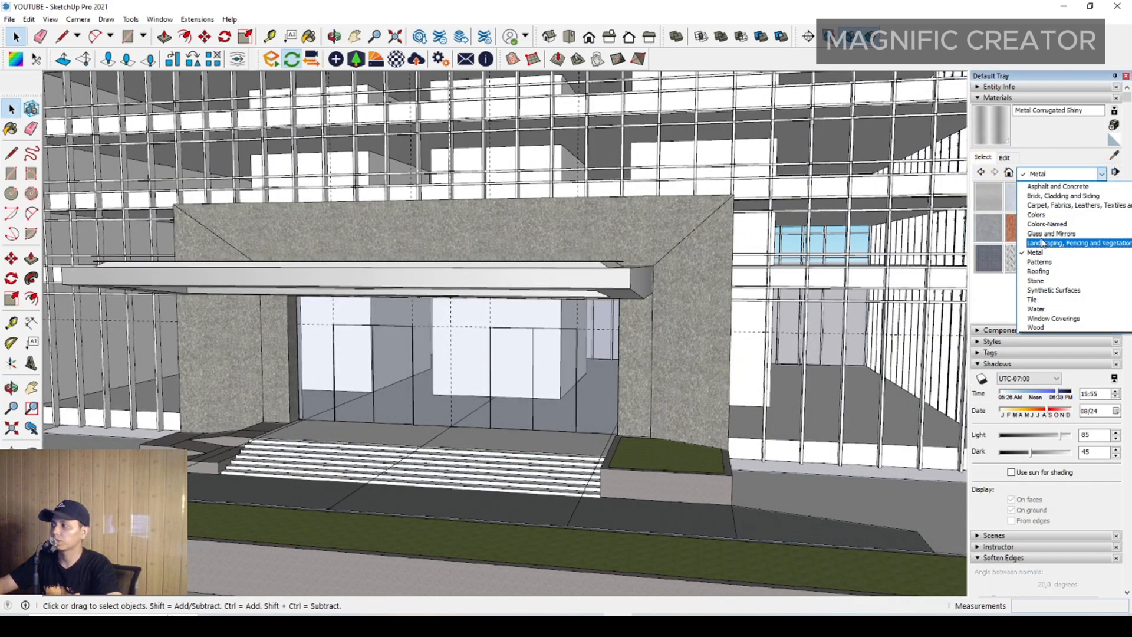
click(1056, 196)
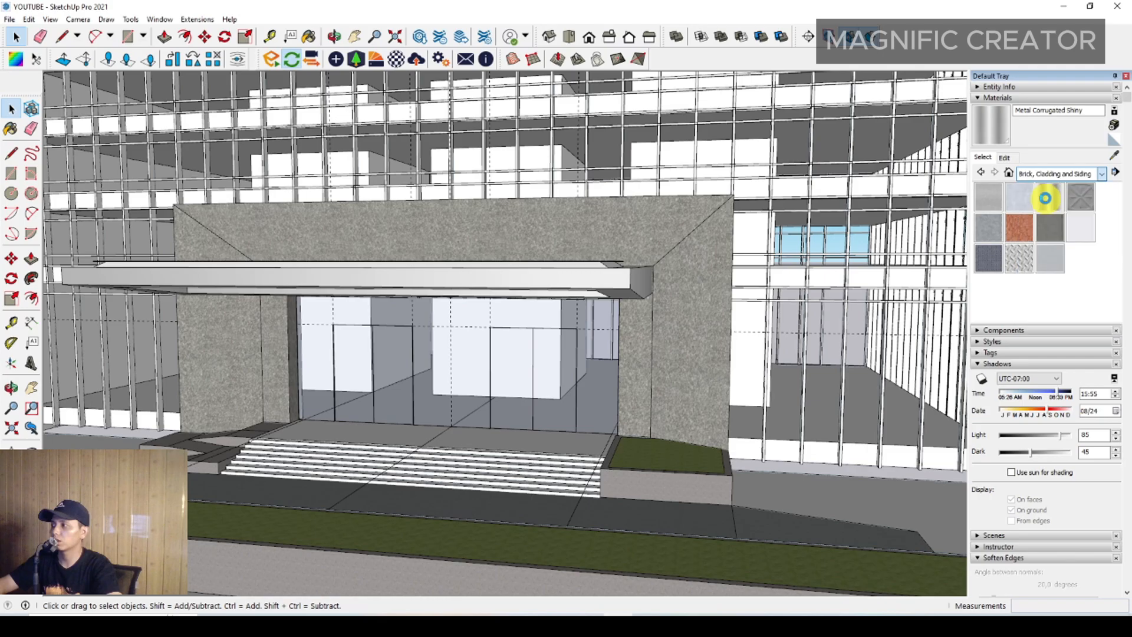
click(1102, 173)
click(1038, 281)
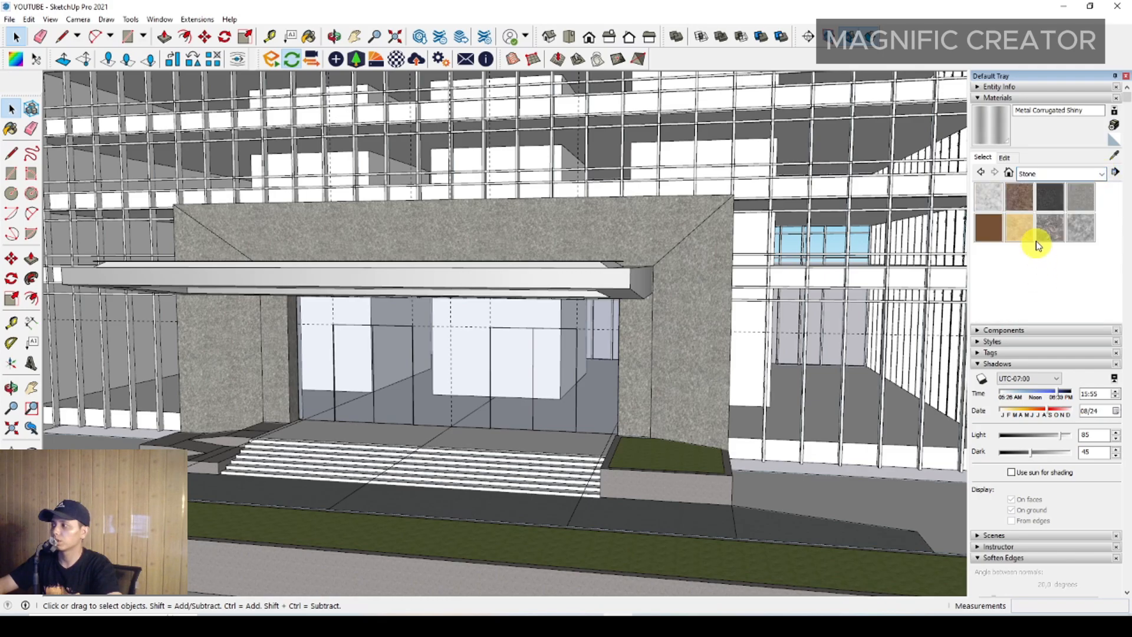
click(1049, 228)
scroll(485, 462, up, 5)
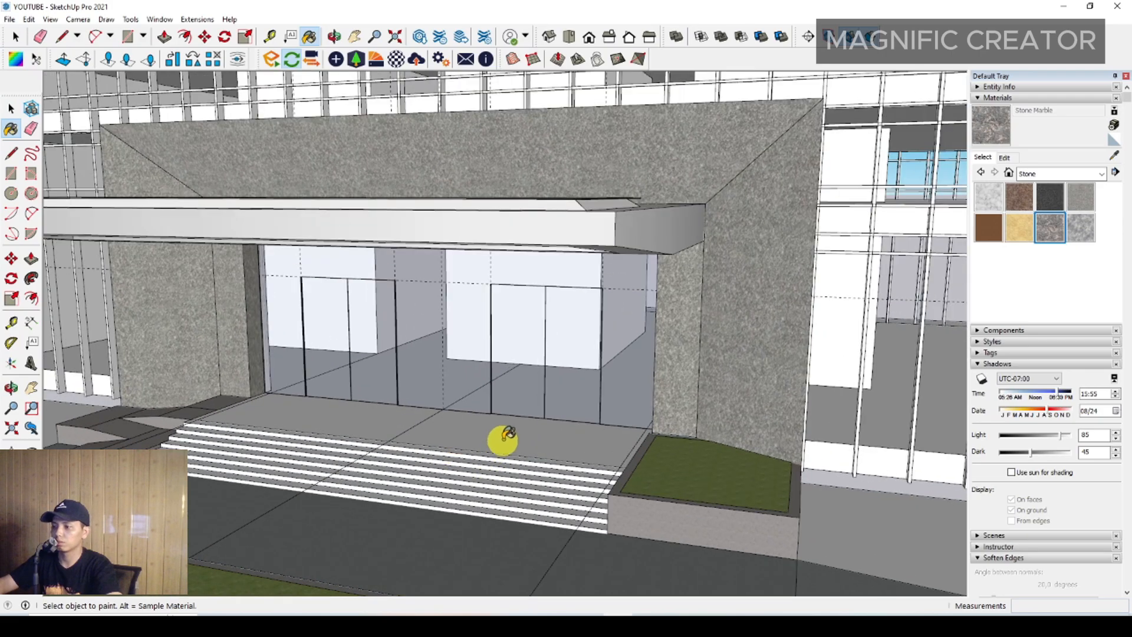
middle_drag(506, 435, 515, 481)
key(ctrl+z)
Open the floor group and draw a line along the glass front to separate the entrance landing from the interior floor.
key(space)
triple_click(541, 430)
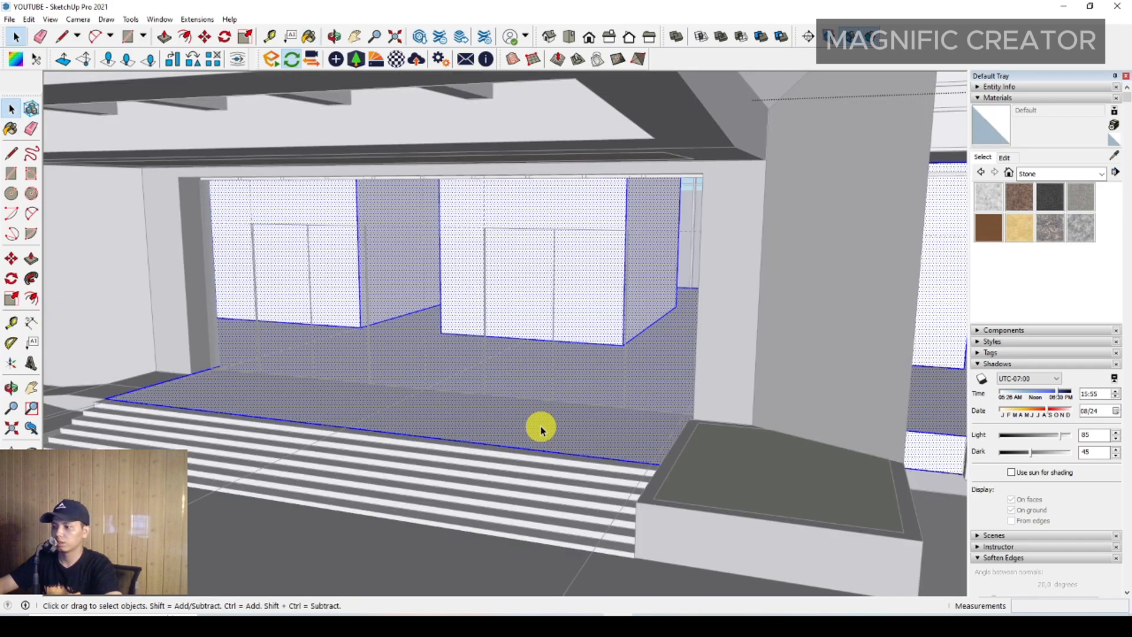
middle_drag(536, 430, 597, 417)
scroll(627, 405, up, 2)
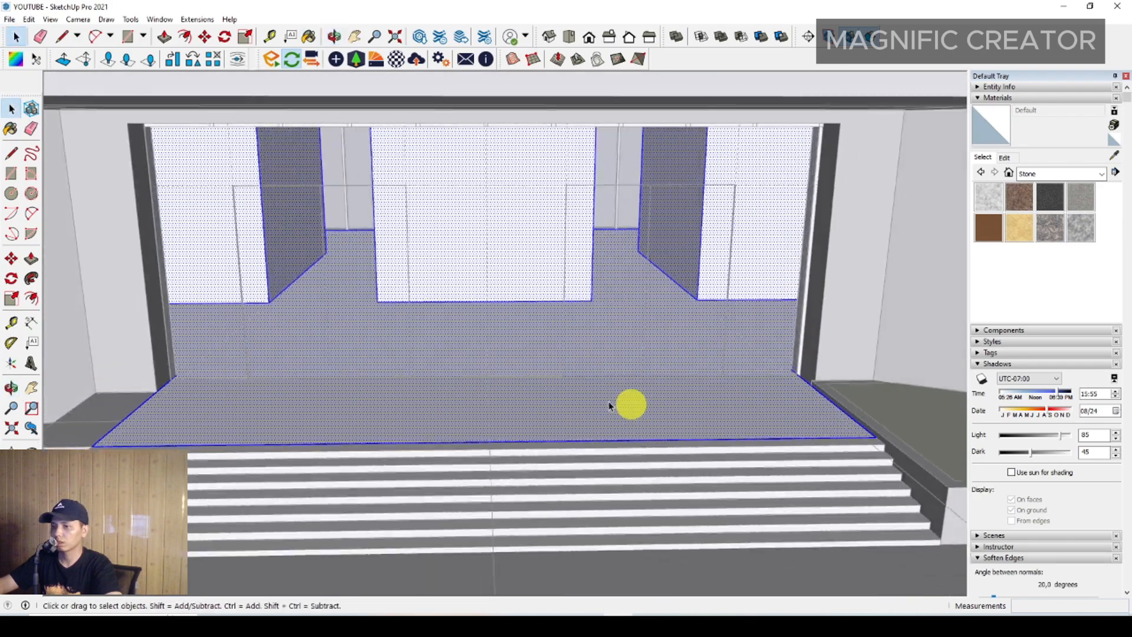
scroll(157, 386, up, 3)
scroll(156, 386, up, 2)
key(l)
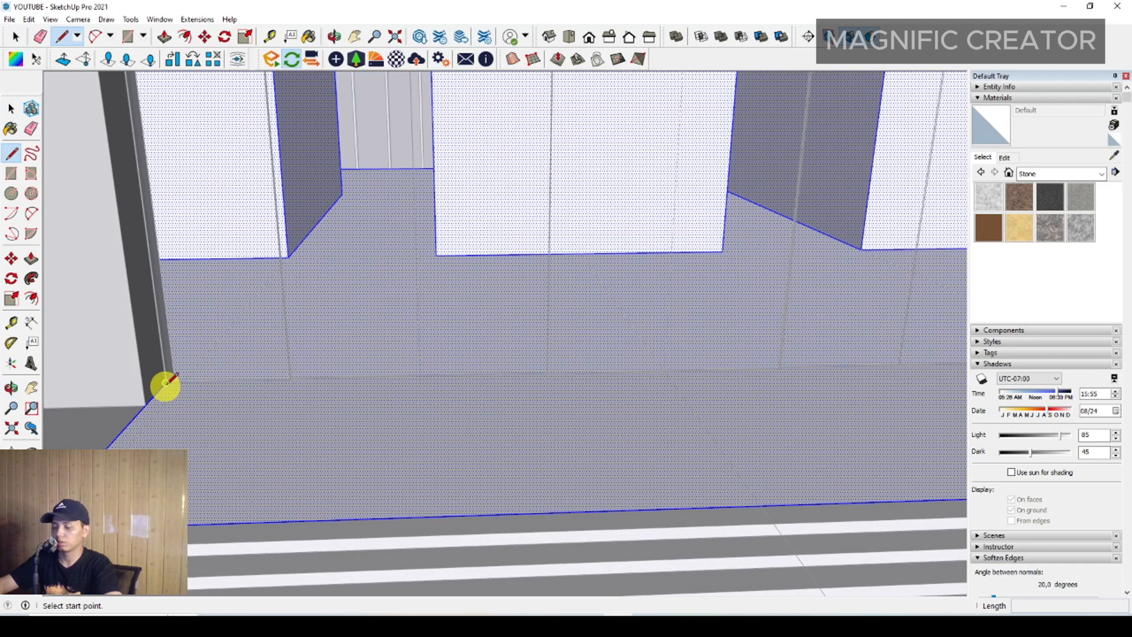
key(i)
scroll(168, 389, up, 5)
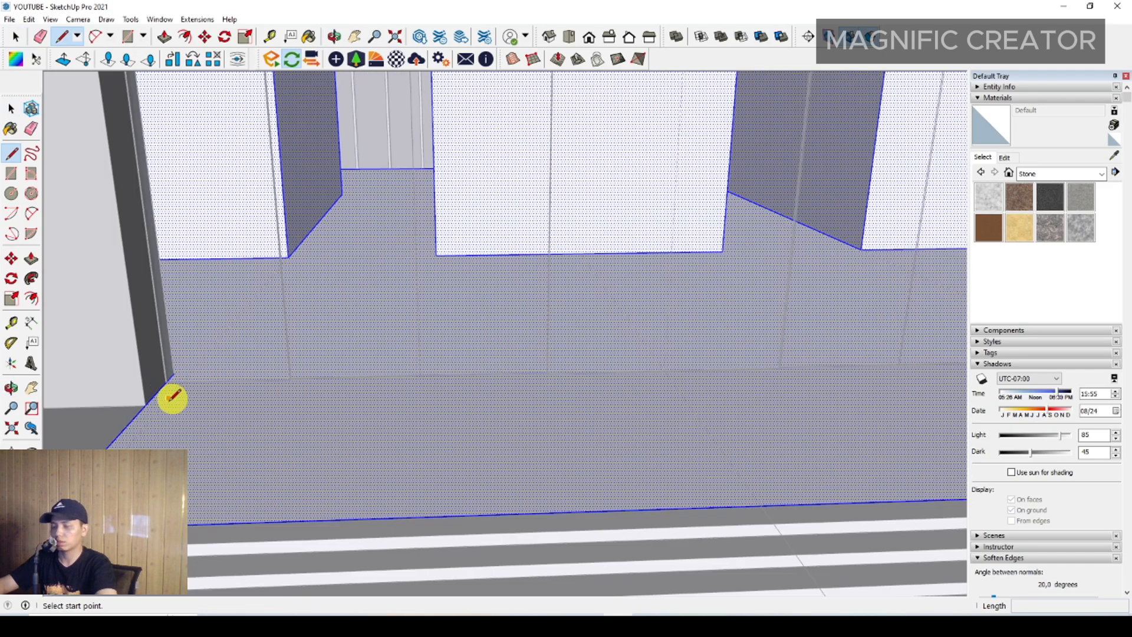
click(176, 386)
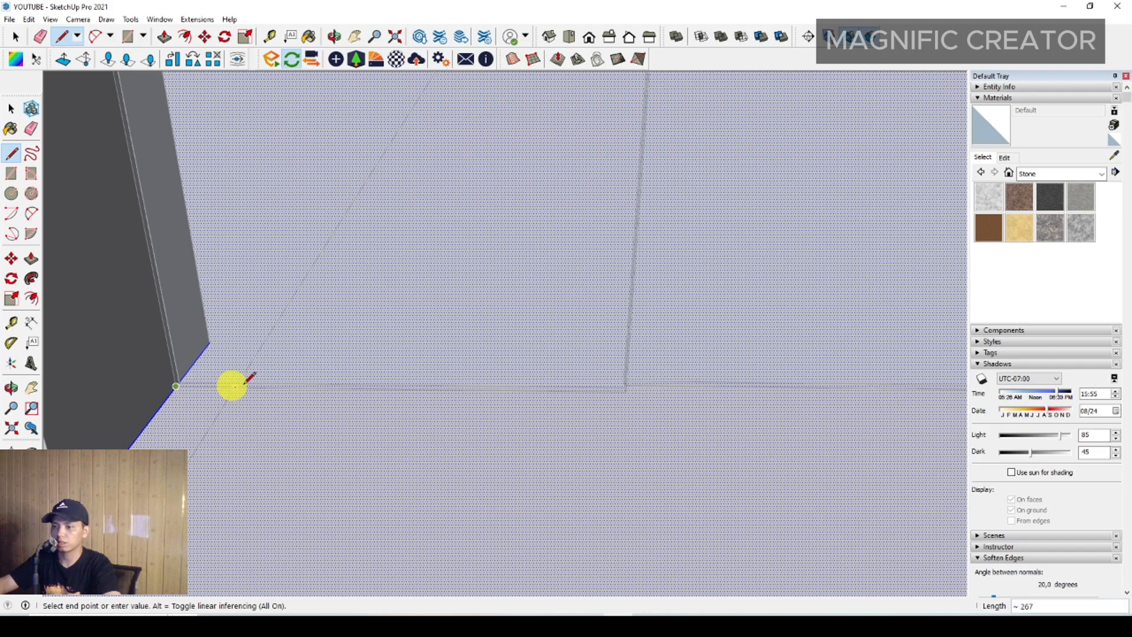
middle_drag(351, 389, 746, 387)
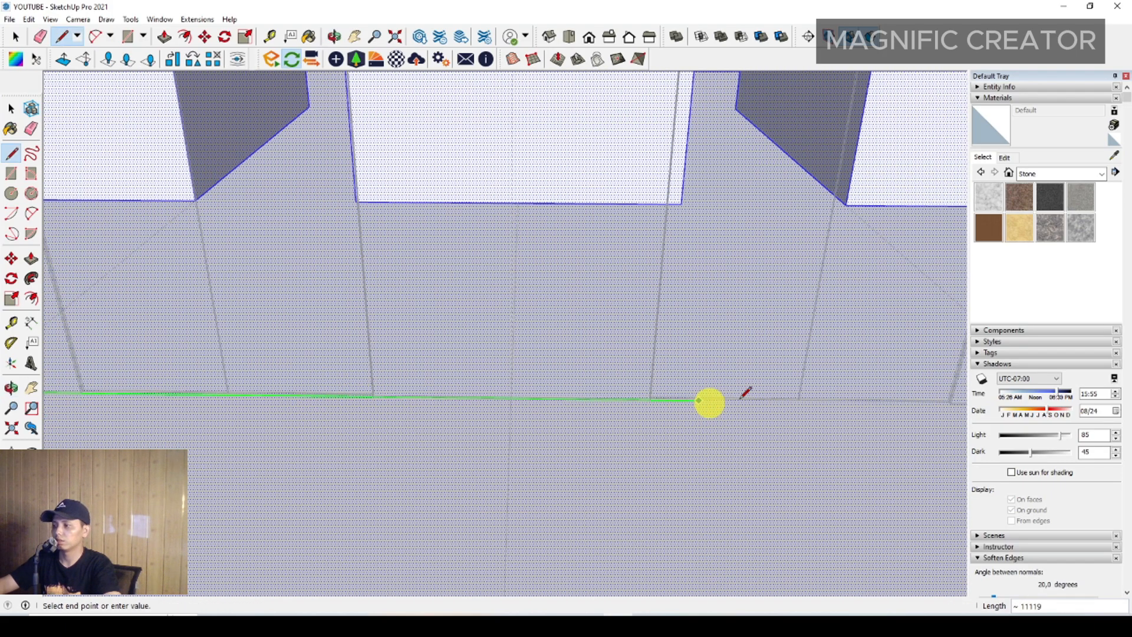
click(820, 416)
key(space)
scroll(820, 420, down, 3)
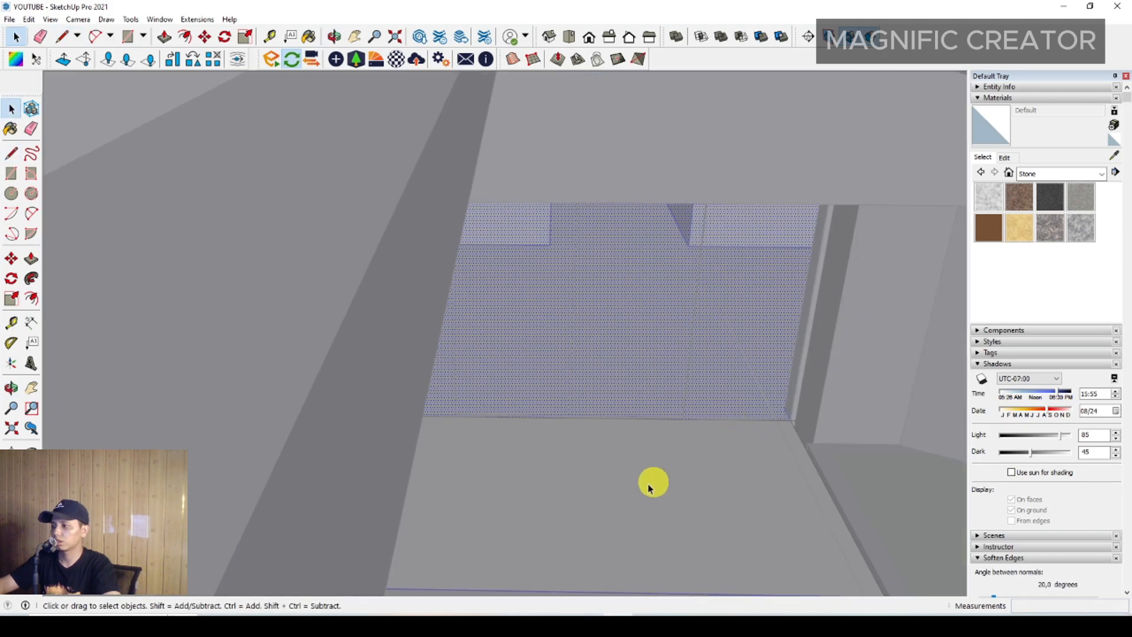
Select the separated entrance landing face and paint it with Granite Dark Gray from the Stone collection.
scroll(415, 126, down, 4)
scroll(553, 323, down, 5)
middle_drag(551, 321, 519, 260)
scroll(558, 416, up, 4)
click(517, 421)
mouse_move(558, 417)
middle_down()
mouse_move(513, 415)
mouse_move(536, 430)
middle_up()
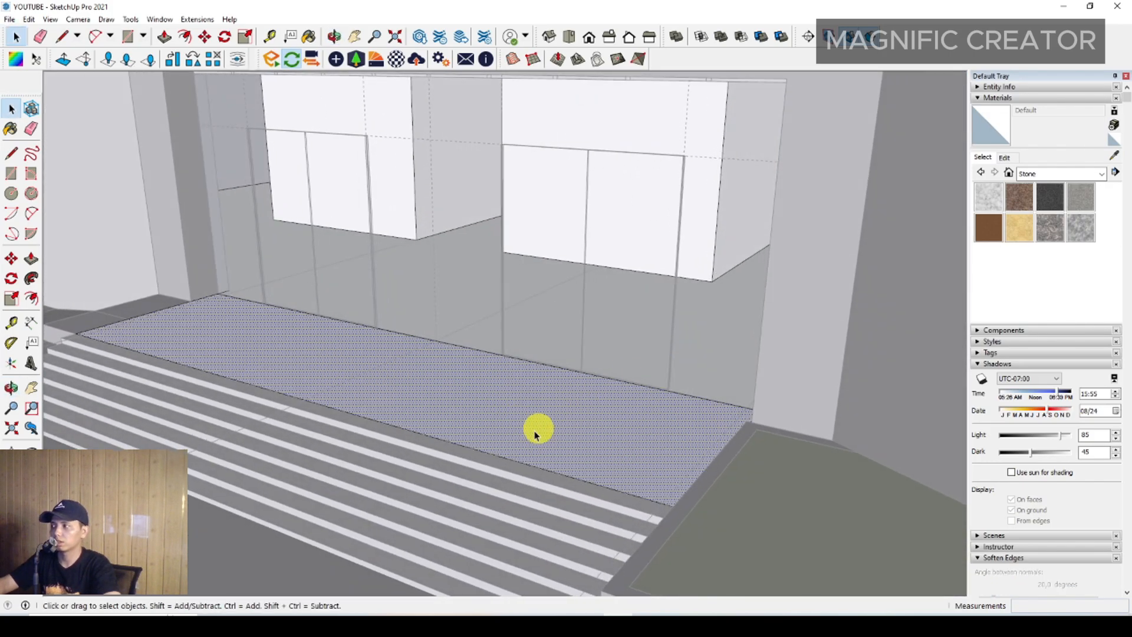
key(b)
key(space)
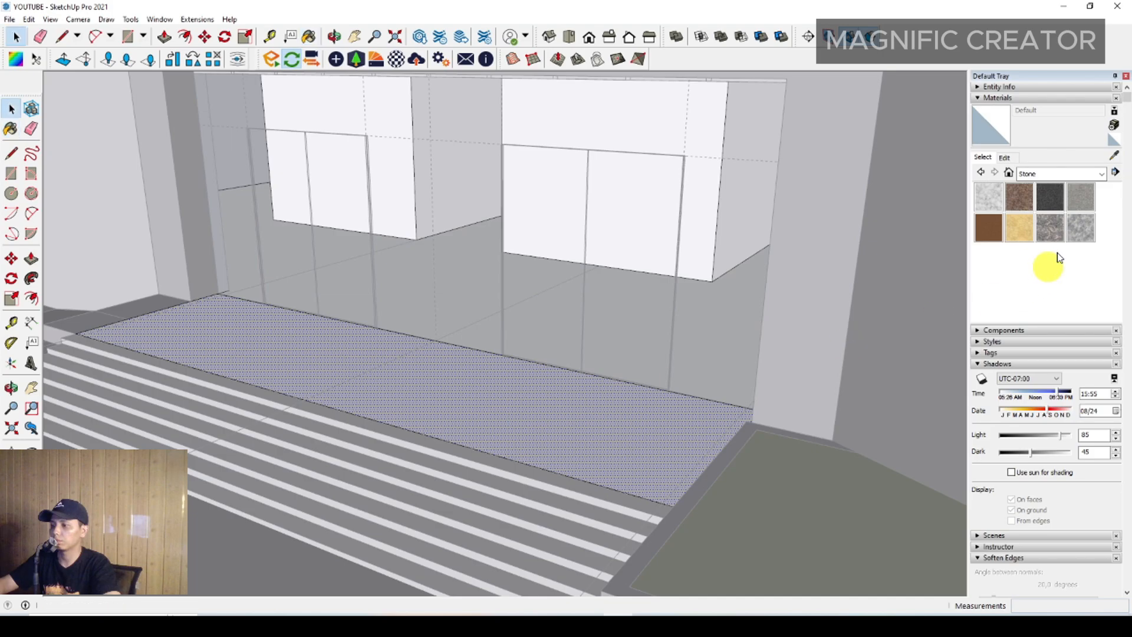
click(1052, 198)
click(477, 389)
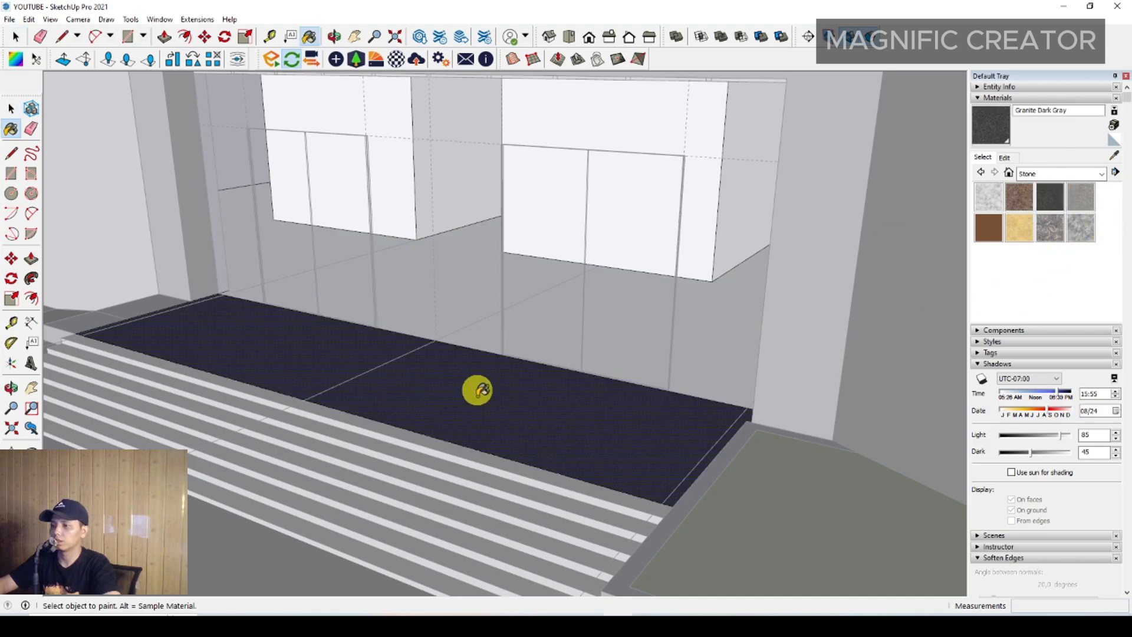
Open the entrance stairs group and paint the steps with the same Granite Dark Gray.
key(space)
scroll(488, 397, up, 4)
triple_click(461, 397)
key(b)
click(448, 389)
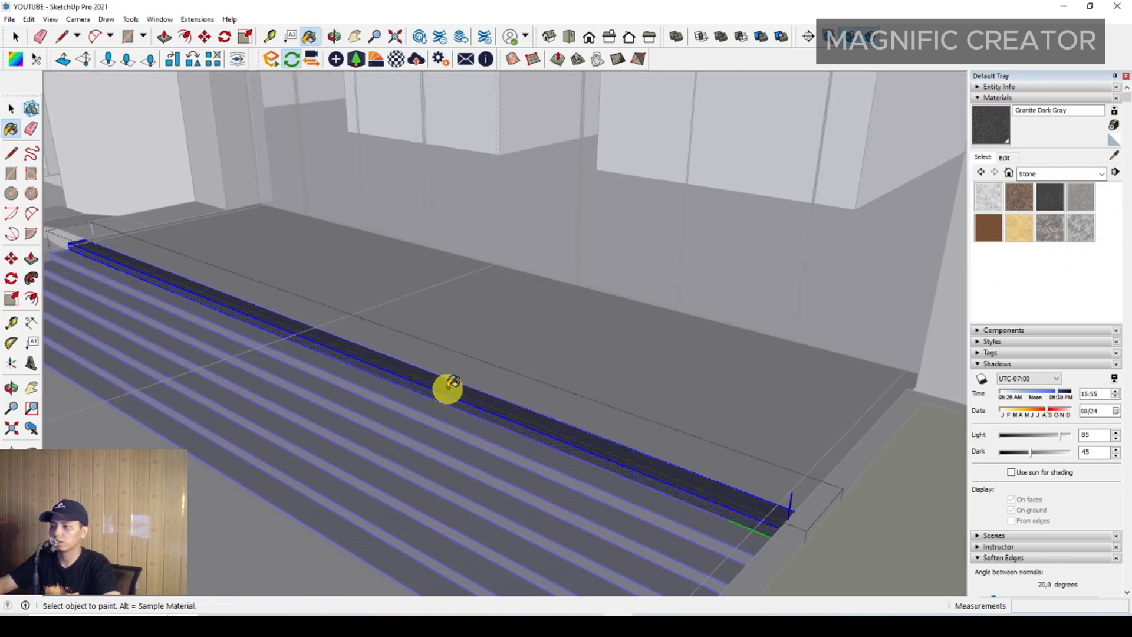
Adjust the Granite Dark Gray texture size, trying 10000 and settling on 5000.
key(space)
scroll(447, 389, down, 3)
click(784, 308)
click(1005, 157)
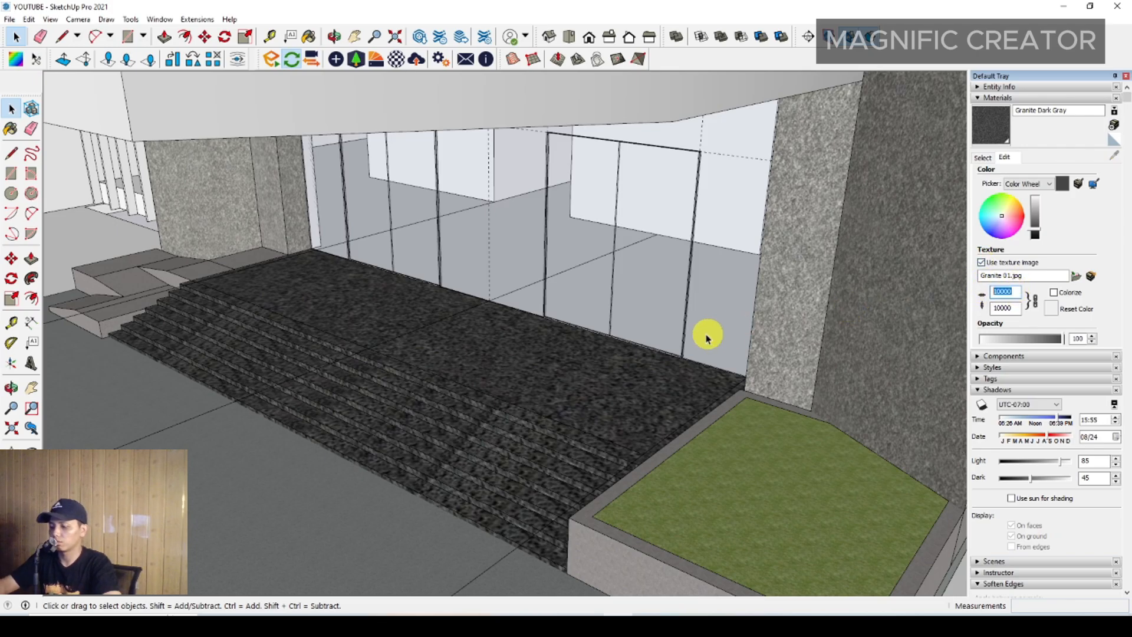
middle_drag(693, 333, 357, 382)
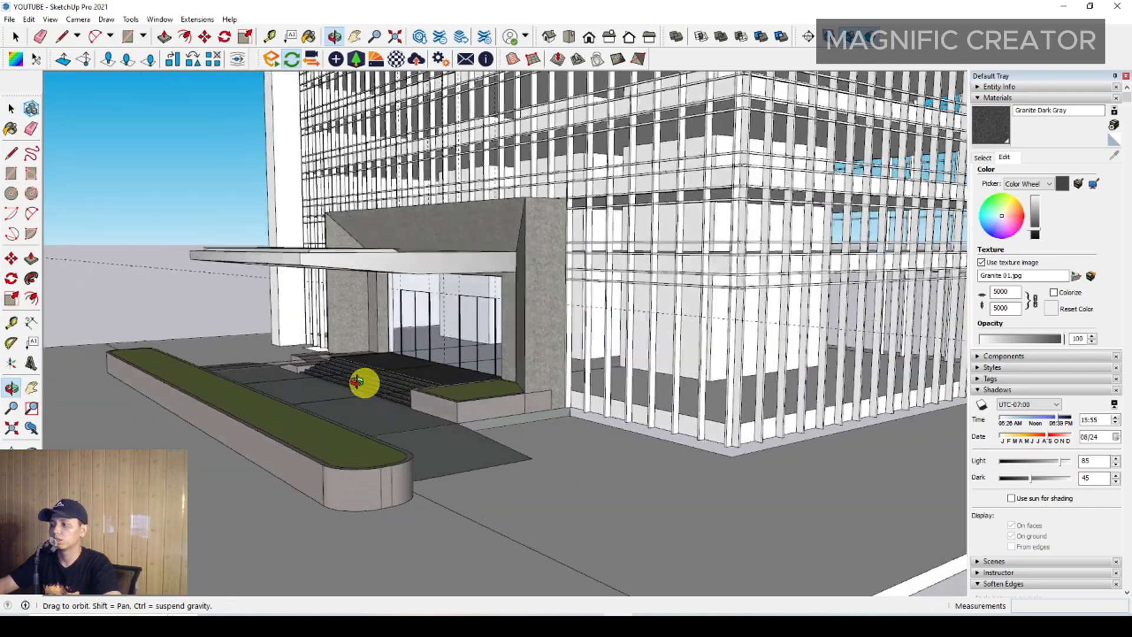
Open the floor group and push the protruding ground-floor slab edge back 538 toward the facade mullions.
middle_drag(523, 399, 445, 379)
scroll(560, 397, up, 5)
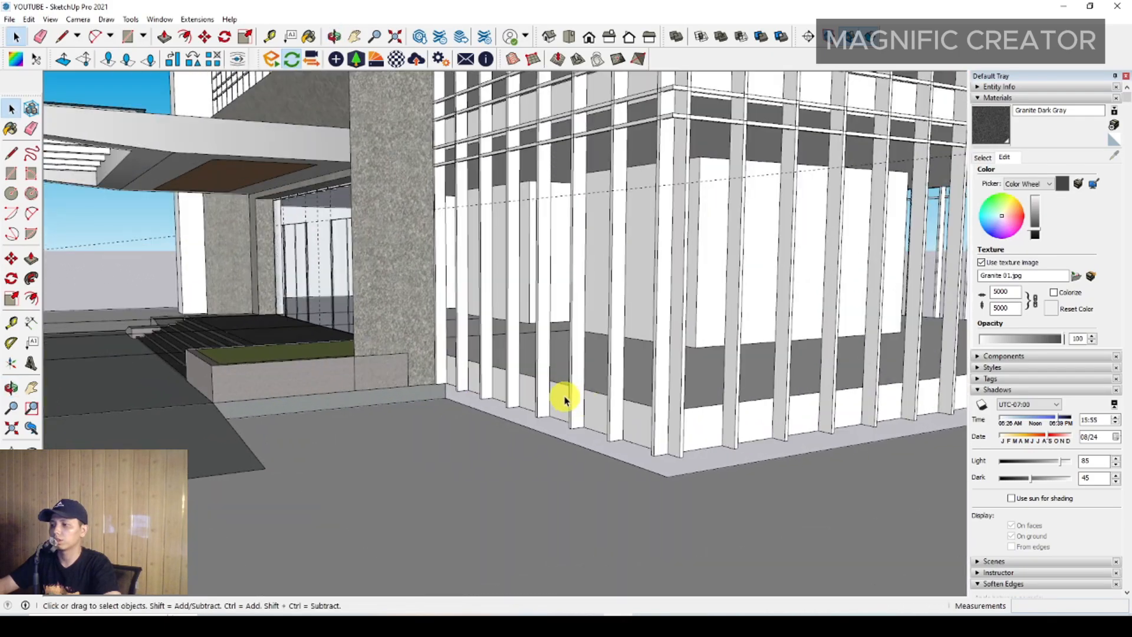
click(564, 399)
double_click(592, 386)
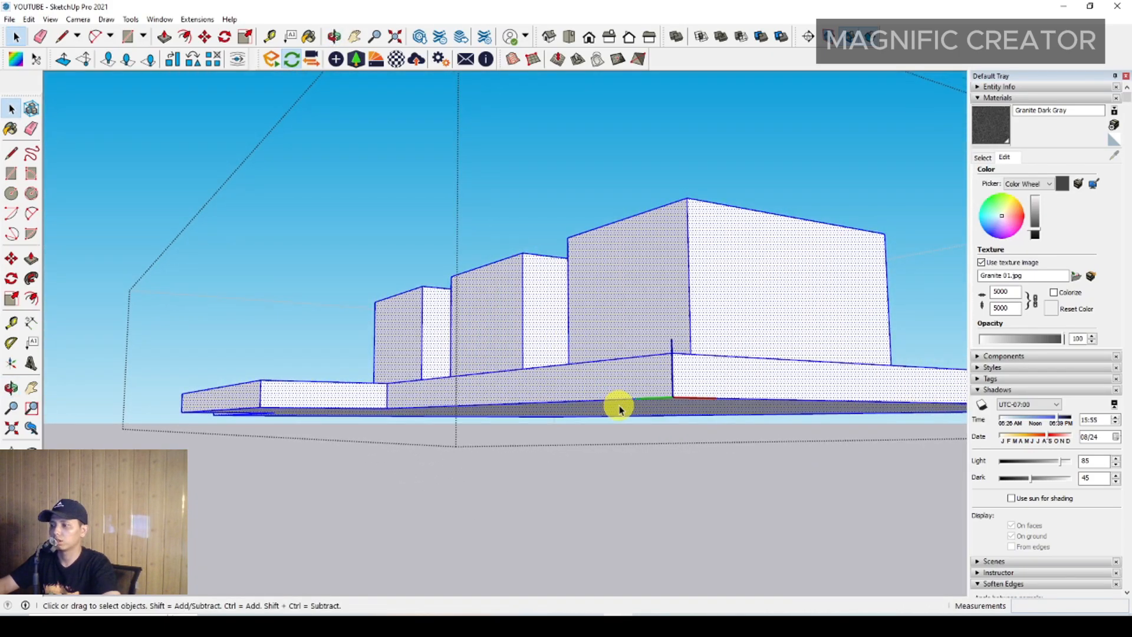
key(p)
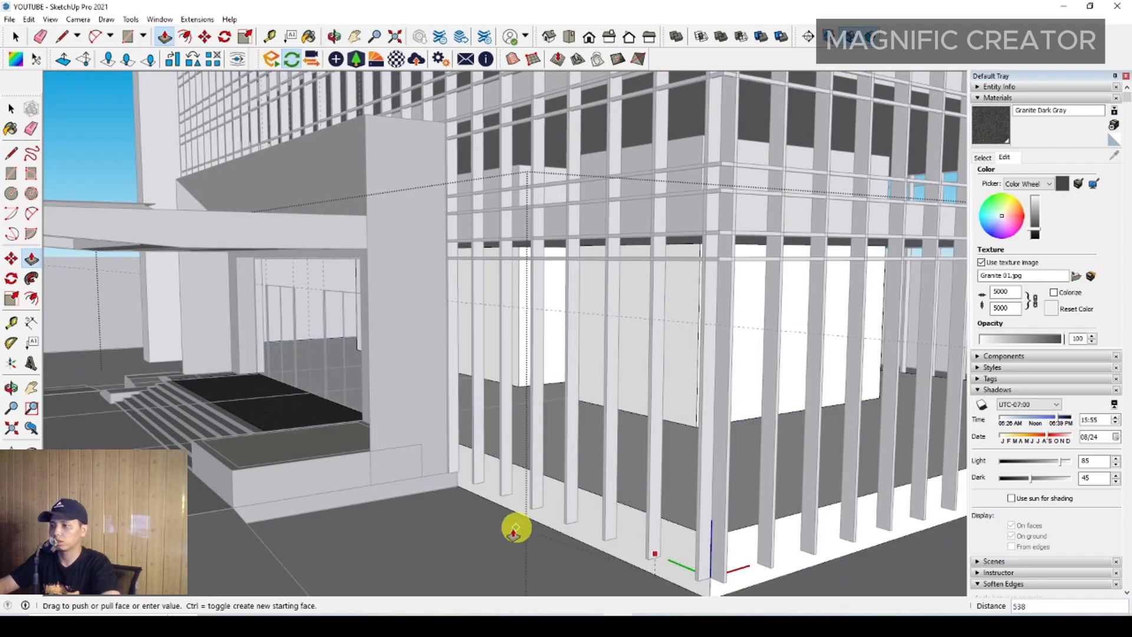
scroll(497, 549, down, 4)
middle_drag(390, 425, 678, 396)
key(space)
click(822, 306)
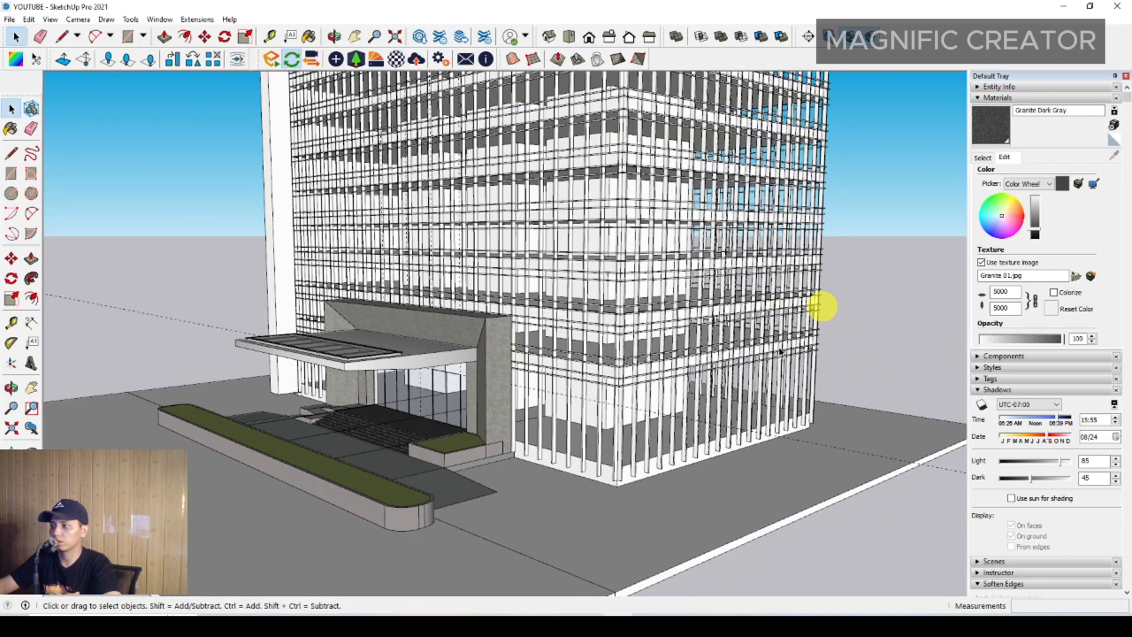
Examine the whole tower from several sides, from the entrance up to the roof.
middle_drag(648, 354, 374, 434)
scroll(518, 324, down, 4)
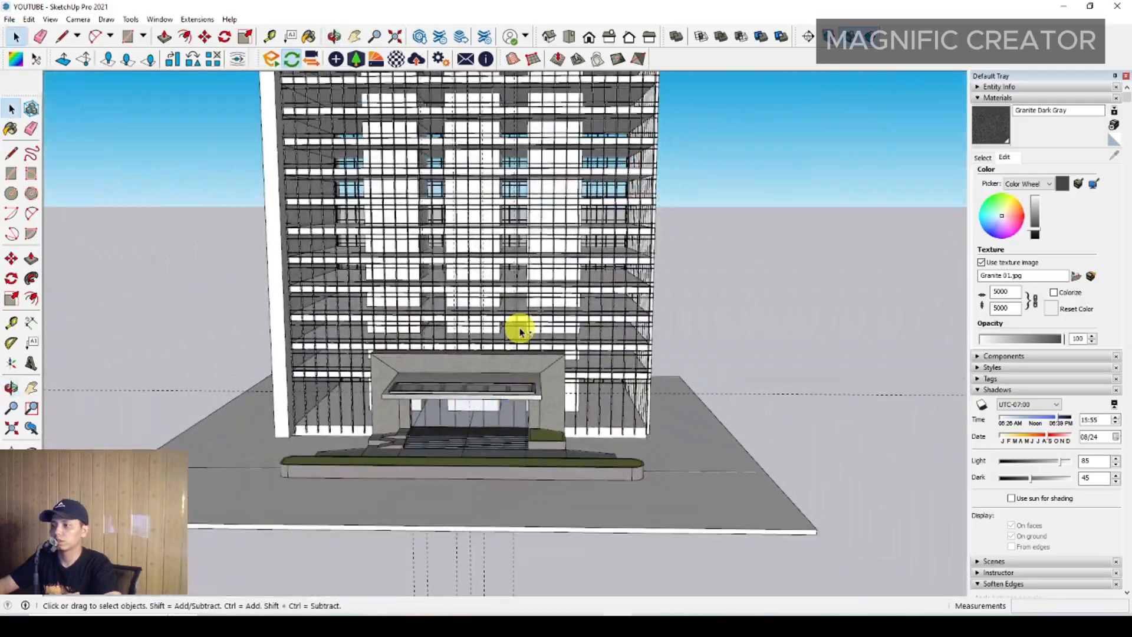
middle_drag(518, 324, 503, 366)
scroll(502, 367, down, 3)
middle_drag(479, 467, 453, 360)
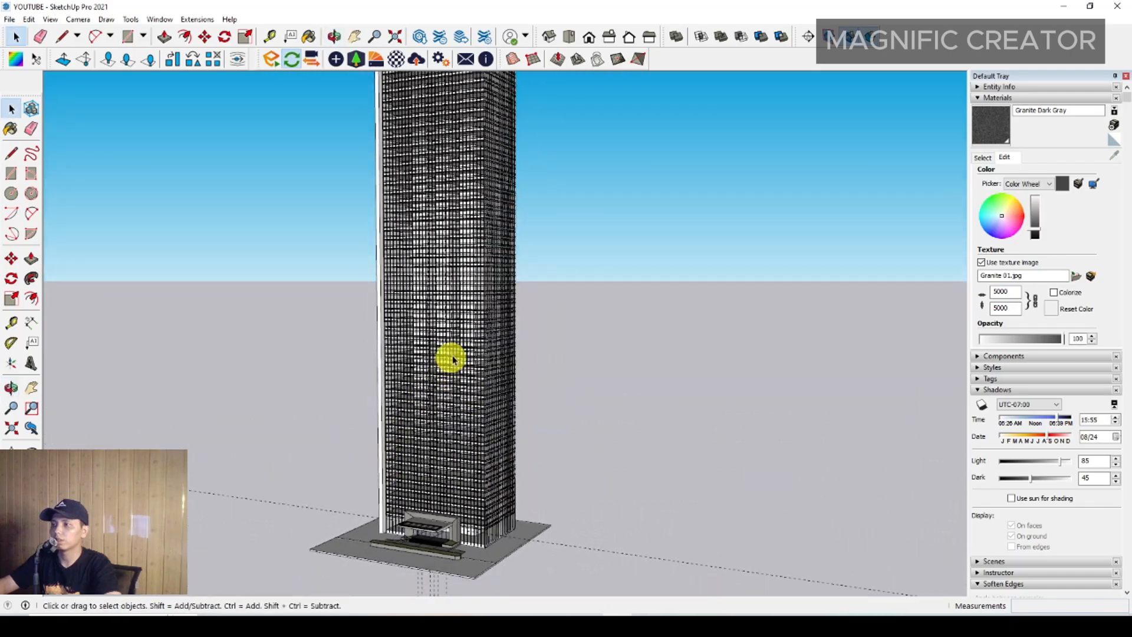
middle_drag(480, 231, 495, 340)
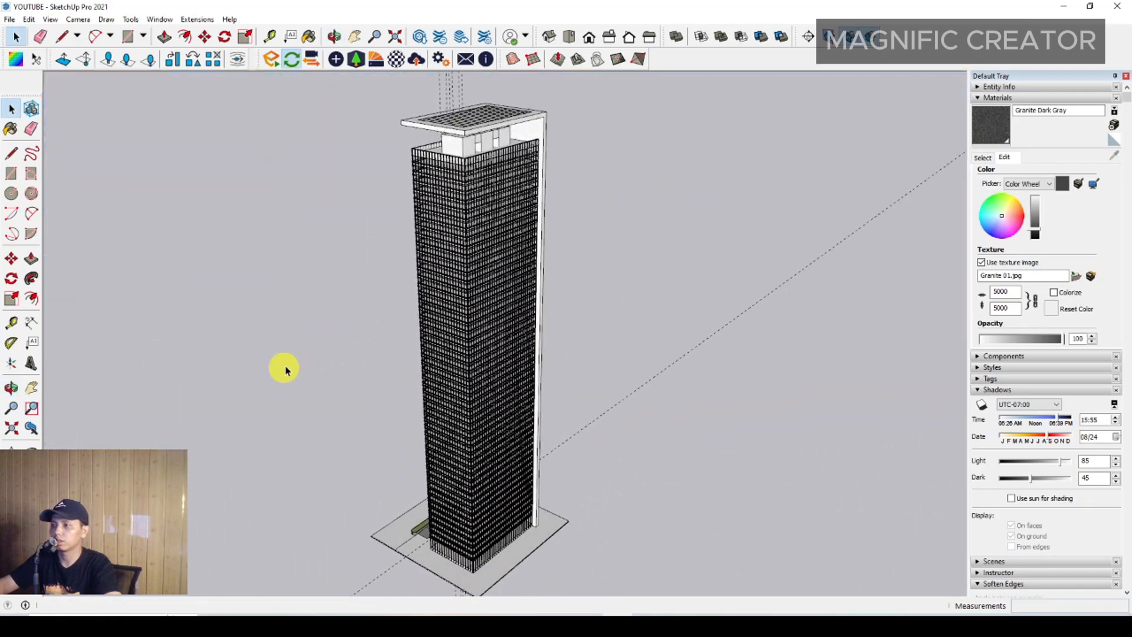
middle_drag(826, 446, 516, 385)
middle_drag(558, 449, 448, 435)
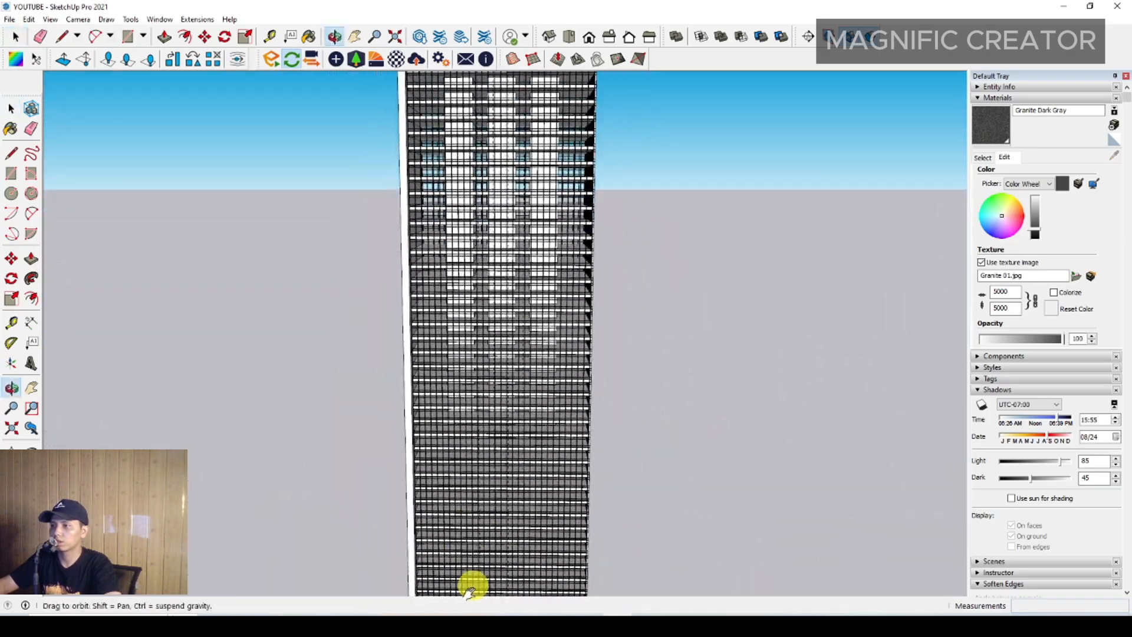
Draw a line along the top outer edge of the front facade frame, starting at the corner beside the tall side wall.
middle_drag(470, 590, 454, 243)
middle_drag(458, 478, 452, 545)
scroll(425, 283, up, 10)
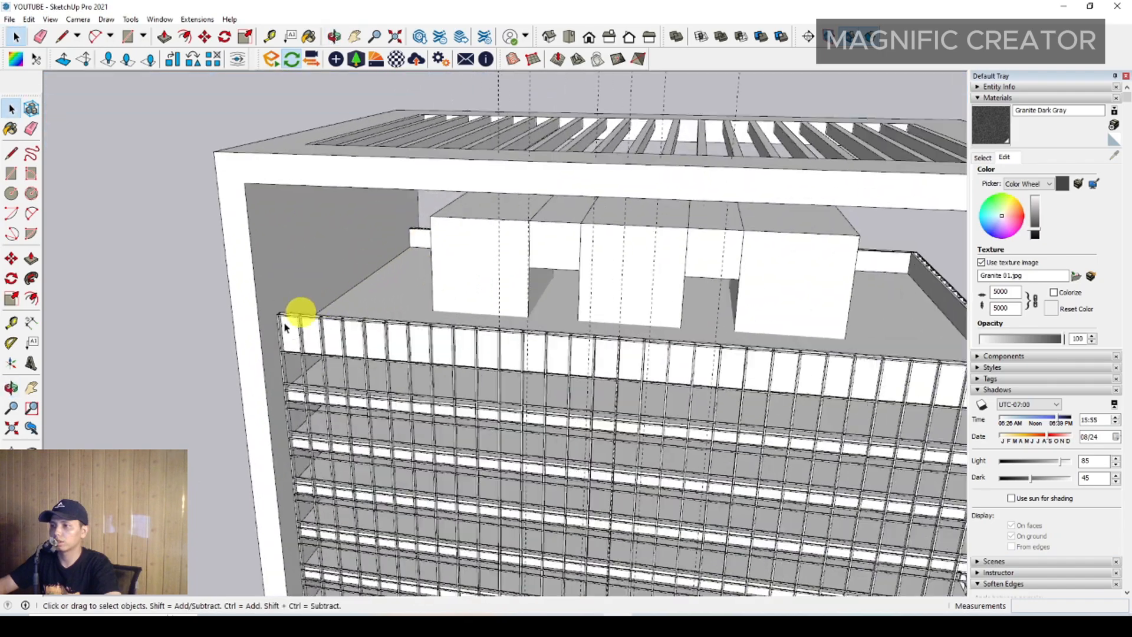
scroll(323, 354, up, 5)
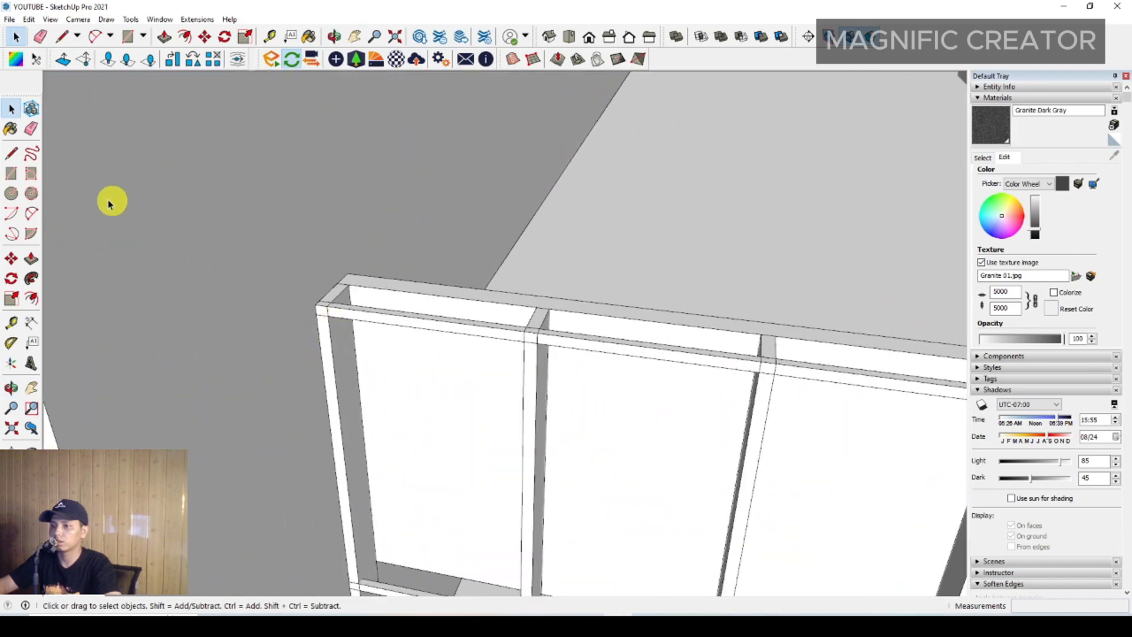
click(10, 156)
scroll(326, 307, up, 2)
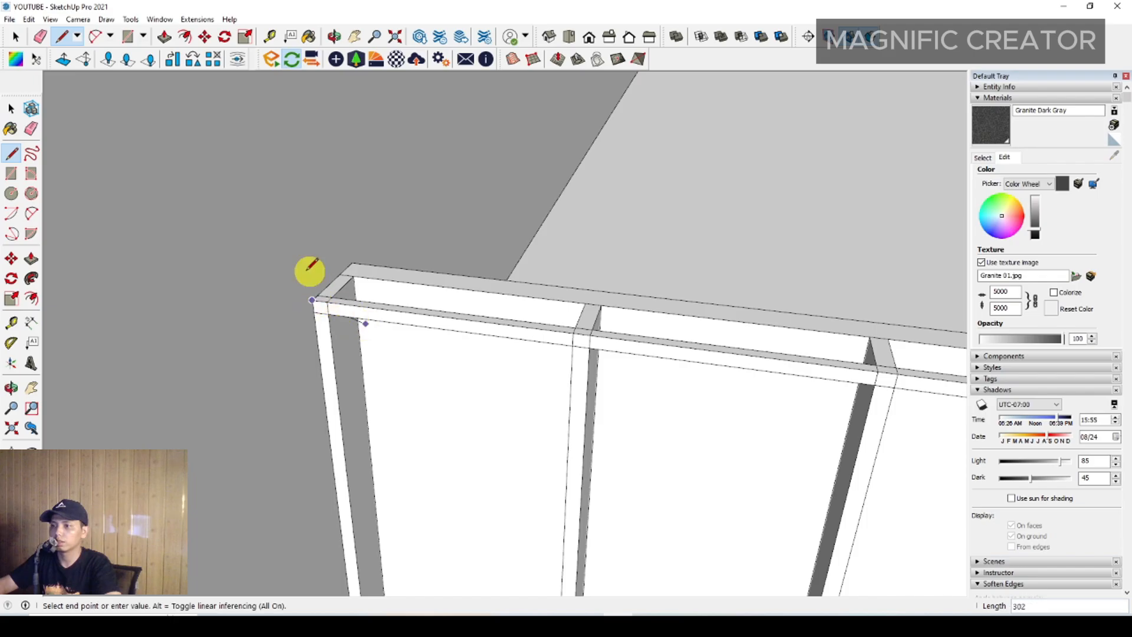
scroll(374, 283, down, 5)
middle_drag(374, 284, 665, 366)
scroll(651, 369, up, 5)
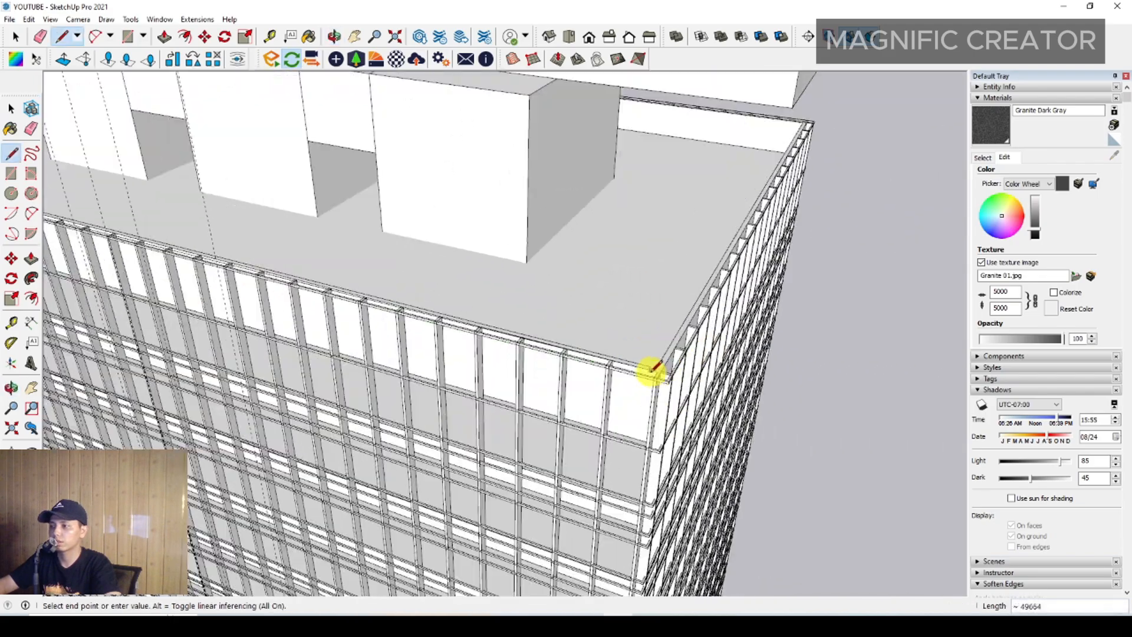
Continue the line around the remaining facade corners, ending where the frame meets the side wall at the back.
scroll(654, 368, up, 4)
scroll(714, 312, down, 4)
middle_drag(715, 313, 448, 348)
scroll(607, 328, up, 5)
scroll(584, 348, down, 4)
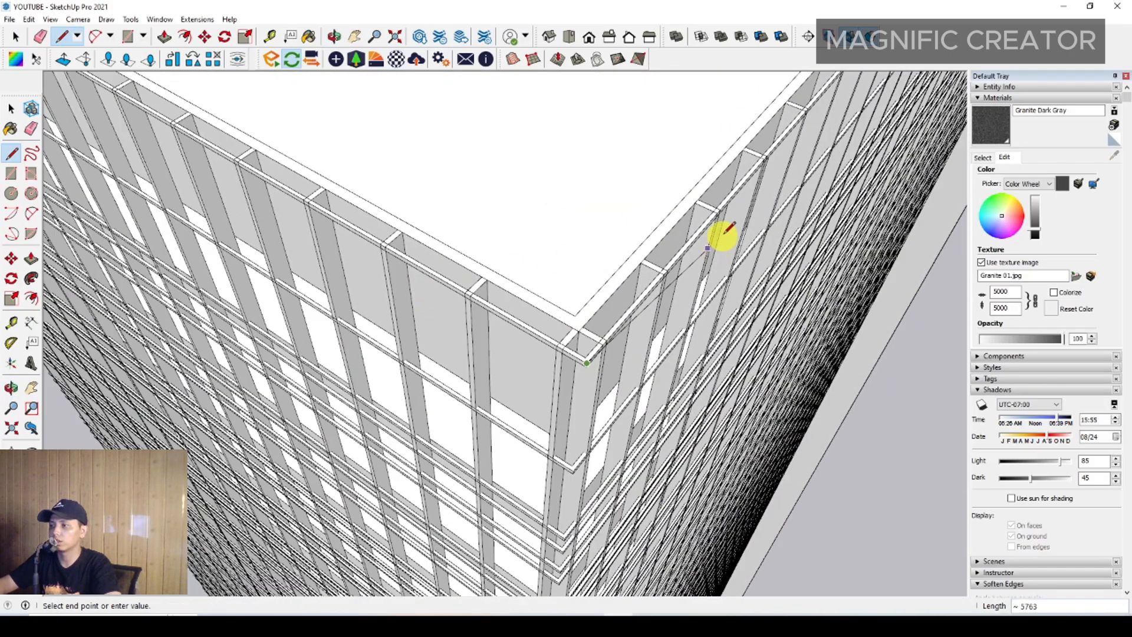
shift+middle_drag(723, 235, 511, 327)
scroll(702, 197, up, 3)
scroll(683, 207, up, 5)
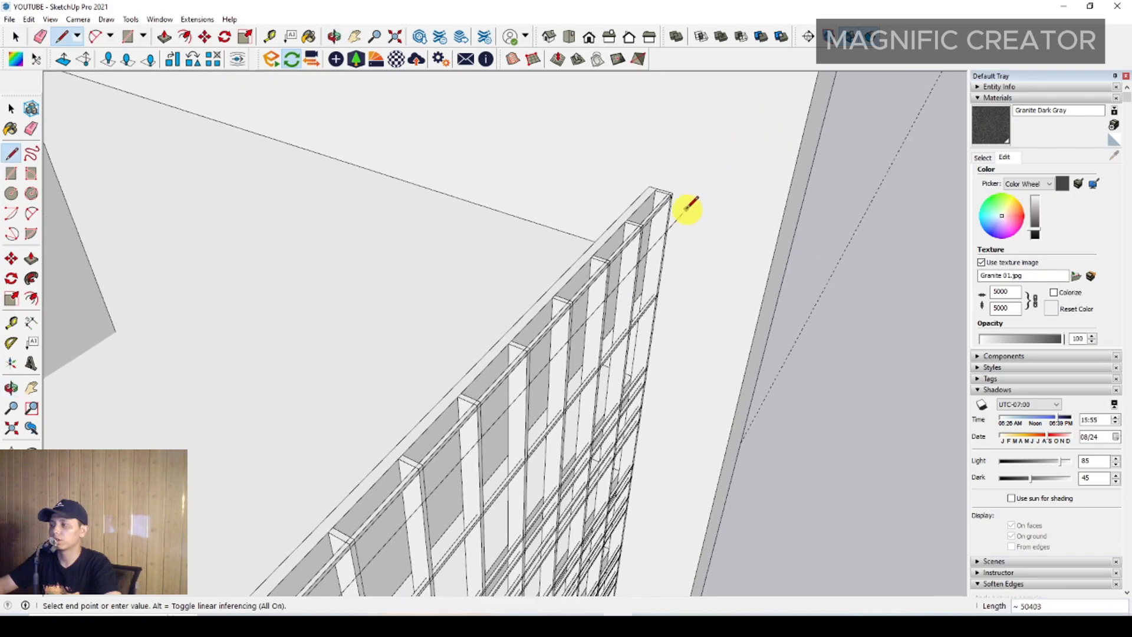
scroll(673, 177, up, 2)
key(space)
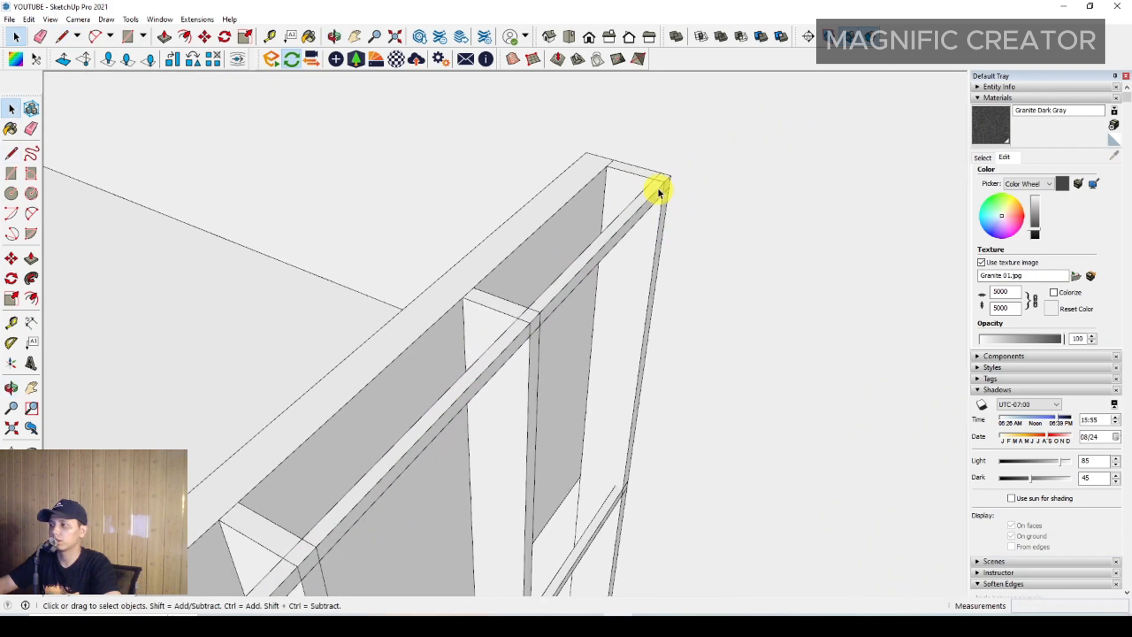
Offset the traced facade outline outward by 60 and close the strip's back end with a short line.
click(34, 300)
scroll(661, 179, up, 2)
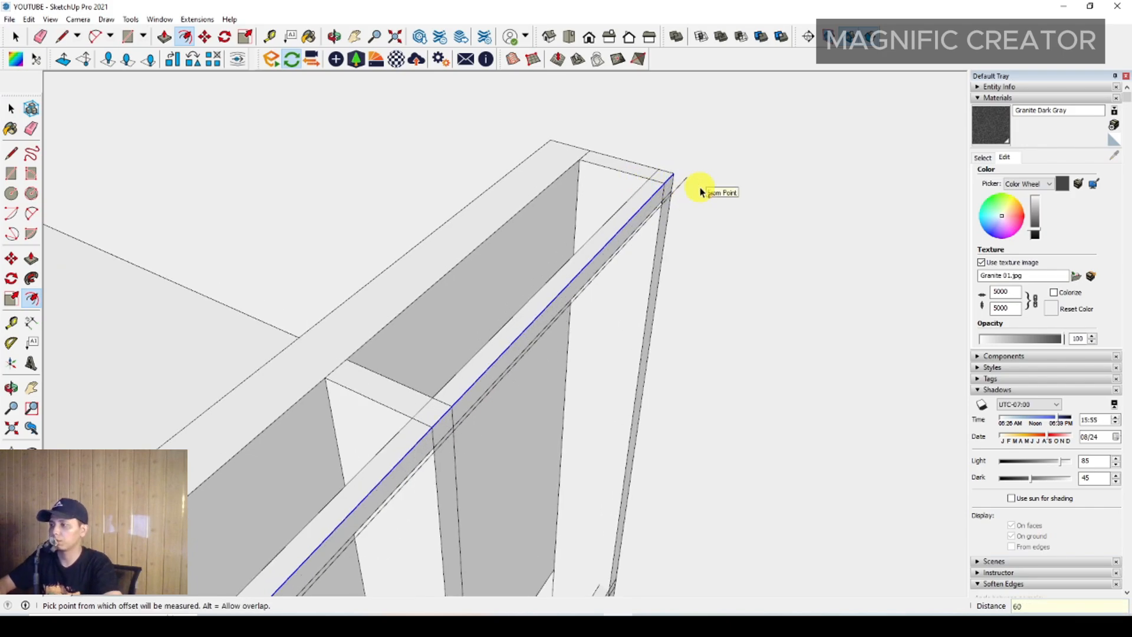
key(l)
scroll(672, 171, up, 2)
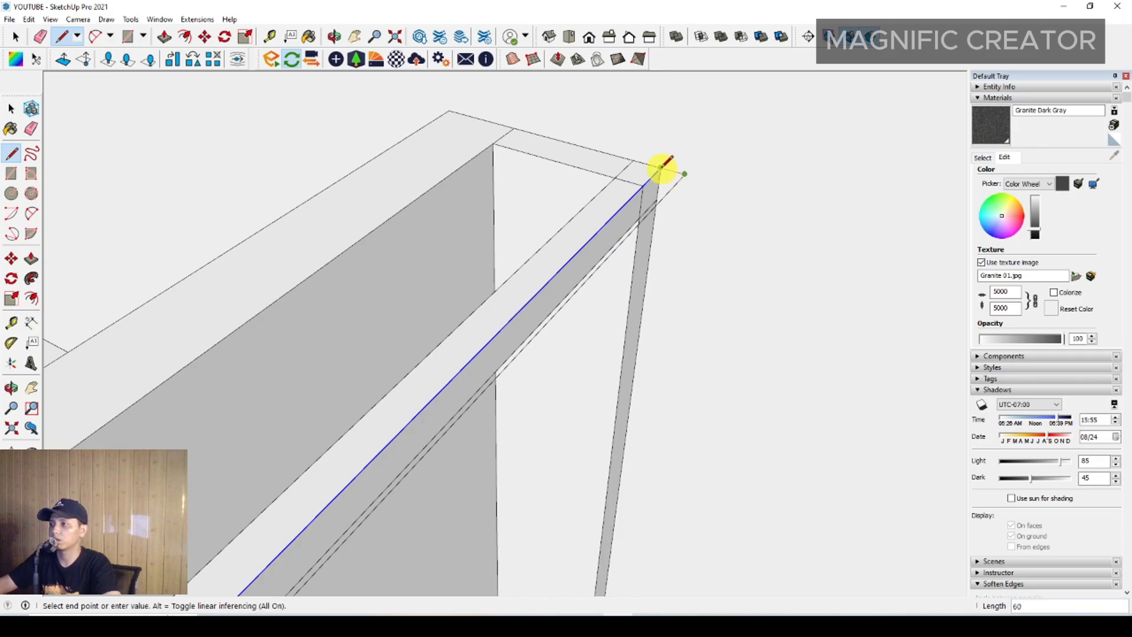
Close the strip's other end at the front corner beside the side wall with a 60 line.
scroll(701, 177, down, 10)
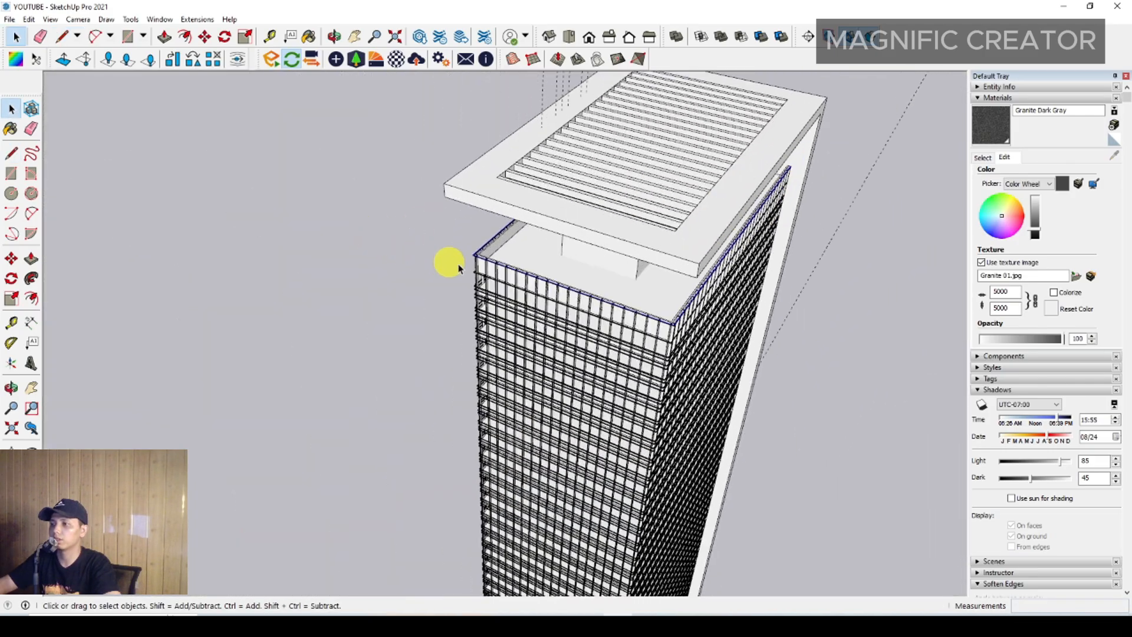
middle_drag(450, 263, 704, 278)
scroll(565, 216, up, 4)
middle_drag(554, 230, 670, 311)
scroll(506, 176, up, 7)
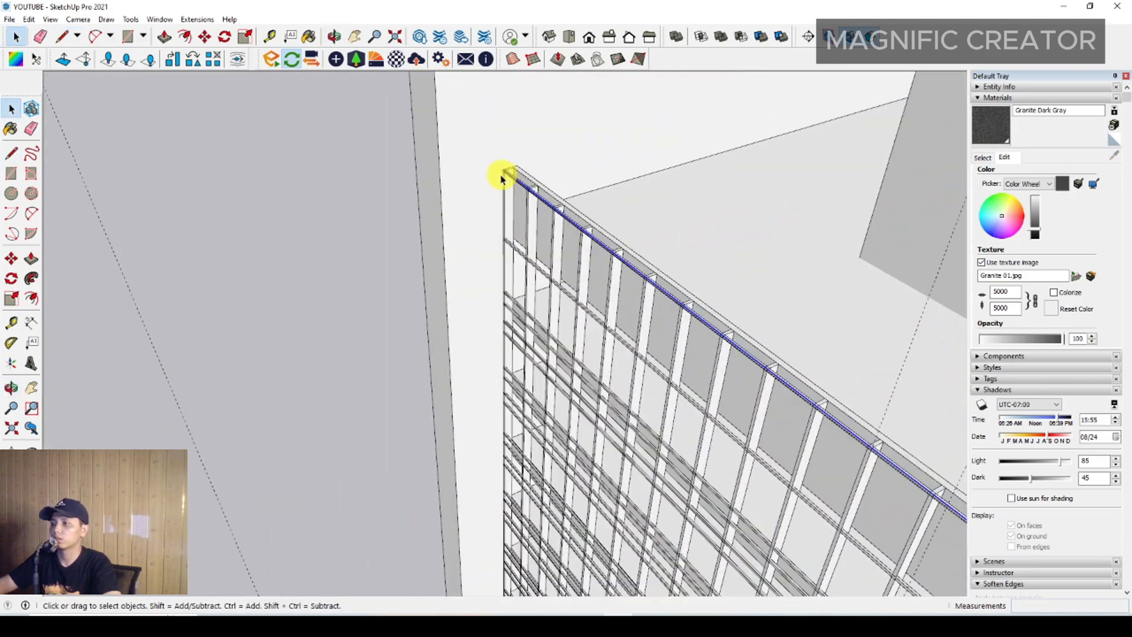
scroll(506, 177, up, 3)
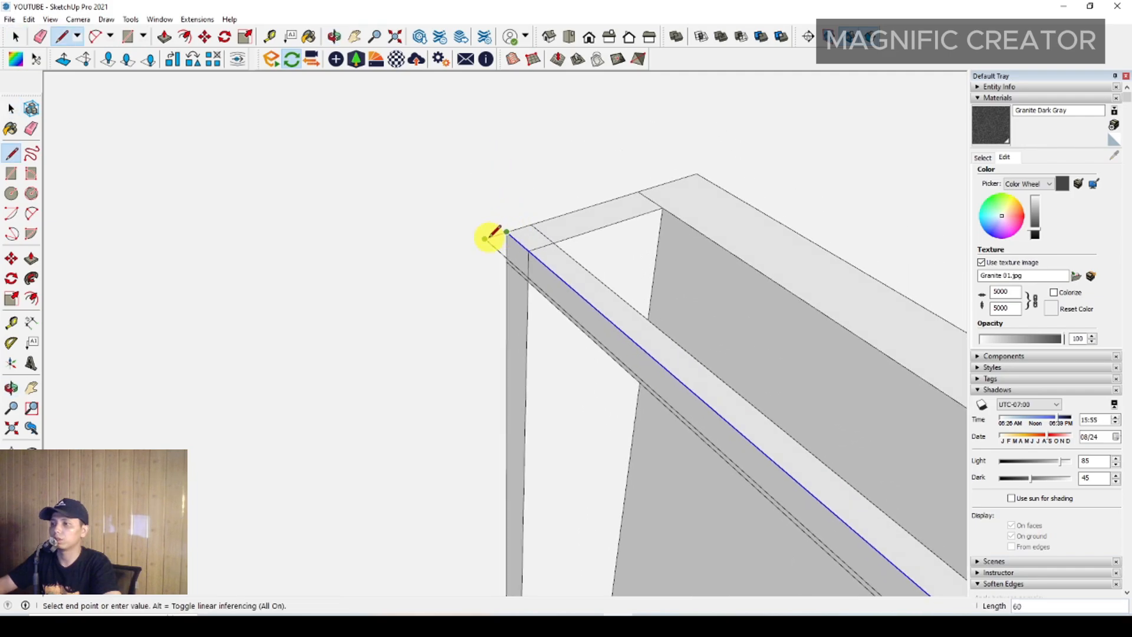
key(space)
Extrude the 60-wide strip 203000 down the facade to the top of the entrance portal.
click(497, 250)
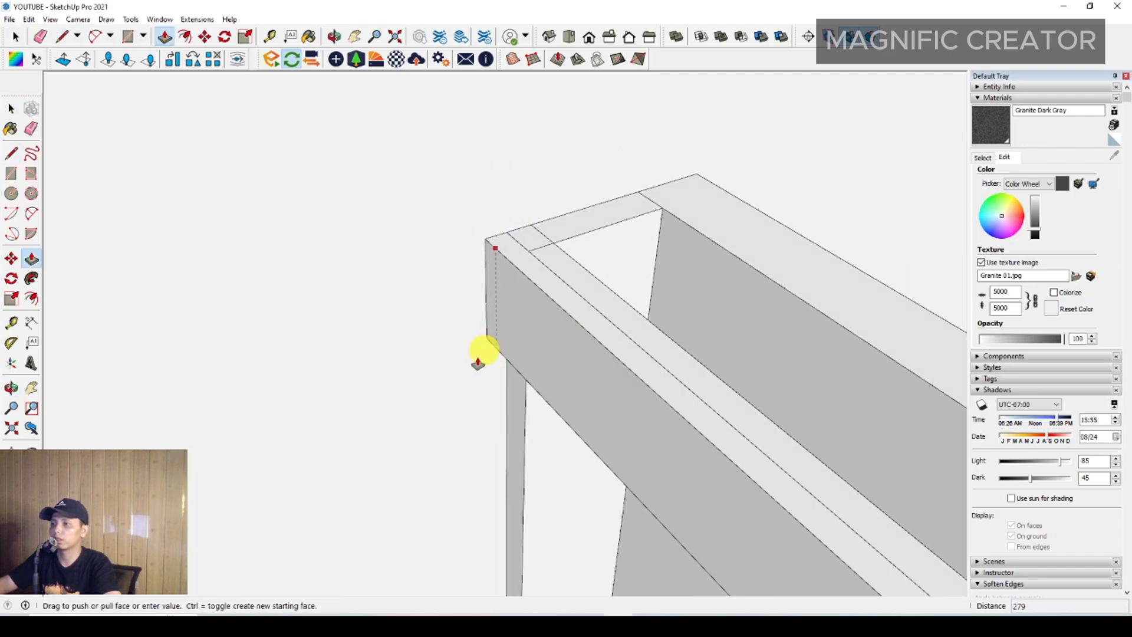
scroll(478, 359, down, 4)
middle_drag(484, 354, 538, 271)
scroll(539, 280, down, 5)
middle_drag(529, 339, 533, 174)
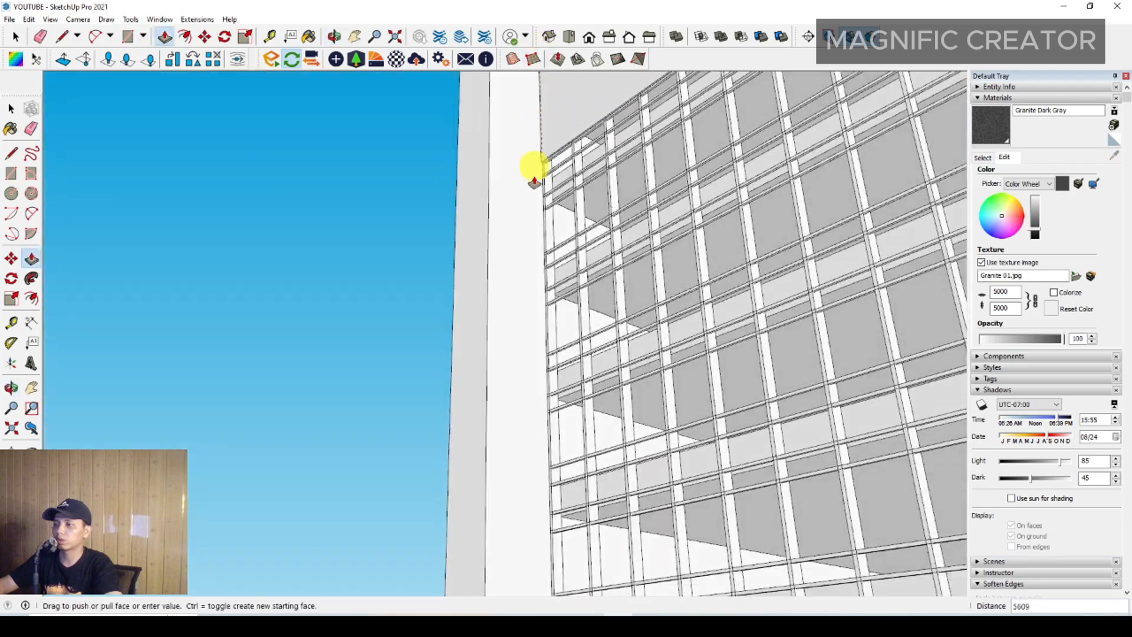
scroll(533, 329, down, 3)
scroll(554, 512, down, 5)
middle_drag(533, 329, 498, 86)
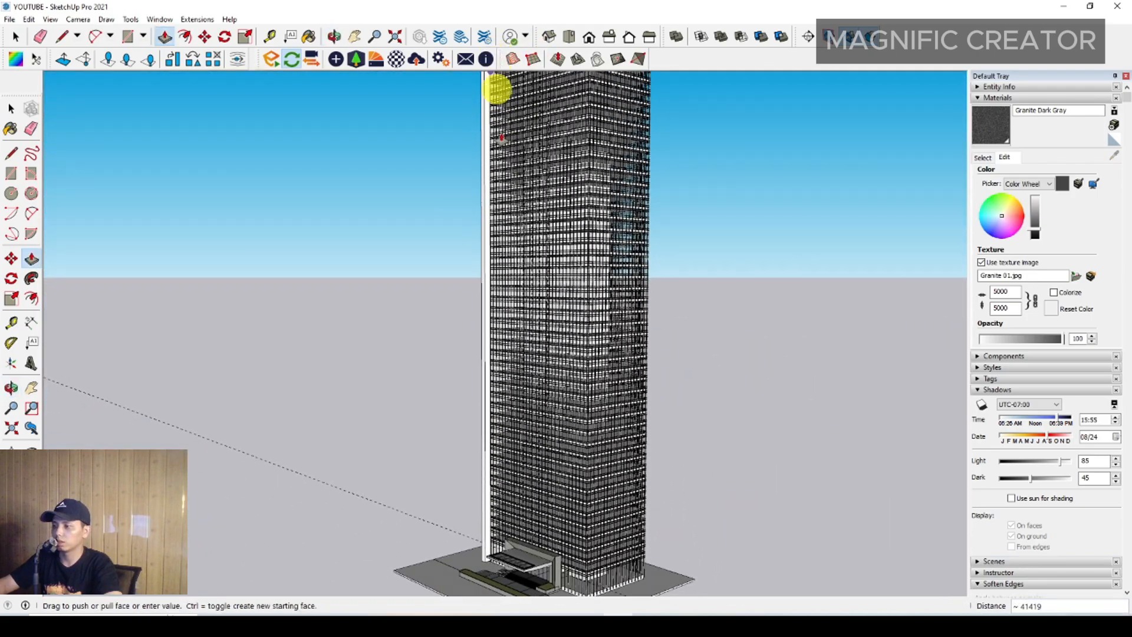
scroll(510, 342, down, 3)
scroll(511, 380, up, 5)
shift+middle_drag(499, 489, 463, 391)
scroll(513, 425, up, 4)
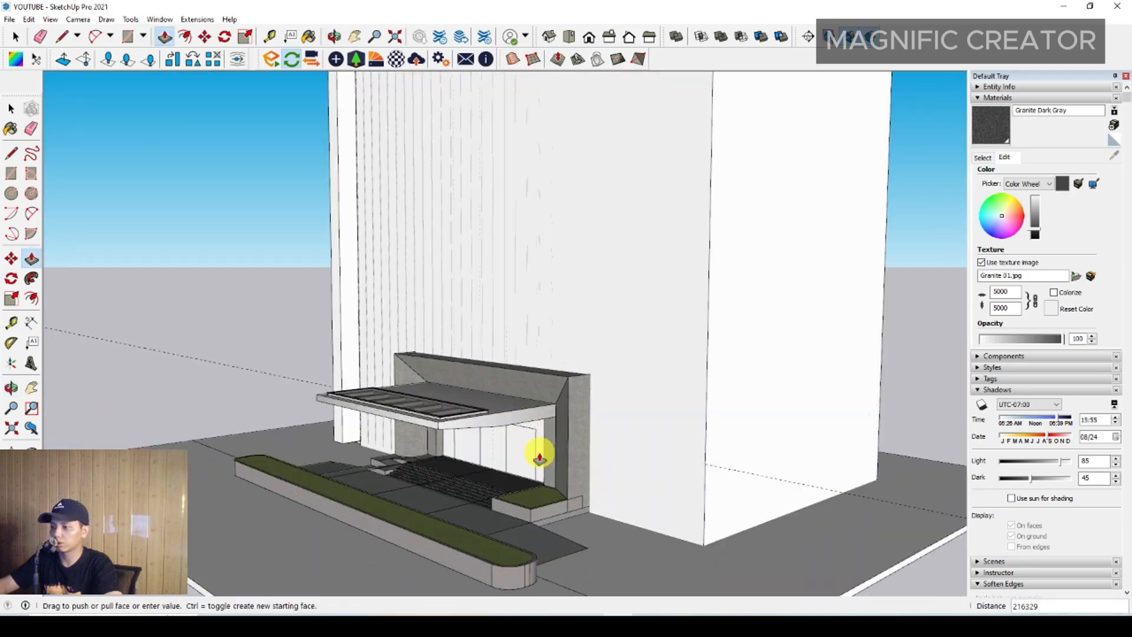
shift+middle_drag(539, 455, 508, 394)
scroll(525, 324, up, 4)
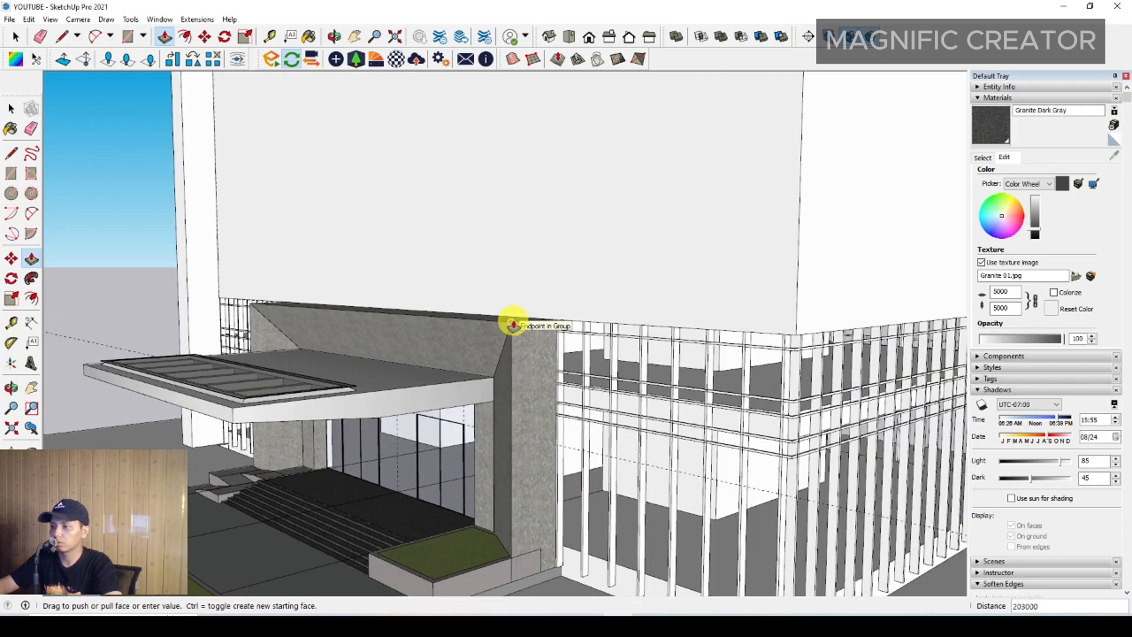
scroll(513, 323, up, 3)
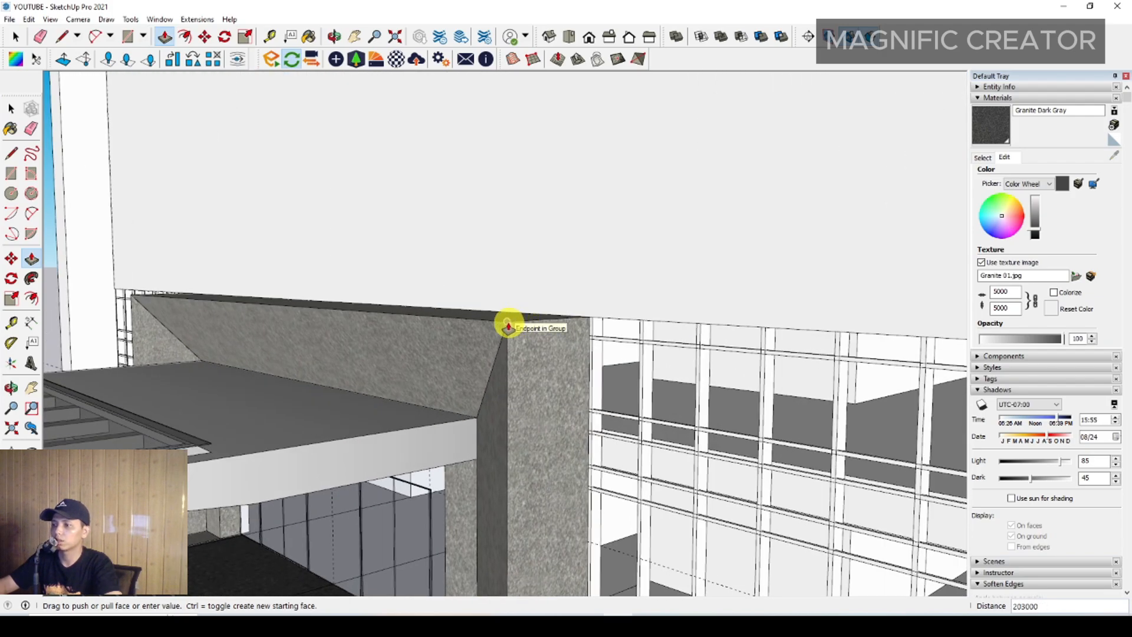
Split the shell's underside with short lines across its thickness at both side edges of the entrance portal.
key(space)
middle_drag(561, 331, 475, 245)
scroll(511, 218, up, 5)
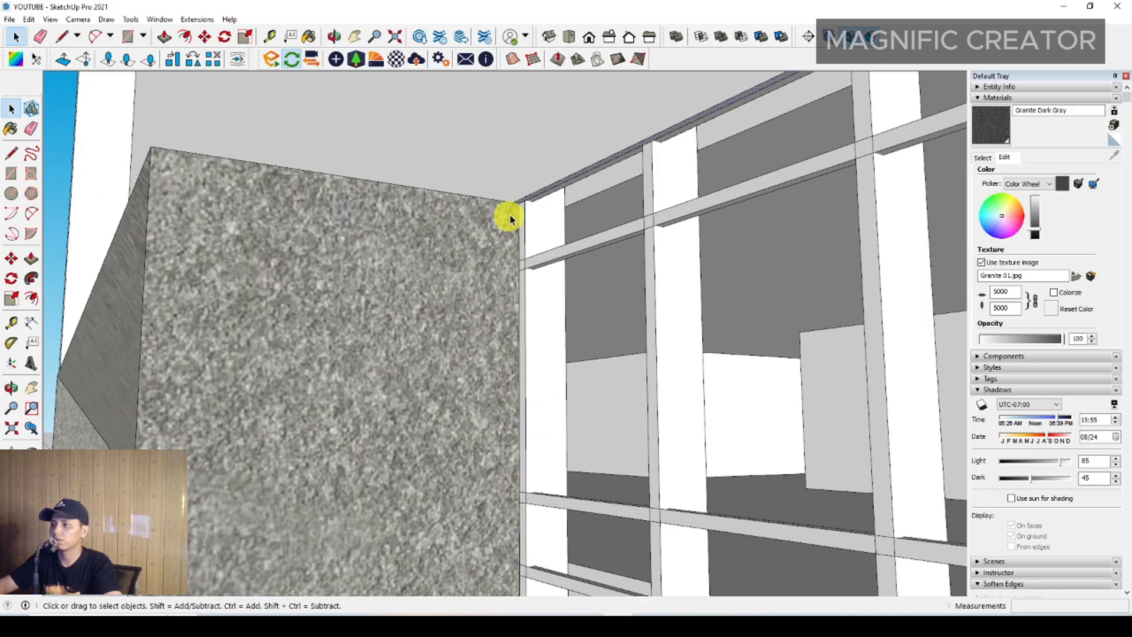
scroll(511, 201, up, 2)
key(l)
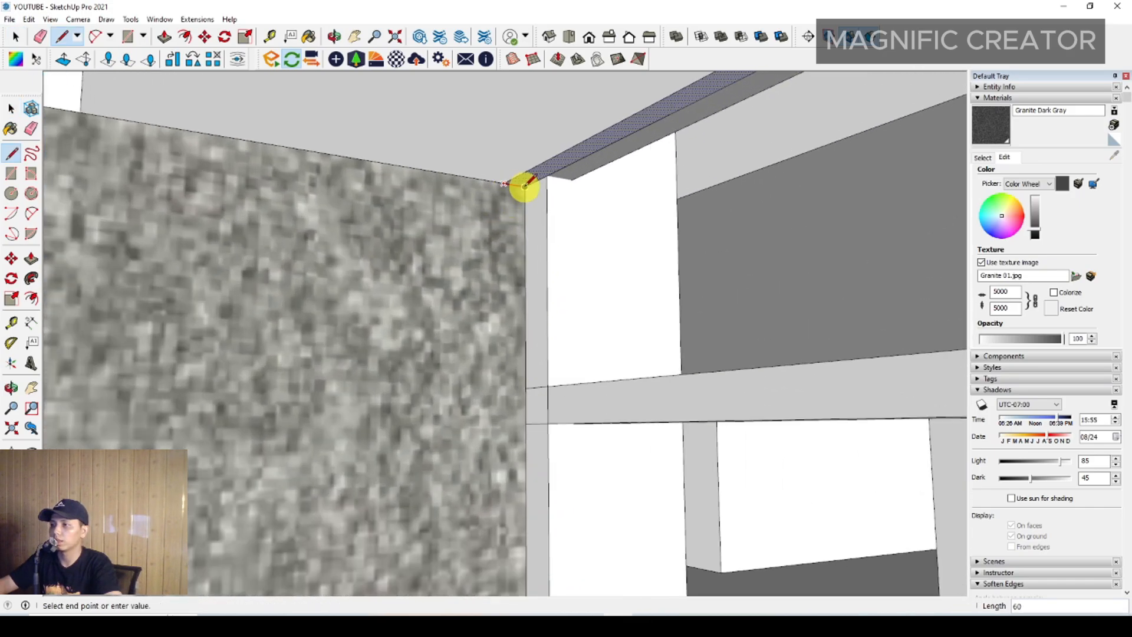
scroll(404, 296, down, 5)
middle_drag(405, 296, 658, 323)
scroll(624, 291, up, 10)
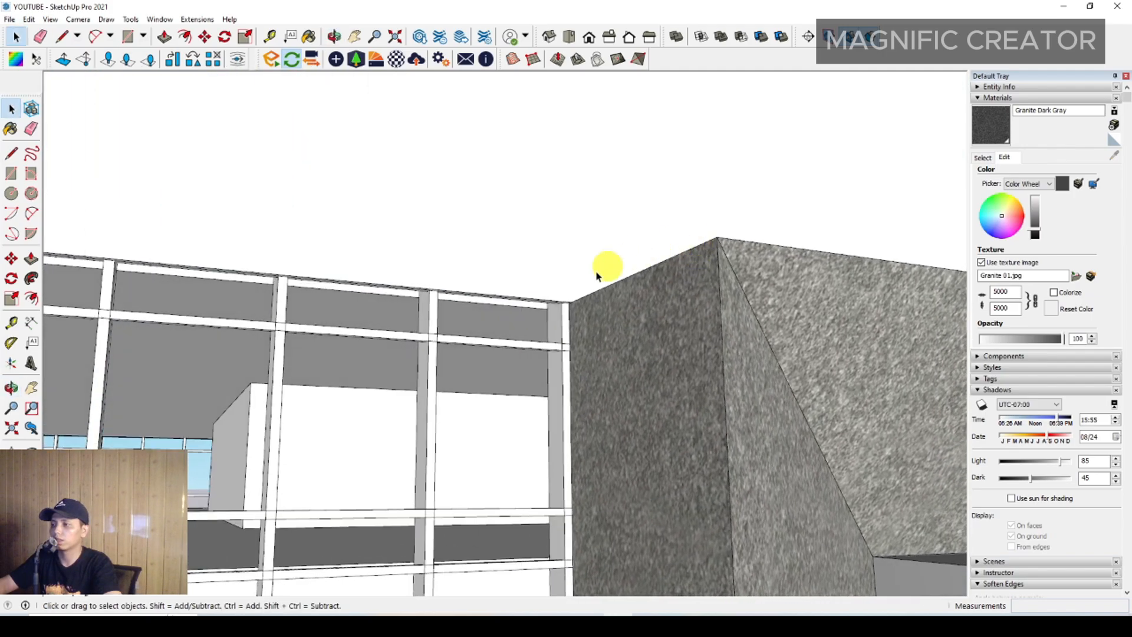
scroll(548, 344, up, 3)
key(l)
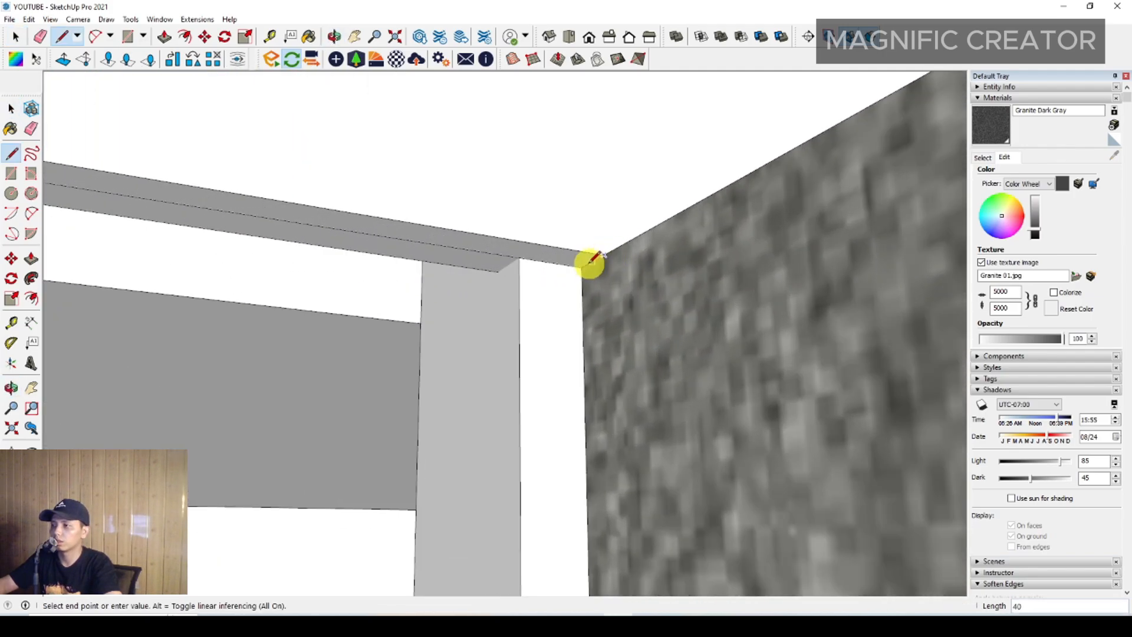
Extrude the shell's underside between the white side wall and the entrance portal 12000 down to the base.
key(p)
scroll(562, 261, down, 8)
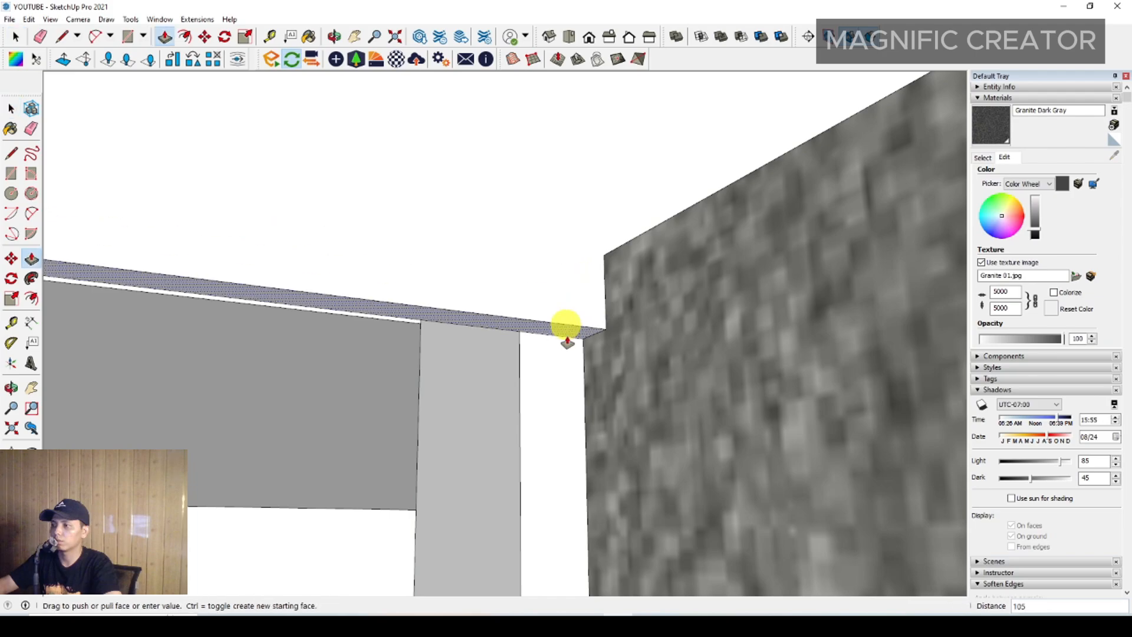
scroll(553, 453, down, 8)
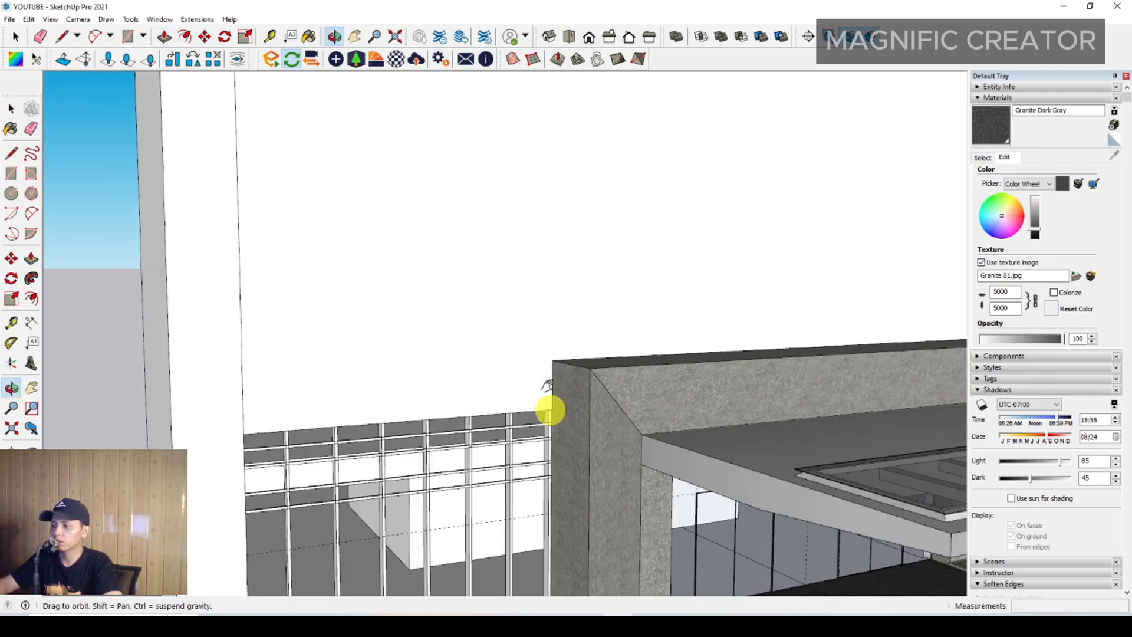
scroll(487, 404, up, 4)
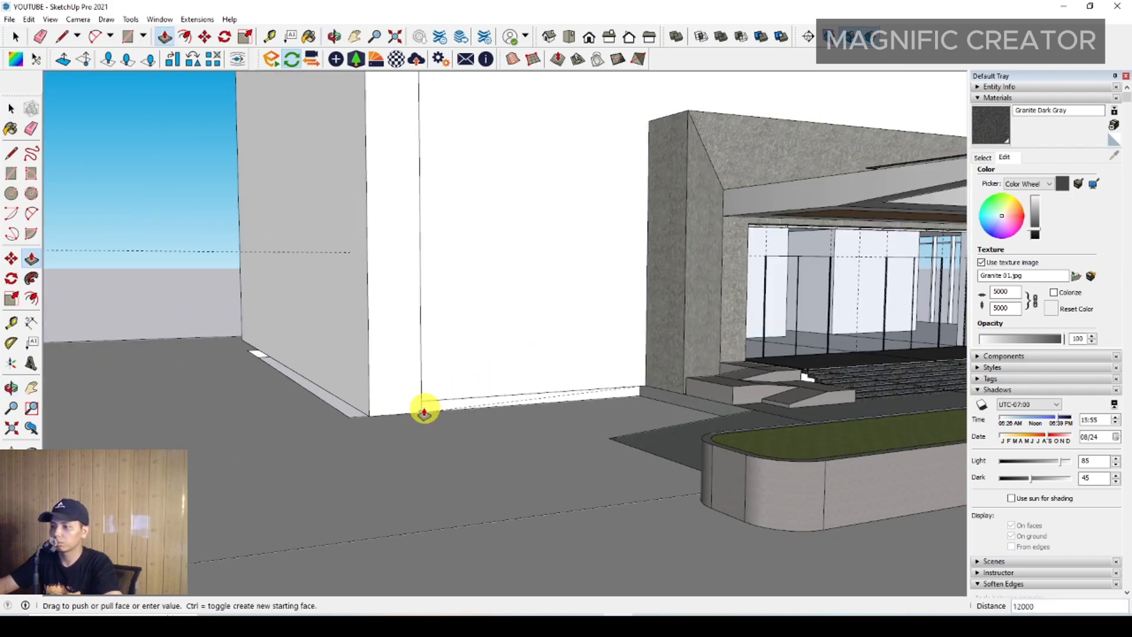
Extrude the shell's underside on the portal's other side, around the facade corner, down to the base.
scroll(416, 413, down, 4)
middle_drag(690, 354, 528, 374)
scroll(382, 406, up, 2)
scroll(382, 406, down, 2)
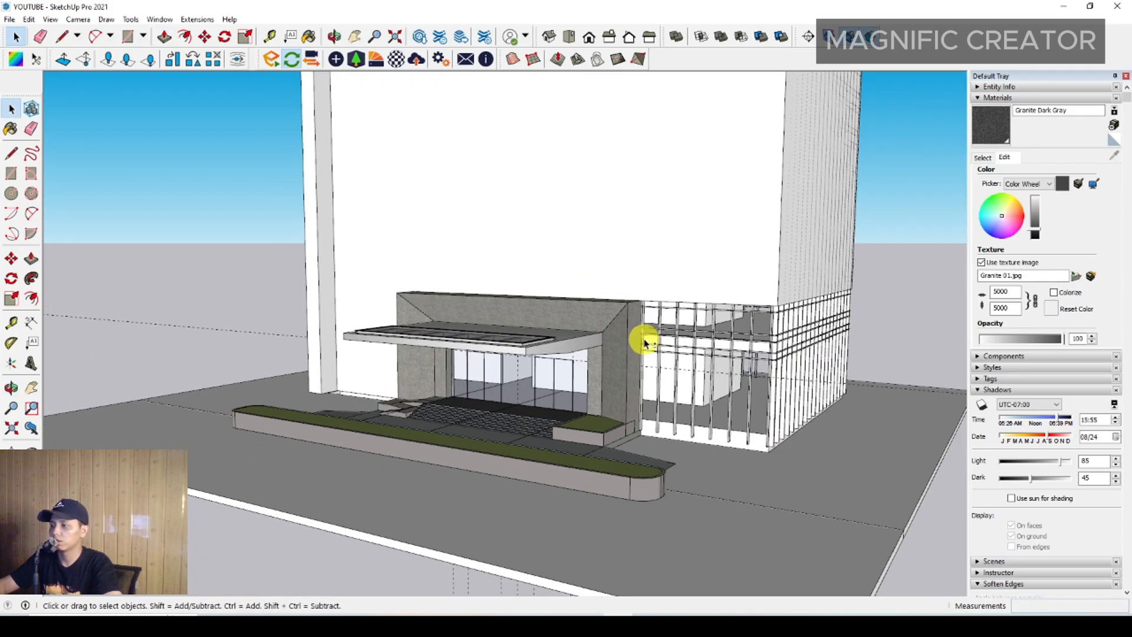
scroll(604, 280, up, 5)
middle_drag(644, 339, 462, 218)
scroll(461, 219, up, 3)
scroll(437, 223, up, 4)
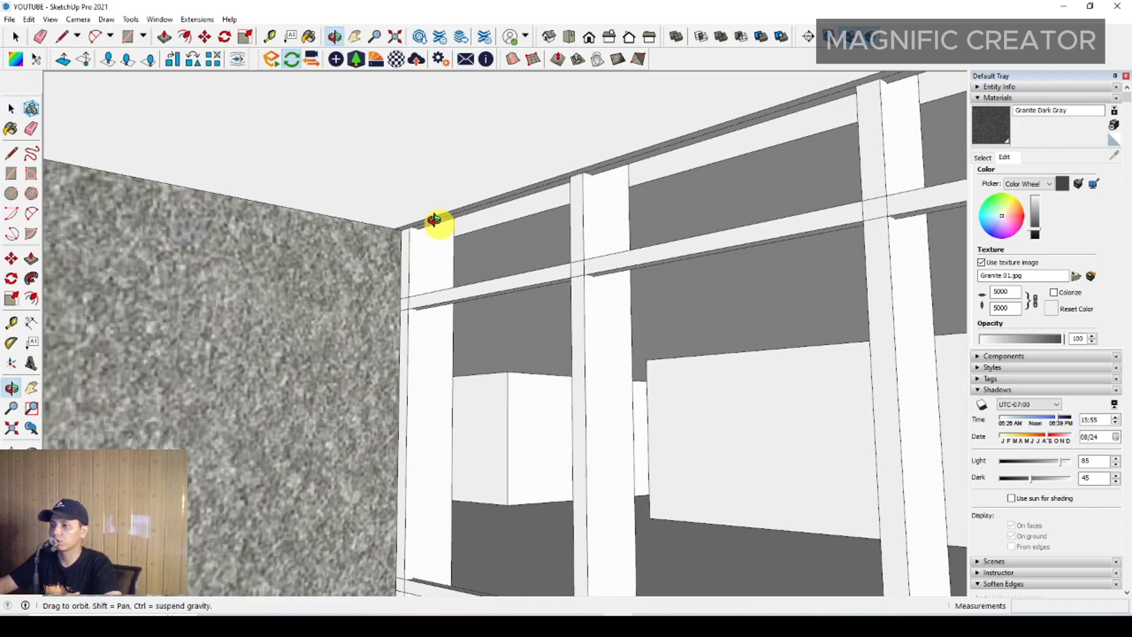
key(p)
scroll(413, 360, down, 5)
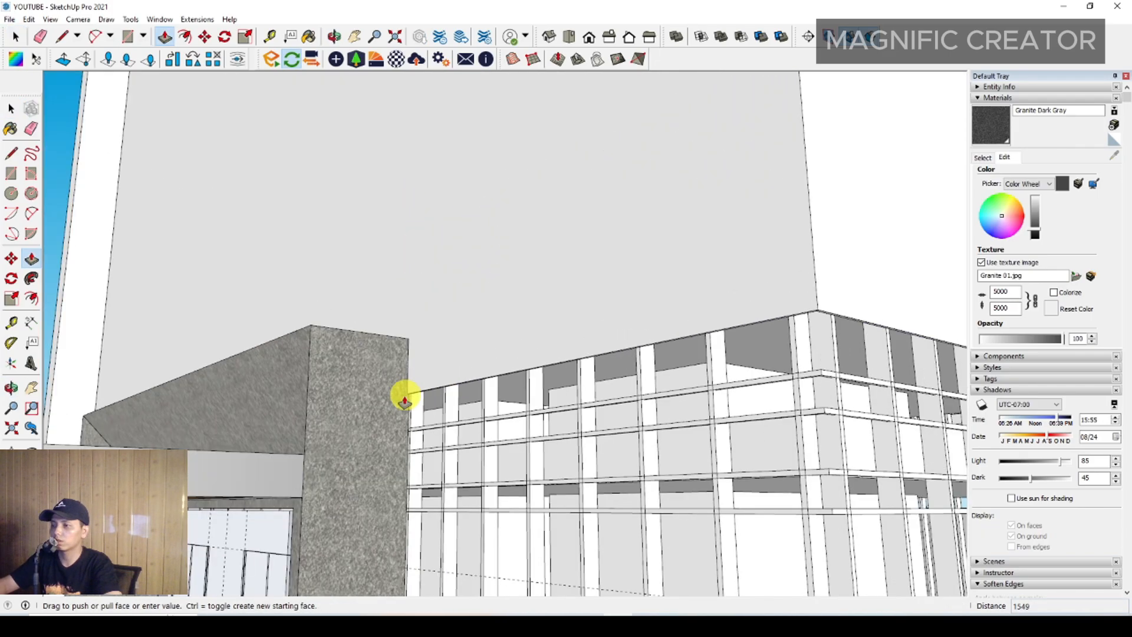
middle_drag(405, 391, 447, 278)
scroll(419, 449, up, 3)
scroll(420, 446, up, 1)
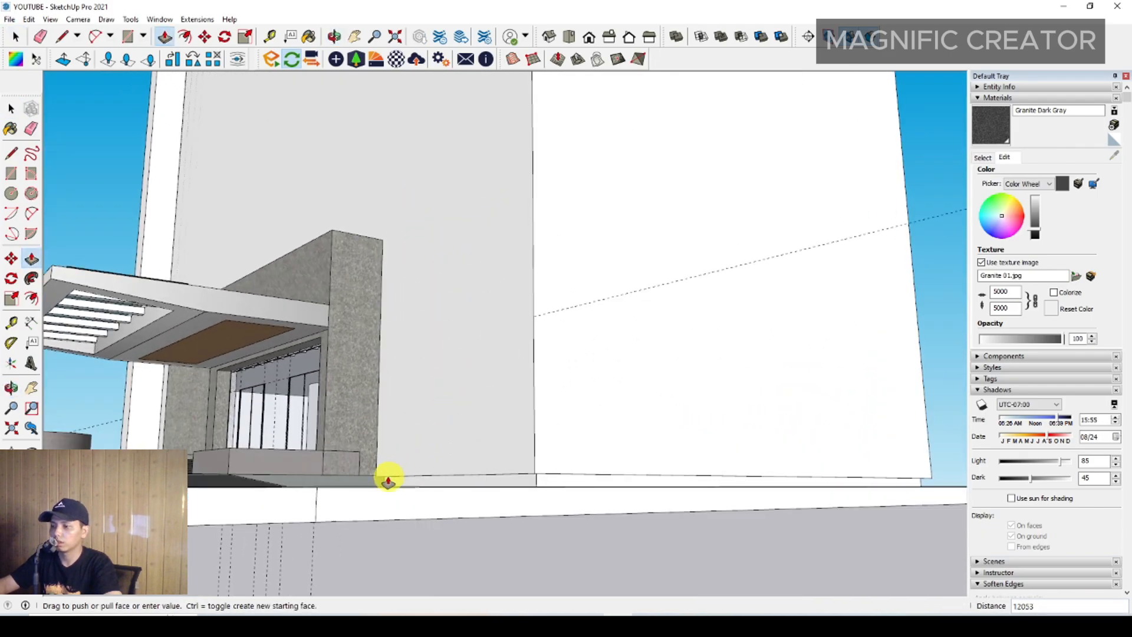
Select the whole connected facade shell and make it a group.
key(space)
middle_drag(413, 359, 485, 417)
scroll(502, 407, down, 1)
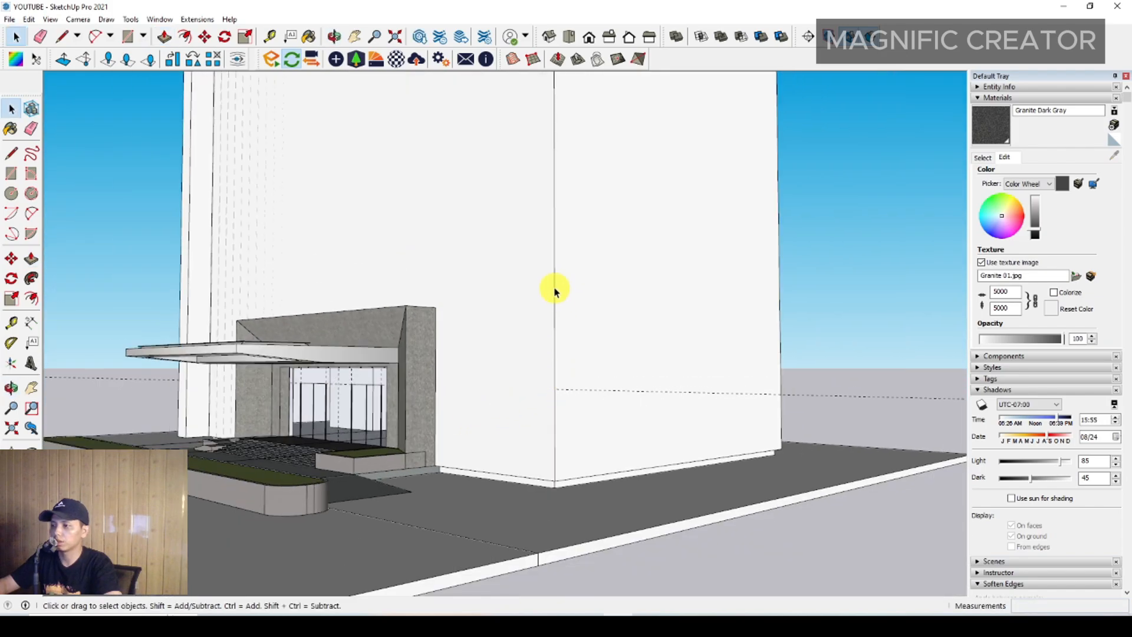
triple_click(554, 287)
right_click(554, 287)
click(591, 388)
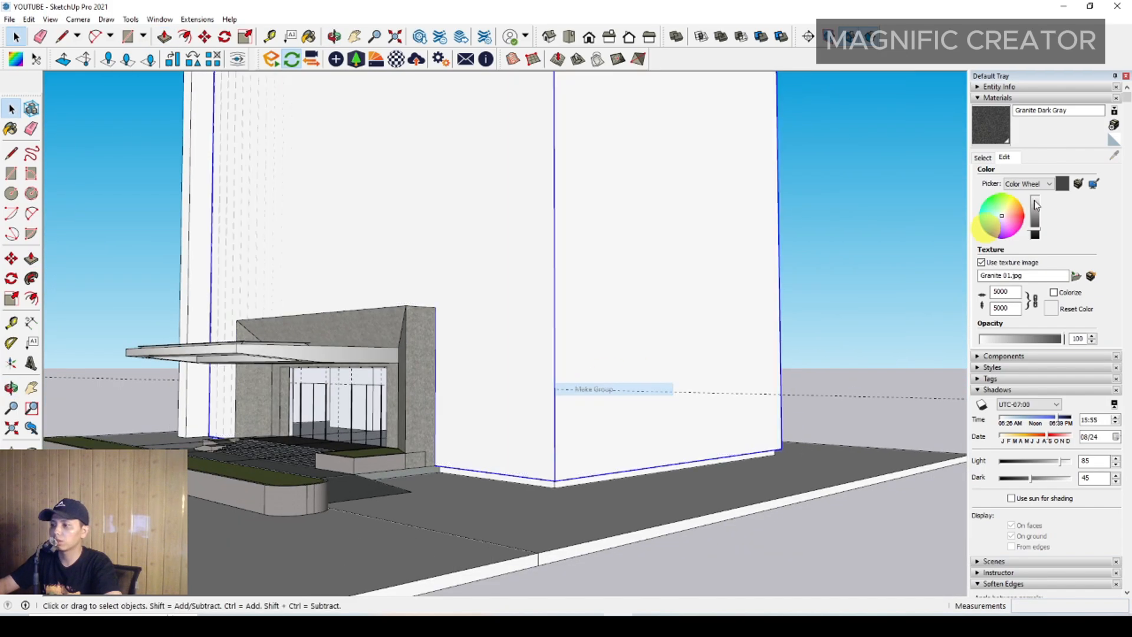
Sample the entrance glazing's translucent glass and create a new material from it named large glass.
click(984, 157)
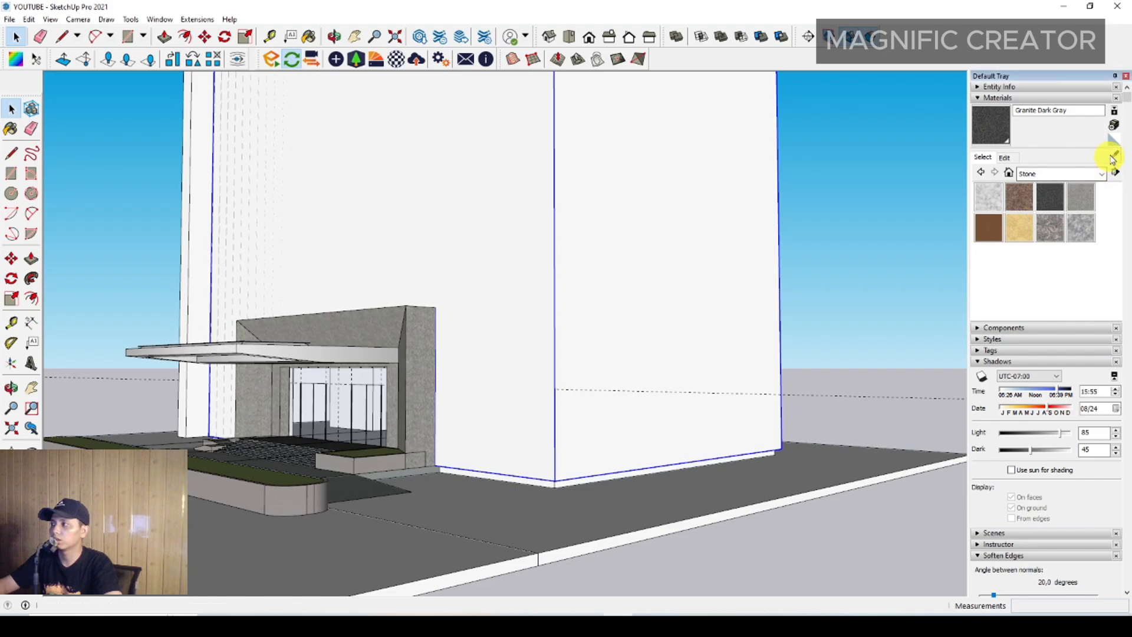
click(1114, 156)
scroll(422, 361, up, 3)
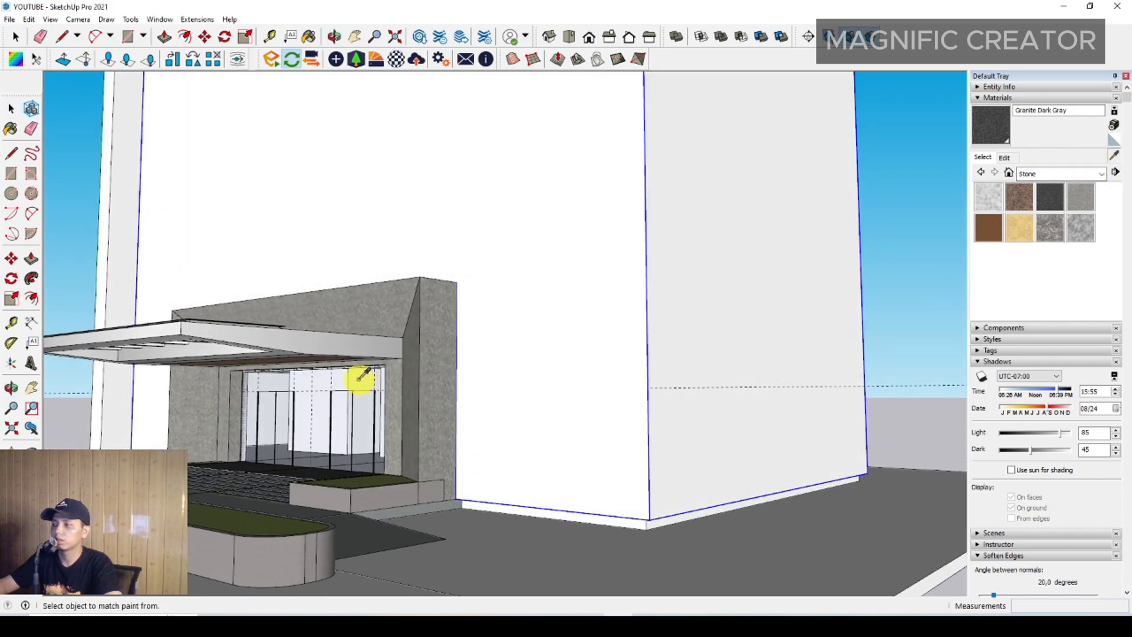
click(1116, 127)
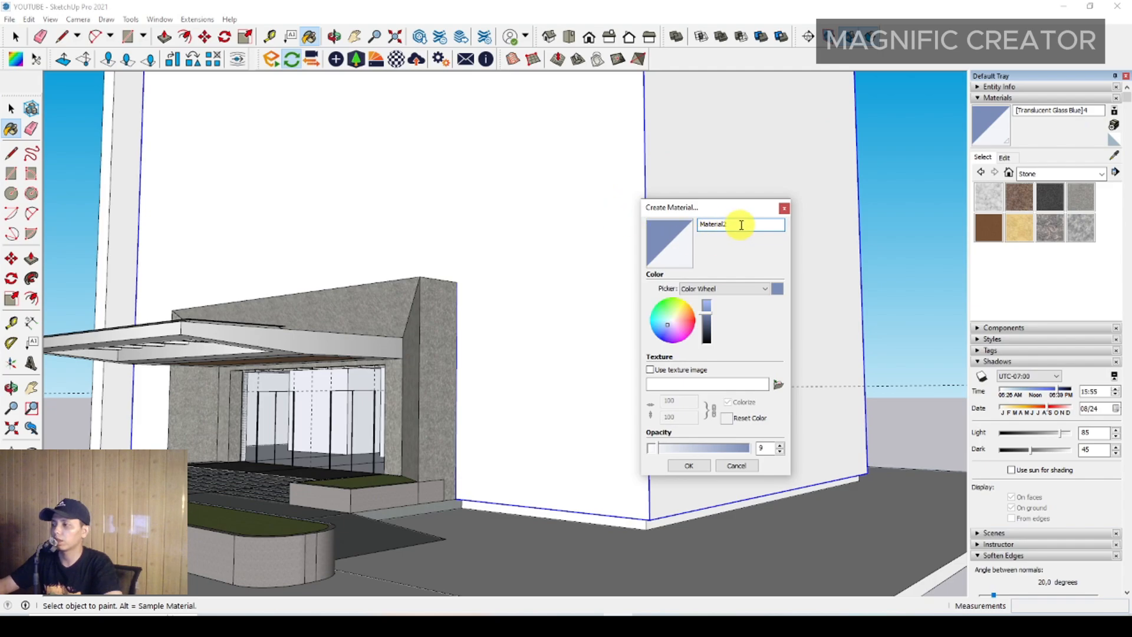
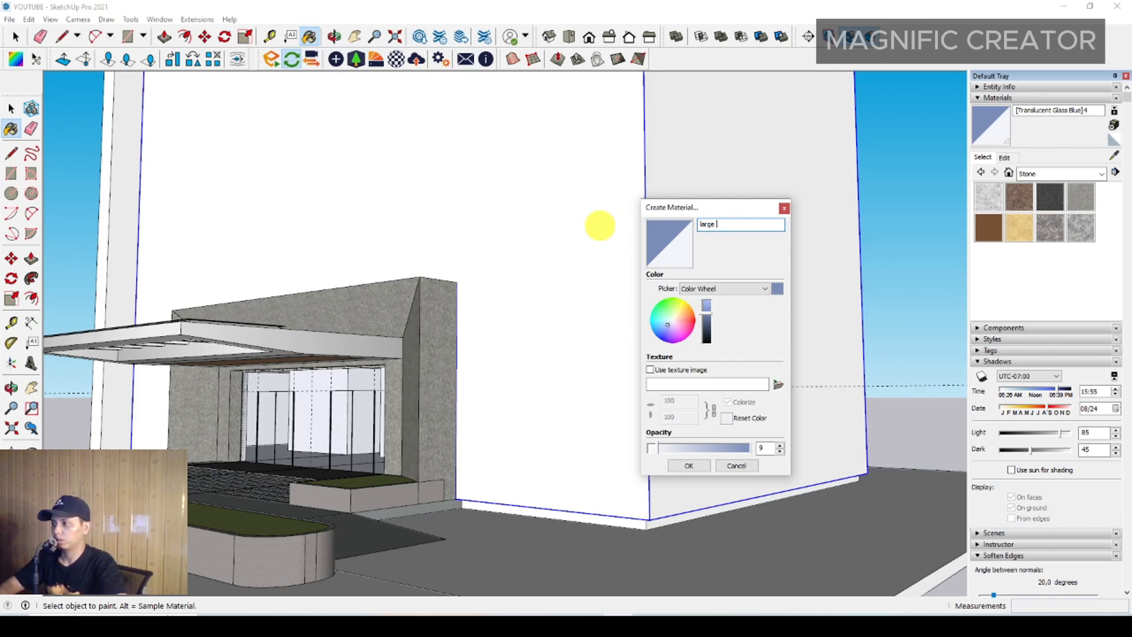
click(691, 466)
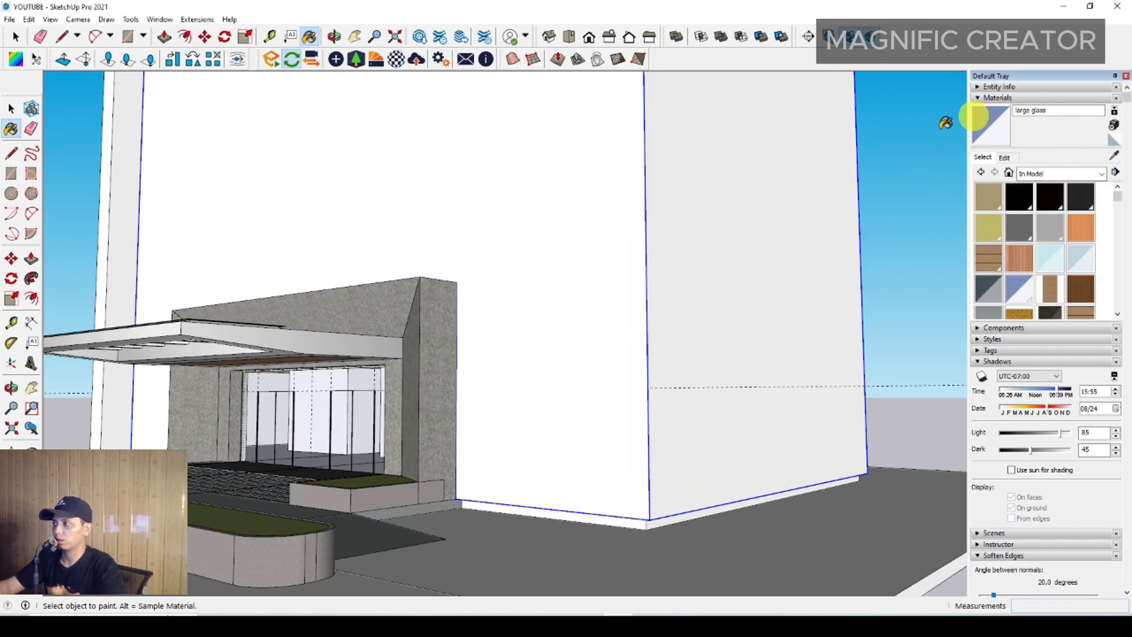
Apply the large glass material to the facade shell group.
click(642, 197)
key(space)
scroll(571, 346, down, 2)
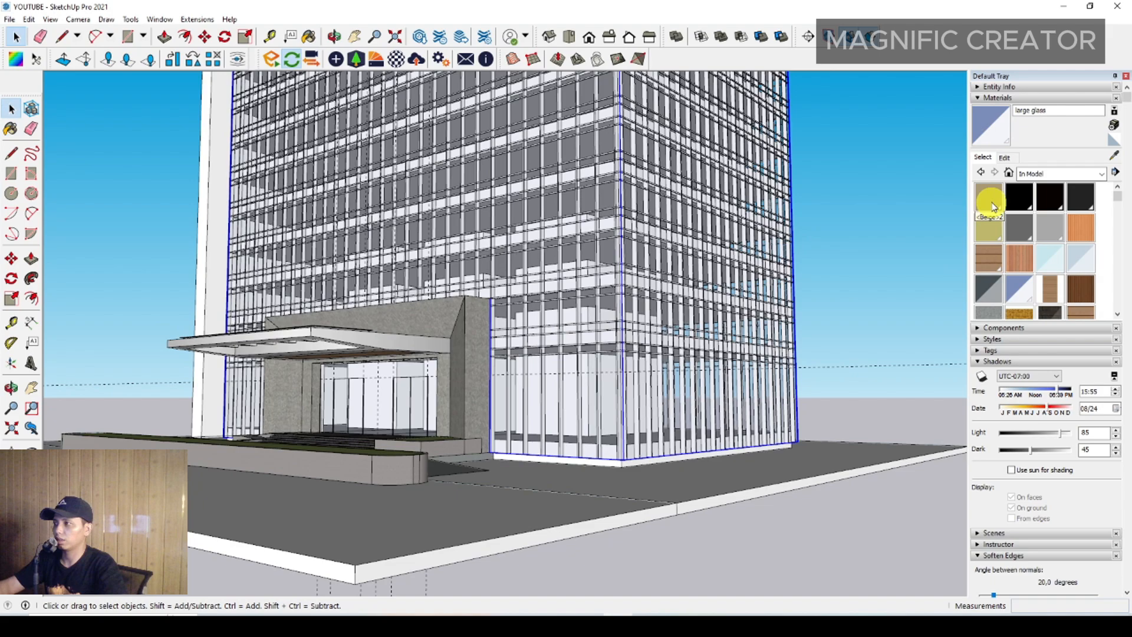
Darken the large glass colour to a deep navy and set its opacity to 67.
click(1004, 157)
drag(1038, 230, 1038, 232)
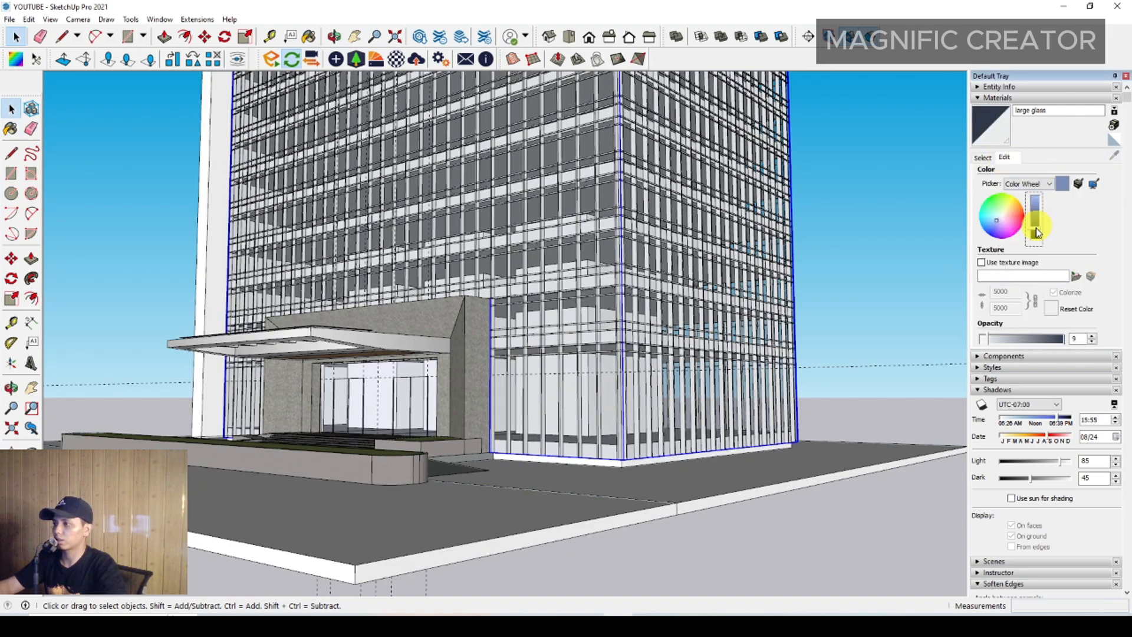
click(1045, 339)
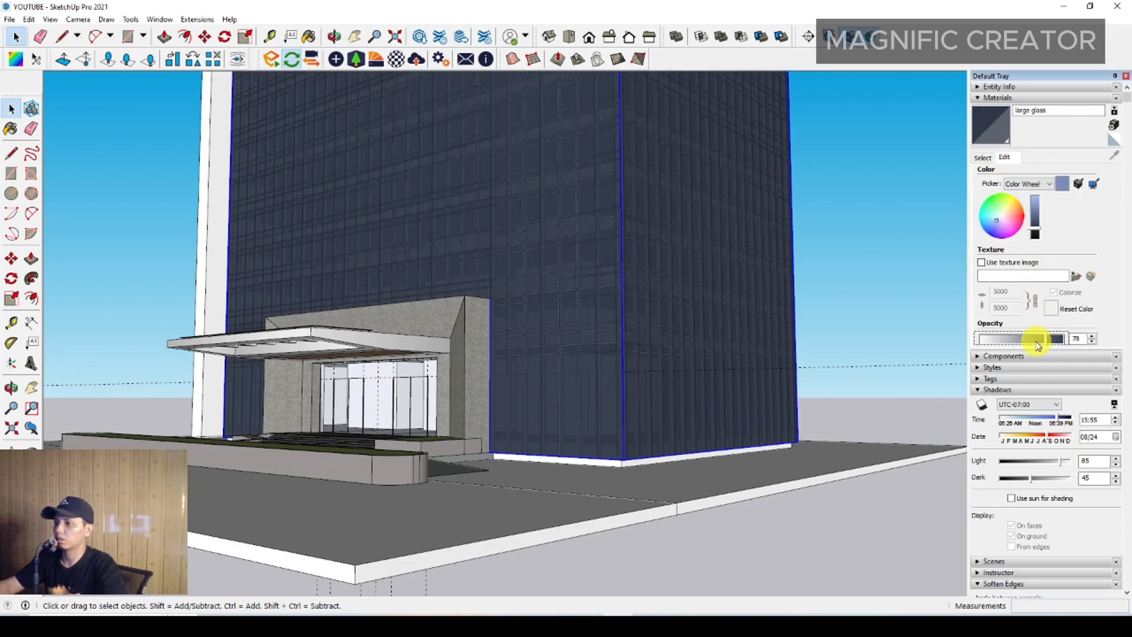
click(1037, 341)
Examine the glass shell over the tower's full height, along its sides and around the entrance.
scroll(520, 309, down, 2)
middle_drag(520, 308, 670, 389)
scroll(594, 364, down, 4)
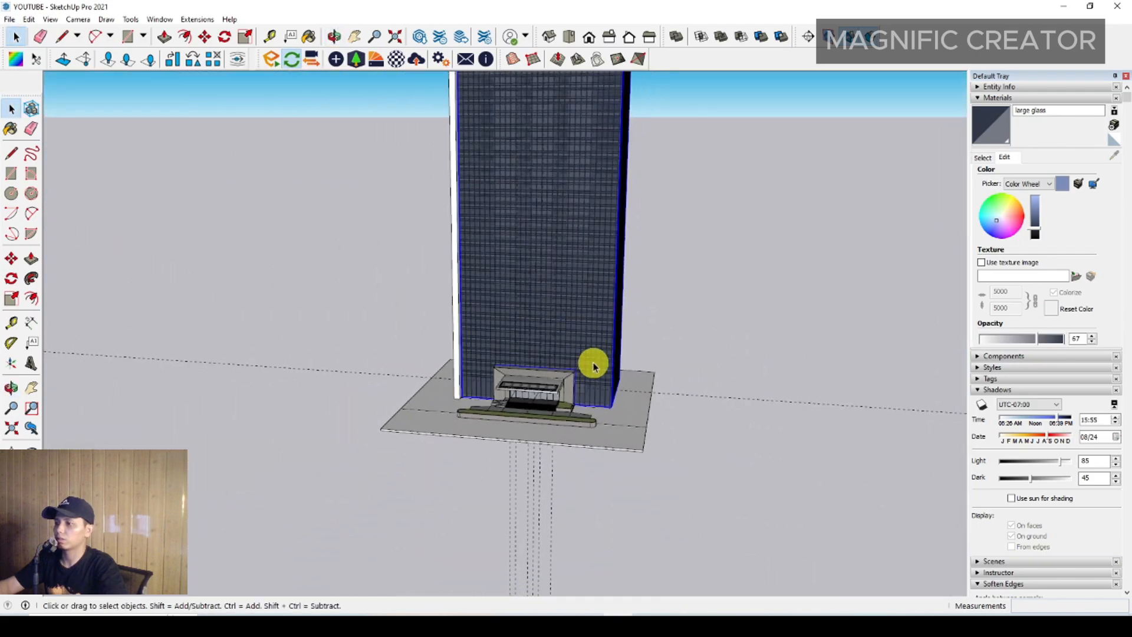
scroll(417, 430, up, 3)
middle_drag(417, 430, 521, 430)
scroll(533, 328, up, 3)
middle_drag(533, 328, 642, 301)
middle_drag(522, 365, 614, 416)
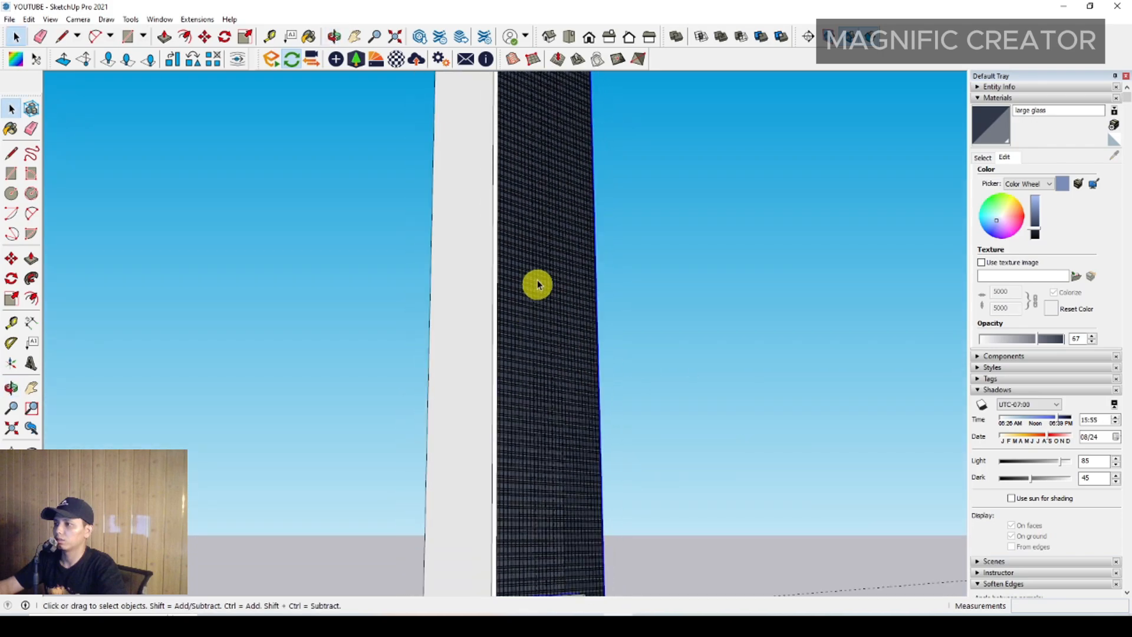
middle_drag(537, 285, 538, 411)
middle_drag(554, 272, 606, 378)
scroll(508, 260, down, 3)
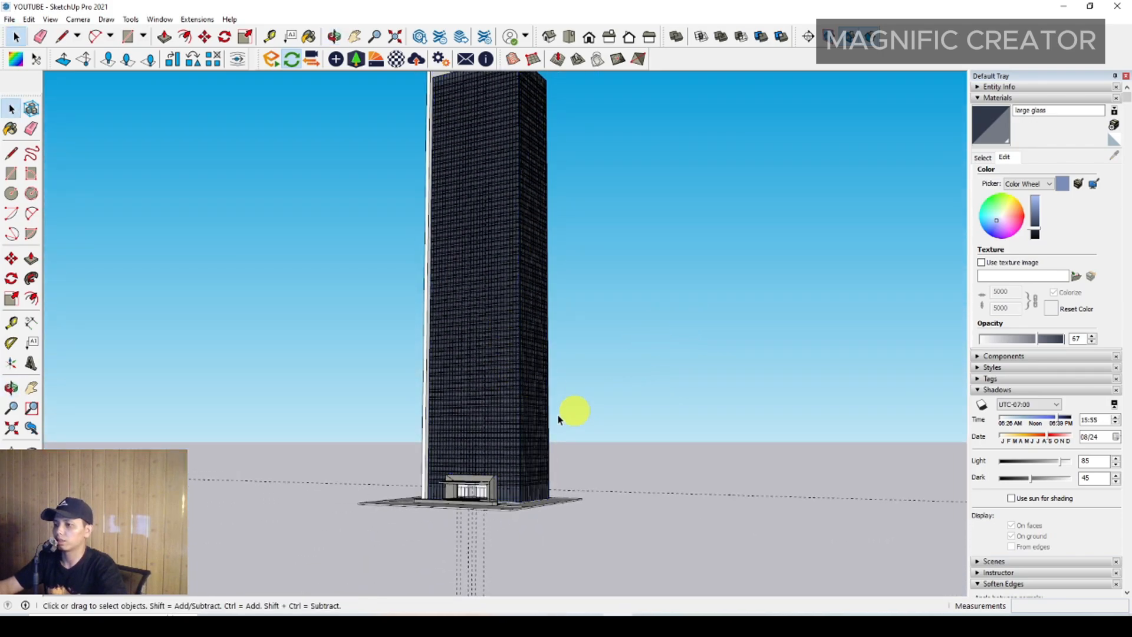
middle_drag(511, 413, 529, 422)
scroll(513, 503, up, 6)
shift+middle_drag(513, 503, 706, 420)
scroll(464, 447, up, 2)
scroll(464, 450, up, 3)
middle_drag(466, 386, 506, 370)
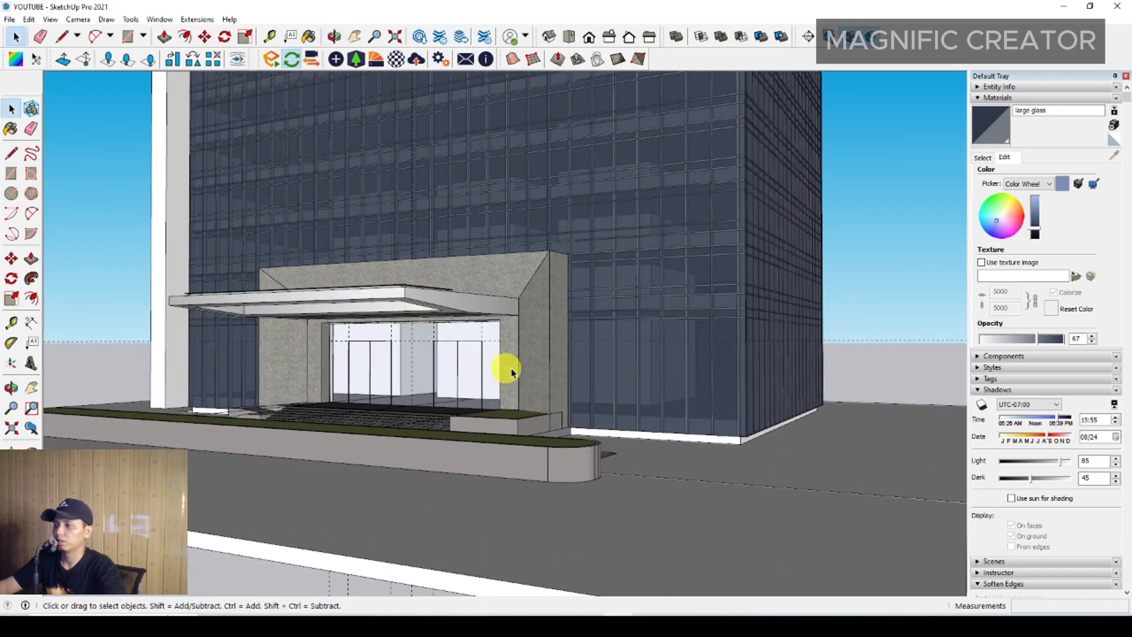
Brighten the large glass colour to light blue and set its opacity to 39.
drag(1037, 214, 1037, 210)
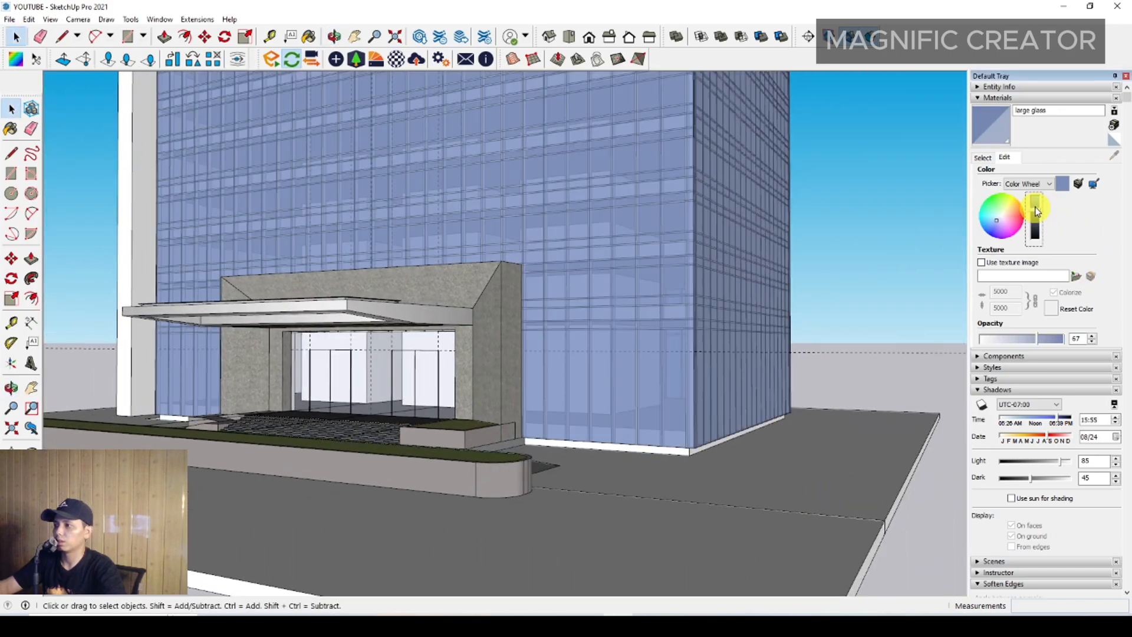
scroll(579, 501, down, 5)
middle_drag(563, 470, 539, 387)
scroll(536, 445, up, 5)
scroll(548, 542, up, 5)
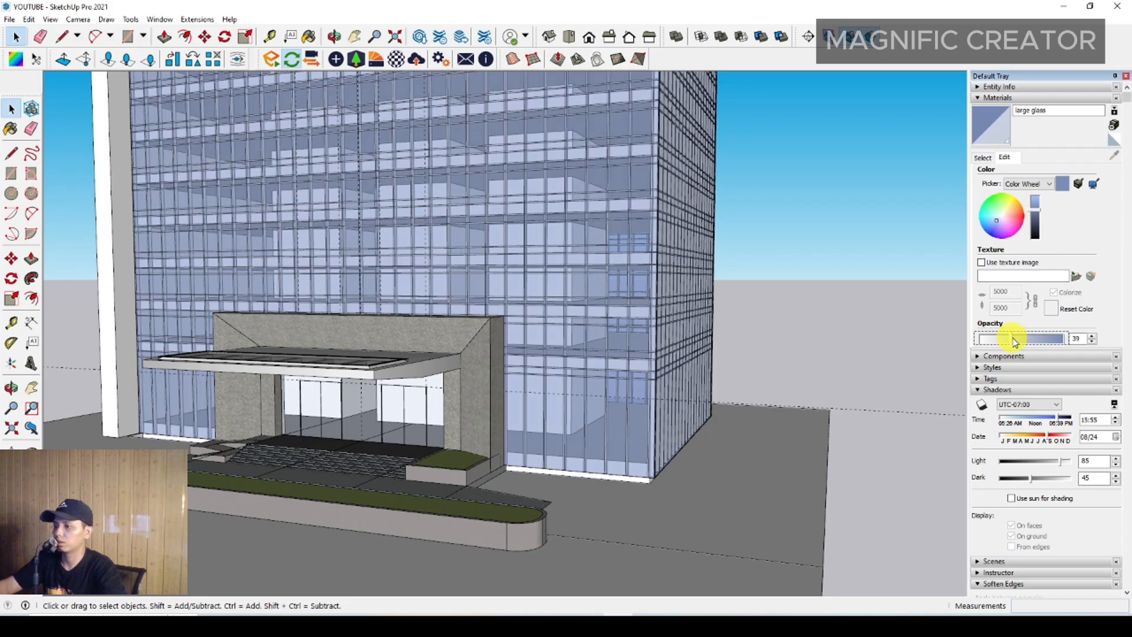
Sample the Granite Light Gray material from the entrance portal wall.
middle_drag(405, 503, 470, 432)
click(985, 158)
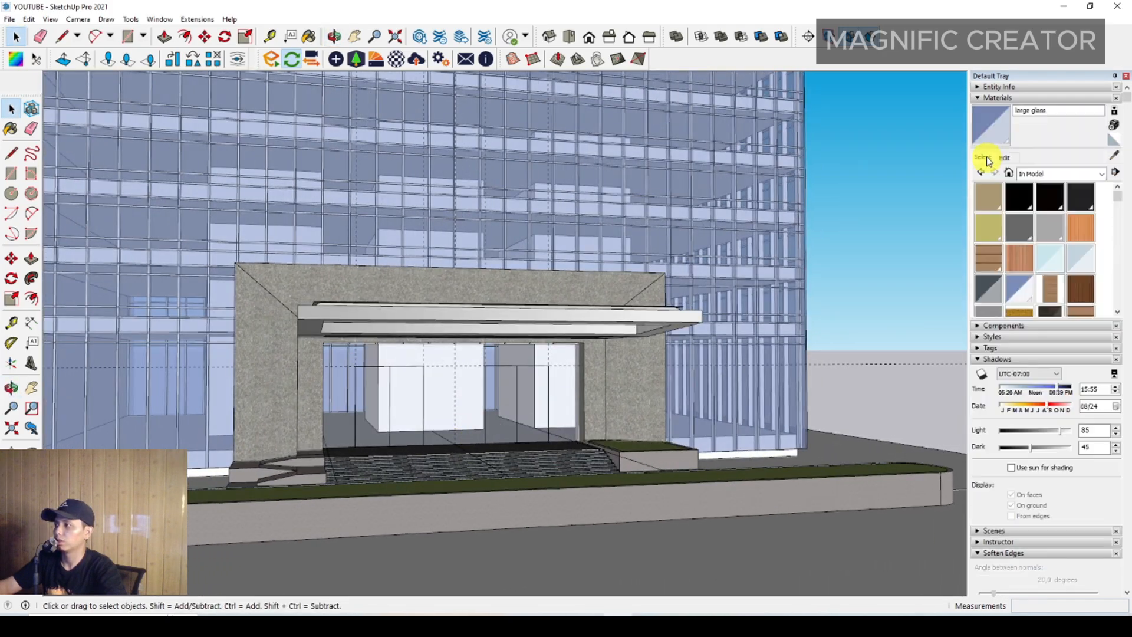
scroll(636, 400, up, 2)
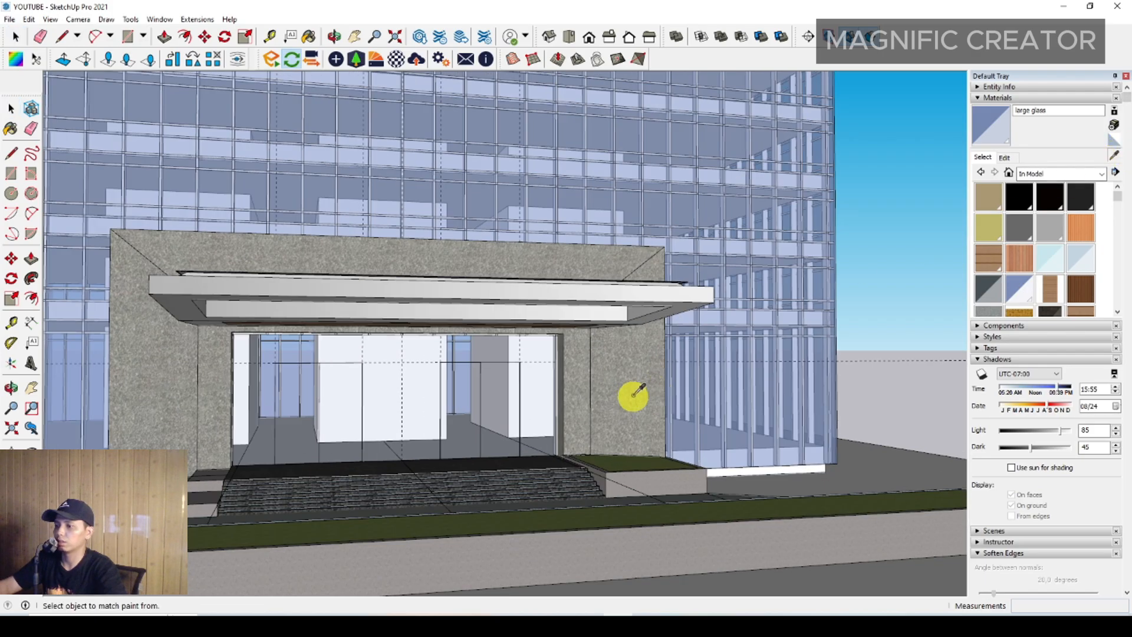
alt+click(619, 381)
scroll(372, 411, up, 5)
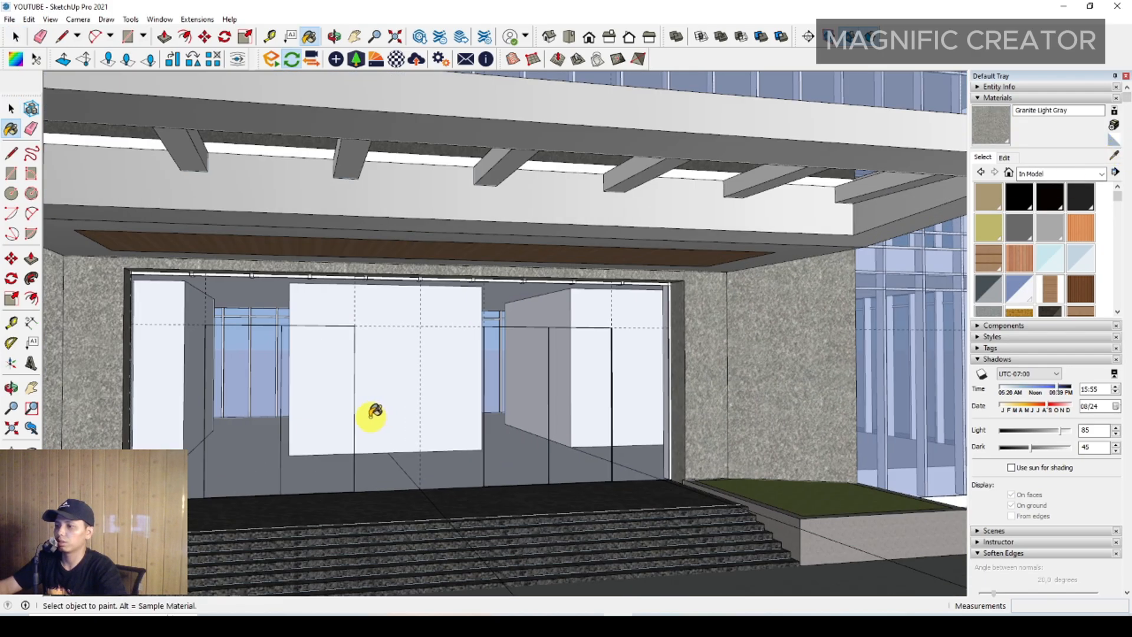
Open the group holding the ground-floor core blocks behind the entrance glazing for editing.
key(space)
click(393, 374)
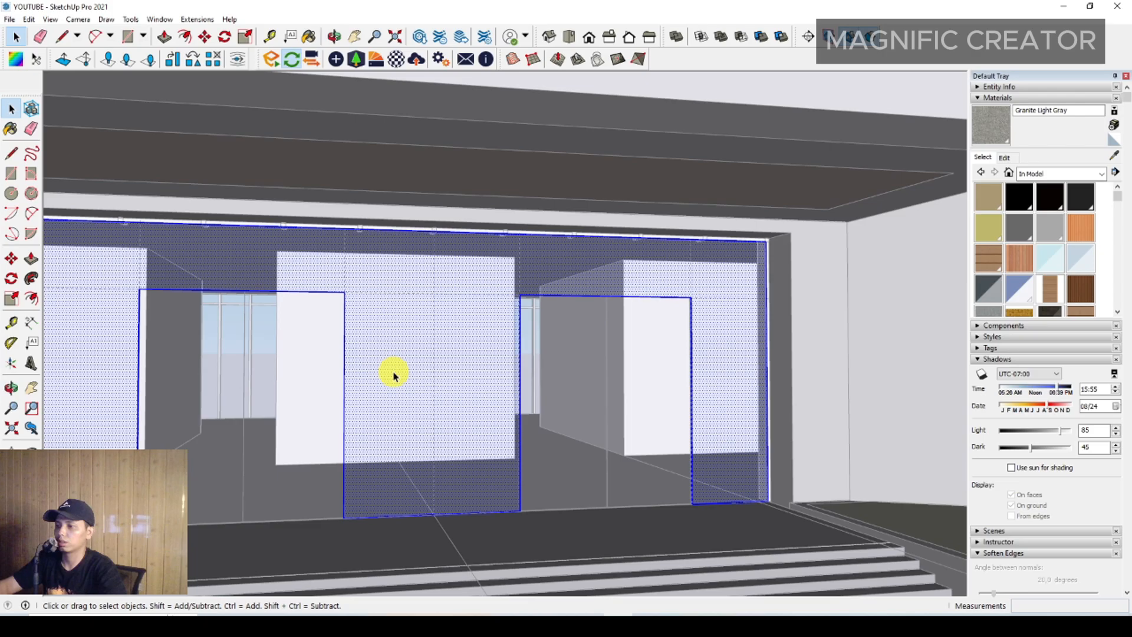
double_click(319, 401)
middle_drag(503, 430, 749, 446)
middle_drag(330, 448, 560, 422)
scroll(515, 422, up, 3)
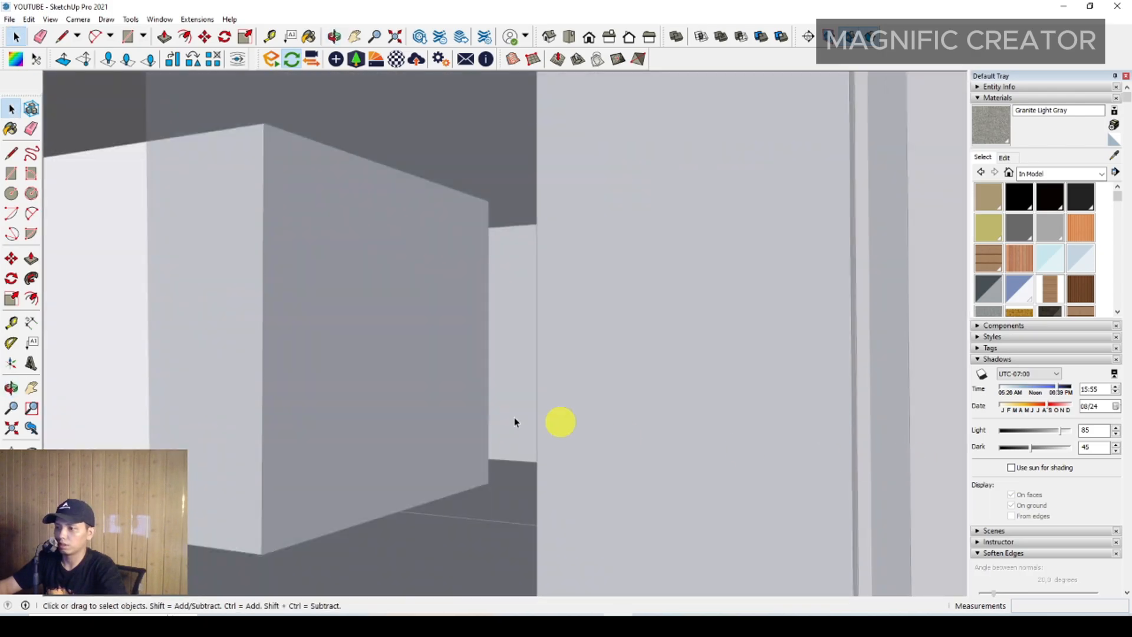
scroll(514, 422, up, 2)
middle_drag(472, 416, 631, 394)
triple_click(605, 288)
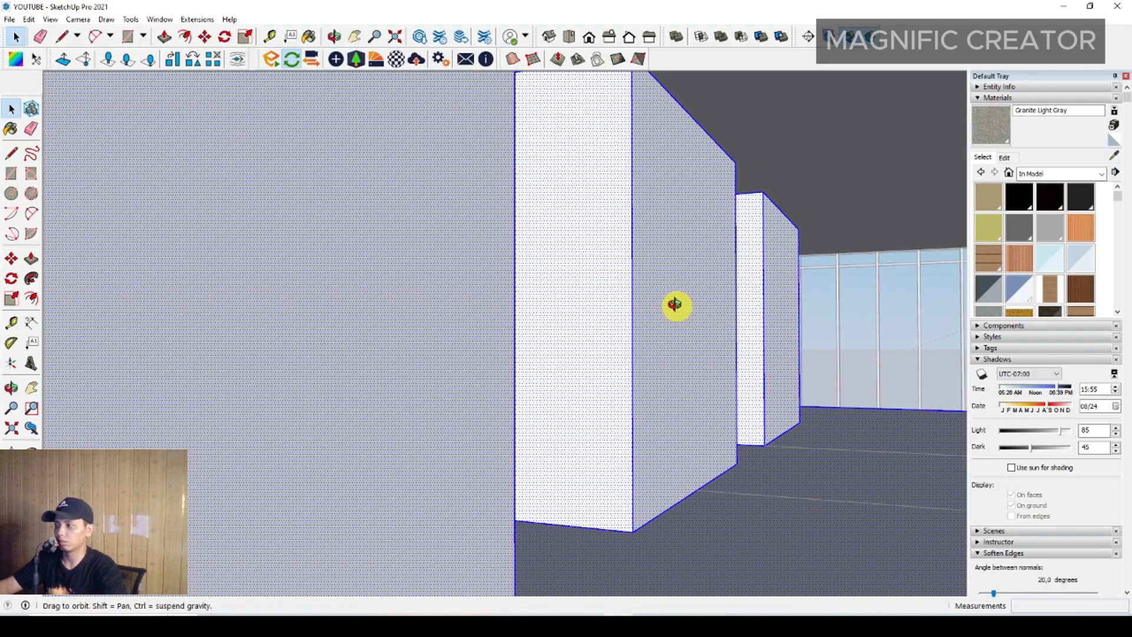
middle_drag(676, 305, 665, 311)
scroll(544, 333, down, 4)
middle_drag(559, 334, 507, 354)
Paint the front faces and outer sides of the three ground-floor core blocks with Granite Light Gray.
click(529, 351)
key(b)
click(510, 365)
click(321, 366)
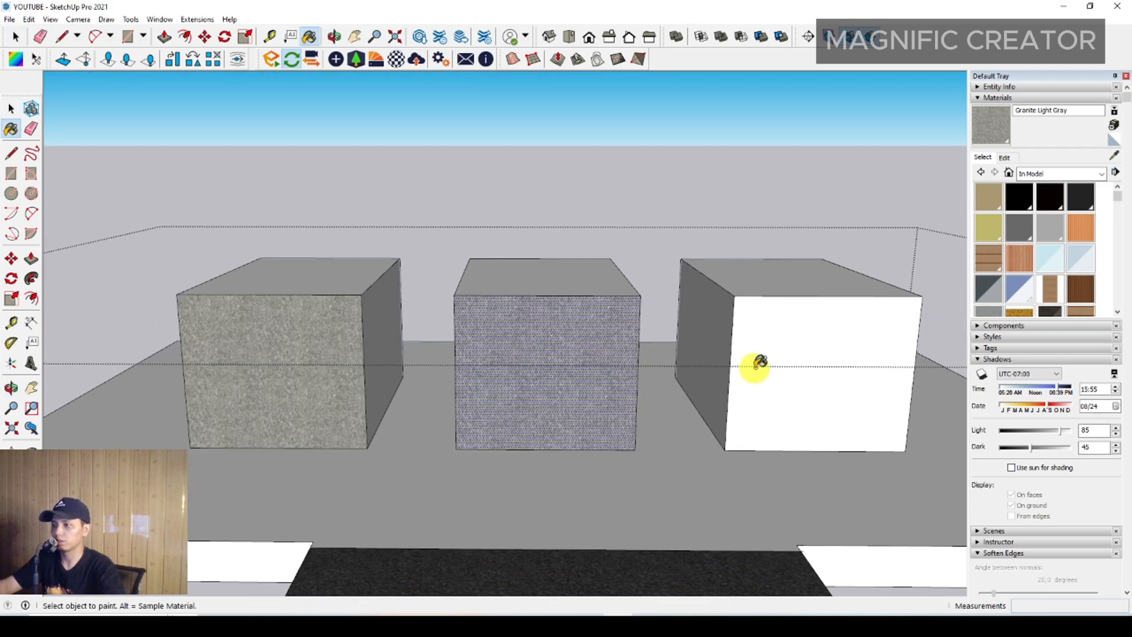
click(761, 369)
middle_drag(892, 374, 720, 423)
click(817, 413)
middle_drag(818, 413, 617, 369)
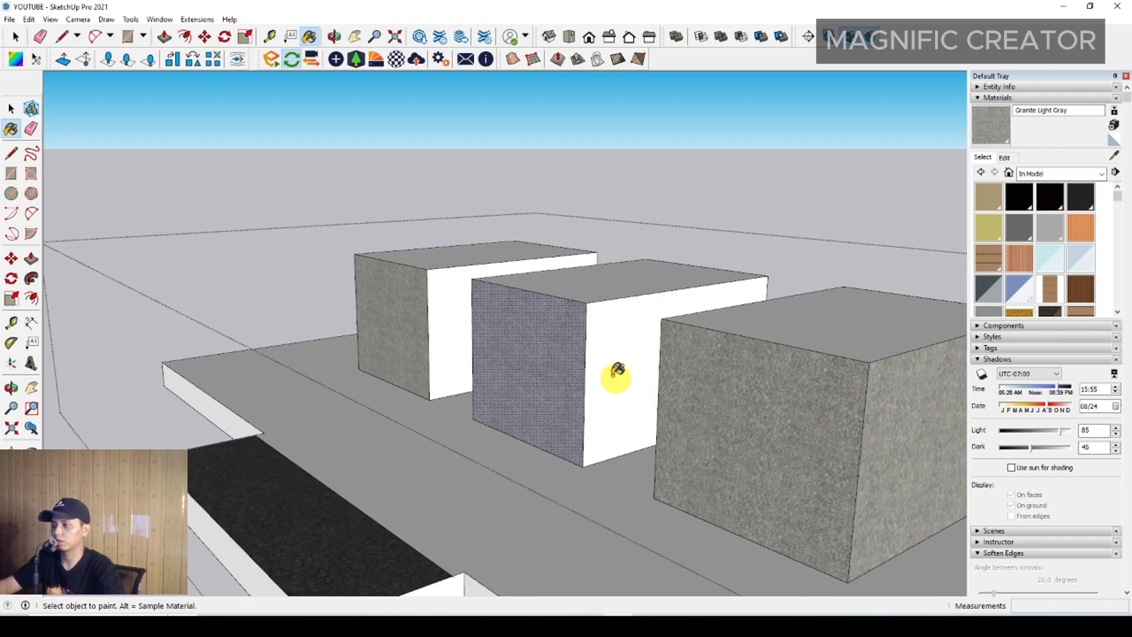
click(440, 316)
mouse_move(440, 315)
middle_down()
mouse_move(392, 347)
mouse_move(318, 343)
middle_up()
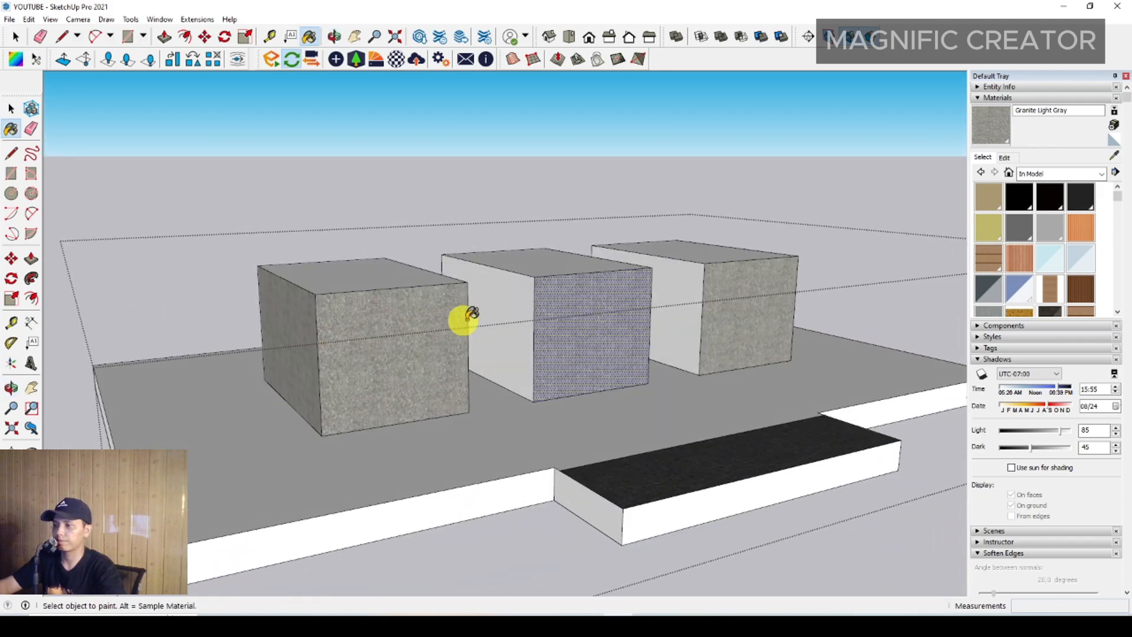
Paint the rear faces of the core blocks with Granite Light Gray and leave the group.
mouse_move(325, 395)
middle_down()
mouse_move(171, 433)
mouse_move(422, 417)
middle_up()
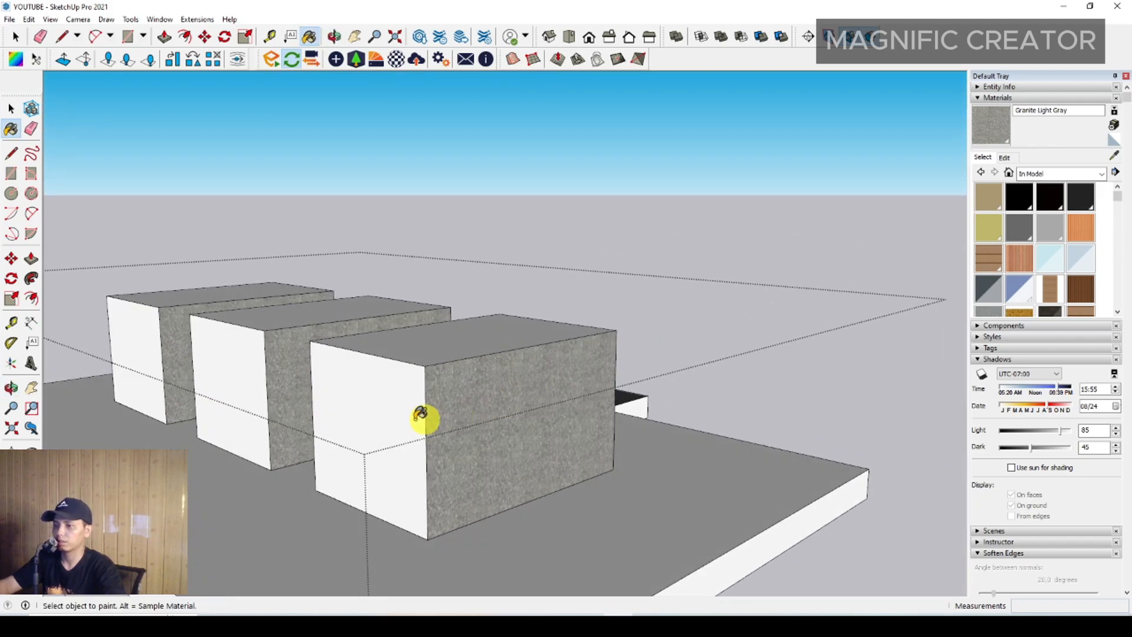
click(423, 417)
click(263, 374)
middle_drag(641, 416, 390, 407)
click(847, 233)
Draw a rectangle about 7686 by 1800 on the lobby floor in front of the middle core block.
scroll(690, 395, up, 3)
scroll(465, 423, up, 7)
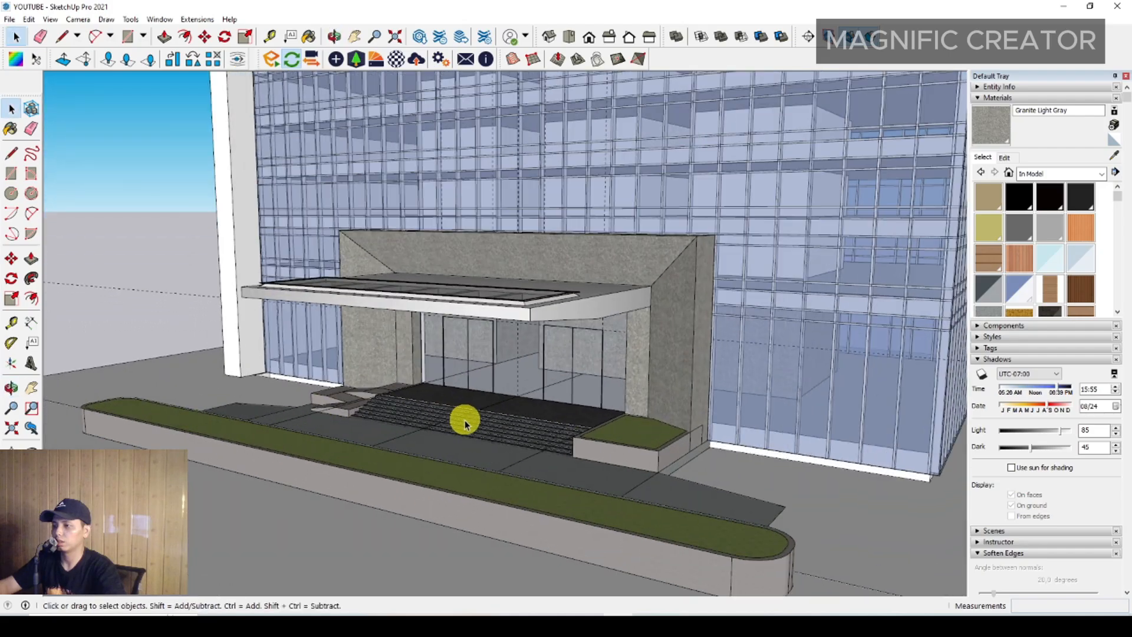
middle_drag(696, 413, 495, 454)
middle_drag(836, 447, 643, 445)
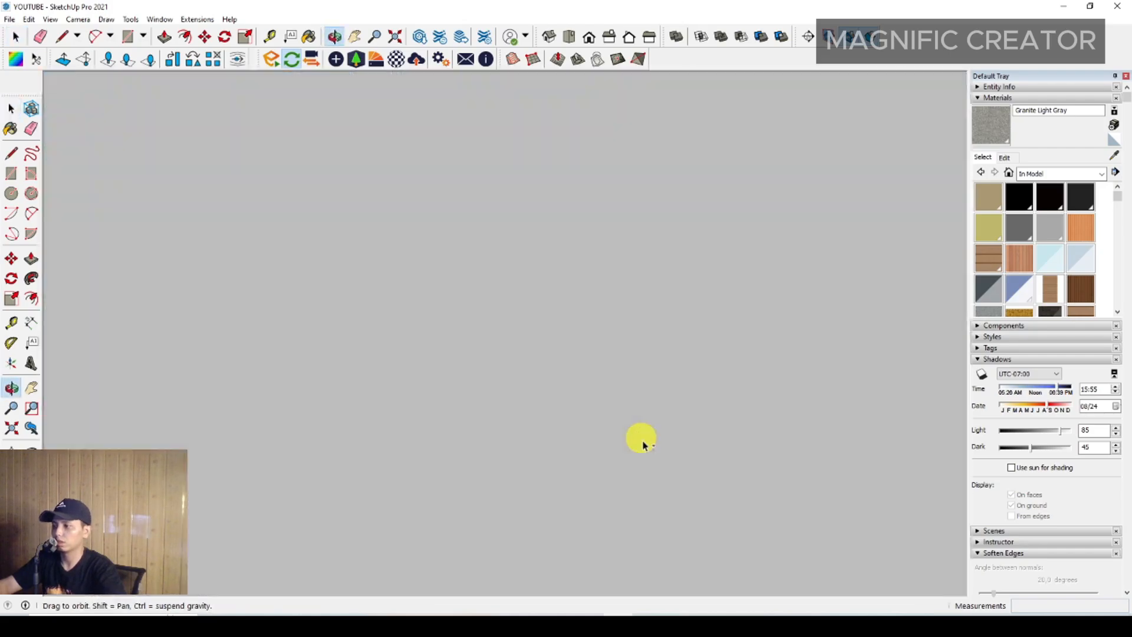
scroll(670, 432, down, 2)
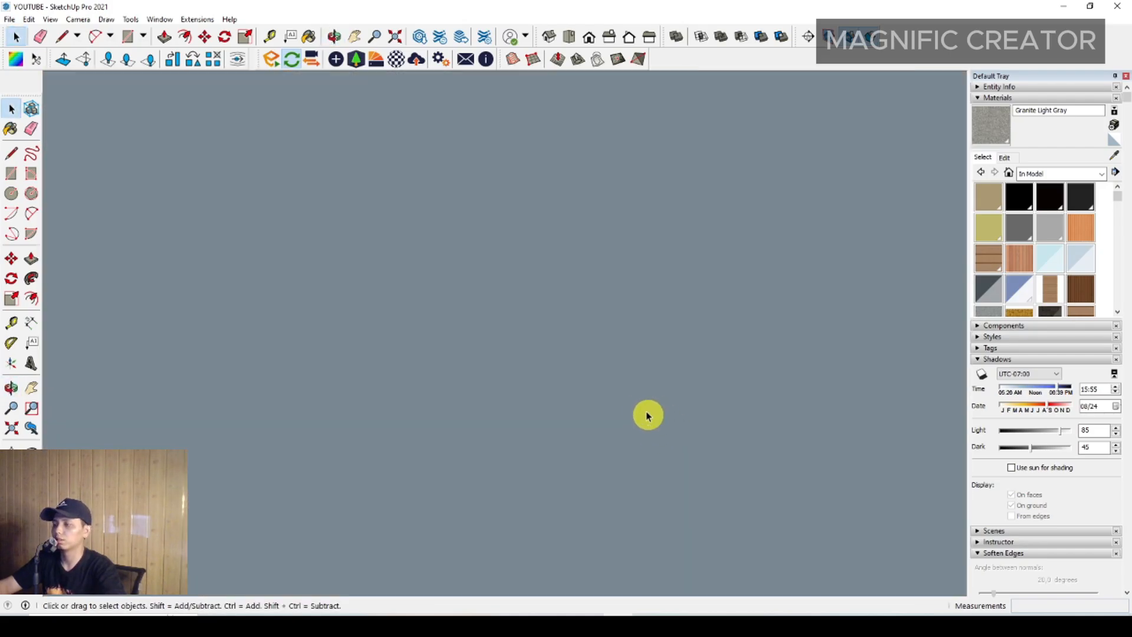
scroll(609, 404, down, 2)
middle_drag(608, 404, 625, 316)
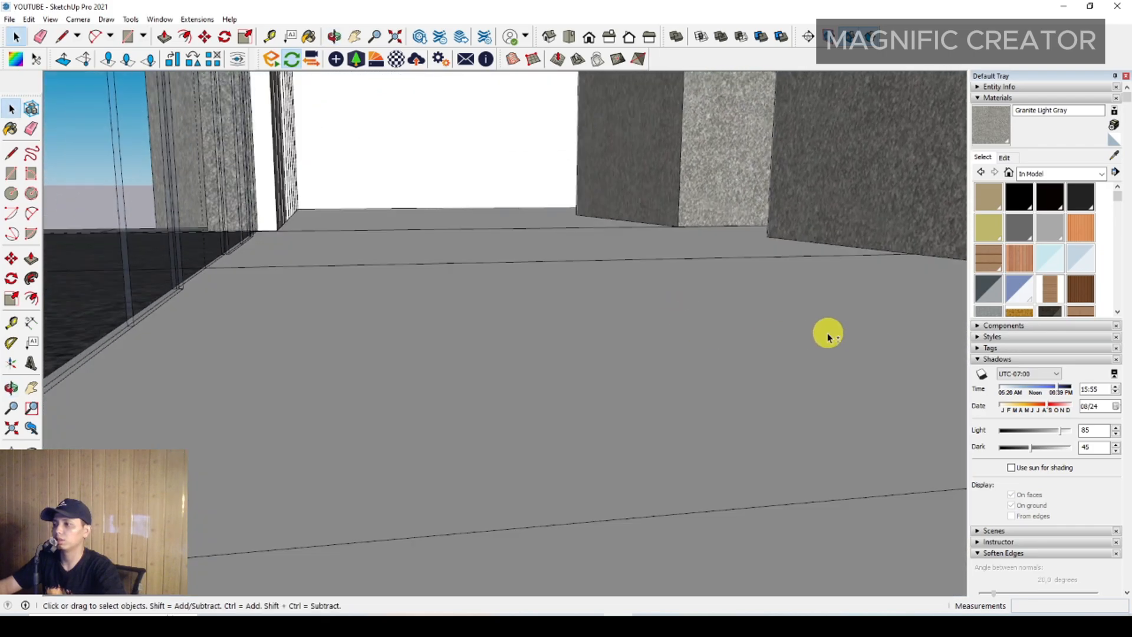
scroll(507, 377, down, 2)
scroll(596, 372, down, 1)
middle_drag(596, 372, 519, 374)
middle_drag(637, 374, 506, 373)
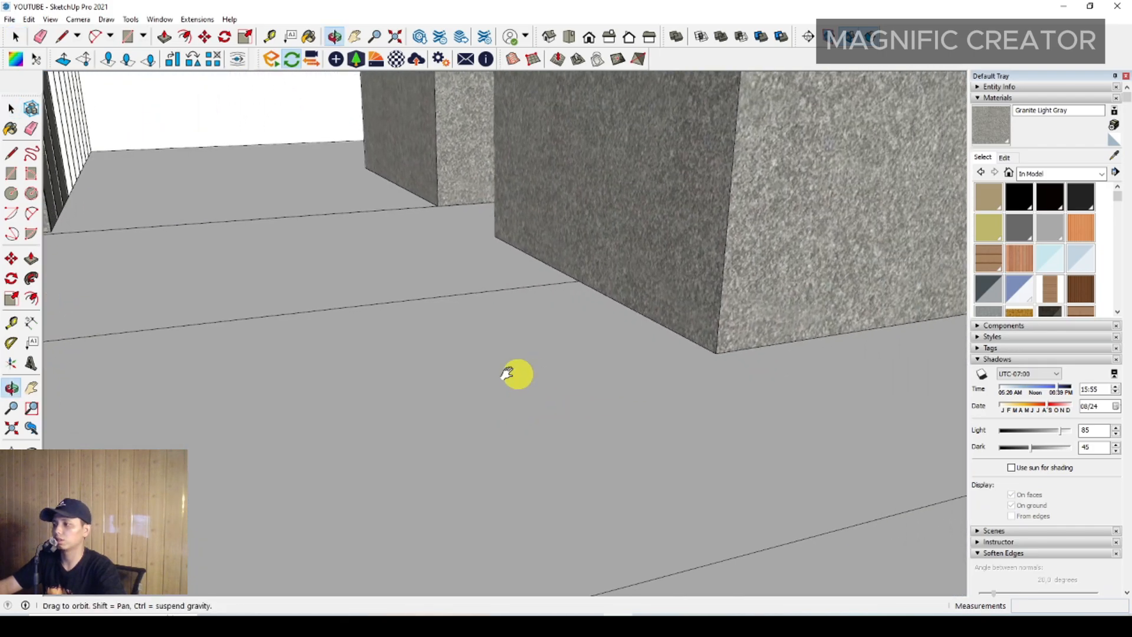
middle_drag(708, 407, 581, 412)
scroll(341, 342, down, 3)
middle_drag(472, 348, 435, 366)
middle_drag(665, 356, 485, 346)
key(r)
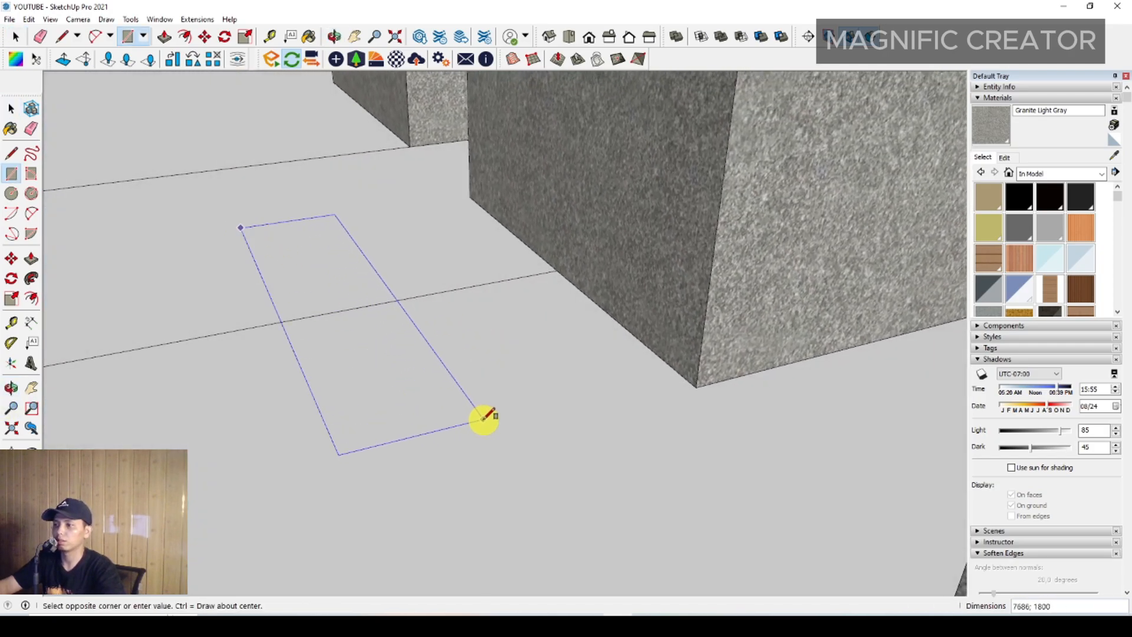
key(space)
Push/Pull the lobby floor rectangle up about 1654 into a reception desk block.
middle_drag(397, 416, 395, 393)
key(p)
click(416, 352)
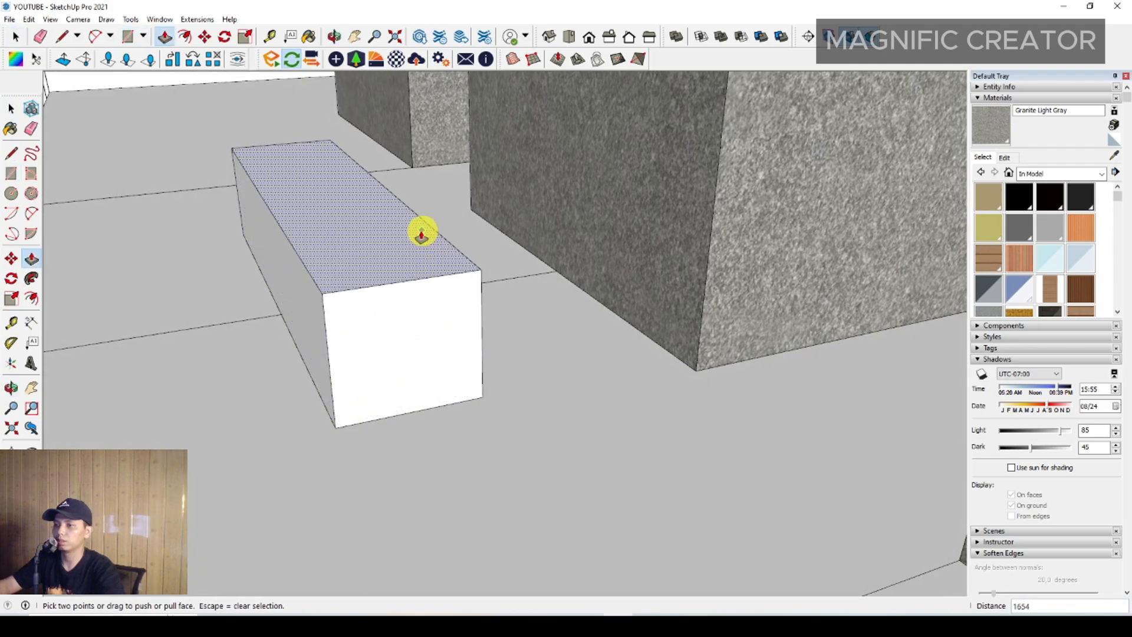
Taper the desk block by moving the bottom edges of its long front side and both ends inward, the second end by about 764.
click(325, 408)
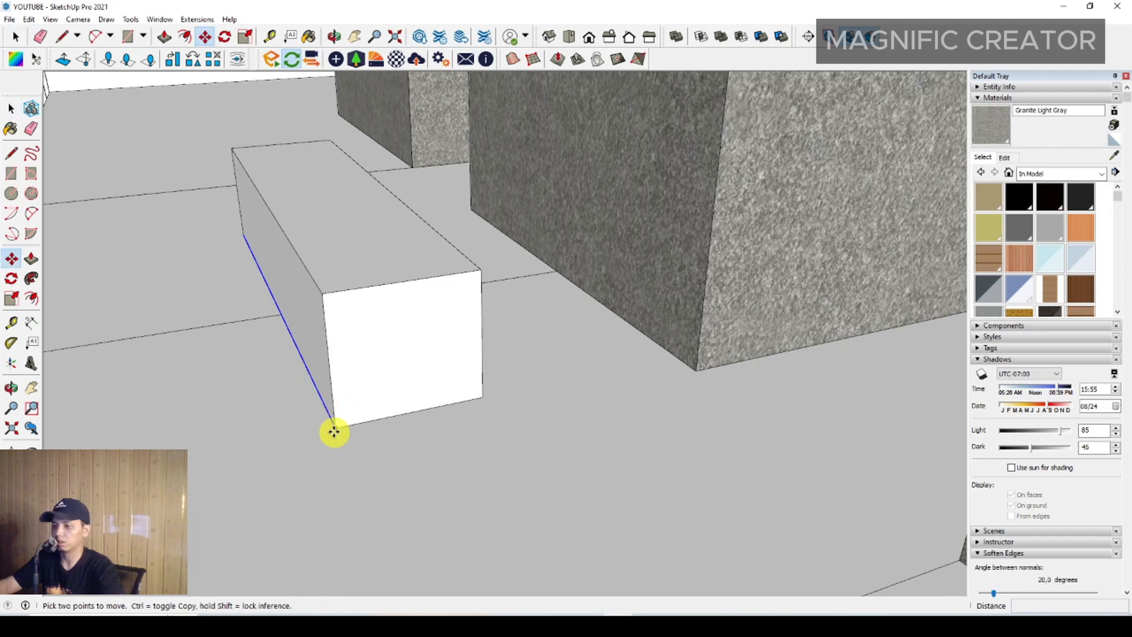
click(344, 425)
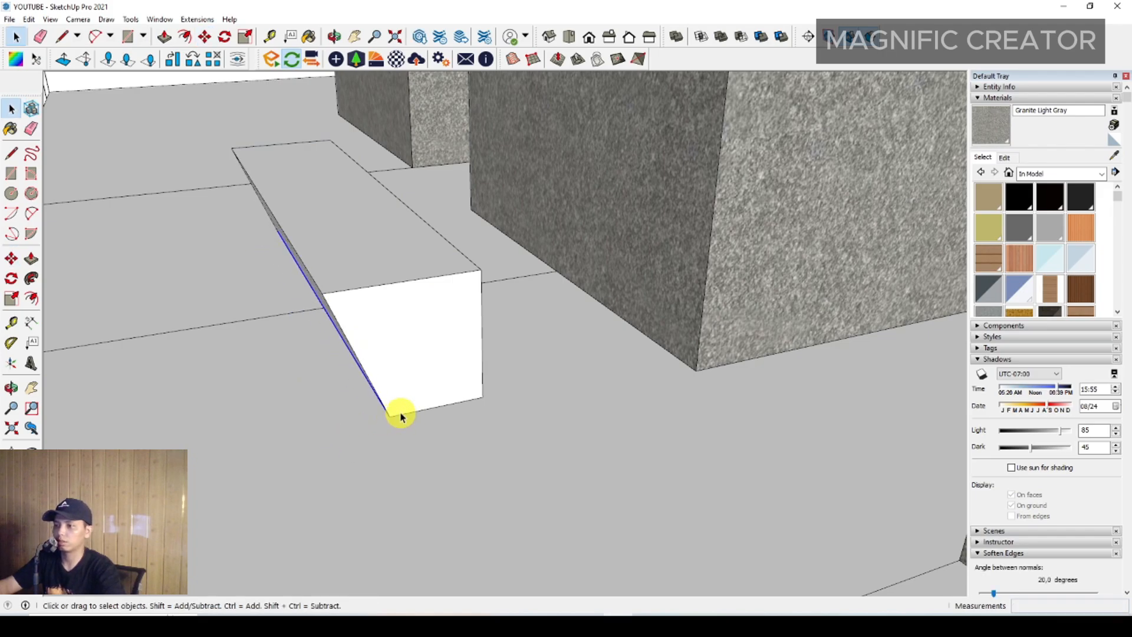
middle_drag(365, 422, 488, 431)
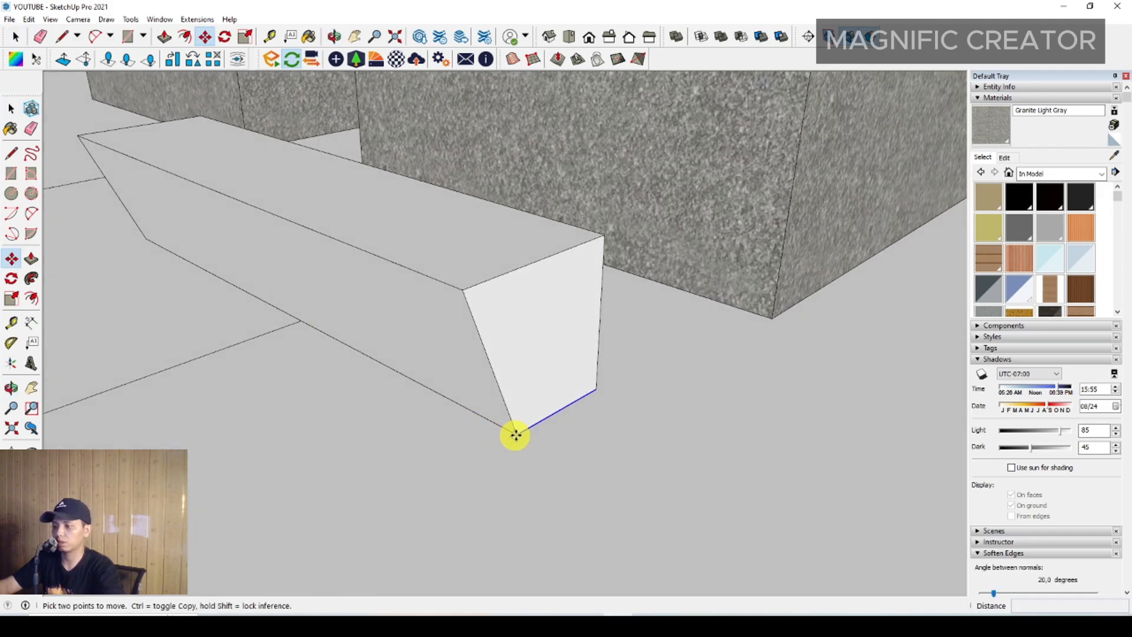
click(516, 435)
middle_drag(211, 292, 412, 423)
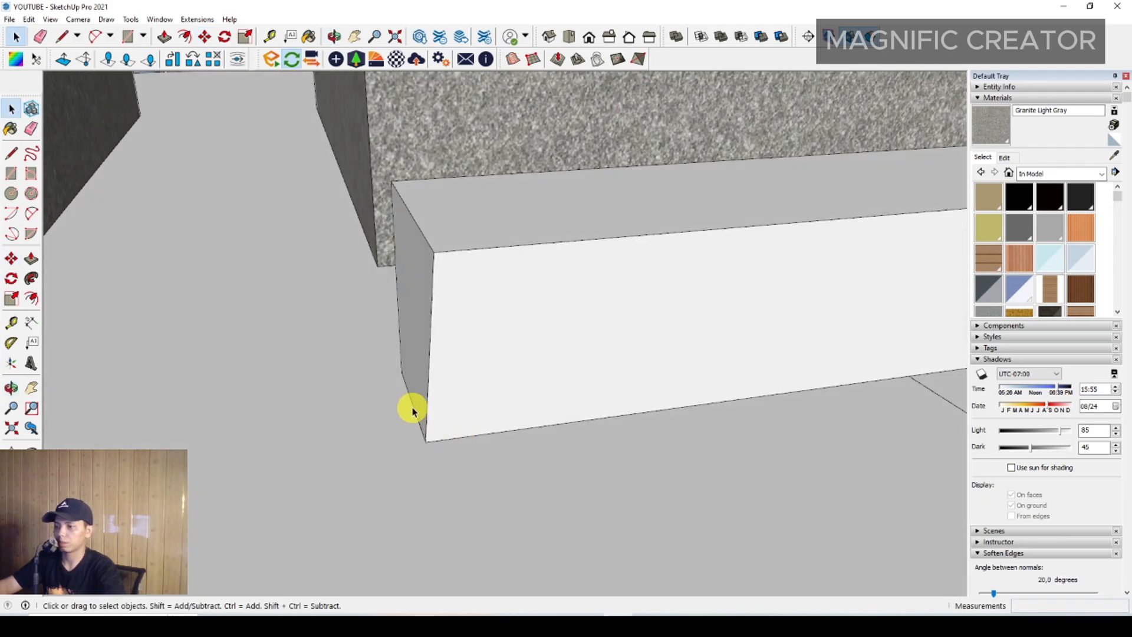
click(429, 438)
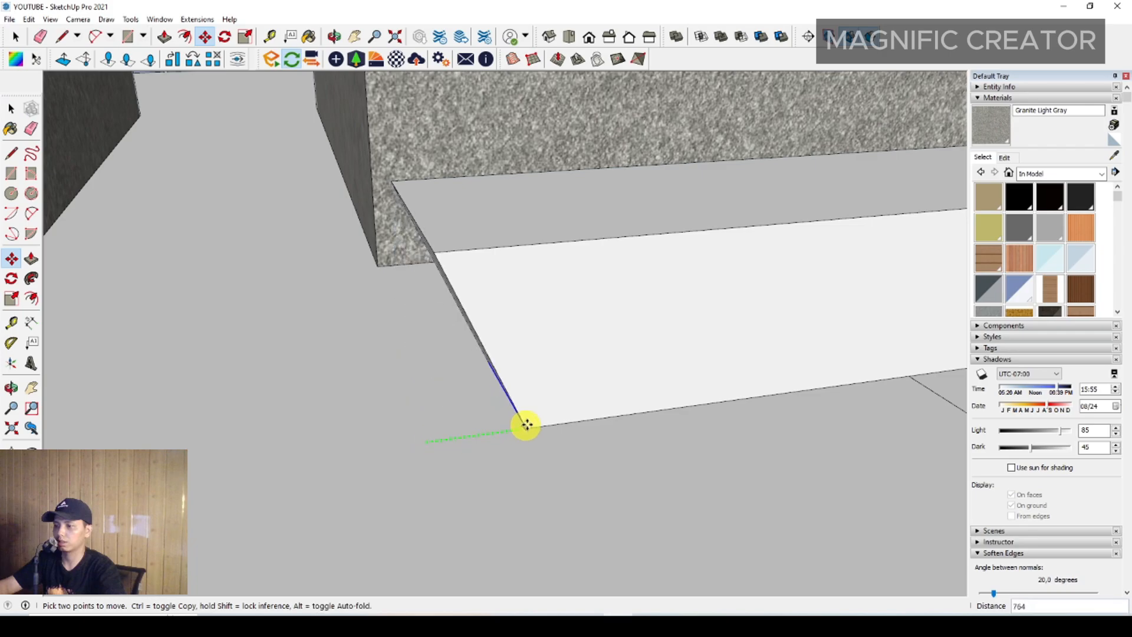
click(529, 425)
Select the whole tapered reception desk and make it a group.
key(space)
middle_drag(483, 427, 499, 379)
shift+middle_drag(932, 366, 966, 360)
middle_drag(398, 389, 830, 320)
scroll(698, 306, down, 2)
shift+middle_drag(271, 391, 488, 313)
click(487, 312)
click(523, 416)
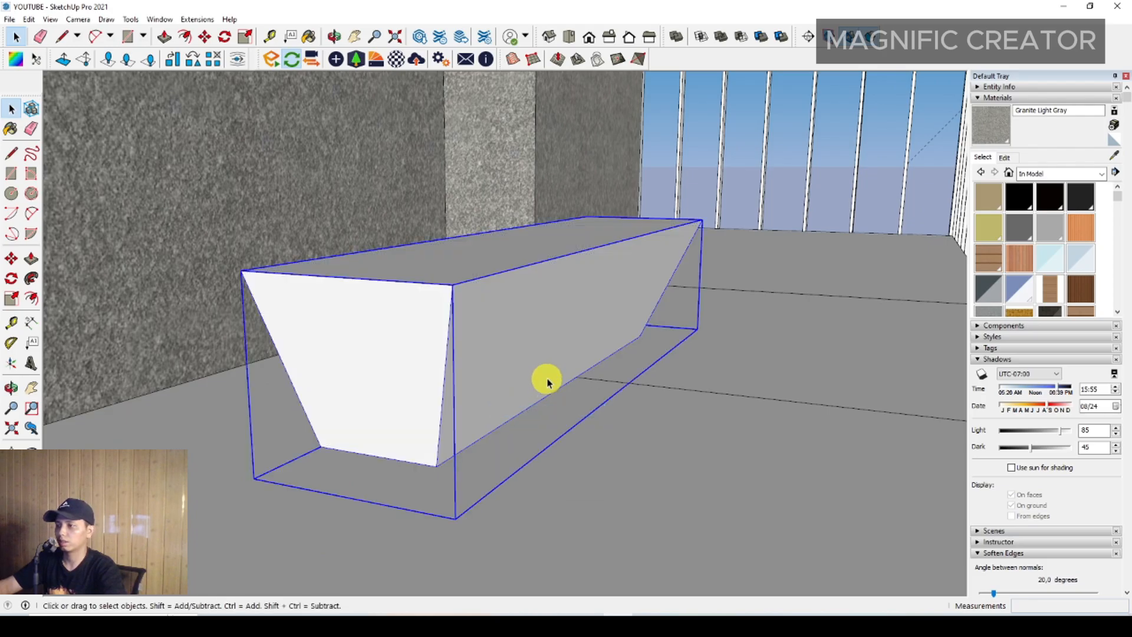
middle_drag(543, 380, 549, 389)
click(538, 280)
Examine the reception desk and granite core blocks through the entrance glazing from outside the tower.
mouse_move(619, 335)
middle_down()
mouse_move(605, 321)
mouse_move(401, 281)
mouse_move(354, 298)
middle_up()
key(space)
scroll(402, 280, down, 6)
scroll(493, 362, down, 2)
scroll(494, 368, down, 2)
click(859, 294)
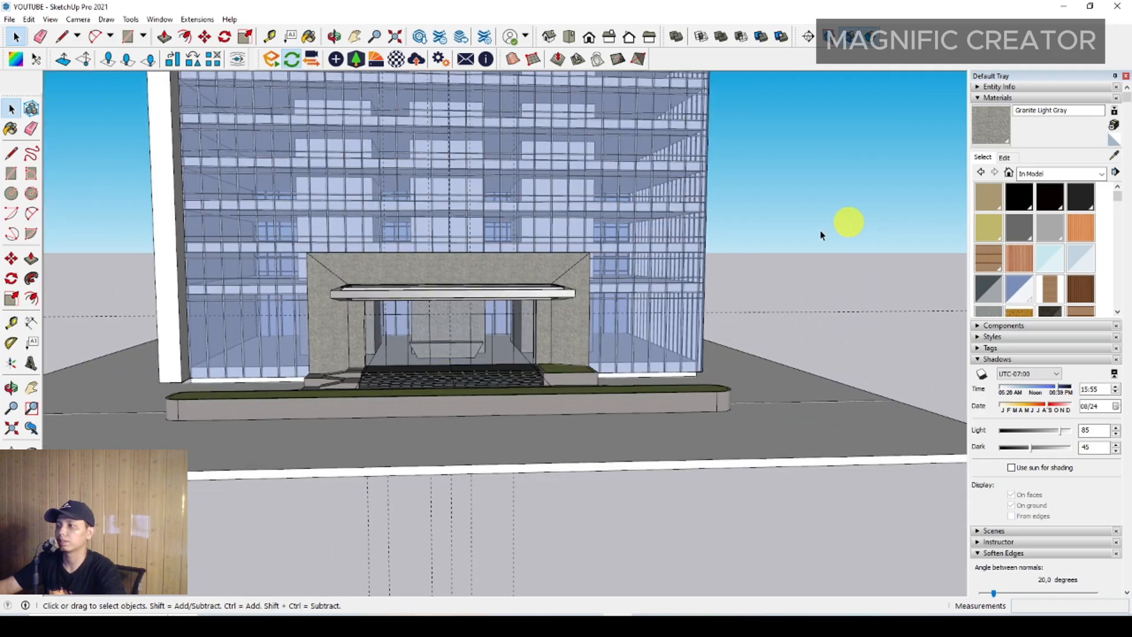
scroll(434, 348, up, 5)
middle_drag(576, 397, 506, 389)
scroll(500, 435, down, 3)
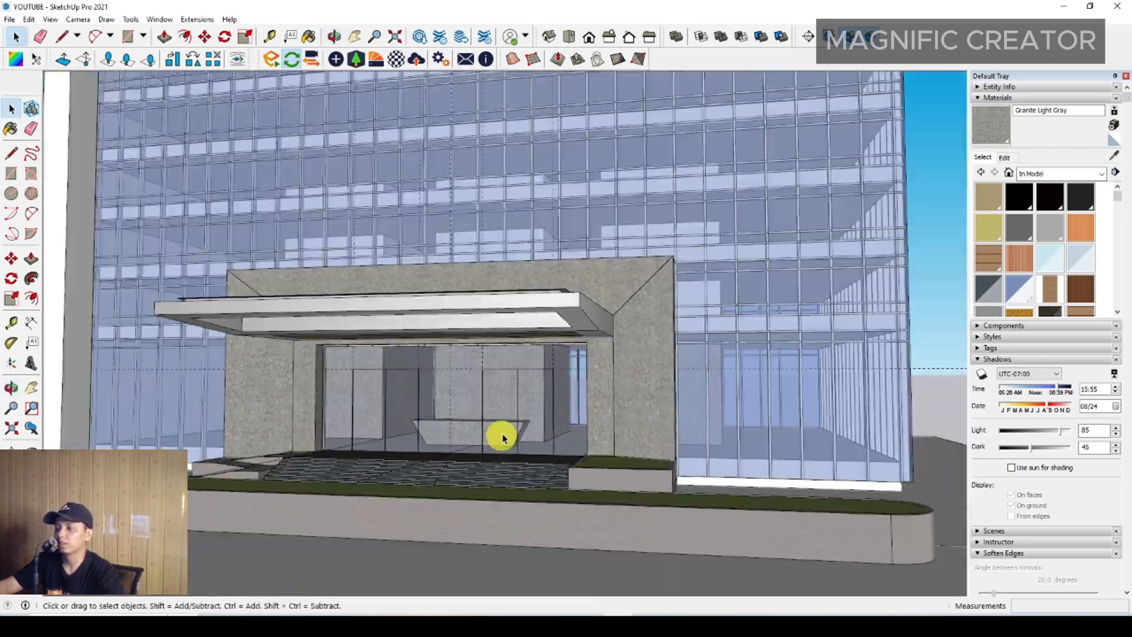
Examine the tower's facade and white frame from the entrance up to the roof and back down.
middle_drag(501, 435, 486, 271)
scroll(423, 452, down, 3)
scroll(450, 443, down, 1)
scroll(417, 460, down, 6)
scroll(480, 407, down, 2)
scroll(480, 407, down, 3)
shift+middle_drag(469, 103, 482, 188)
scroll(482, 188, up, 1)
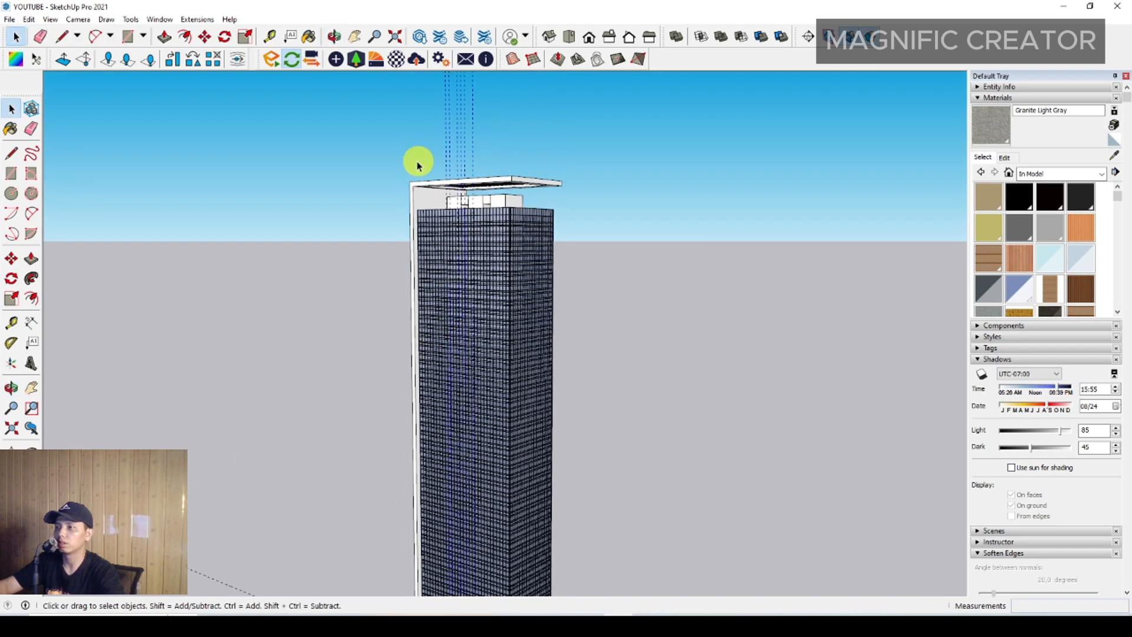
middle_drag(441, 325, 489, 311)
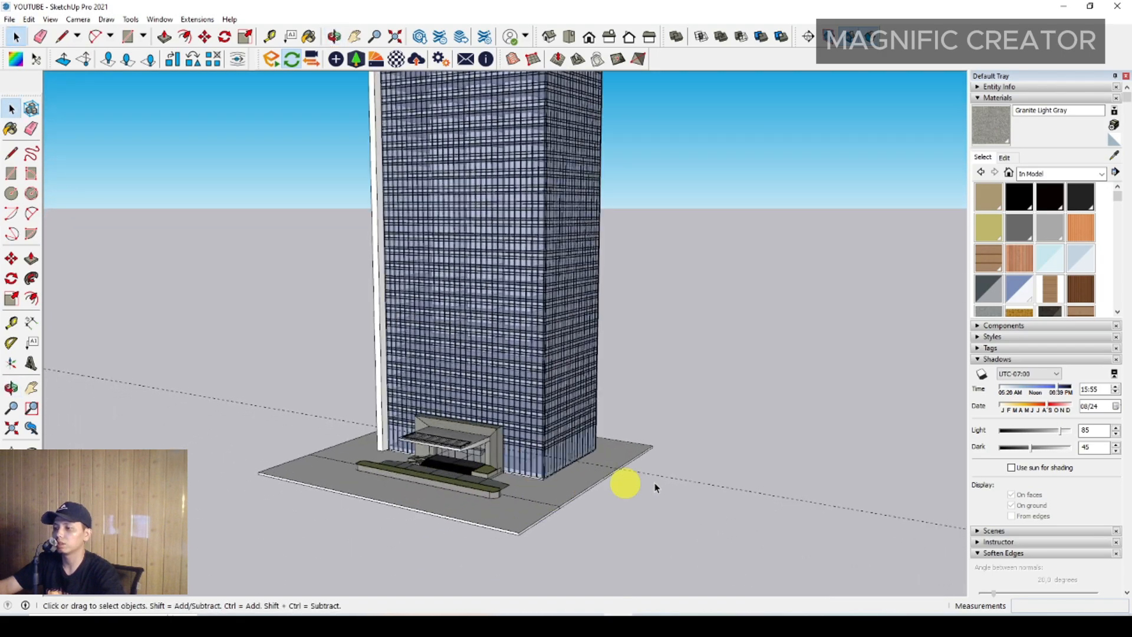
middle_drag(704, 519, 713, 430)
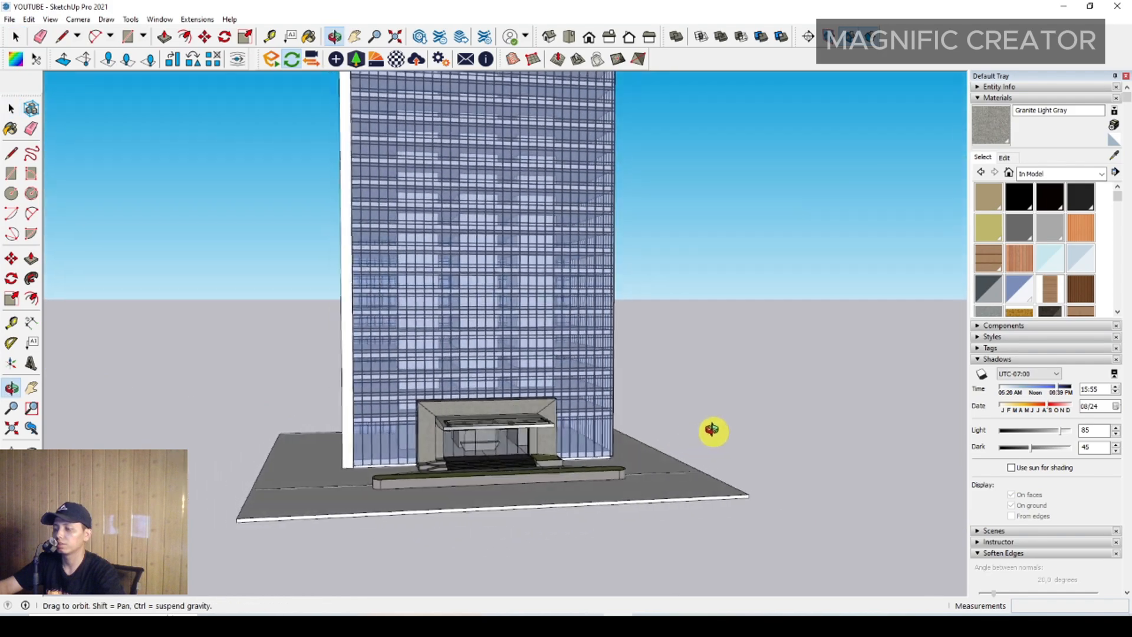
Paint the tower's tall side wall and roof canopy frame with Granite Light Gray.
scroll(515, 422, up, 2)
middle_drag(515, 422, 442, 423)
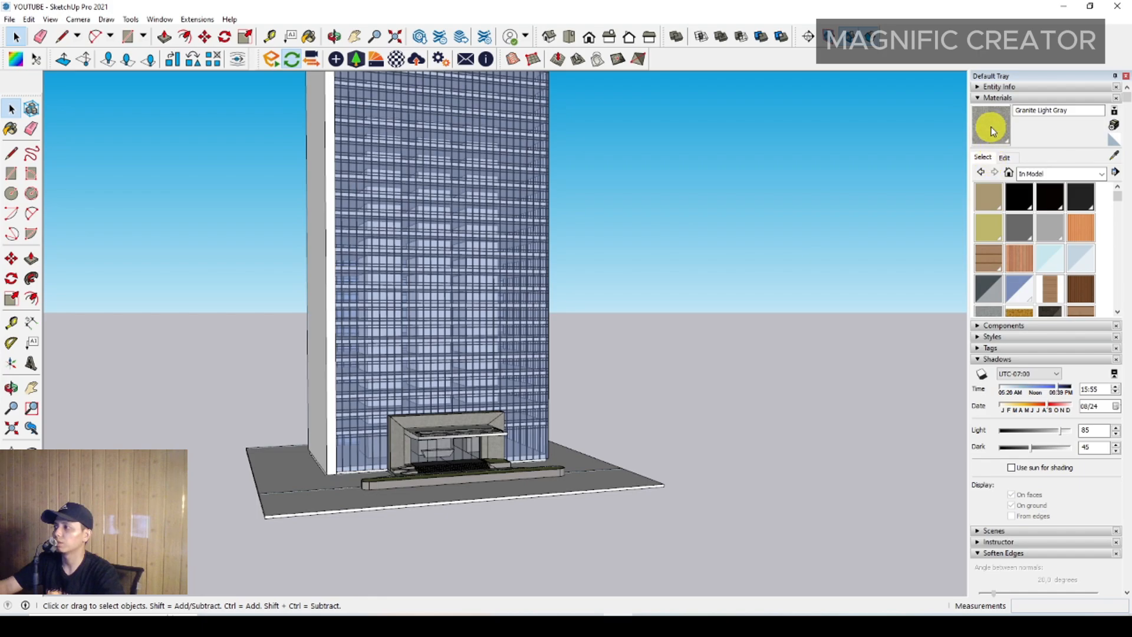
middle_drag(395, 281, 482, 502)
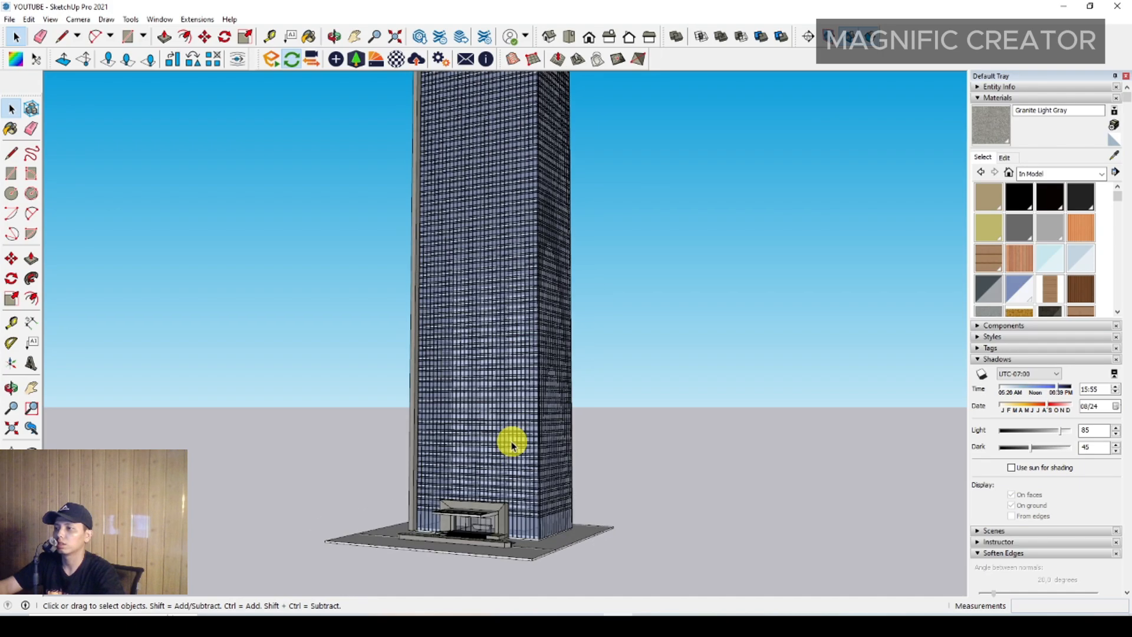
mouse_move(511, 444)
middle_down()
mouse_move(533, 483)
mouse_move(530, 445)
middle_up()
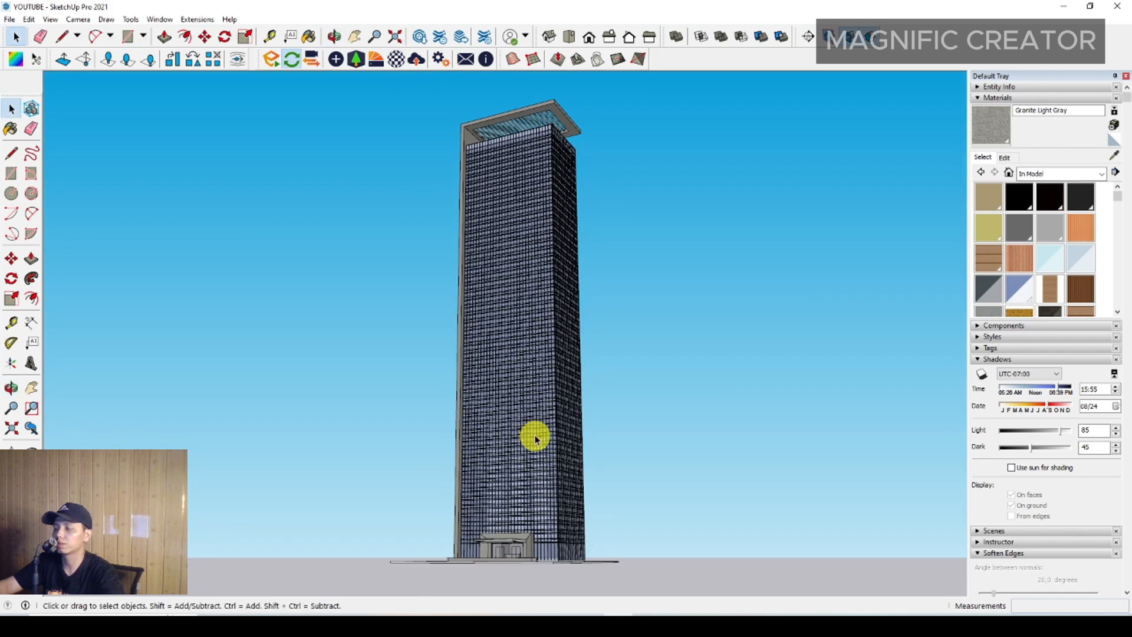
Examine the glass facade and its granite frame from mid-height down to the entrance.
scroll(515, 418, up, 10)
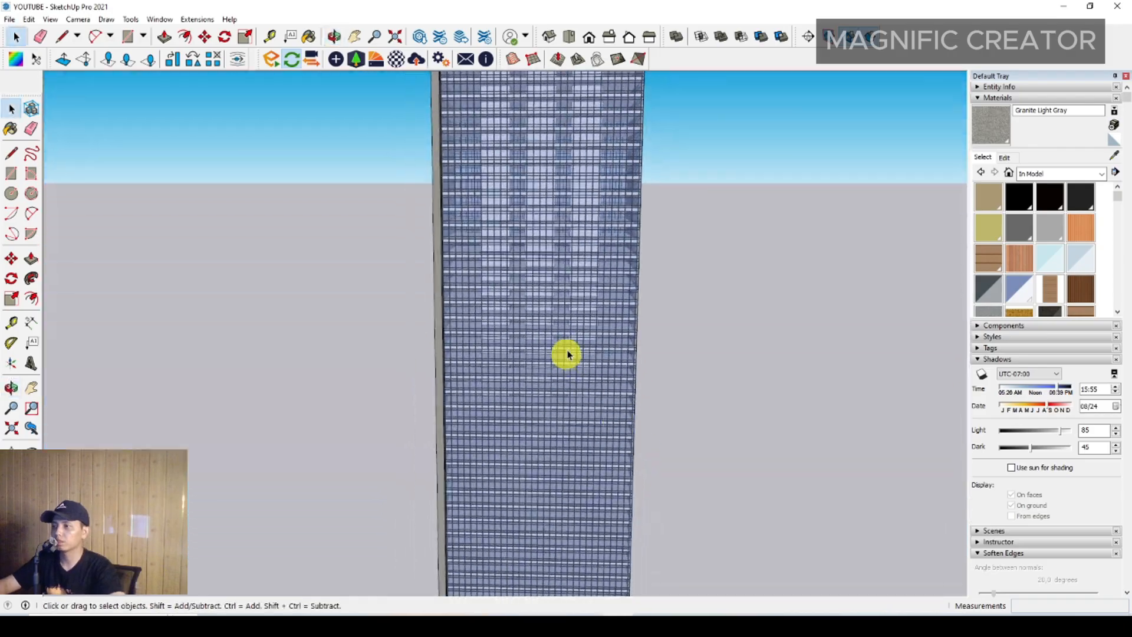
middle_drag(551, 321, 617, 314)
scroll(469, 323, down, 6)
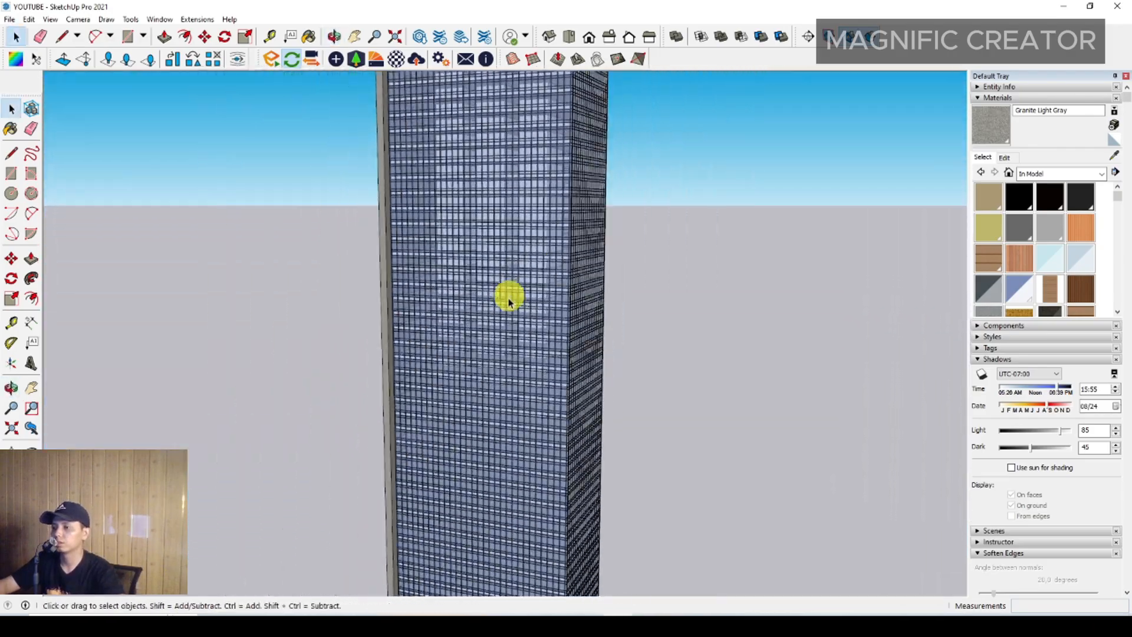
scroll(435, 384, up, 8)
middle_drag(506, 425, 515, 278)
scroll(531, 295, up, 3)
shift+middle_drag(556, 309, 449, 313)
scroll(647, 331, down, 1)
Draw a rectangle about 7800 by 22074 on the ground between the entrance paving and the granite side wall's corner.
middle_drag(449, 313, 371, 348)
scroll(422, 394, up, 2)
middle_drag(422, 394, 367, 283)
scroll(322, 346, up, 2)
scroll(301, 326, up, 3)
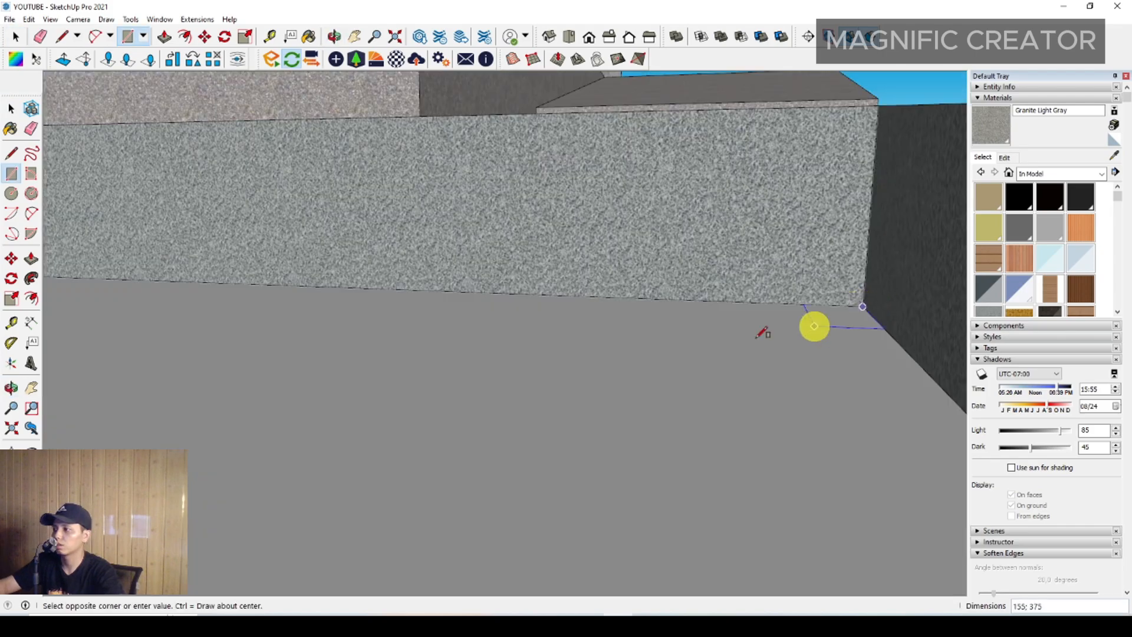
scroll(484, 371, down, 9)
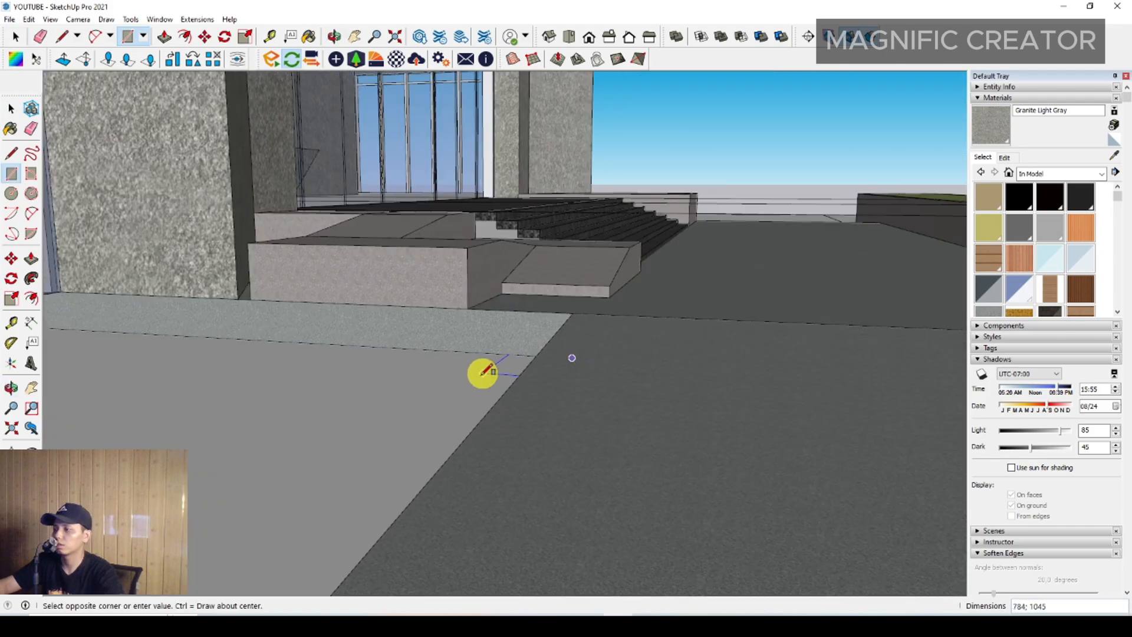
middle_drag(349, 400, 447, 279)
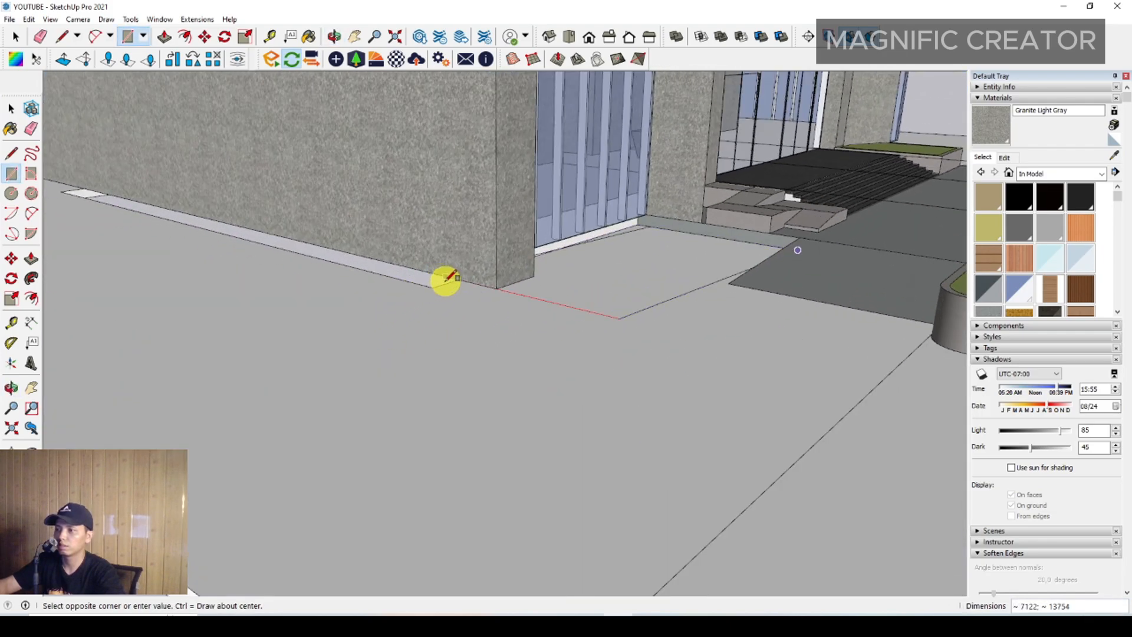
scroll(444, 284, down, 2)
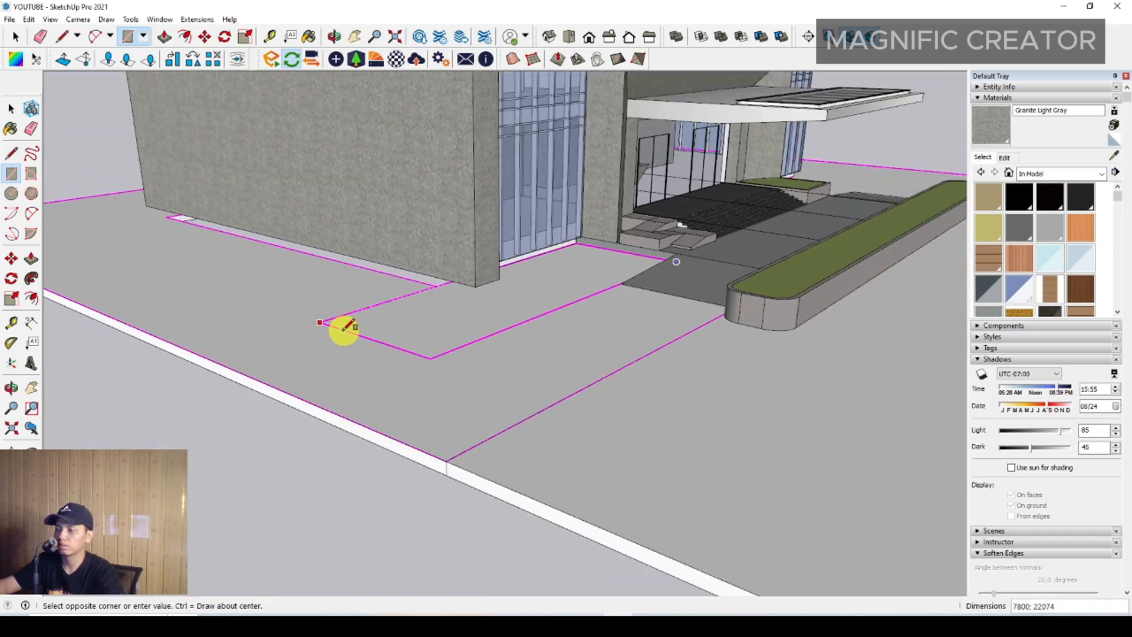
key(space)
Copy the new ground rectangle to the opposite side of the entrance, in front of the glass facade.
middle_drag(343, 327, 381, 304)
click(265, 312)
middle_drag(265, 312, 208, 304)
key(m)
scroll(293, 314, down, 2)
scroll(649, 318, up, 6)
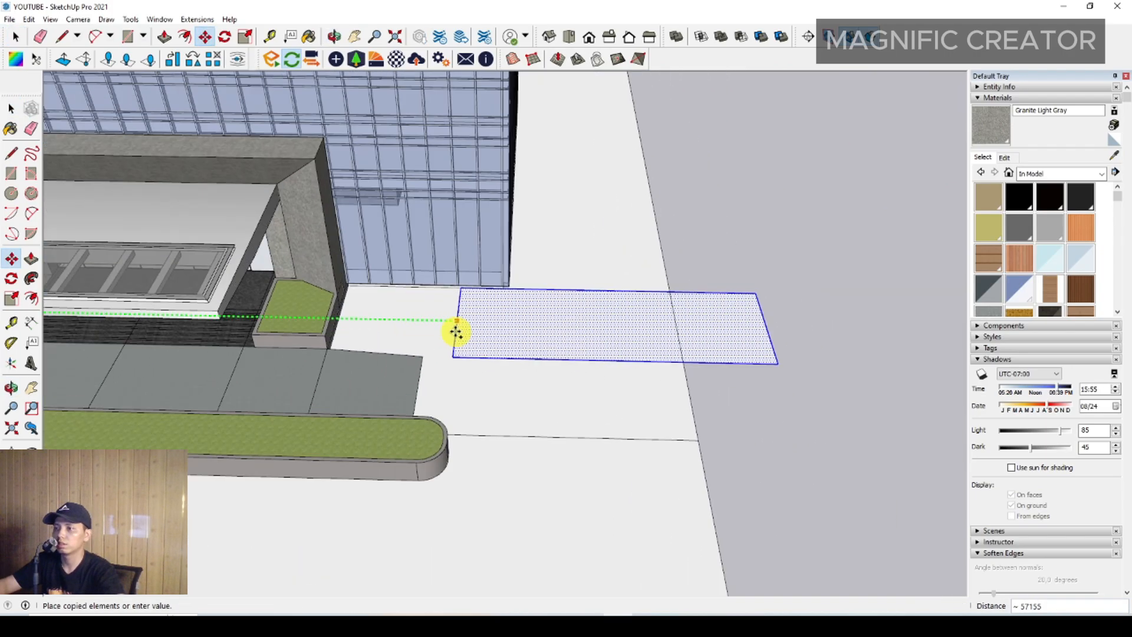
Draw a rectangle about 38049 by 10350 on the ground along the tower's glazed side, starting from the copied rectangle's corner.
middle_drag(410, 334, 371, 386)
key(r)
scroll(656, 401, up, 5)
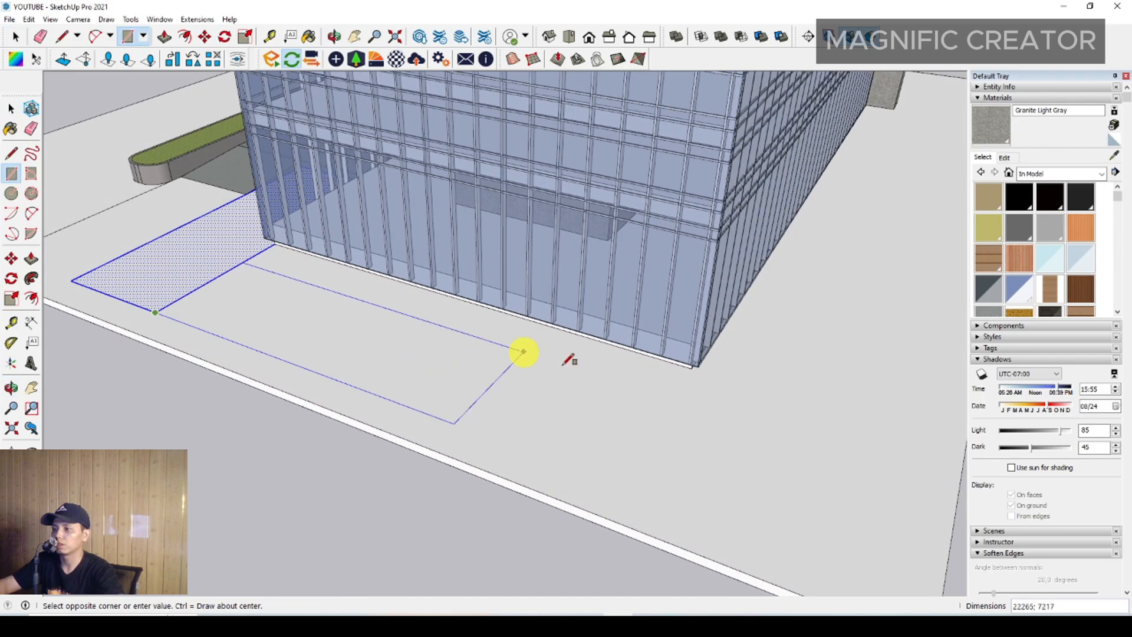
scroll(619, 292, down, 4)
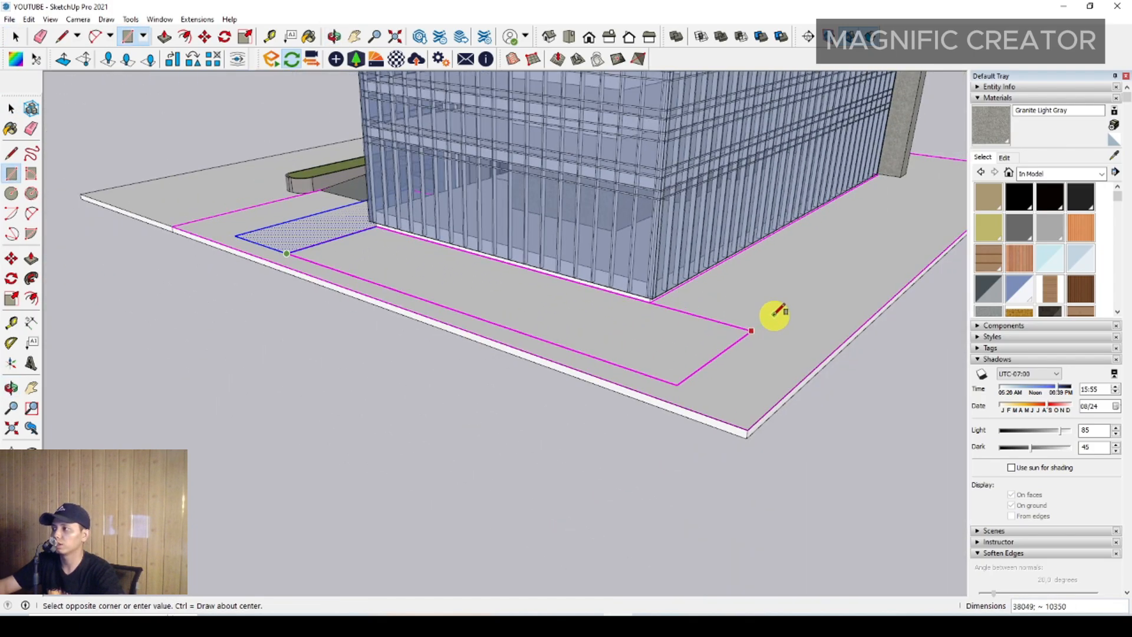
click(782, 318)
key(space)
scroll(510, 412, up, 4)
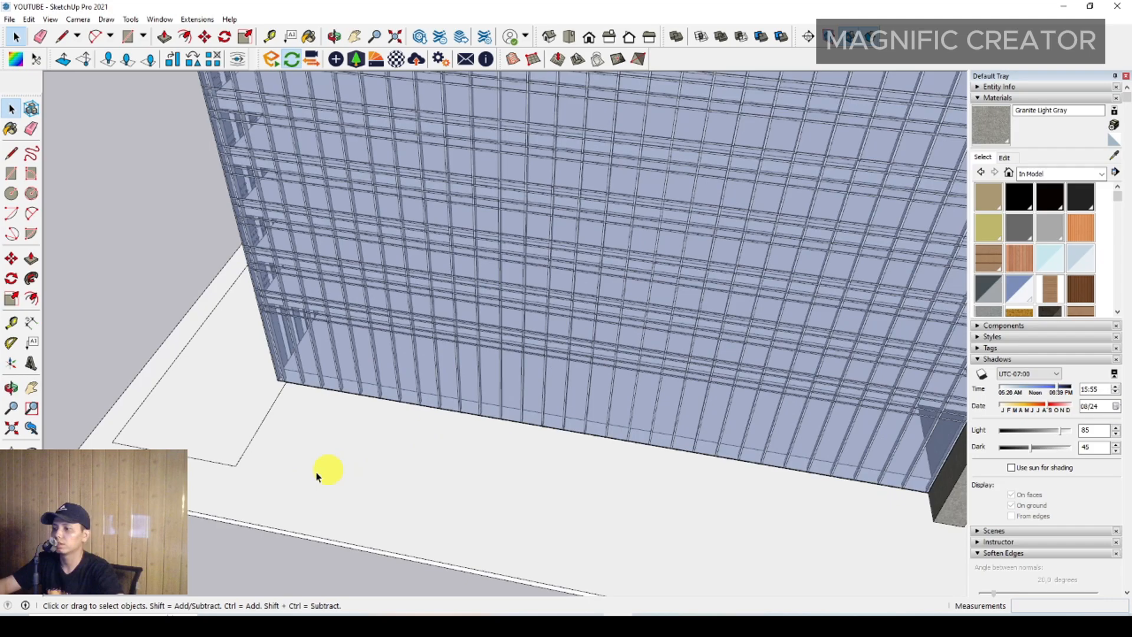
Draw a rectangle about 60350 by 9103 on the ground along the tower's rear glazed side, out past the granite wall's corner.
click(236, 466)
middle_drag(678, 478, 619, 383)
scroll(958, 371, up, 3)
middle_drag(791, 318, 743, 323)
scroll(611, 318, down, 1)
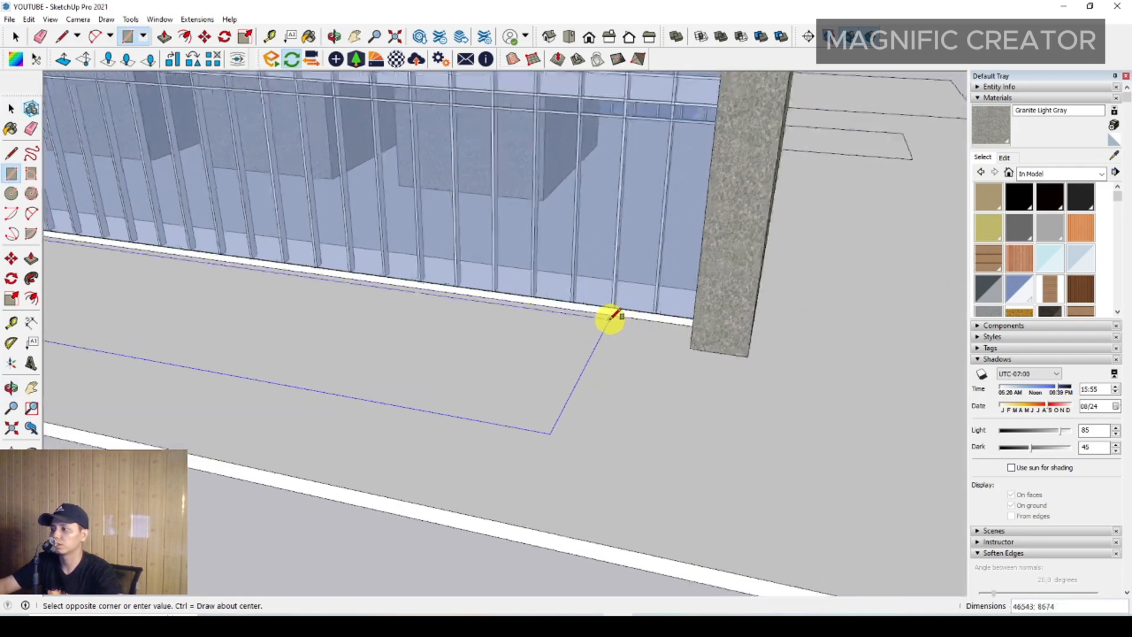
scroll(610, 319, up, 1)
scroll(630, 318, down, 3)
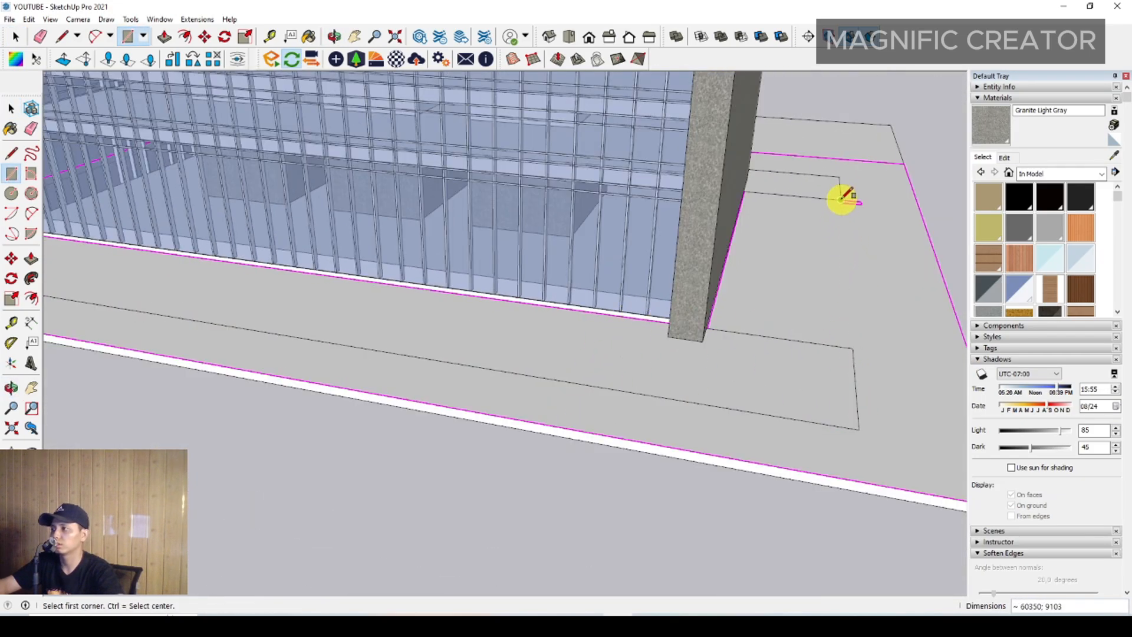
Draw a rectangle about 8350 wide on the ground along the granite side wall, linking the rear and front rectangles.
middle_drag(827, 258, 614, 319)
click(581, 426)
scroll(682, 248, up, 2)
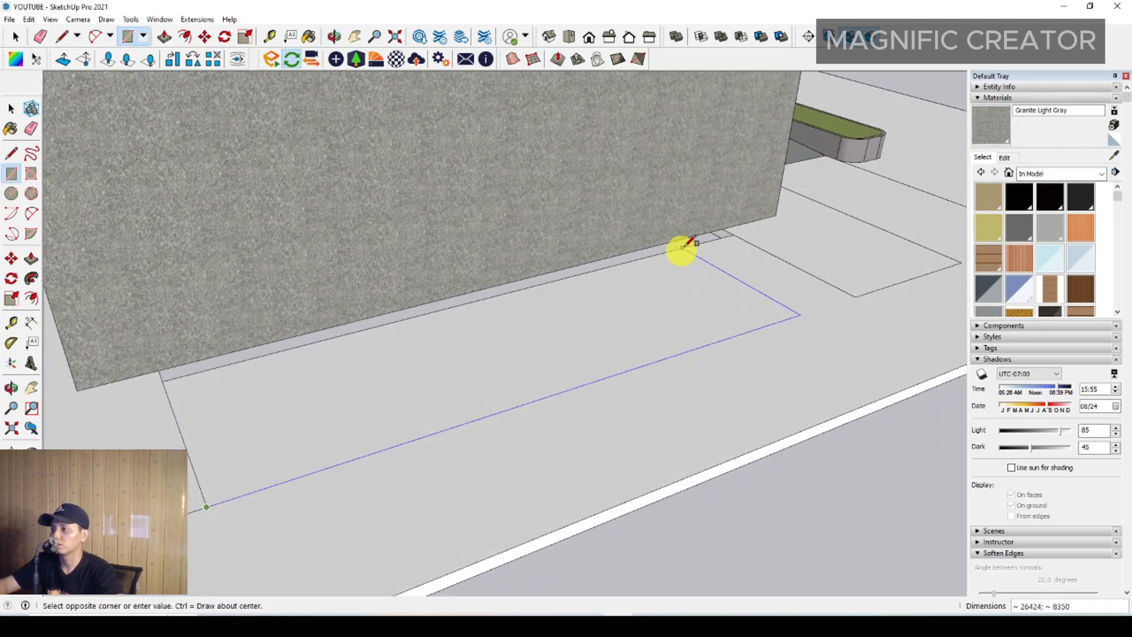
key(space)
Select the connected ground rectangles around the tower and make them a group.
scroll(737, 235, up, 2)
triple_click(744, 239)
right_click(747, 241)
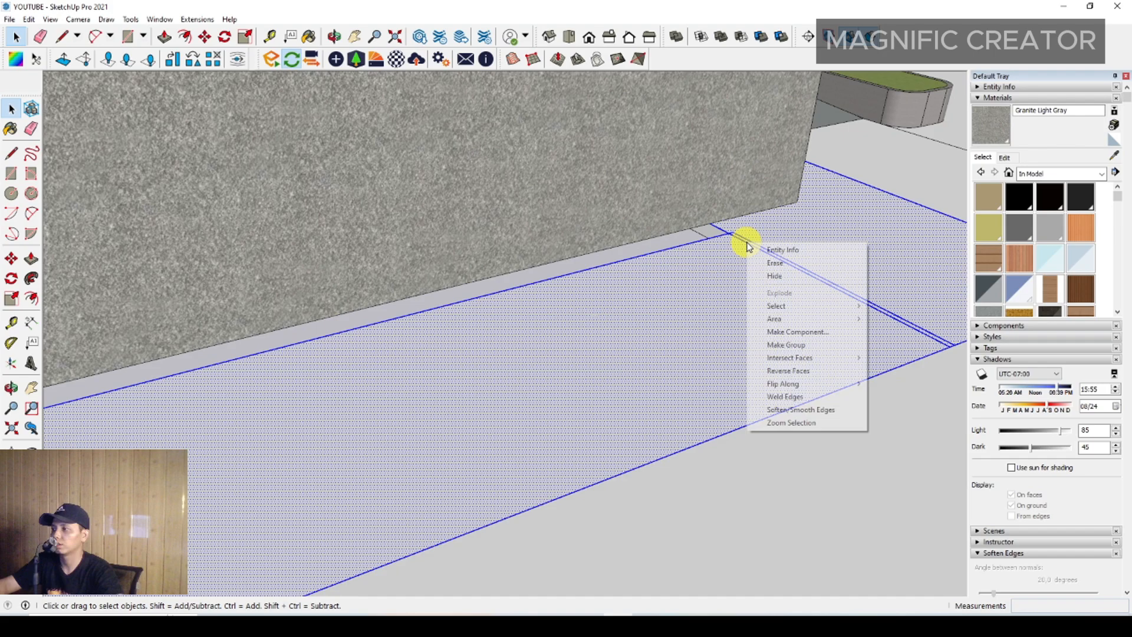
click(786, 345)
Inside the new group, erase the dividing edges between the rectangles to merge them into one surface.
click(770, 267)
triple_click(773, 257)
scroll(723, 286, down, 2)
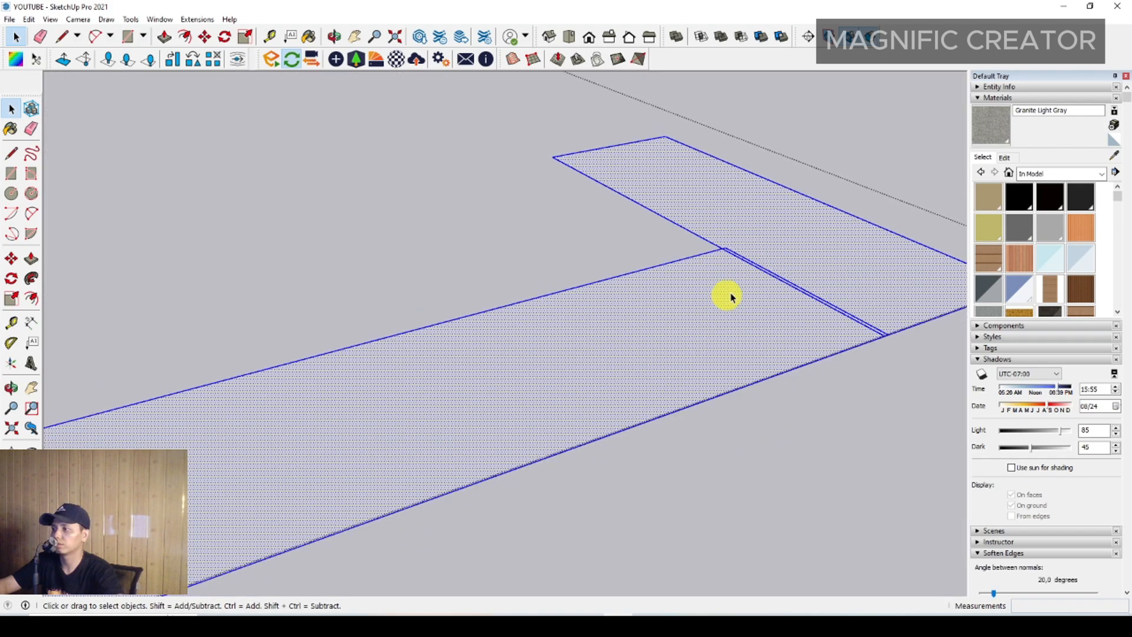
key(e)
drag(768, 272, 757, 289)
scroll(744, 264, up, 1)
scroll(728, 257, down, 5)
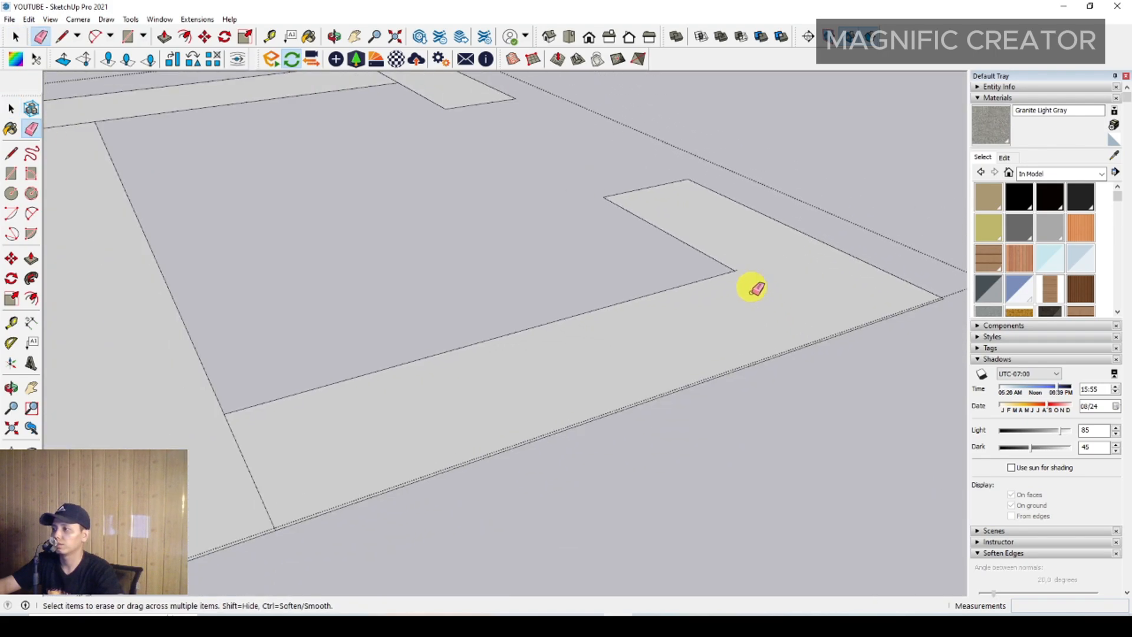
scroll(425, 246, up, 1)
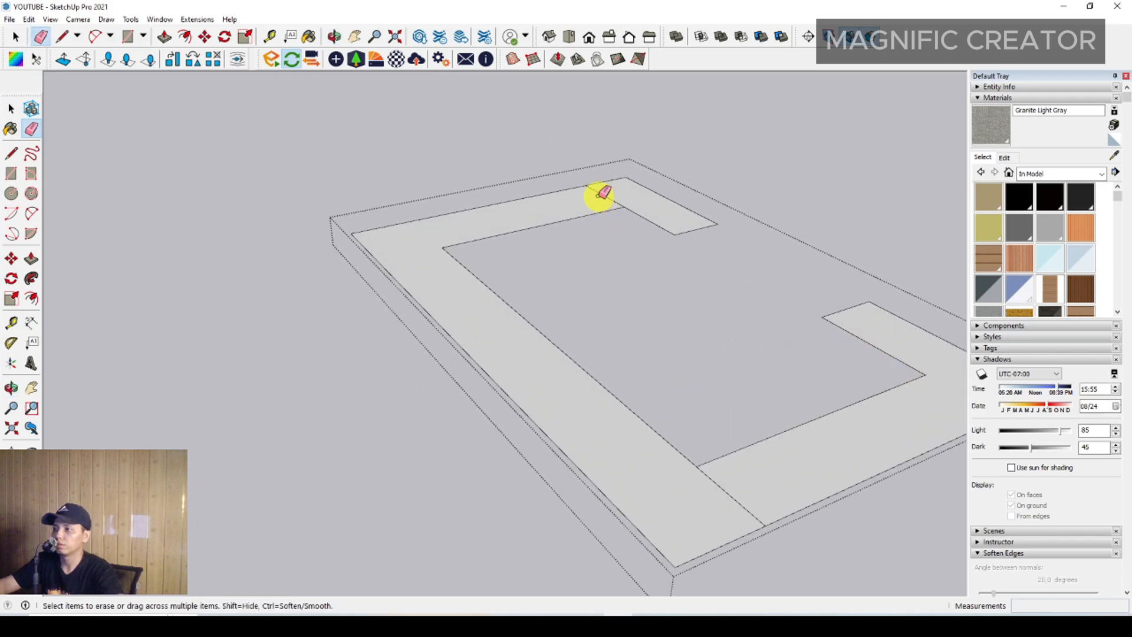
drag(763, 494, 731, 495)
scroll(915, 424, up, 1)
middle_drag(915, 424, 657, 437)
scroll(672, 432, up, 4)
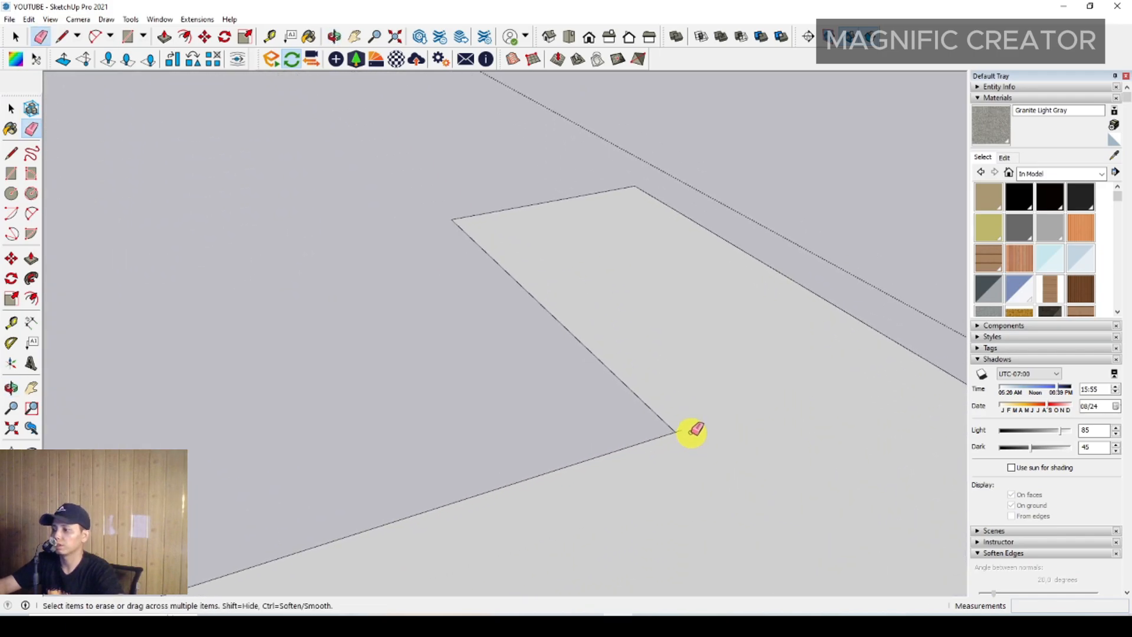
Push/Pull the merged ground surface upward by about 538 to form a raised slab around the tower.
key(space)
scroll(678, 408, down, 6)
middle_drag(761, 425, 494, 419)
scroll(526, 420, down, 1)
key(p)
click(523, 413)
middle_drag(556, 379, 584, 349)
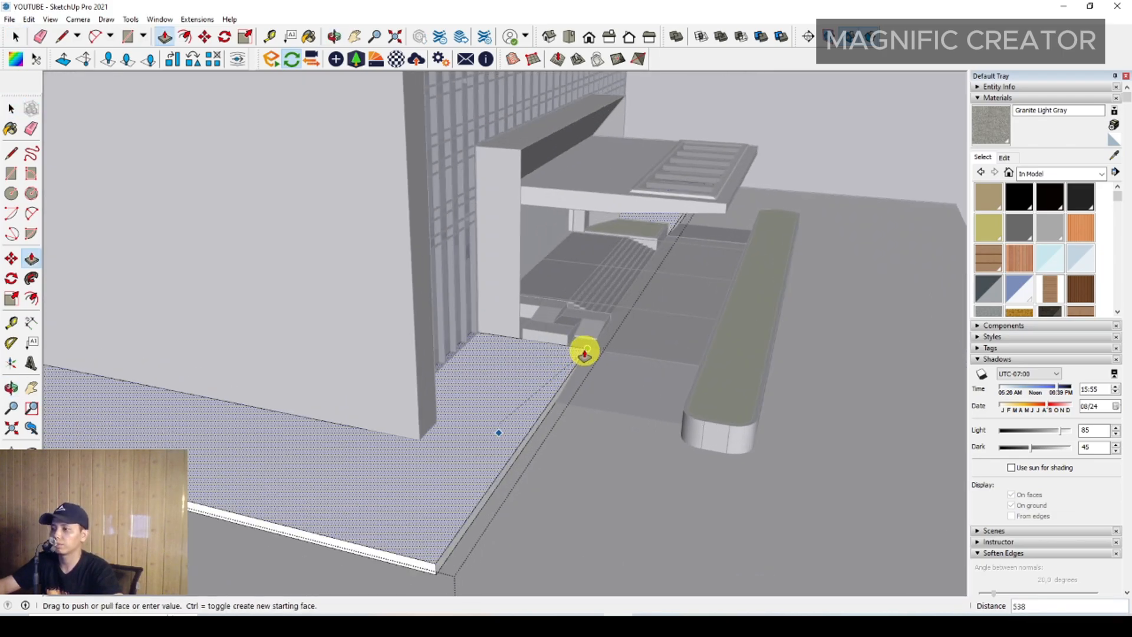
scroll(588, 380, up, 2)
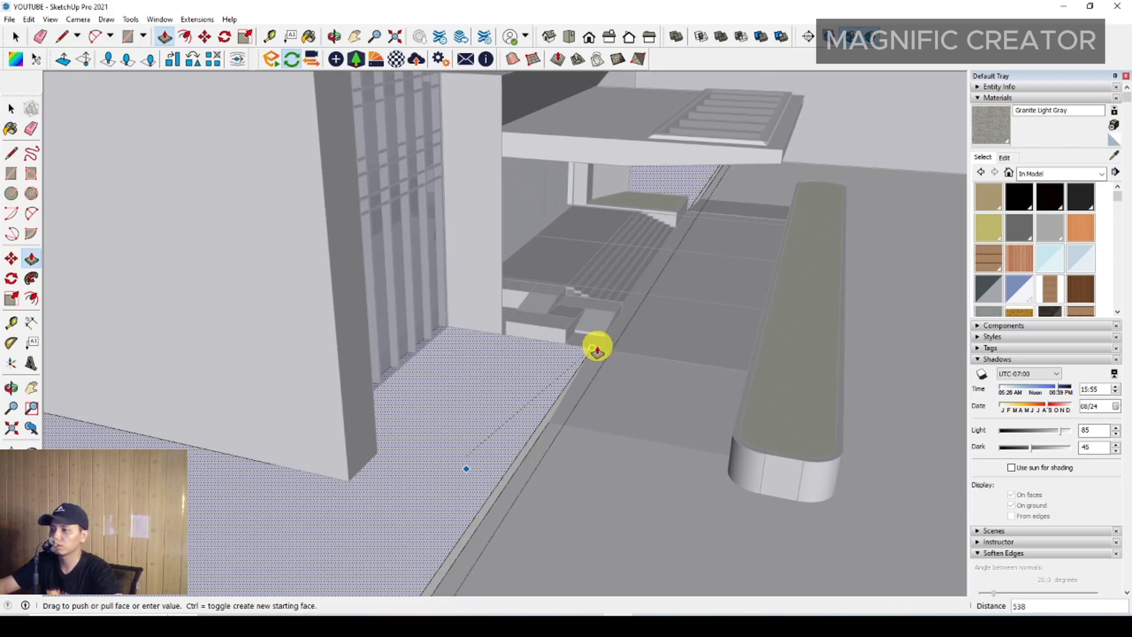
key(space)
Round the slab's front and rear outer corners beside the granite side wall with arcs.
scroll(594, 351, down, 1)
middle_drag(454, 487, 447, 430)
scroll(487, 435, up, 2)
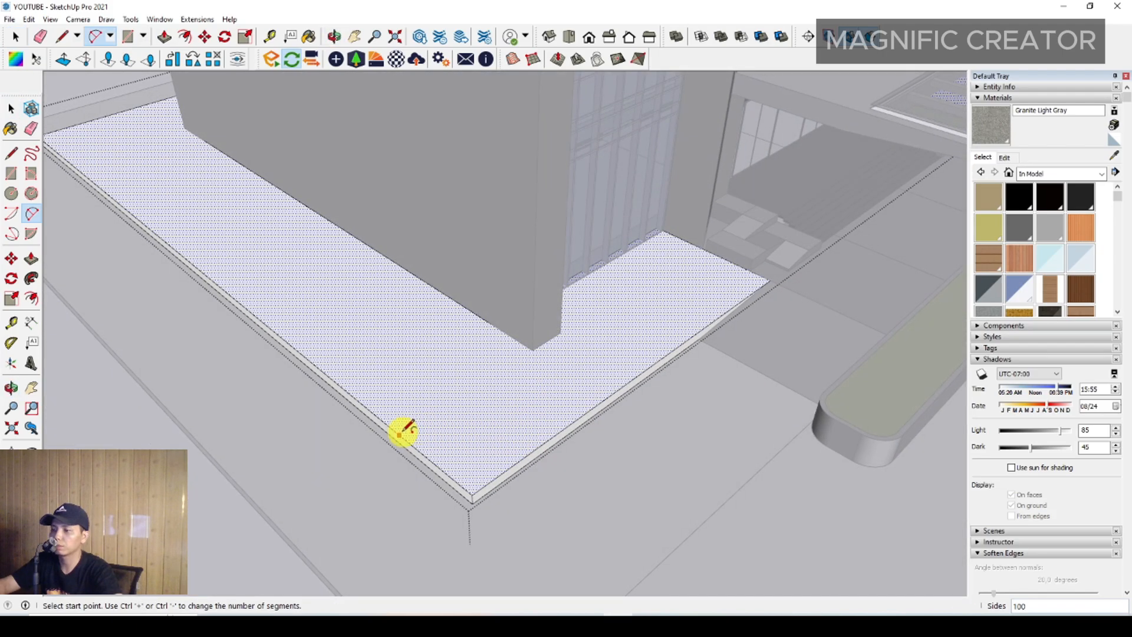
scroll(514, 457, up, 1)
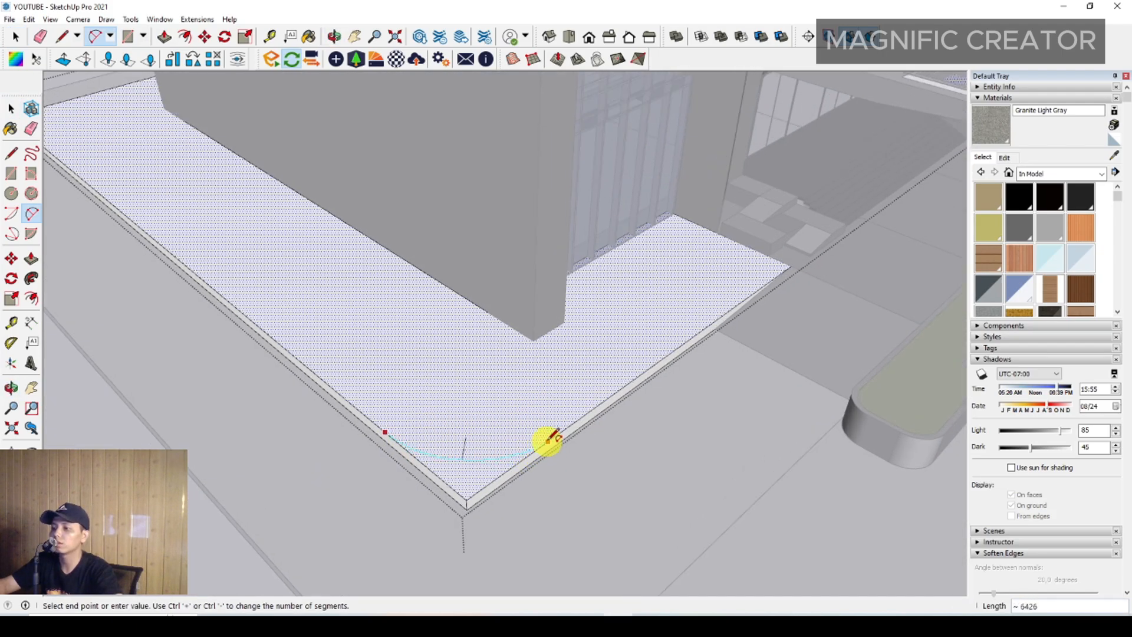
key(Escape)
scroll(361, 346, down, 3)
scroll(442, 309, up, 5)
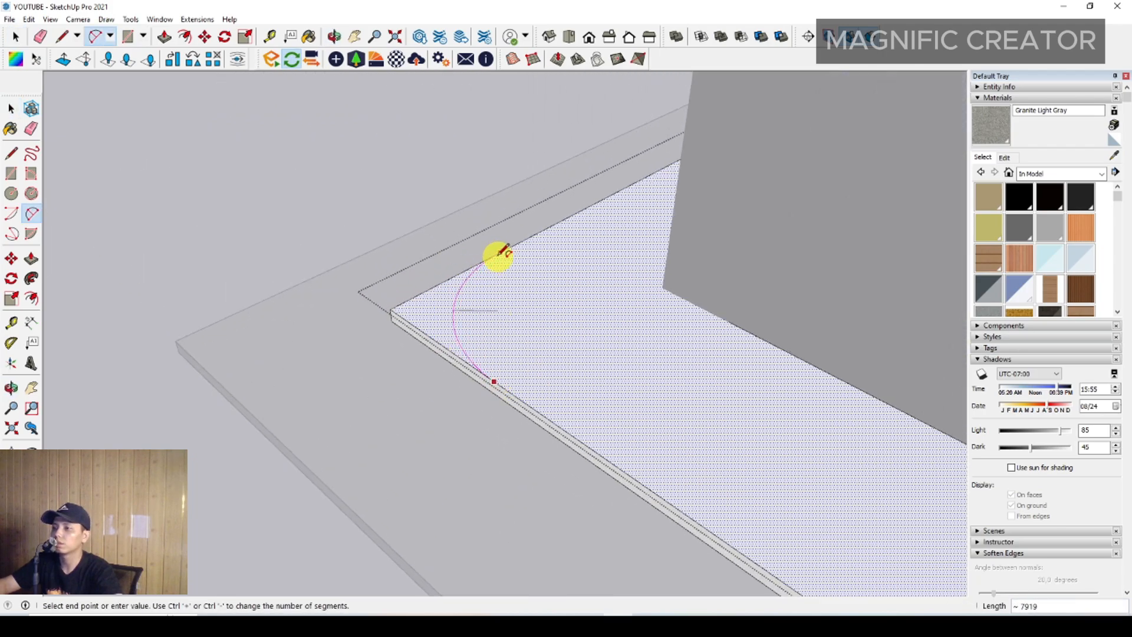
double_click(499, 255)
key(space)
Round the slab's front outer corner on the tower's glazed side with an arc.
scroll(476, 321, down, 6)
middle_drag(543, 336, 438, 314)
middle_drag(646, 339, 476, 415)
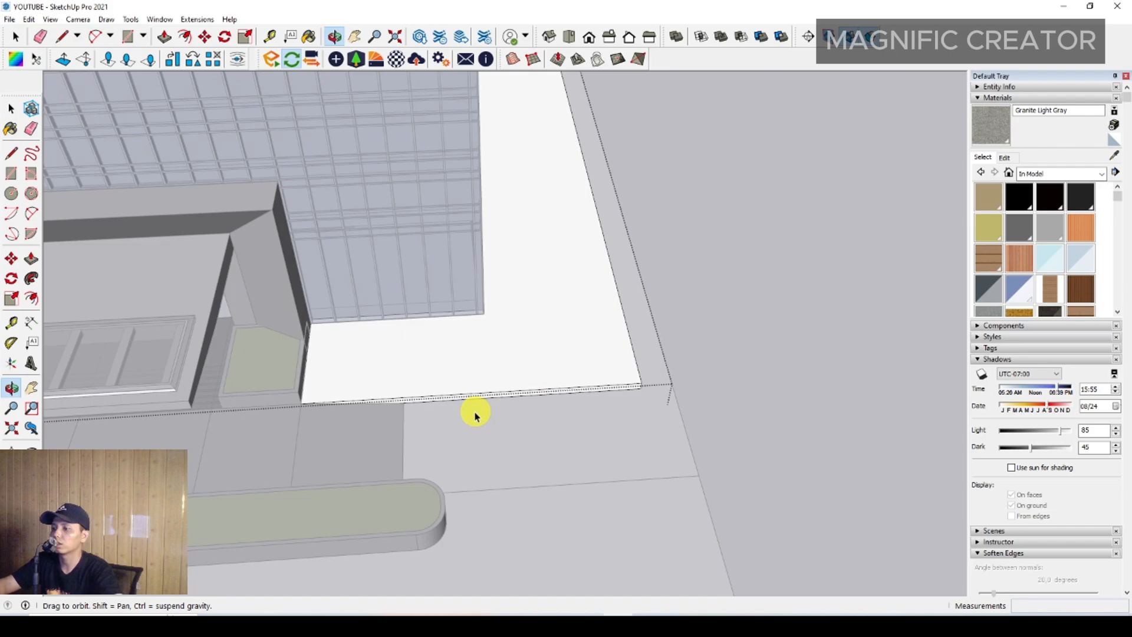
double_click(624, 317)
key(space)
scroll(624, 316, down, 2)
Round the slab's rear outer corner on the glazed side with an arc and clear away the cut-off corner.
middle_drag(624, 316, 412, 413)
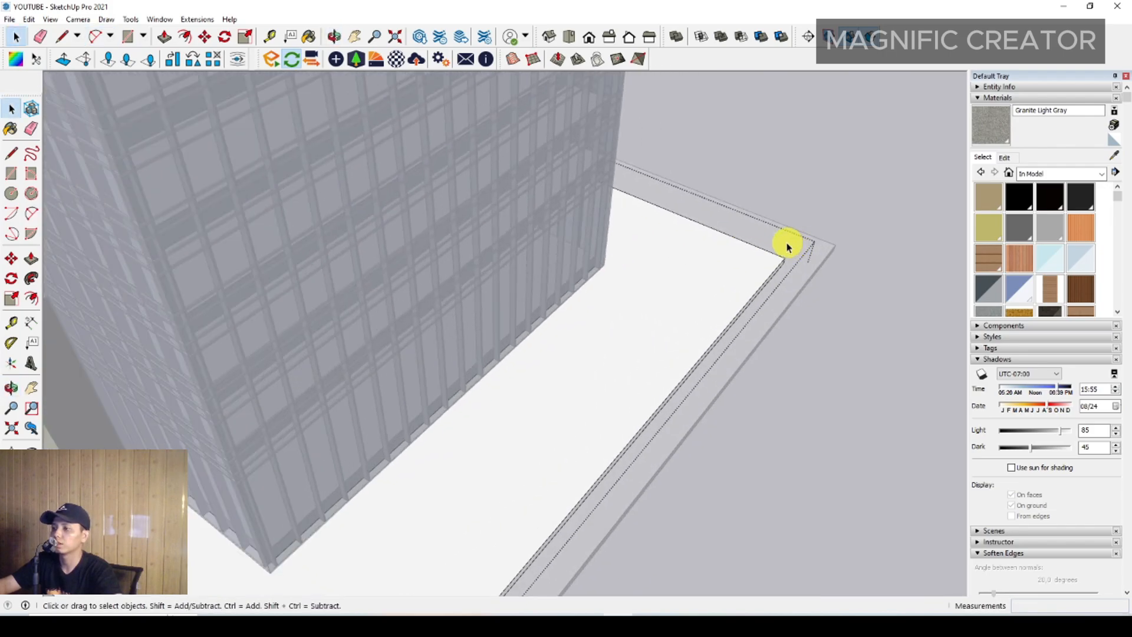
middle_drag(786, 246, 679, 265)
scroll(895, 399, up, 2)
shift+middle_drag(894, 399, 616, 356)
key(a)
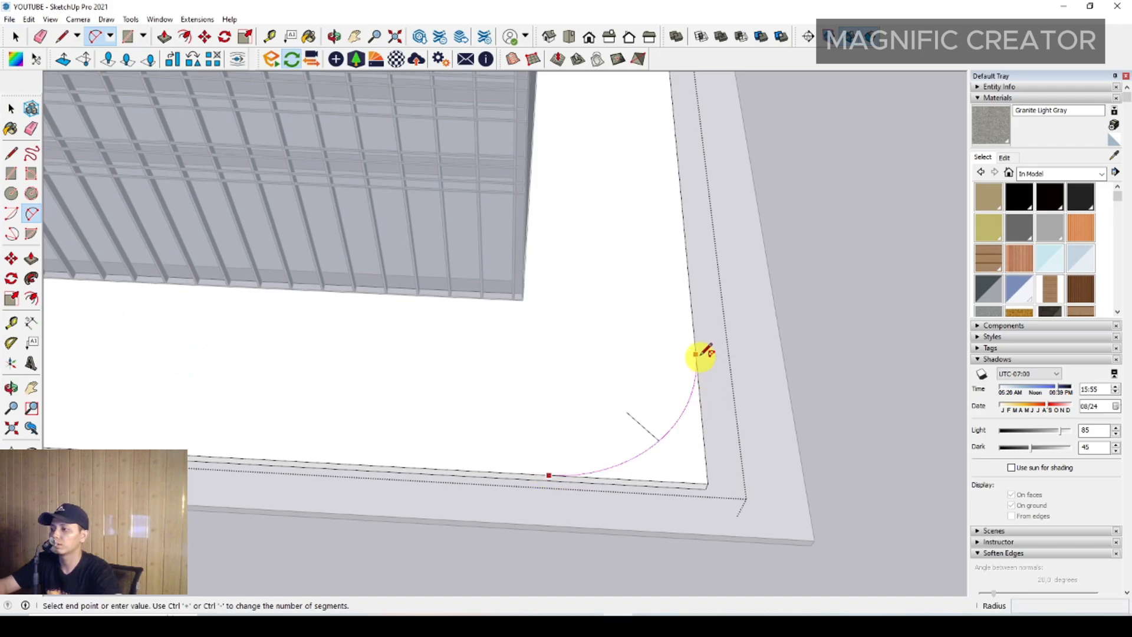
click(706, 481)
key(space)
mouse_move(721, 493)
middle_down()
mouse_move(630, 407)
mouse_move(405, 407)
mouse_move(253, 362)
mouse_move(434, 392)
mouse_move(590, 354)
mouse_move(625, 430)
mouse_move(519, 429)
middle_up()
click(408, 429)
key(space)
Offset the raised slab's top outline inward by about 899 to form a curb border.
scroll(405, 435, down, 3)
scroll(433, 394, up, 2)
scroll(414, 393, down, 3)
scroll(256, 330, up, 4)
scroll(225, 400, down, 5)
scroll(624, 430, up, 2)
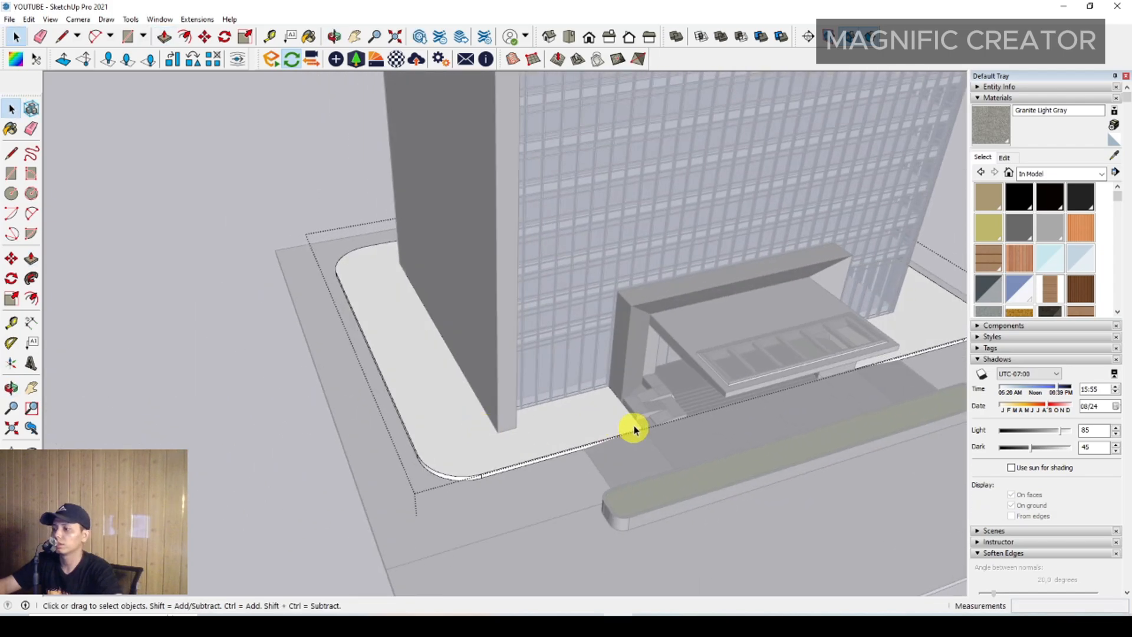
middle_drag(635, 430, 501, 407)
middle_drag(858, 396, 568, 371)
scroll(568, 372, up, 1)
click(586, 349)
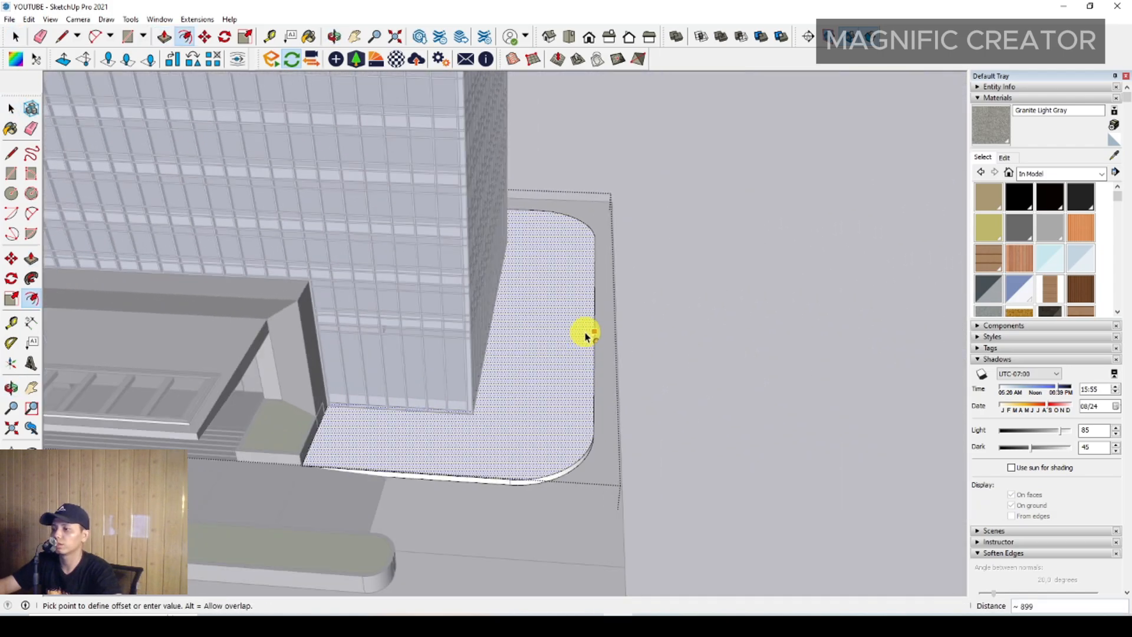
click(587, 335)
key(space)
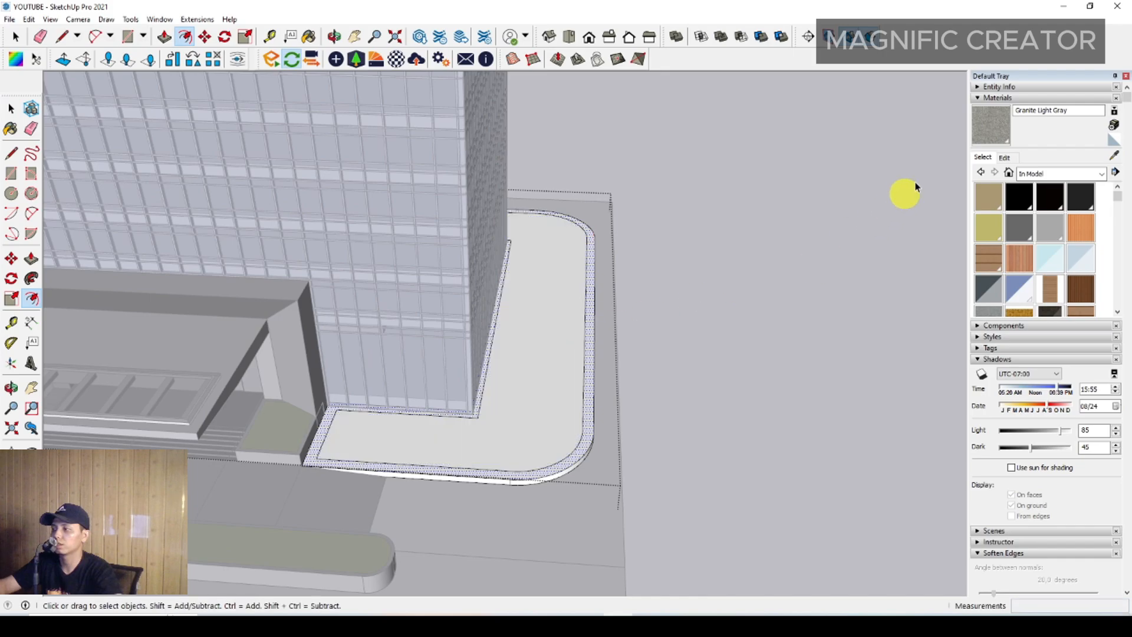
Paint the area inside the curb border with the Vegetation Grass material and exit the group.
click(328, 546)
click(525, 407)
key(space)
scroll(559, 432, down, 4)
click(768, 310)
Paint the three tall rooftop blocks with Blacktop Old 02 from the Asphalt and Concrete materials.
mouse_move(513, 412)
middle_down()
mouse_move(342, 347)
mouse_move(319, 318)
middle_up()
scroll(539, 435, up, 2)
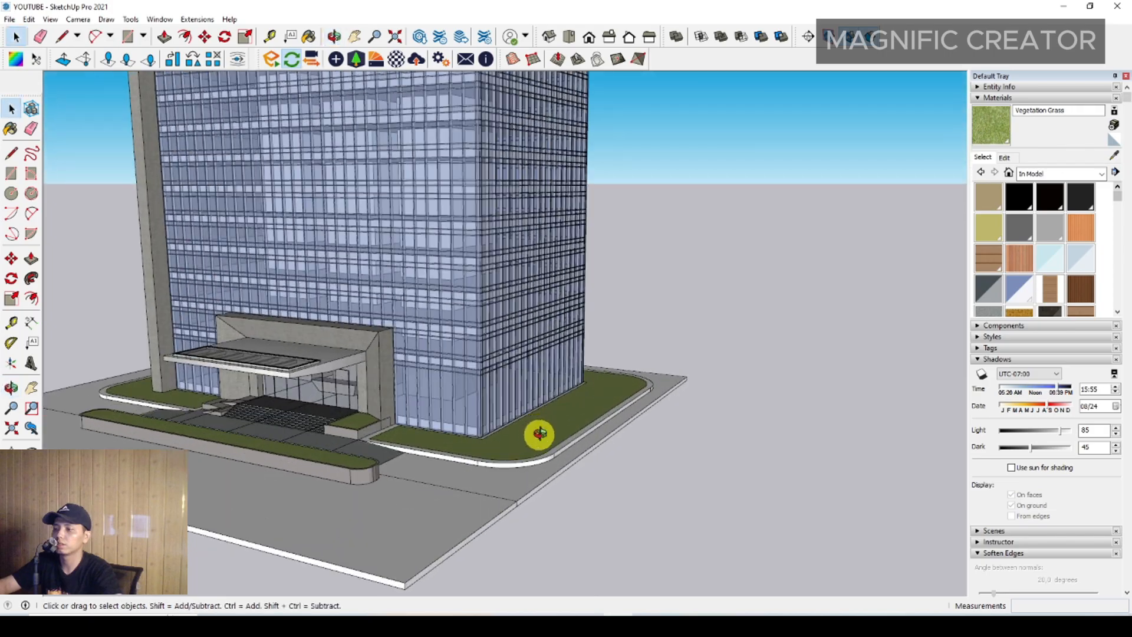
middle_drag(540, 434, 534, 546)
middle_drag(499, 237, 519, 331)
scroll(521, 223, up, 3)
shift+middle_drag(519, 165, 571, 231)
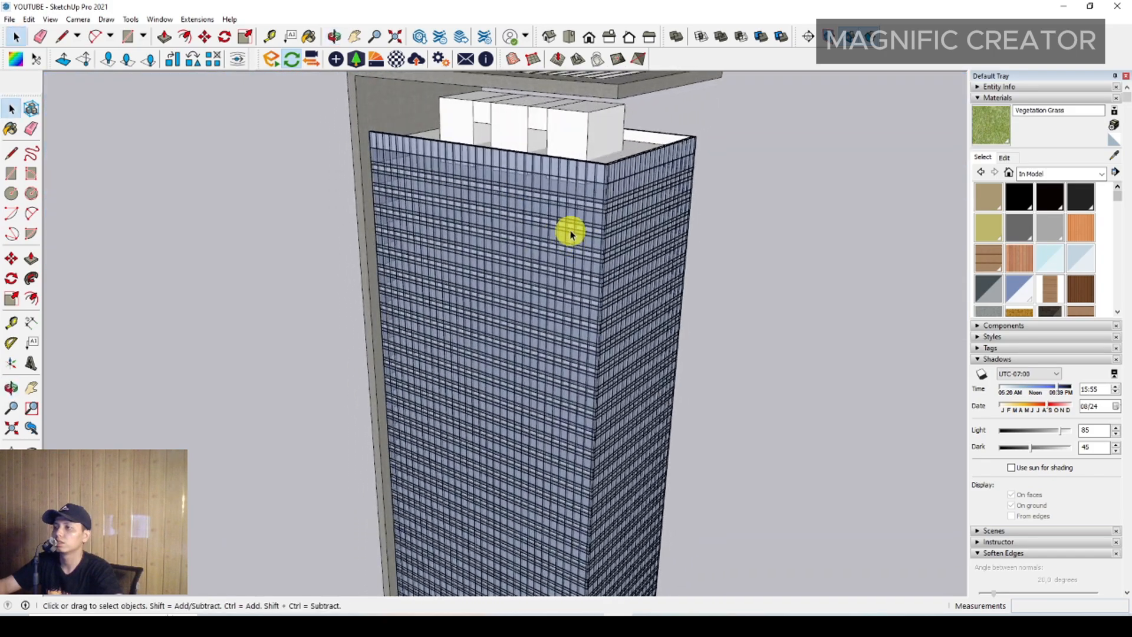
click(1103, 175)
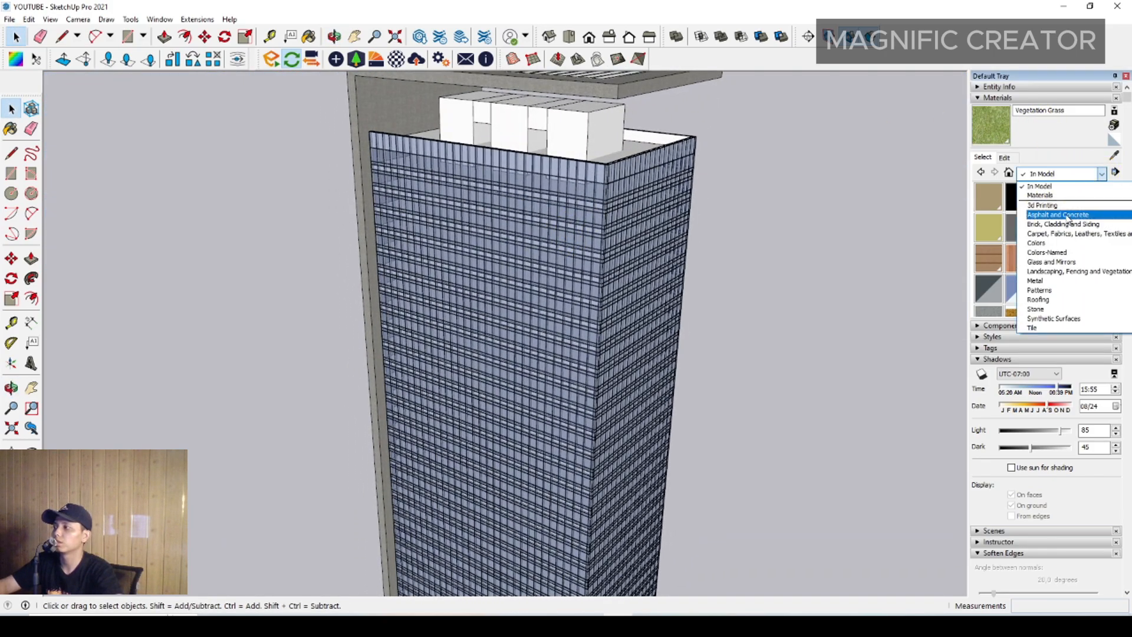
click(1069, 217)
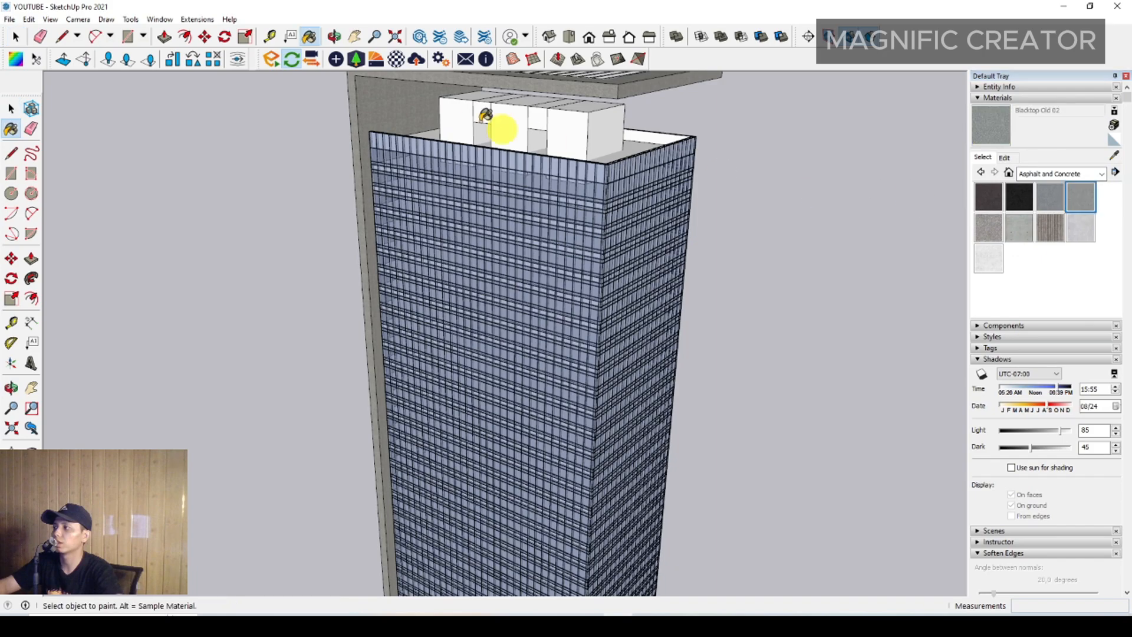
middle_drag(482, 121, 598, 121)
scroll(598, 121, up, 1)
key(space)
triple_click(577, 111)
key(b)
click(575, 111)
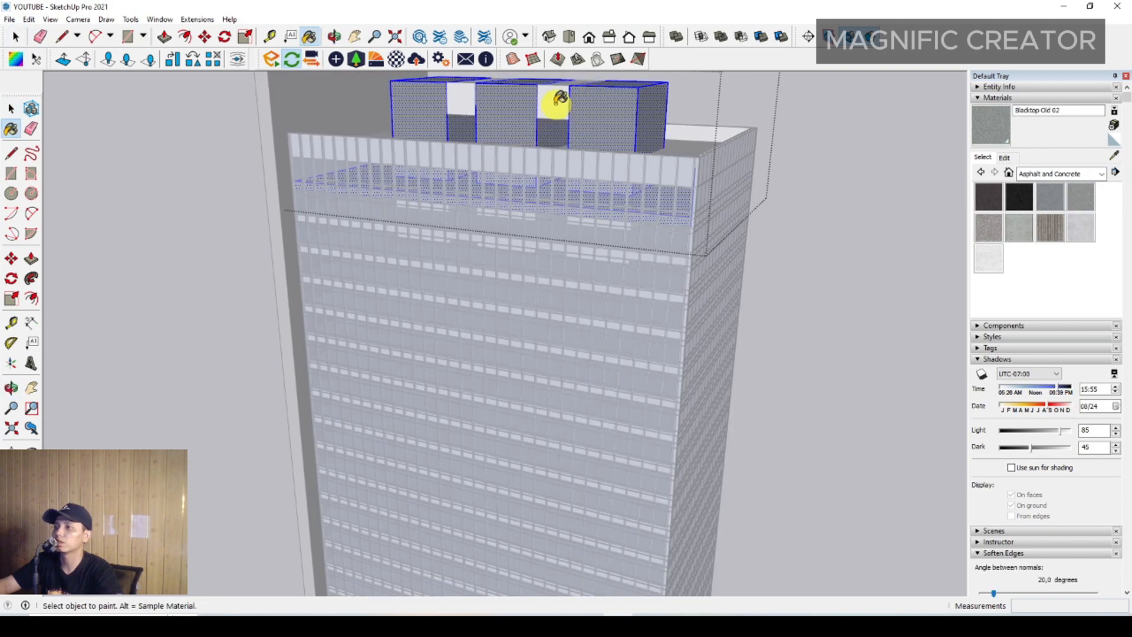
Paint the small connecting blocks between the rooftop volumes with Blacktop Old 02 as well.
double_click(553, 102)
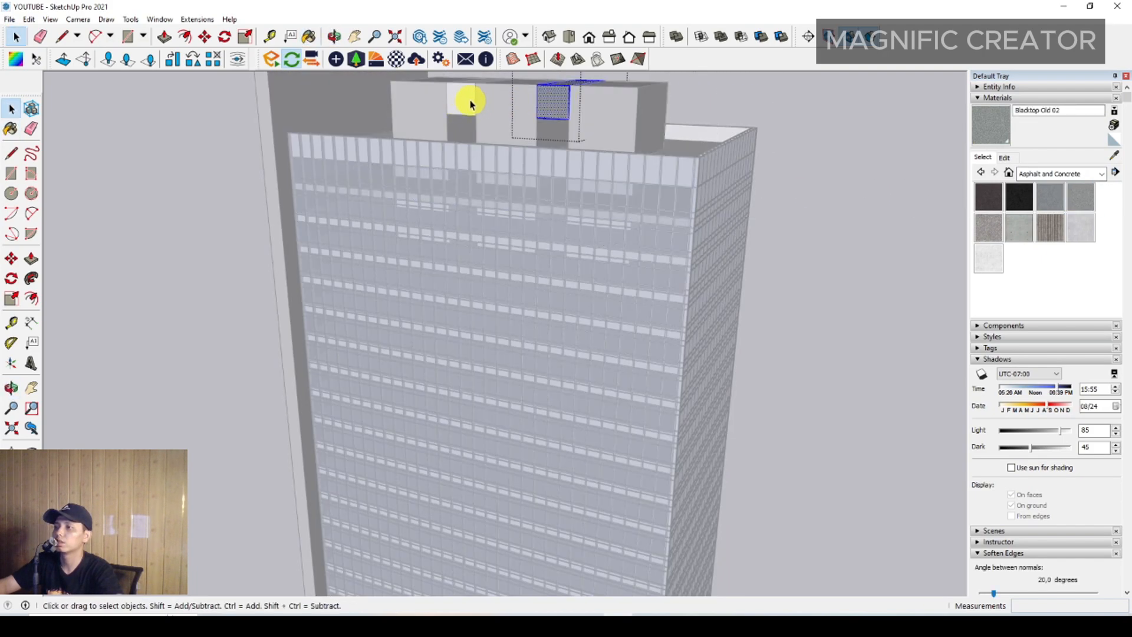
key(space)
click(834, 127)
Paint the flat roof deck behind the parapet with Polished Concrete New and exit the group.
middle_drag(834, 127, 584, 204)
scroll(584, 204, up, 1)
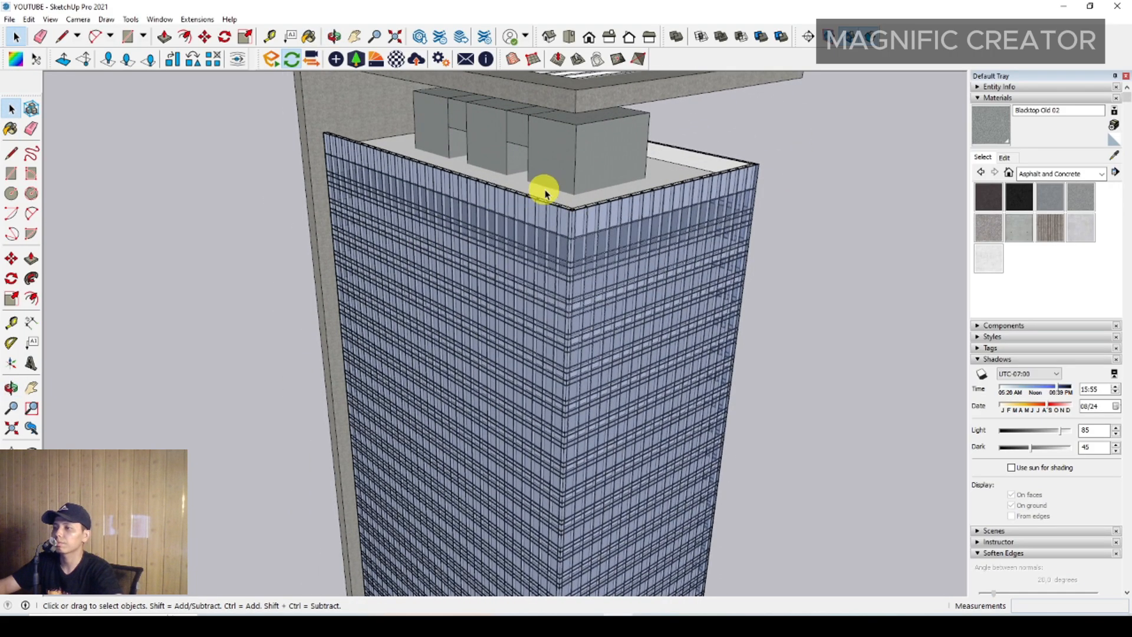
scroll(545, 193, up, 3)
double_click(529, 216)
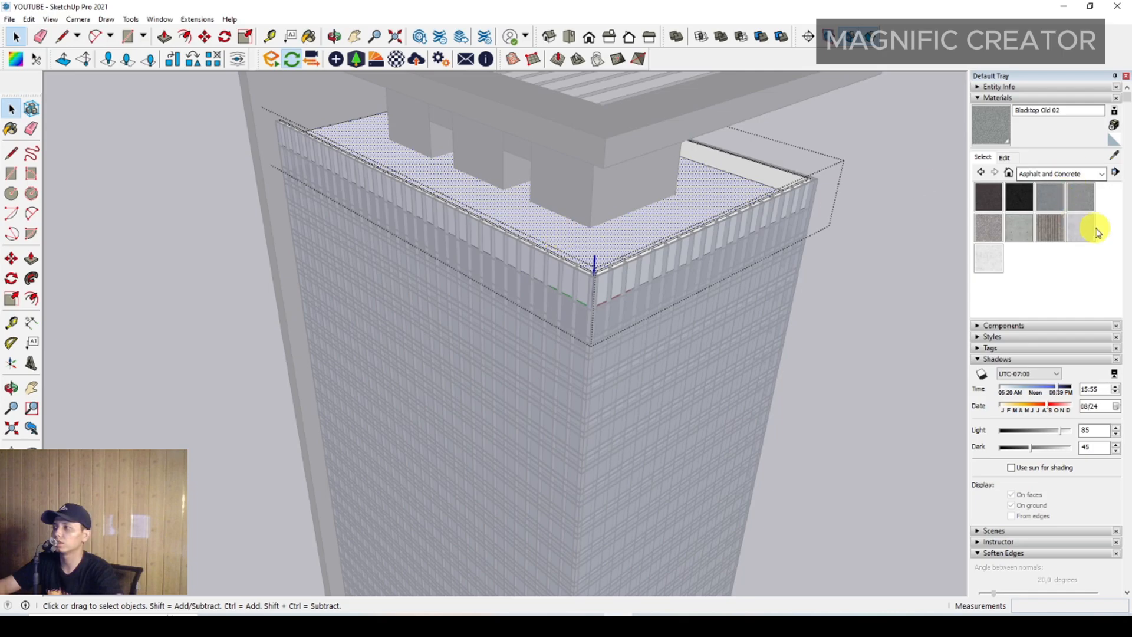
scroll(715, 185, up, 2)
click(715, 185)
key(space)
scroll(572, 236, down, 3)
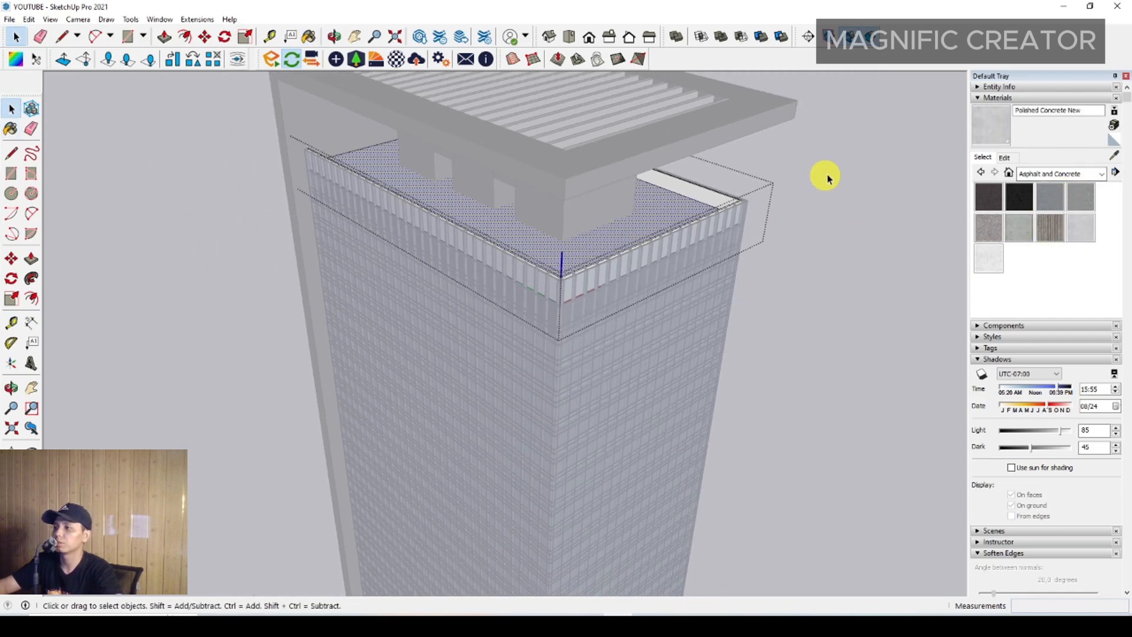
click(829, 177)
Examine the whole tower from several sides, from the roof canopy down to the entrance and the grass areas.
scroll(462, 253, down, 5)
middle_drag(513, 265, 559, 196)
scroll(558, 197, down, 3)
scroll(508, 398, up, 3)
middle_drag(501, 418, 709, 405)
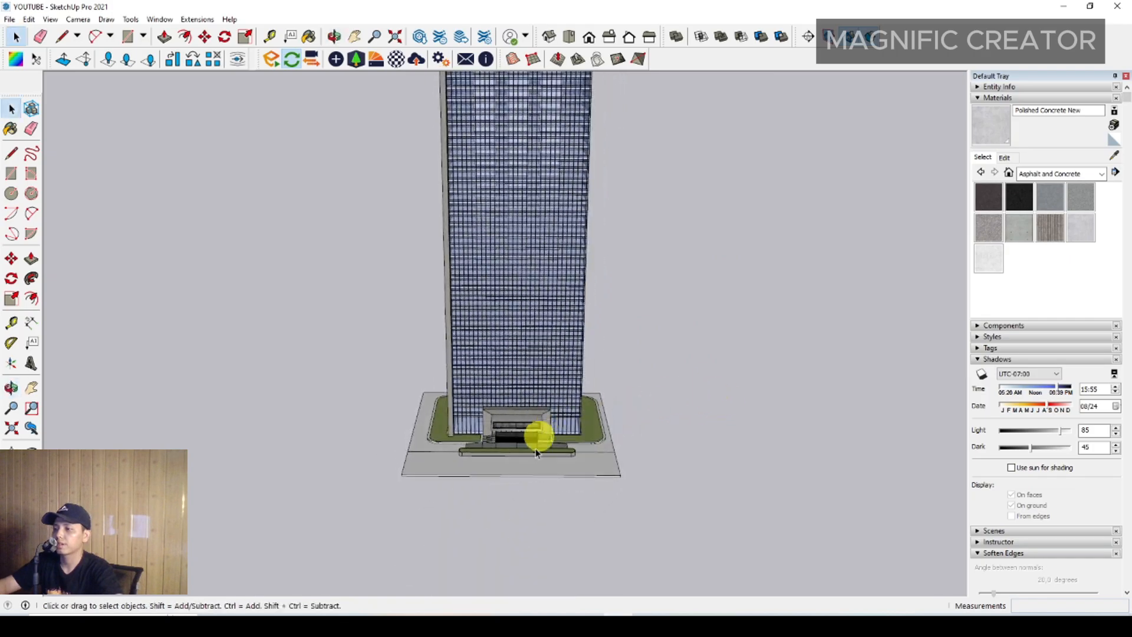
scroll(555, 450, up, 4)
shift+middle_drag(595, 451, 599, 449)
scroll(379, 387, down, 3)
middle_drag(379, 387, 538, 391)
scroll(513, 396, down, 5)
scroll(498, 417, down, 4)
scroll(506, 417, up, 2)
key(space)
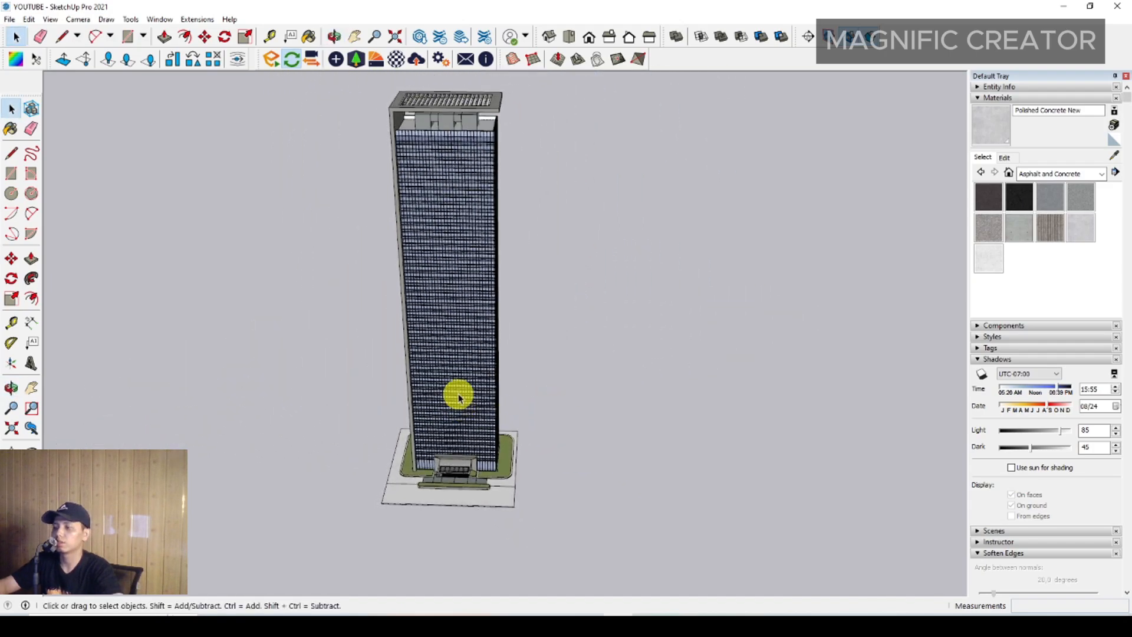
scroll(458, 389, down, 2)
middle_drag(455, 374, 502, 356)
scroll(450, 329, up, 2)
scroll(507, 394, up, 3)
scroll(533, 369, down, 5)
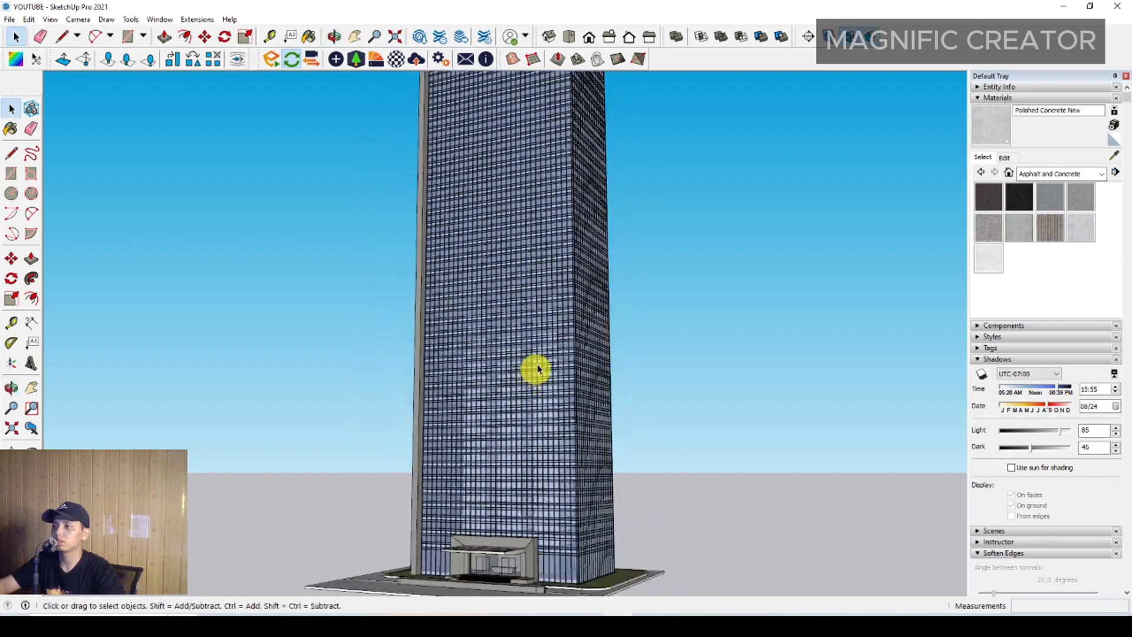
middle_drag(561, 369, 426, 422)
scroll(511, 449, up, 2)
scroll(454, 440, down, 3)
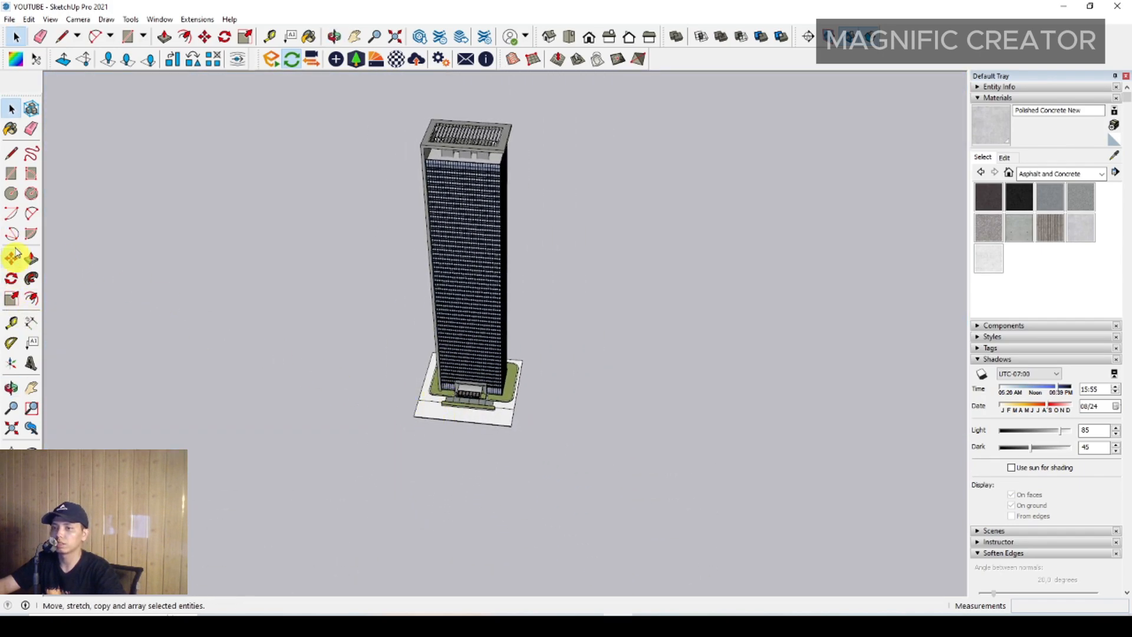
Draw a large circle on the ground in front of the tower's entrance, with a radius of about 91,700.
click(12, 194)
scroll(445, 412, up, 4)
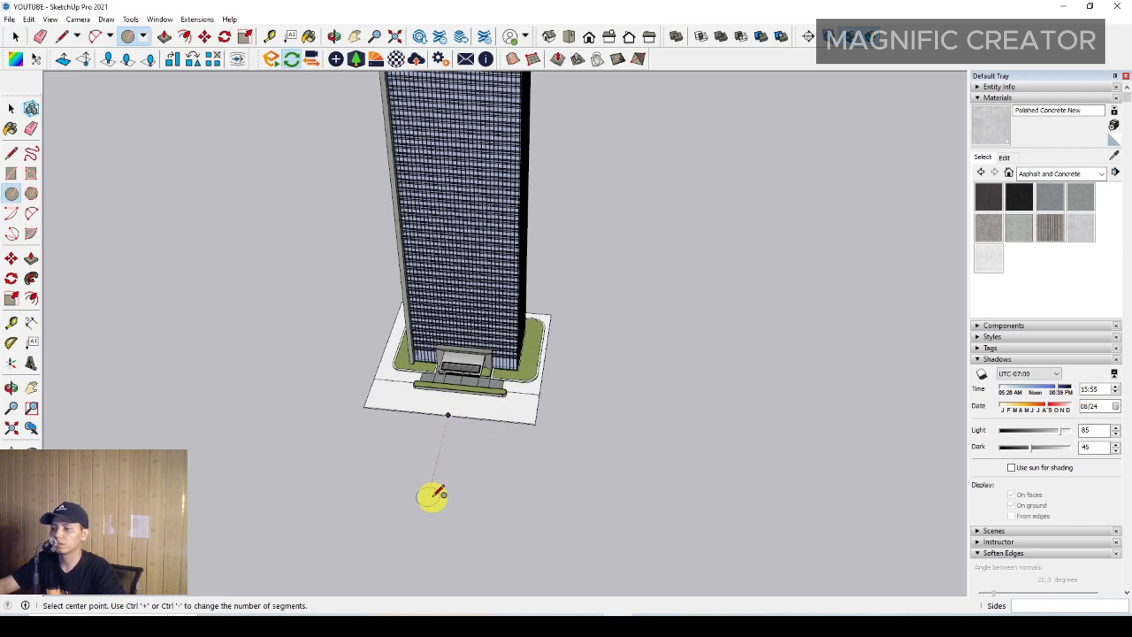
click(431, 493)
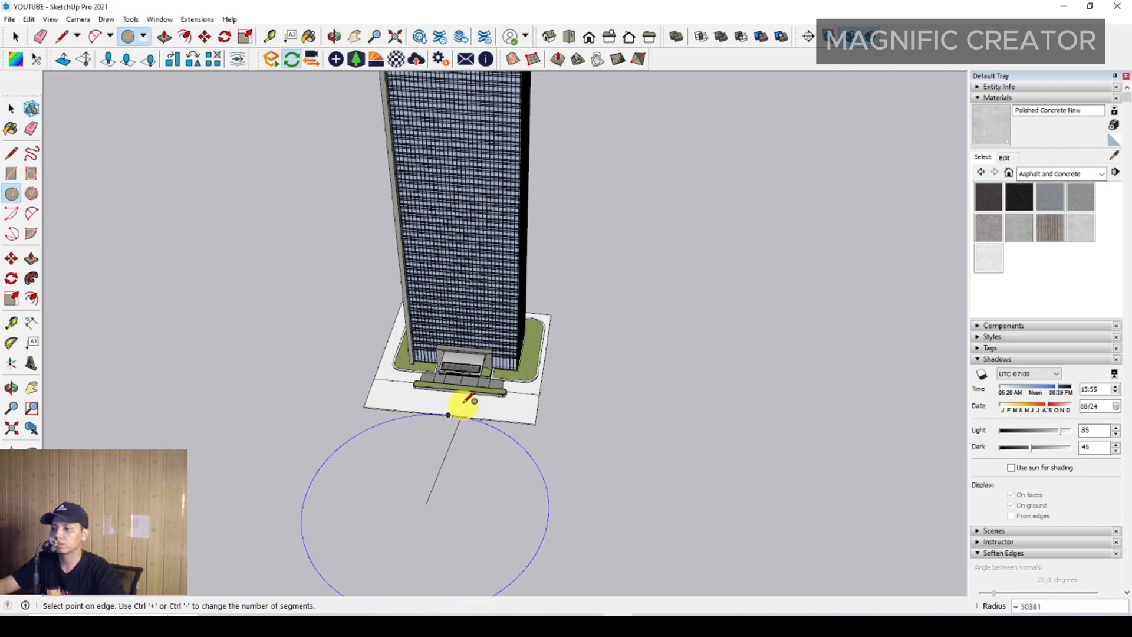
scroll(466, 394, down, 1)
scroll(466, 396, down, 1)
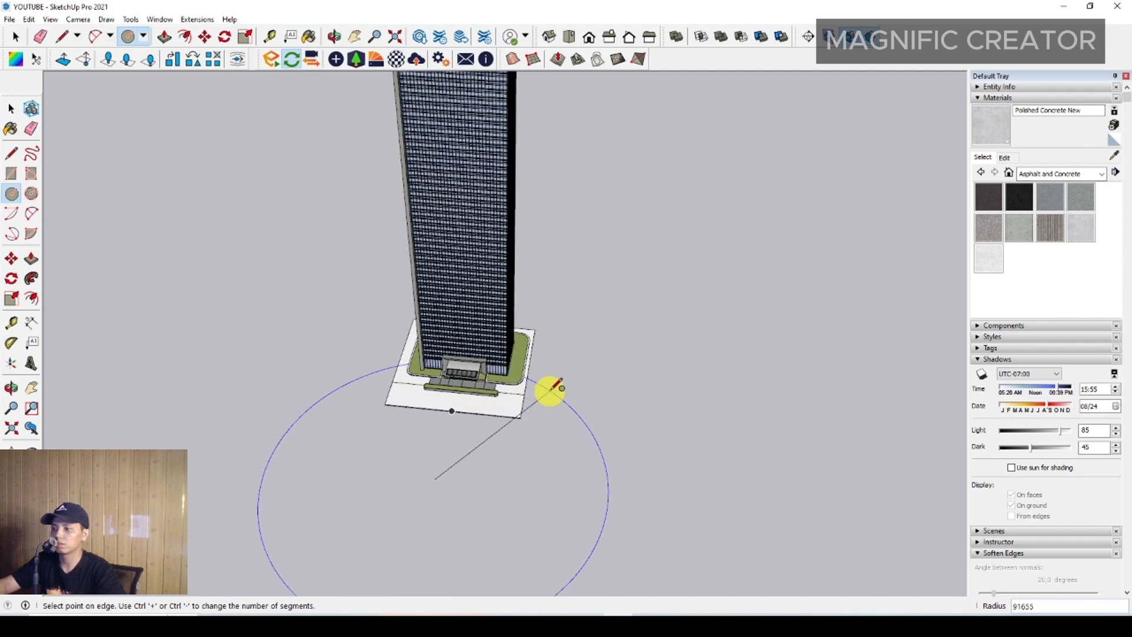
click(551, 390)
Select the circular face with its edge and move it about 44,000 away from the tower, clear of the front of the plot.
key(space)
scroll(510, 581, up, 2)
double_click(564, 353)
middle_drag(560, 387, 556, 391)
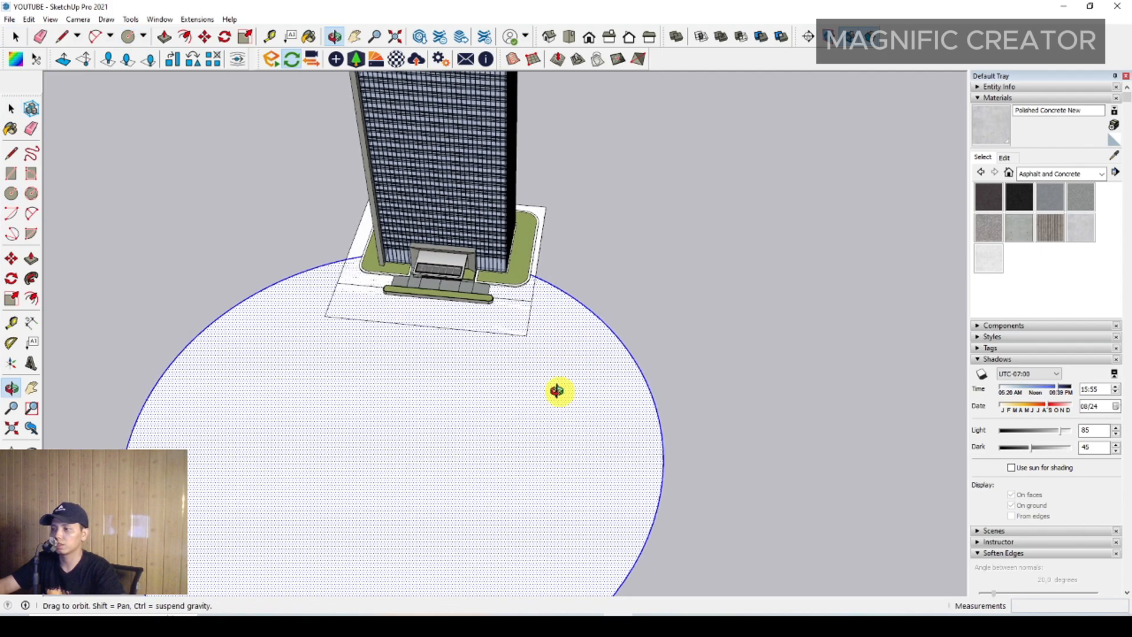
key(m)
click(550, 283)
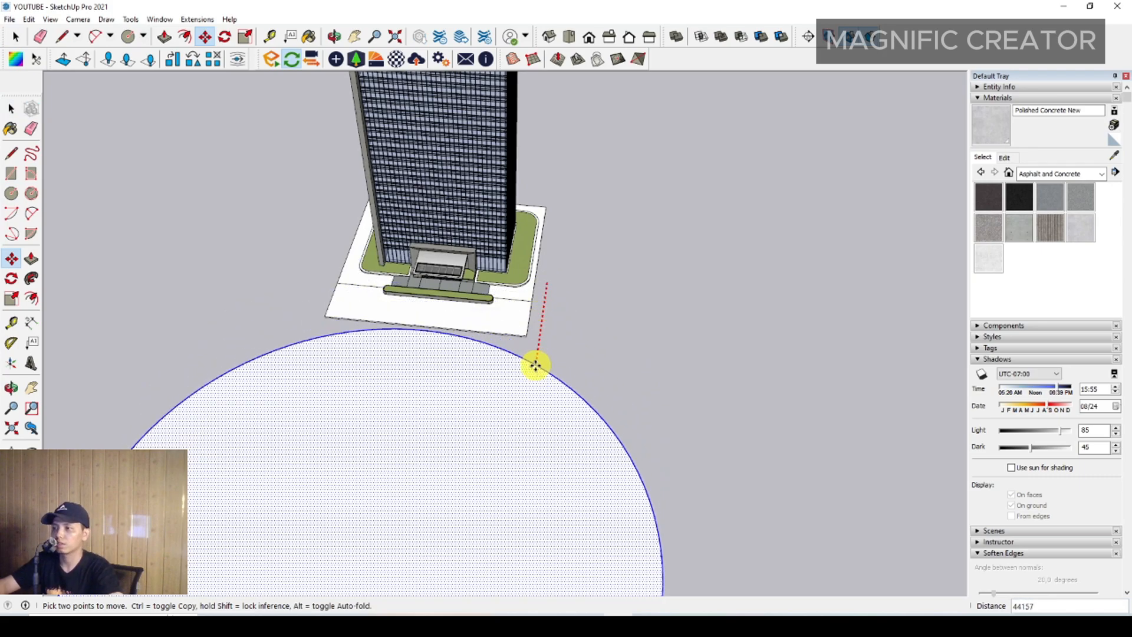
click(537, 362)
key(space)
Move the circle back toward the tower by about 18,000 so that it overlaps the front of the plot.
scroll(413, 365, down, 3)
middle_drag(400, 372, 548, 361)
scroll(469, 374, up, 2)
mouse_move(470, 375)
middle_down()
mouse_move(545, 383)
mouse_move(550, 401)
mouse_move(478, 378)
middle_up()
scroll(567, 356, up, 1)
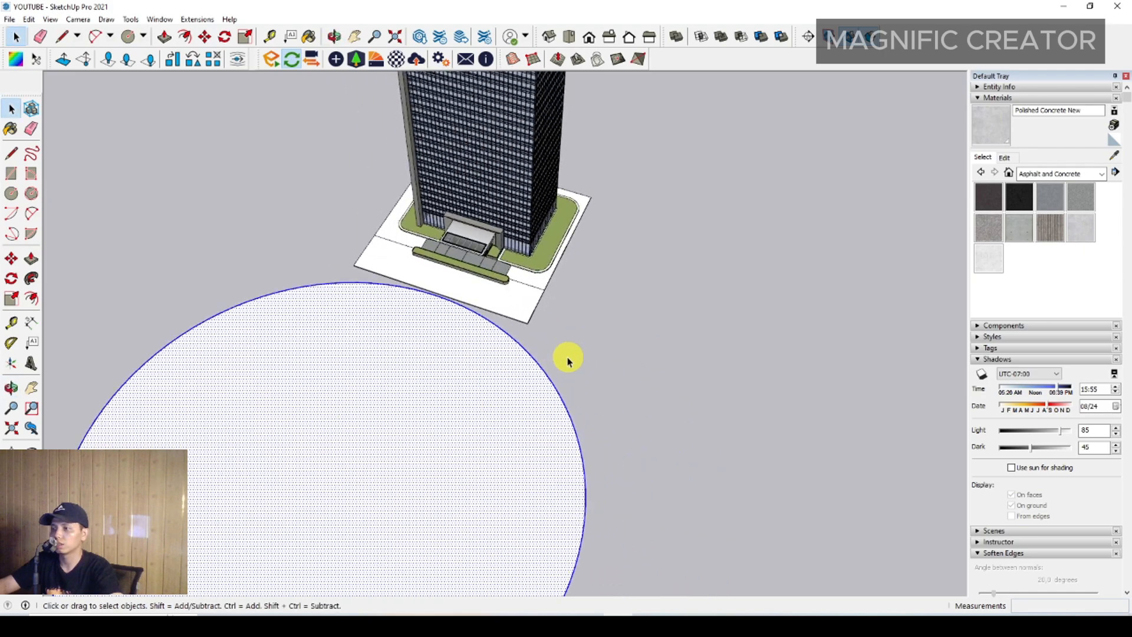
middle_drag(566, 356, 489, 353)
key(m)
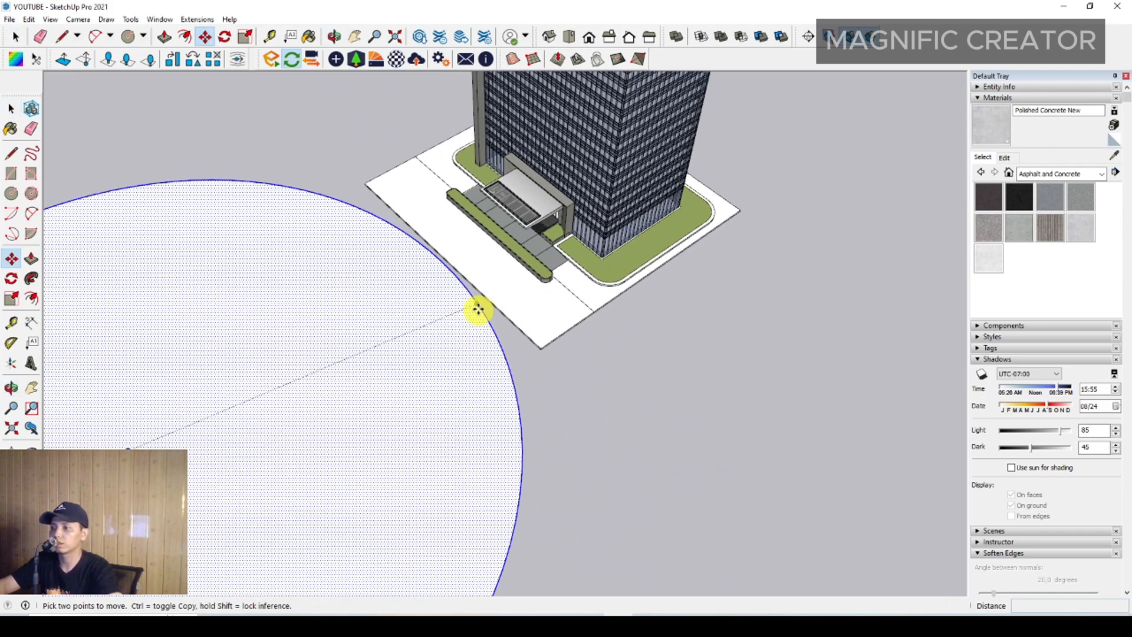
click(466, 309)
scroll(458, 313, up, 2)
click(536, 280)
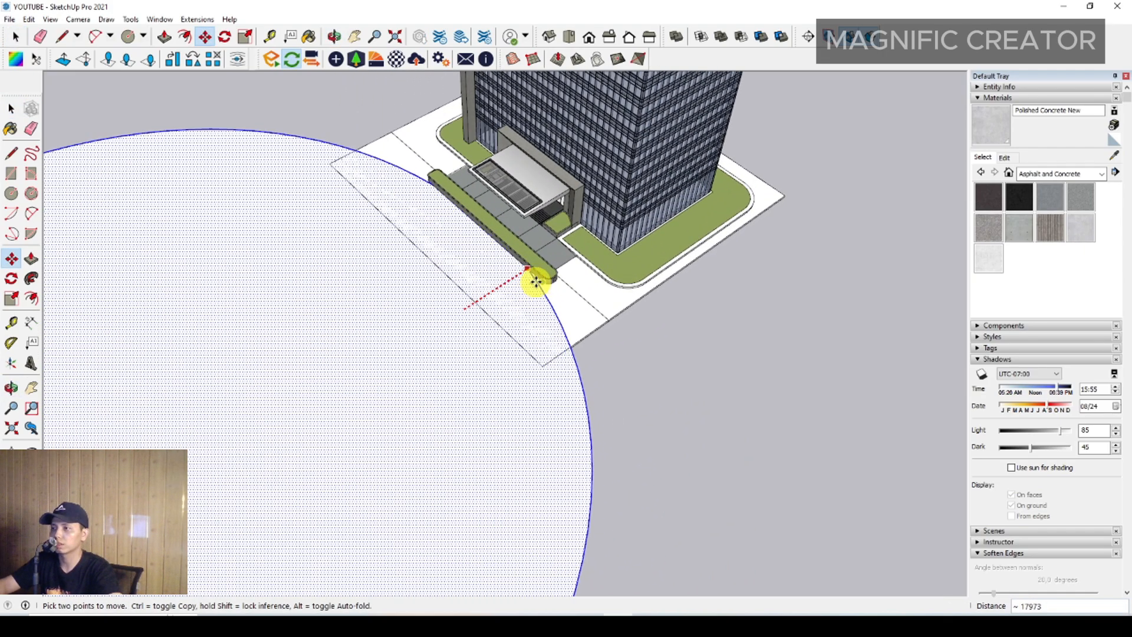
key(space)
Select the whole tower together with its base plot and grass areas and make them one group.
scroll(426, 393, down, 2)
middle_drag(424, 392, 614, 310)
scroll(475, 336, down, 1)
middle_drag(527, 333, 587, 334)
scroll(503, 359, down, 1)
middle_drag(478, 368, 466, 423)
drag(375, 145, 555, 412)
scroll(548, 397, up, 1)
right_click(488, 271)
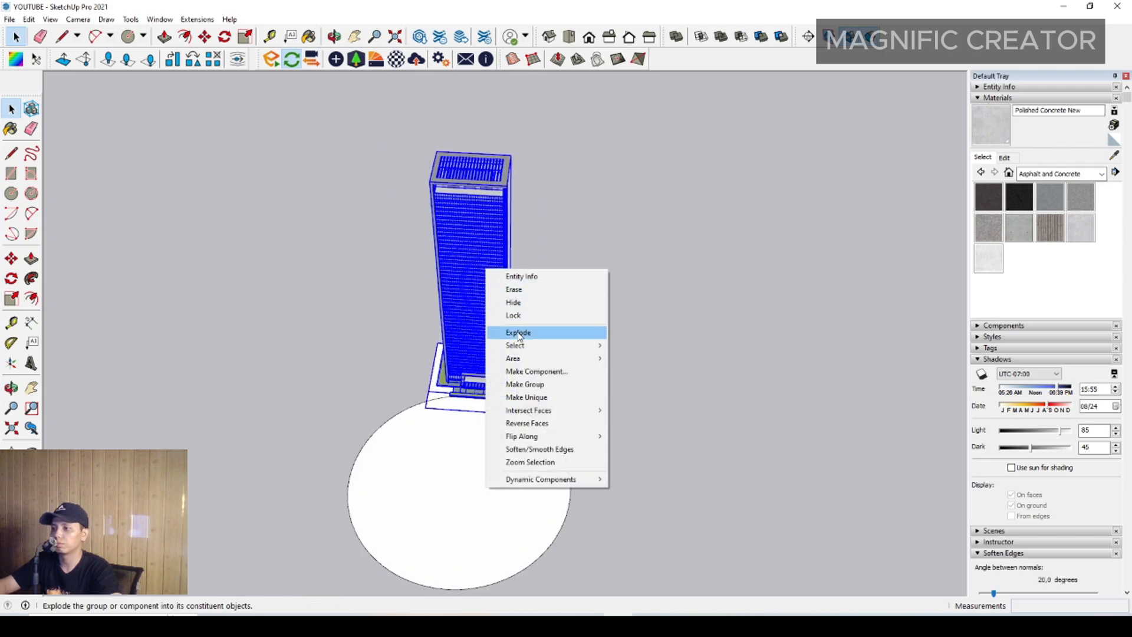
click(531, 384)
Make a copy of the tower group rotated 90 degrees around a point inside the large circle.
scroll(503, 427, up, 4)
middle_drag(453, 406, 478, 418)
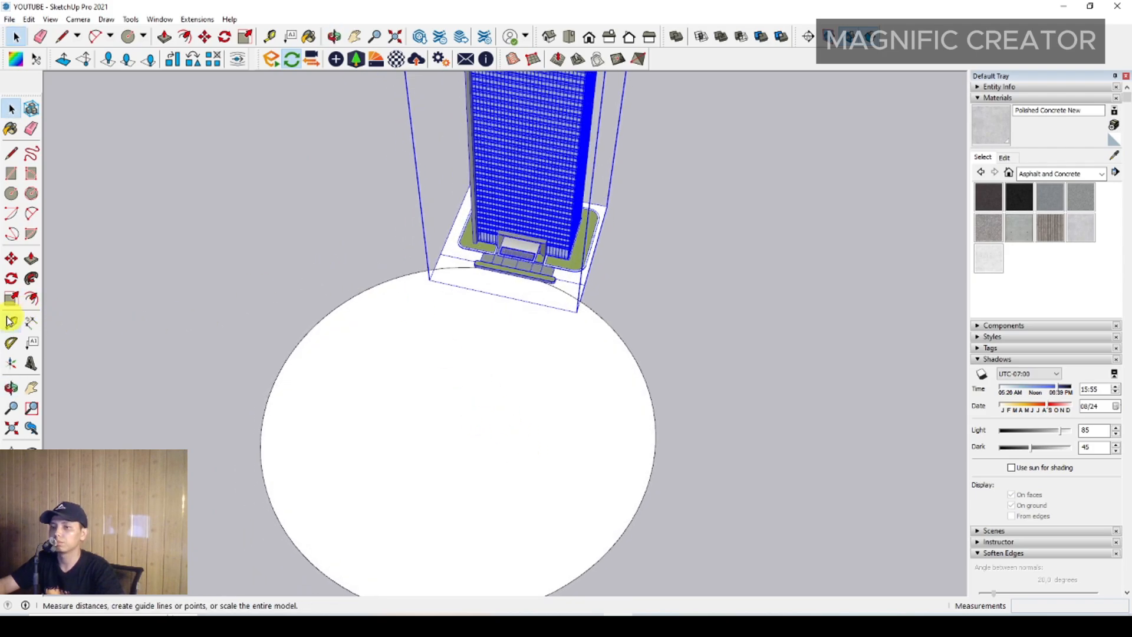
click(11, 278)
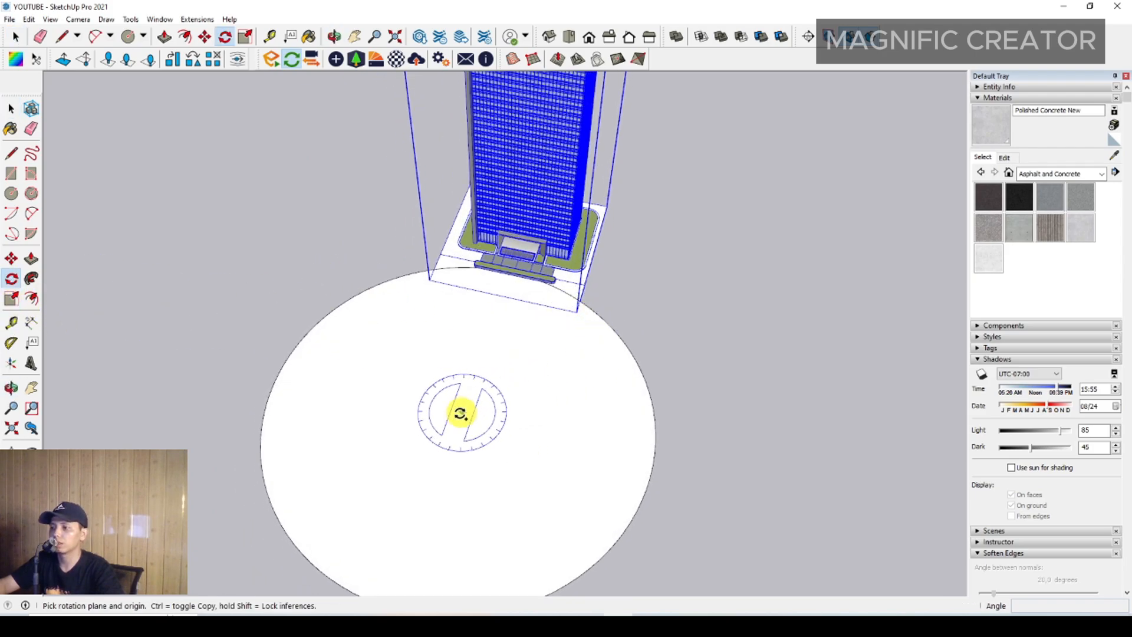
scroll(308, 334, up, 1)
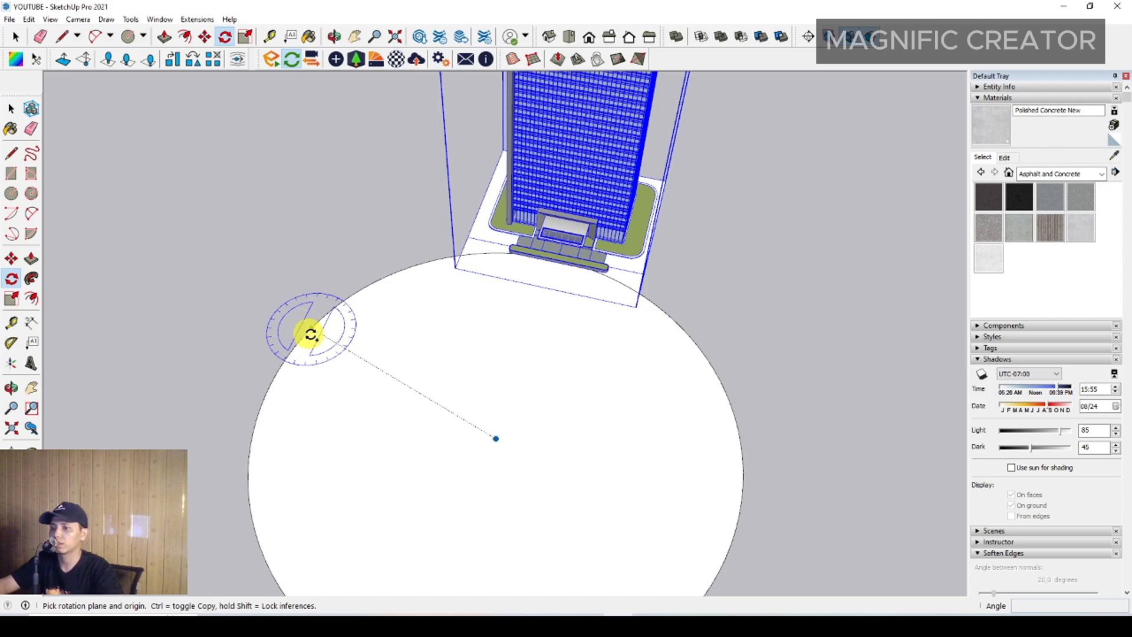
click(495, 439)
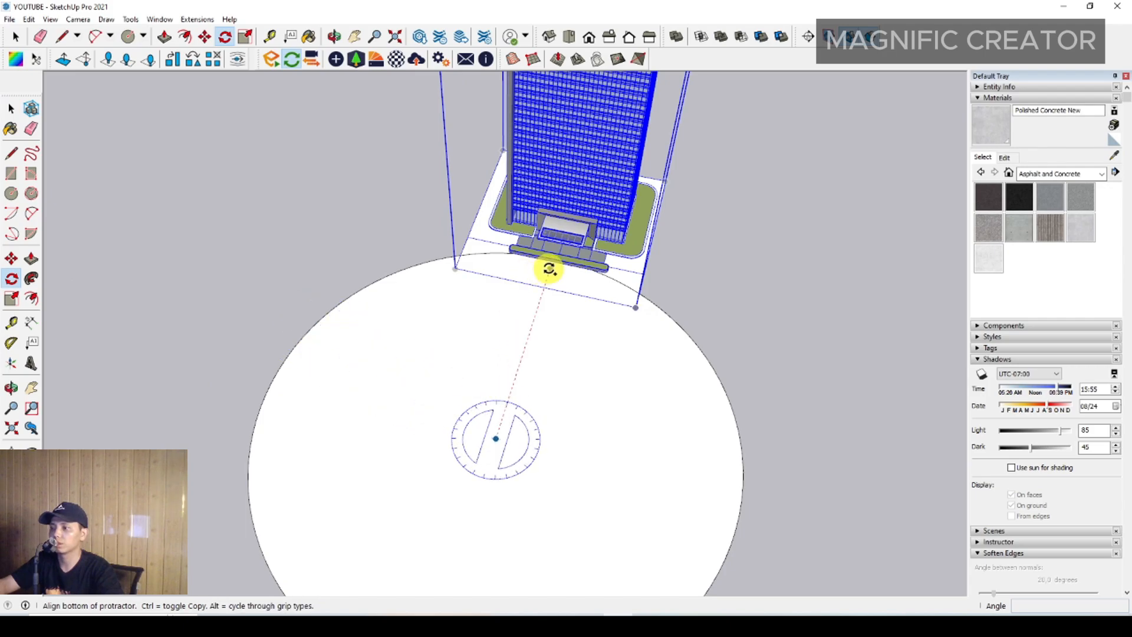
click(551, 267)
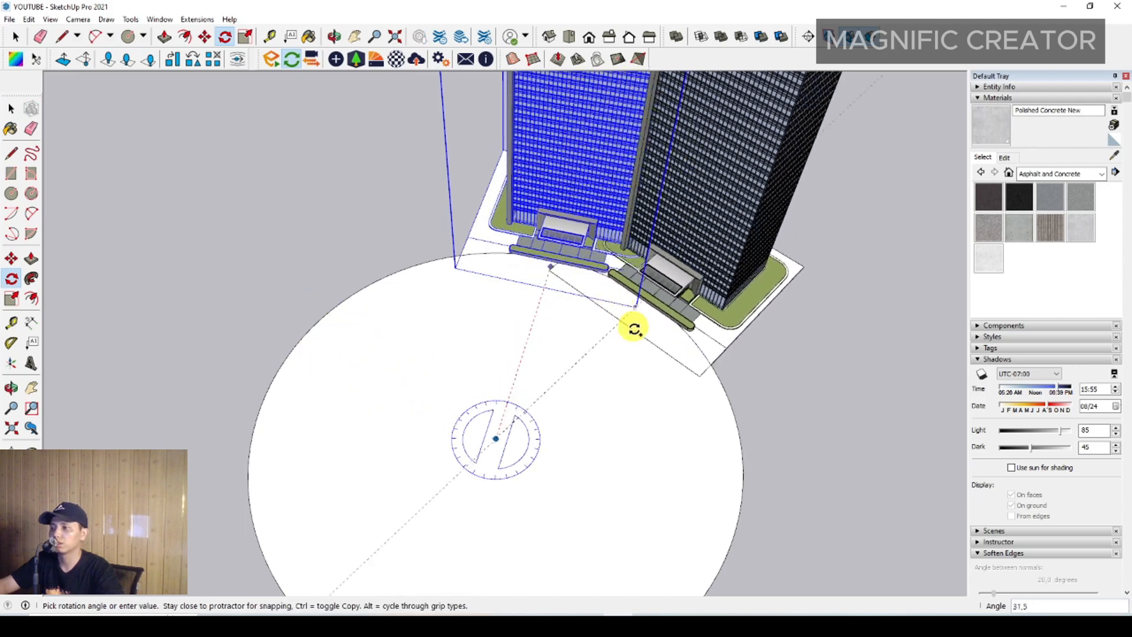
scroll(671, 418, down, 3)
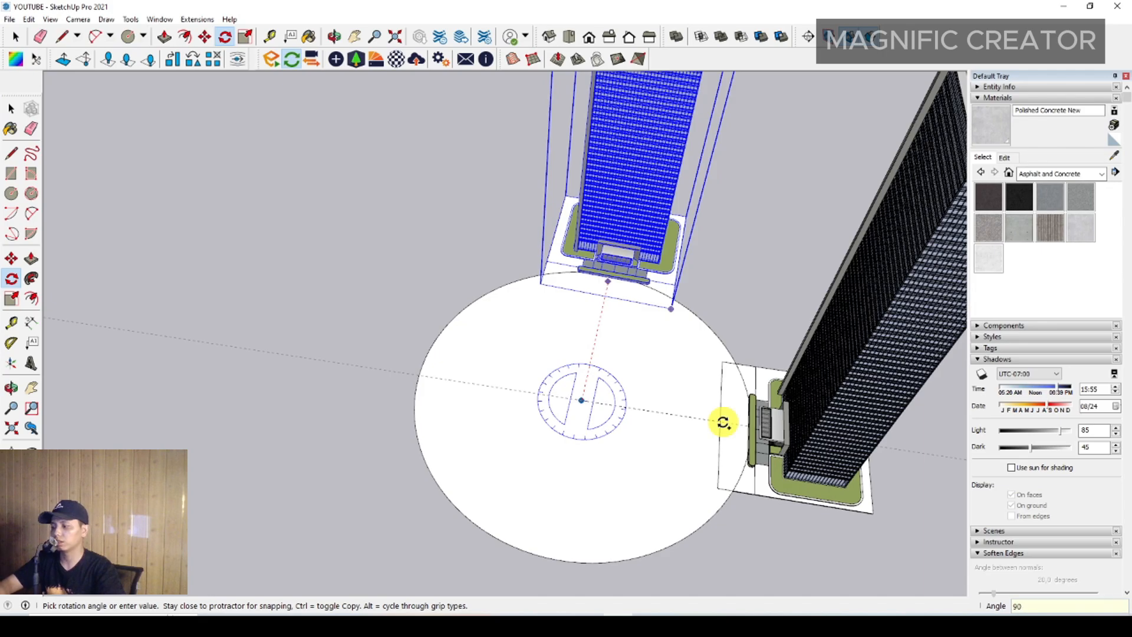
text(90)
key(Return)
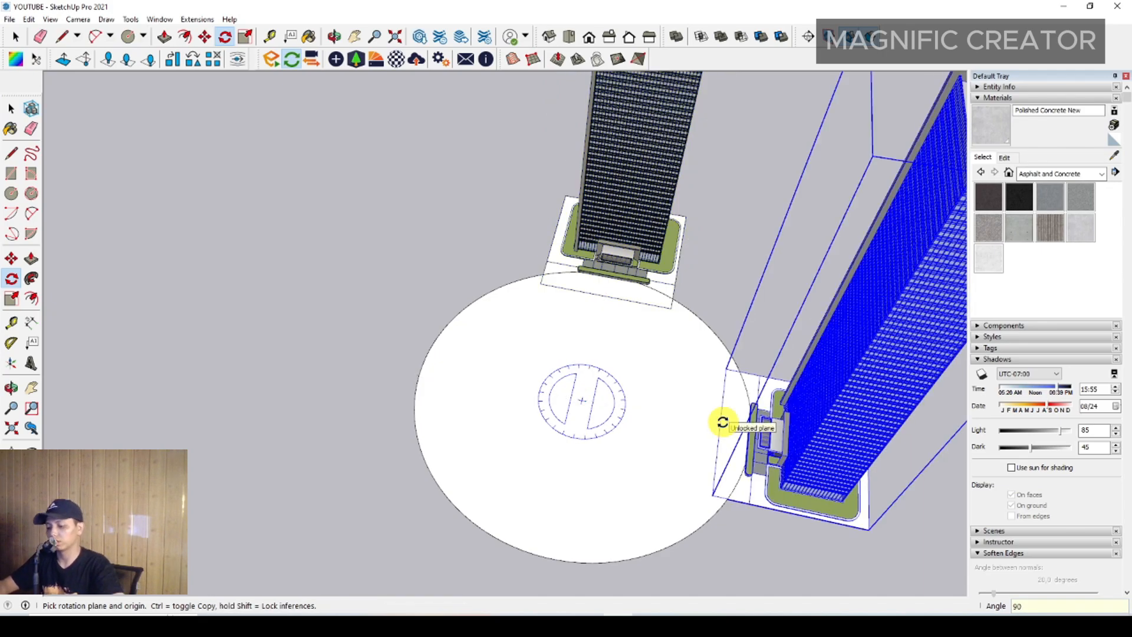
Divide the rotated copy into two equal intervals to add another tower midway between the two.
text(2/)
key(Return)
key(space)
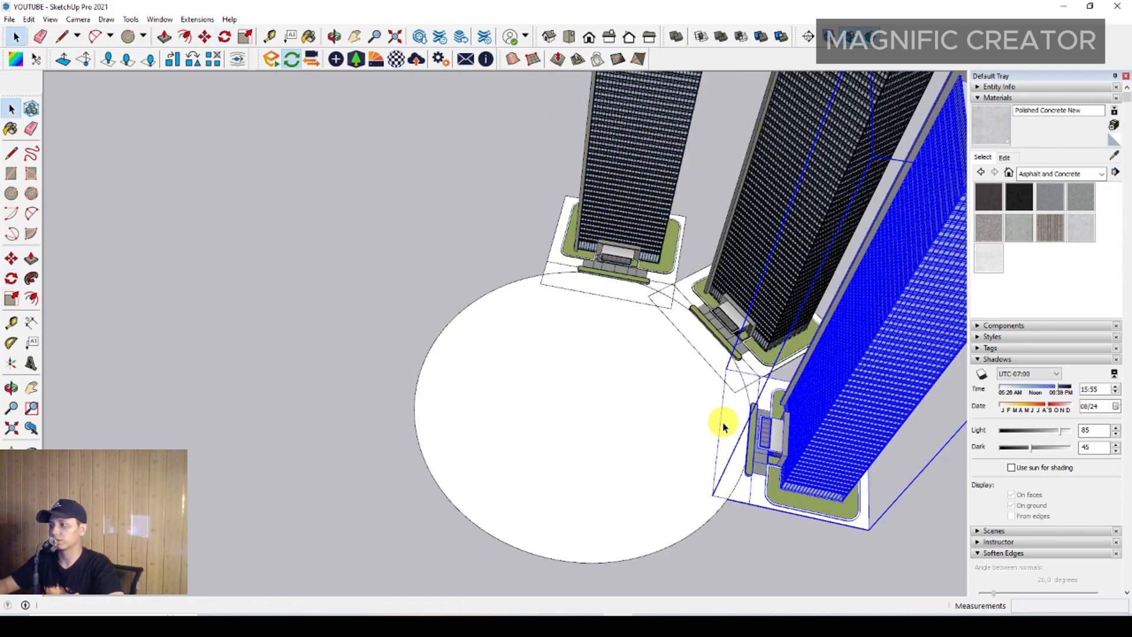
Offset the edge of the large circular face inward to form a wide ring in front of the three towers.
scroll(683, 407, down, 3)
middle_drag(684, 408, 640, 306)
scroll(557, 424, up, 2)
middle_drag(546, 422, 563, 407)
scroll(563, 427, down, 3)
scroll(597, 430, up, 3)
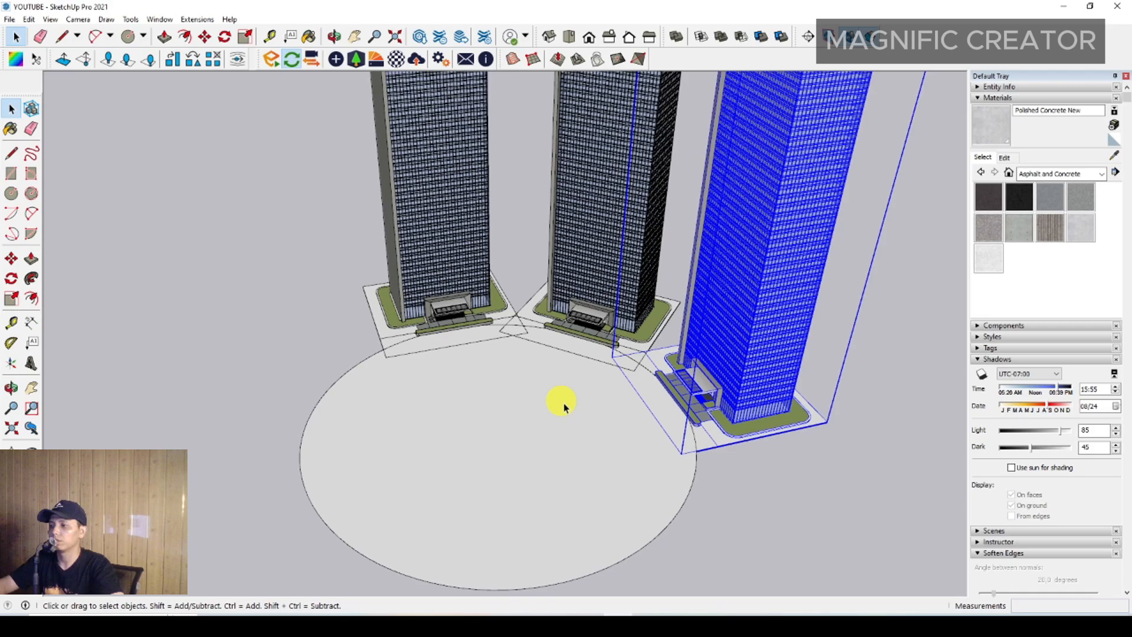
click(607, 395)
click(633, 363)
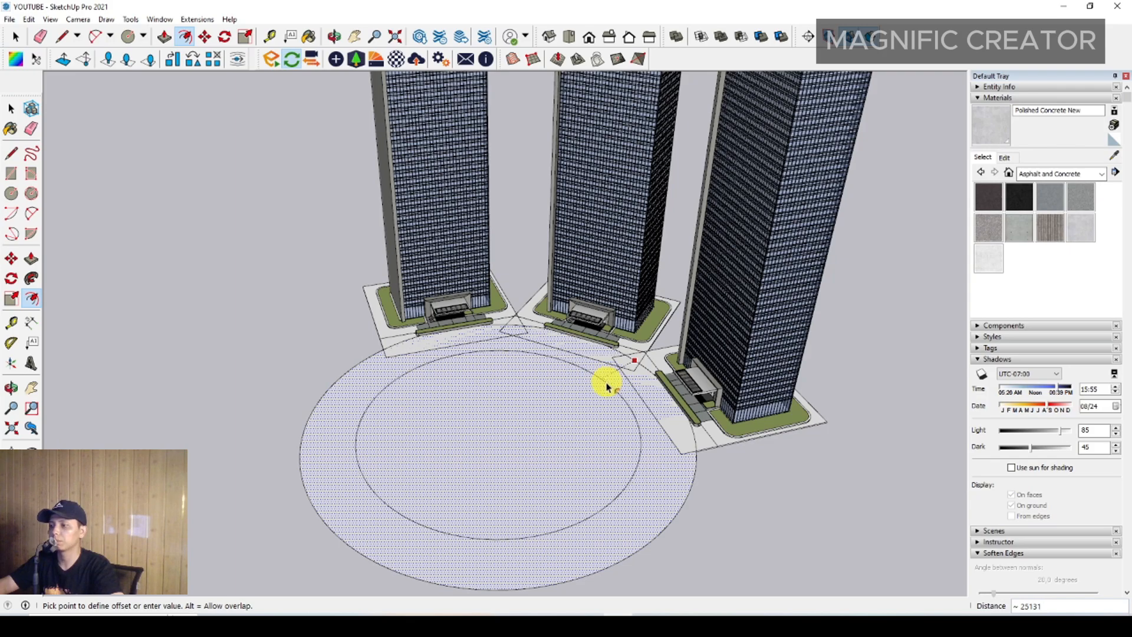
click(593, 394)
key(space)
Draw two pairs of lines across the wide ring to separate one segment on each side of the inner circle.
scroll(342, 436, up, 1)
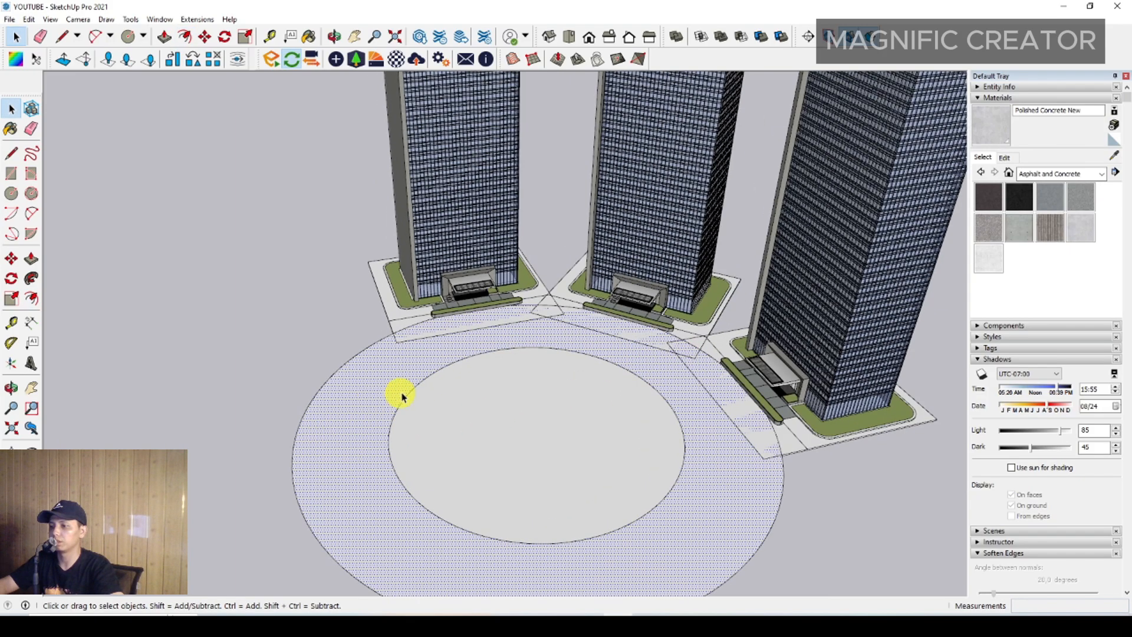
key(l)
click(536, 431)
click(349, 360)
key(Escape)
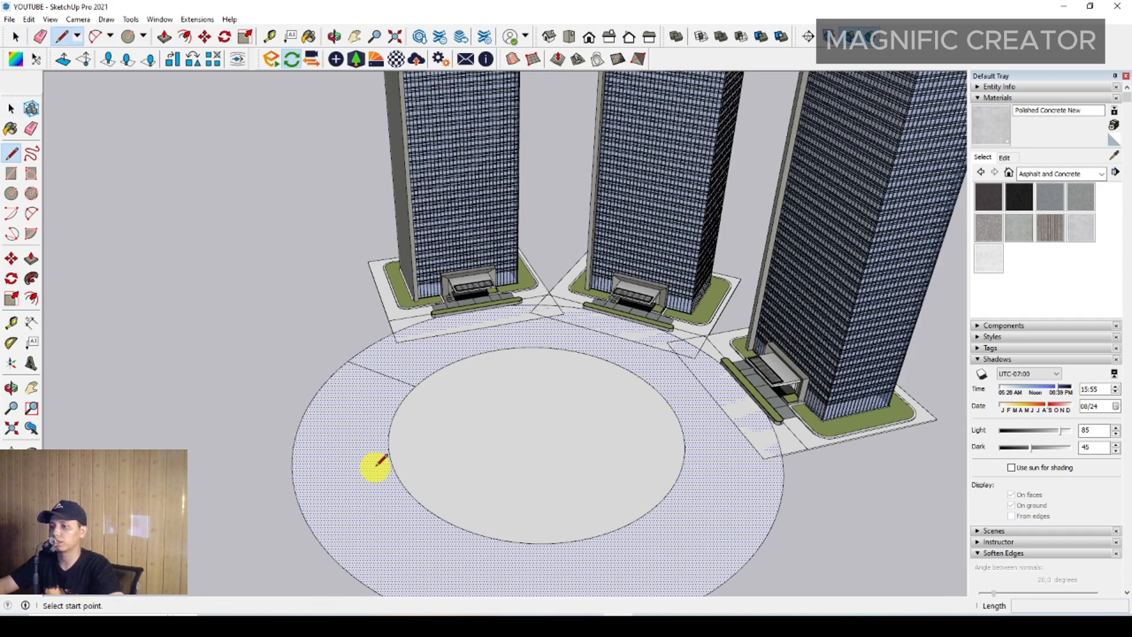
click(293, 474)
scroll(474, 462, down, 1)
shift+middle_drag(475, 462, 407, 402)
key(space)
key(l)
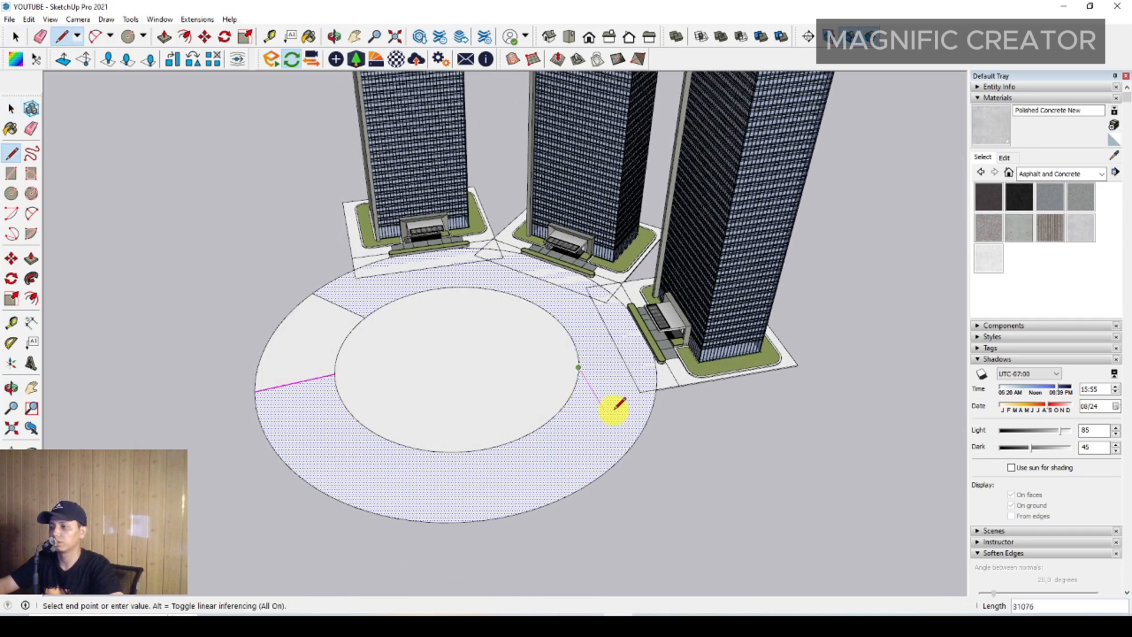
click(657, 381)
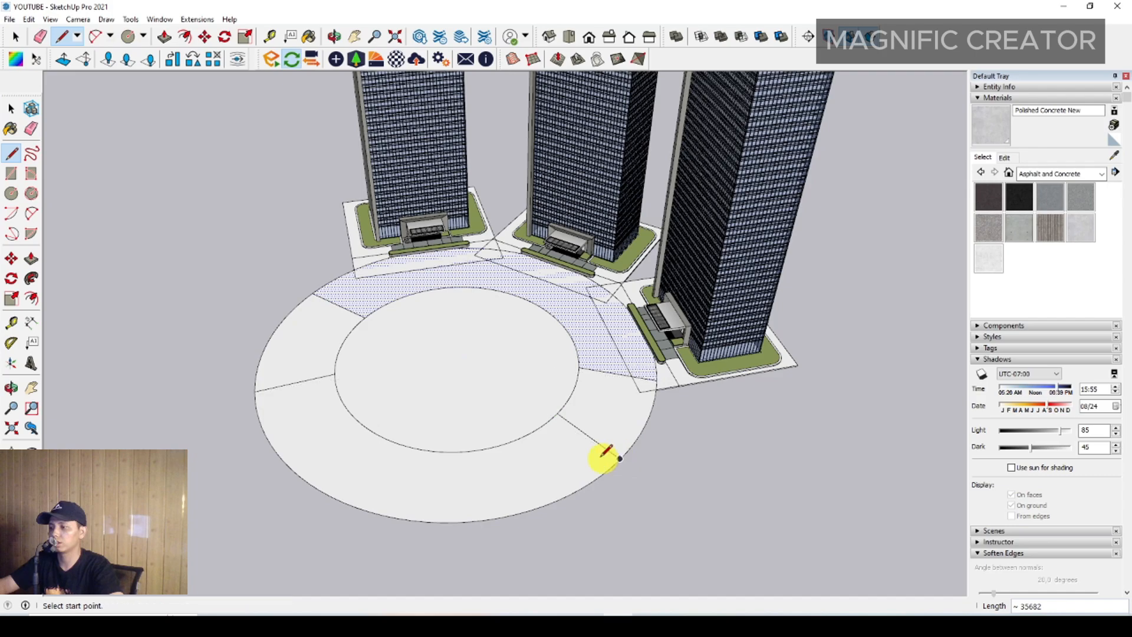
Extrude the two separated side segments of the wide ring upward into low curved blocks.
key(space)
middle_drag(606, 453, 627, 440)
key(p)
drag(627, 440, 628, 405)
drag(232, 391, 255, 369)
middle_drag(255, 369, 551, 366)
Offset the edge of the inner circular face inward by about 26,900 to create a second, smaller ring.
scroll(544, 425, down, 2)
scroll(579, 445, up, 1)
scroll(575, 460, down, 3)
scroll(579, 453, up, 2)
scroll(584, 437, up, 3)
click(551, 367)
key(f)
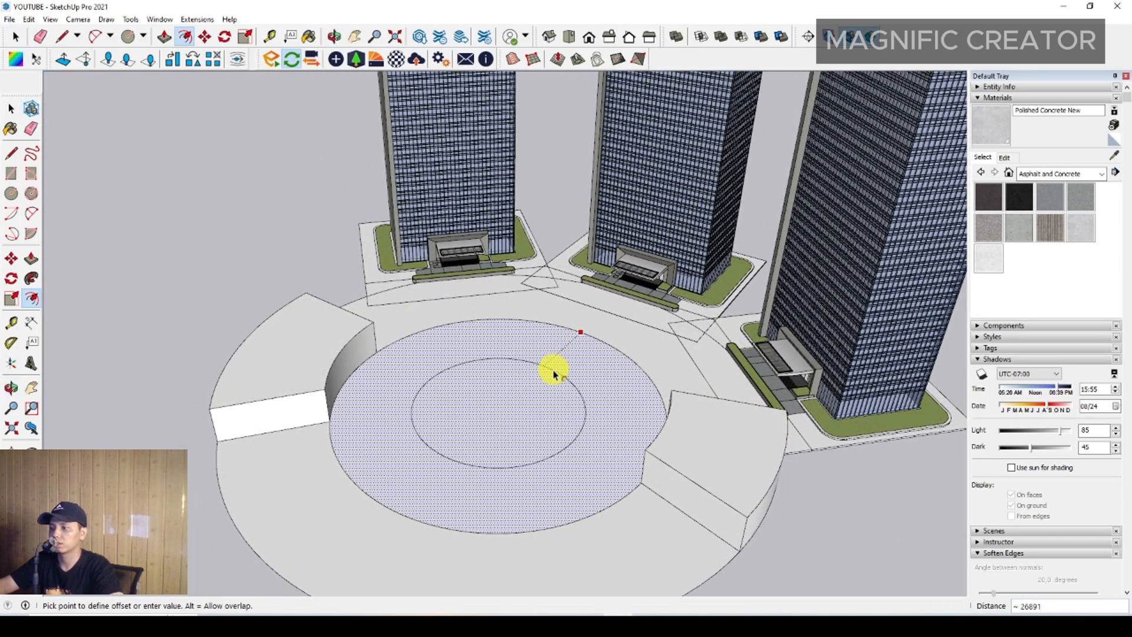
click(554, 374)
Separate a segment of the smaller ring facing the towers with two crossing lines and extrude it upward into a block.
key(space)
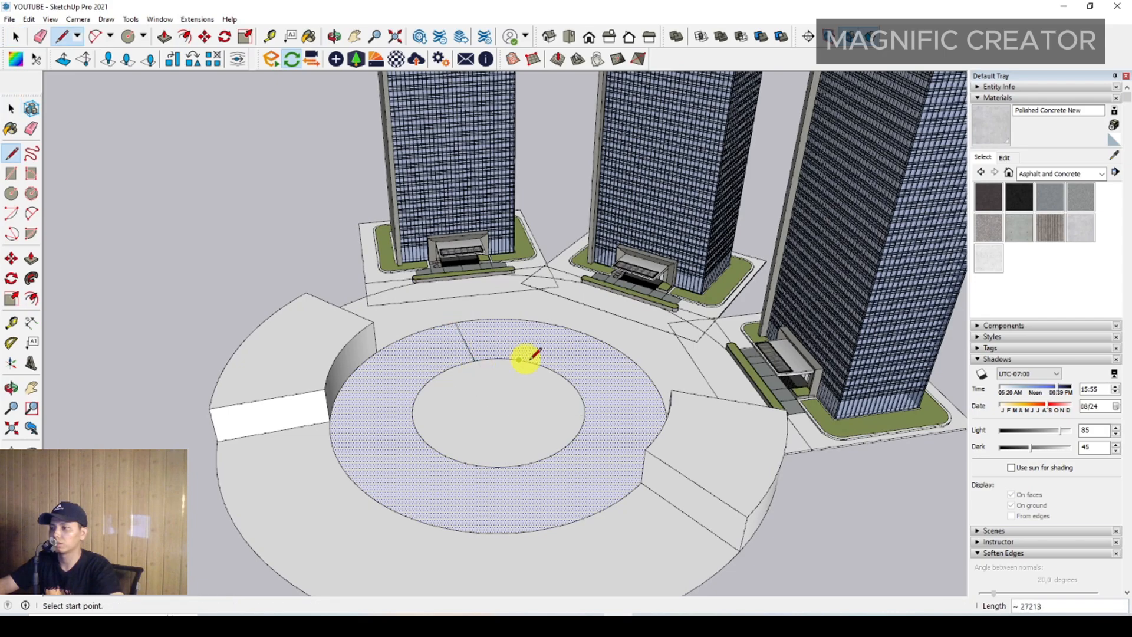
click(619, 348)
key(space)
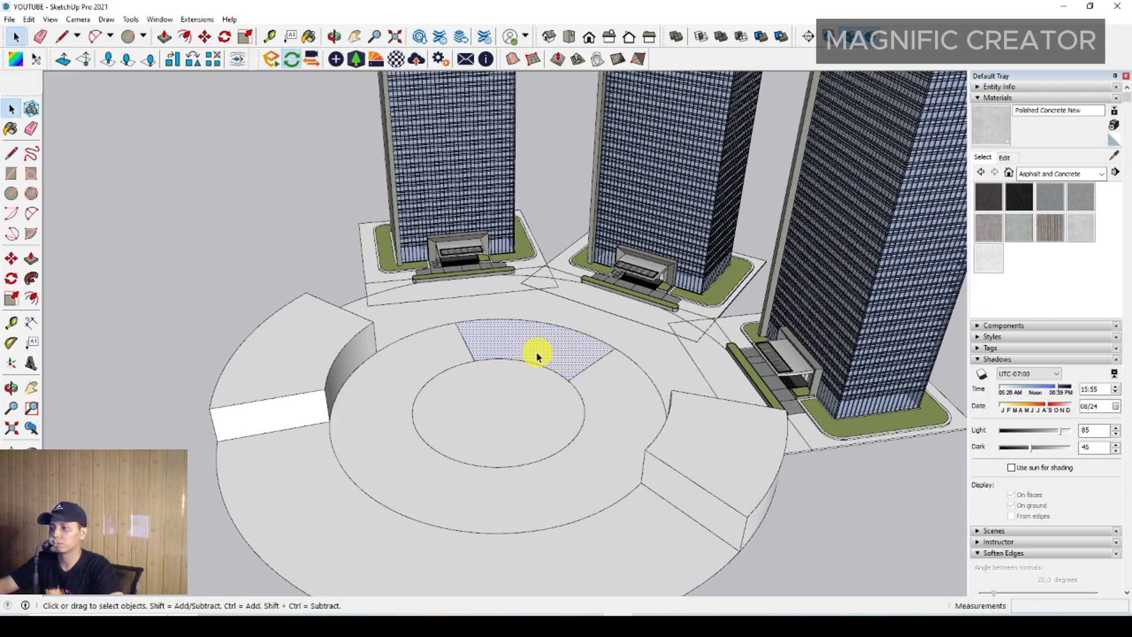
key(p)
key(space)
Sample the large glass material from a tower facade and paint the straight front end of one side block with it.
scroll(530, 392, down, 1)
middle_drag(531, 392, 475, 349)
scroll(525, 436, up, 2)
middle_drag(581, 437, 603, 416)
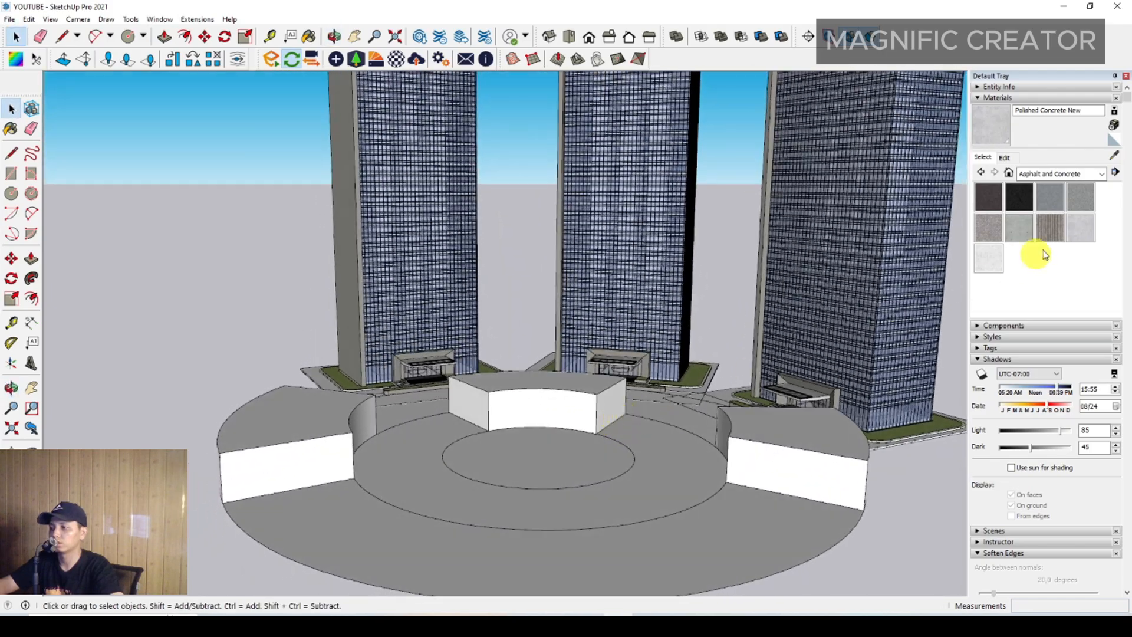
click(1115, 158)
scroll(890, 405, up, 5)
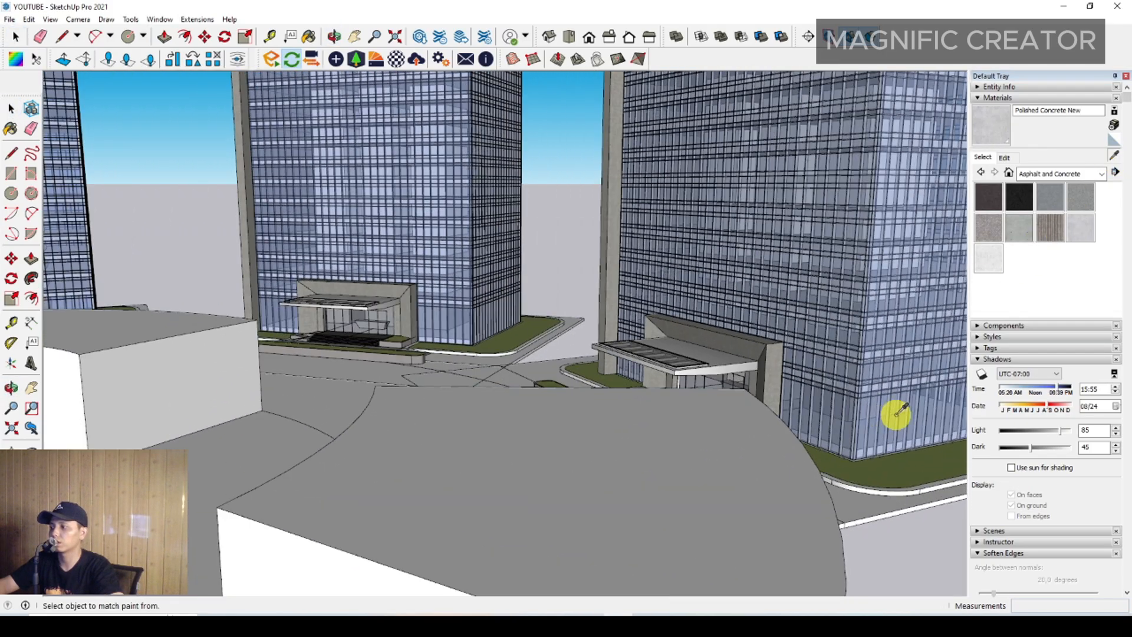
click(894, 407)
scroll(894, 407, down, 5)
click(600, 445)
scroll(610, 417, up, 3)
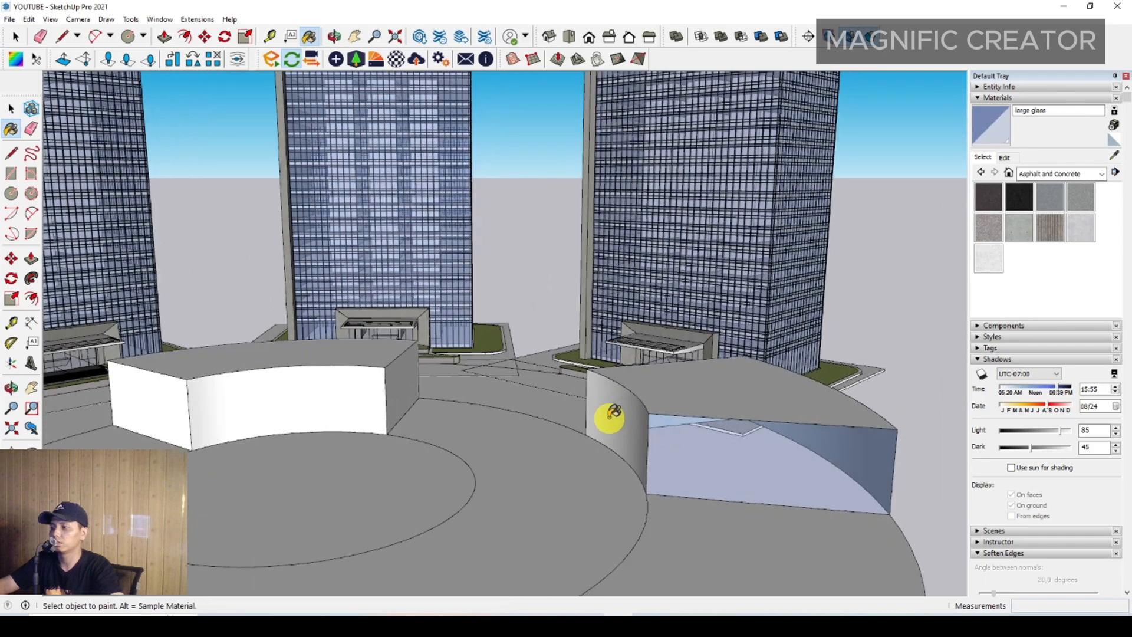
Paint further walls of that side block and the curved and end walls of the middle block with large glass.
middle_drag(617, 411, 543, 291)
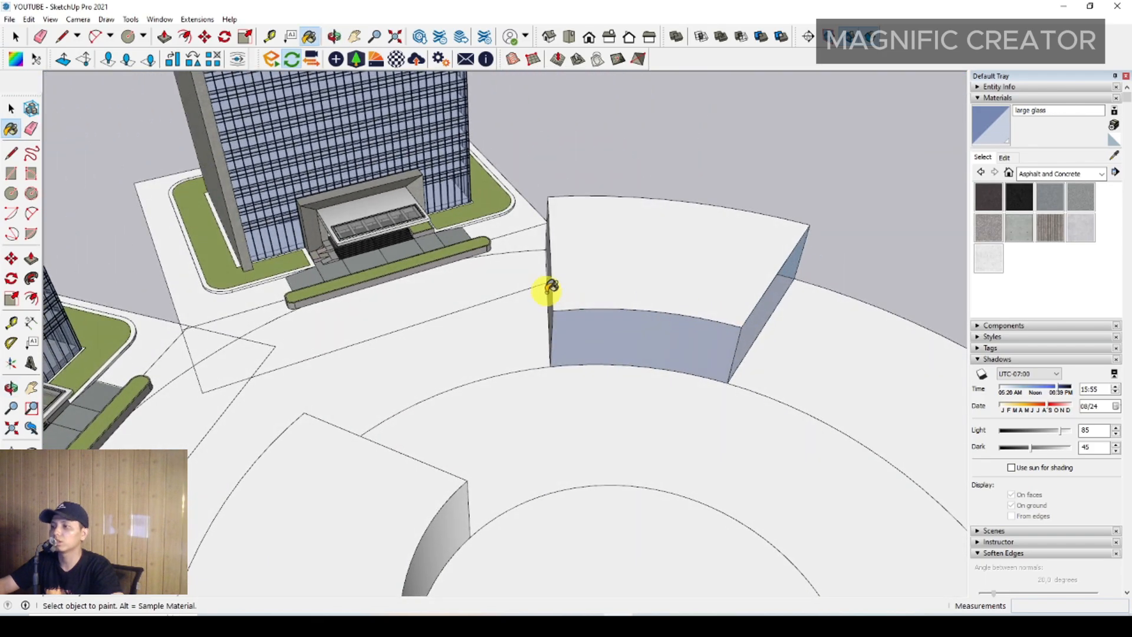
scroll(544, 291, up, 2)
click(523, 276)
scroll(536, 293, down, 5)
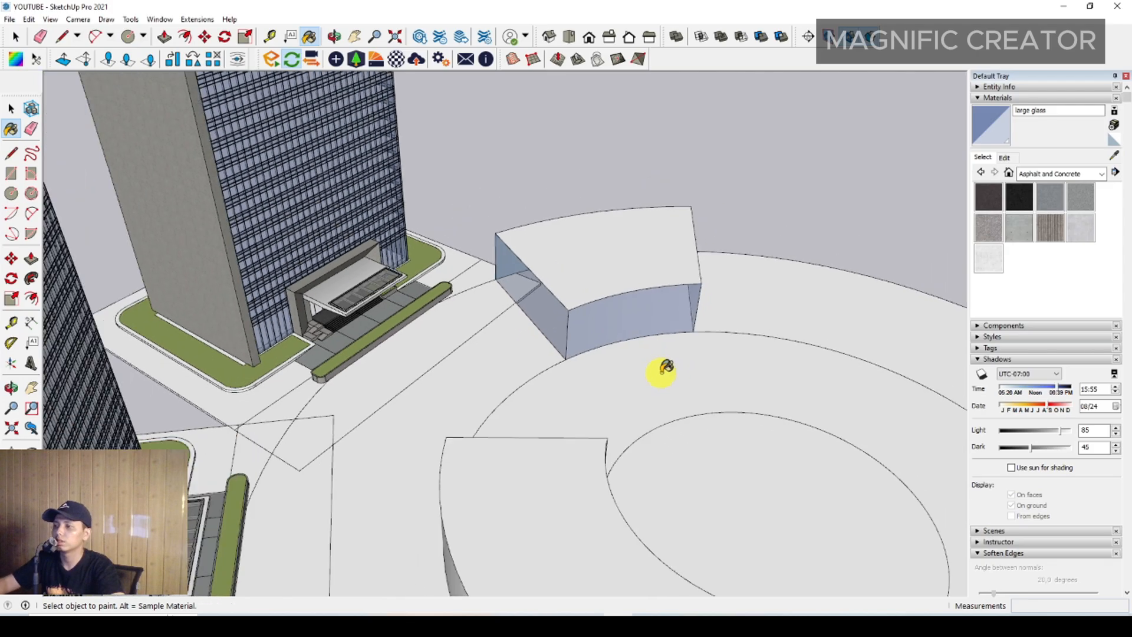
middle_drag(662, 369, 299, 377)
click(330, 384)
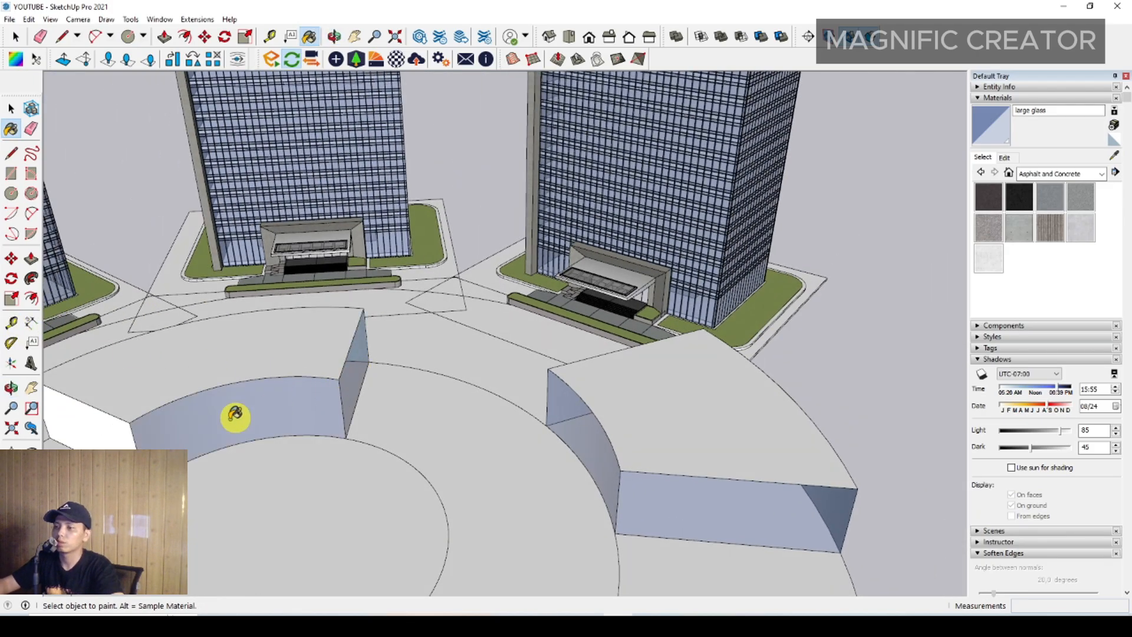
click(121, 431)
Paint the walls of the opposite side block with the large glass material.
scroll(260, 434, down, 2)
mouse_move(260, 434)
shift+middle_down()
mouse_move(480, 352)
mouse_move(531, 306)
shift+middle_up()
click(182, 399)
click(253, 355)
mouse_move(253, 356)
shift+middle_down()
mouse_move(563, 434)
mouse_move(559, 404)
mouse_move(498, 402)
shift+middle_up()
scroll(498, 402, up, 1)
click(481, 405)
Copy the top edges of the side block straight down by about 4039 to mark off an upper band.
mouse_move(367, 478)
middle_down()
mouse_move(652, 353)
mouse_move(534, 397)
mouse_move(472, 371)
mouse_move(551, 448)
middle_up()
scroll(652, 353, down, 2)
scroll(511, 397, down, 1)
middle_drag(551, 449, 551, 391)
mouse_move(611, 484)
shift+middle_down()
mouse_move(568, 441)
mouse_move(488, 423)
mouse_move(537, 397)
mouse_move(526, 488)
mouse_move(585, 446)
mouse_move(522, 448)
shift+middle_up()
scroll(491, 401, up, 2)
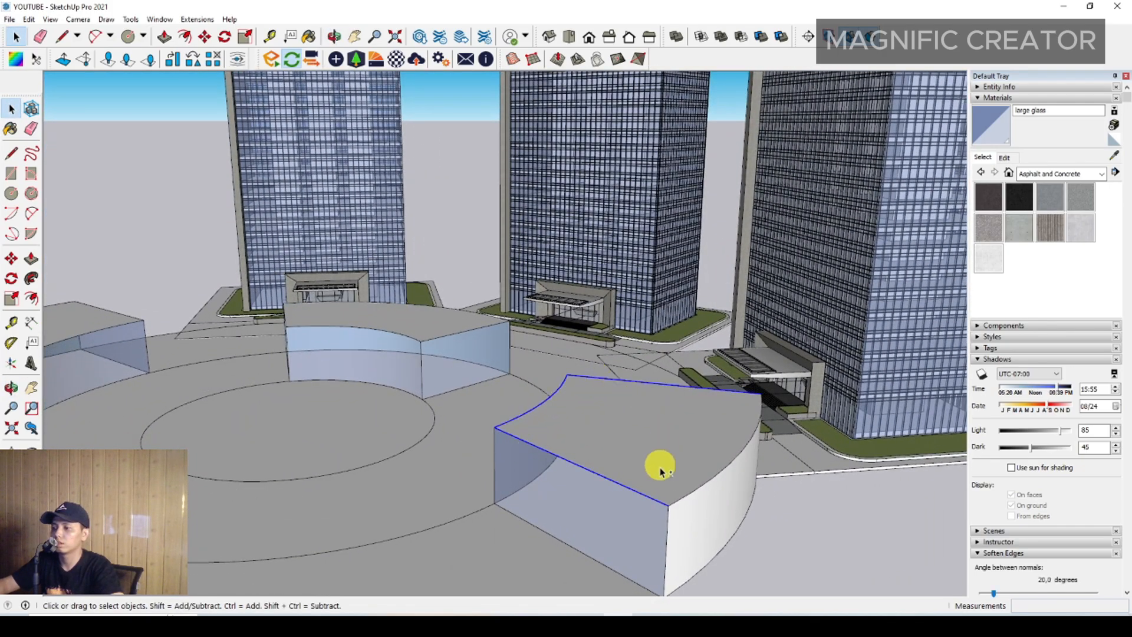
middle_drag(678, 504, 599, 431)
key(m)
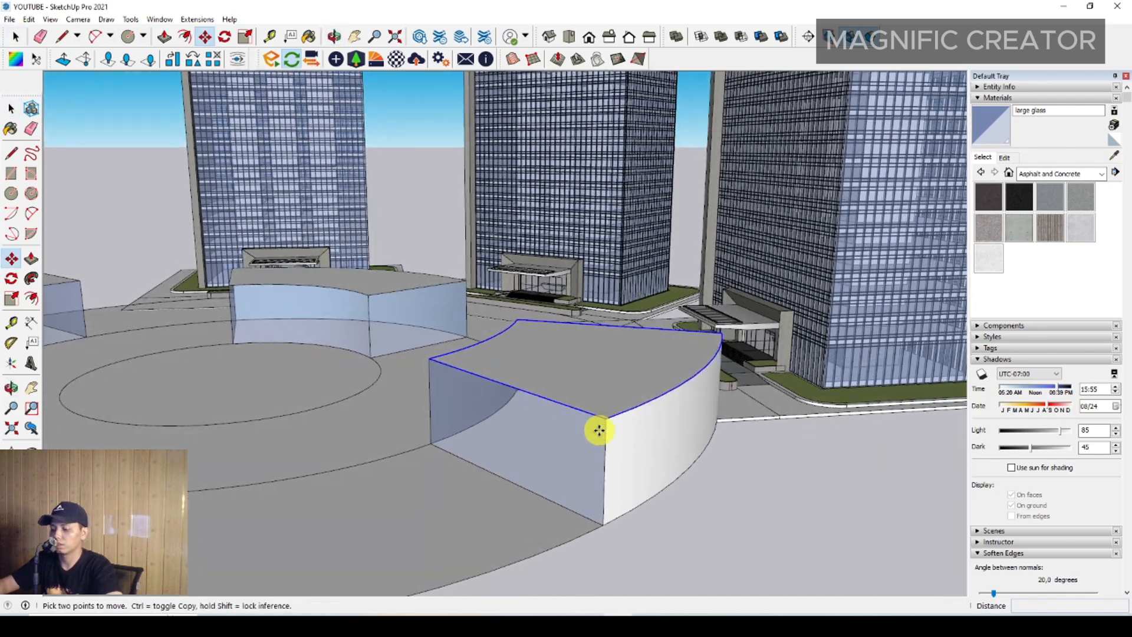
click(607, 419)
key(ctrl)
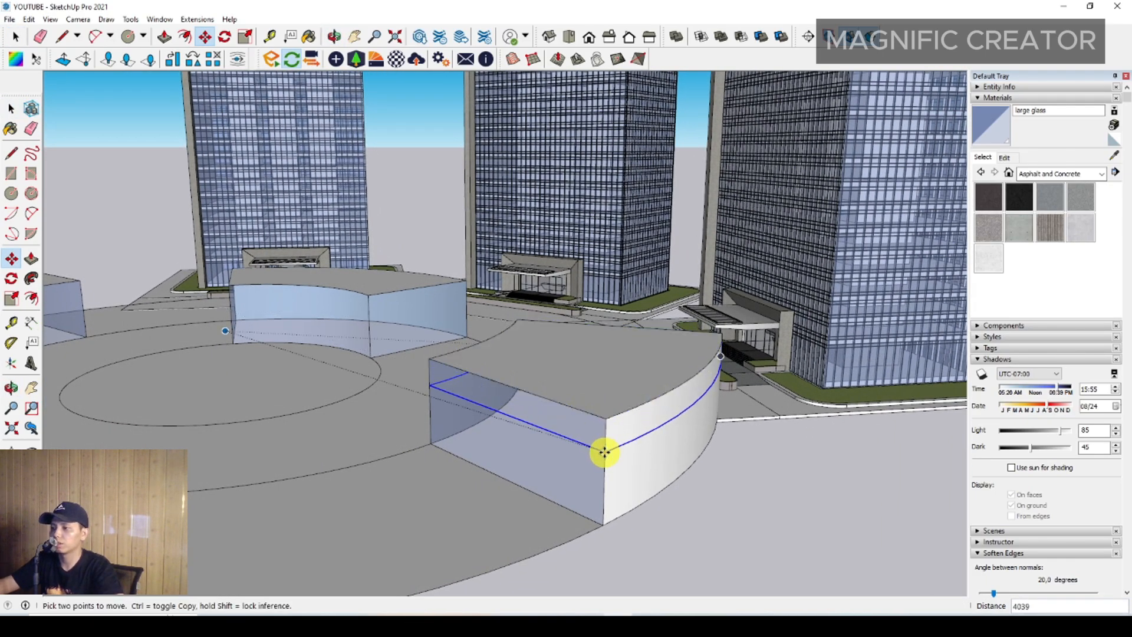
key(space)
Sample the Default material and paint the upper band of that side block's walls with it.
click(1115, 156)
scroll(617, 367, up, 1)
click(550, 376)
click(523, 411)
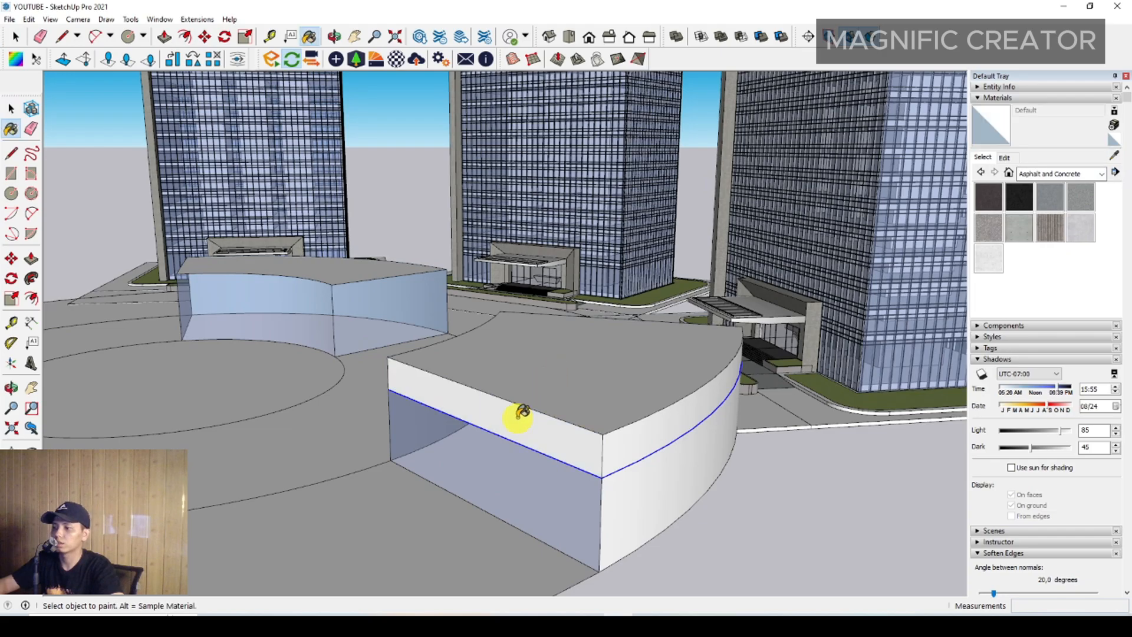
middle_drag(487, 390, 825, 409)
click(557, 340)
mouse_move(556, 345)
middle_down()
mouse_move(632, 445)
mouse_move(785, 448)
middle_up()
scroll(506, 329, up, 2)
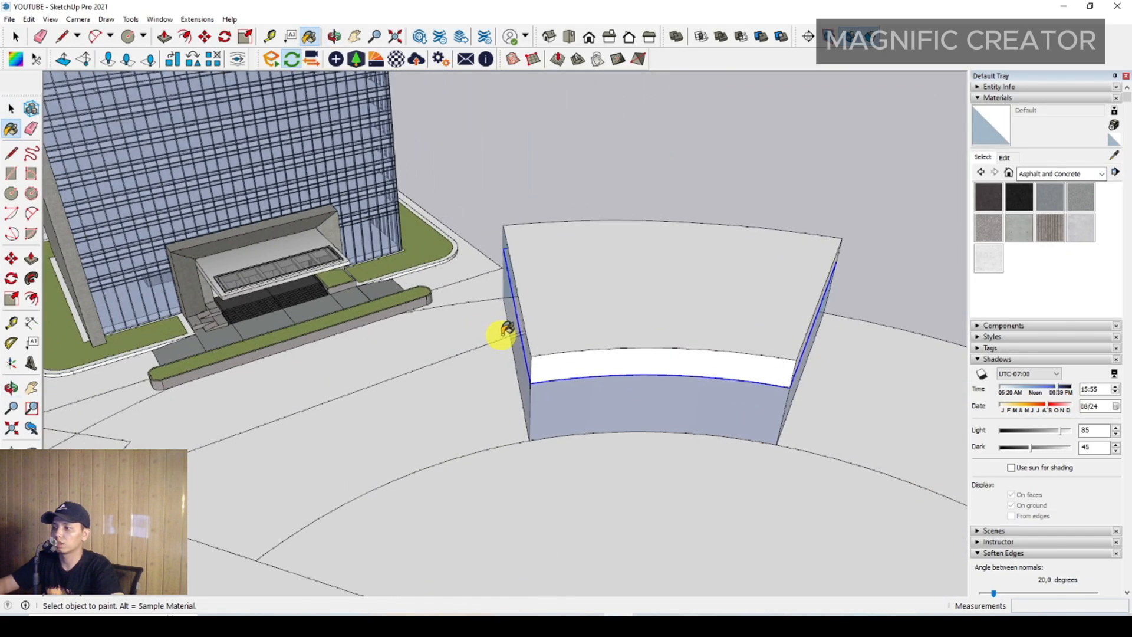
click(529, 330)
Copy the middle block's top edges straight down by about 3600 to divide its walls into two bands.
scroll(626, 360, down, 1)
scroll(397, 328, down, 3)
mouse_move(627, 359)
middle_down()
mouse_move(397, 329)
mouse_move(586, 332)
mouse_move(451, 334)
middle_up()
key(space)
scroll(449, 335, up, 1)
click(443, 336)
click(381, 331)
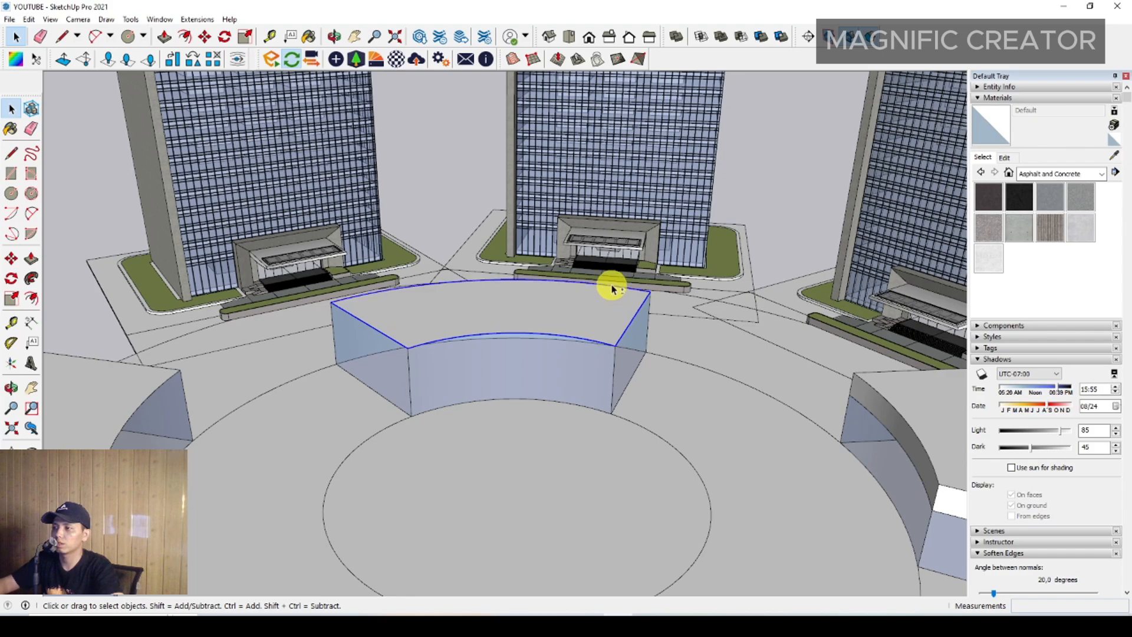
scroll(614, 337, up, 3)
middle_drag(620, 350, 607, 353)
key(m)
click(608, 345)
key(ctrl)
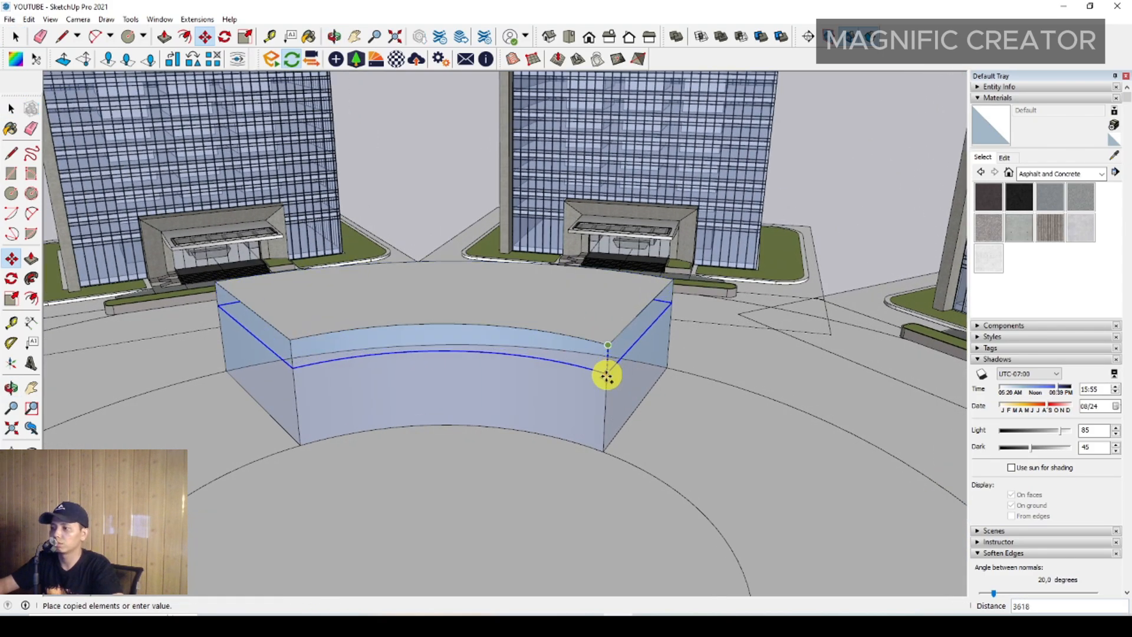
click(606, 378)
key(space)
key(p)
key(space)
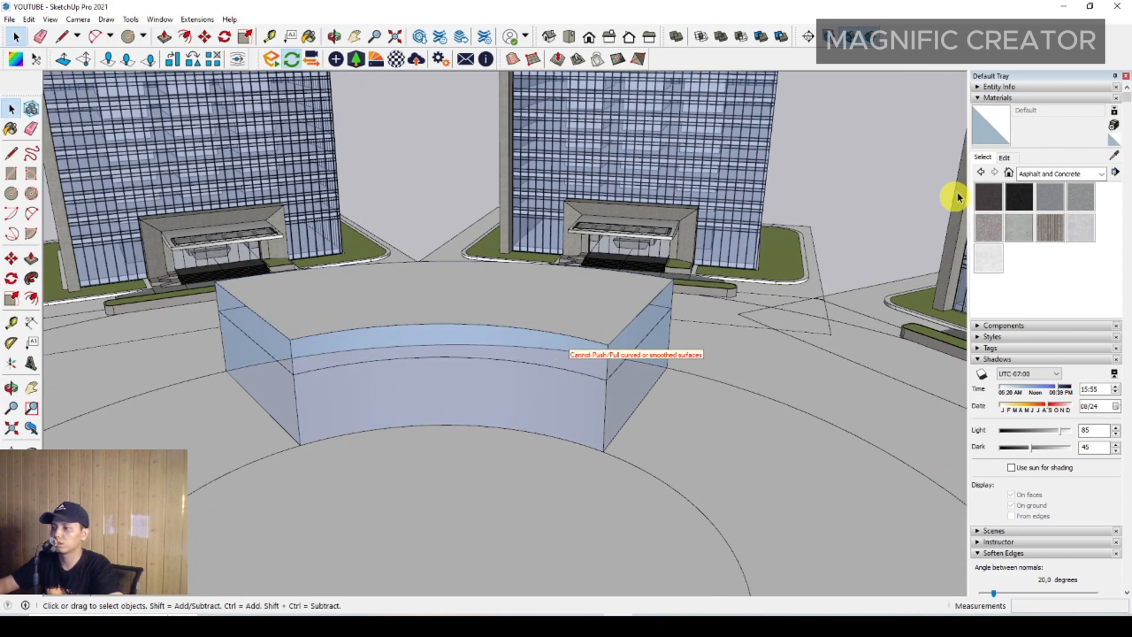
Sample Granite Light Gray from a tower's entrance frame and paint the middle block's roof and upper wall band with it.
click(1113, 155)
scroll(708, 240, up, 1)
click(683, 230)
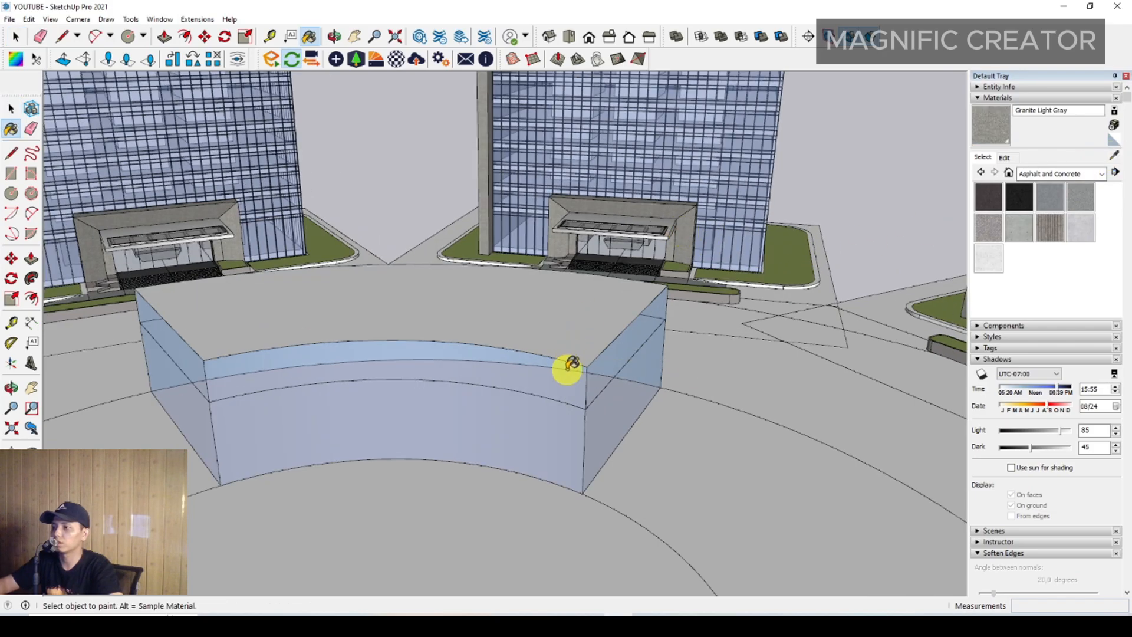
click(568, 374)
click(597, 374)
click(592, 349)
click(190, 357)
mouse_move(189, 358)
middle_down()
mouse_move(476, 399)
mouse_move(435, 336)
mouse_move(366, 379)
mouse_move(273, 361)
middle_up()
click(430, 425)
key(space)
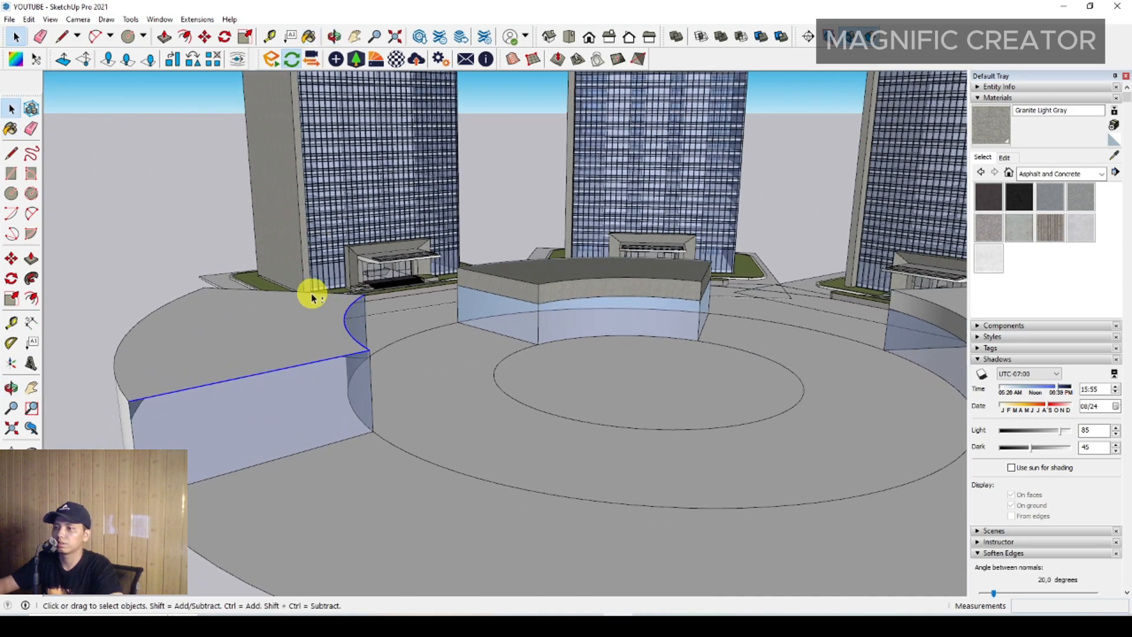
Copy the top edges of the opposite side block straight down by about 5541 to mark off its upper band.
middle_drag(123, 341, 413, 338)
key(m)
key(ctrl)
click(412, 337)
click(413, 379)
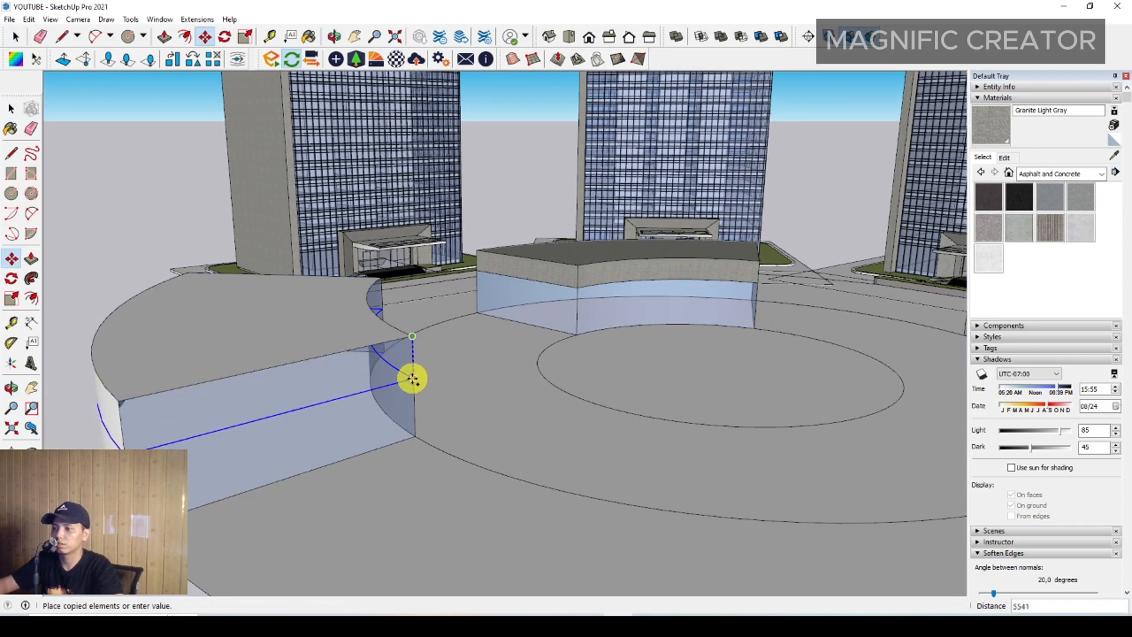
key(space)
key(p)
click(339, 370)
key(space)
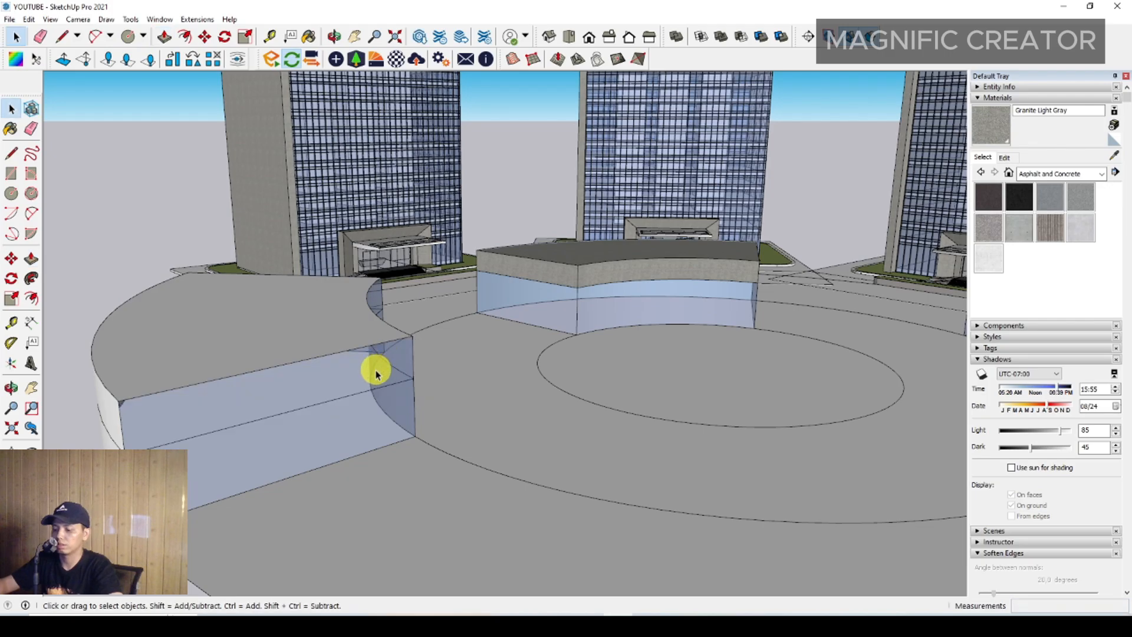
Paint the upper wall band and roof of this side block with Granite Light Gray.
key(b)
click(388, 366)
middle_drag(389, 364, 356, 318)
click(357, 305)
middle_drag(236, 342, 463, 349)
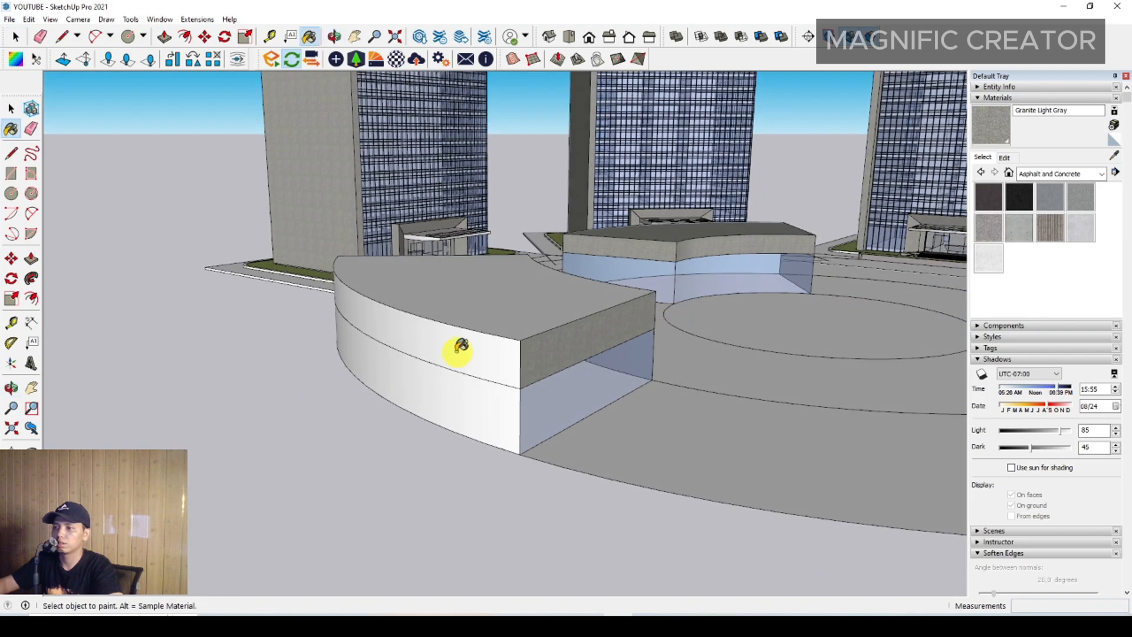
click(337, 341)
middle_drag(336, 342, 652, 309)
click(720, 260)
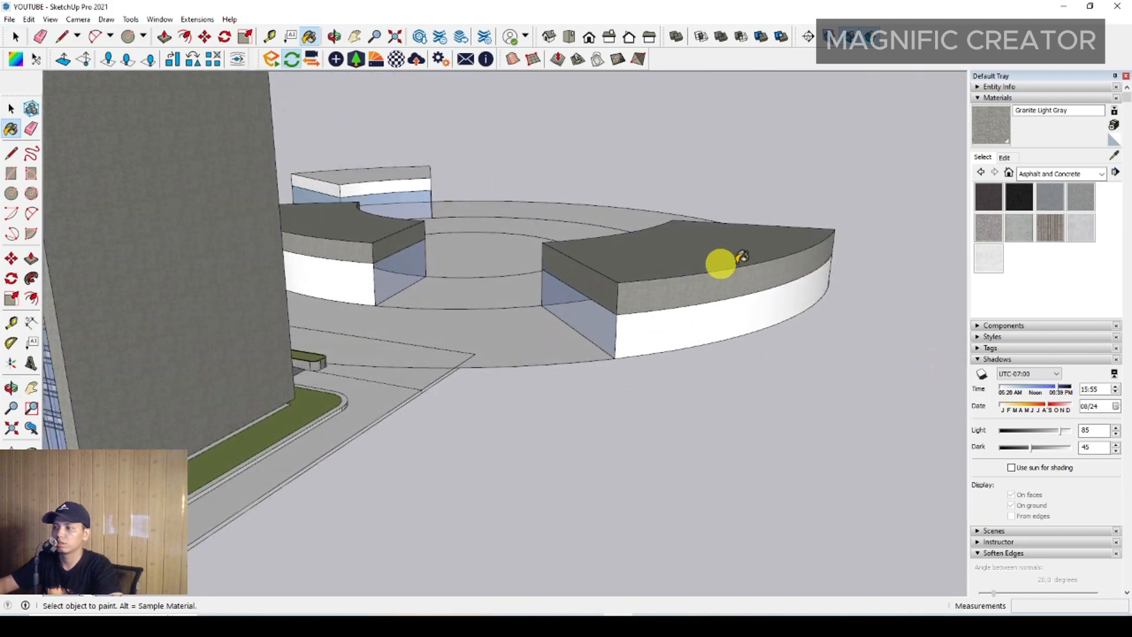
Paint the roof and upper wall band of the remaining side block with Granite Light Gray.
middle_drag(720, 261, 460, 255)
scroll(745, 177, up, 2)
click(767, 169)
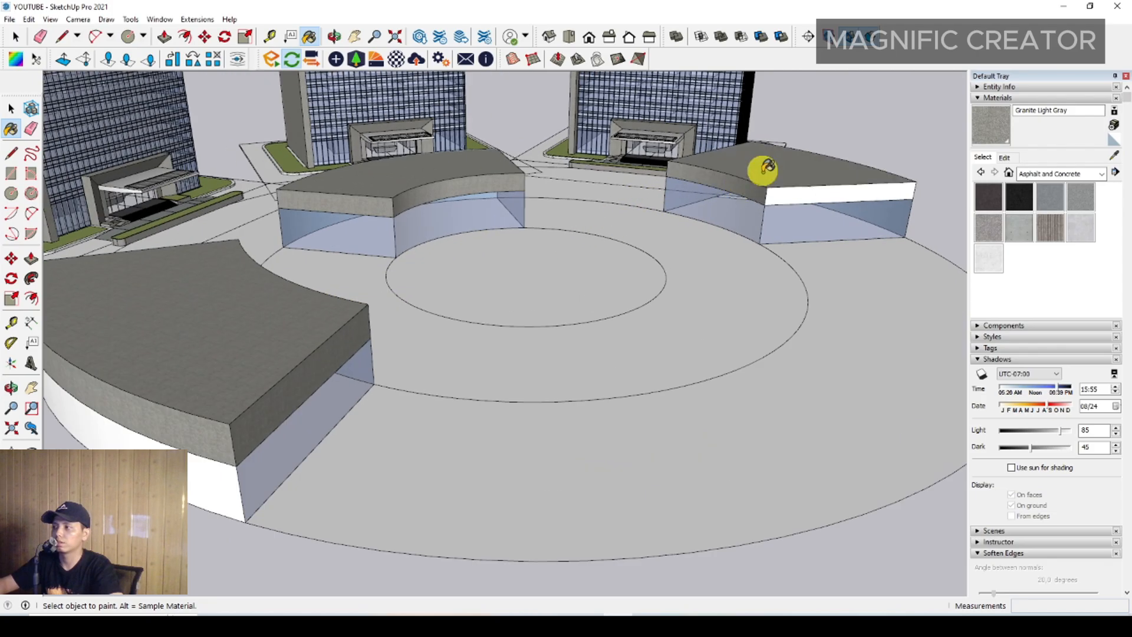
middle_drag(780, 190, 495, 360)
scroll(453, 351, up, 3)
key(space)
Offset the central circle of the plaza inward by about 4236 to form a narrow border ring.
scroll(362, 389, down, 2)
click(523, 331)
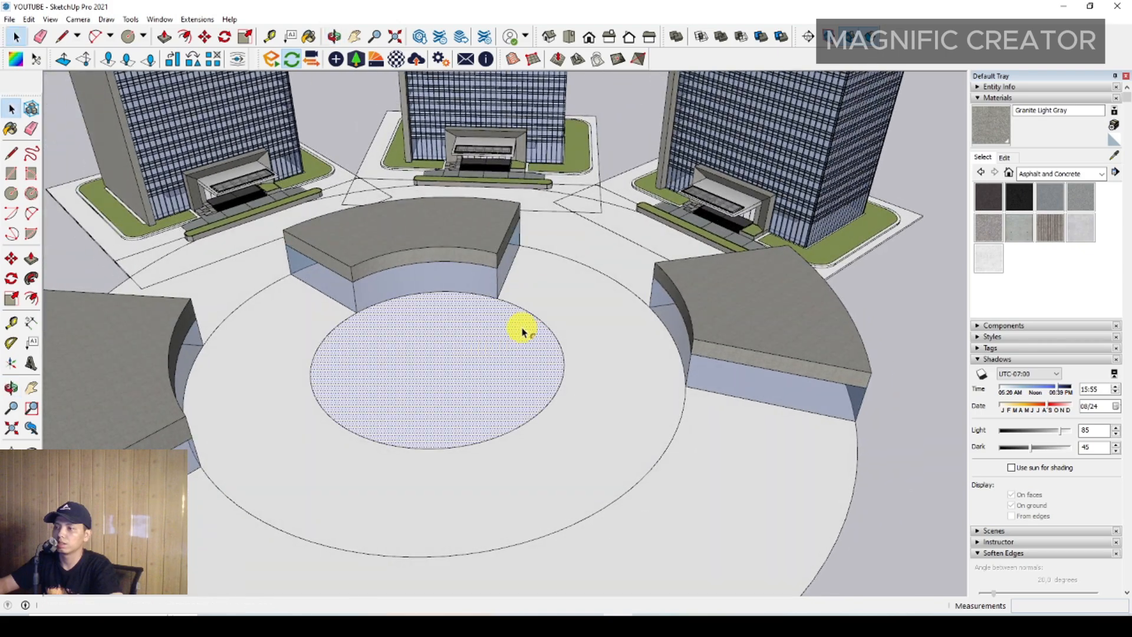
key(f)
click(534, 316)
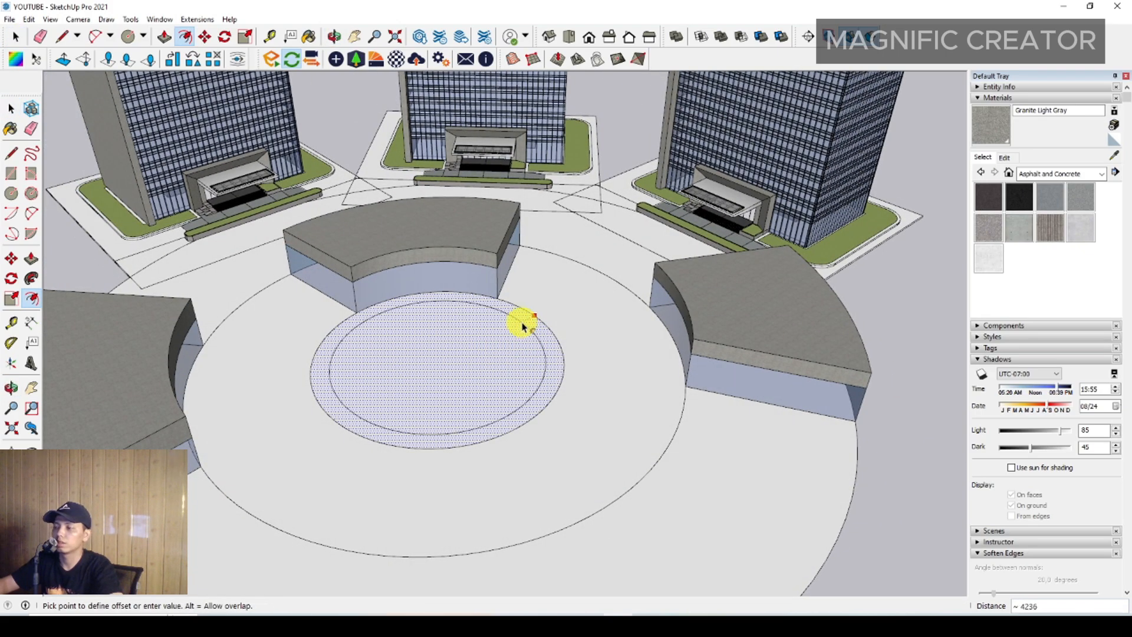
click(524, 326)
key(space)
Sample Vegetation Grass from a tower lawn and paint the plaza's central circle and the outer ring areas with it.
scroll(505, 333, down, 2)
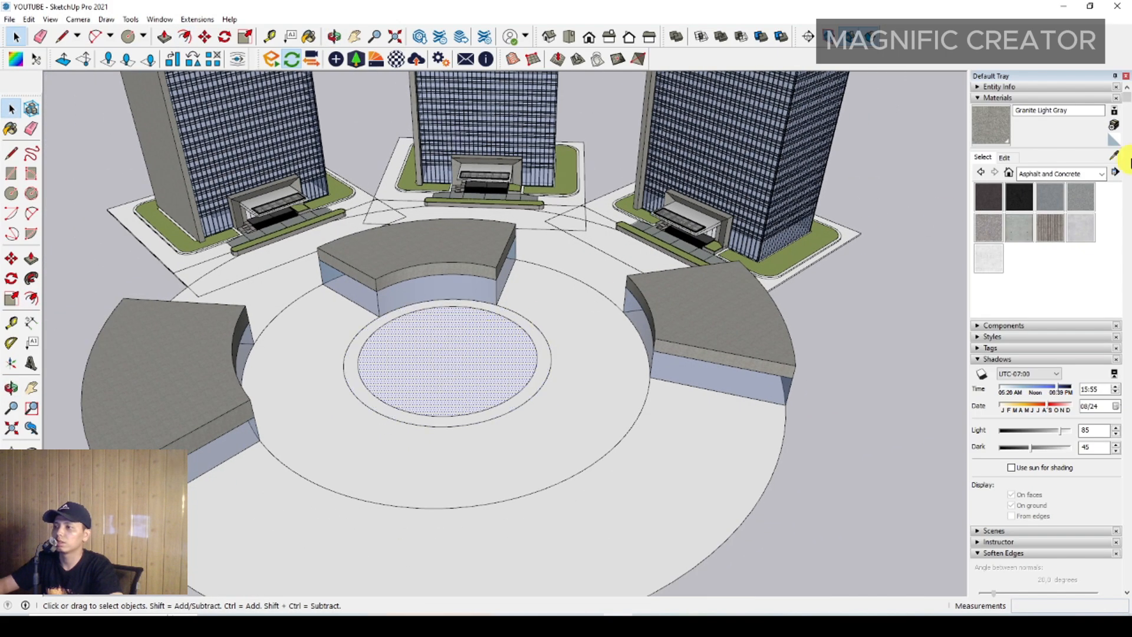
alt+click(578, 200)
scroll(560, 171, down, 1)
middle_drag(524, 368, 450, 366)
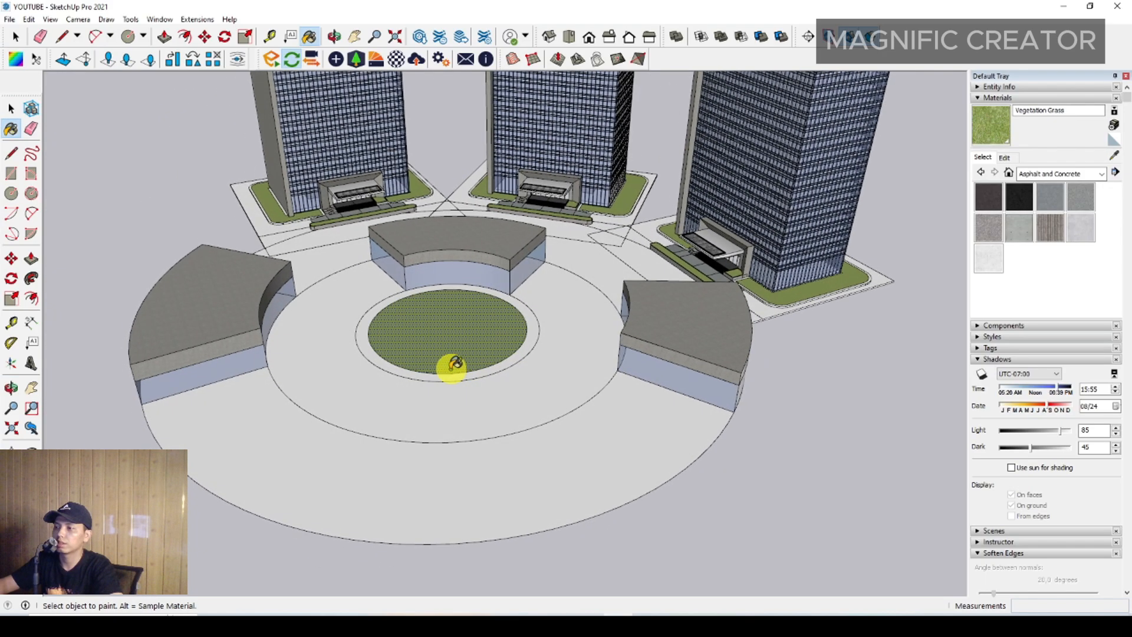
click(333, 475)
click(590, 259)
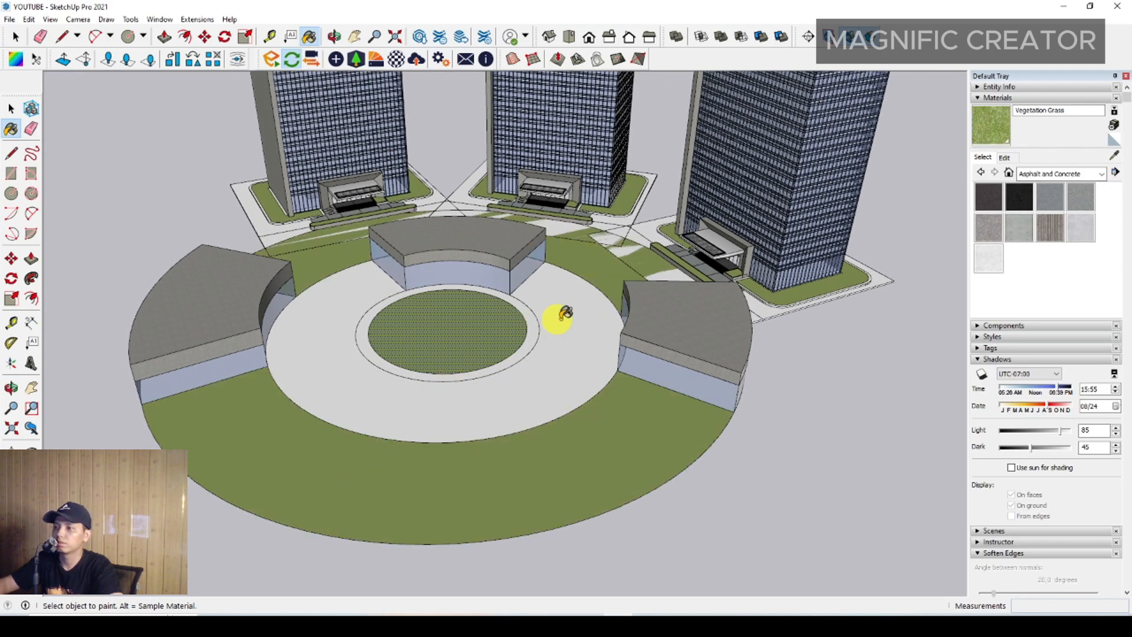
Examine the whole complex from a low, distant viewpoint and look over the available material collections.
scroll(567, 313, down, 2)
mouse_move(566, 313)
middle_down()
mouse_move(558, 251)
mouse_move(533, 466)
mouse_move(546, 442)
middle_up()
key(space)
scroll(549, 328, up, 1)
scroll(548, 394, down, 1)
scroll(647, 413, down, 1)
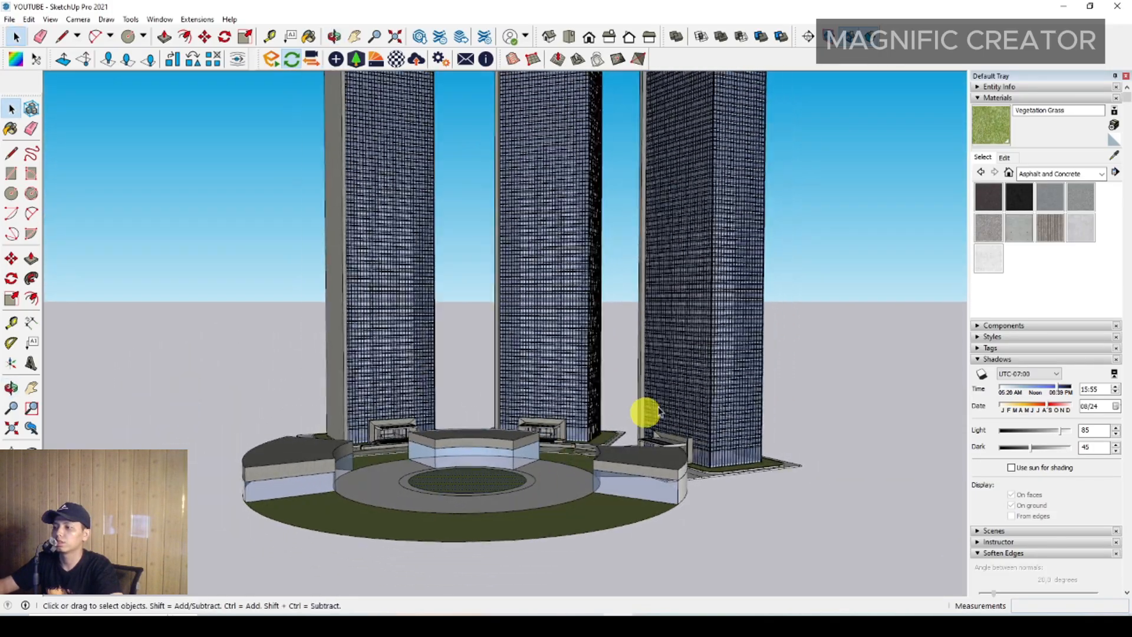
middle_drag(466, 441, 604, 408)
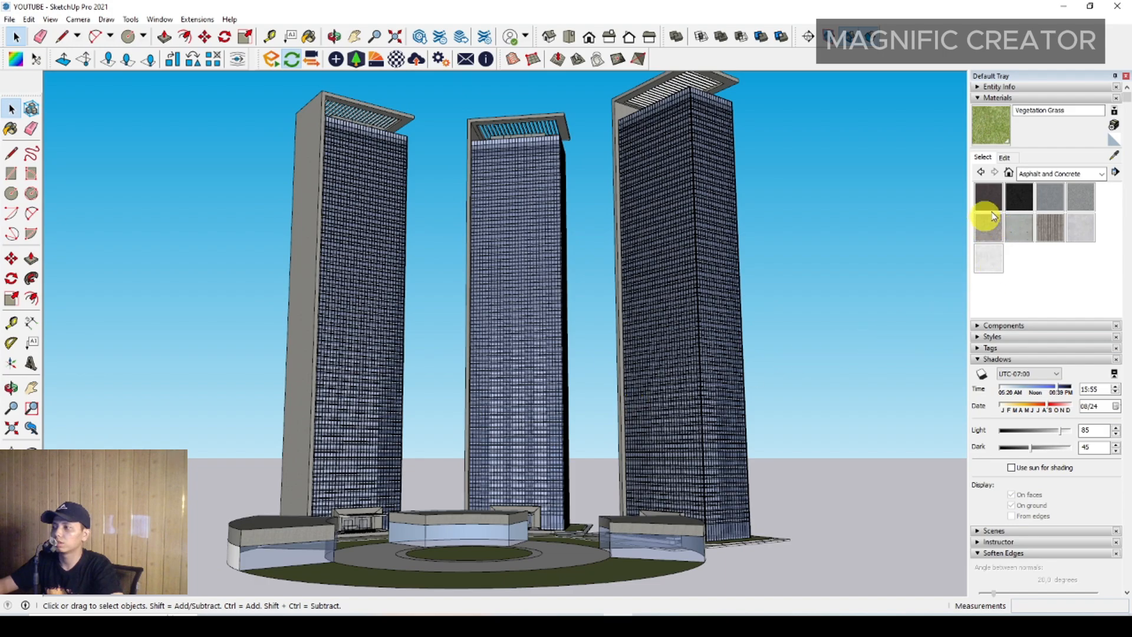
click(1092, 174)
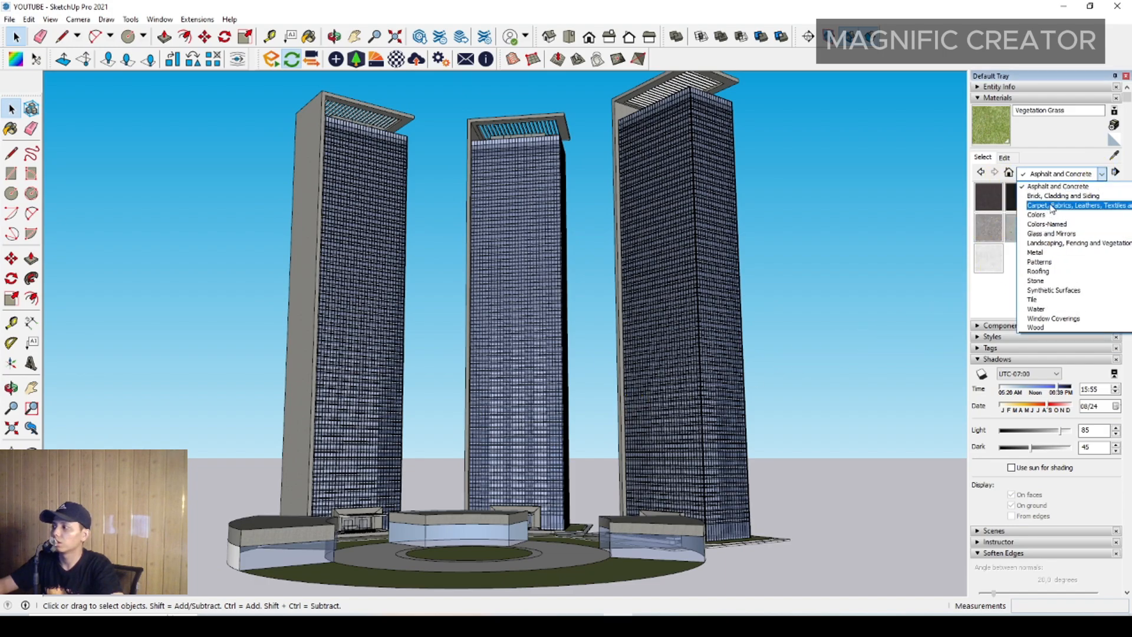
click(1078, 175)
click(1028, 225)
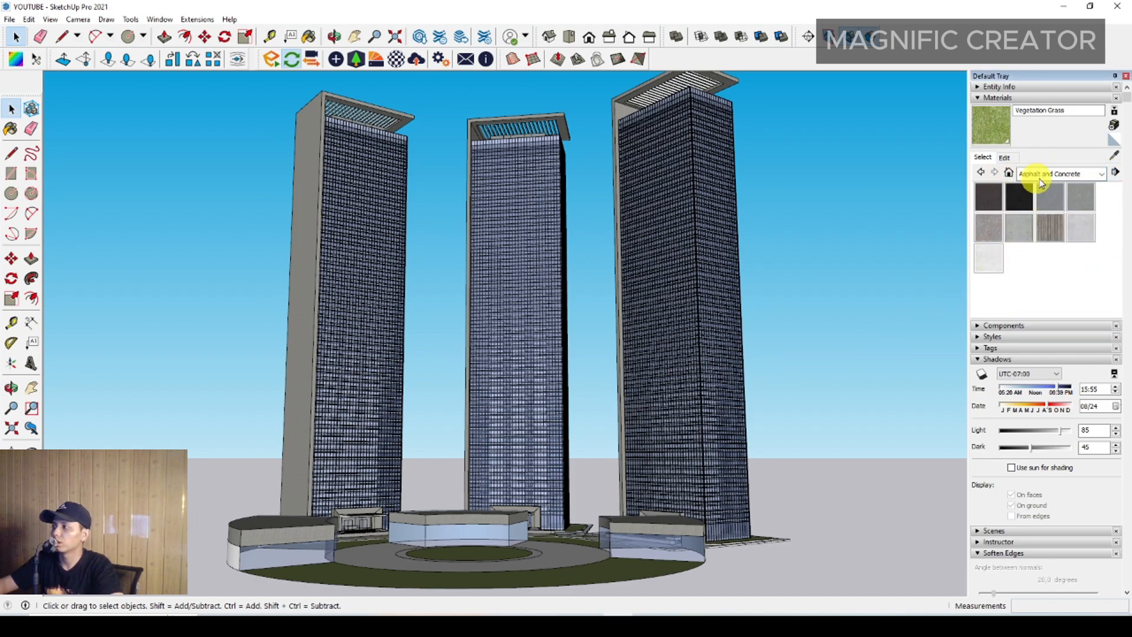
Place a Tree 2D Deciduous component from the Components Sampler collection on the plaza's central lawn.
click(995, 326)
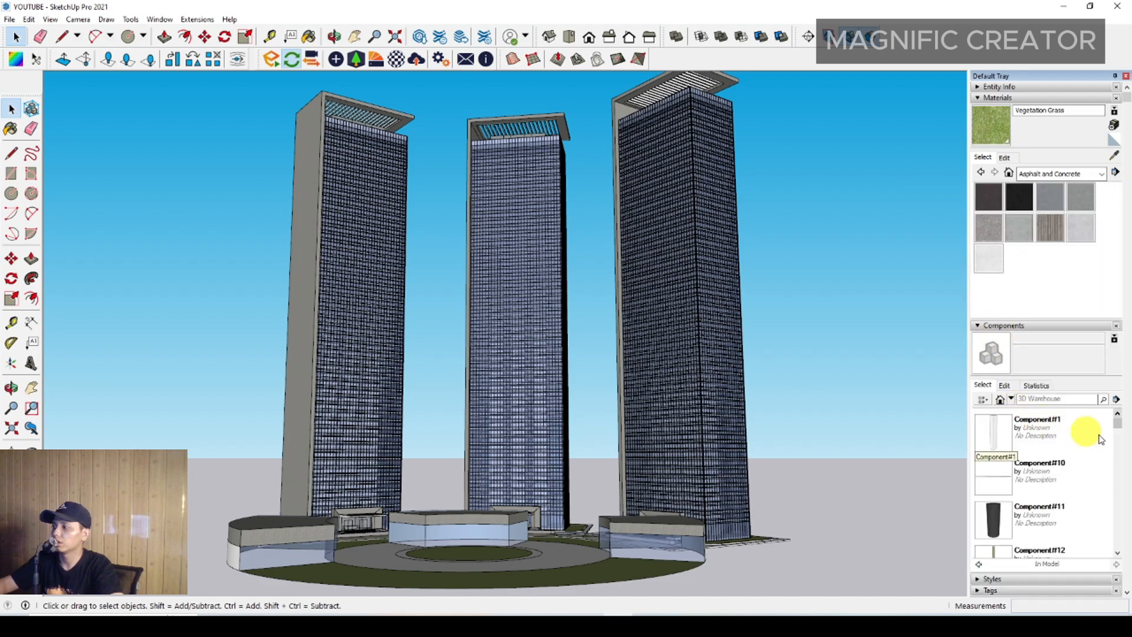
click(1011, 400)
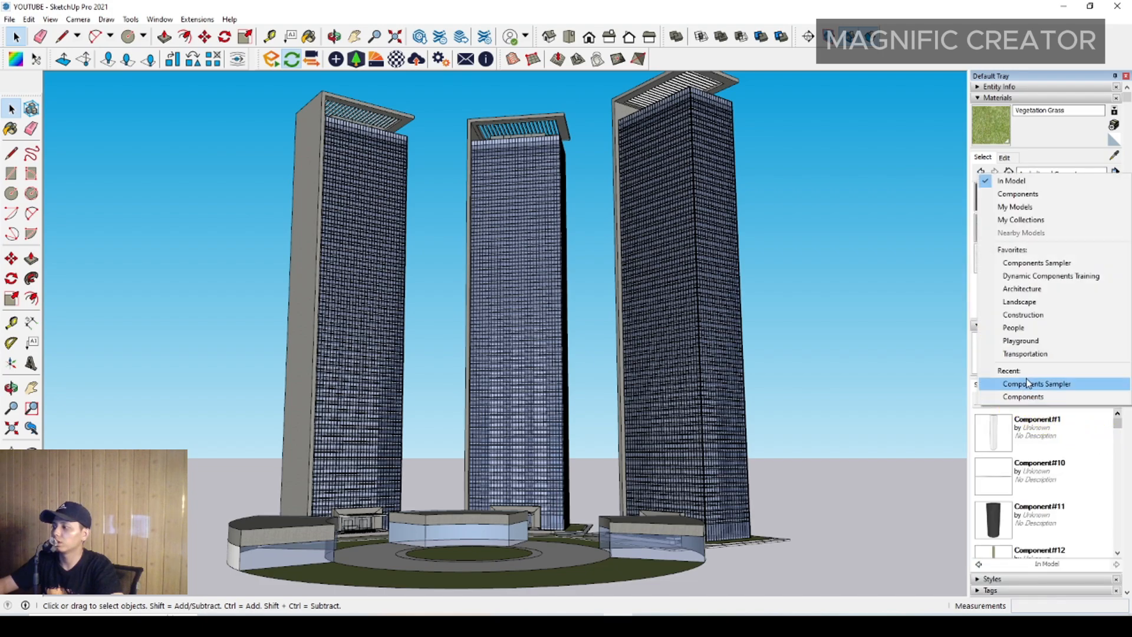
click(1018, 194)
click(1006, 432)
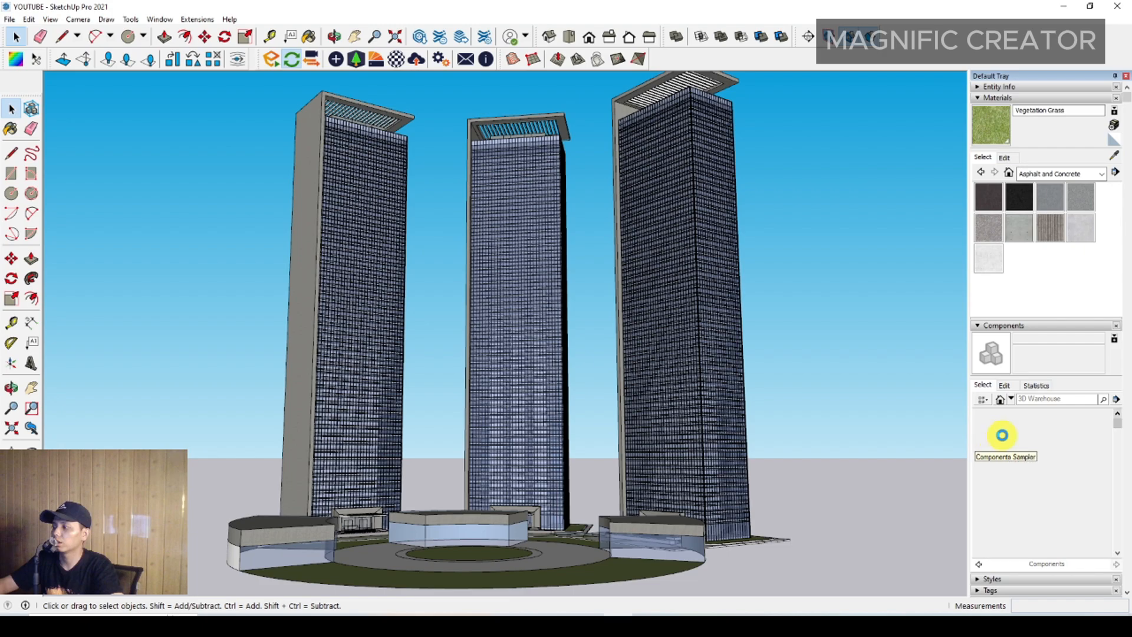
scroll(1026, 378, down, 5)
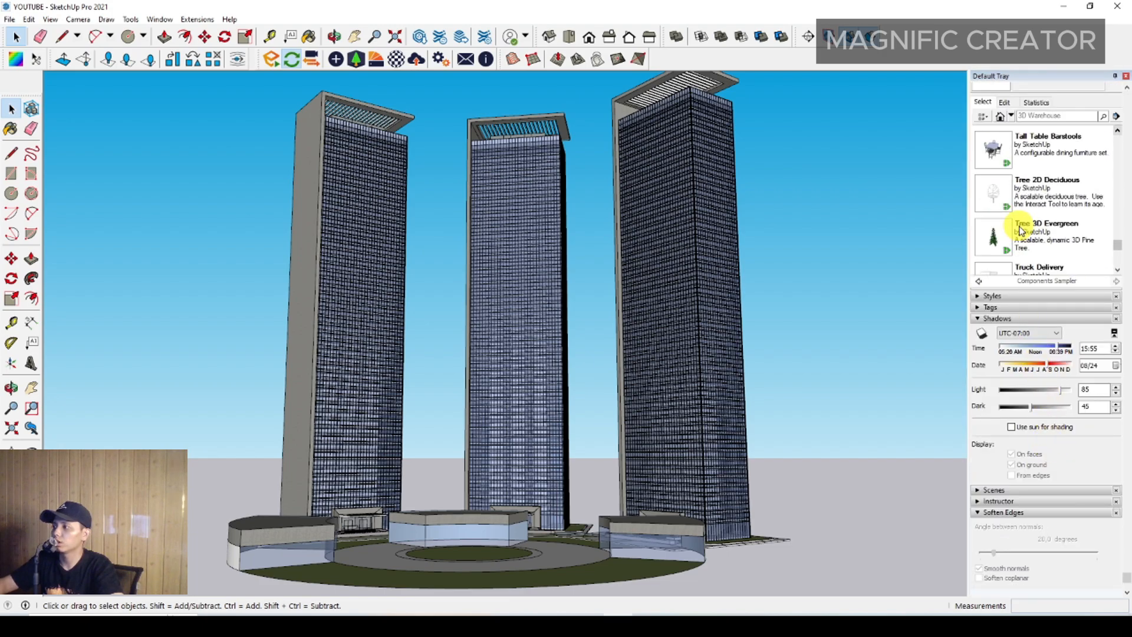
click(997, 202)
middle_drag(583, 460, 430, 475)
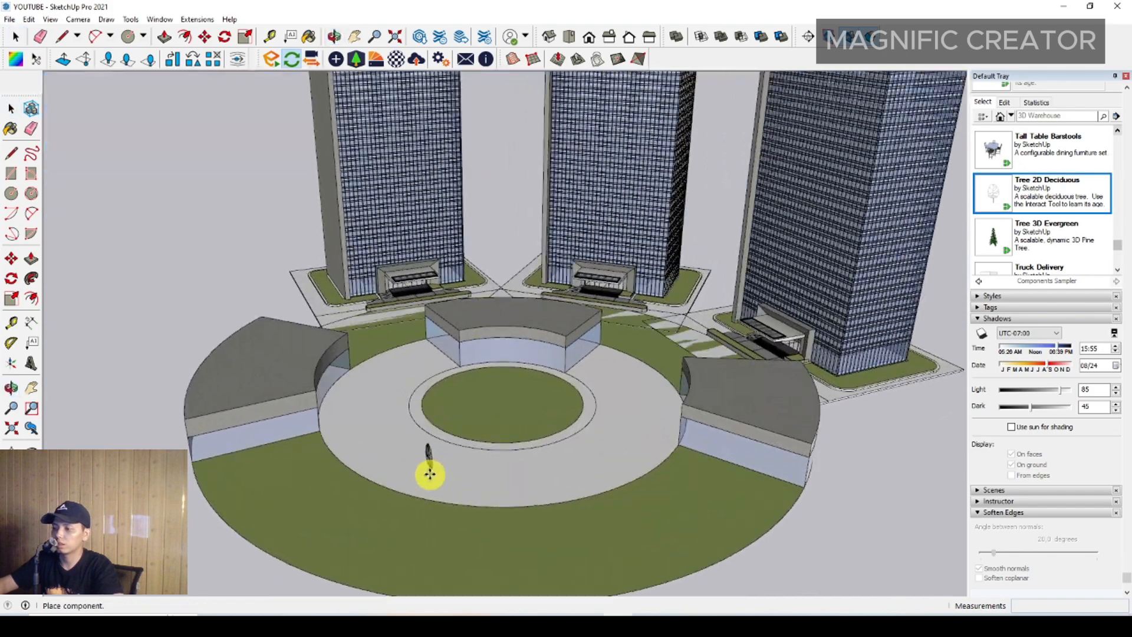
scroll(430, 475, up, 1)
click(390, 446)
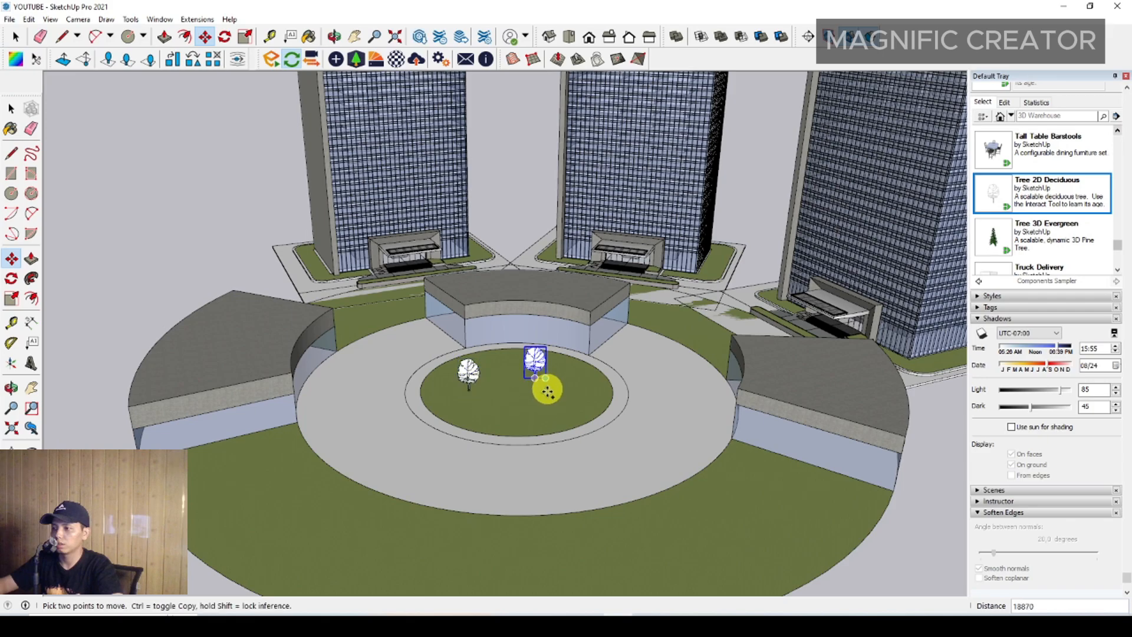
Copy the pair of trees on the central lawn toward its front side to make a group of four.
scroll(537, 390, up, 2)
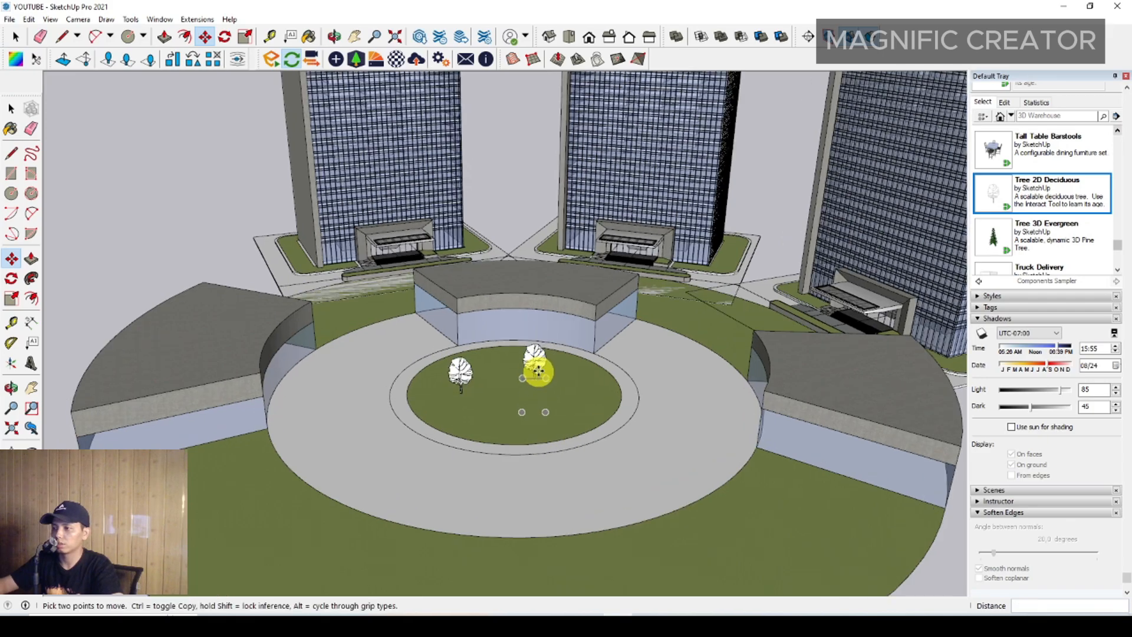
key(space)
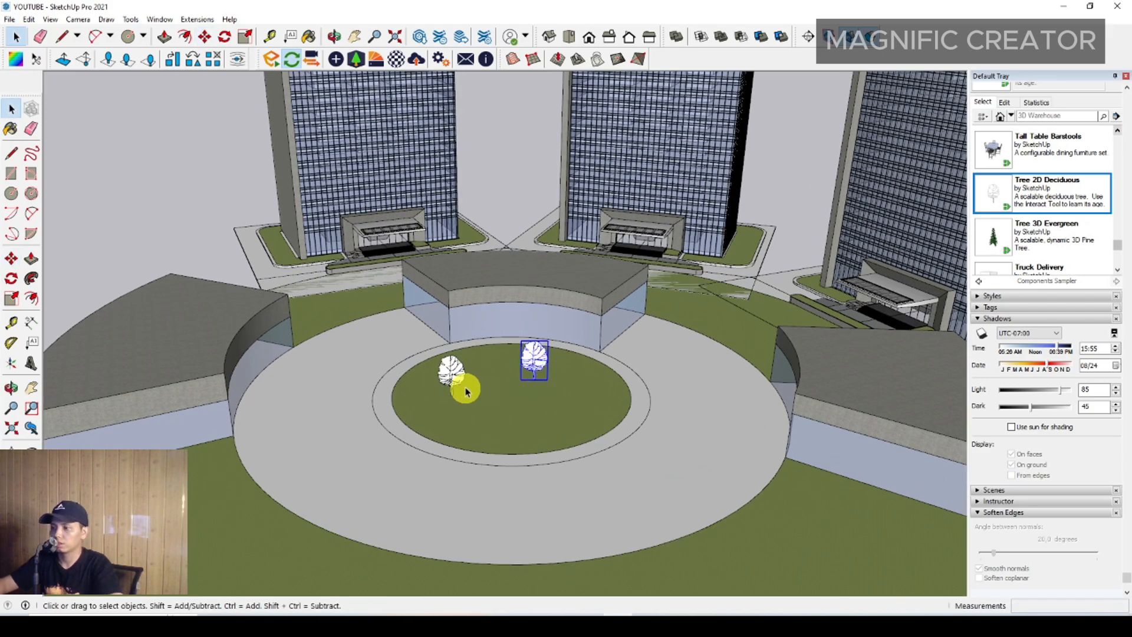
middle_drag(503, 388, 491, 411)
key(m)
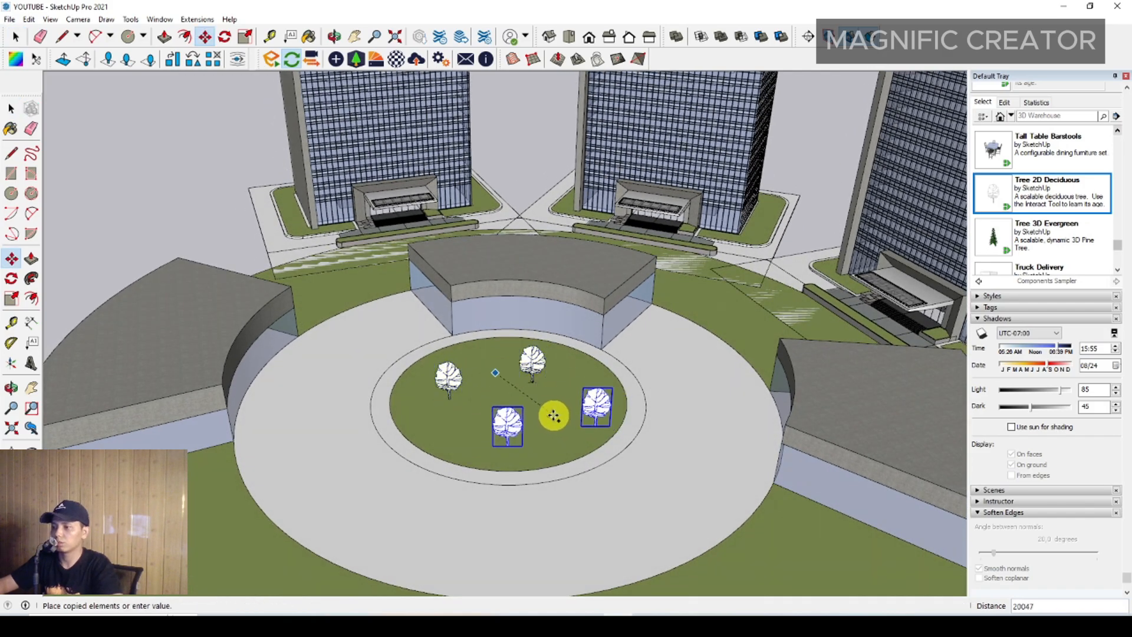
click(544, 405)
Copy the tree pair to several spots on the outer grass ring in front of the plaza, between the two side blocks.
scroll(571, 435, down, 1)
shift+middle_drag(571, 435, 629, 348)
click(283, 407)
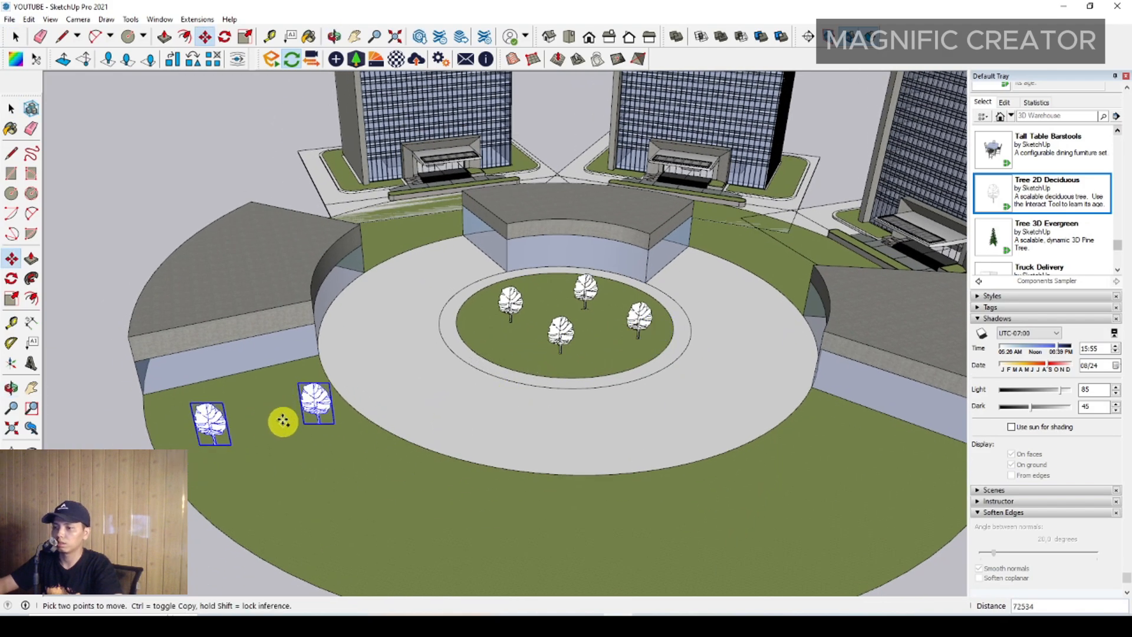
key(ctrl)
click(281, 411)
click(834, 466)
key(ctrl)
click(835, 463)
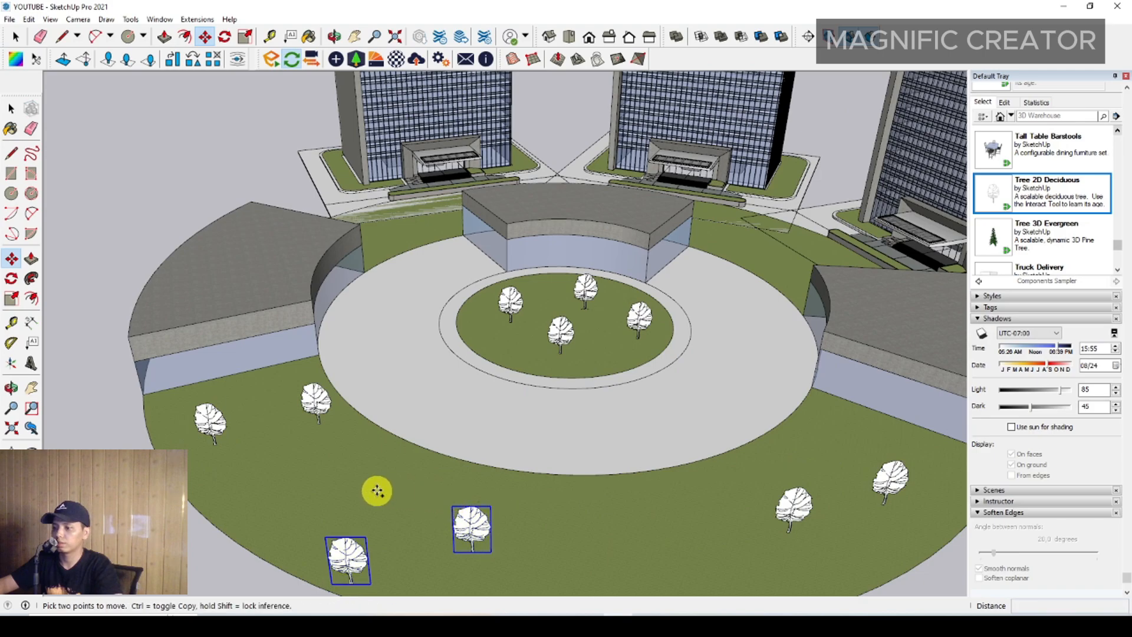
Copy the tree pair to further spots on the outer grass ring to fill the front of the plaza.
click(378, 491)
click(319, 434)
key(ctrl)
click(311, 439)
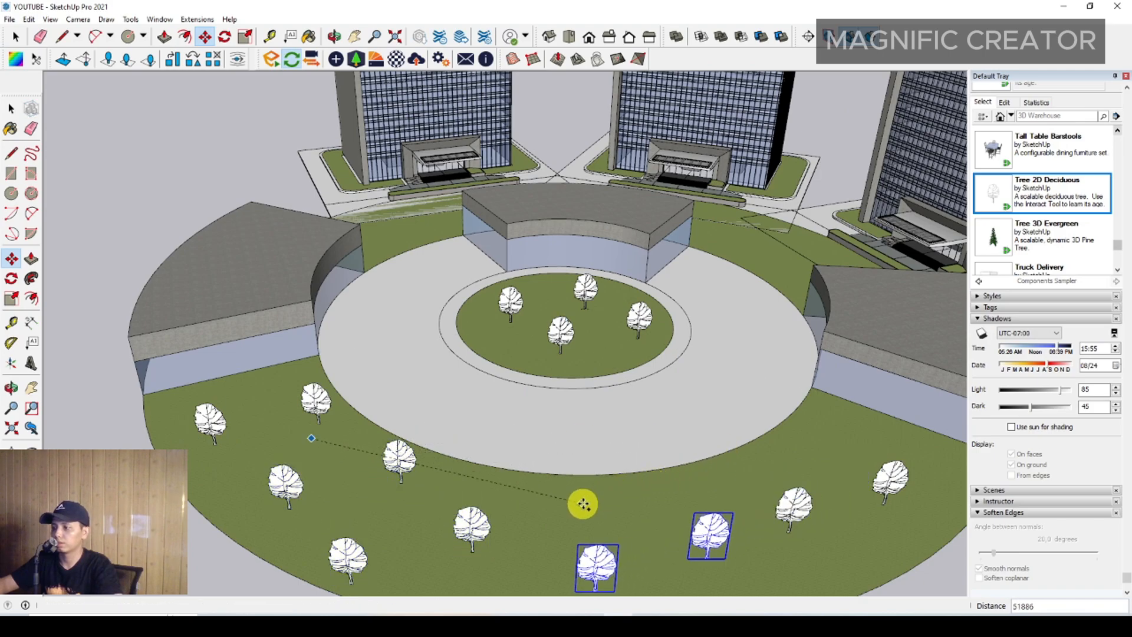
click(667, 560)
Copy the tree pair onto the rear grass ring, into the gaps on both sides of the middle curved block.
scroll(760, 248, up, 2)
middle_drag(773, 207, 691, 338)
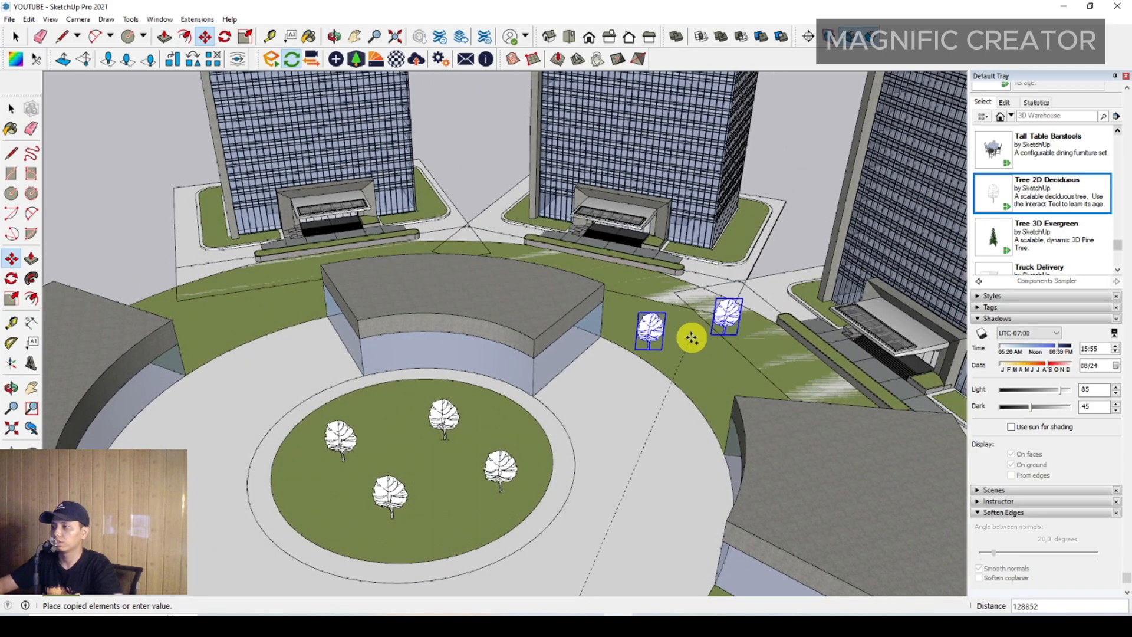
key(space)
scroll(490, 333, down, 3)
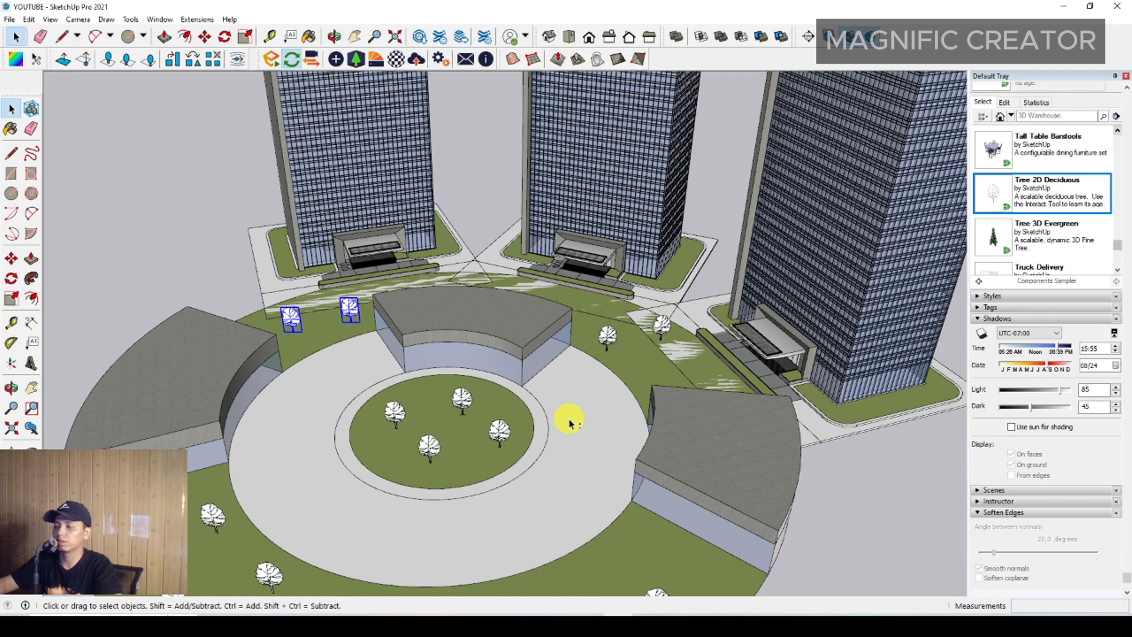
Paint the trees on the central lawn and the outer grass ring with the green Color F07 from the Colors collection.
middle_drag(568, 422, 610, 290)
scroll(1032, 150, up, 1)
scroll(1121, 244, up, 5)
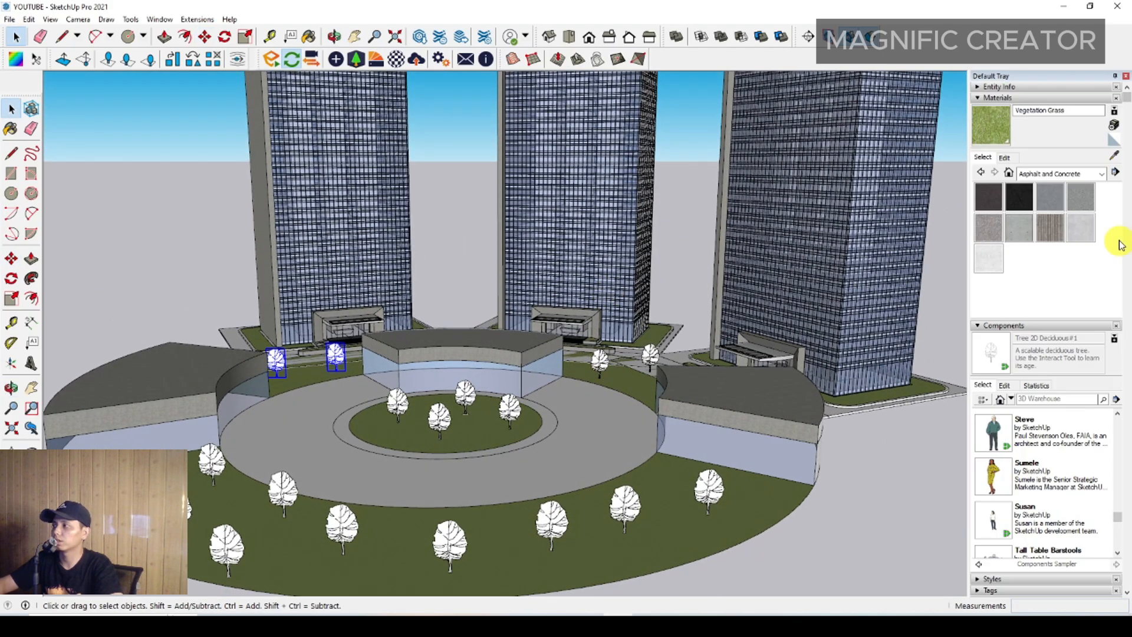
click(1101, 174)
click(1049, 245)
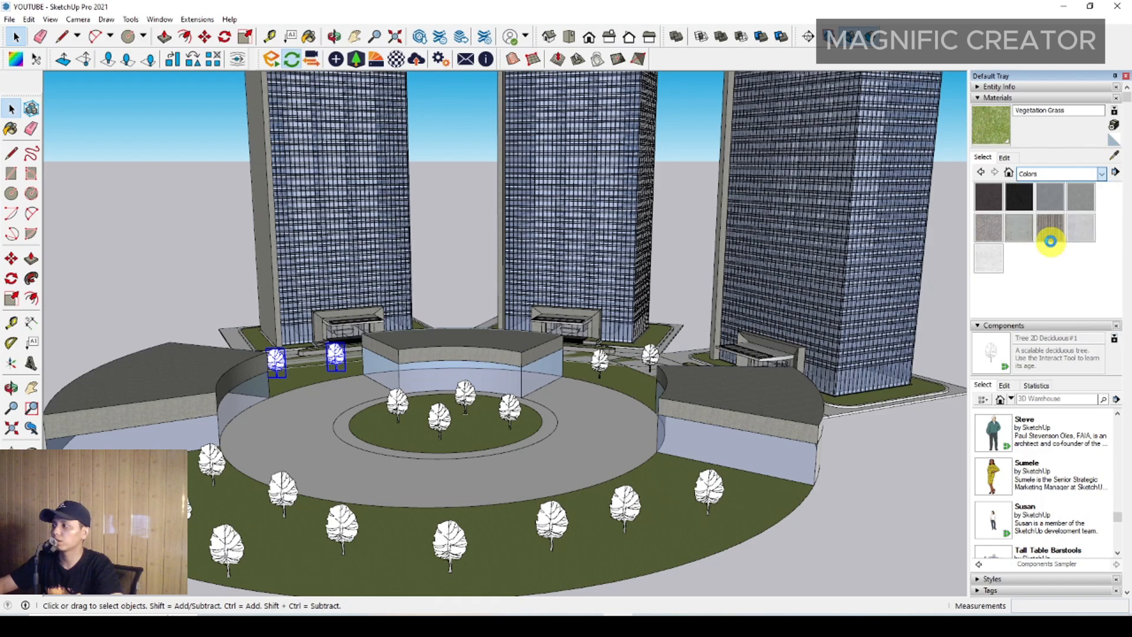
scroll(1076, 239, down, 10)
scroll(1076, 239, up, 5)
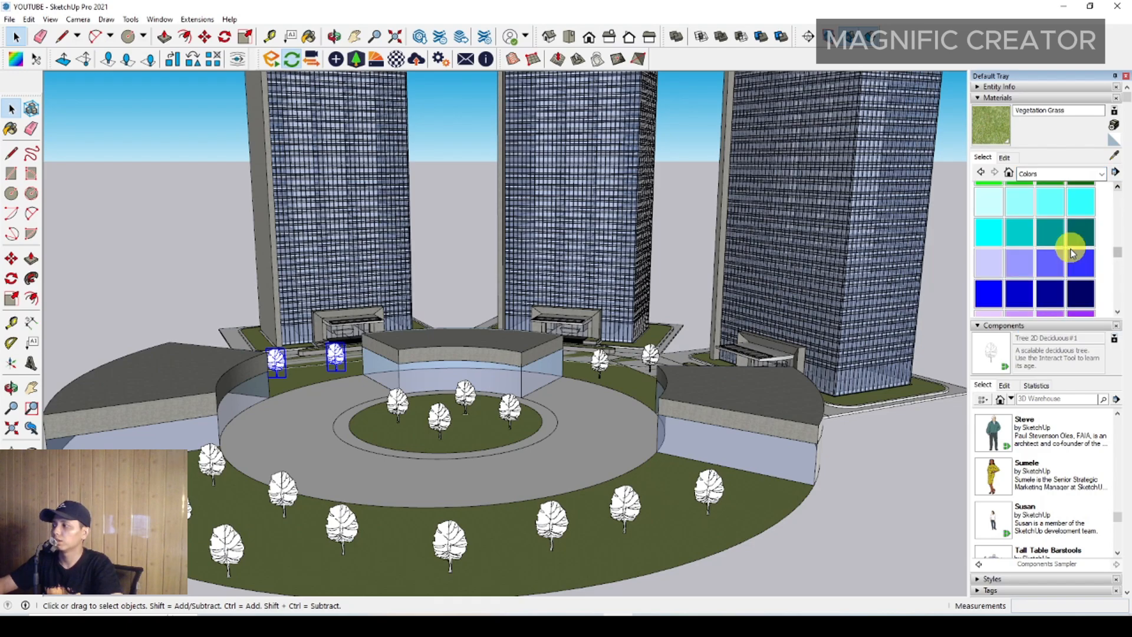
click(1052, 258)
scroll(715, 479, up, 1)
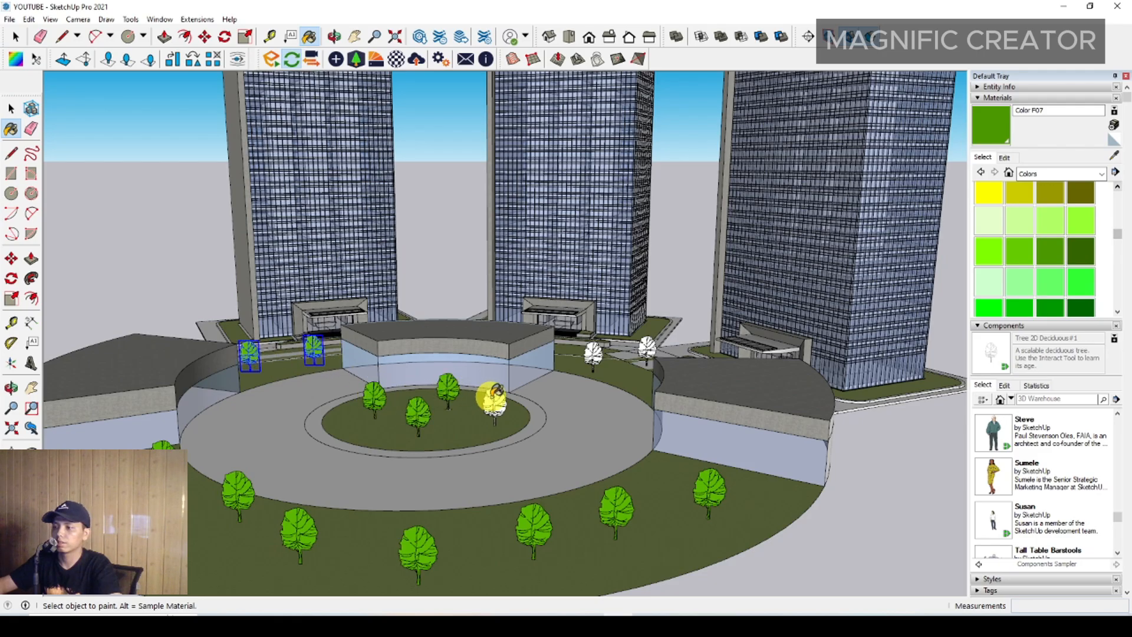
Examine the complex with its painted trees from the side and from above, all around the three towers.
middle_drag(628, 358, 662, 486)
scroll(680, 455, down, 3)
middle_drag(699, 401, 570, 420)
scroll(704, 437, down, 3)
middle_drag(706, 443, 535, 465)
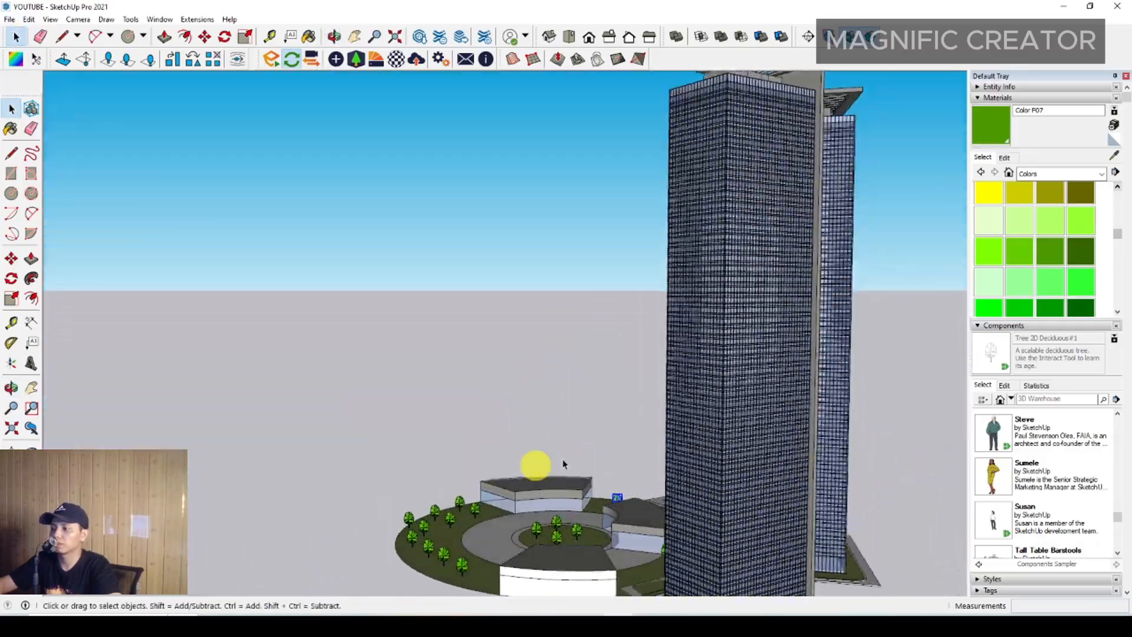
middle_drag(726, 401, 614, 427)
scroll(716, 390, down, 2)
middle_drag(715, 389, 458, 454)
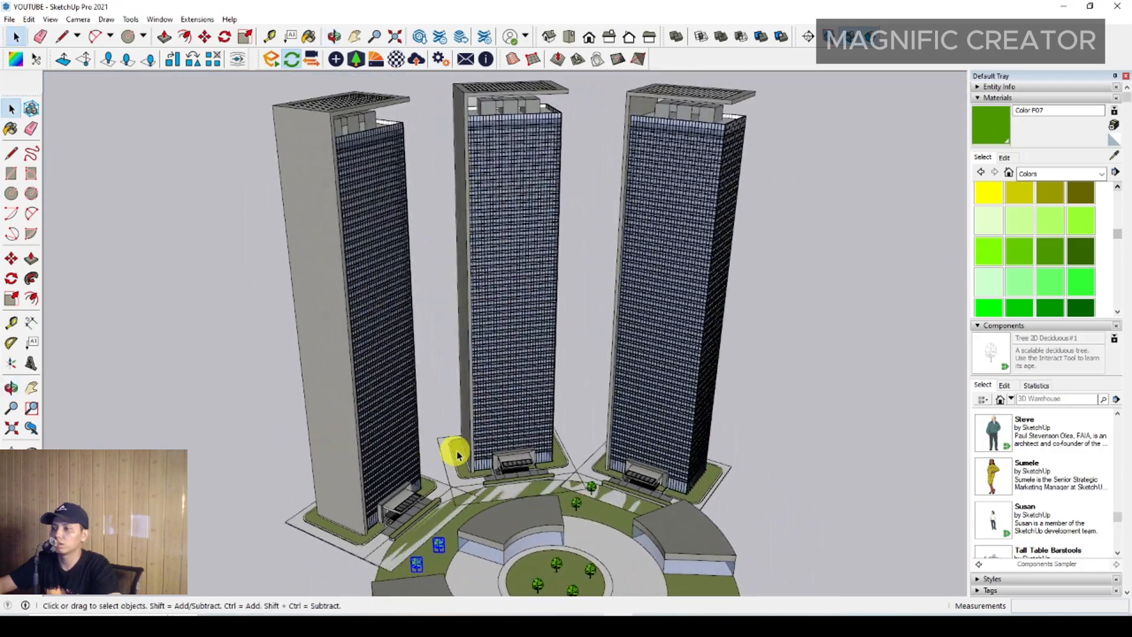
middle_drag(598, 462, 503, 457)
Inspect the tower facades and entrances up close, and view the whole complex from a low front viewpoint.
scroll(493, 417, up, 5)
middle_drag(600, 488, 577, 429)
scroll(531, 536, up, 5)
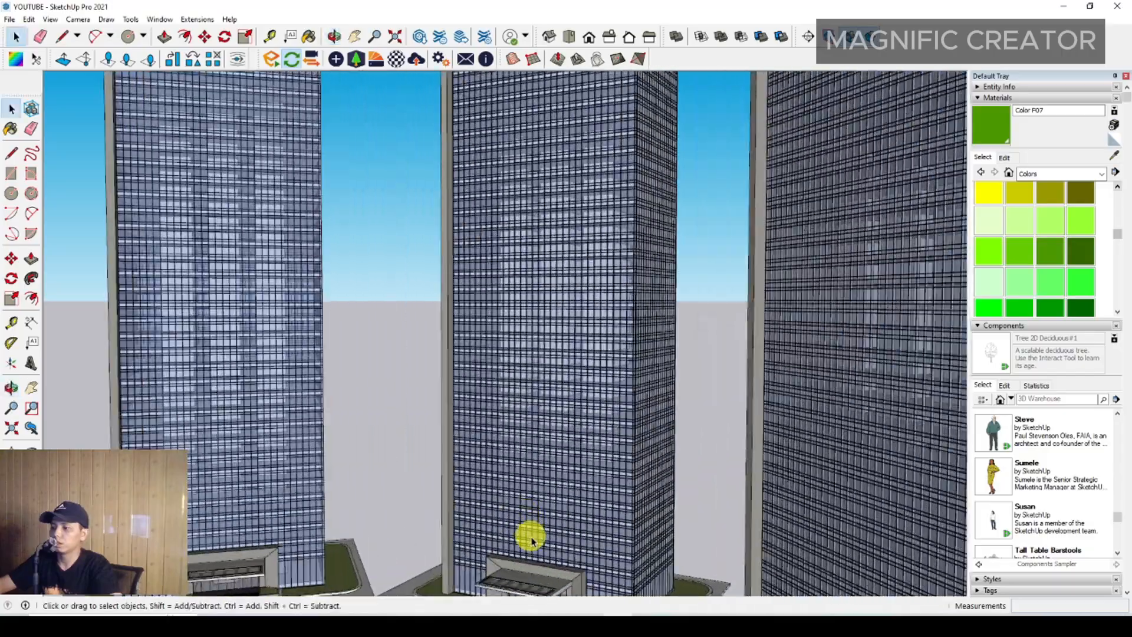
middle_drag(531, 536, 531, 427)
scroll(554, 452, up, 3)
scroll(417, 403, down, 8)
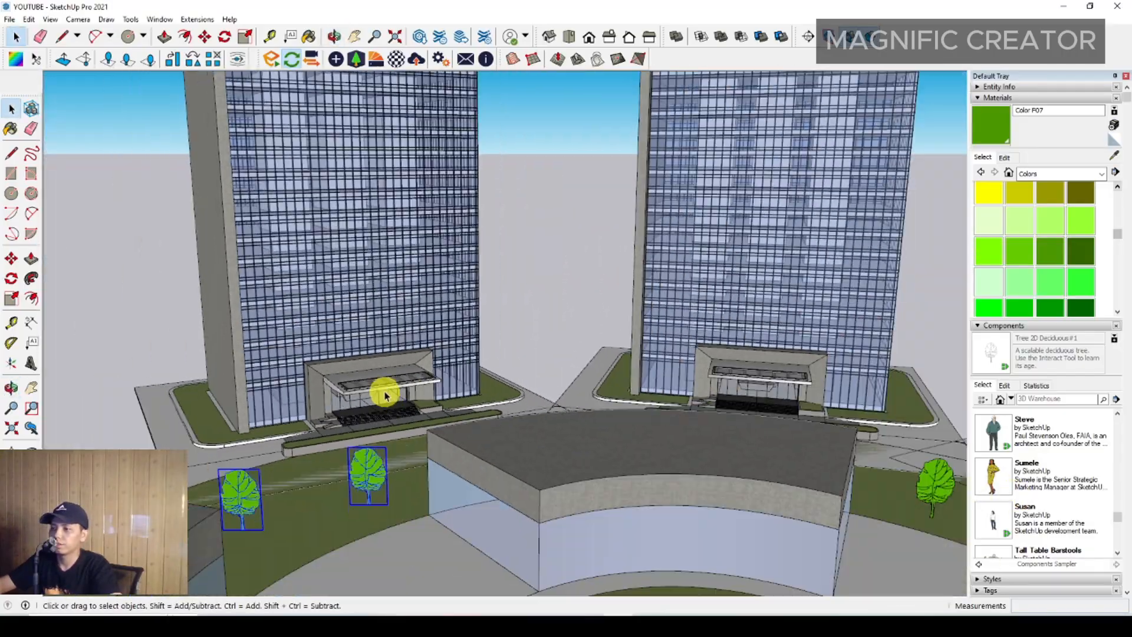
shift+middle_drag(611, 413, 565, 409)
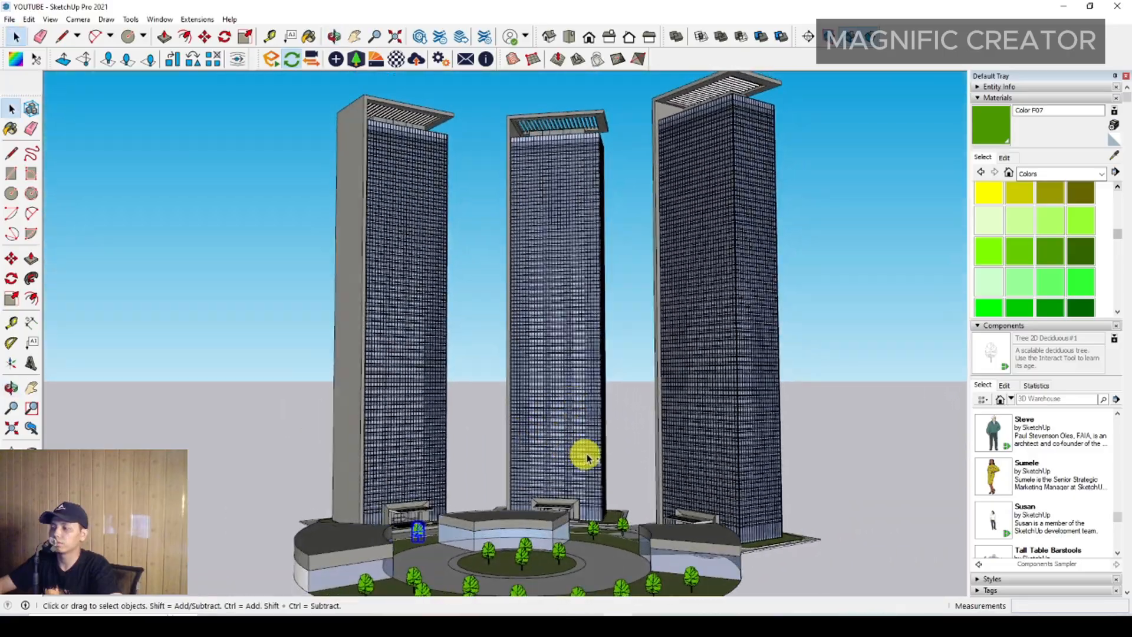
middle_drag(584, 457, 635, 402)
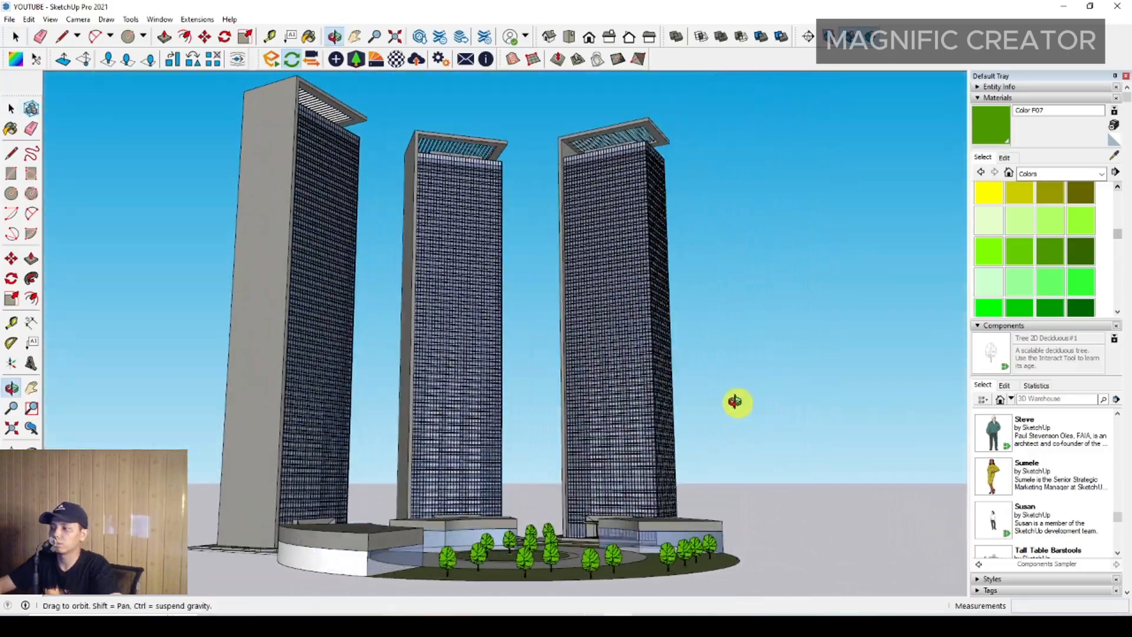
middle_drag(735, 402, 554, 430)
scroll(533, 476, up, 2)
middle_drag(534, 476, 575, 489)
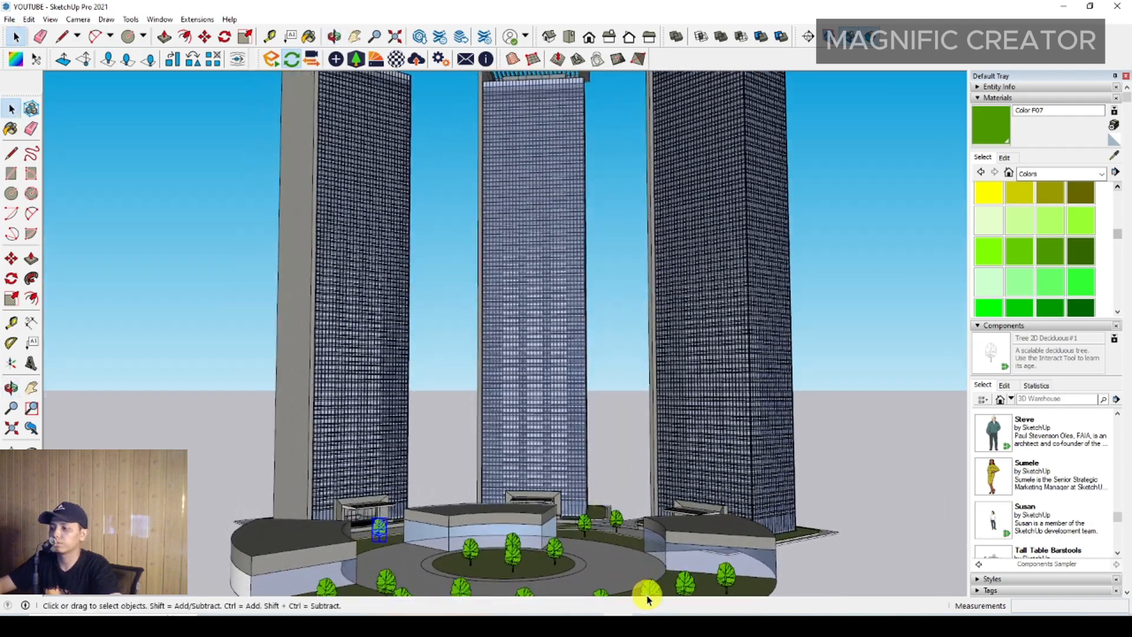